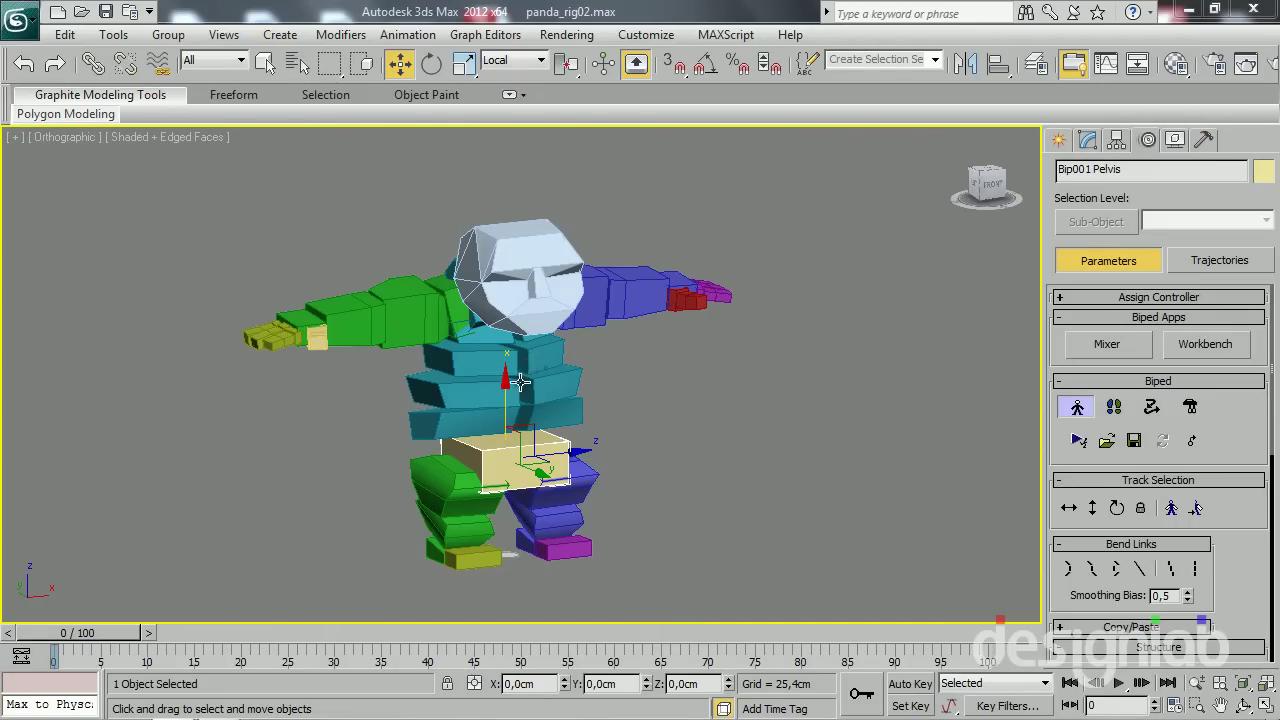
Select the full BonesPanda hierarchy of 60 biped entities through Select From Scene
middle_click_drag(469, 422, 463, 426, "alt")
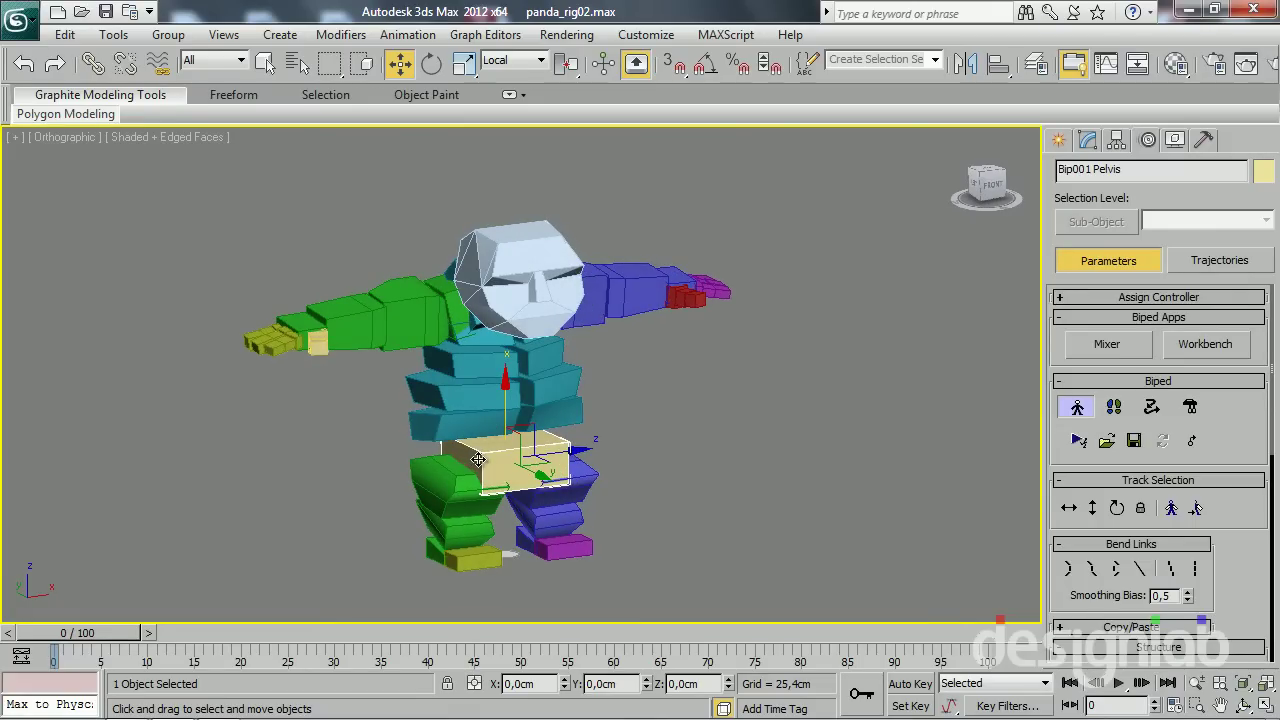
key("h")
double_click(181, 233)
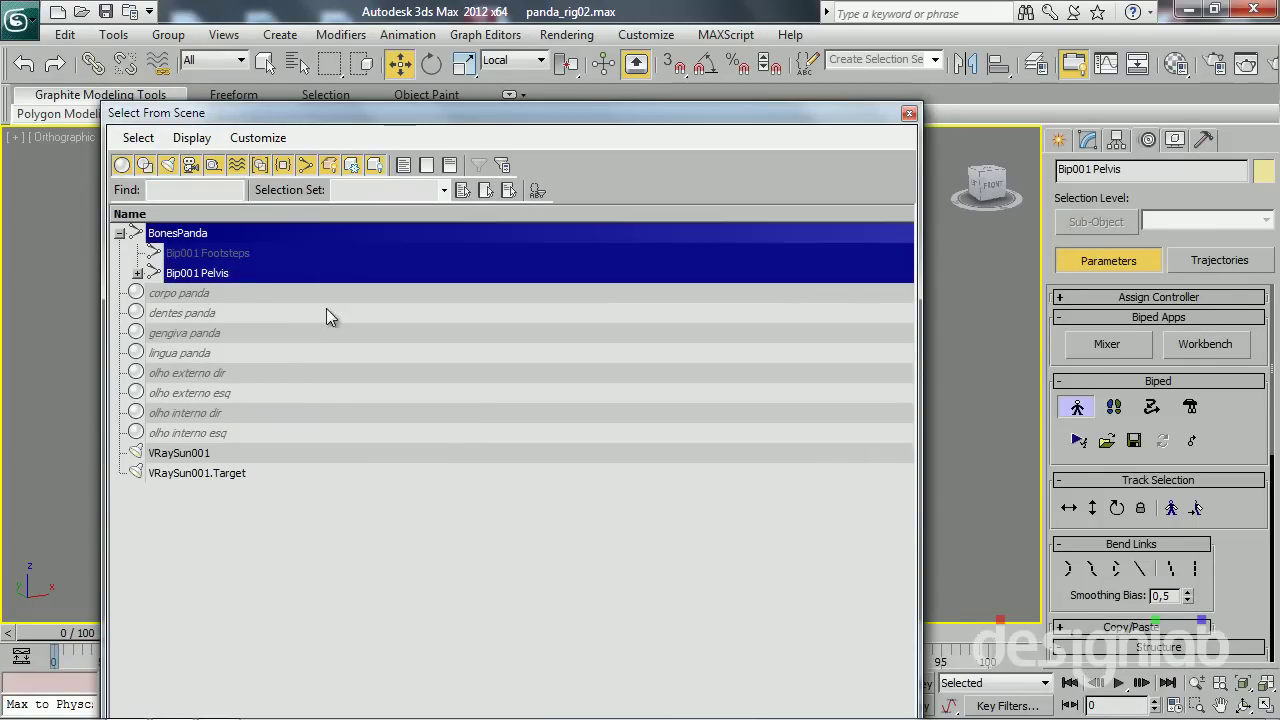
key("Return")
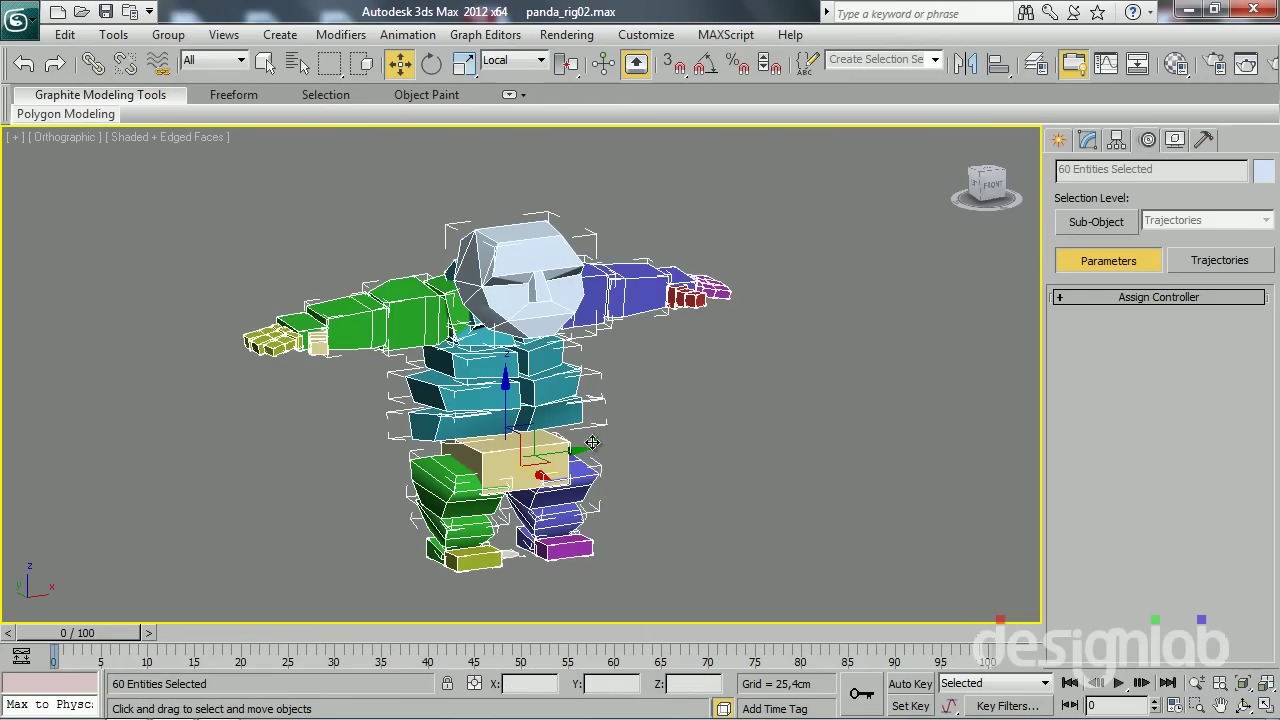
mouse_move(710, 475)
middle_mouse_down("alt")
mouse_move(946, 473)
mouse_move(871, 540)
mouse_move(729, 468)
mouse_move(826, 434)
mouse_move(728, 491)
mouse_move(700, 490)
middle_mouse_up("alt")
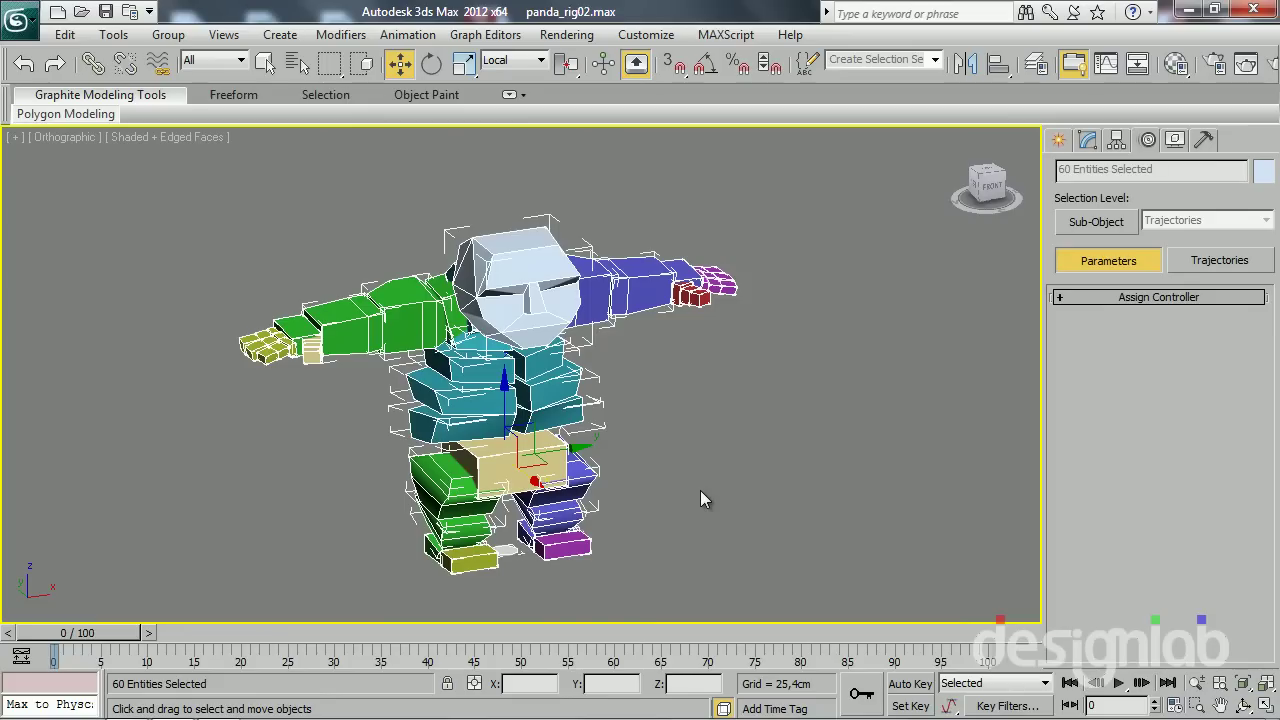
scroll(417, 293, "down", 1)
scroll(268, 319, "up", 1)
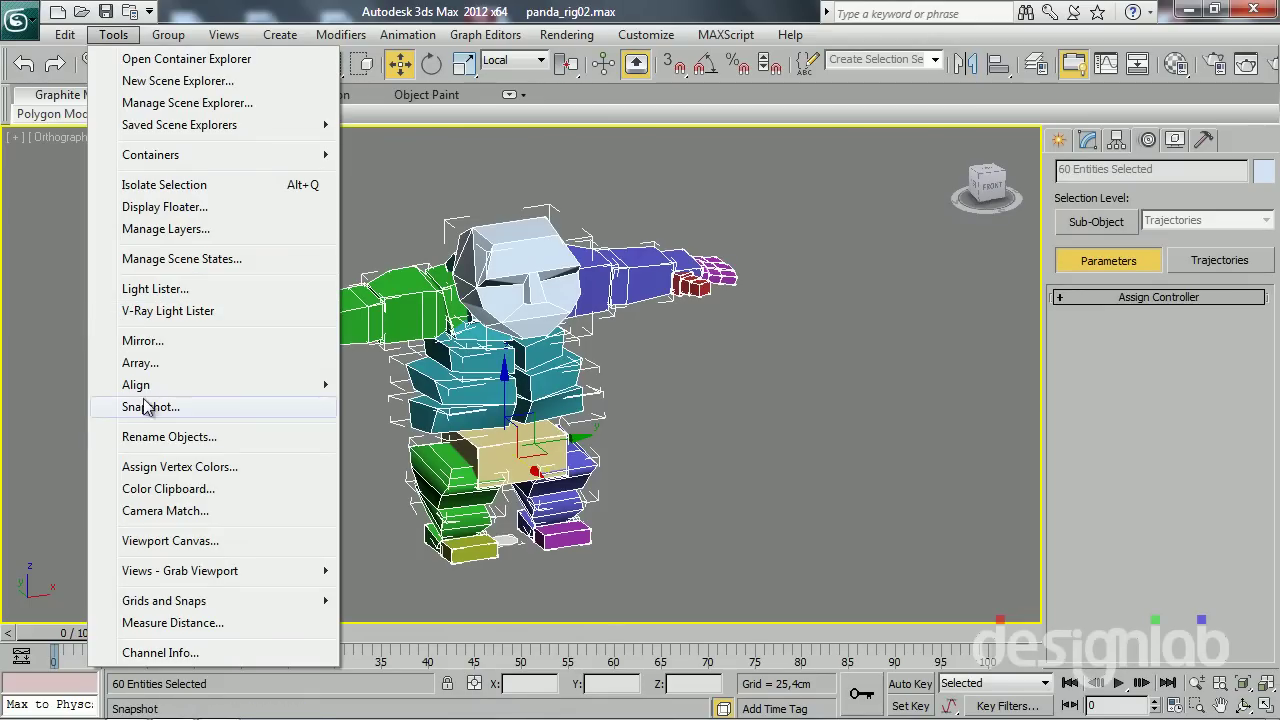
Create a single mesh snapshot of the rig and drag the rig to the right
left_click(148, 408)
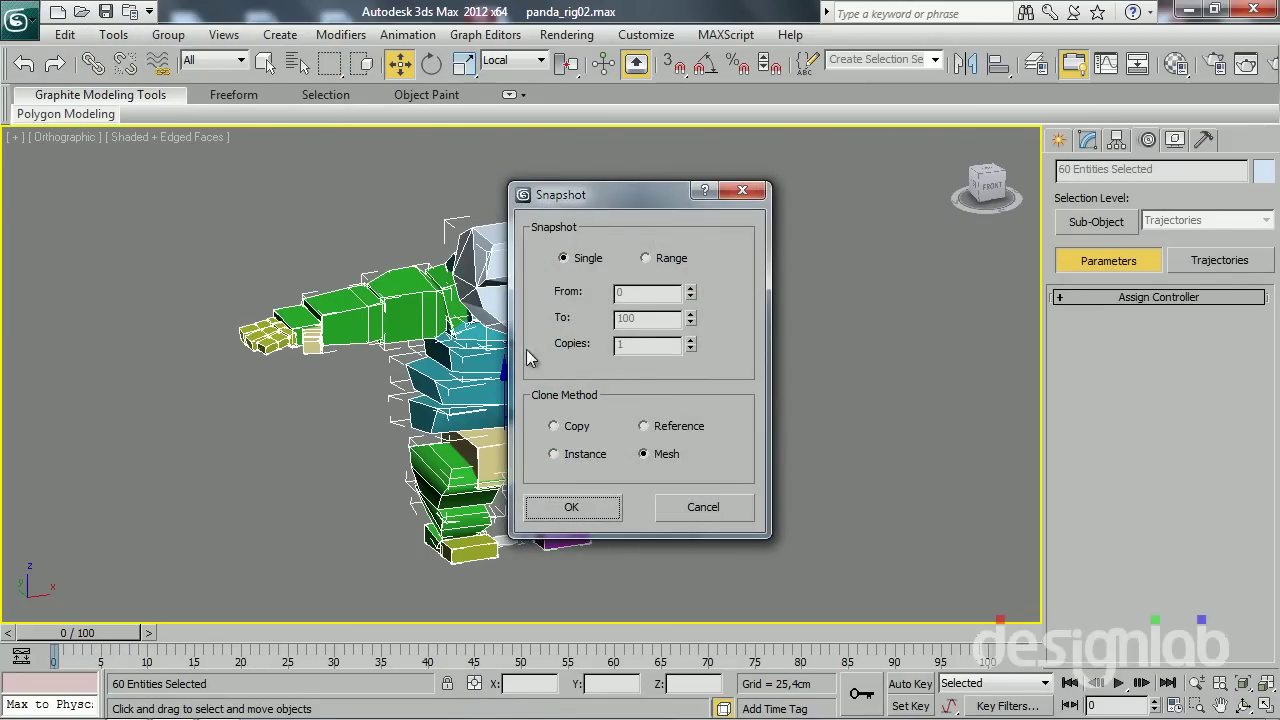
left_click(588, 510)
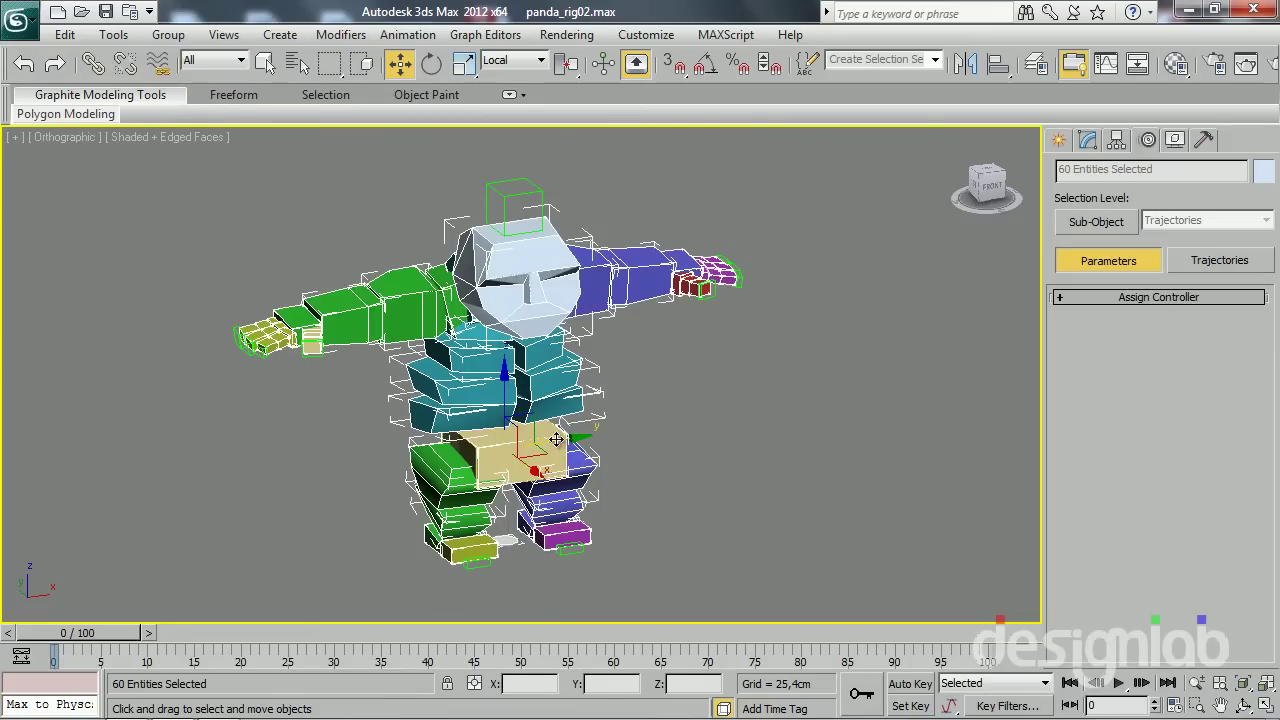
left_click_drag(556, 440, 910, 430)
Shift the rig further right and up, then select its Bip001 Pelvis
scroll(628, 388, "down", 2)
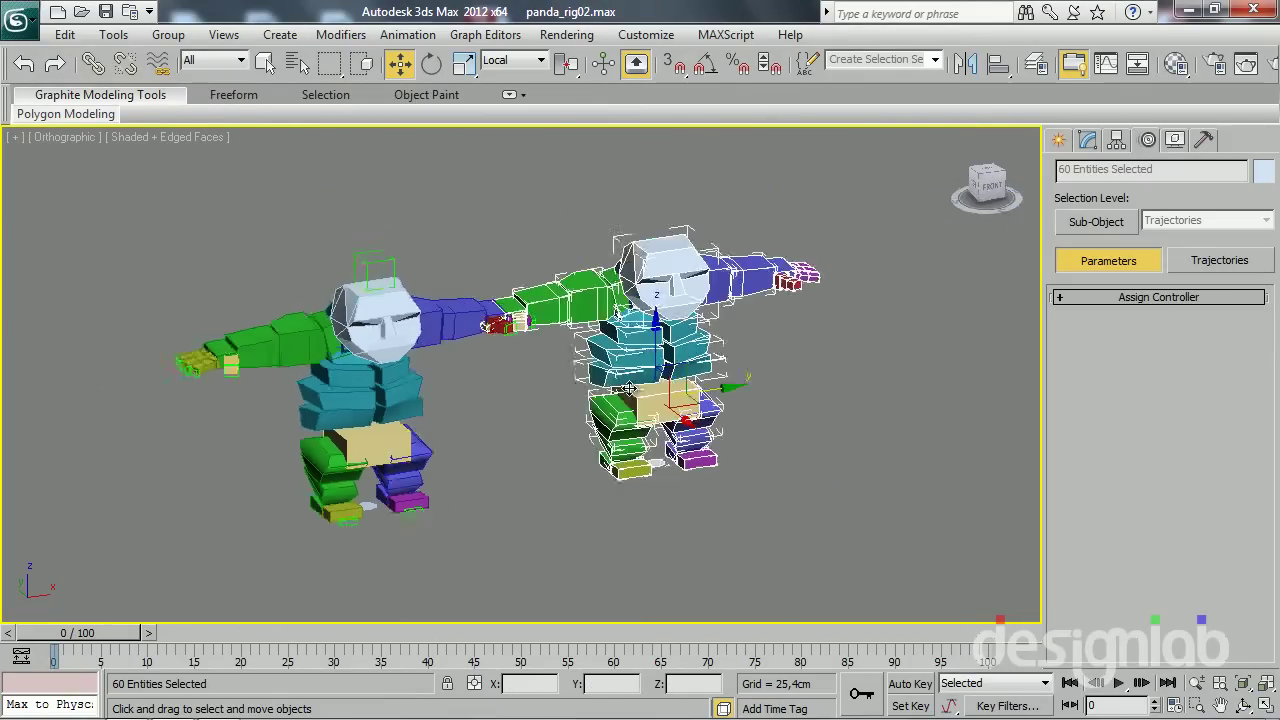
middle_click_drag(628, 388, 617, 422, "alt")
left_click_drag(697, 421, 811, 391)
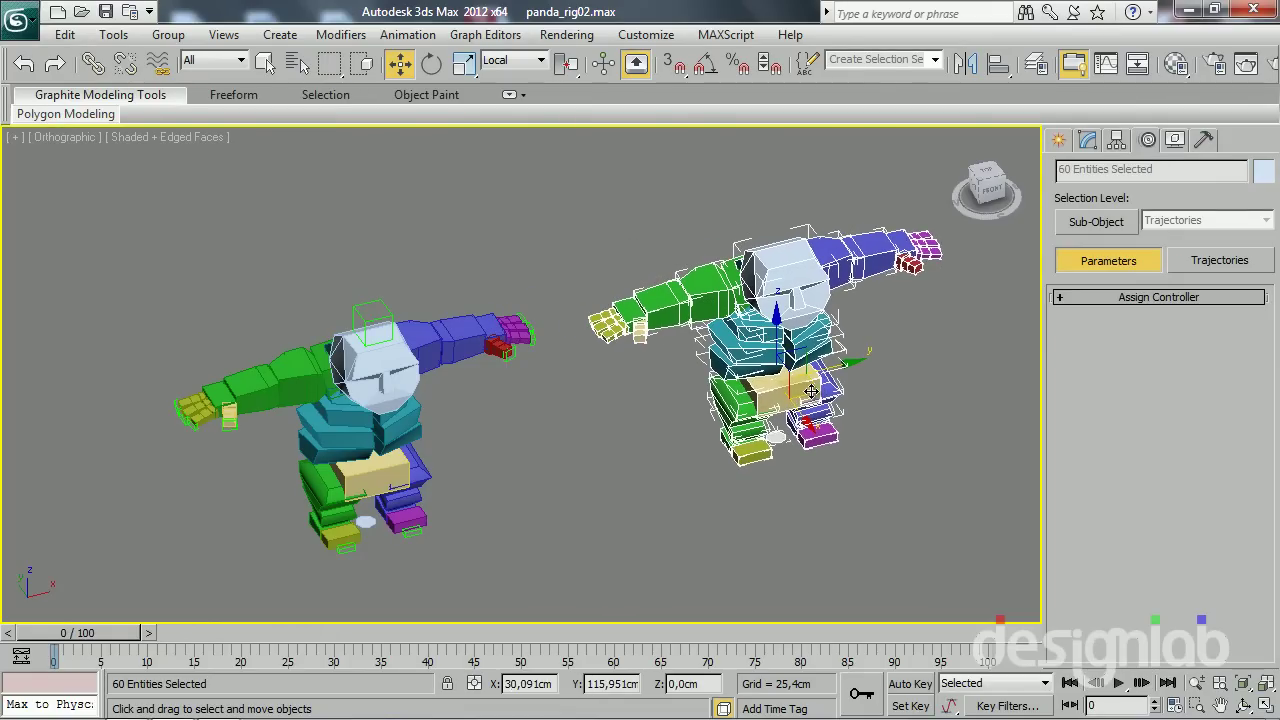
left_click(656, 518)
left_click(784, 392)
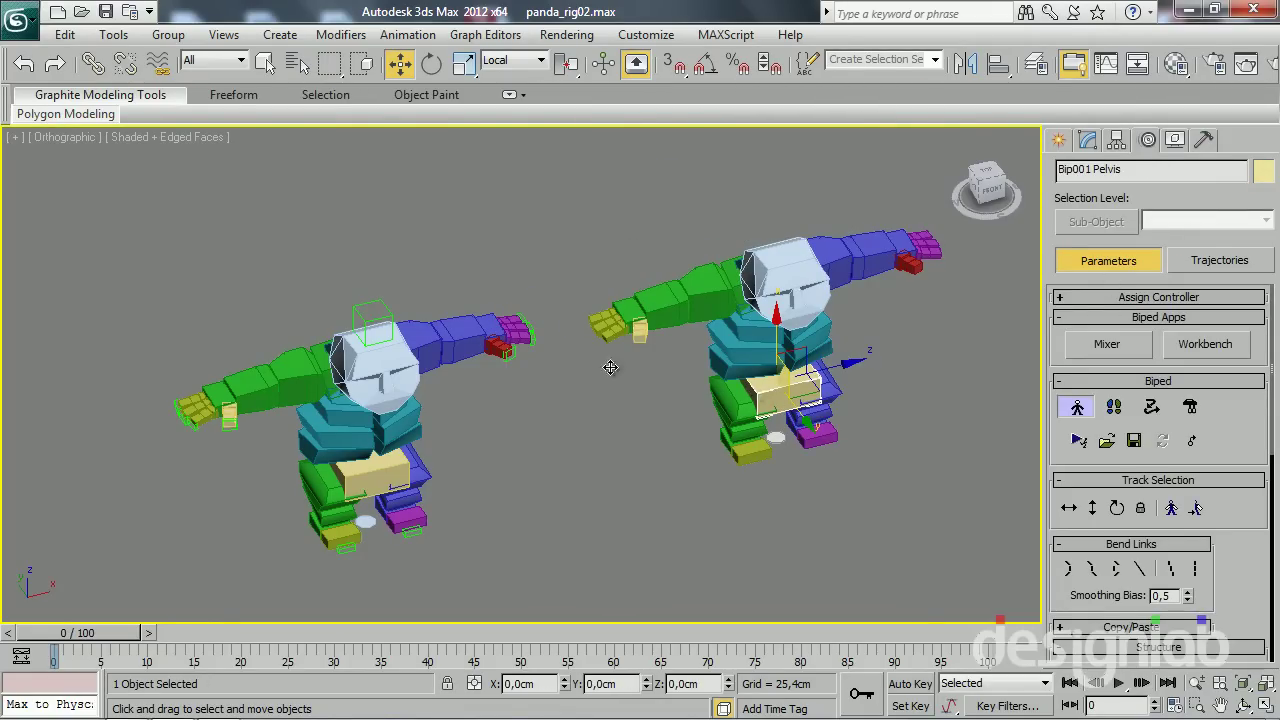
Select the BonesPanda hierarchy with H and delete the right-hand biped rig
key("h")
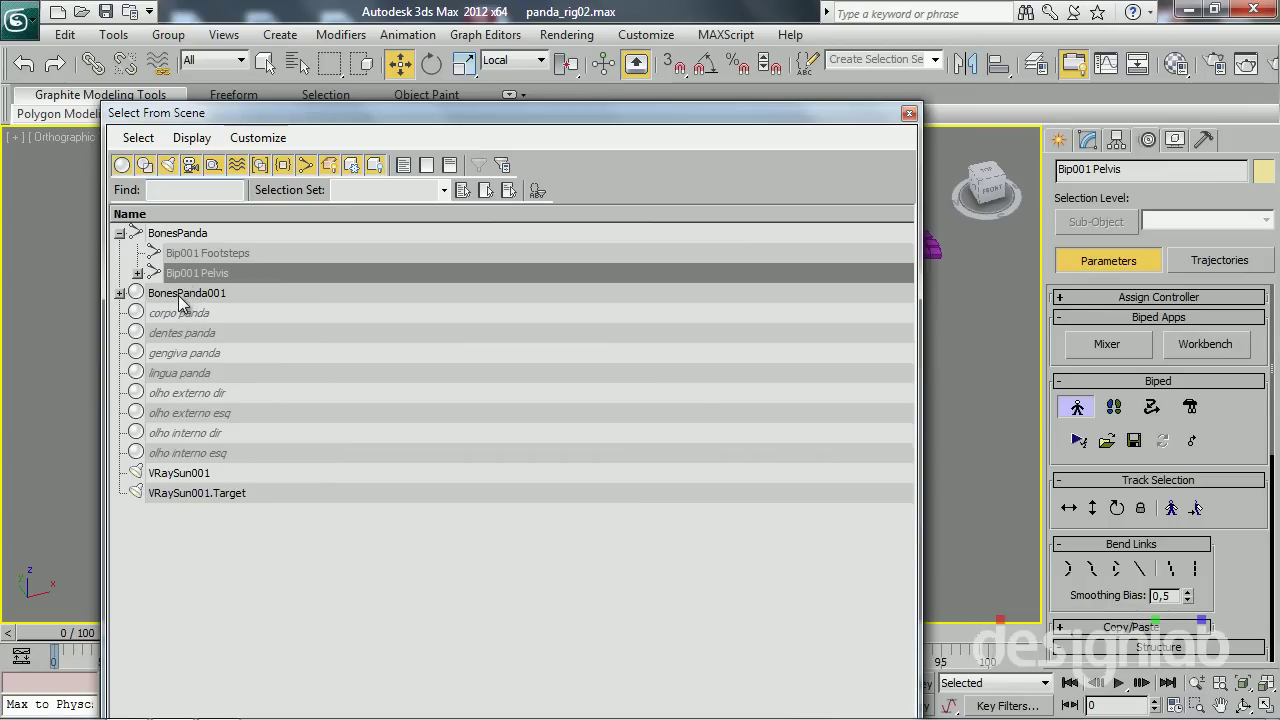
double_click(189, 236)
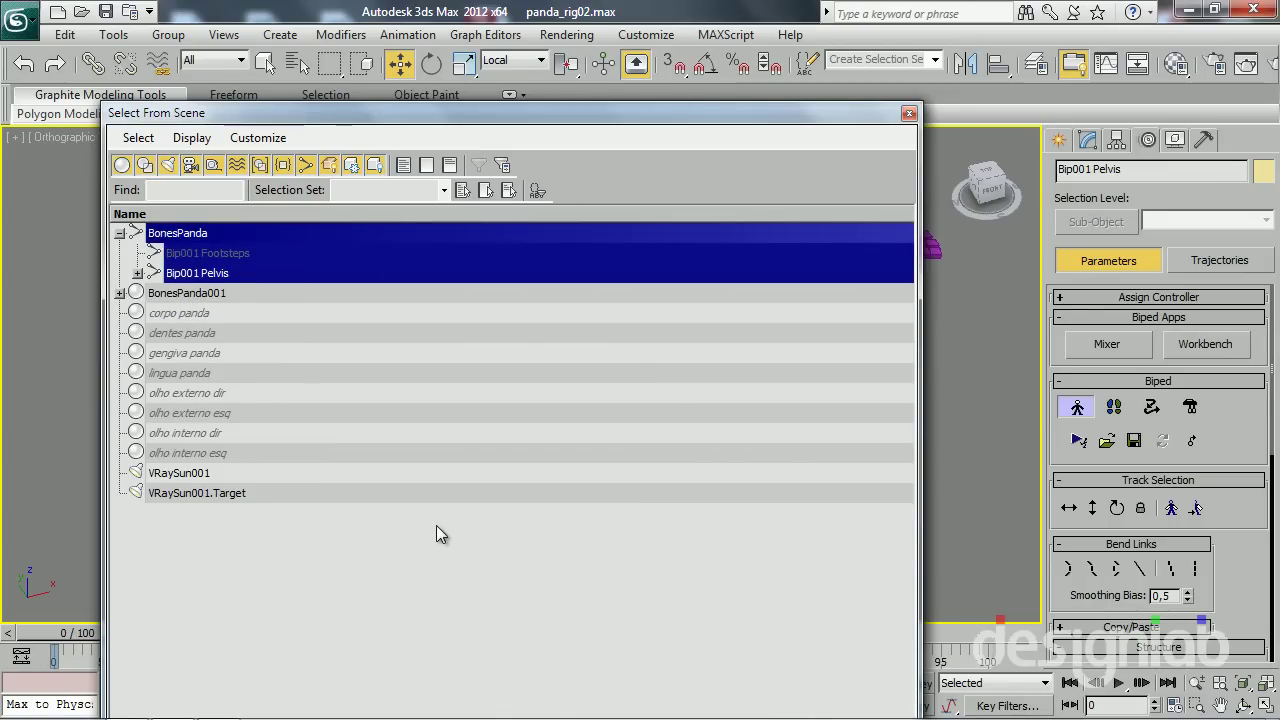
key("Return")
key("Delete")
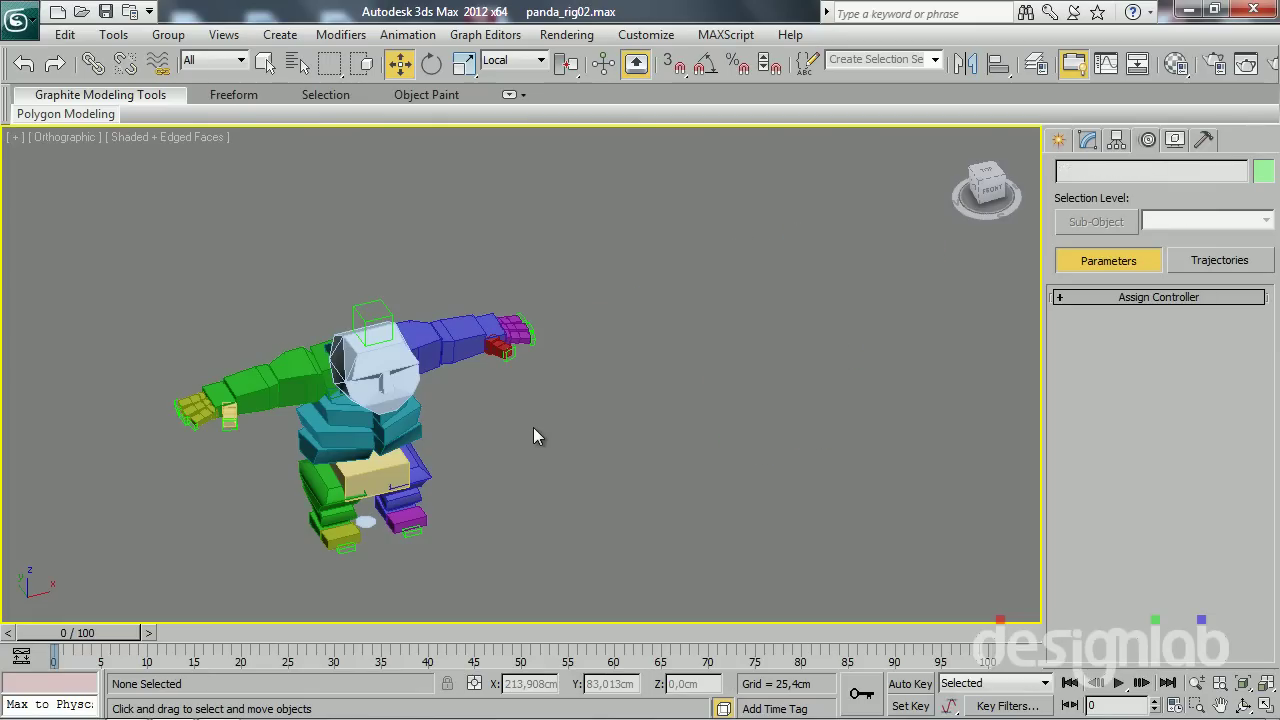
Select and deselect the leftover Bip001 Footsteps objects one at a time
left_click(366, 518)
scroll(419, 465, "up", 2)
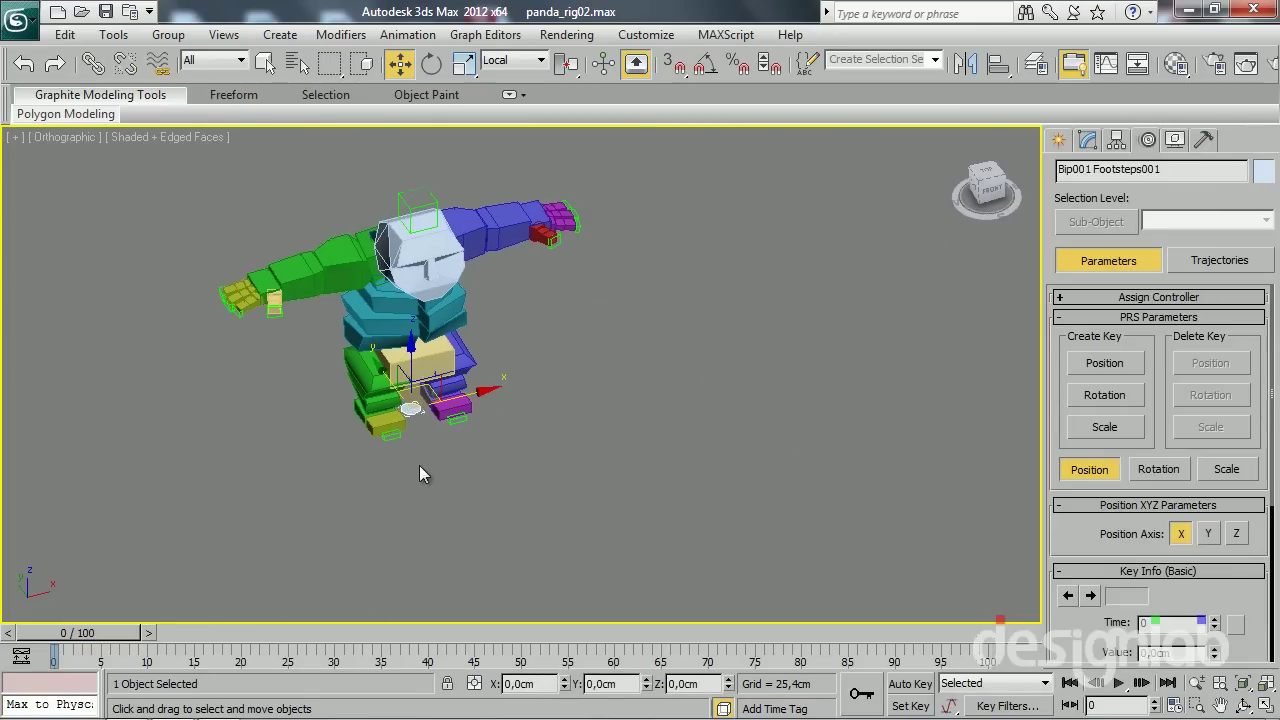
scroll(388, 493, "up", 3)
left_click(387, 494)
left_click(252, 503)
left_click(424, 482)
left_click(393, 462)
left_click(330, 500)
mouse_move(277, 476)
middle_mouse_down()
mouse_move(297, 498)
mouse_move(467, 518)
middle_mouse_up()
Select the Bip001 R Finger0Nub001 helper and view the panda from above
left_click(225, 300)
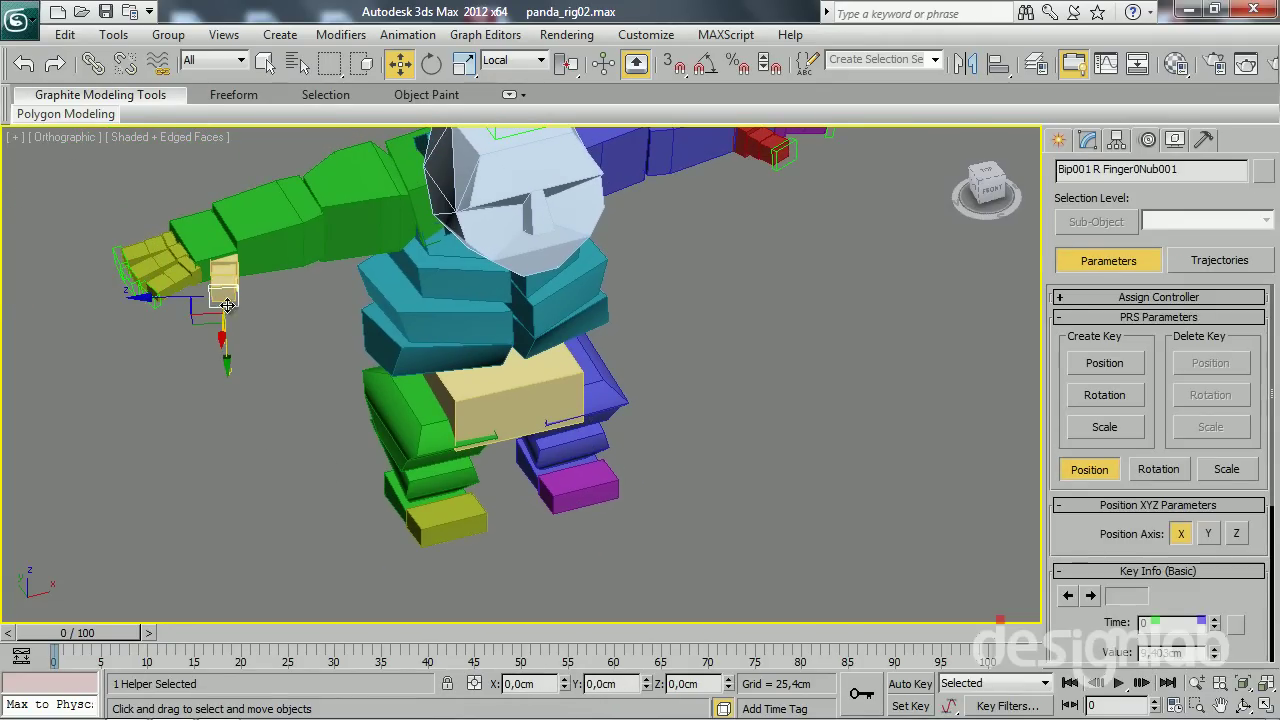
scroll(228, 305, "down", 2)
scroll(400, 293, "down", 2)
scroll(357, 340, "down", 2)
middle_click_drag(345, 393, 168, 152, "alt")
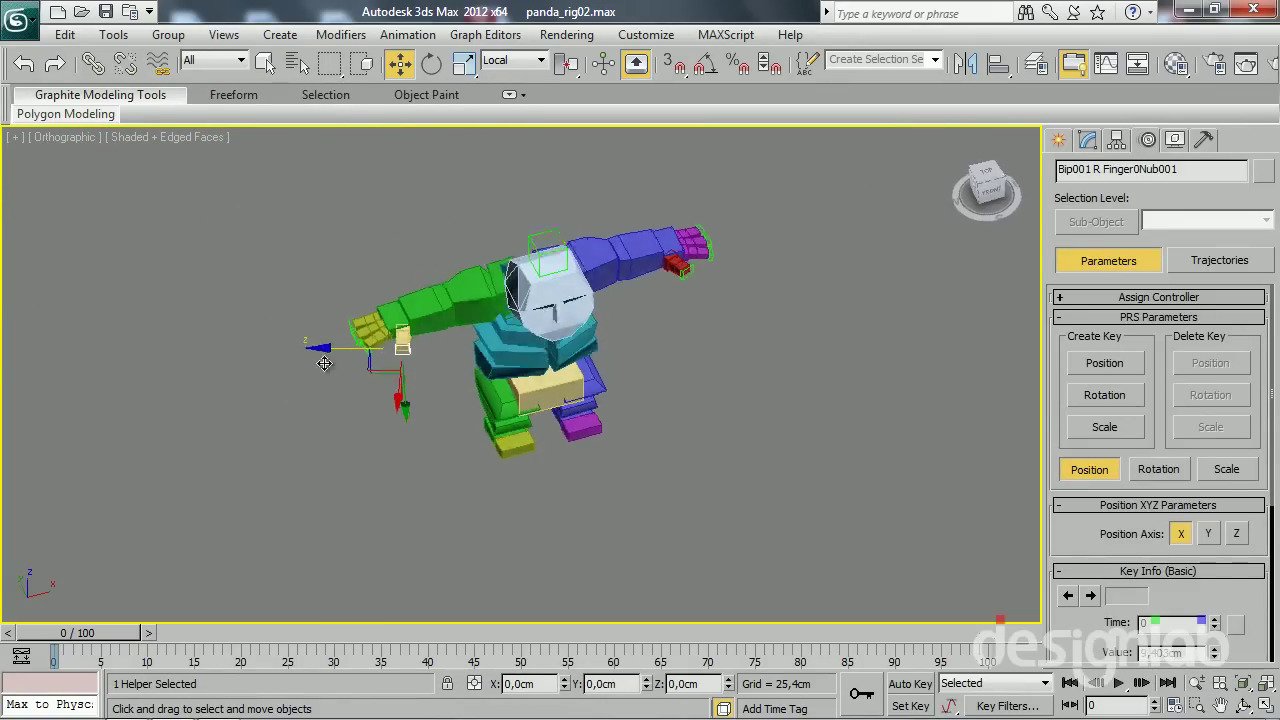
Restrict the selection filter to Helpers and marquee-select the helpers around the panda
left_click(205, 60)
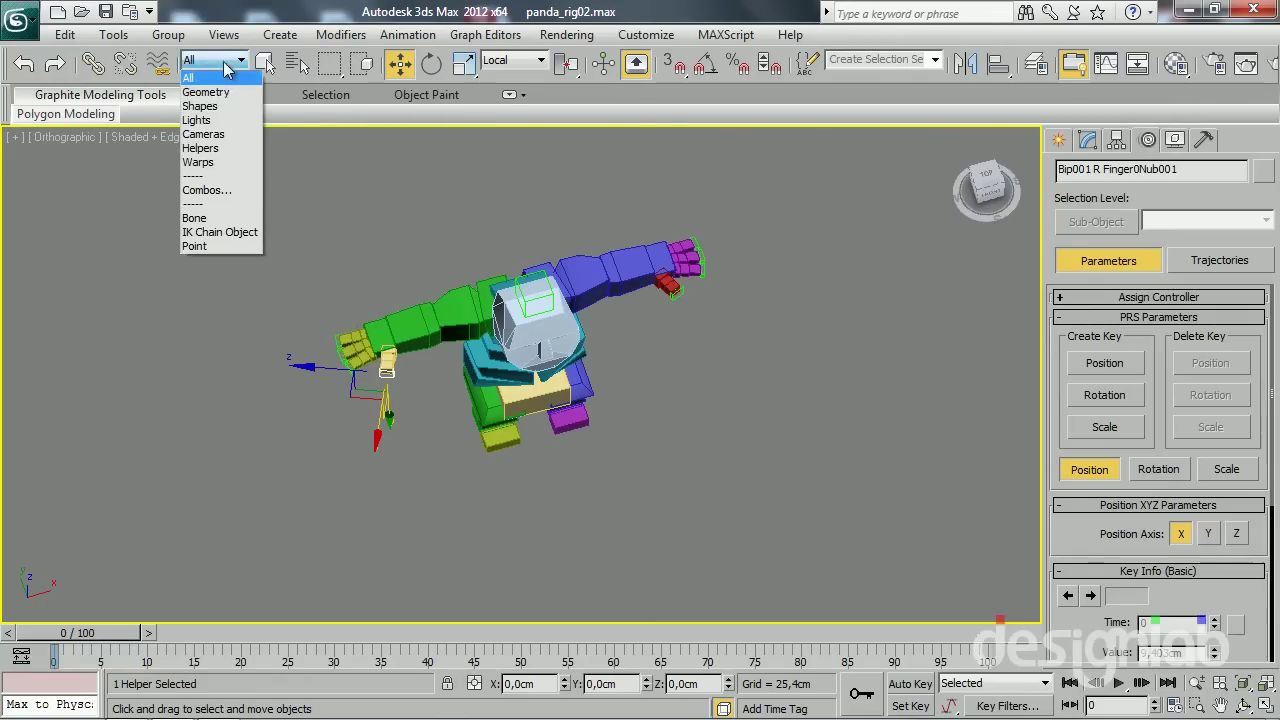
left_click(200, 148)
middle_click_drag(408, 369, 303, 260, "alt")
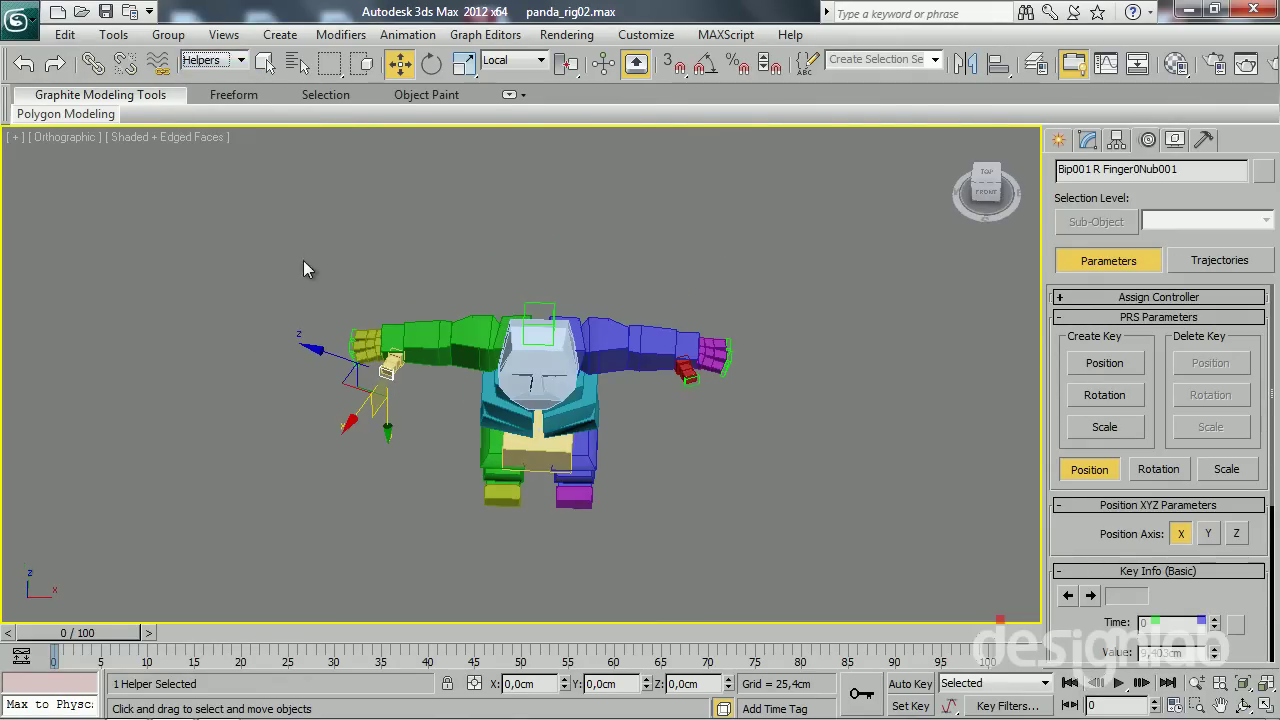
left_click_drag(846, 549, 845, 564)
Set the selection filter back to All and inspect the head's modifier stack
left_click(845, 565)
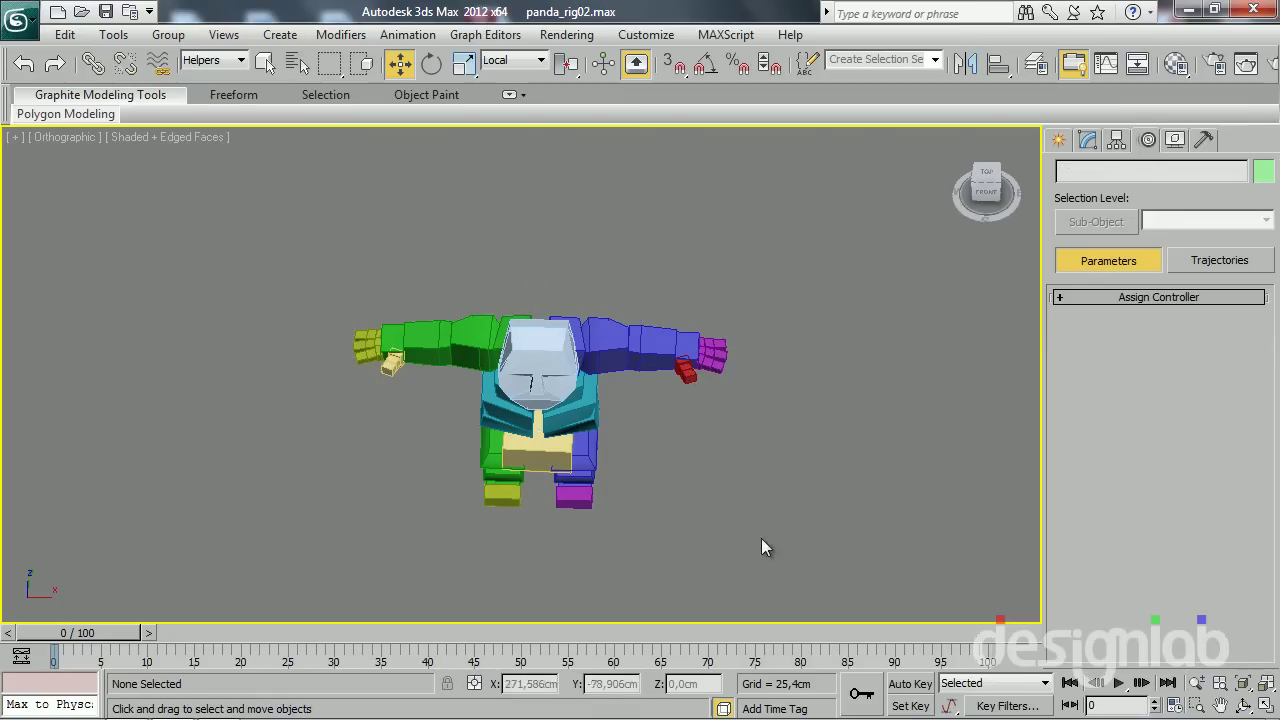
left_click(205, 62)
left_click(200, 76)
left_click(540, 366)
mouse_move(540, 366)
middle_mouse_down("alt")
mouse_move(418, 343)
mouse_move(448, 329)
middle_mouse_up("alt")
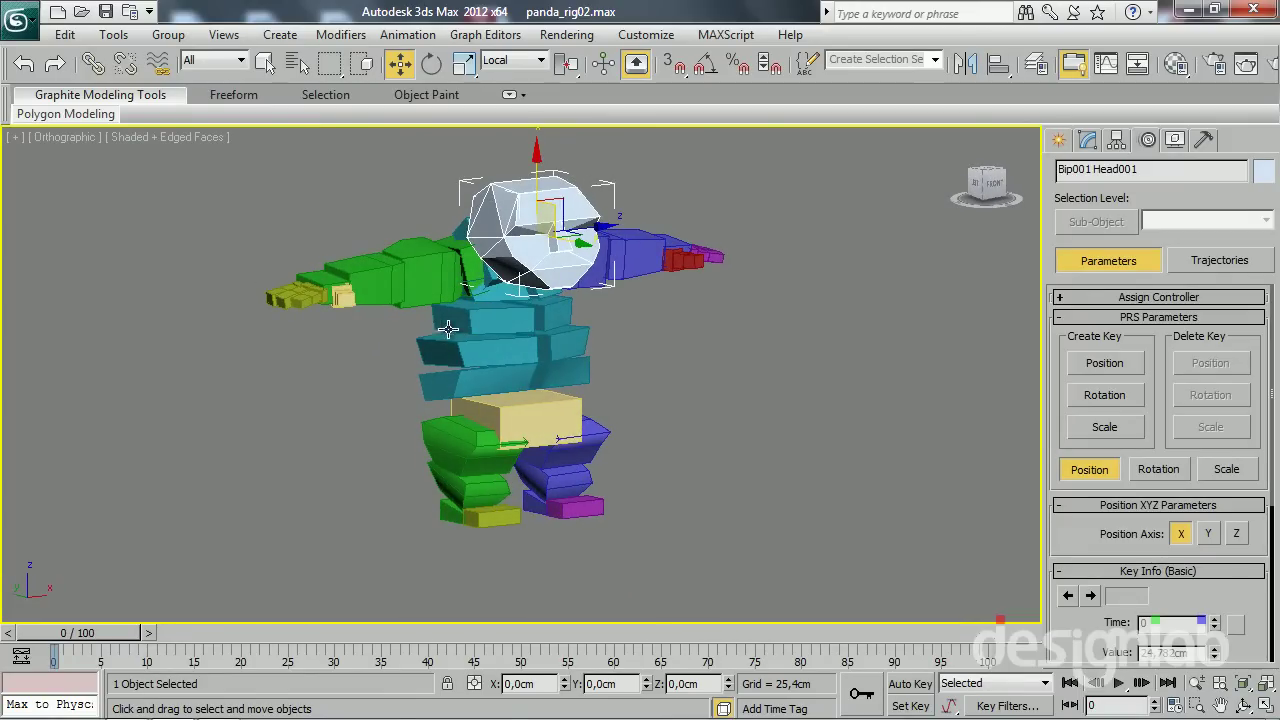
left_click(1088, 140)
mouse_move(588, 368)
middle_mouse_down("alt")
mouse_move(329, 366)
mouse_move(350, 420)
middle_mouse_up("alt")
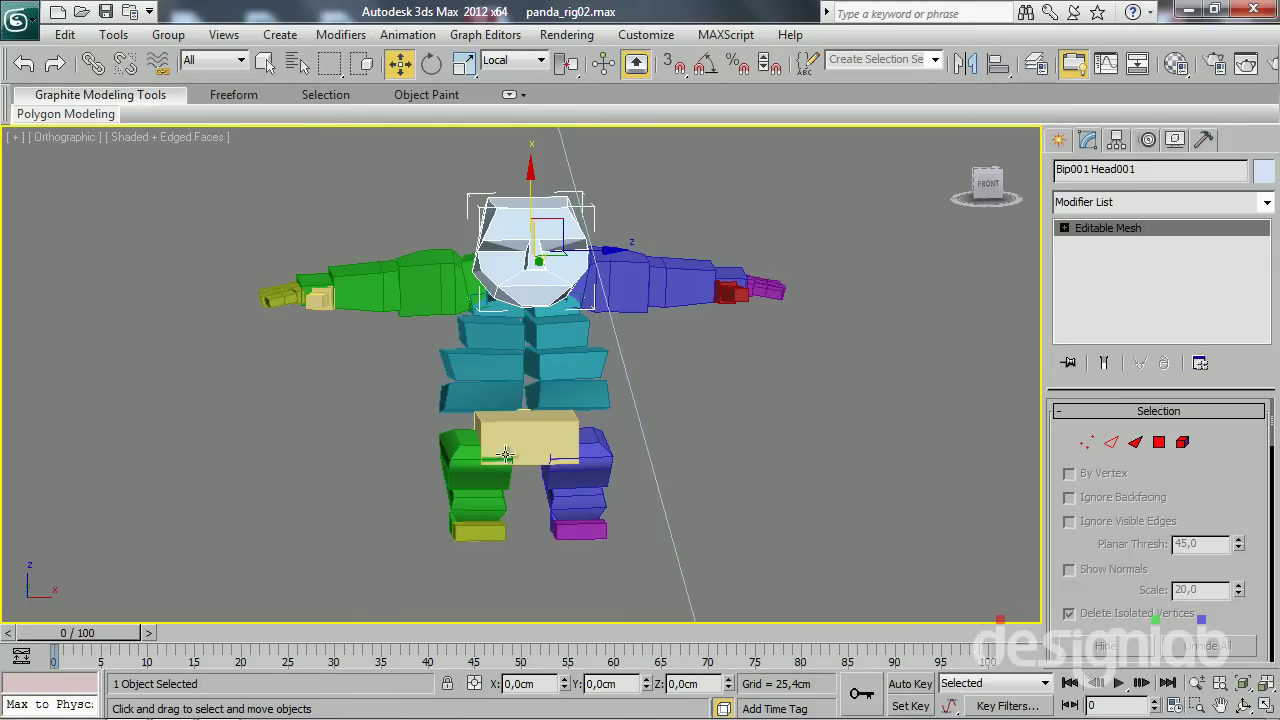
middle_click_drag(333, 477, 345, 482, "alt")
Test-move the green right thigh and blue left thigh, cancelling each move
left_click(440, 472)
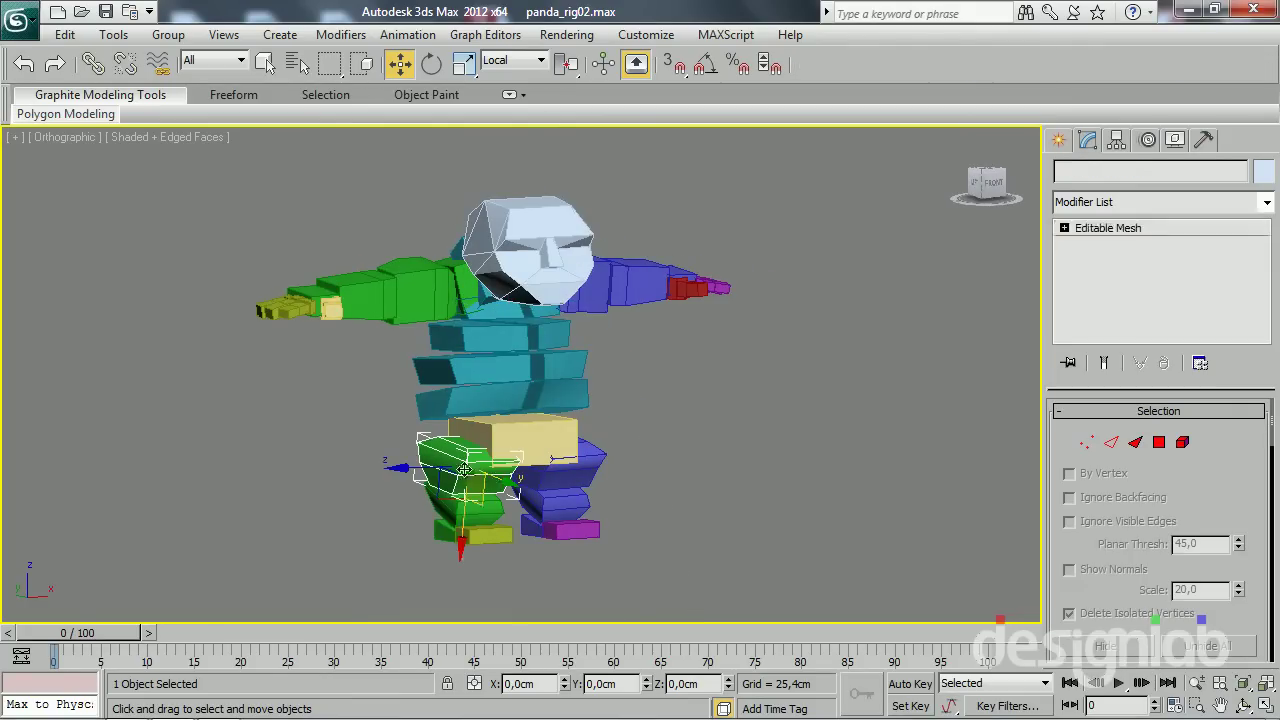
mouse_move(430, 476)
left_mouse_down()
mouse_move(350, 475)
mouse_move(318, 495)
left_mouse_up()
right_click(318, 495)
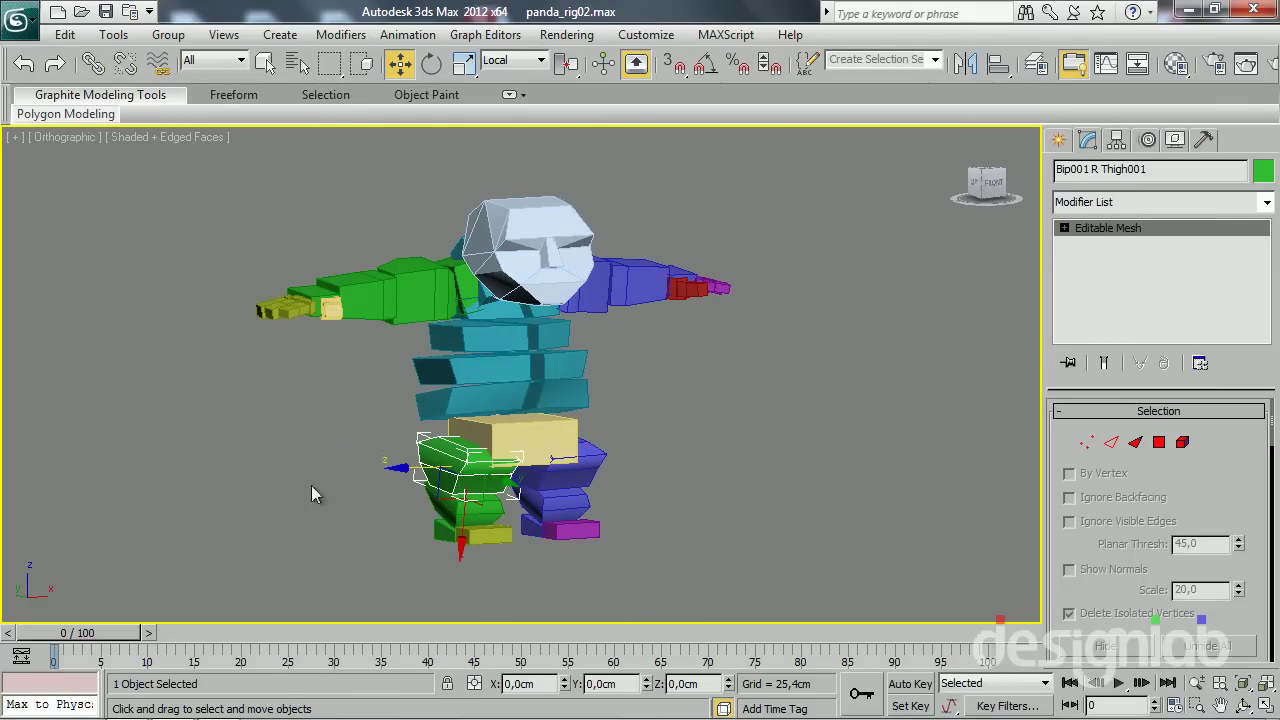
left_click_drag(581, 466, 677, 465)
right_click(677, 465)
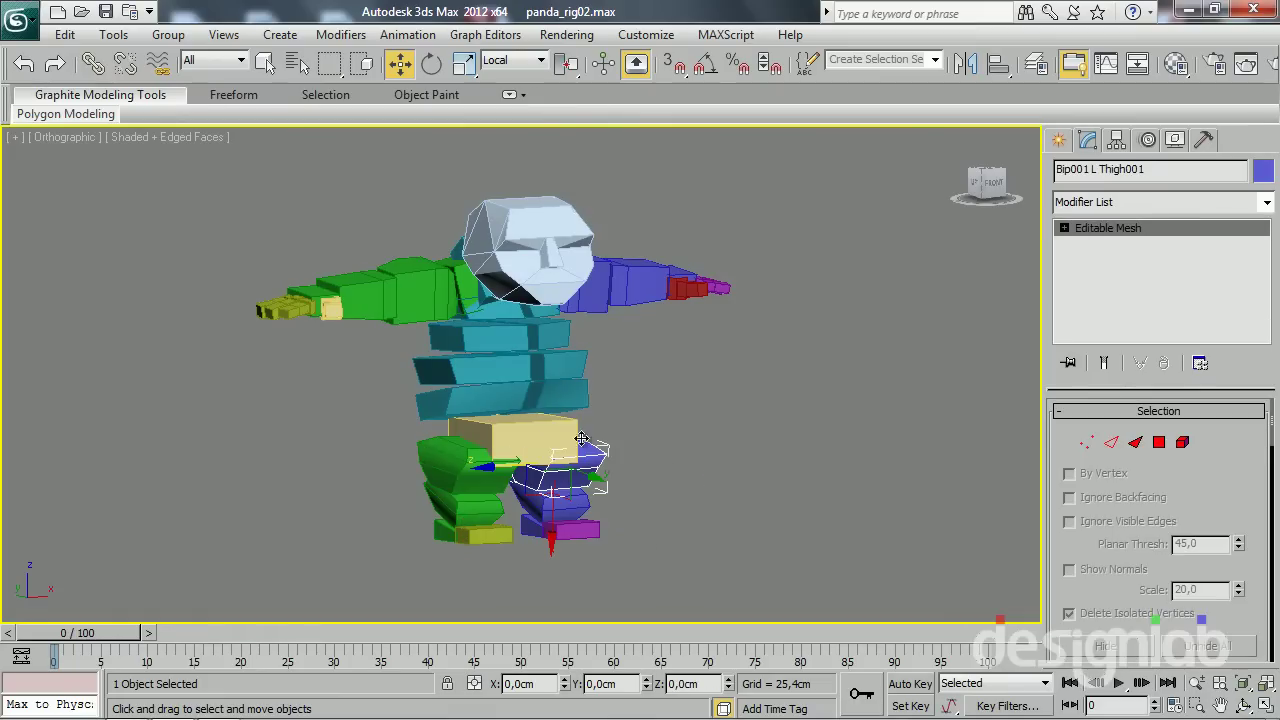
Select the BonesPanda001 mesh and test-move it right, then cancel
left_click(515, 440)
mouse_move(515, 440)
middle_mouse_down("alt")
mouse_move(409, 534)
mouse_move(514, 434)
mouse_move(505, 468)
middle_mouse_up("alt")
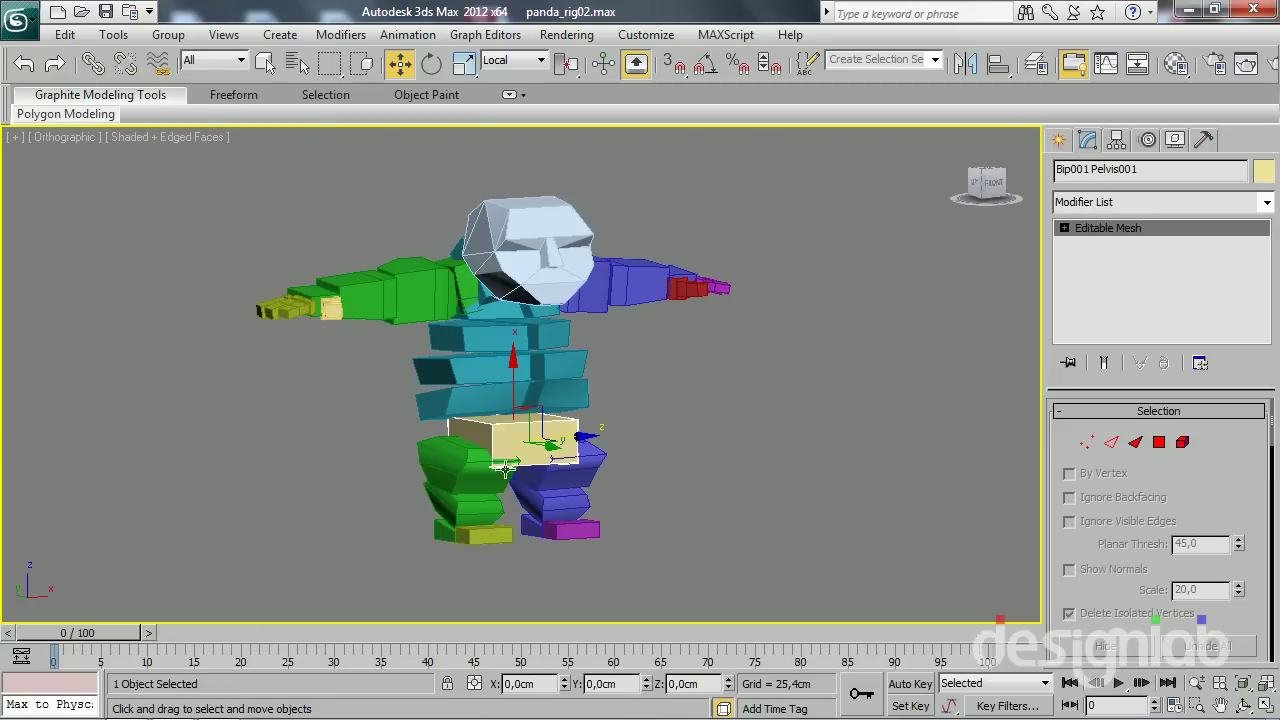
left_click(467, 426)
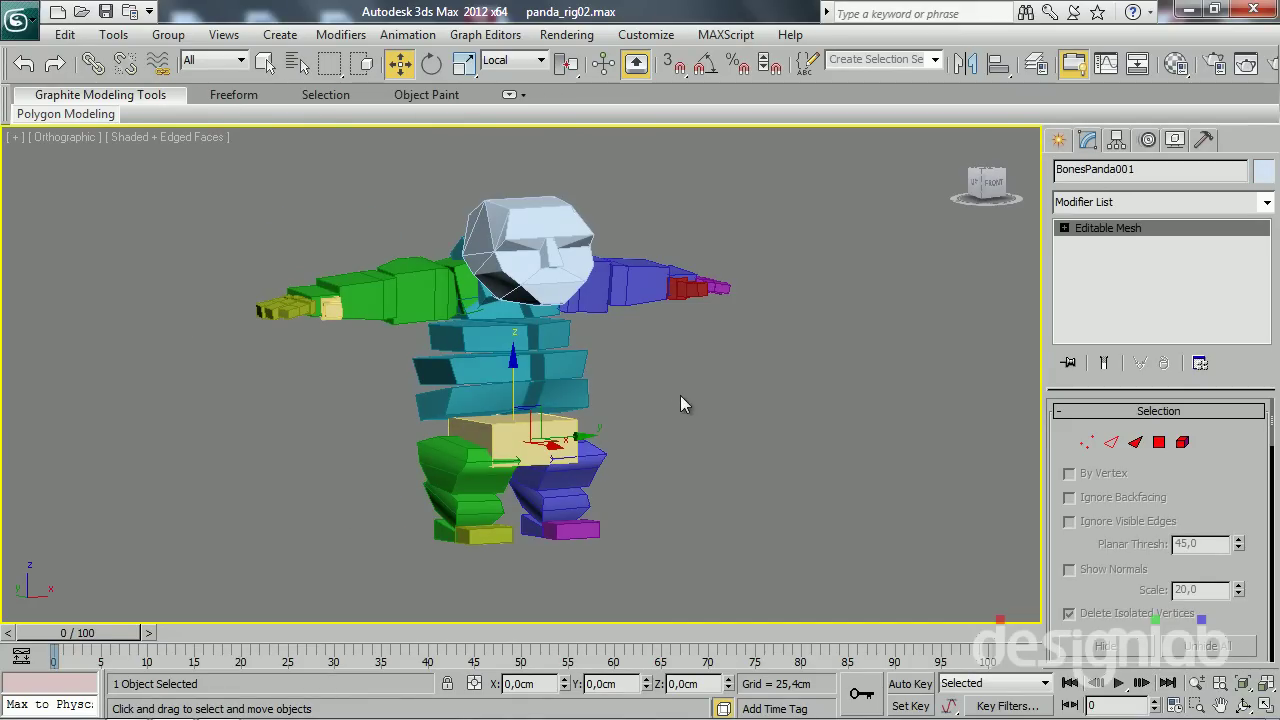
left_click_drag(576, 438, 886, 437)
right_click(886, 437)
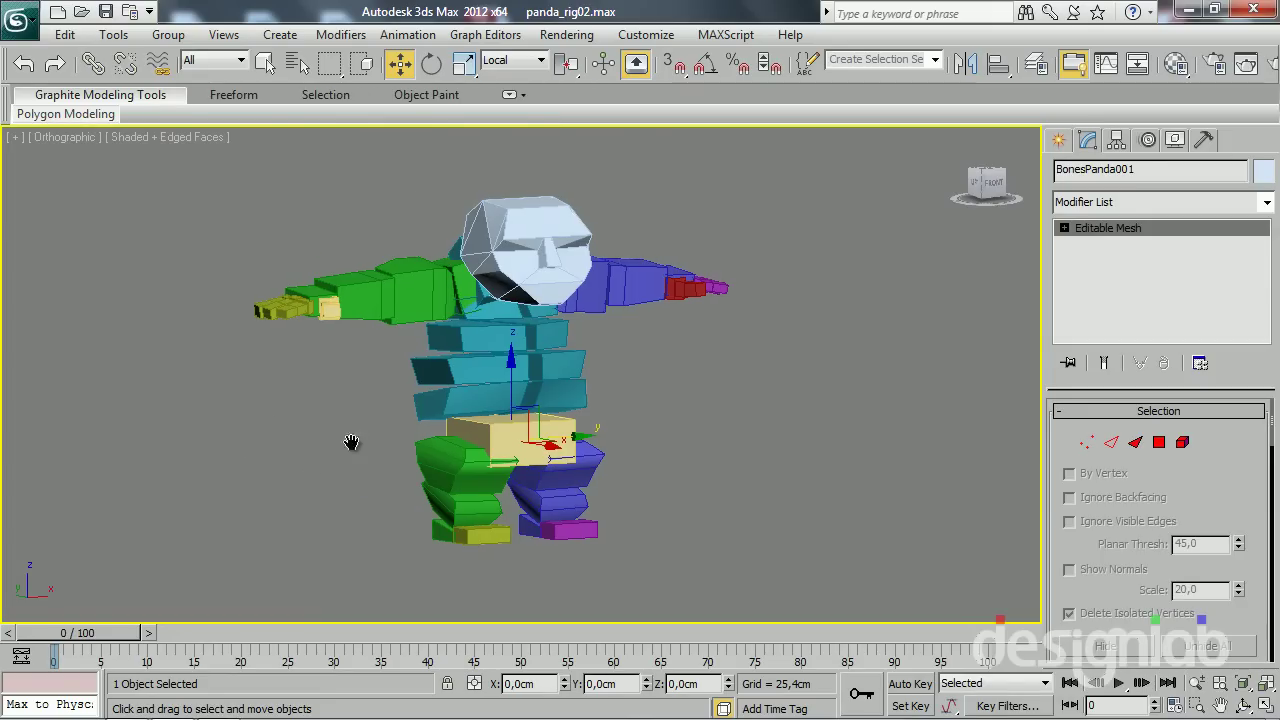
Test-move Bip001 Spine004 to see which parts follow, then cancel
scroll(352, 443, "up", 3)
middle_click_drag(286, 443, 379, 418)
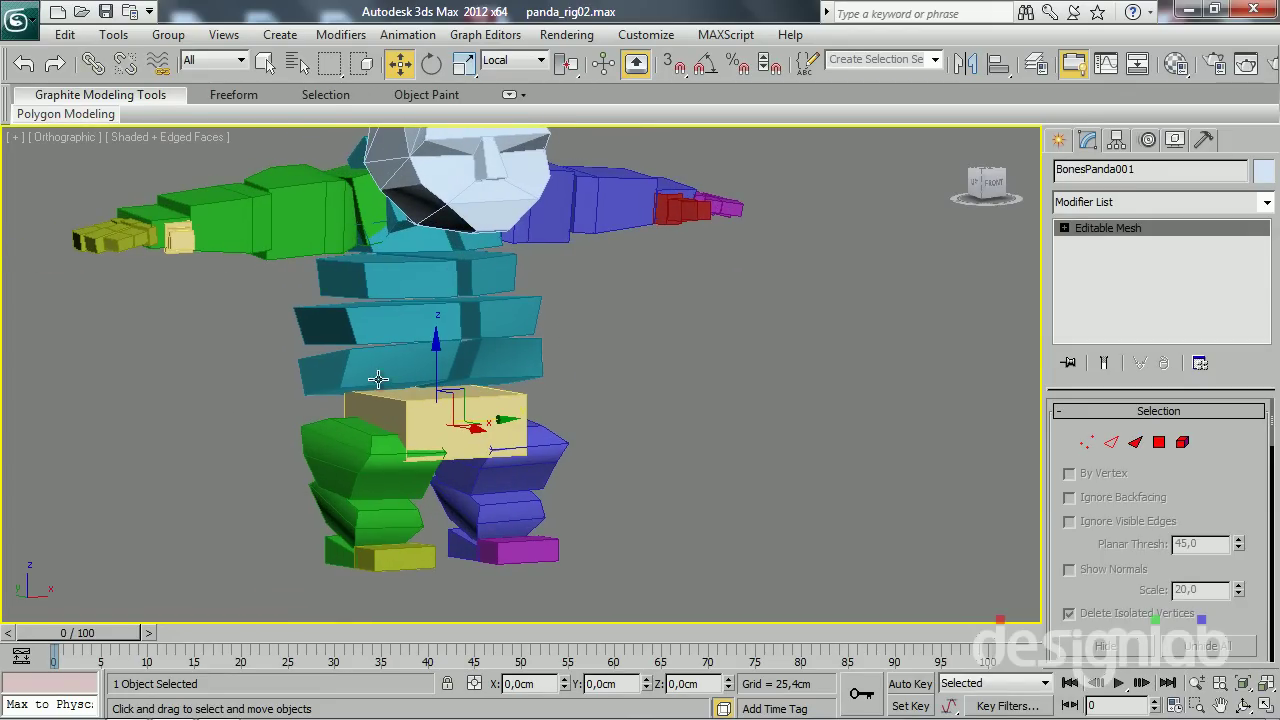
left_click(444, 365)
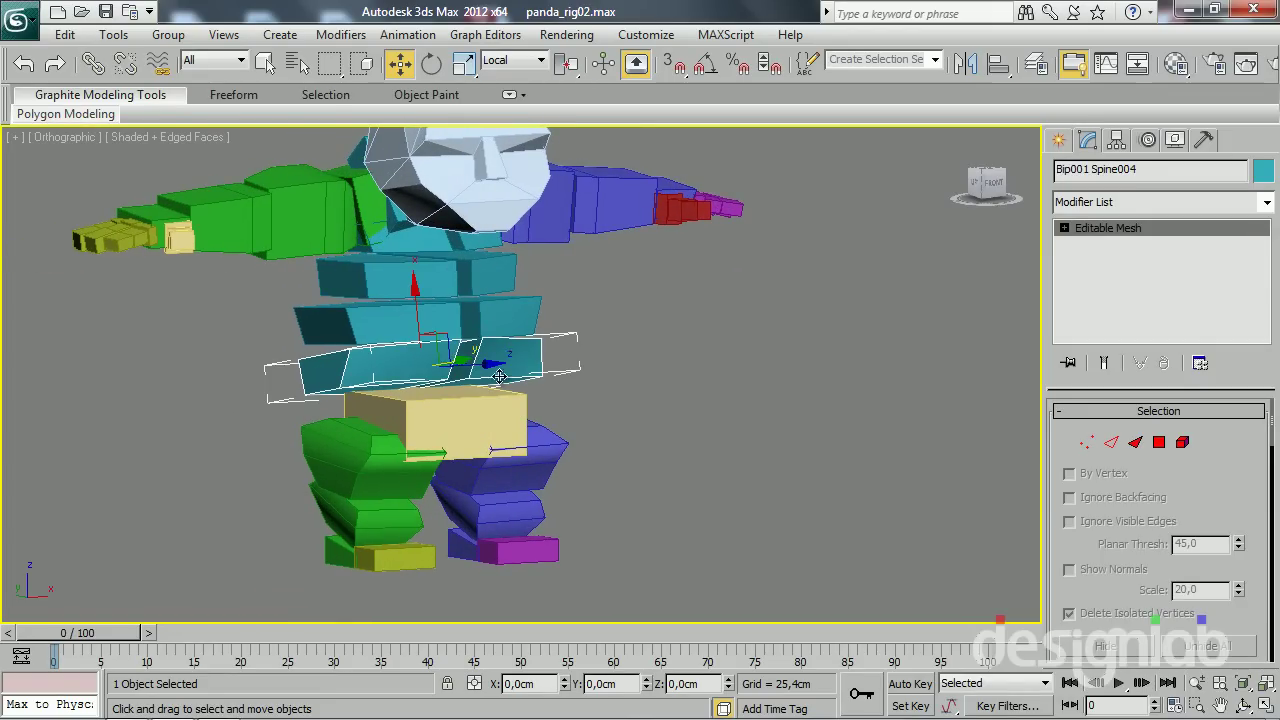
left_click_drag(487, 368, 240, 385)
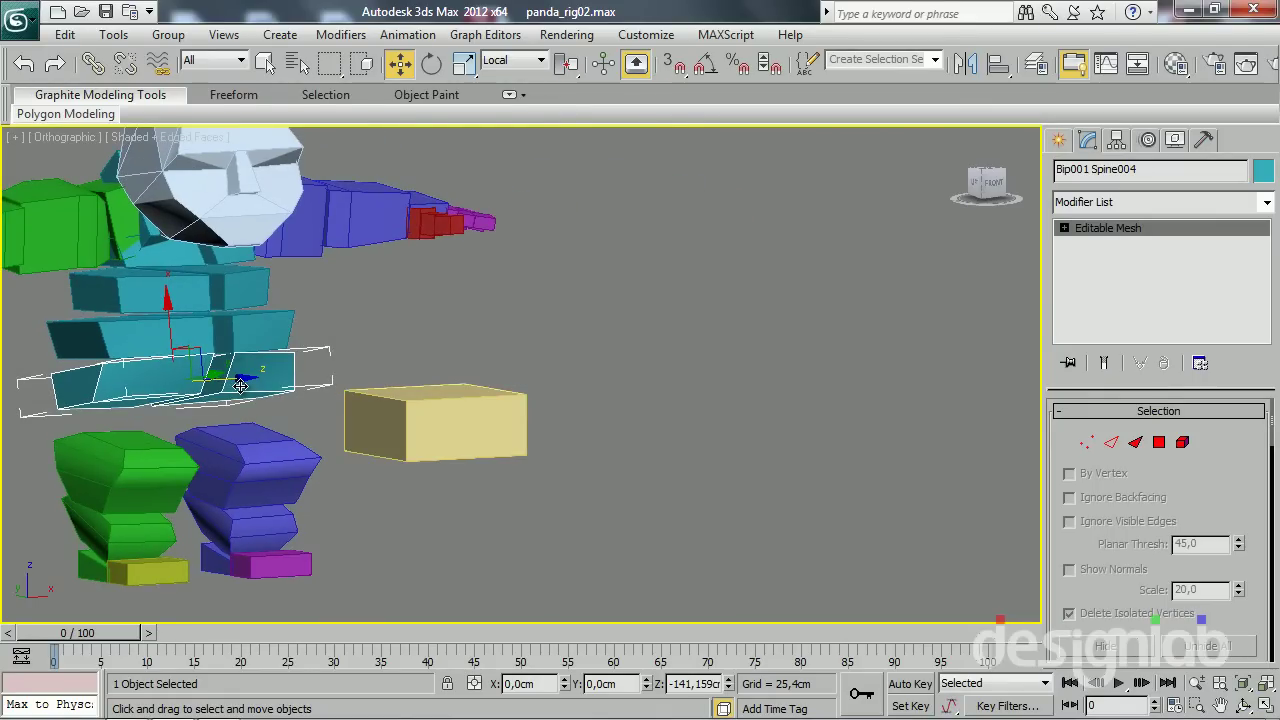
right_click(240, 385)
Link both thighs to the pelvis box with Select and Link
left_click(400, 471)
left_click(537, 459, "ctrl")
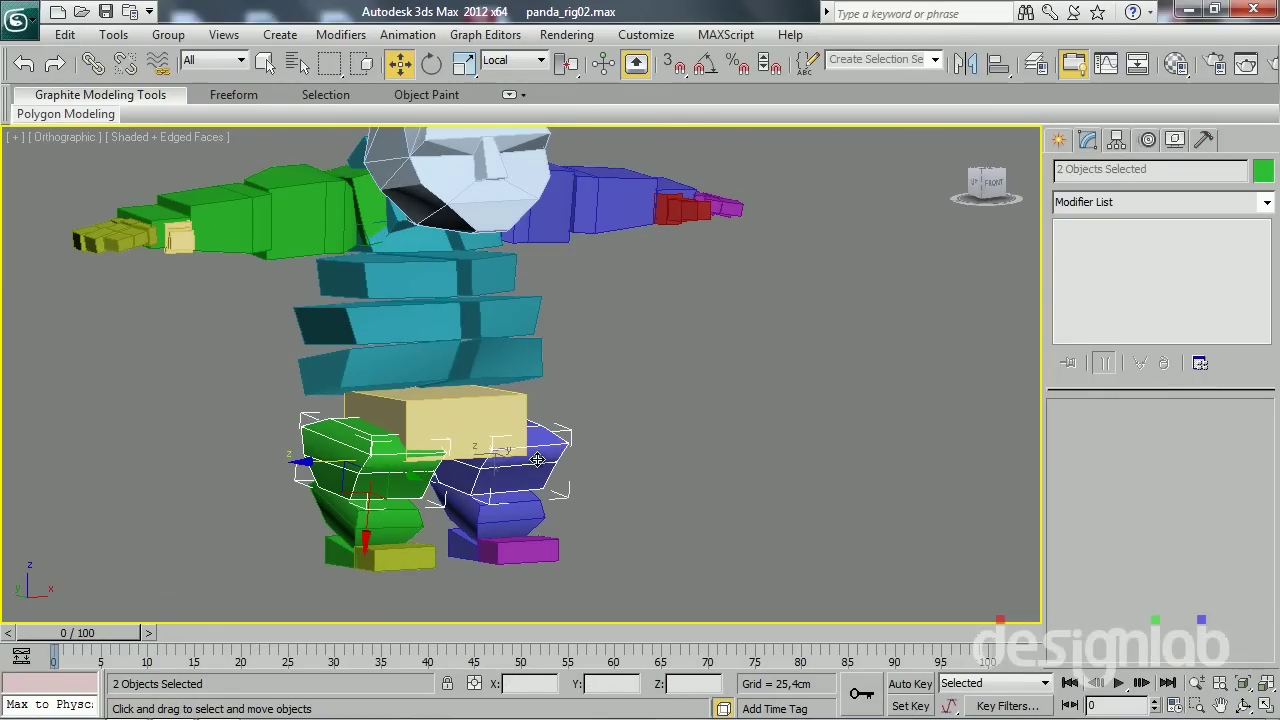
left_click(93, 63)
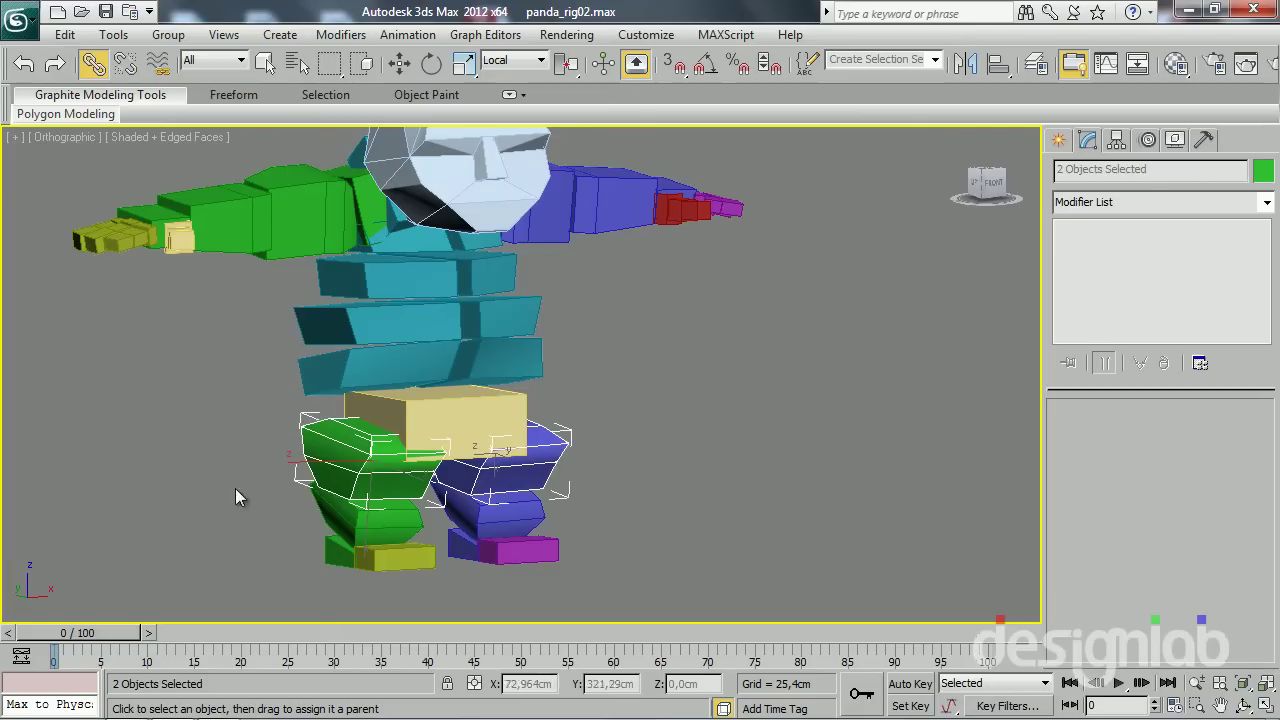
left_click_drag(318, 452, 413, 409)
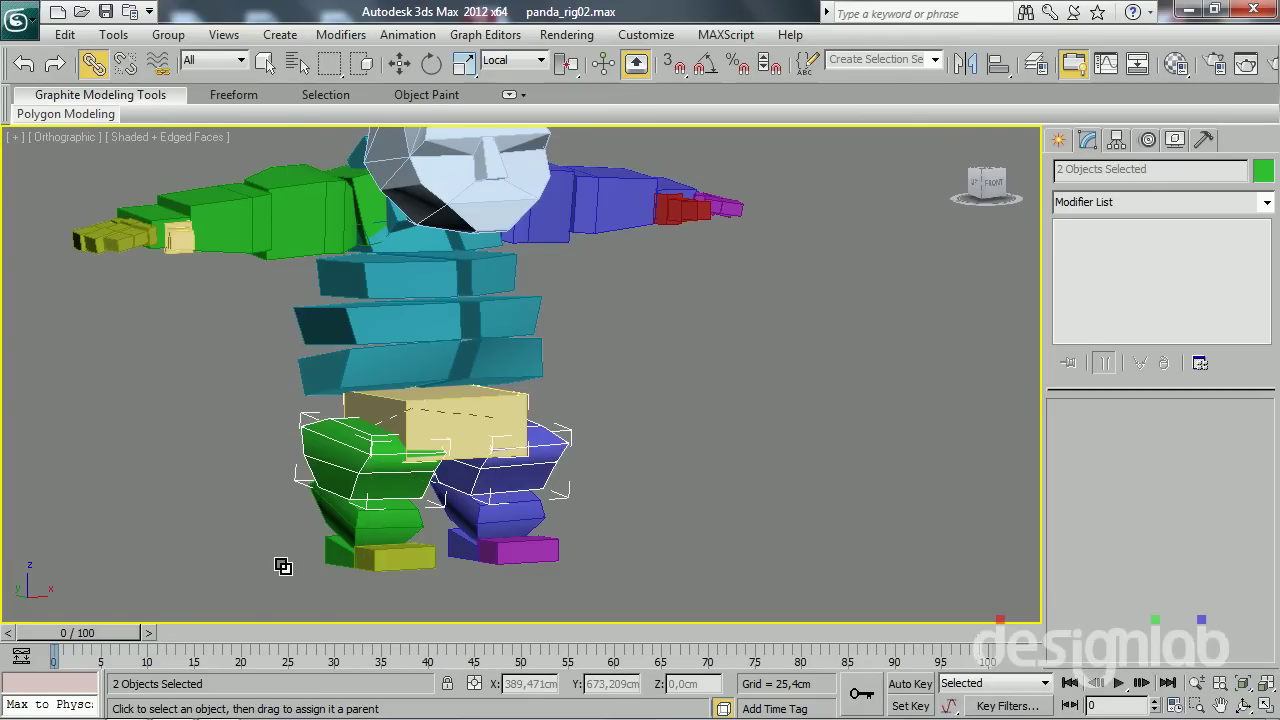
Test-move the neck box to check which parts follow, then cancel
left_click(366, 371)
key("w")
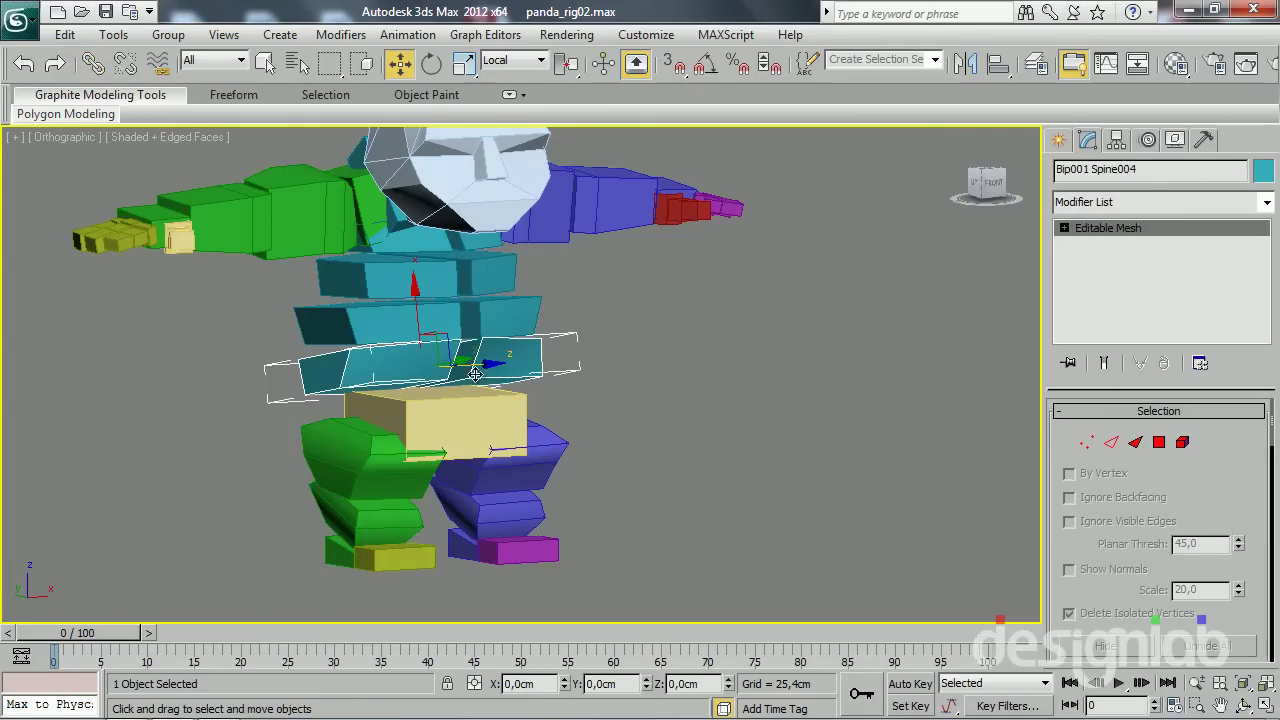
mouse_move(487, 369)
middle_mouse_down("alt")
mouse_move(492, 490)
mouse_move(442, 427)
mouse_move(660, 449)
middle_mouse_up("alt")
left_click(520, 222)
middle_click_drag(359, 332, 548, 323, "alt")
left_click_drag(539, 328, 231, 287)
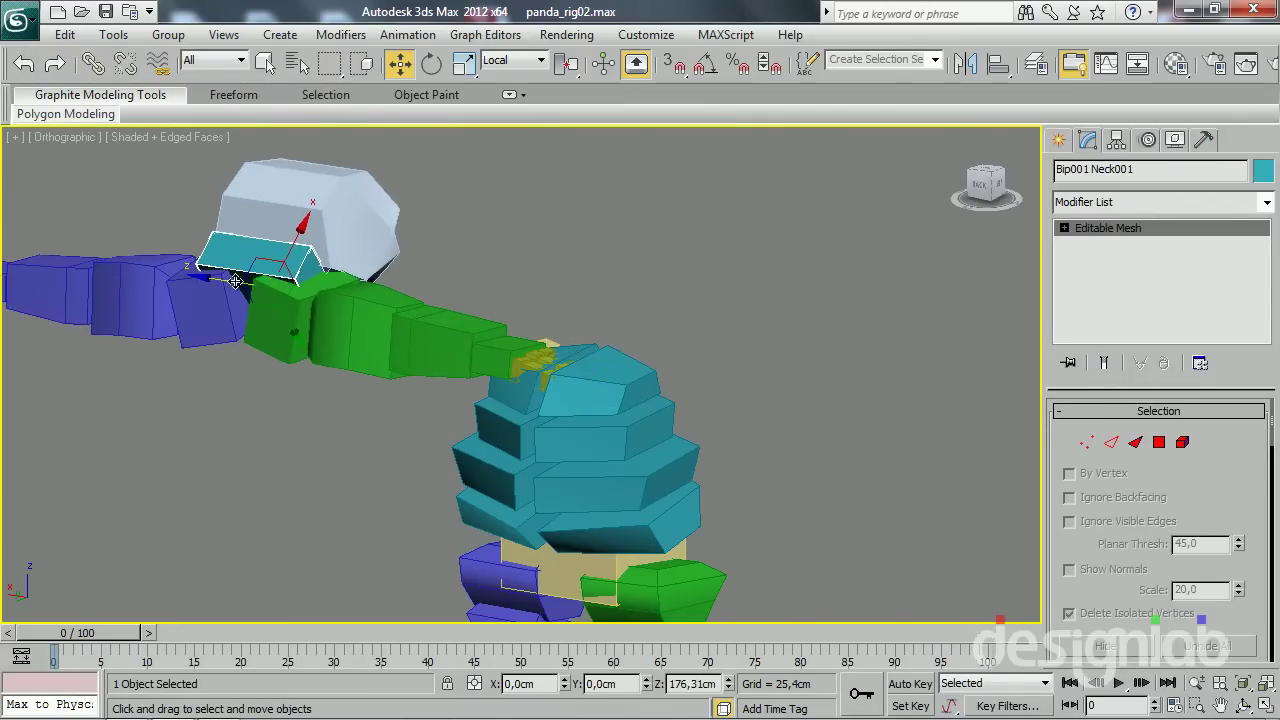
right_click(231, 287)
mouse_move(231, 287)
middle_mouse_down("alt")
mouse_move(517, 346)
mouse_move(446, 352)
mouse_move(460, 348)
middle_mouse_up("alt")
Link both clavicles to the spine with Select and Link
left_click(530, 362)
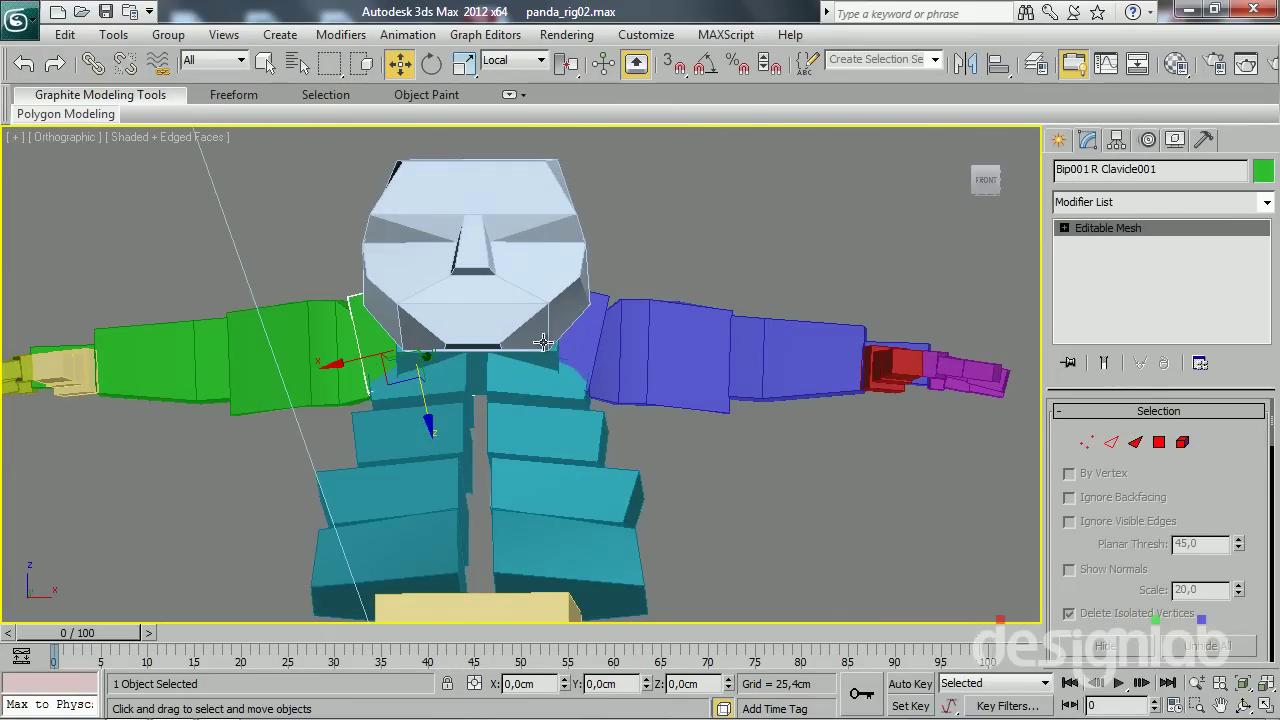
left_click(581, 334, "ctrl")
left_click(92, 63)
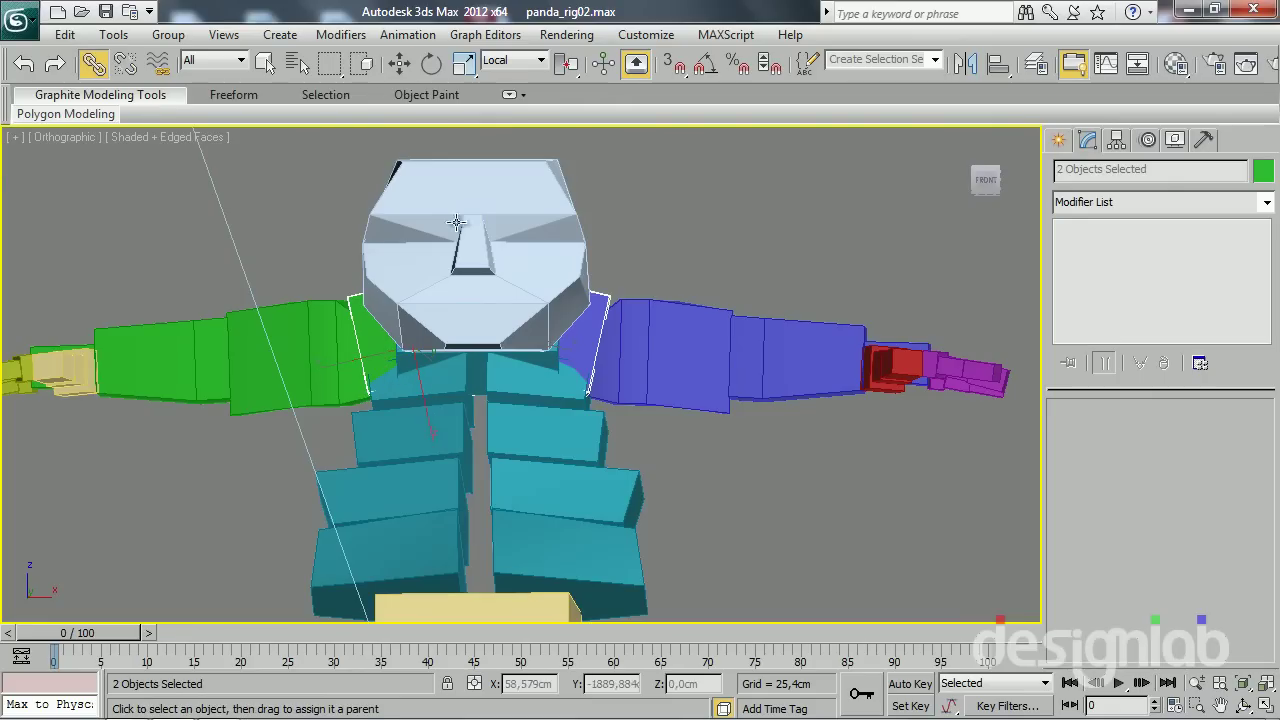
left_click_drag(602, 320, 463, 390)
Rotate the neck bone to test that the linked parts follow
mouse_move(514, 234)
middle_mouse_down("alt")
mouse_move(561, 391)
mouse_move(586, 271)
middle_mouse_up("alt")
left_click(552, 248)
key("e")
mouse_move(552, 274)
left_mouse_down()
mouse_move(477, 247)
mouse_move(470, 262)
left_mouse_up()
Test-rotate the right clavicle and upper spine, then select the pelvis box
middle_click_drag(470, 262, 521, 281, "alt")
left_click(490, 321)
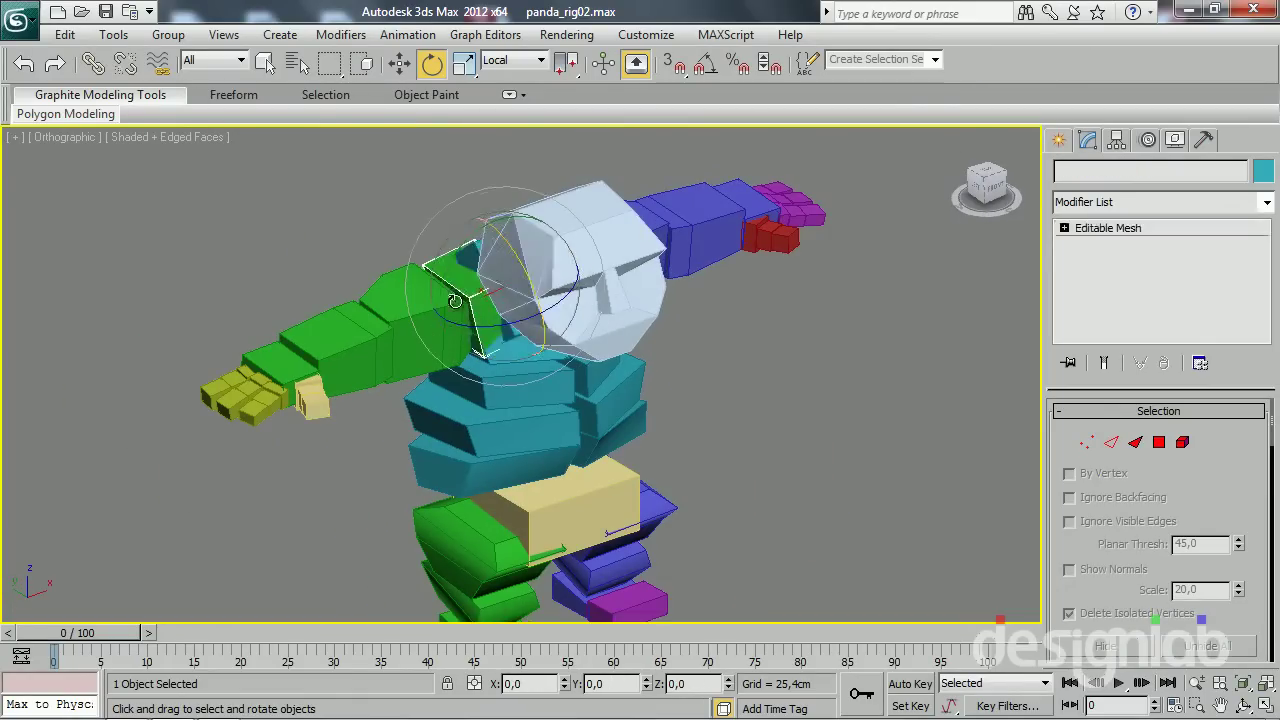
mouse_move(486, 330)
left_mouse_down()
mouse_move(482, 348)
mouse_move(512, 318)
left_mouse_up()
key("shift+z")
left_click(493, 341)
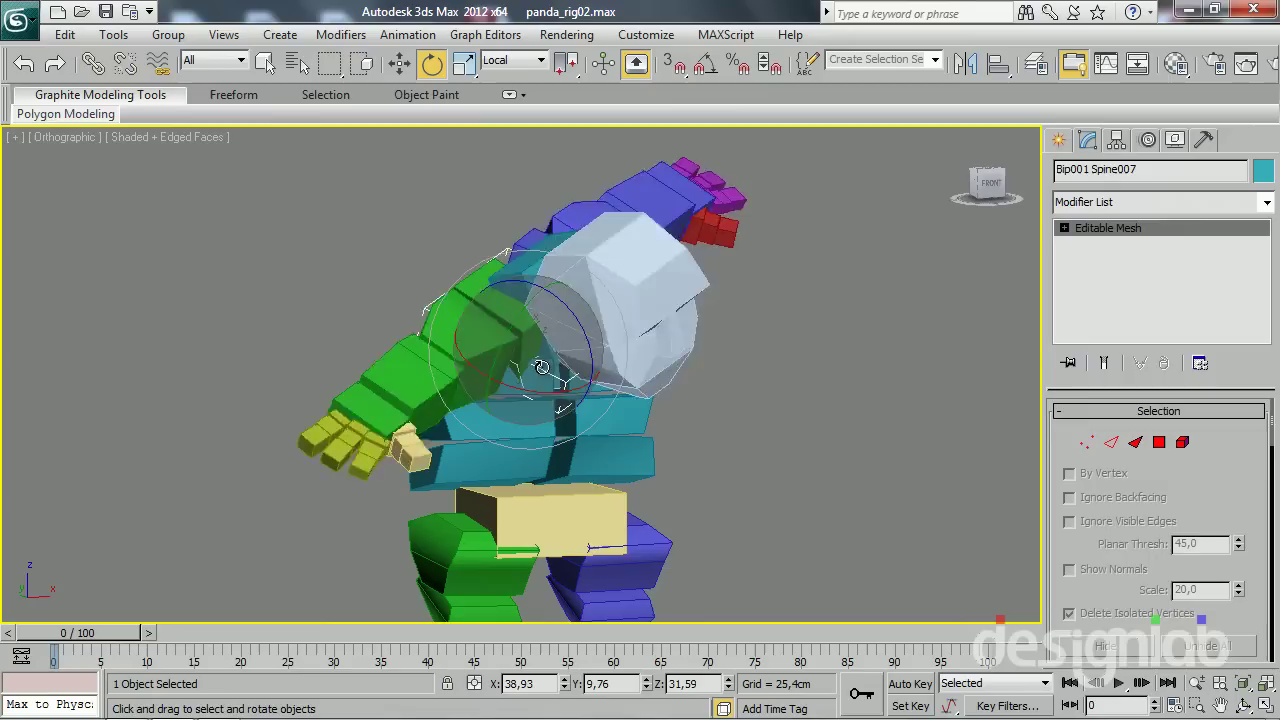
mouse_move(512, 318)
middle_mouse_down()
mouse_move(507, 222)
mouse_move(521, 323)
middle_mouse_up()
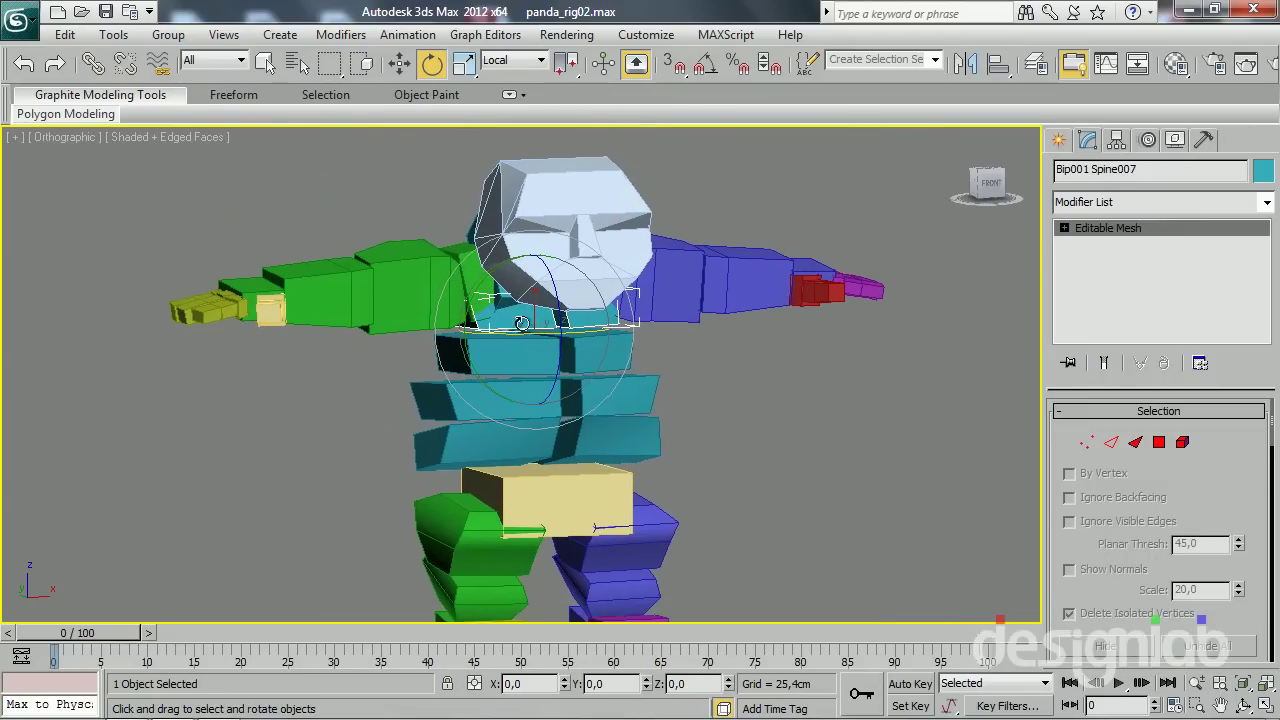
left_click(561, 505)
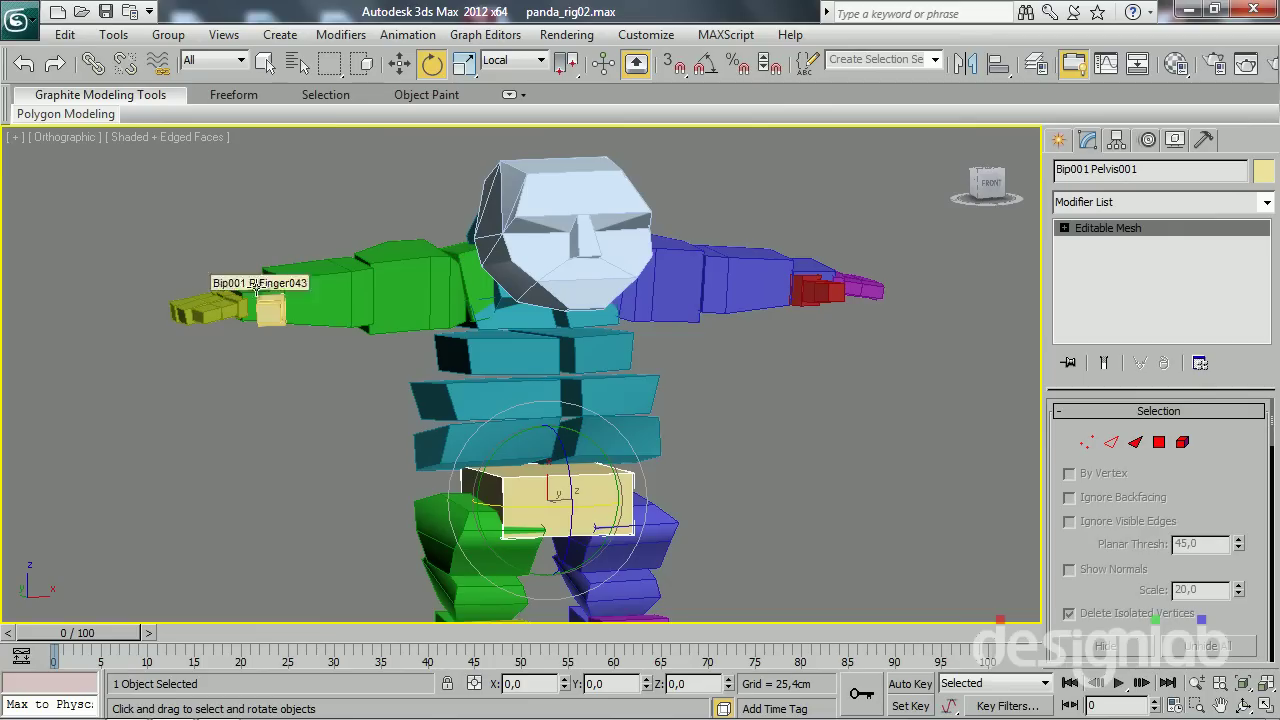
Marquee-select all 48 rig parts from a top-down view
mouse_move(210, 296)
middle_mouse_down("alt")
mouse_move(485, 270)
mouse_move(463, 383)
mouse_move(538, 307)
mouse_move(484, 259)
mouse_move(433, 333)
mouse_move(509, 351)
mouse_move(462, 366)
mouse_move(628, 354)
mouse_move(443, 370)
mouse_move(469, 371)
mouse_move(511, 318)
middle_mouse_up("alt")
scroll(414, 349, "down", 3)
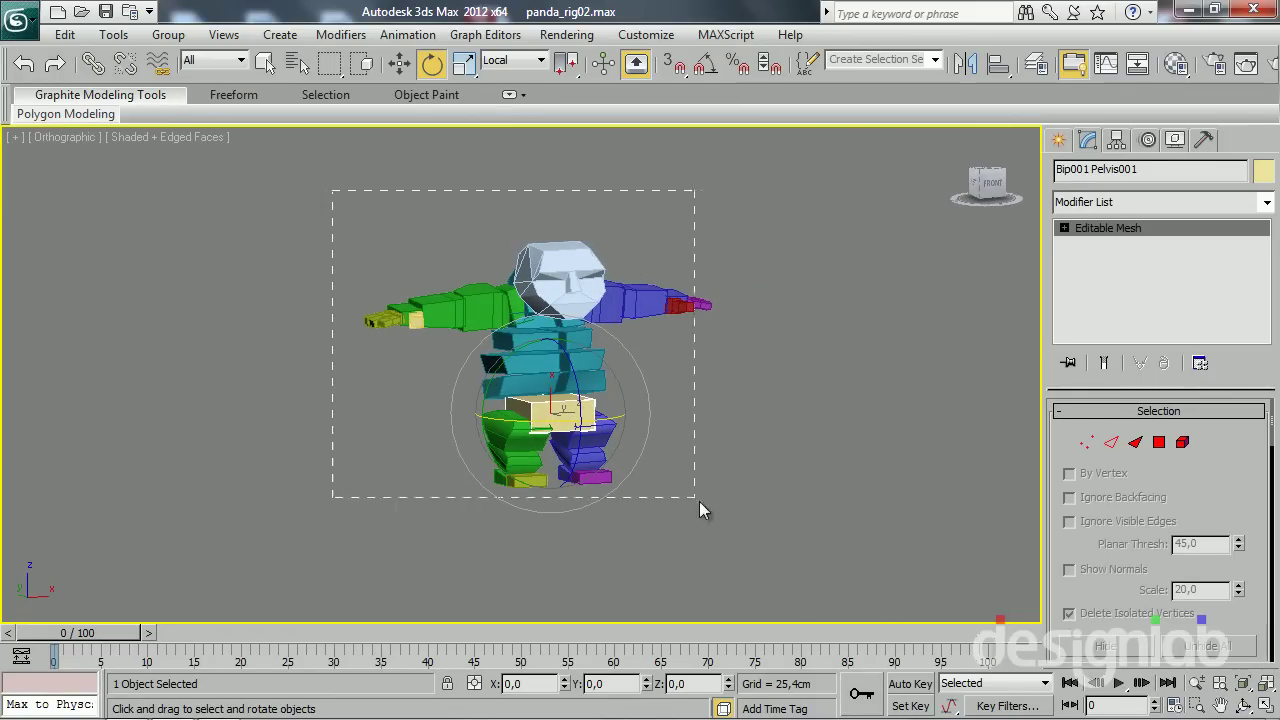
left_click_drag(699, 501, 701, 503)
middle_click_drag(714, 531, 591, 373, "alt")
Apply Freeze Transform to all selected parts and confirm
middle_click_drag(255, 430, 336, 410)
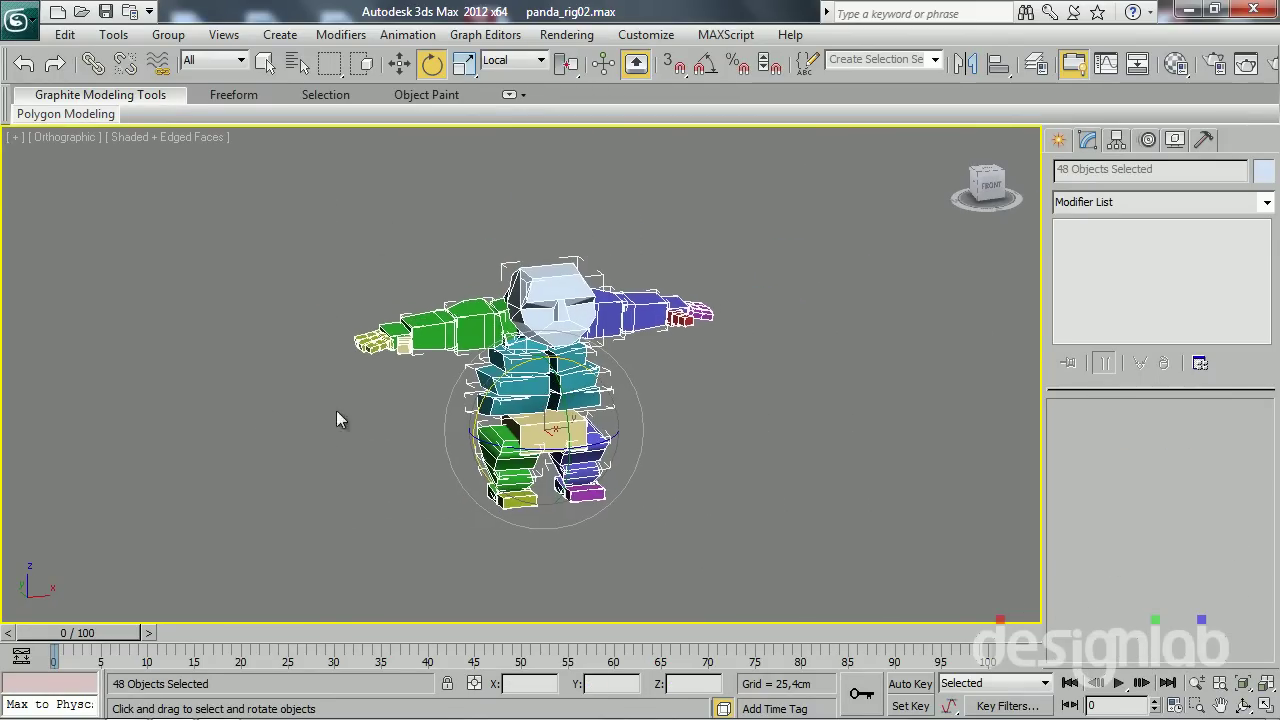
scroll(350, 406, "up", 3)
right_click(516, 345, "alt")
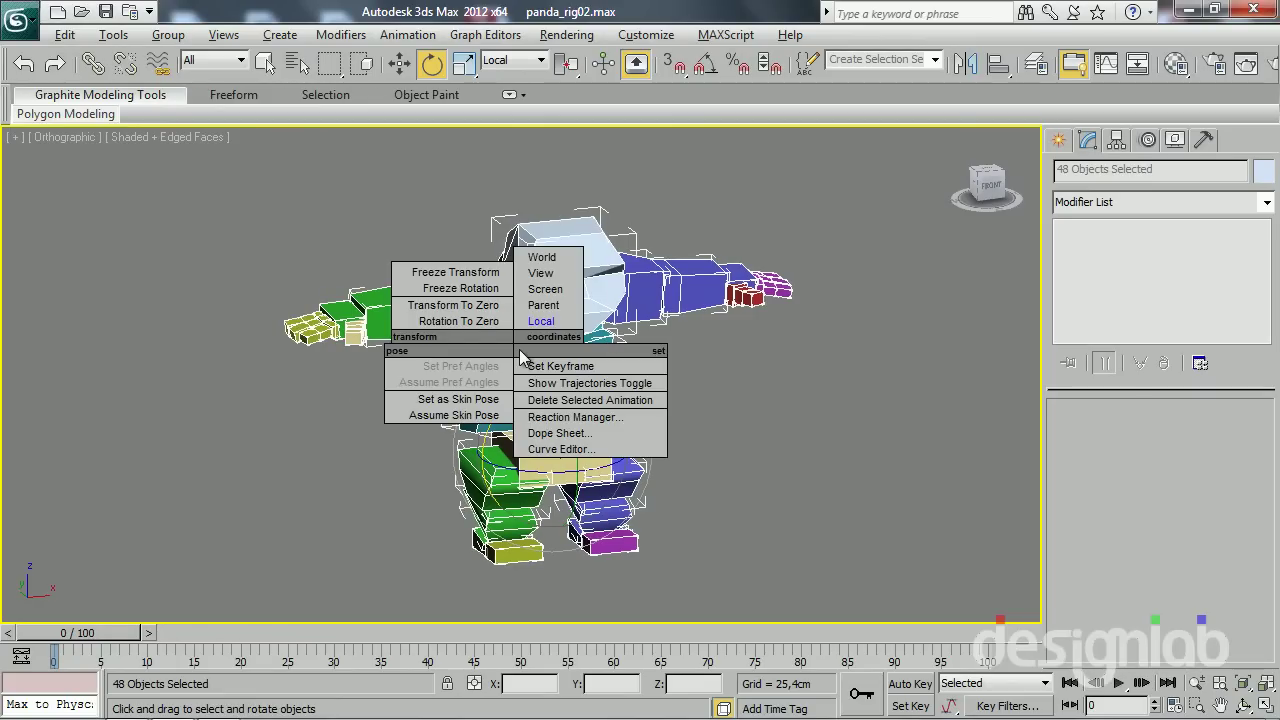
left_click(444, 274)
left_click(765, 487)
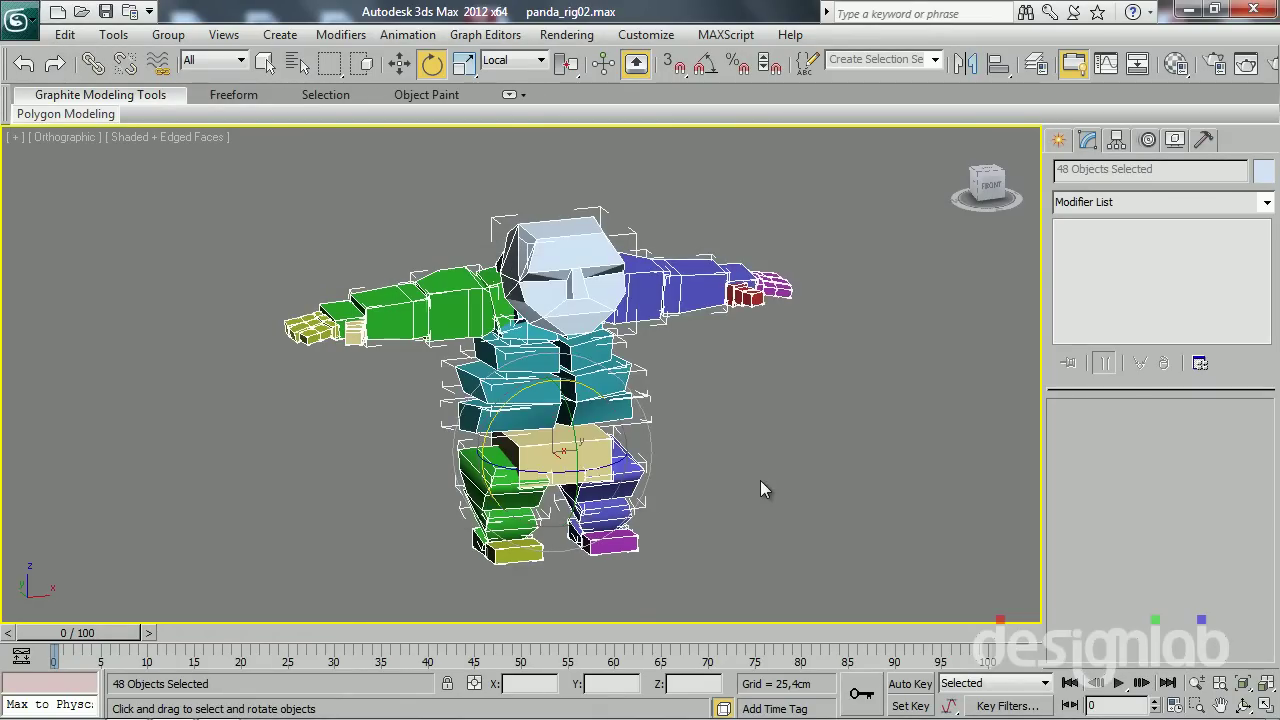
left_click(760, 480)
Move the arms, legs and head out of place to test the reset
left_click(498, 318)
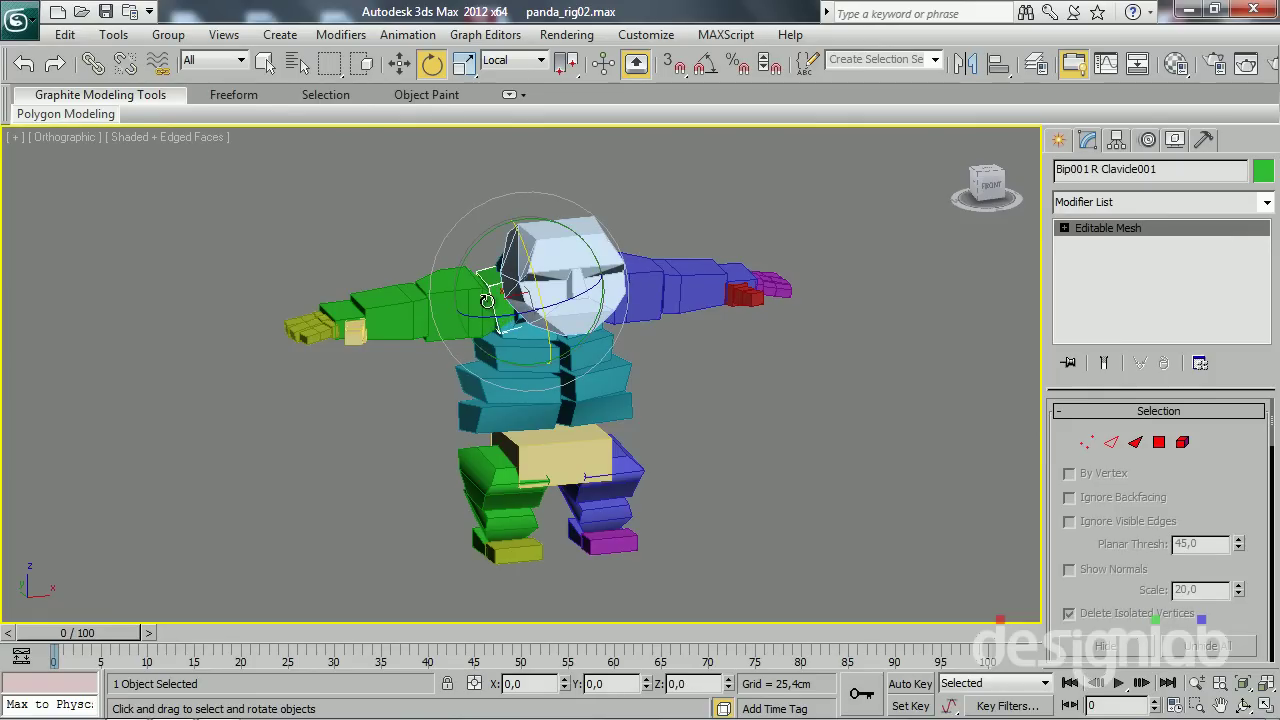
key("w")
mouse_move(480, 328)
left_mouse_down()
mouse_move(389, 361)
mouse_move(290, 361)
left_mouse_up()
left_click_drag(600, 500, 800, 490)
left_click_drag(500, 505, 430, 580)
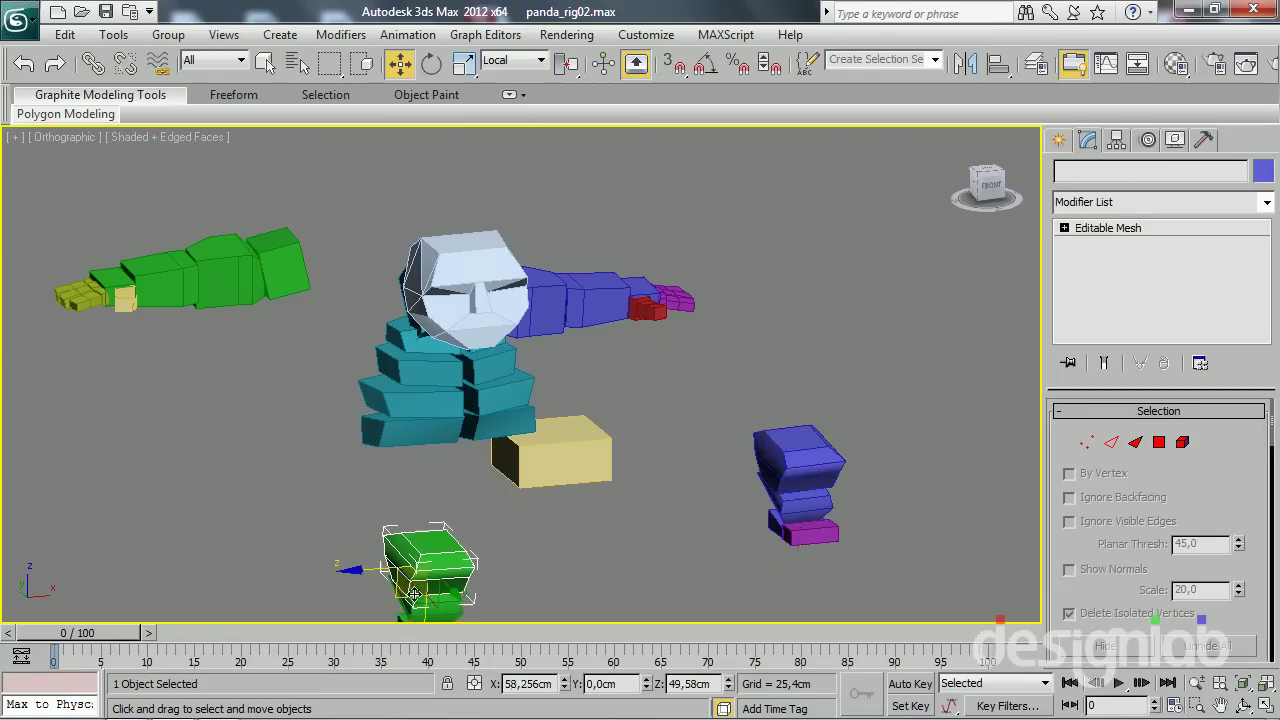
middle_click_drag(600, 400, 640, 400, "alt")
left_click_drag(600, 290, 632, 215)
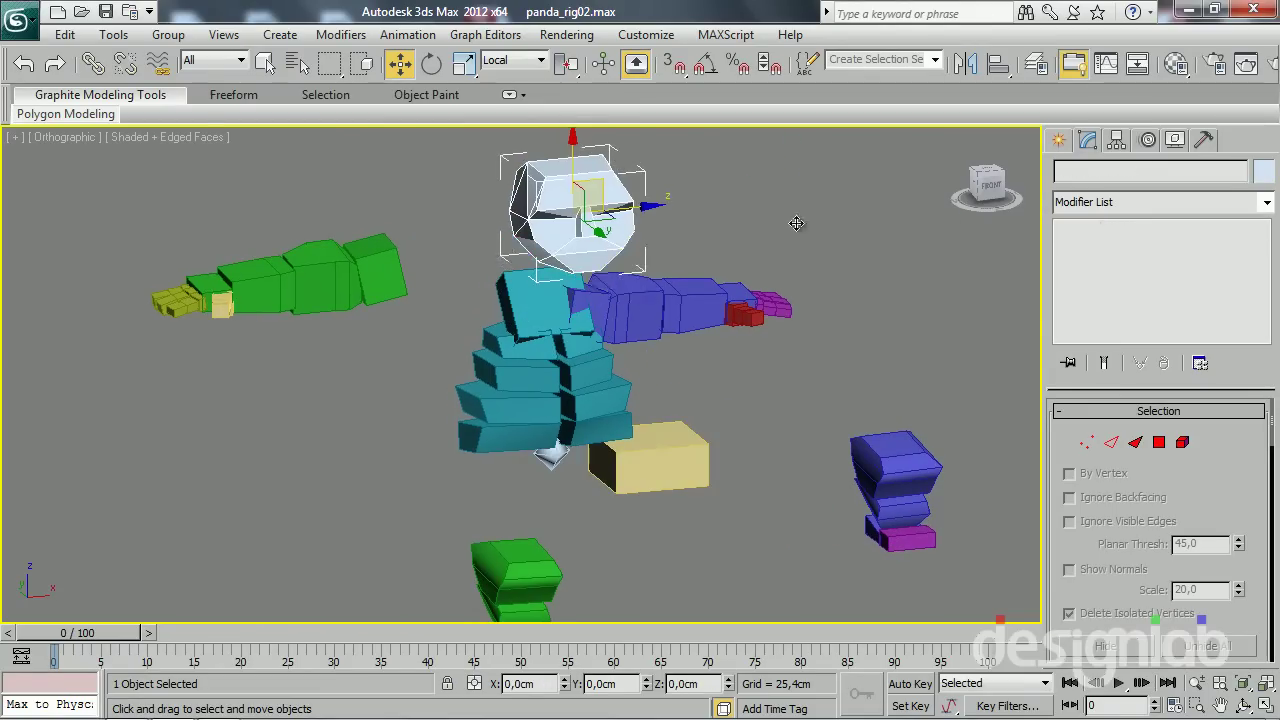
left_click_drag(644, 300, 822, 192)
Select everything, apply Transform To Zero, and check the pelvis reads 0,0cm
key("ctrl+a")
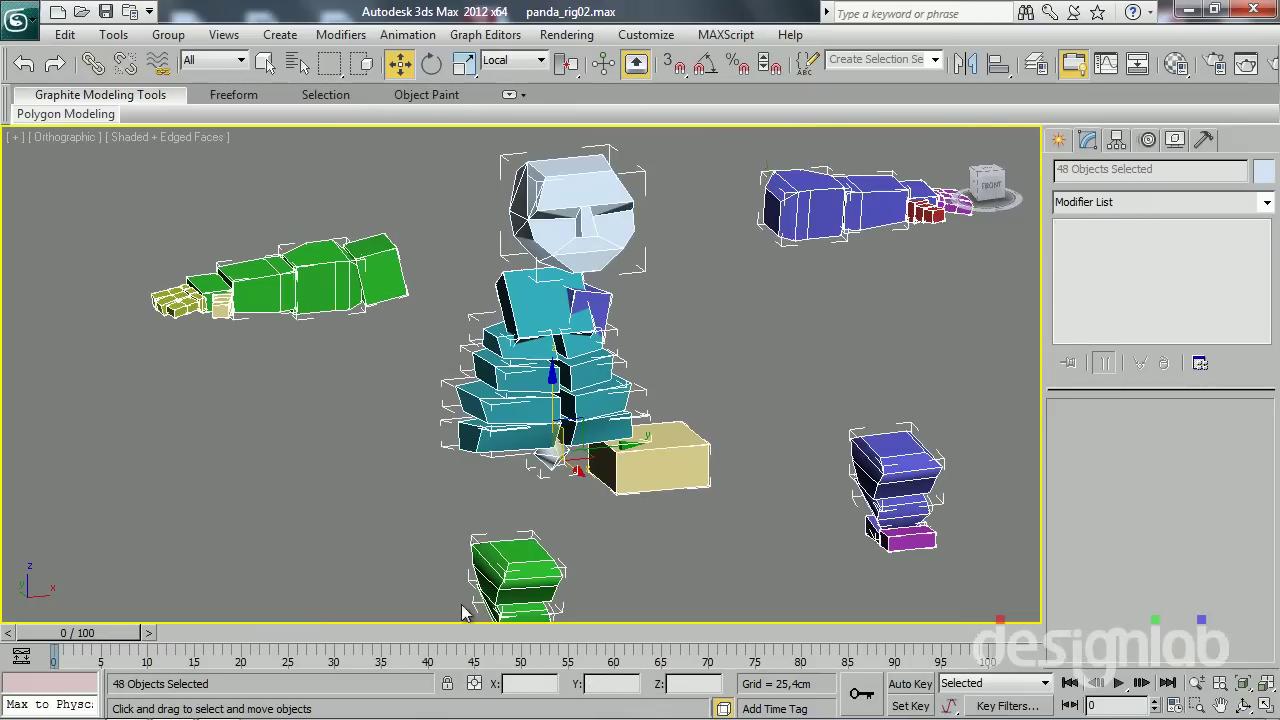
right_click(578, 397, "alt")
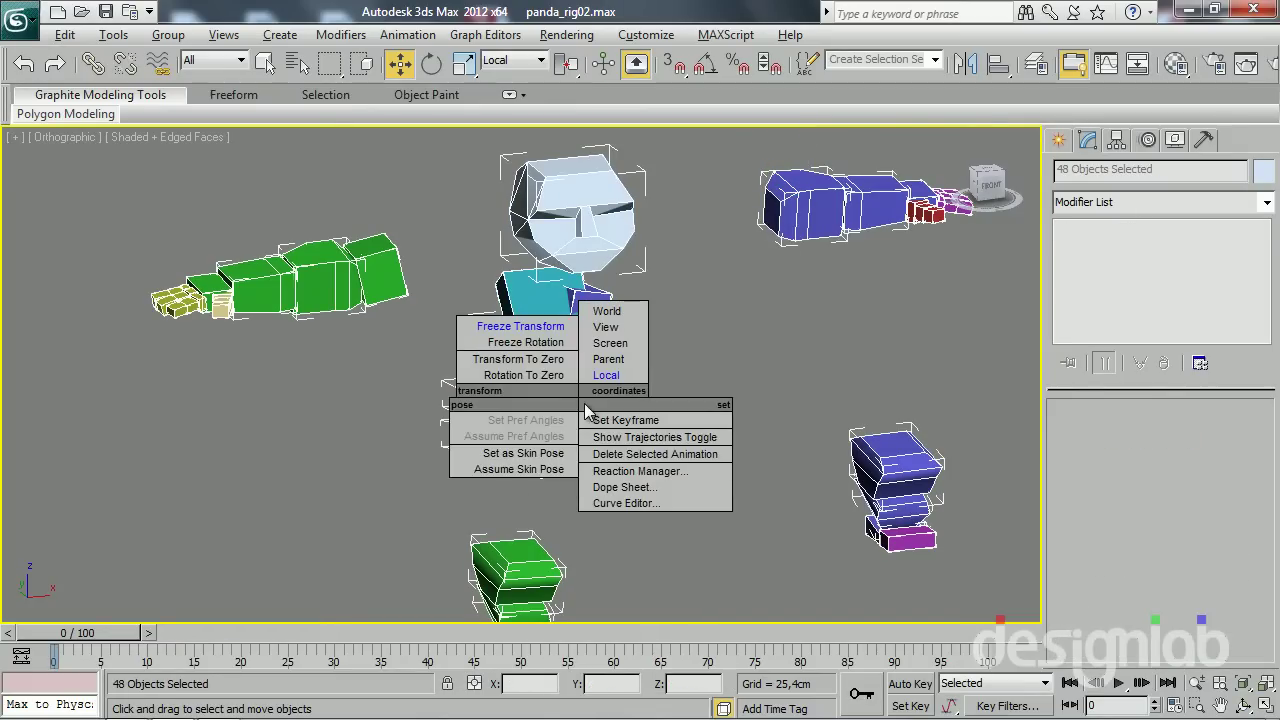
left_click(519, 372)
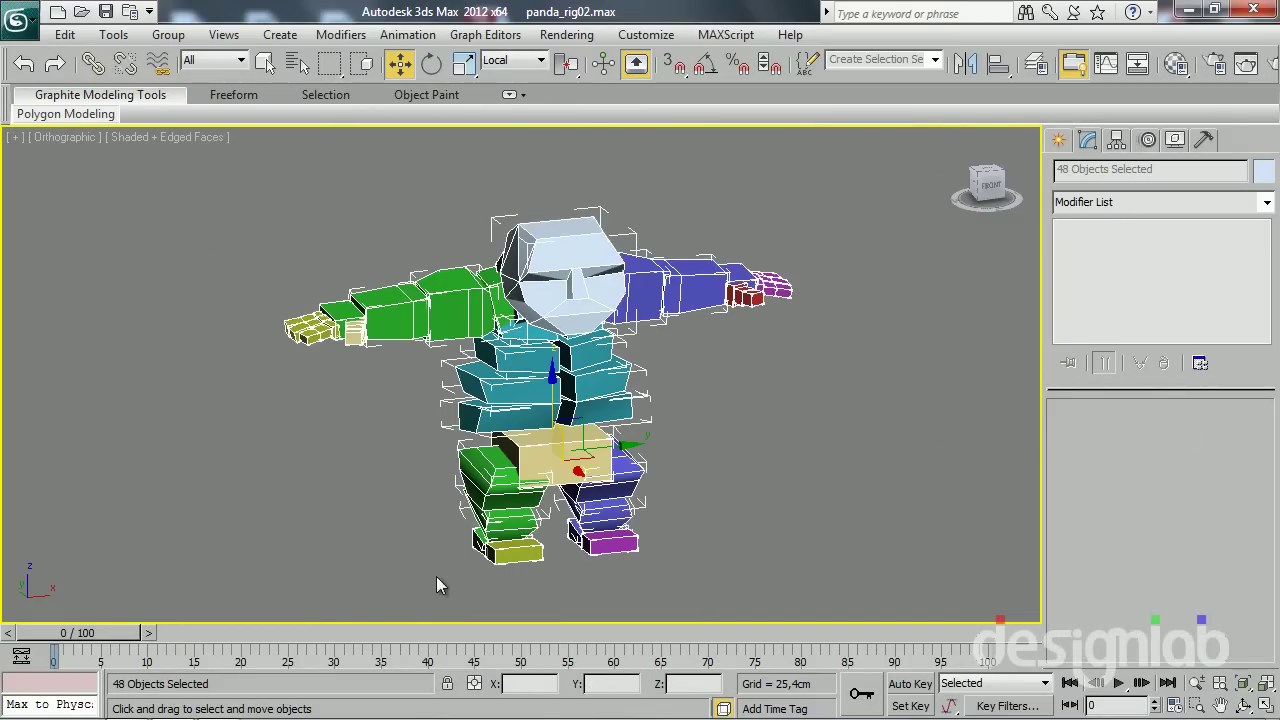
middle_click_drag(436, 576, 466, 581, "alt")
left_click(322, 567)
mouse_move(322, 567)
middle_mouse_down("alt")
mouse_move(371, 478)
mouse_move(936, 453)
mouse_move(686, 429)
mouse_move(696, 418)
mouse_move(429, 437)
mouse_move(639, 421)
mouse_move(520, 400)
mouse_move(504, 369)
mouse_move(457, 337)
mouse_move(333, 402)
mouse_move(374, 422)
middle_mouse_up("alt")
left_click(866, 447)
scroll(520, 385, "up", 2)
scroll(380, 394, "up", 2)
scroll(333, 402, "down", 2)
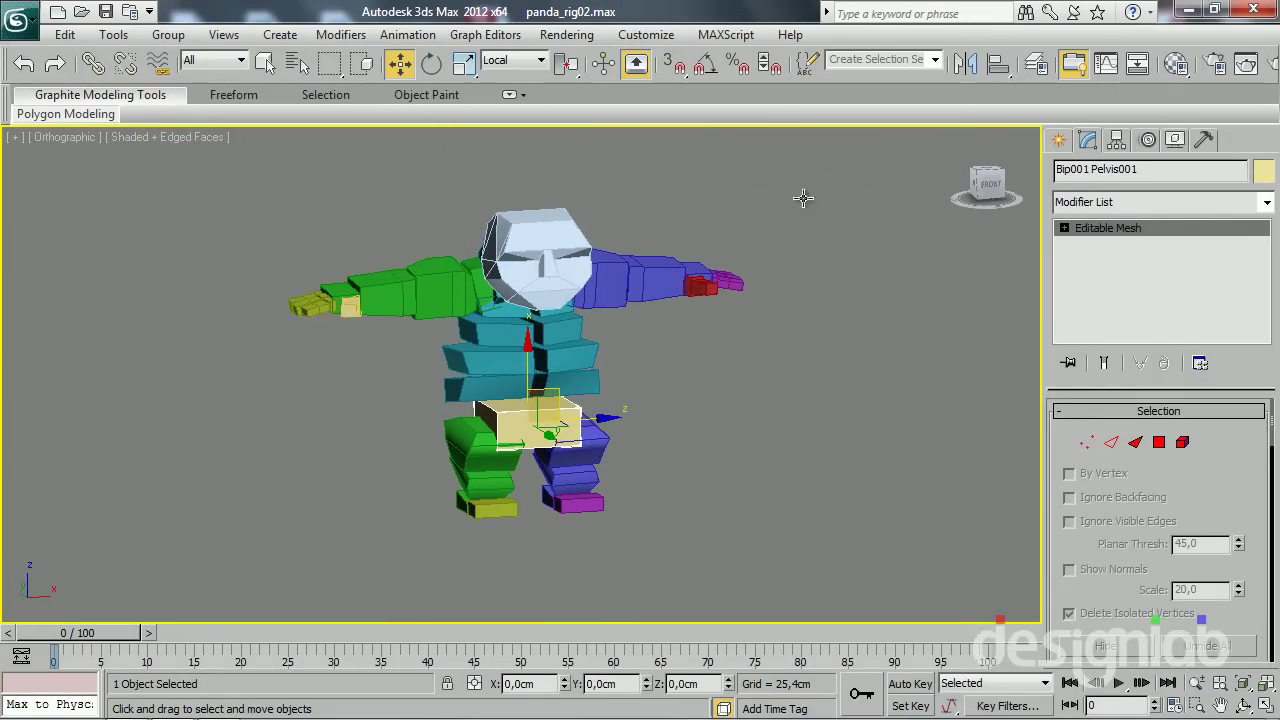
Open the Layer Manager and toggle the bones e etc layer hidden and visible again
left_click(1038, 65)
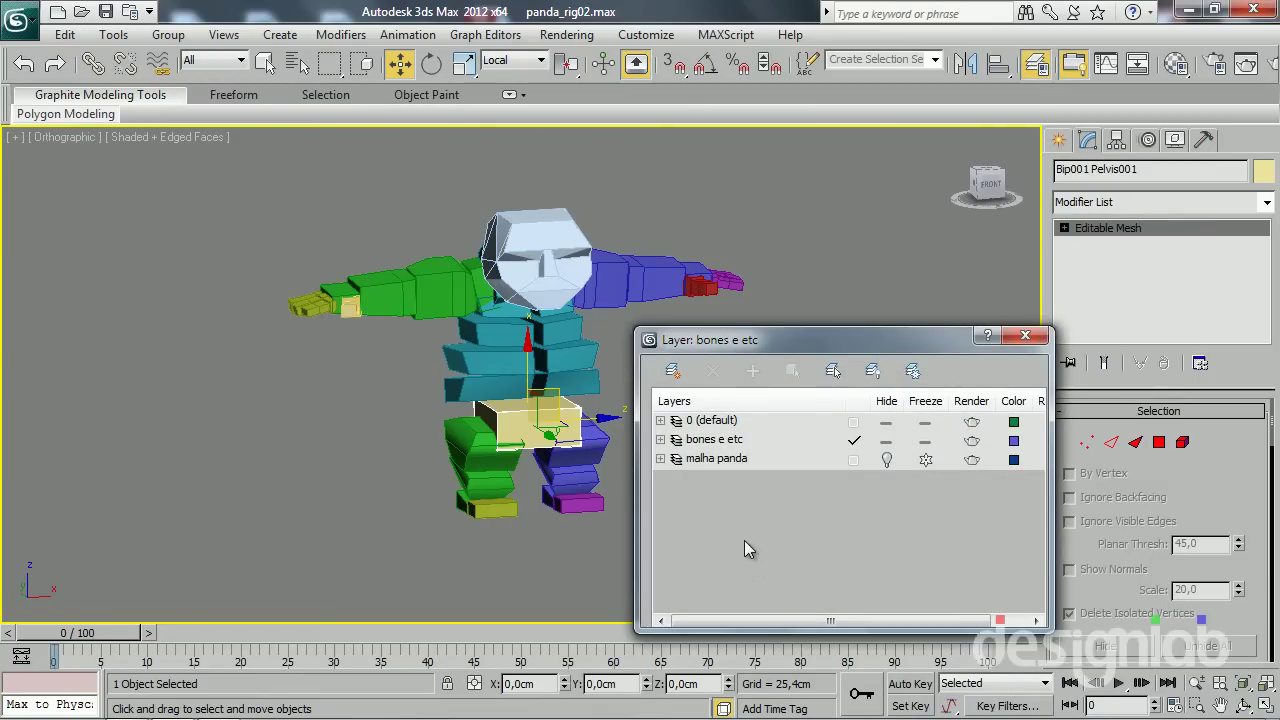
left_click(886, 441)
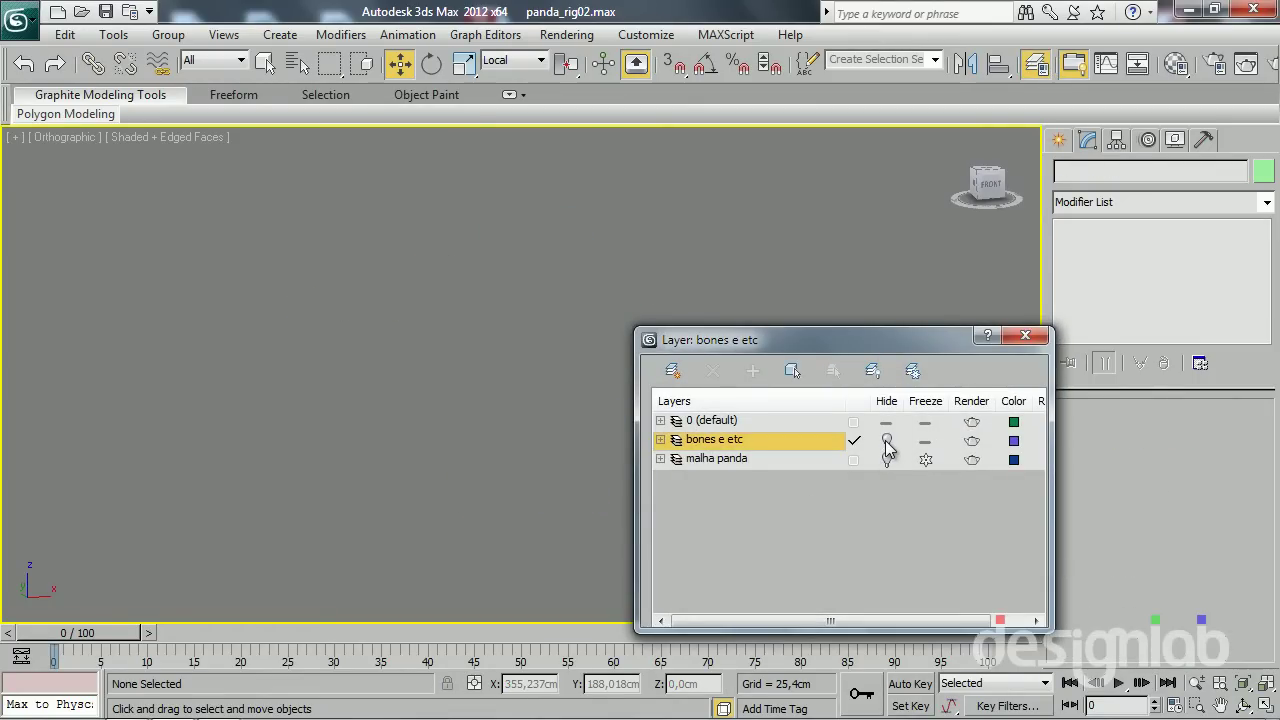
left_click(885, 442)
mouse_move(129, 366)
middle_mouse_down("alt")
mouse_move(222, 360)
mouse_move(40, 457)
middle_mouse_up("alt")
middle_click_drag(300, 450, 200, 450)
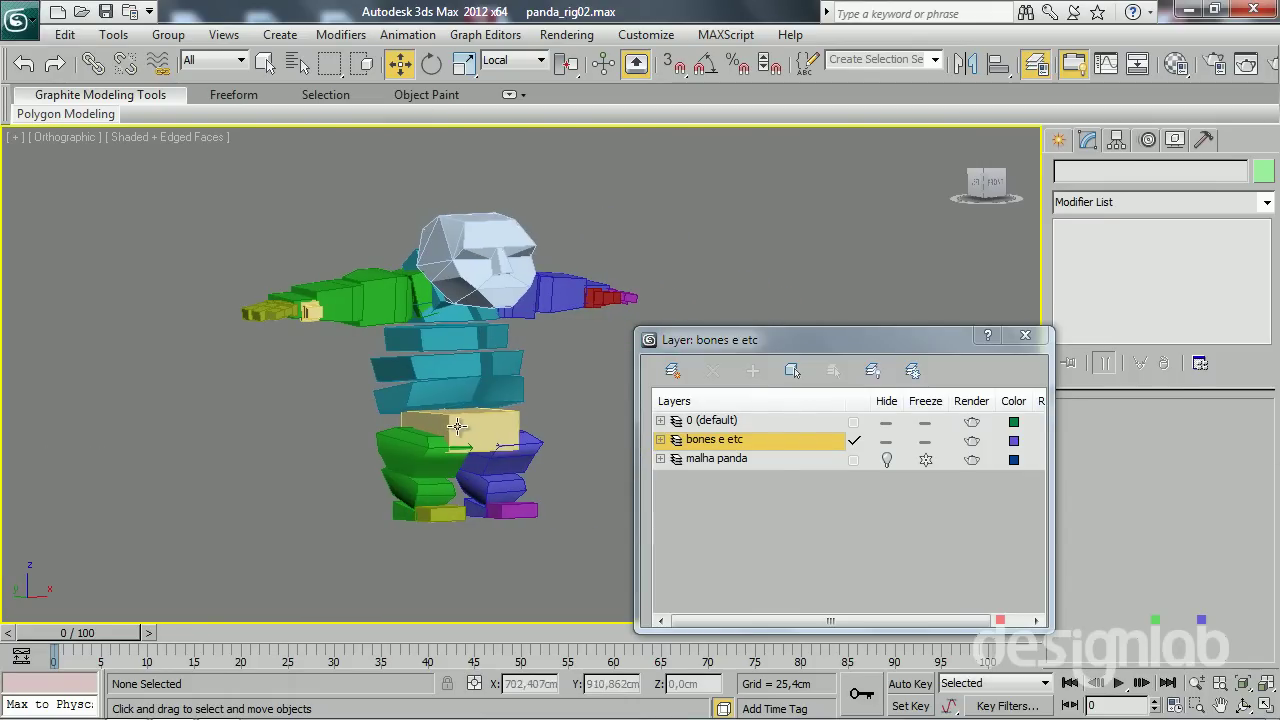
left_click(478, 449)
middle_click_drag(478, 449, 457, 466, "alt")
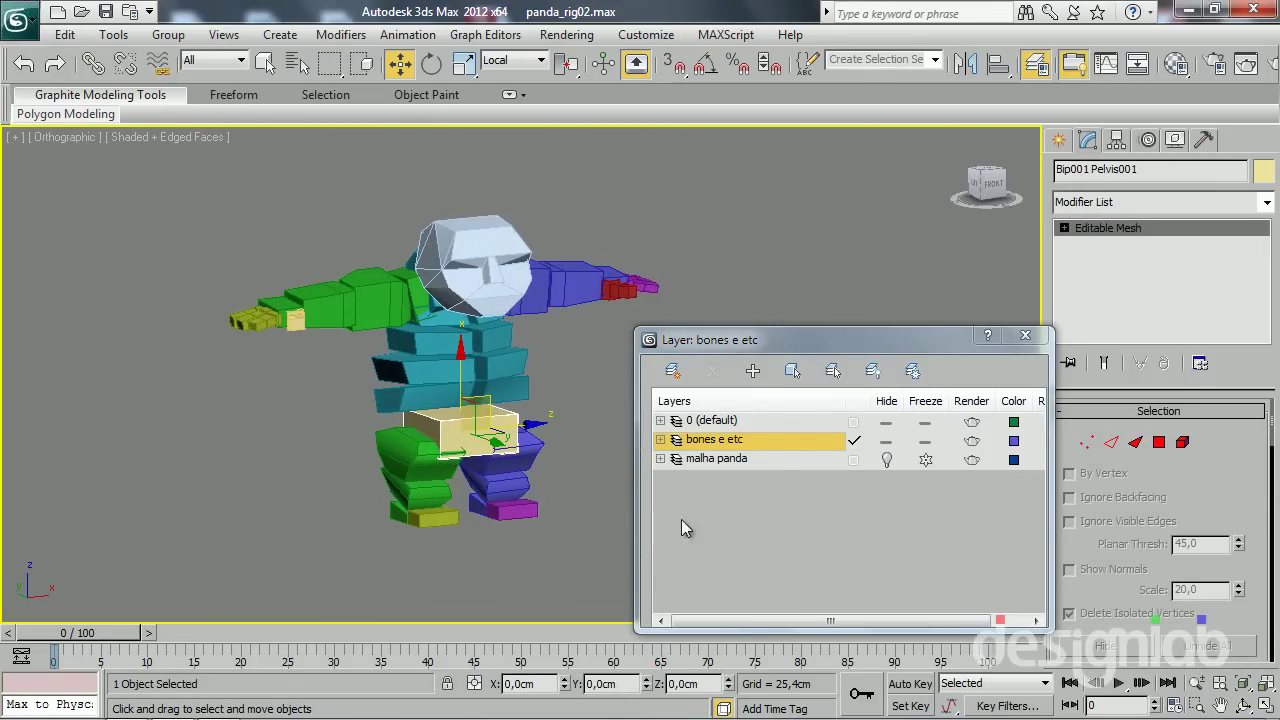
Create a new layer named 'ctrls animação' as the current layer
left_click(501, 532)
left_click(716, 510)
left_click(678, 374)
left_click(722, 440)
type("ctrls animação")
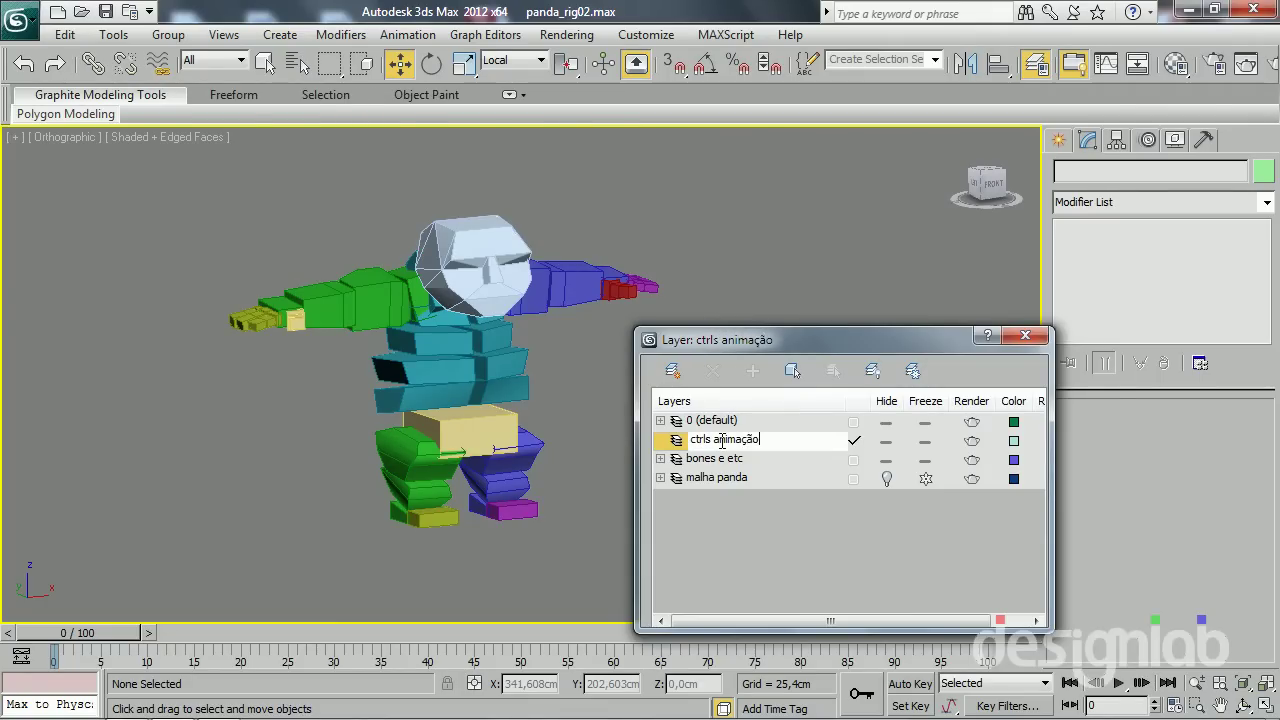
key("Return")
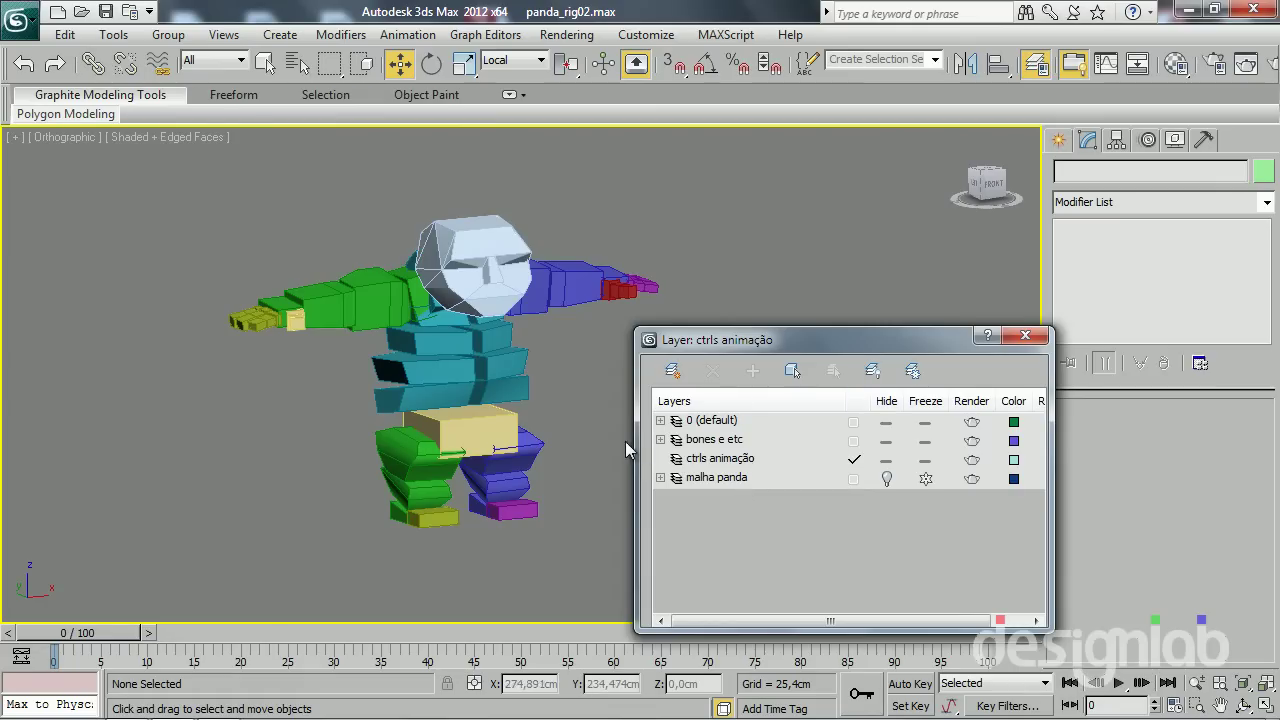
left_click(1058, 139)
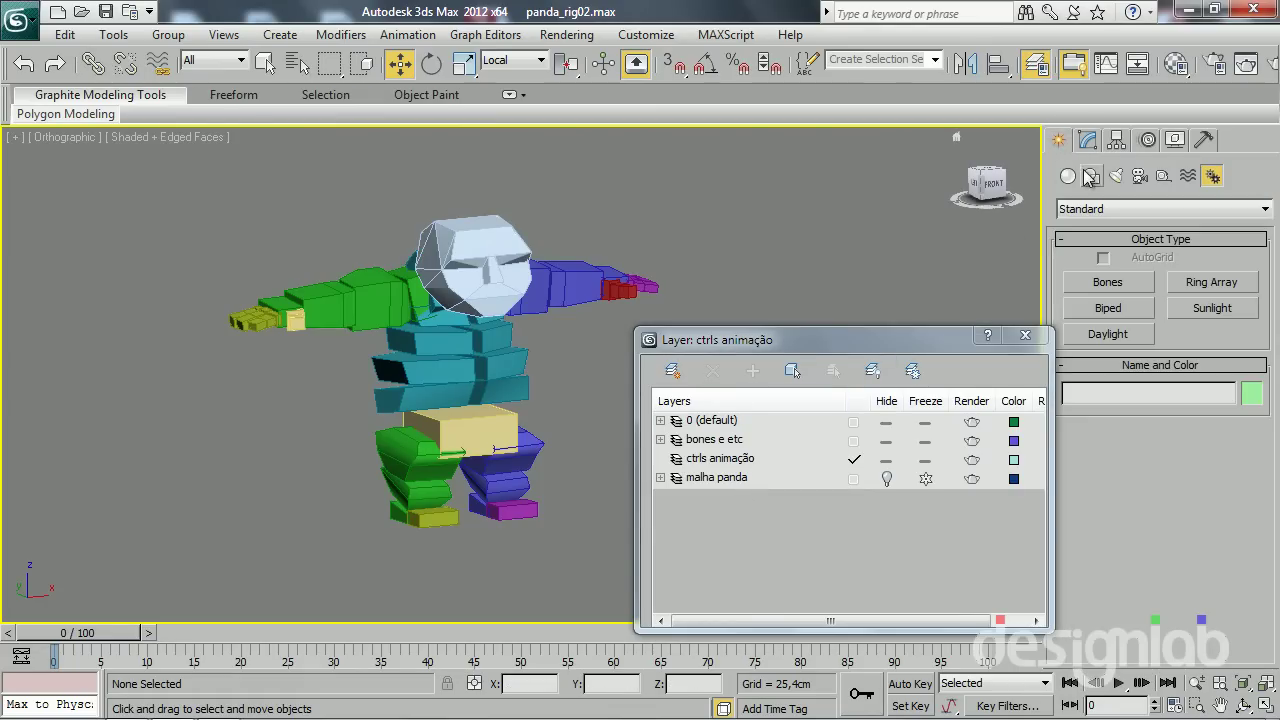
Draw a Rectangle spline around the panda's feet
left_click(1090, 177)
mouse_move(640, 300)
middle_mouse_down("alt")
mouse_move(583, 291)
mouse_move(532, 363)
middle_mouse_up("alt")
middle_click_drag(466, 446, 464, 418)
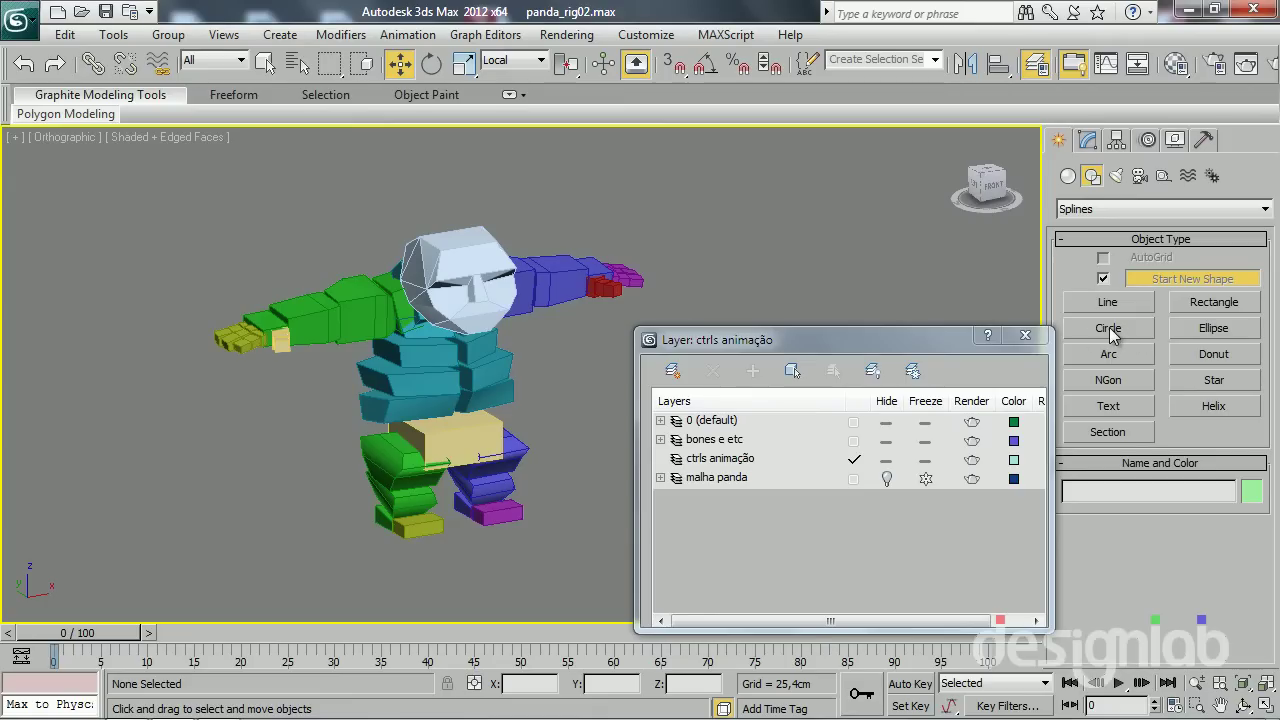
left_click(1185, 302)
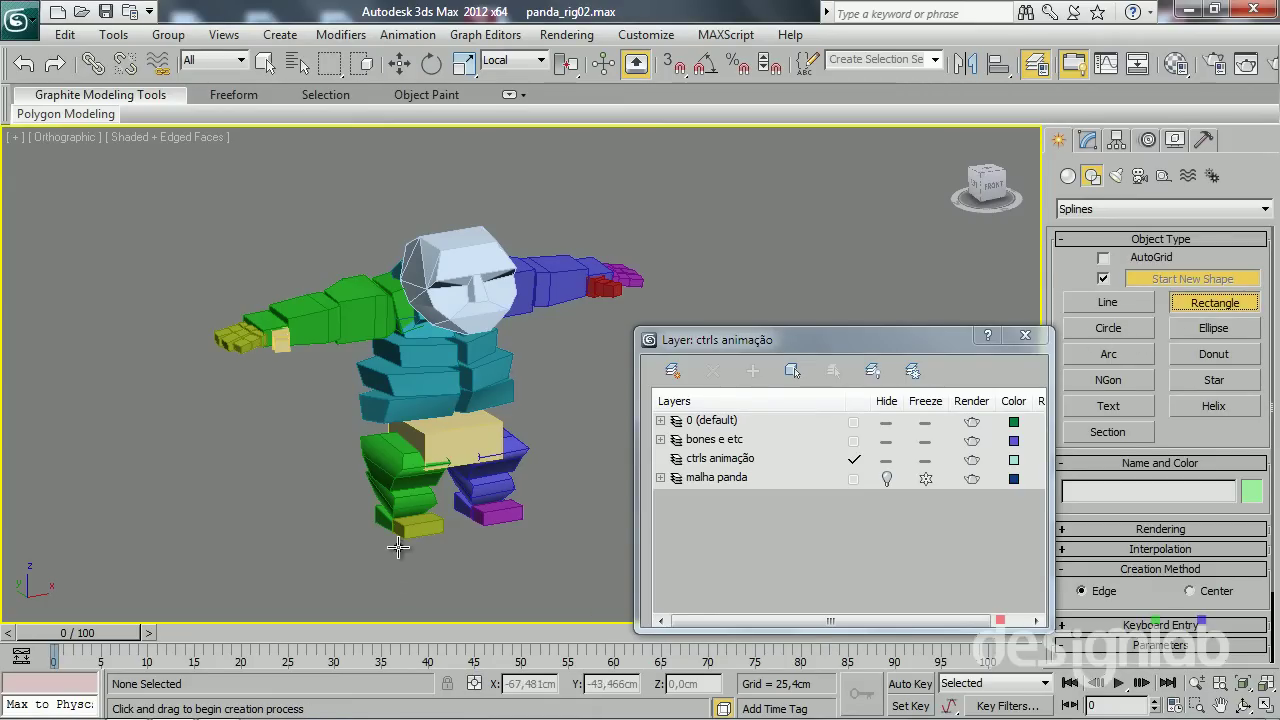
left_click_drag(398, 546, 412, 509)
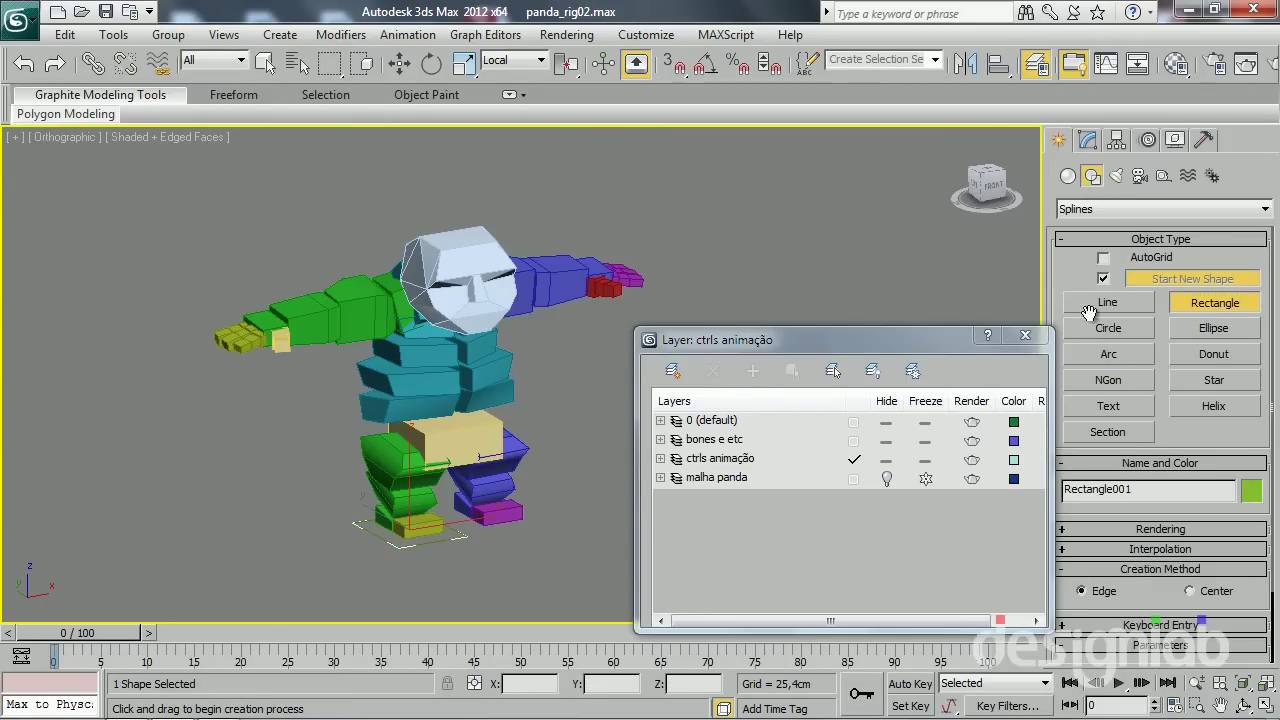
Add a Circle and an NGon spline beneath the panda's feet
left_click(1108, 328)
mouse_move(456, 565)
left_mouse_down()
mouse_move(452, 548)
mouse_move(463, 562)
left_mouse_up()
left_click(1122, 385)
mouse_move(463, 562)
middle_mouse_down()
mouse_move(471, 449)
mouse_move(430, 470)
mouse_move(407, 459)
mouse_move(393, 481)
mouse_move(394, 437)
mouse_move(441, 422)
mouse_move(347, 437)
mouse_move(324, 474)
middle_mouse_up()
scroll(471, 449, "up", 3)
key("w")
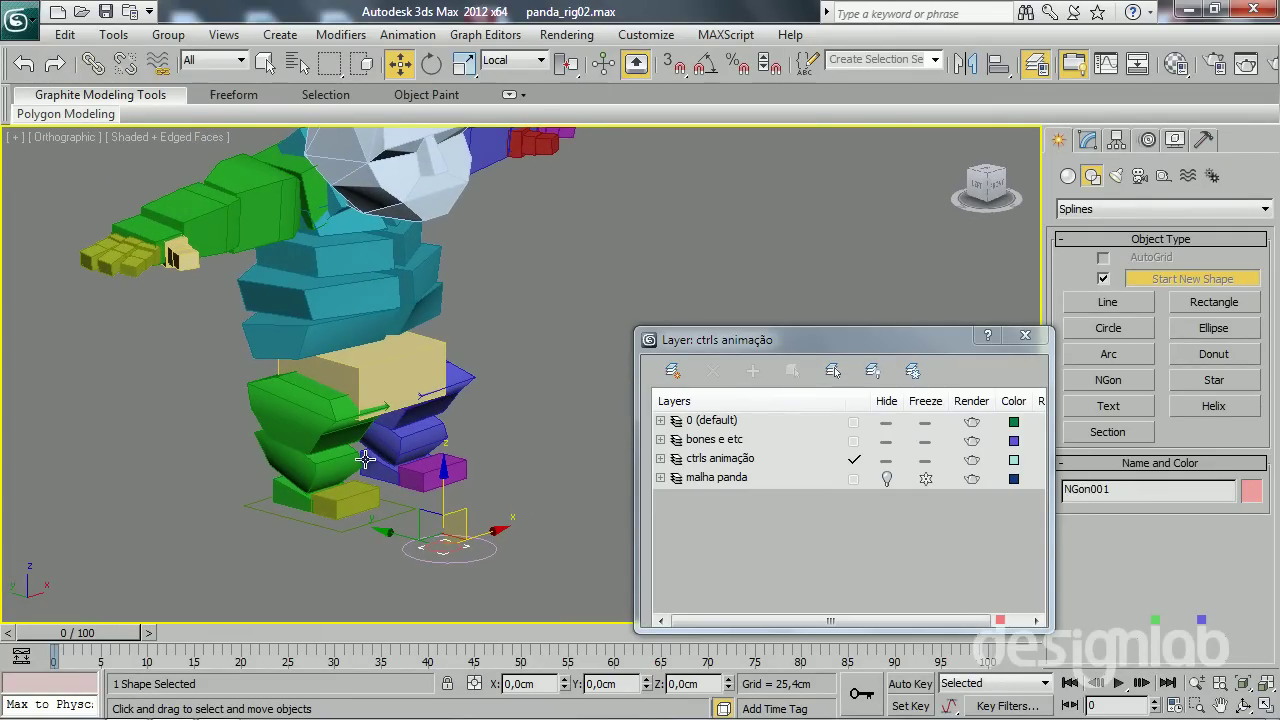
Select the green right thigh with plain object selection active
scroll(370, 480, "up", 2)
scroll(300, 430, "up", 2)
scroll(266, 406, "up", 1)
scroll(282, 403, "up", 2)
scroll(282, 403, "up", 2)
left_click(183, 289)
mouse_move(183, 289)
middle_mouse_down("alt")
mouse_move(409, 295)
mouse_move(312, 268)
middle_mouse_up("alt")
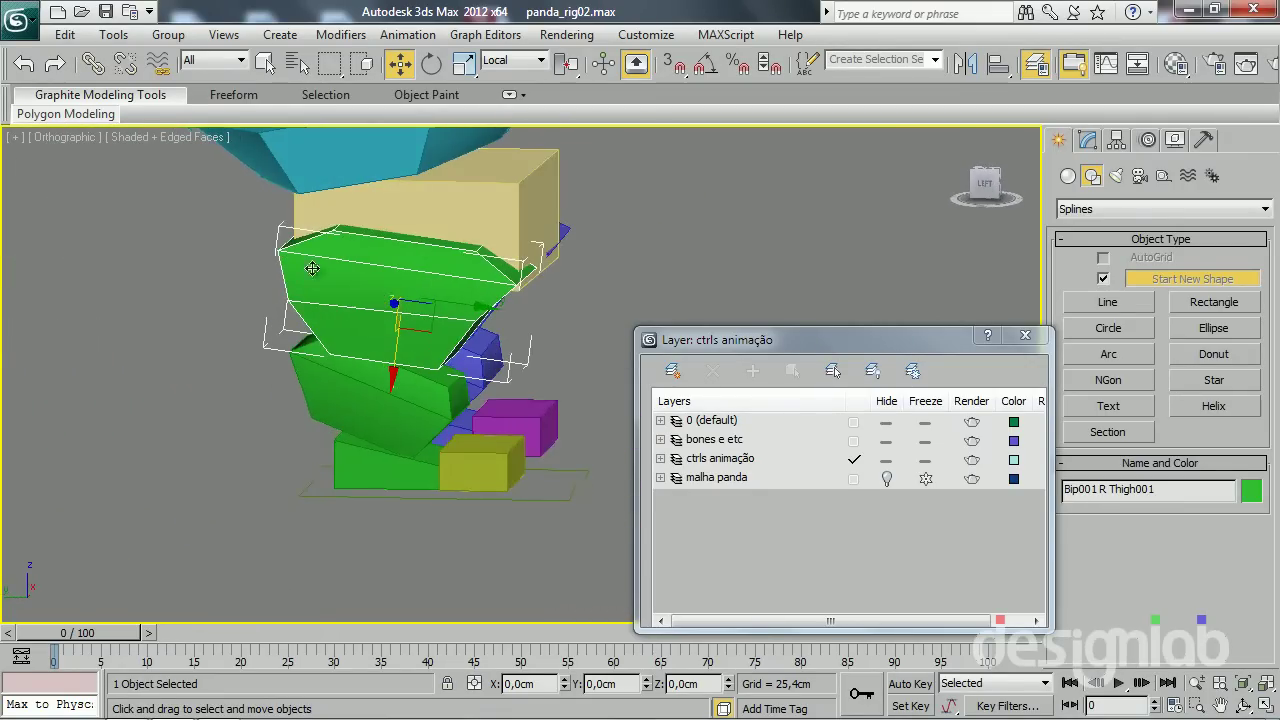
right_click(23, 72)
left_click(172, 362)
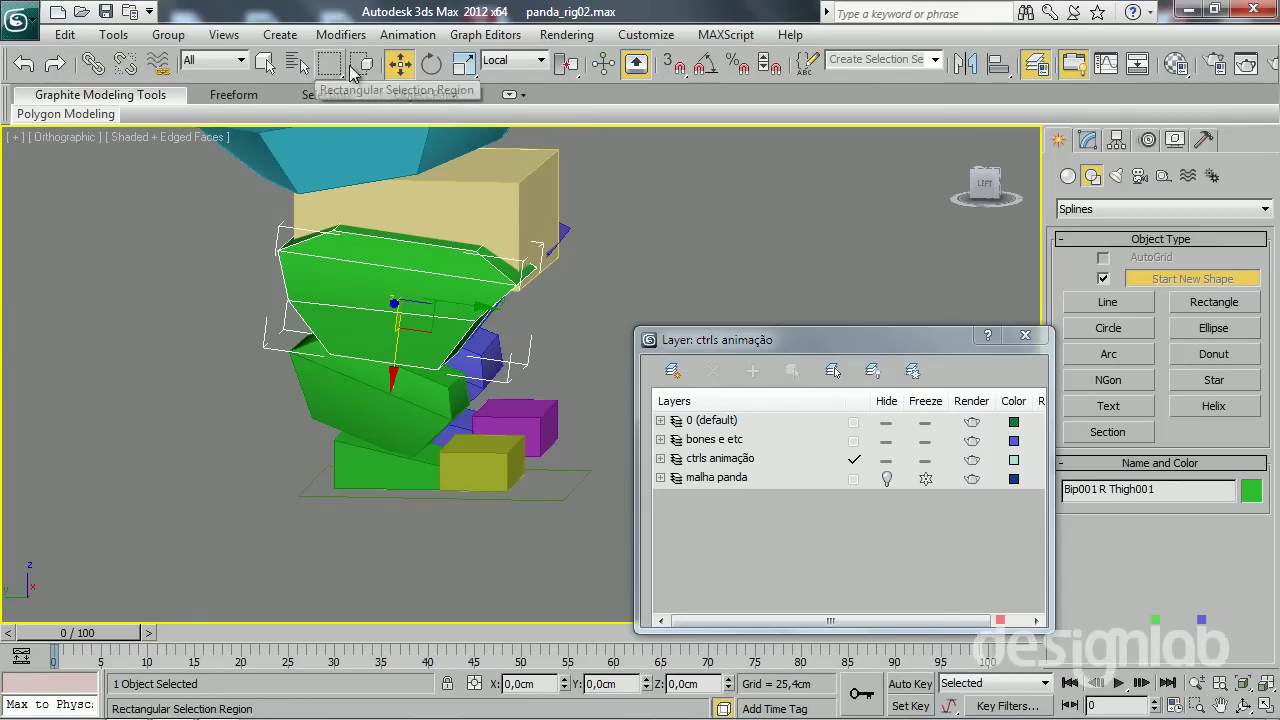
left_click(265, 63)
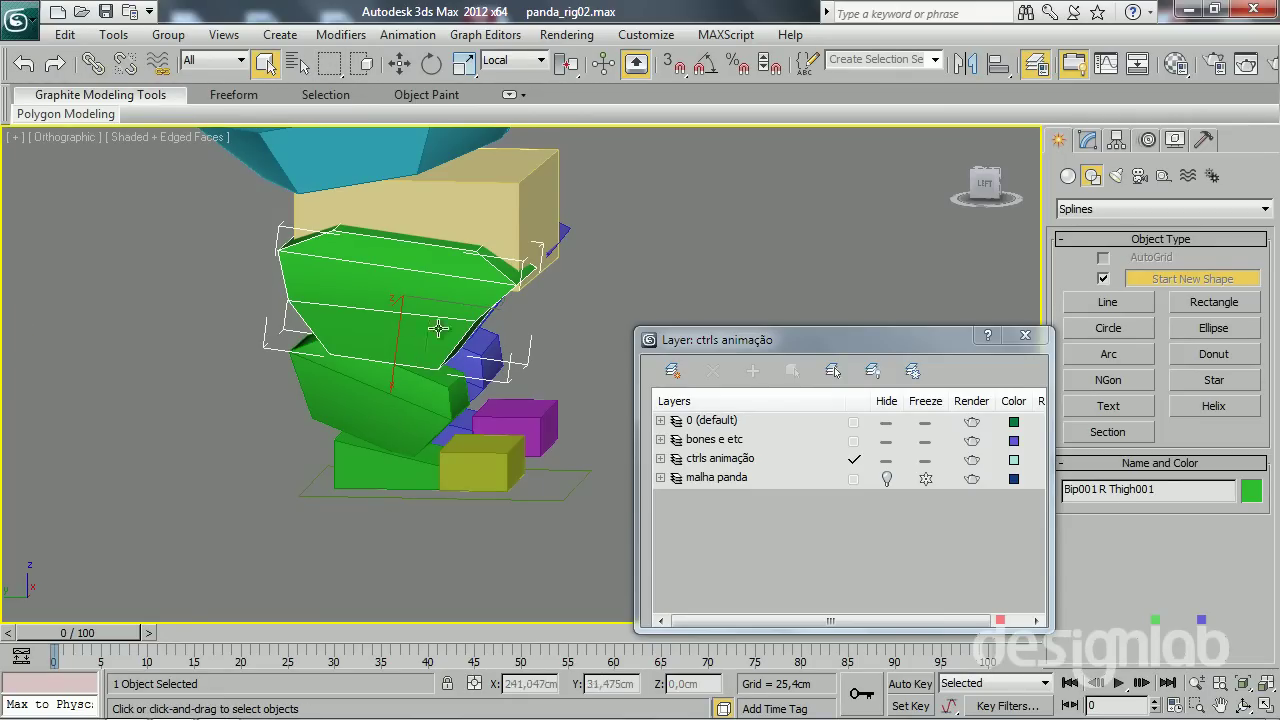
mouse_move(320, 200)
middle_mouse_down("alt")
mouse_move(271, 301)
mouse_move(280, 290)
middle_mouse_up("alt")
Create HI solver chain IK Chain001 from the green thigh to the right foot
left_click(392, 36)
mouse_move(470, 111)
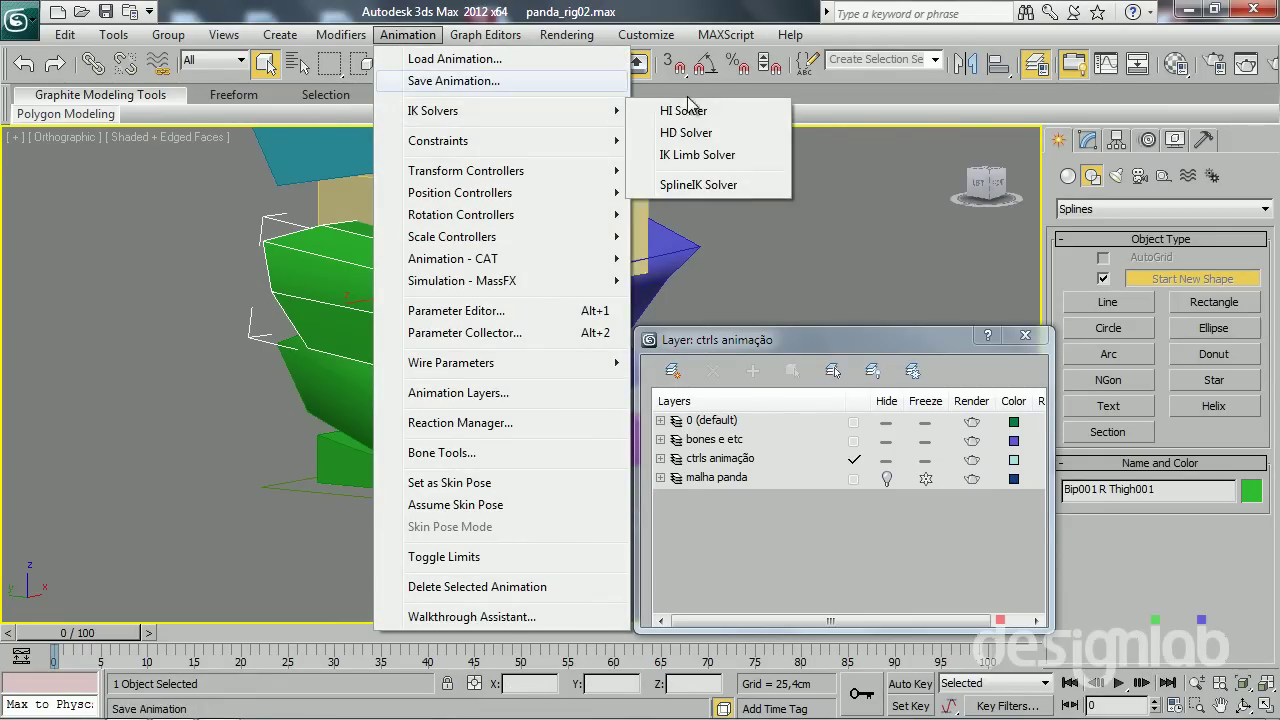
left_click(705, 119)
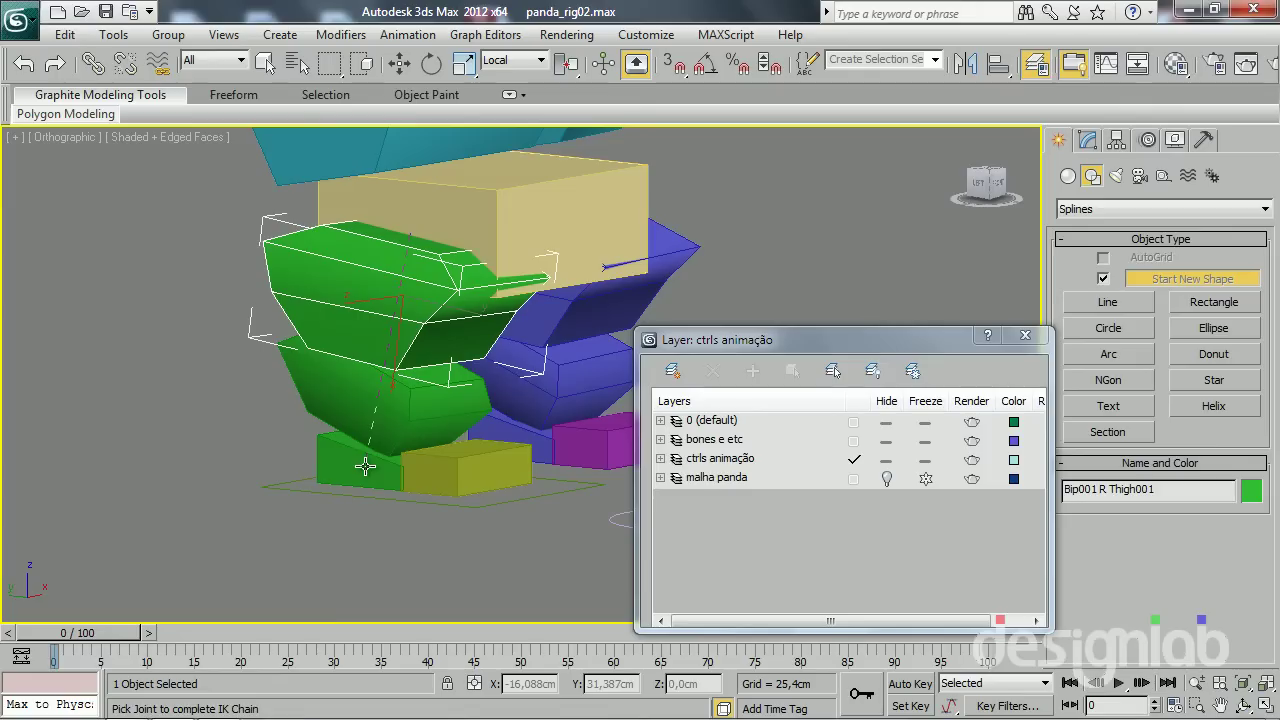
left_click(446, 369)
mouse_move(380, 386)
middle_mouse_down("alt")
mouse_move(355, 470)
mouse_move(378, 485)
middle_mouse_up("alt")
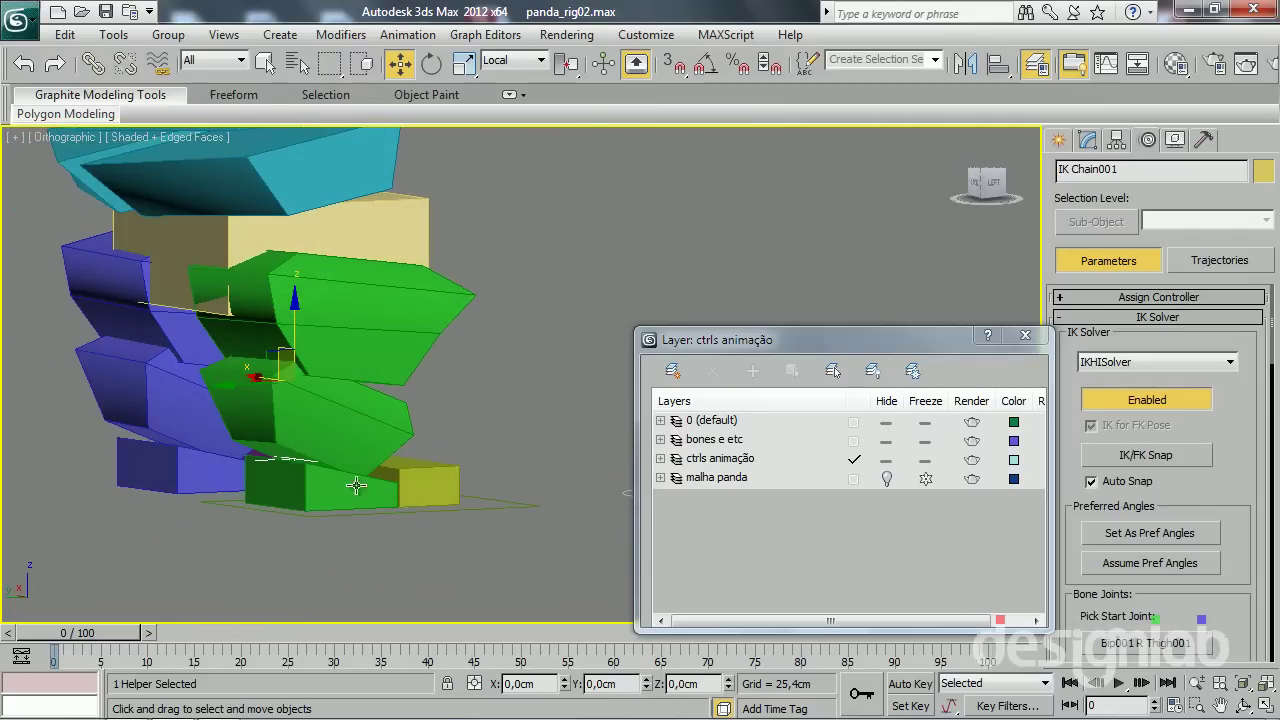
mouse_move(301, 458)
middle_mouse_down("alt")
mouse_move(240, 450)
mouse_move(216, 475)
middle_mouse_up("alt")
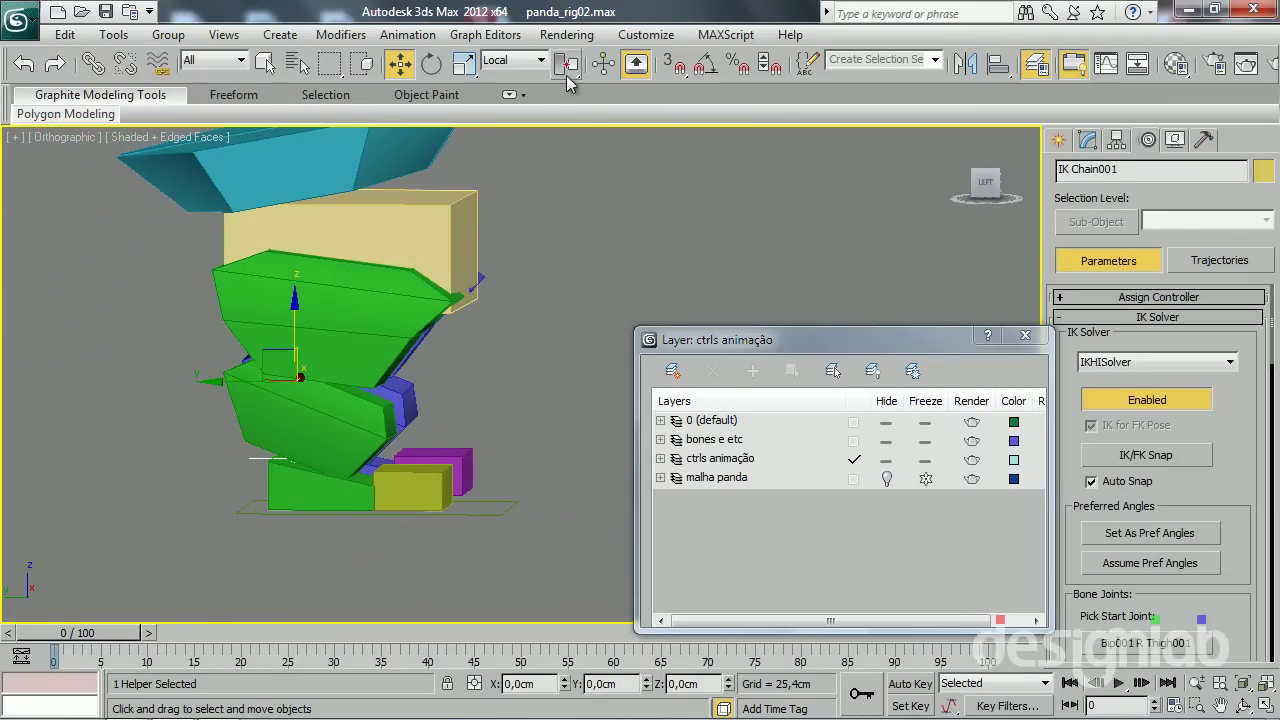
Switch to view coordinates and move IK Chain001 to test the leg bending
left_click(520, 60)
left_click(505, 77)
left_click_drag(566, 62, 567, 127)
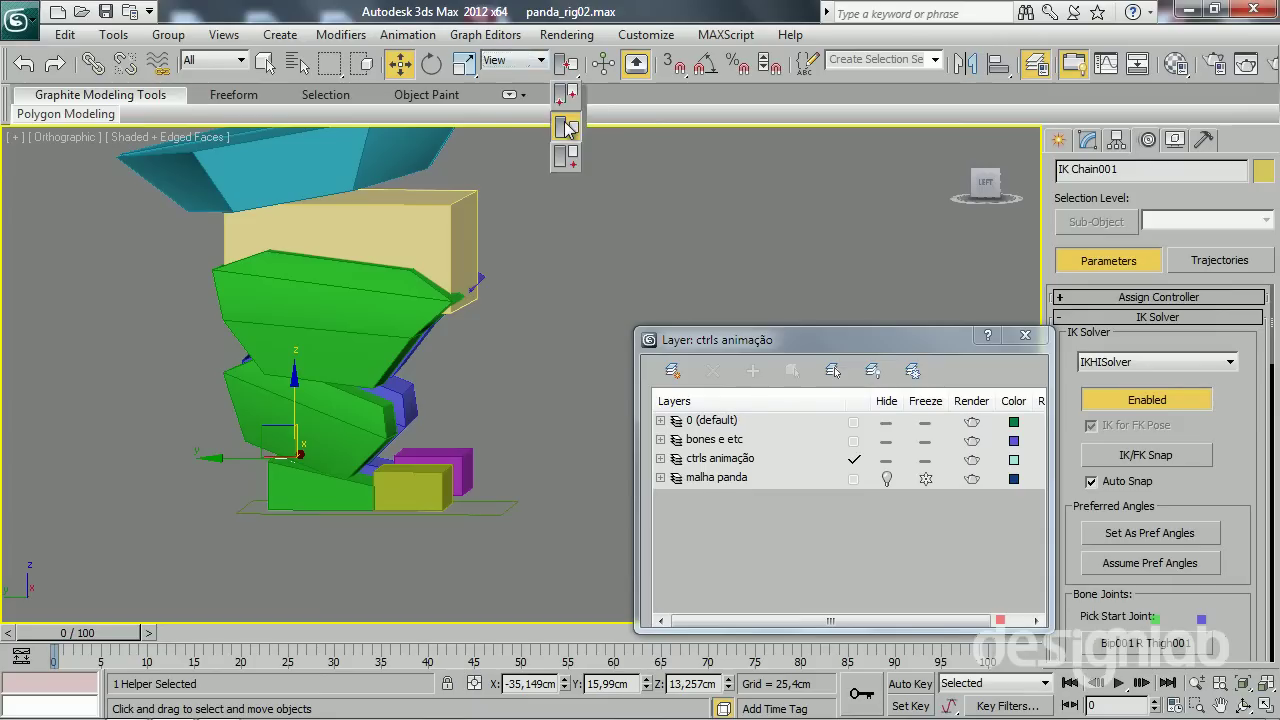
middle_click_drag(317, 434, 285, 442, "alt")
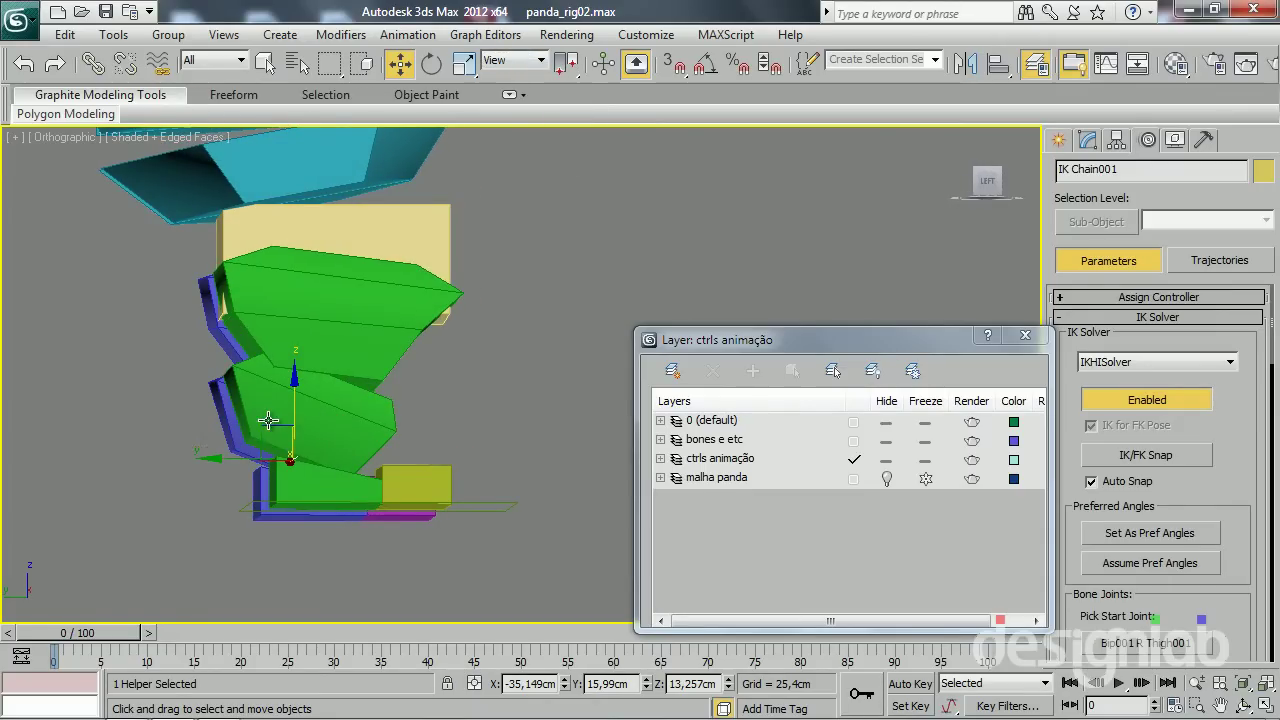
mouse_move(268, 420)
left_mouse_down()
mouse_move(219, 425)
mouse_move(371, 368)
mouse_move(332, 438)
mouse_move(370, 365)
mouse_move(353, 376)
left_mouse_up()
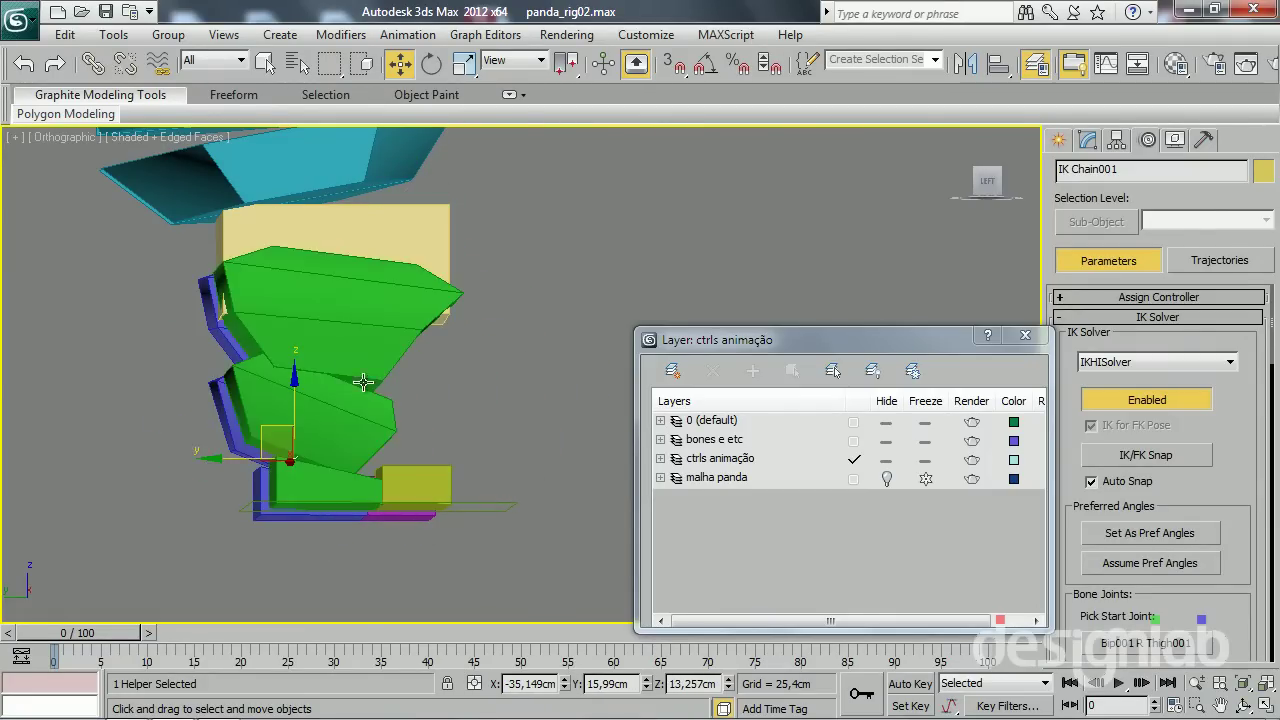
Select the blue left thigh
middle_click_drag(353, 376, 297, 321, "alt")
left_click(460, 312)
mouse_move(460, 312)
middle_mouse_down("alt")
mouse_move(329, 343)
mouse_move(286, 380)
mouse_move(399, 317)
middle_mouse_up("alt")
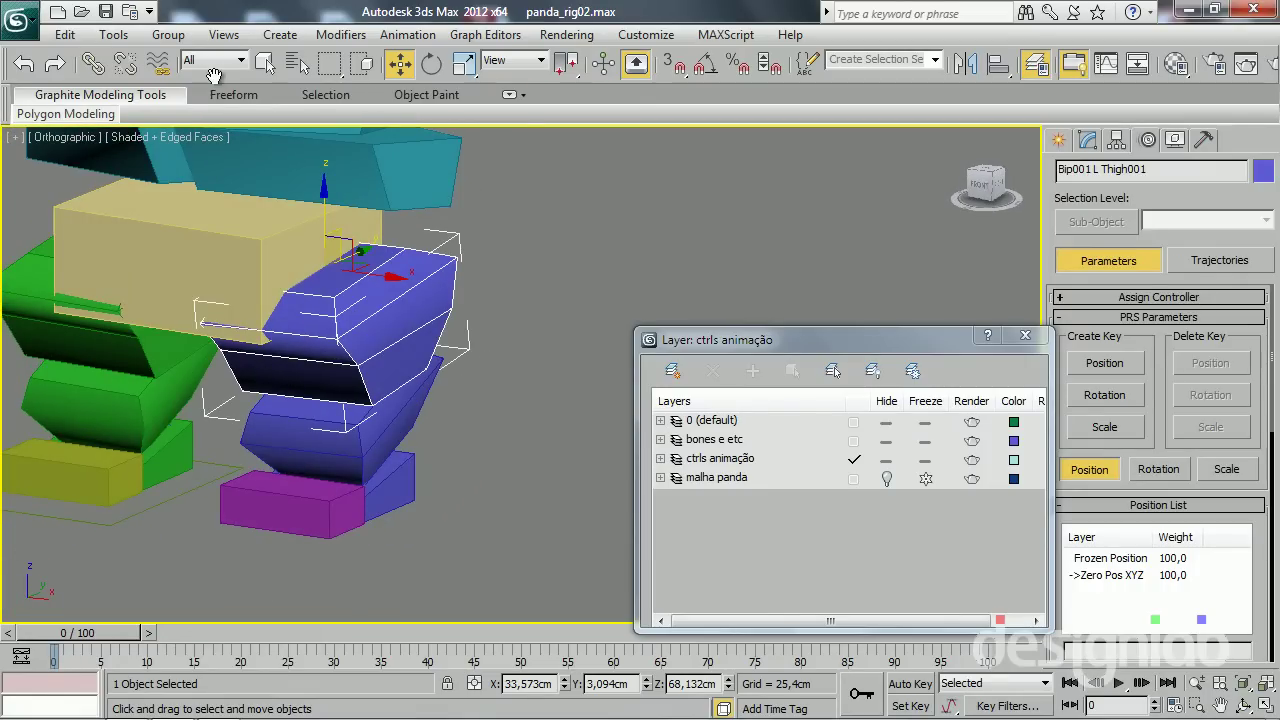
Create HI solver chain IK Chain002 from the left thigh to the left foot and test it
left_click(407, 34)
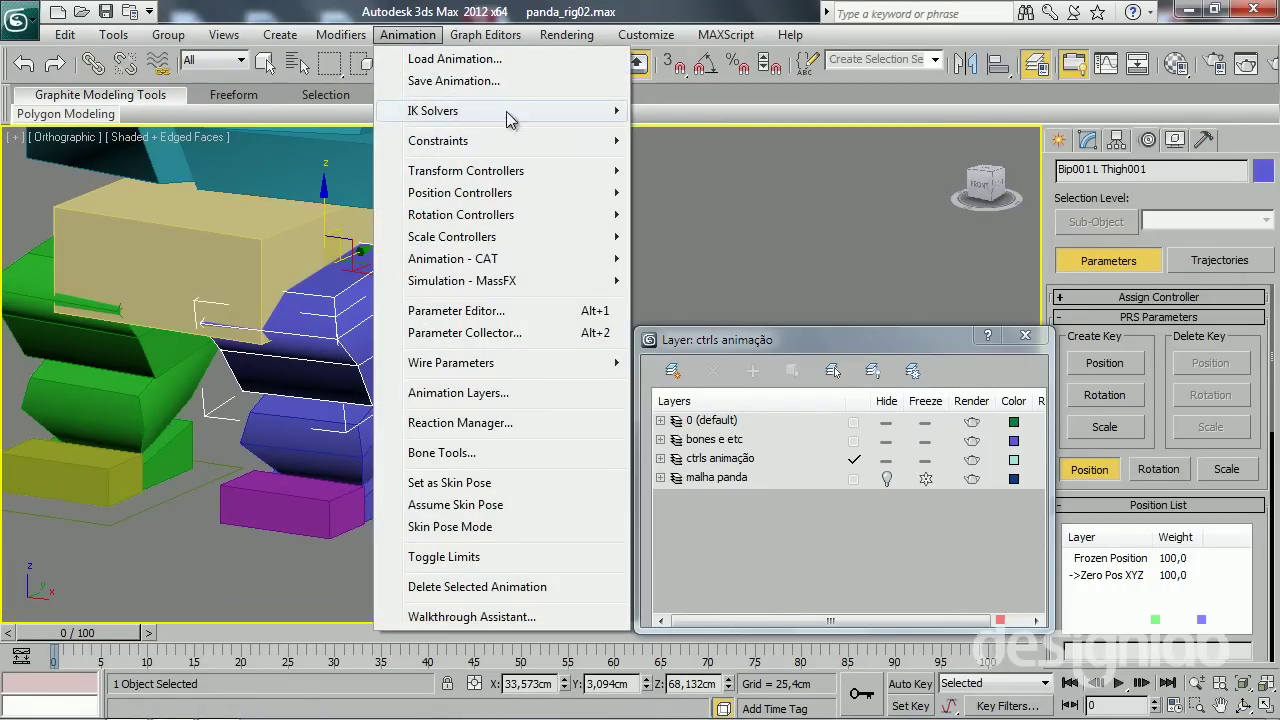
left_click(674, 131)
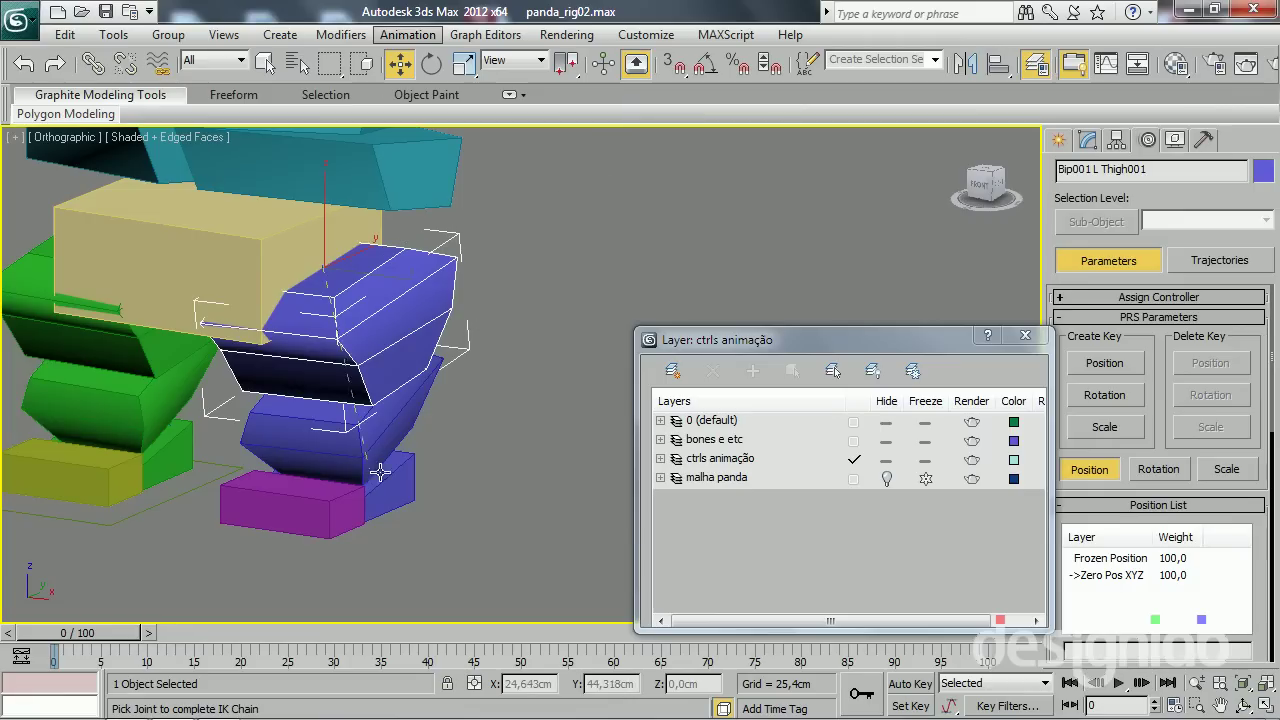
left_click(400, 478)
mouse_move(455, 505)
middle_mouse_down("alt")
mouse_move(306, 503)
mouse_move(366, 444)
middle_mouse_up("alt")
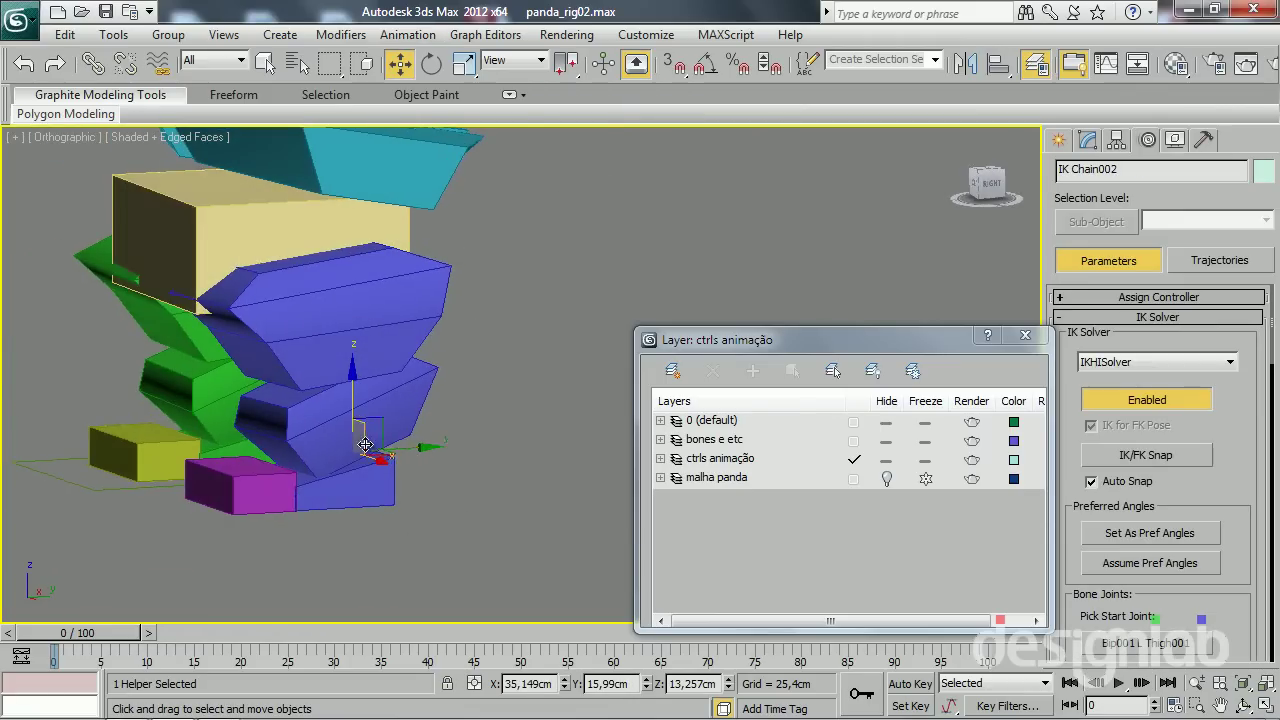
left_click_drag(366, 444, 210, 447)
right_click(210, 447)
Select the green right upper arm bone
mouse_move(210, 447)
middle_mouse_down("alt")
mouse_move(295, 506)
mouse_move(366, 450)
middle_mouse_up("alt")
left_click(356, 328)
middle_click_drag(356, 328, 292, 423, "alt")
left_click(285, 343)
scroll(414, 465, "up", 5)
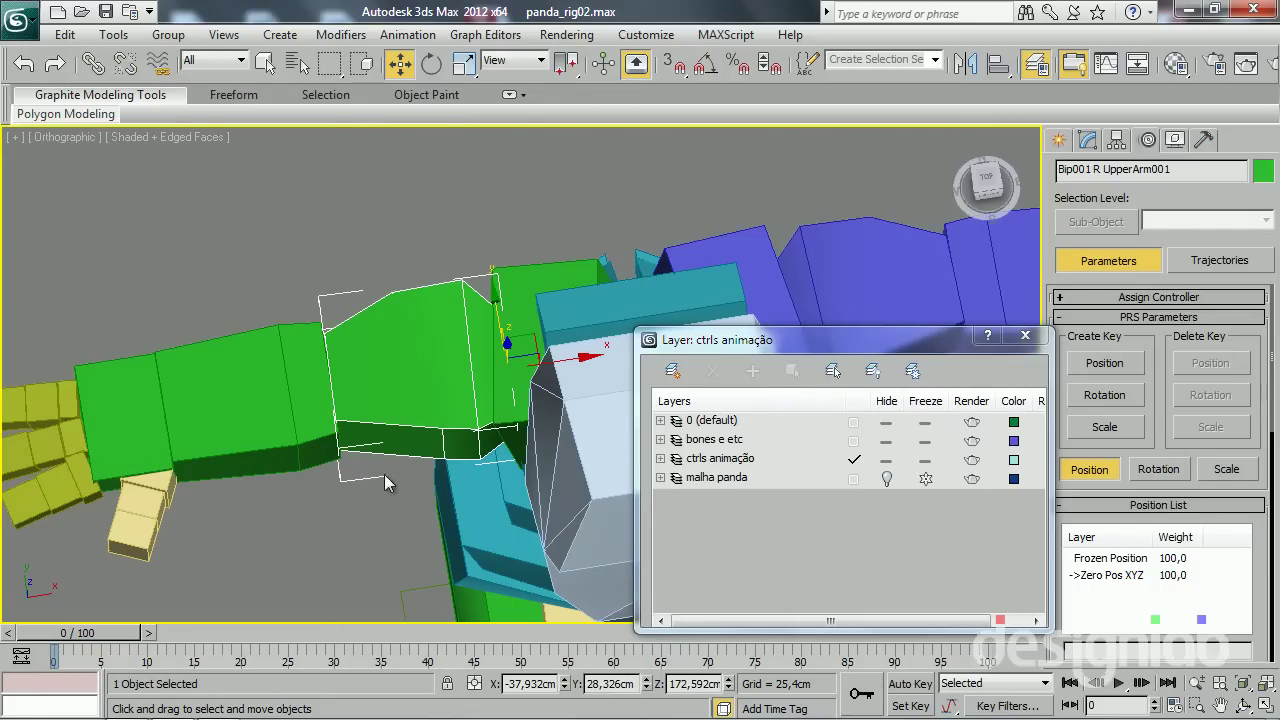
Create HI solver chain IK Chain003 from the green upper arm to the hand
mouse_move(343, 494)
middle_mouse_down("alt")
mouse_move(317, 500)
mouse_move(338, 507)
mouse_move(373, 480)
middle_mouse_up("alt")
middle_click_drag(444, 374, 471, 362, "alt")
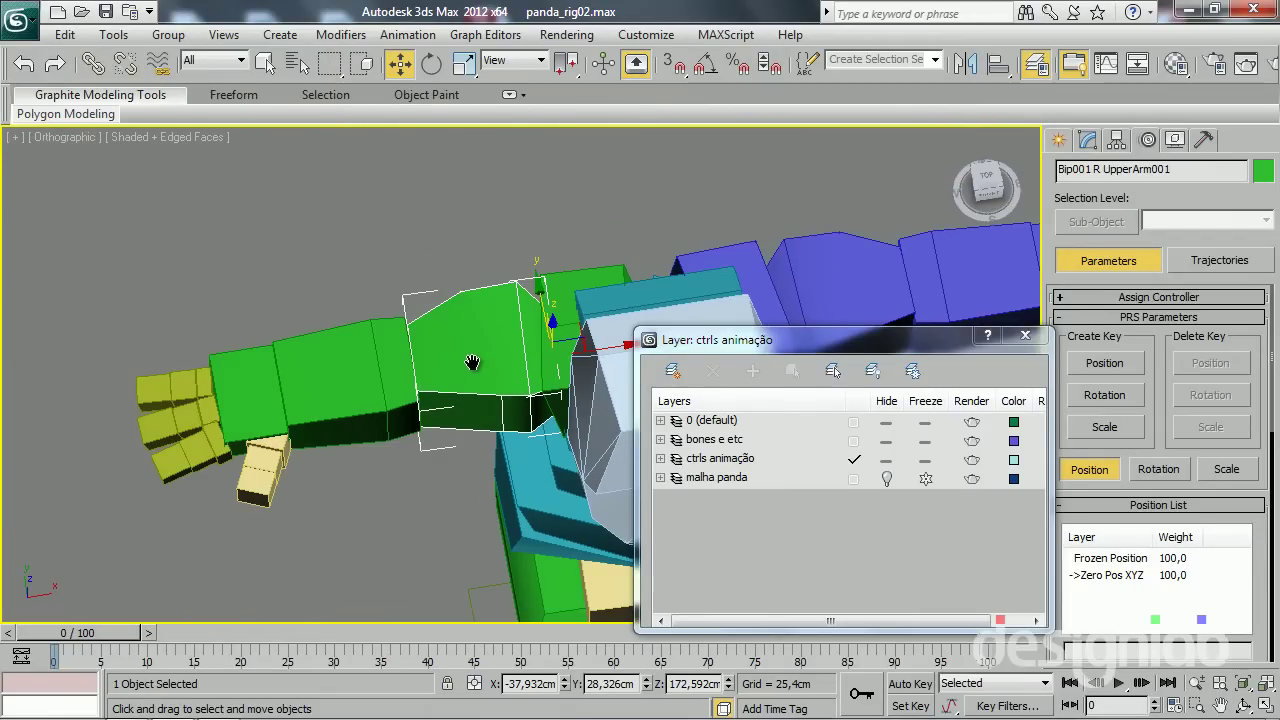
left_click(413, 41)
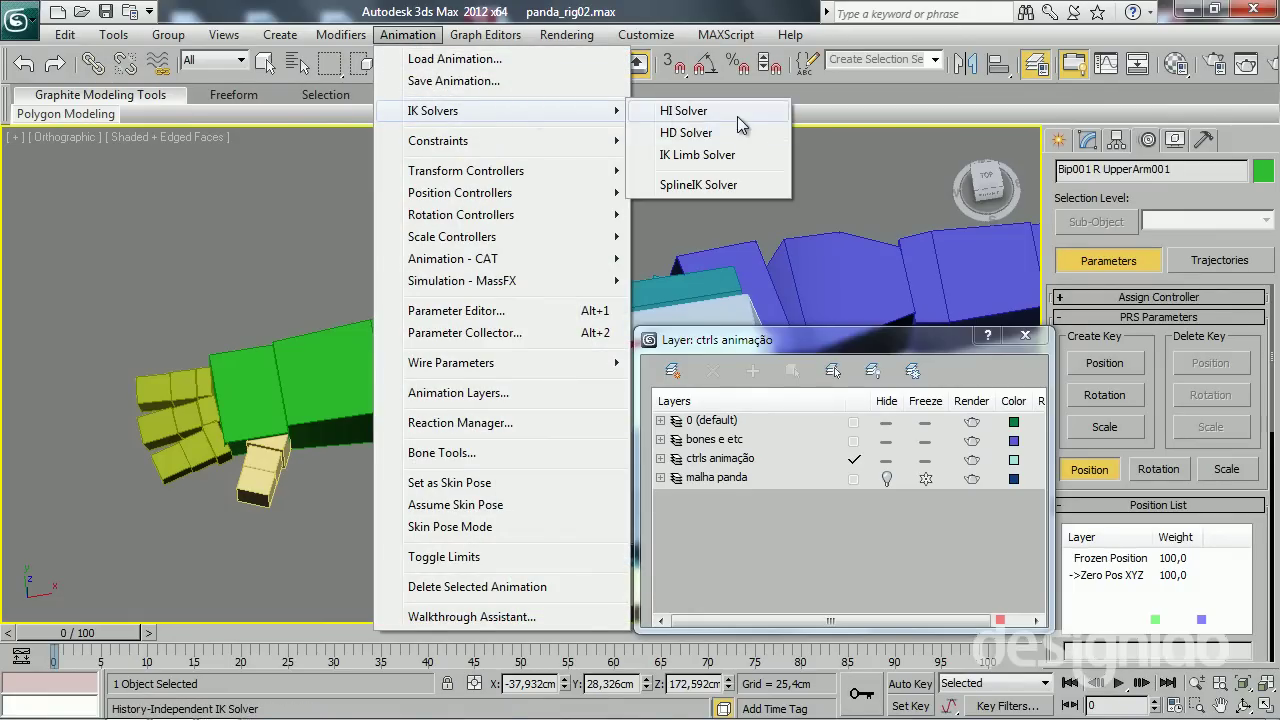
left_click(737, 116)
left_click(250, 370)
Create HI solver chain IK Chain004 from the blue left upper arm to the left hand
scroll(540, 295, "up", 4)
middle_click_drag(540, 295, 196, 303)
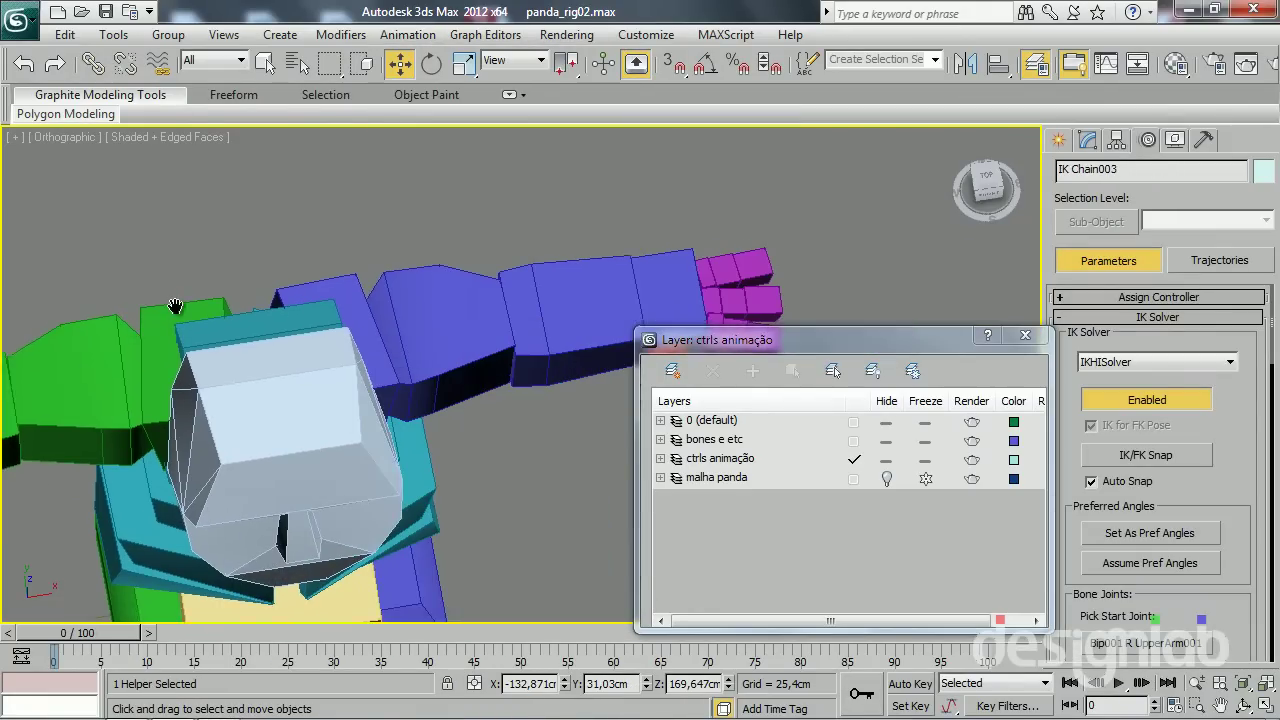
left_click(414, 300)
middle_click_drag(414, 300, 318, 270, "alt")
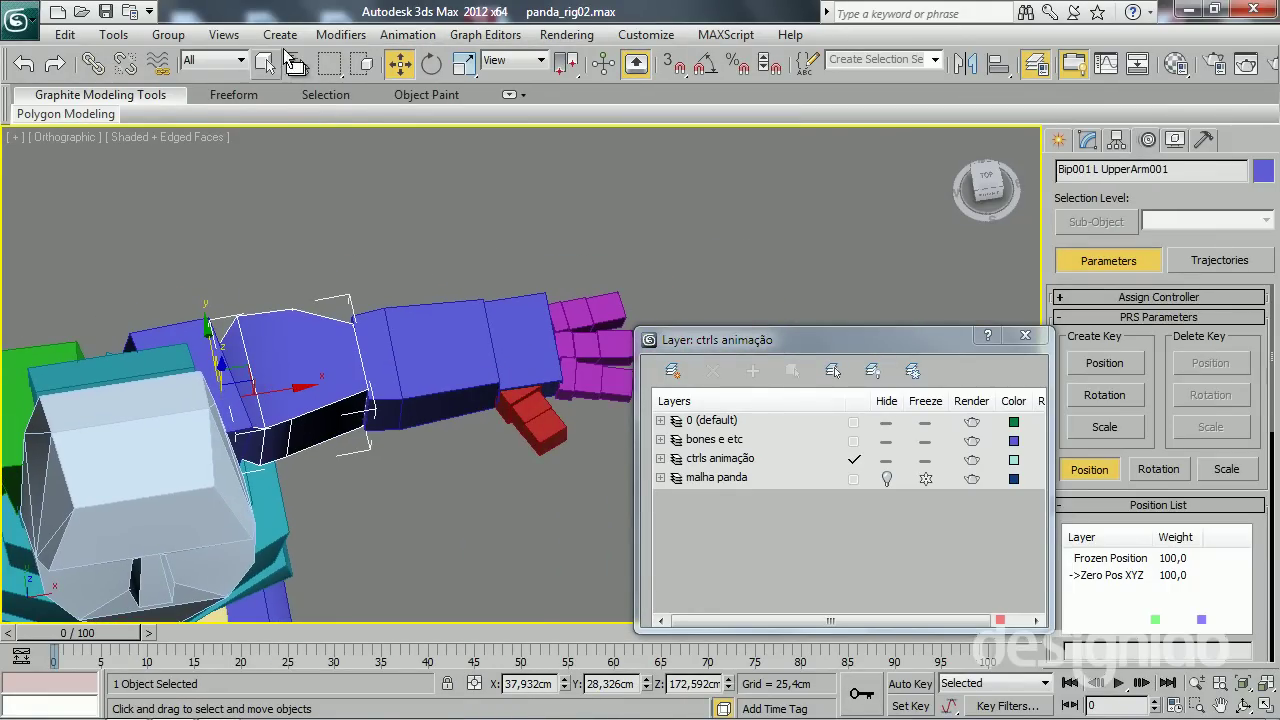
left_click(408, 34)
mouse_move(433, 111)
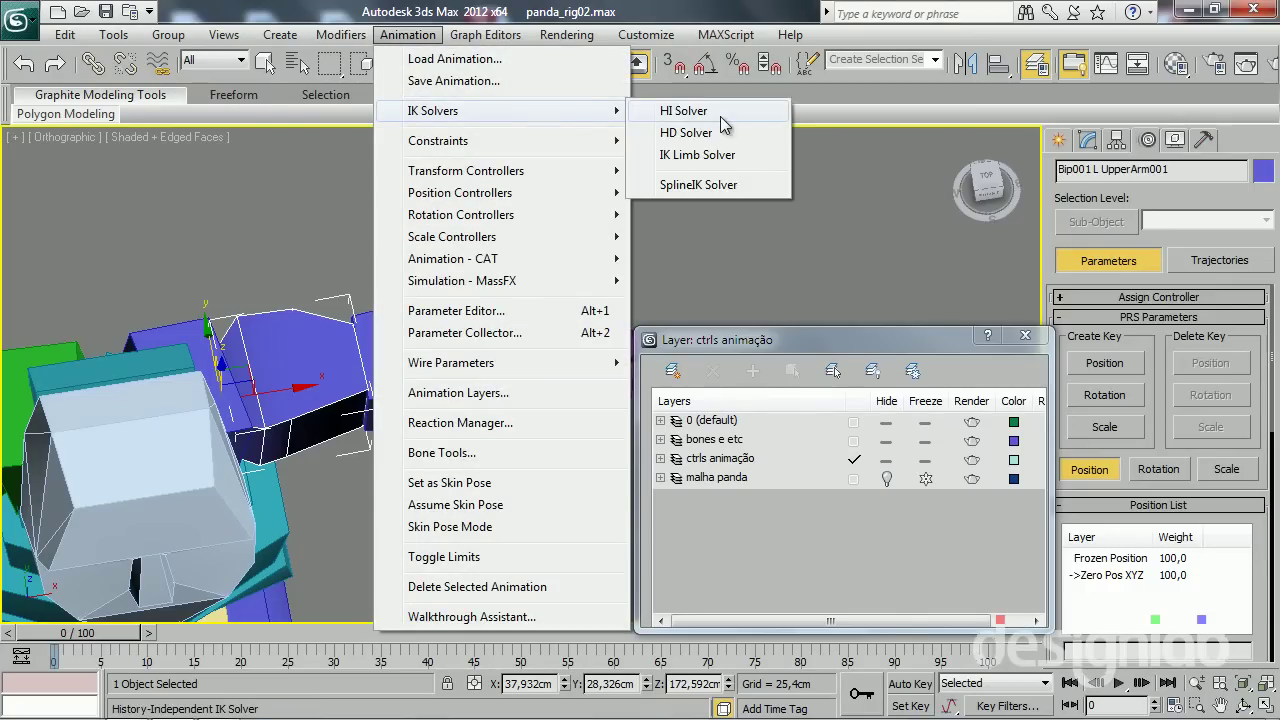
left_click(718, 113)
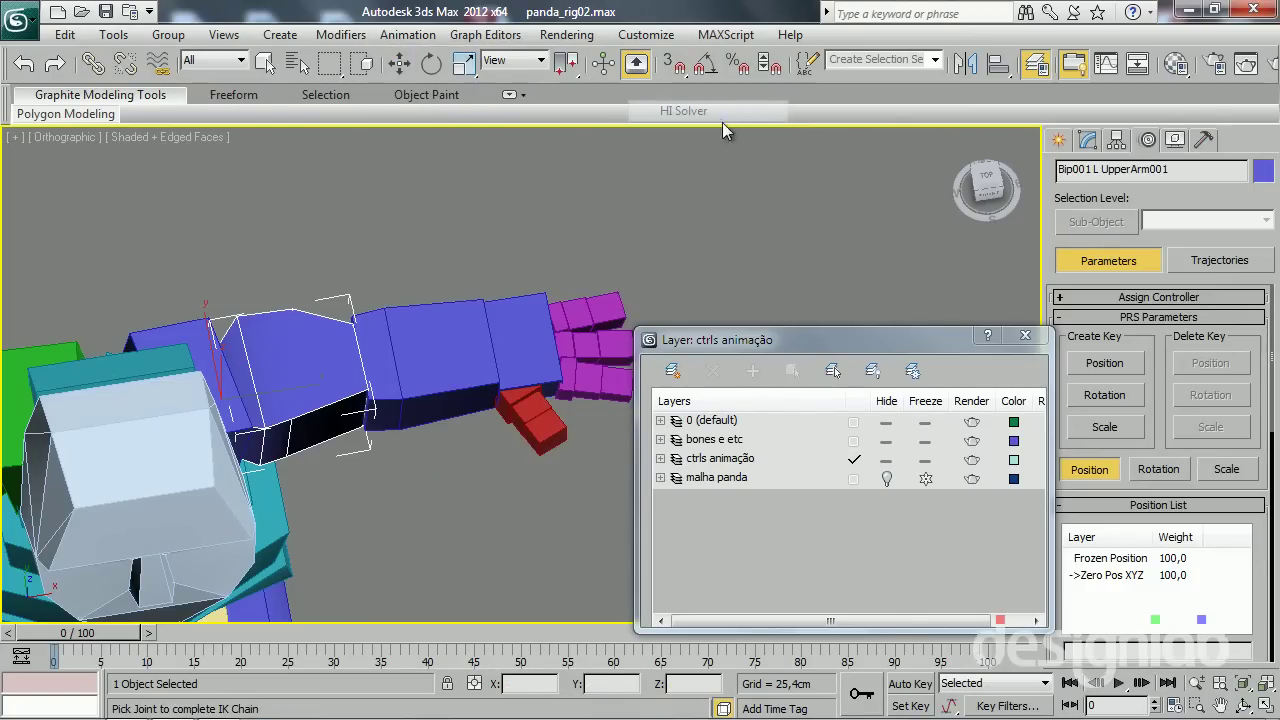
left_click(519, 337)
mouse_move(511, 337)
middle_mouse_down("alt")
mouse_move(287, 323)
mouse_move(257, 405)
mouse_move(291, 305)
middle_mouse_up("alt")
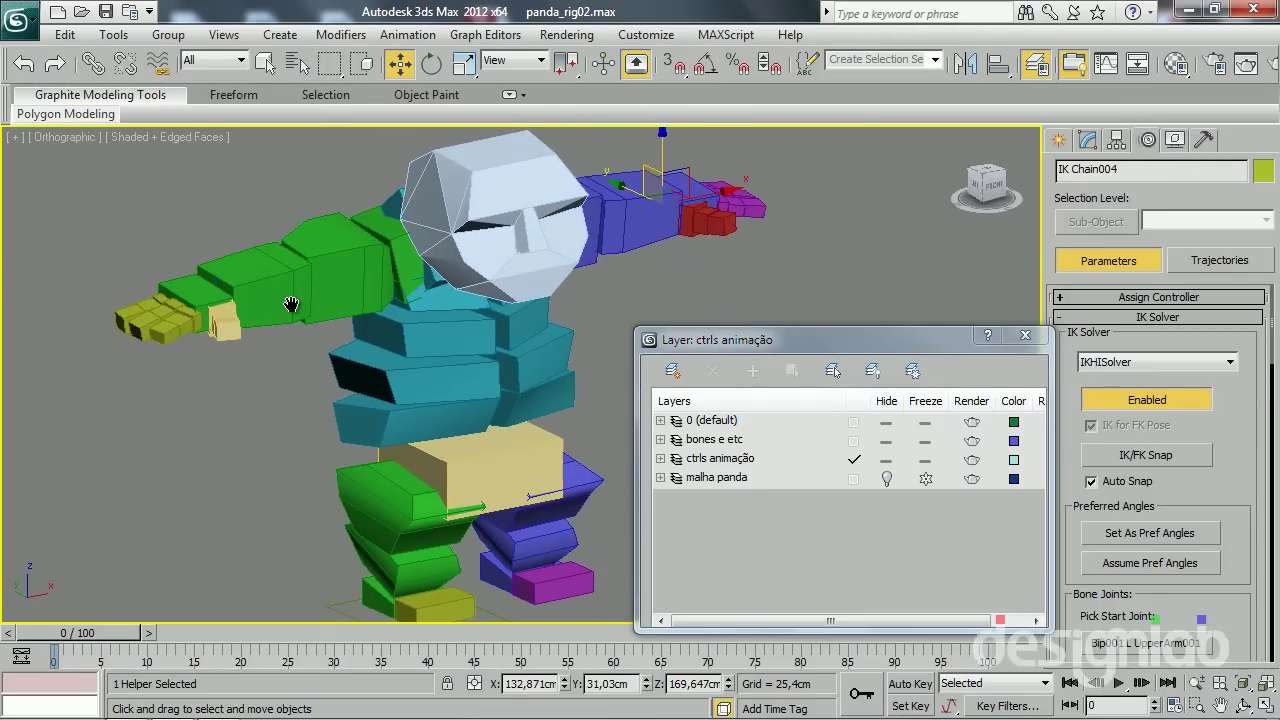
In wireframe, move the green arm's IK Chain003 helper to test the chain
middle_click_drag(296, 291, 224, 324, "alt")
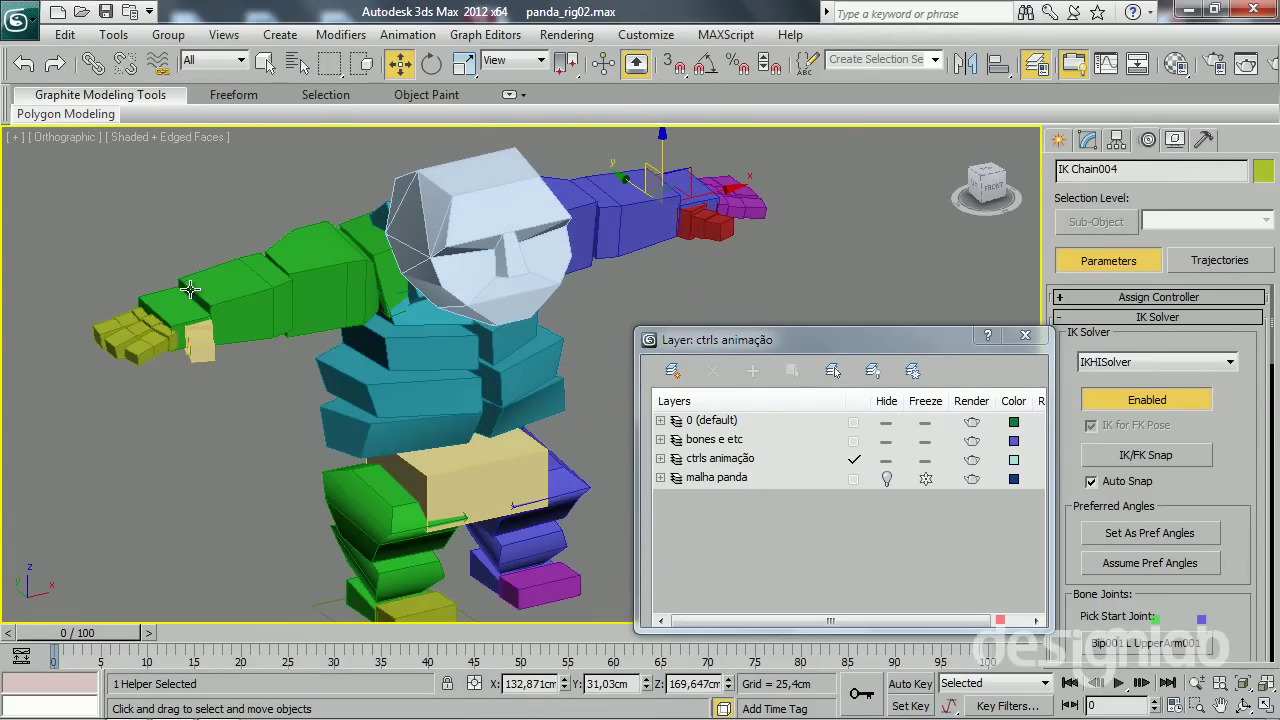
left_click(192, 292)
left_click(192, 296)
scroll(250, 320, "up", 5)
mouse_move(250, 320)
middle_mouse_down("alt")
mouse_move(361, 486)
mouse_move(355, 390)
mouse_move(352, 416)
mouse_move(391, 330)
middle_mouse_up("alt")
key("F3")
key("F3")
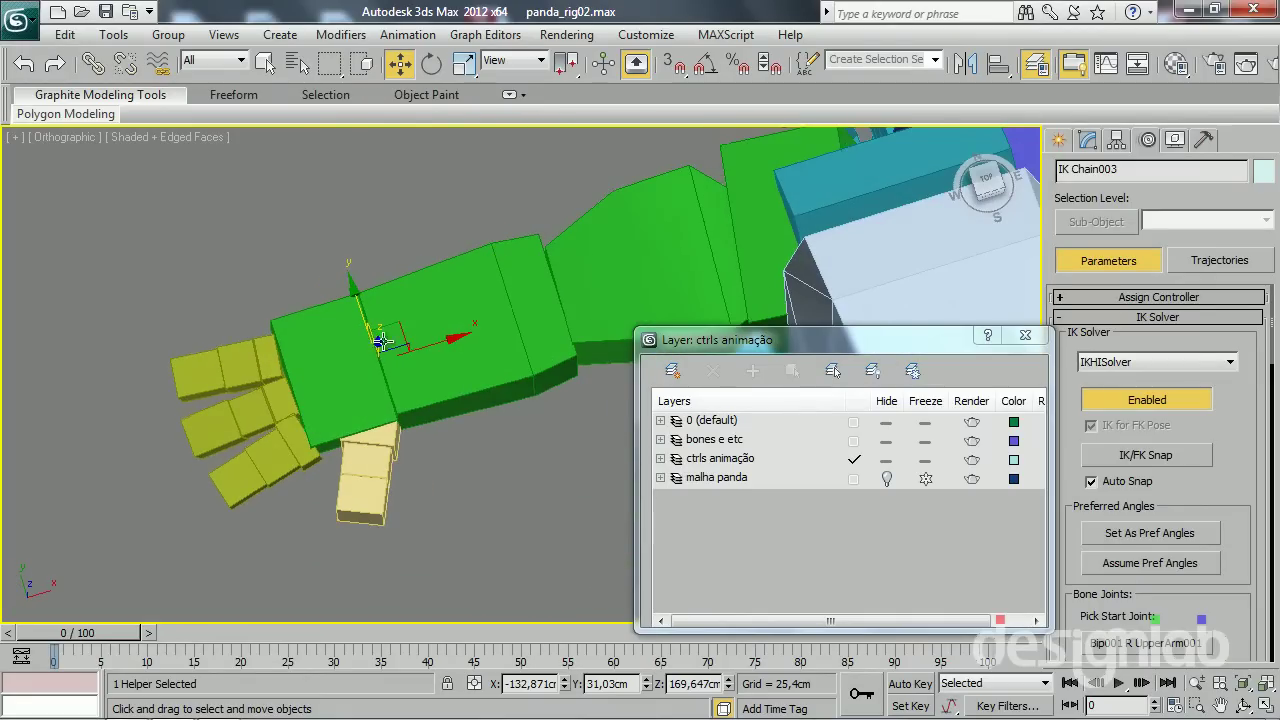
left_click_drag(391, 330, 509, 314)
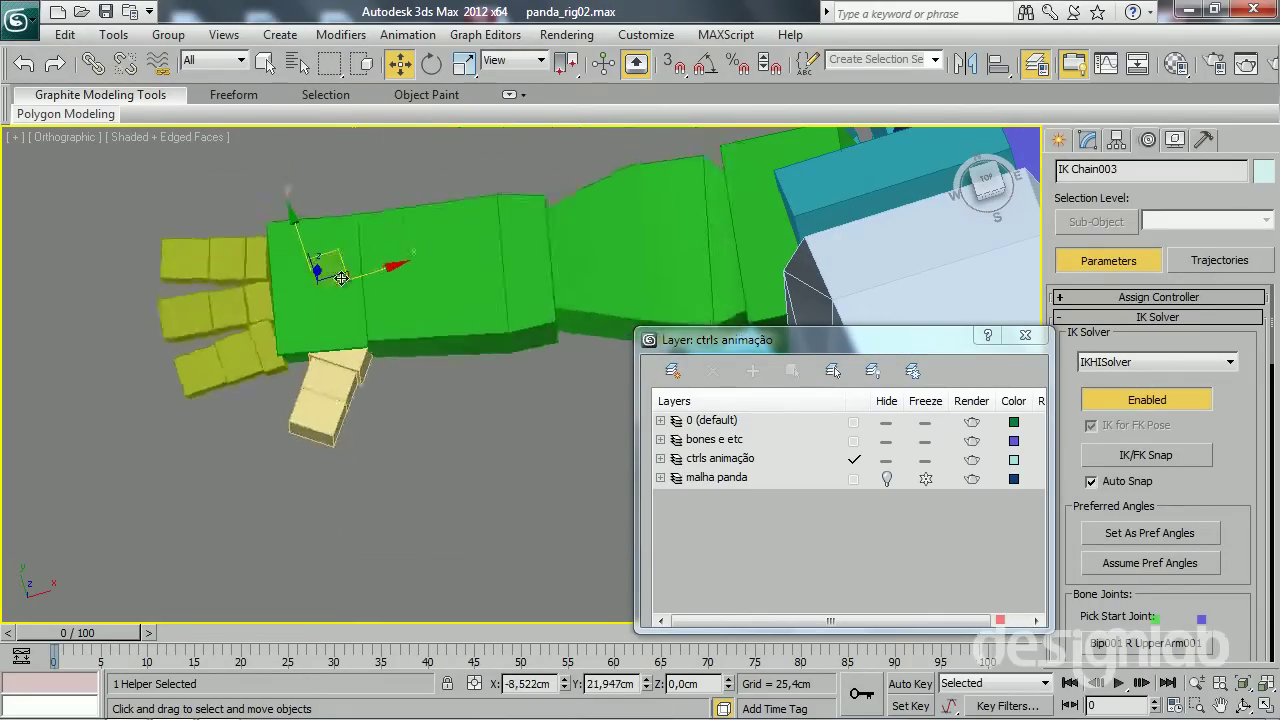
Reframe the whole panda and close the layer manager
middle_click_drag(509, 314, 278, 242, "alt")
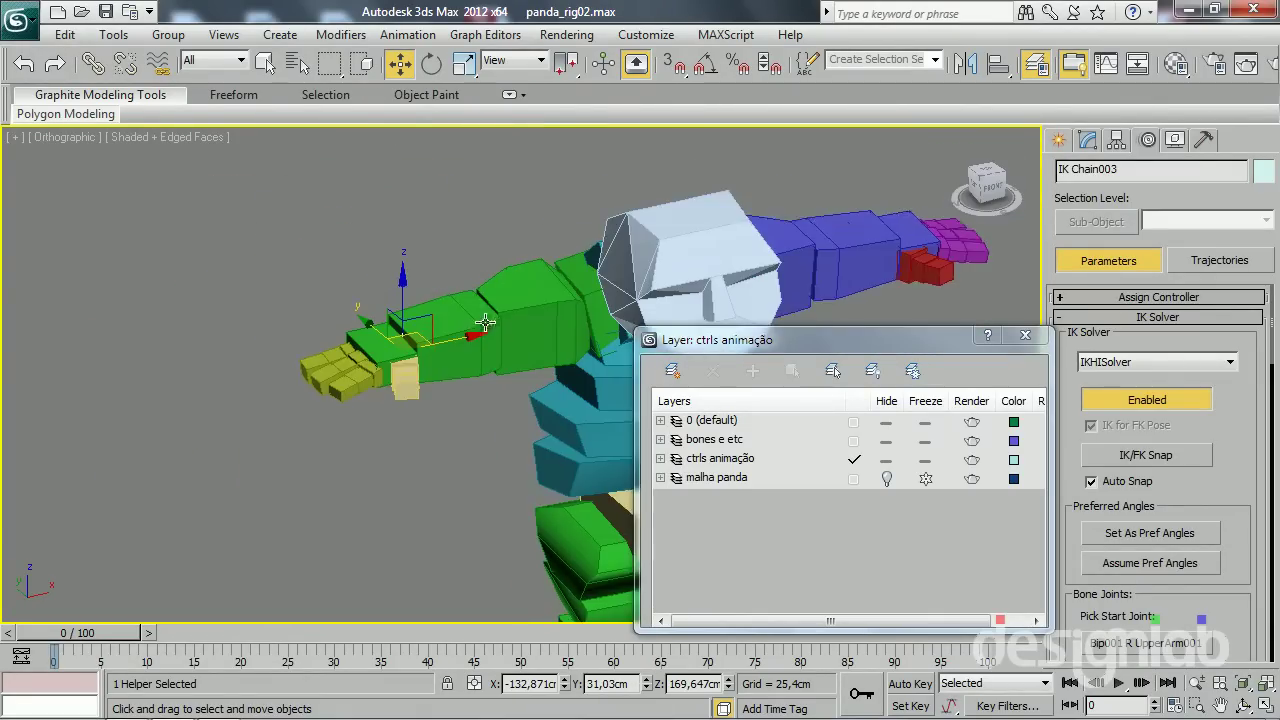
middle_click_drag(387, 411, 337, 409)
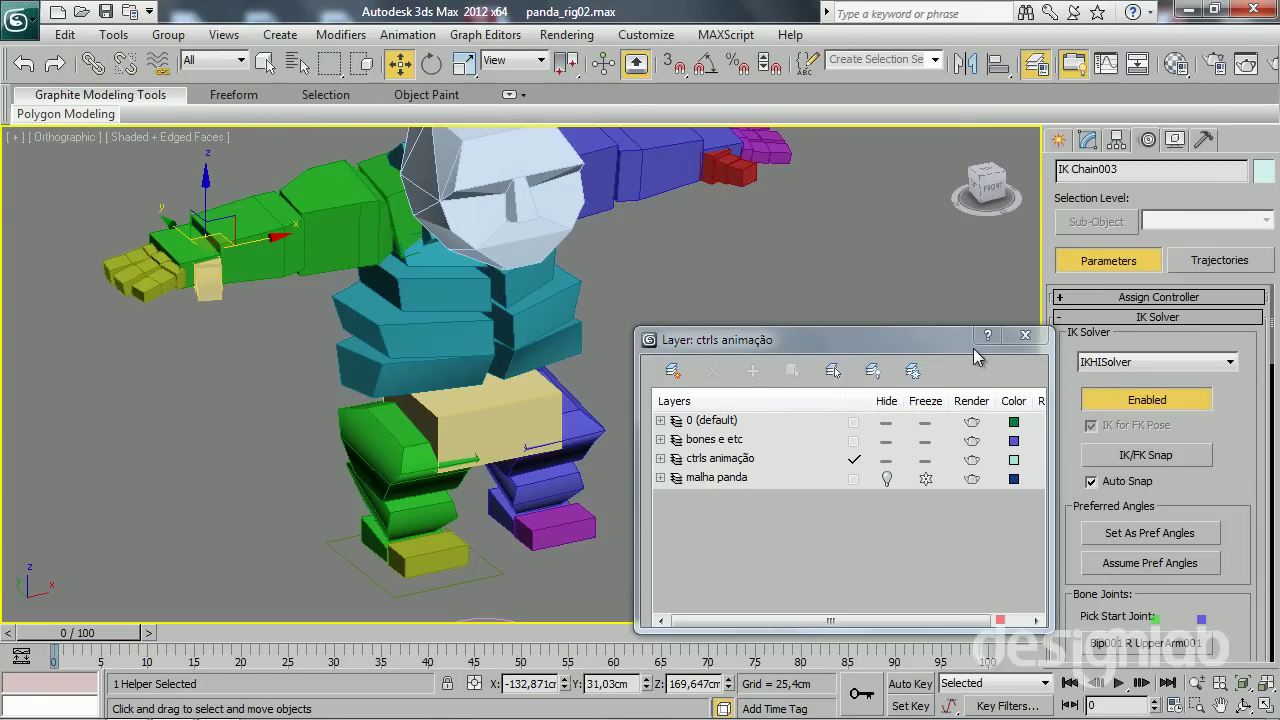
left_click_drag(872, 347, 882, 296)
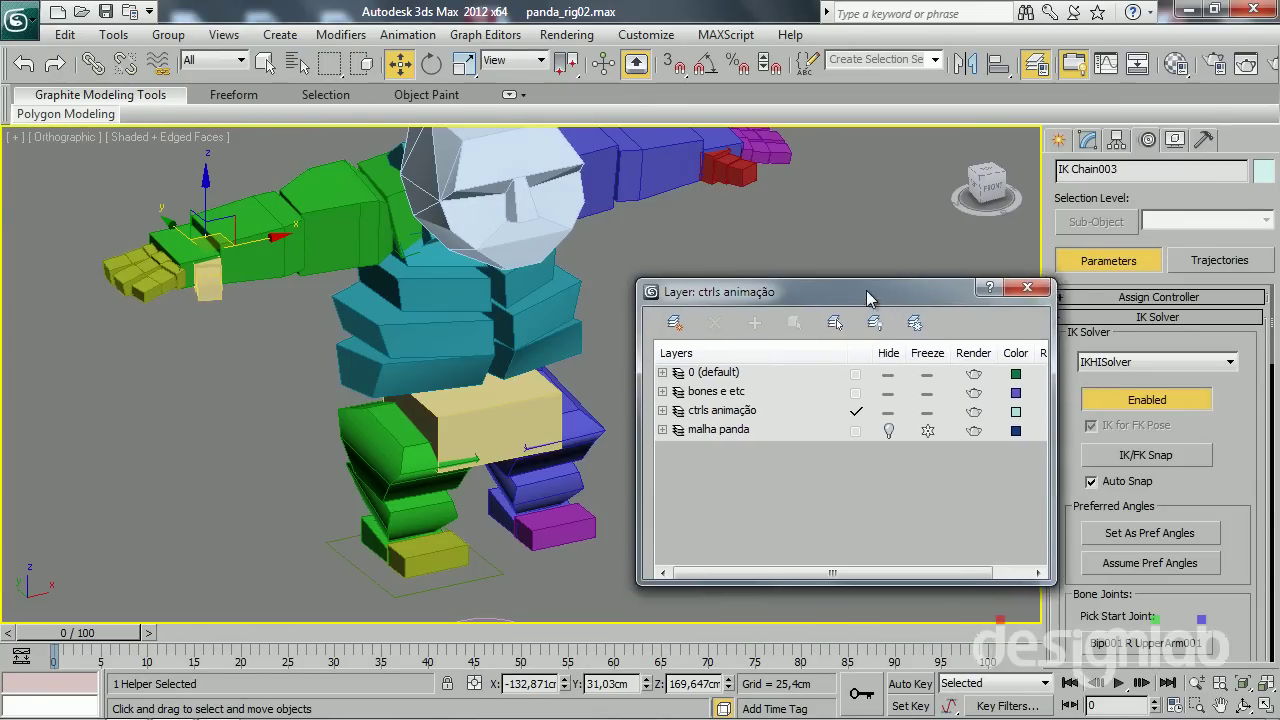
left_click(1036, 285)
Enable In Viewport rendering for Rectangle001 so it shows as a thick frame
scroll(607, 439, "up", 3)
scroll(531, 471, "up", 3)
left_click(493, 474)
middle_click_drag(469, 491, 542, 469, "alt")
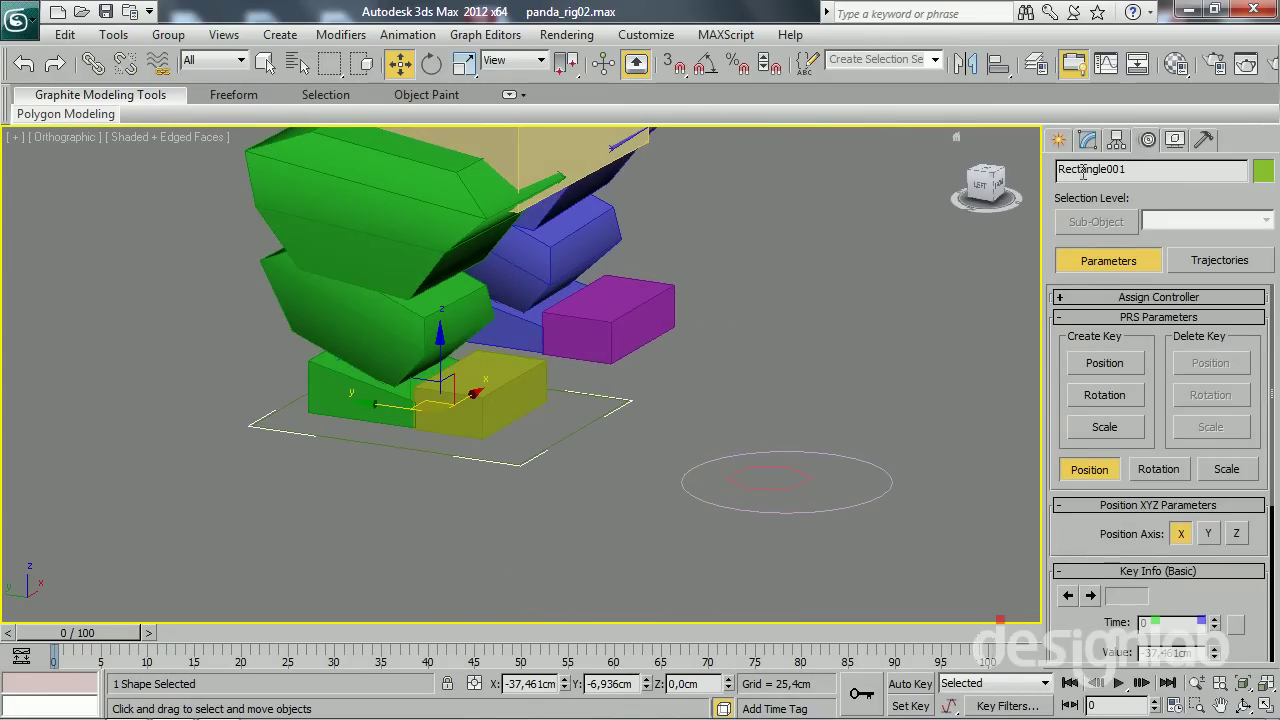
left_click(1089, 141)
left_click(1159, 414)
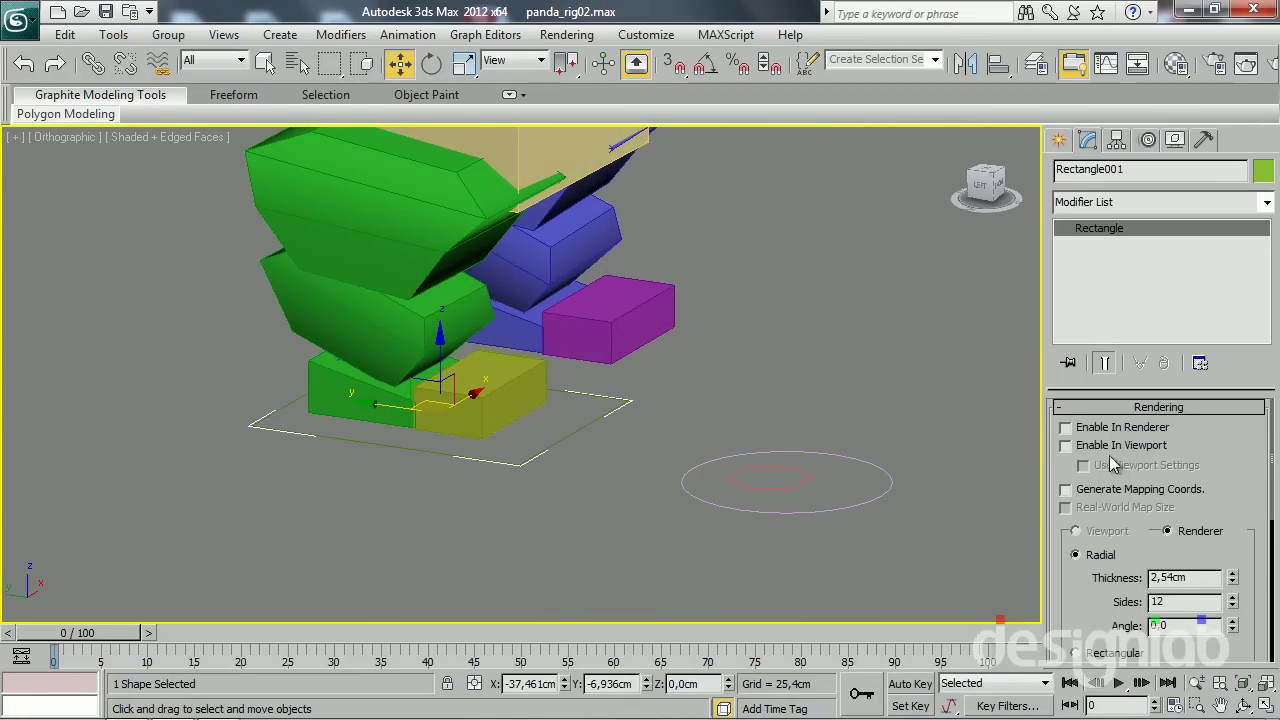
left_click(1106, 446)
mouse_move(640, 470)
middle_mouse_down("alt")
mouse_move(670, 480)
mouse_move(539, 511)
mouse_move(598, 496)
middle_mouse_up("alt")
Switch to shaded display and bring up Rectangle001's Object Color palette
key("F4")
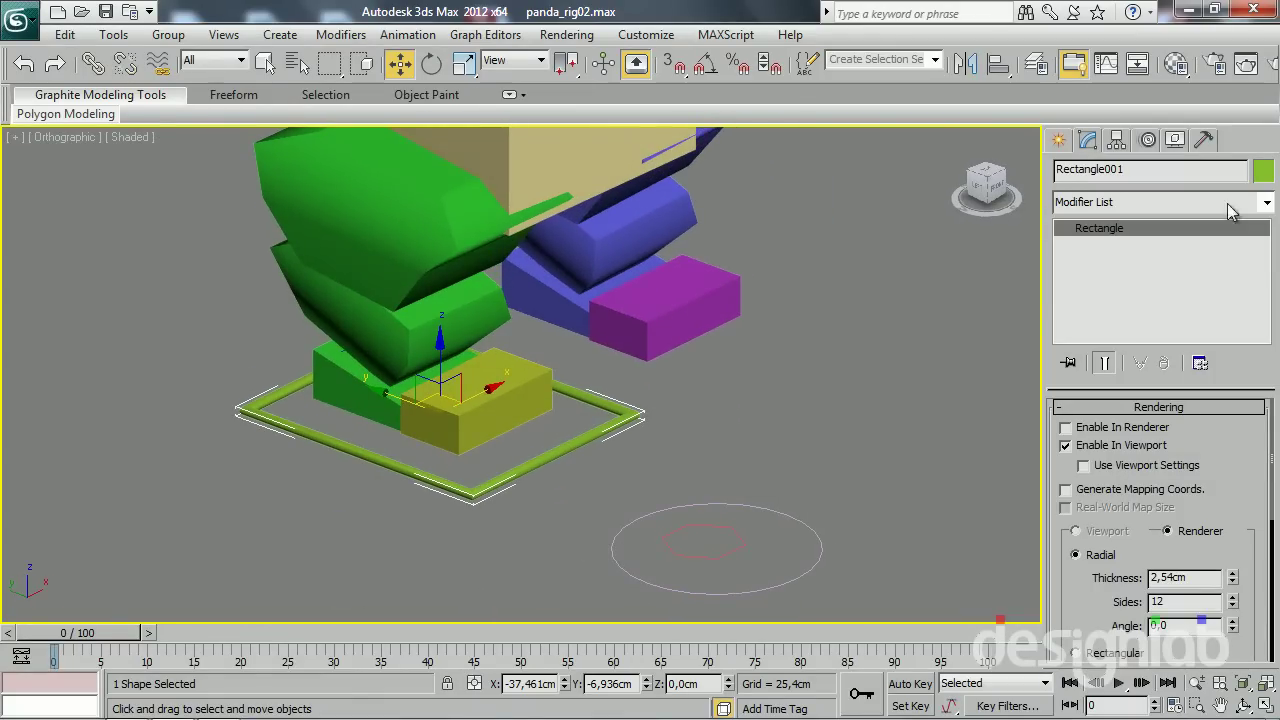
left_click(1263, 173)
left_click_drag(626, 201, 857, 202)
Save the right toe's olive colour as the first custom colour
left_click(620, 422)
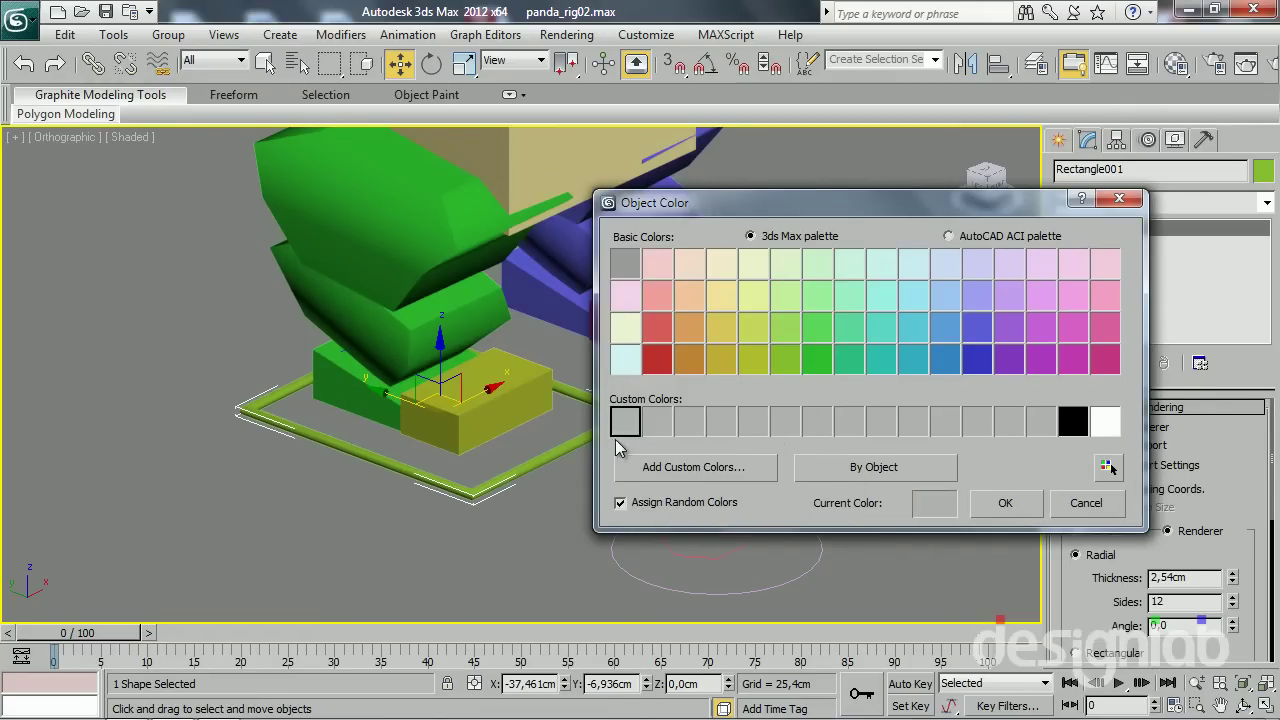
left_click(1119, 198)
left_click(480, 405)
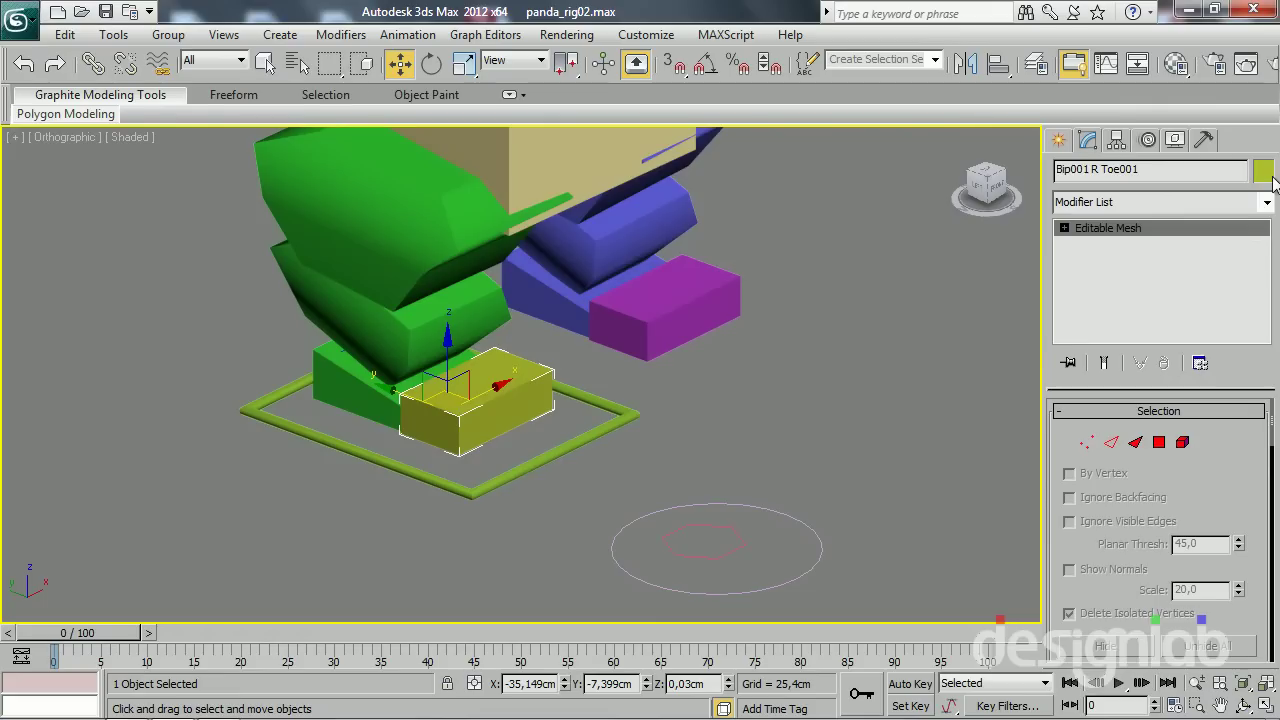
left_click(1264, 172)
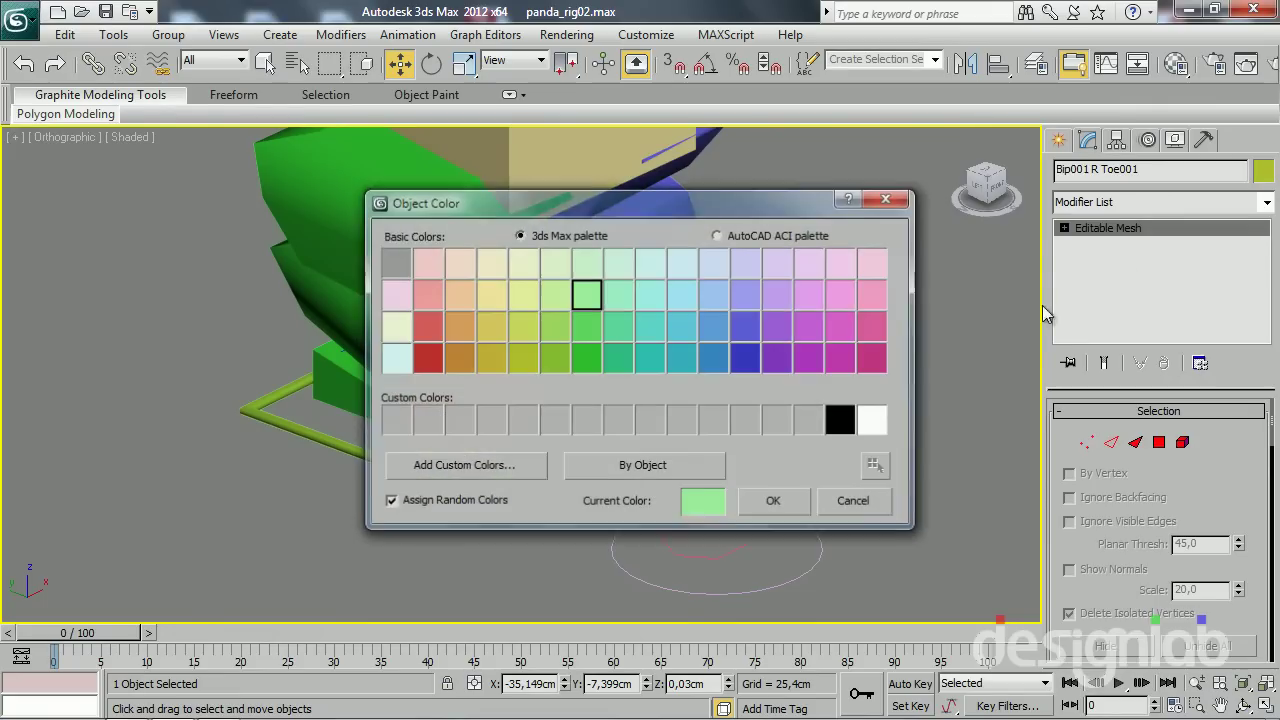
double_click(390, 422)
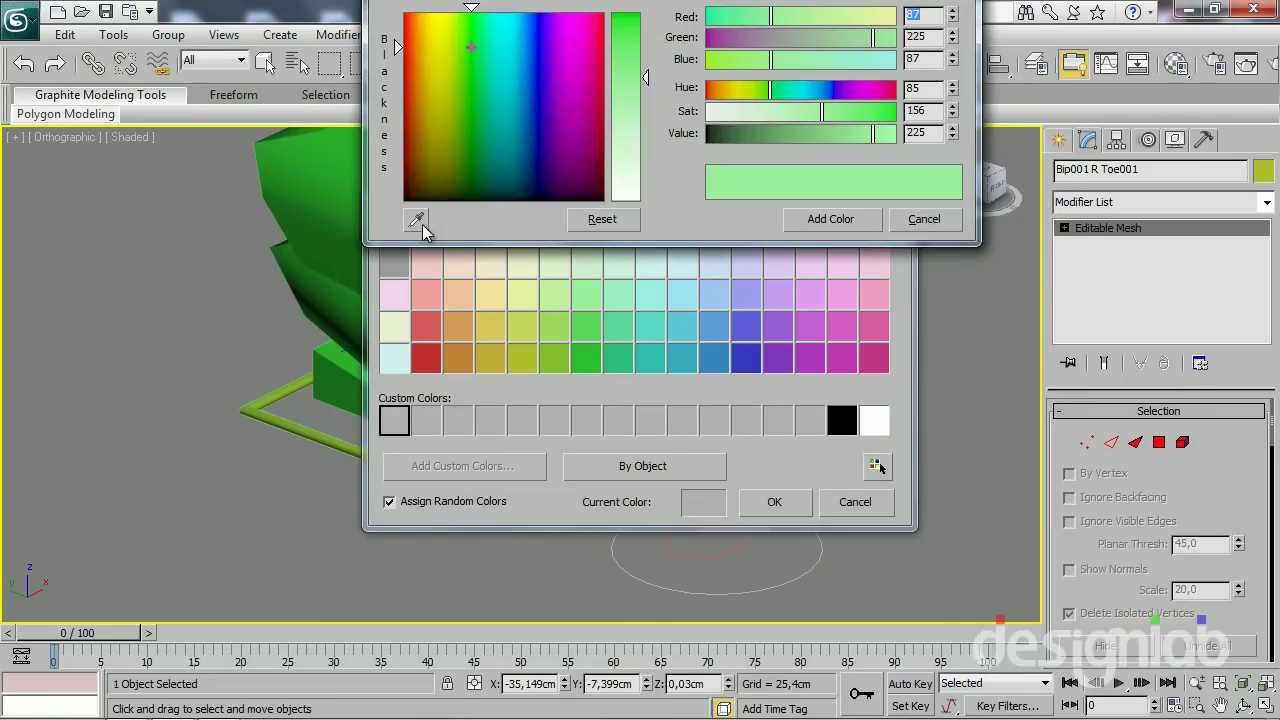
left_click(1262, 172)
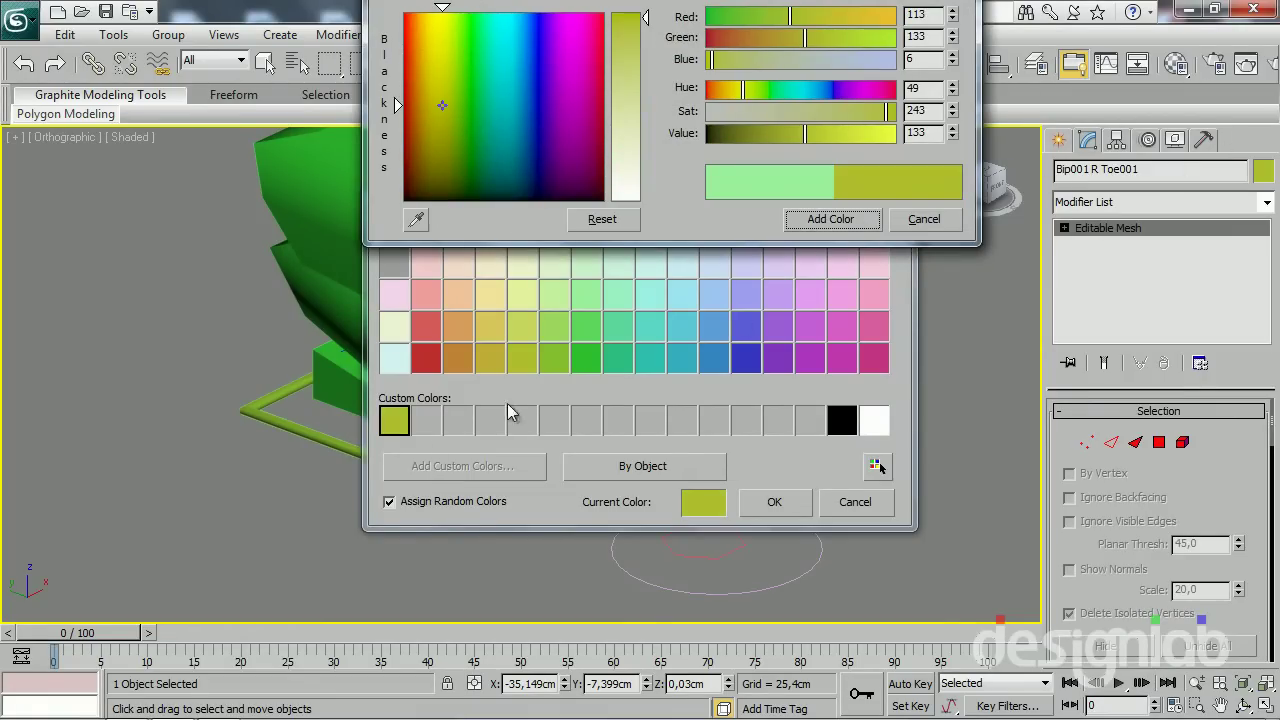
left_click(577, 6)
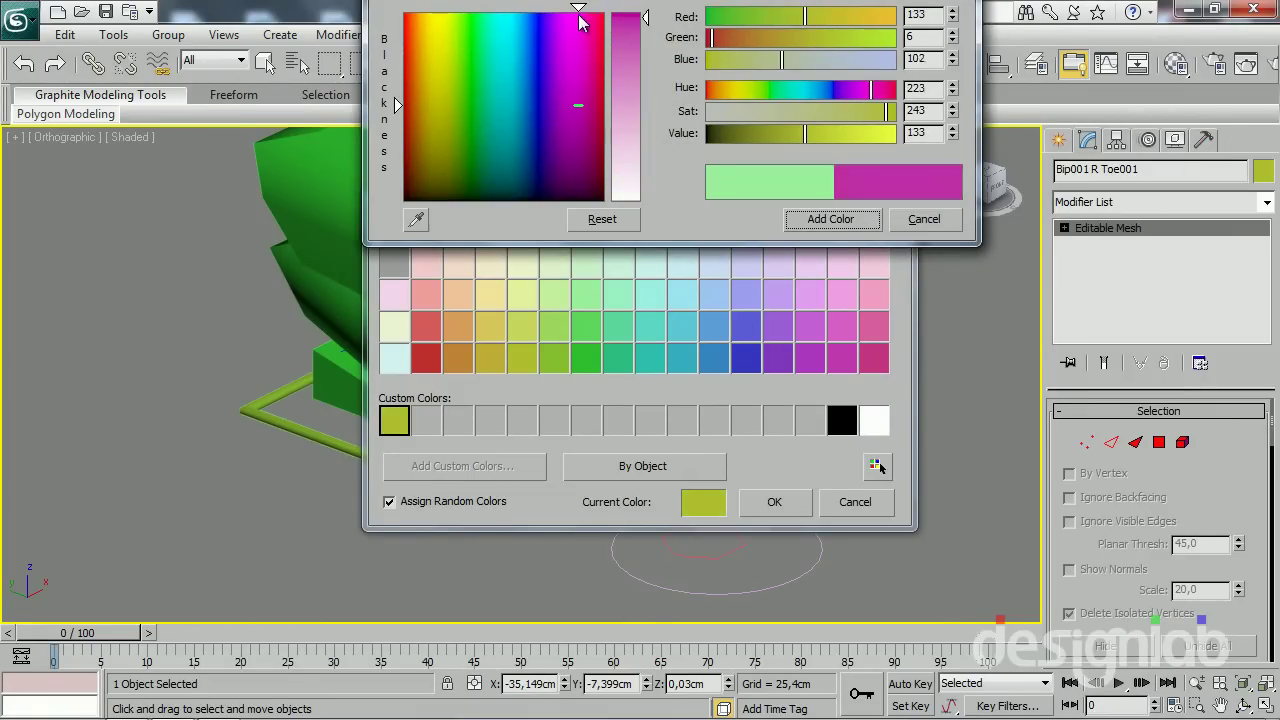
left_click(890, 222)
mouse_move(657, 207)
left_mouse_down()
mouse_move(573, 339)
mouse_move(449, 320)
left_mouse_up()
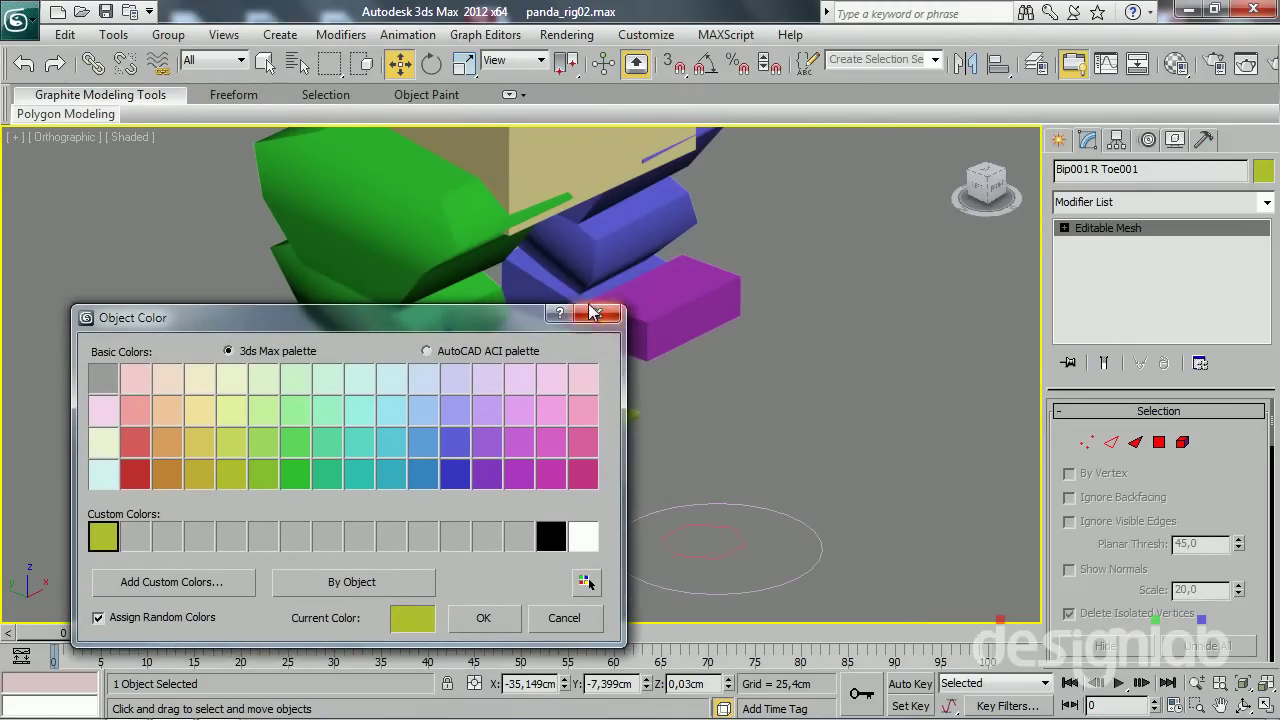
left_click(482, 616)
Save the left toe's purple as the second custom colour, then reselect Rectangle001
left_click(665, 305)
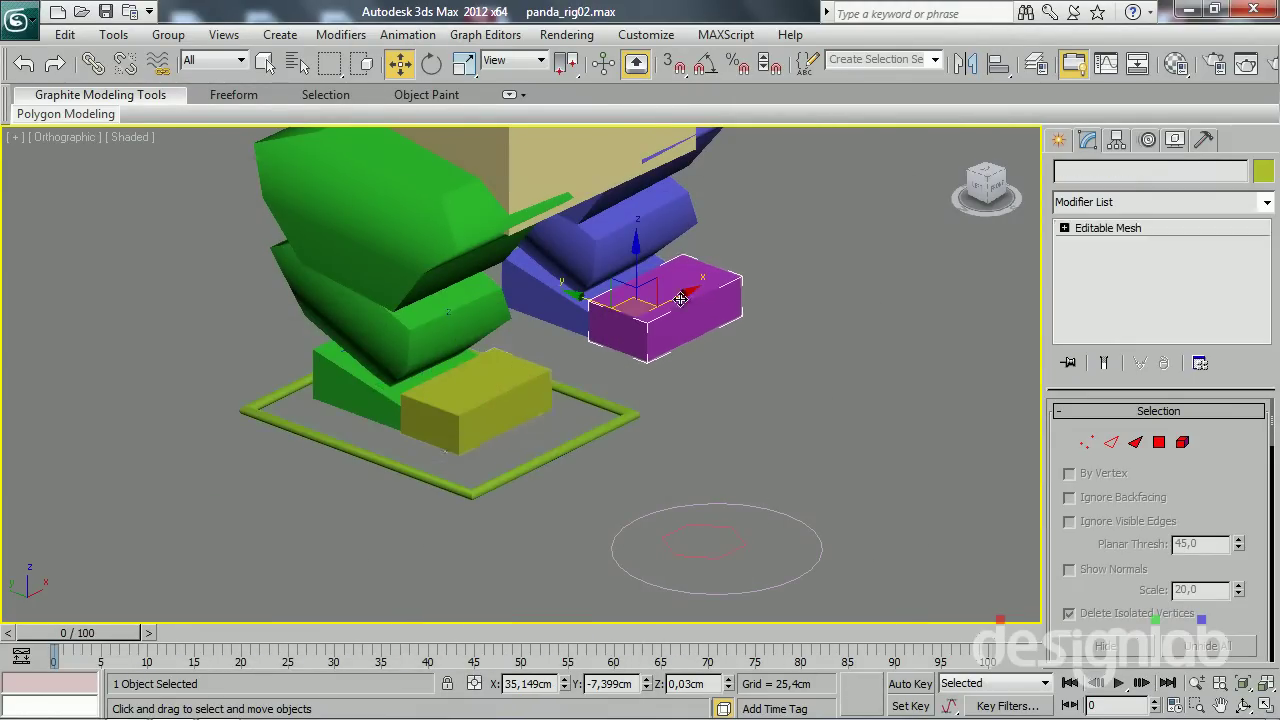
left_click(1264, 172)
left_click(438, 424)
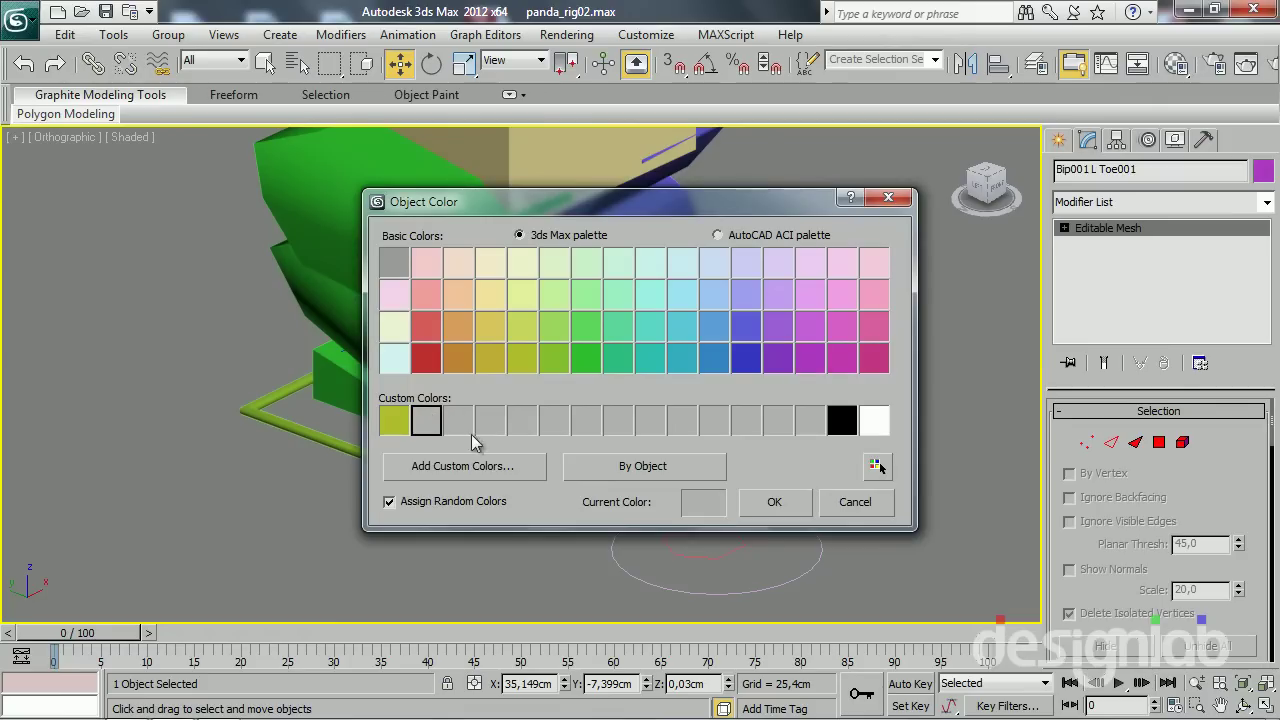
left_click_drag(781, 201, 653, 210)
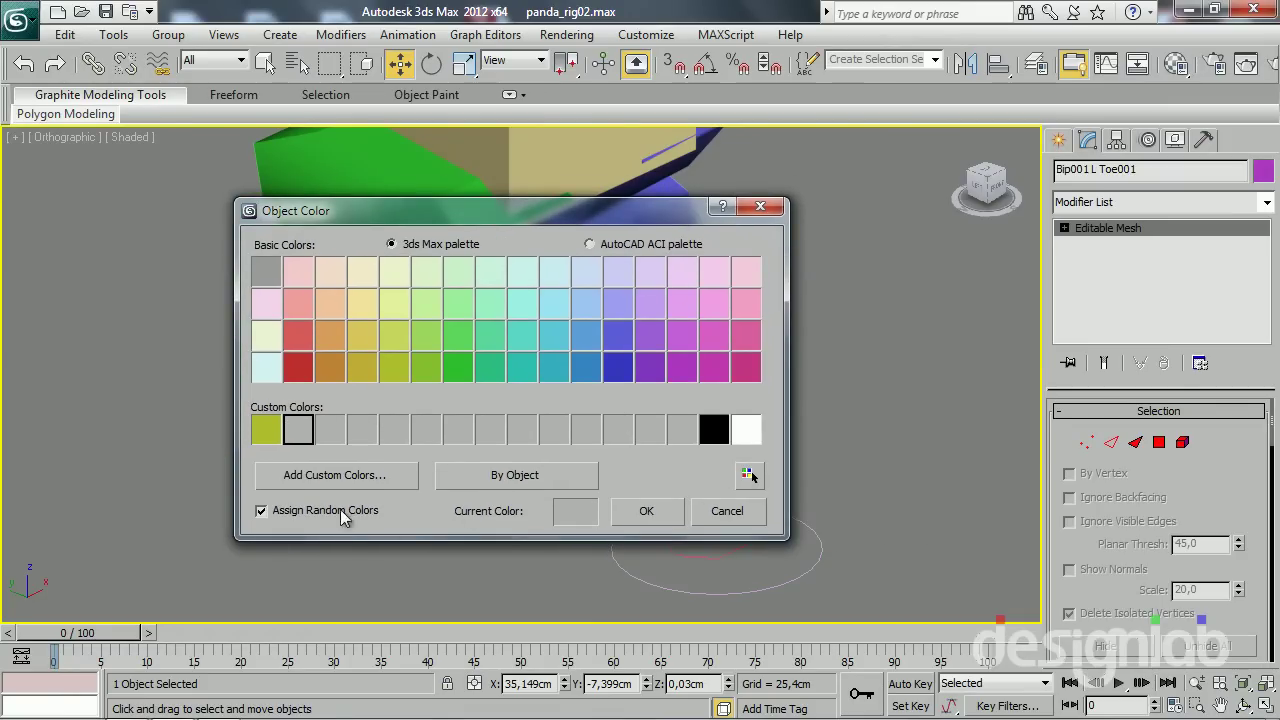
left_click(333, 475)
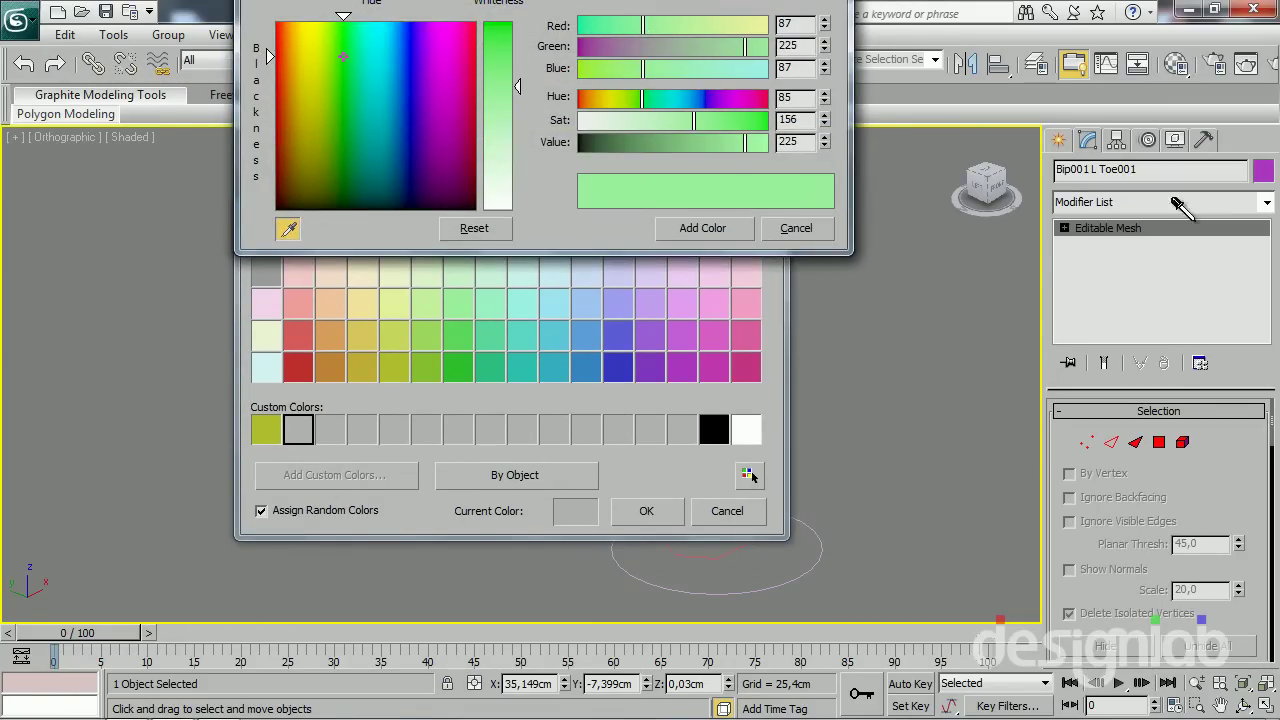
left_click(1264, 168)
left_click(723, 236)
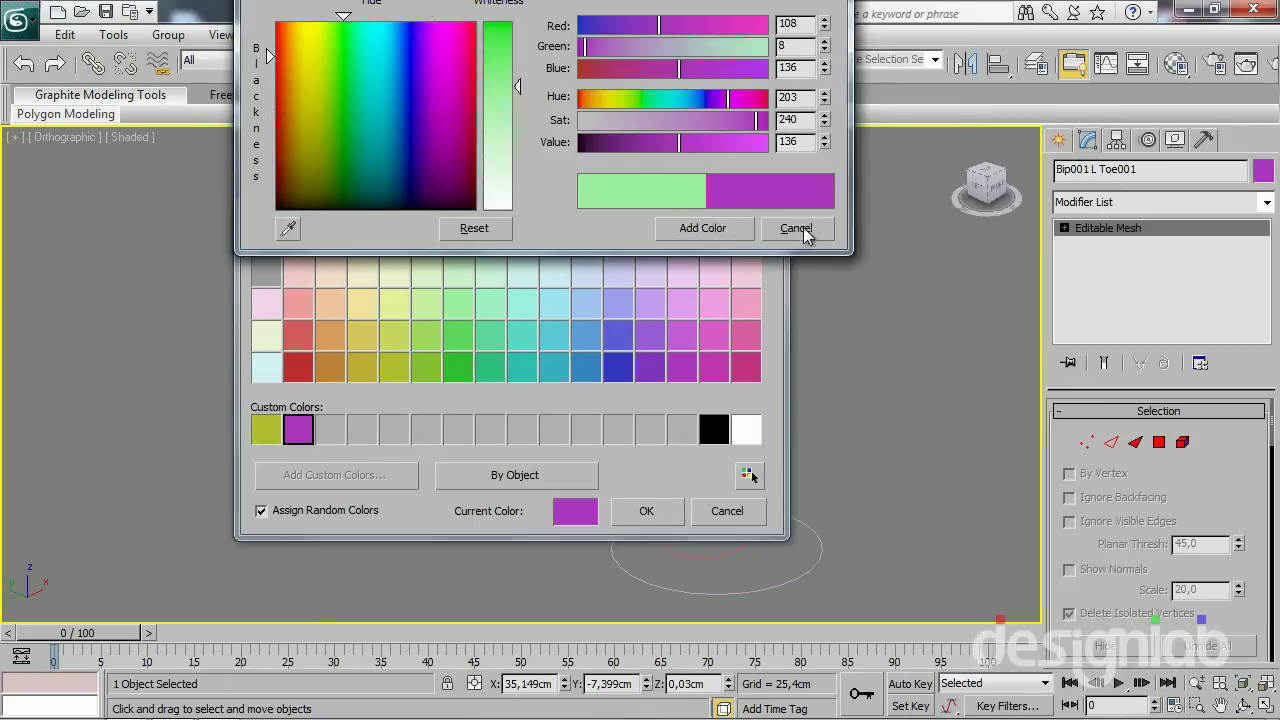
left_click(799, 228)
left_click(646, 512)
left_click(538, 456)
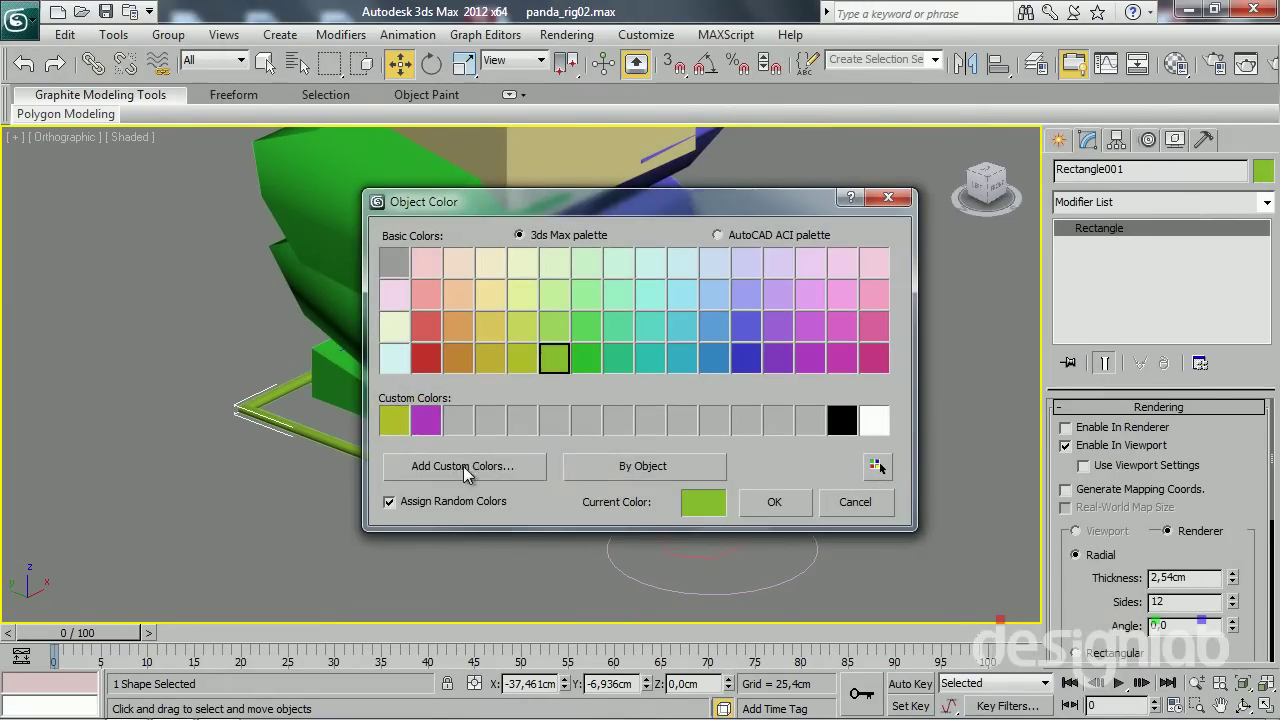
Give Rectangle001 the saved olive custom colour
left_click(394, 421)
left_click(774, 502)
middle_click_drag(743, 455, 672, 508, "alt")
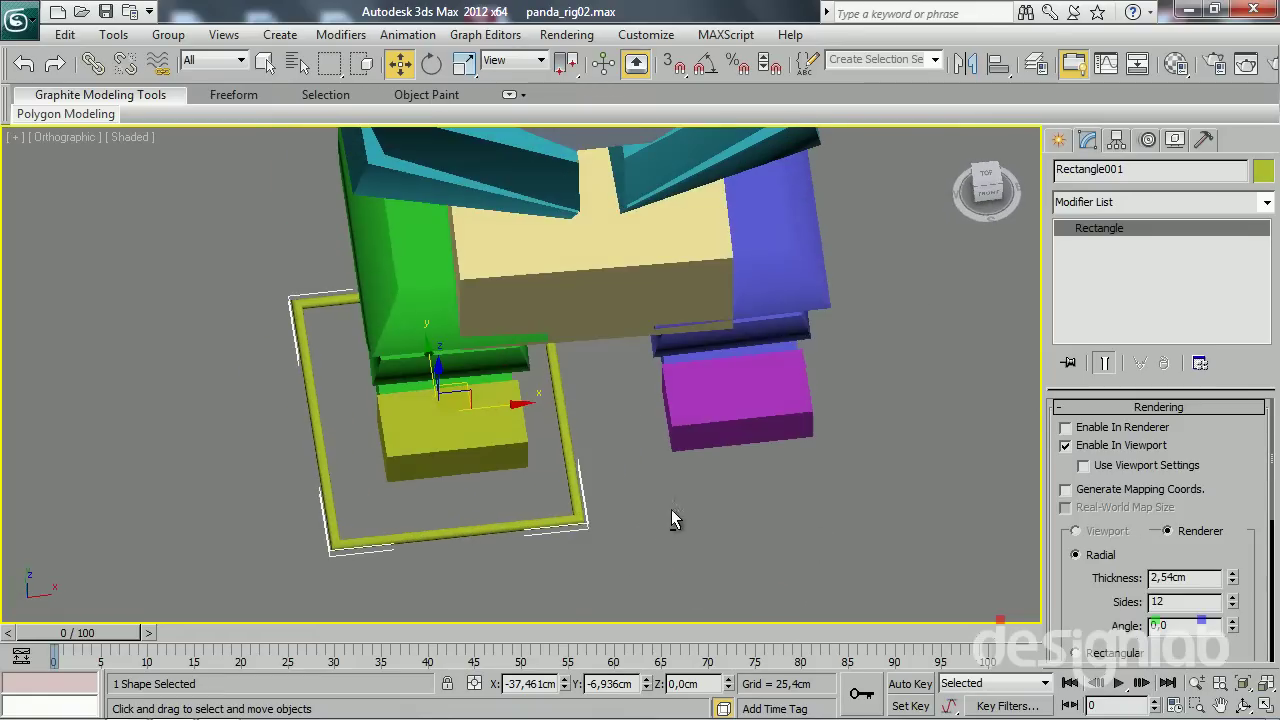
Resize the rectangle to length 46.029 cm and width 45.63 cm, then open the layer manager
scroll(1236, 432, "down", 1)
scroll(1236, 432, "down", 2)
scroll(1236, 432, "down", 3)
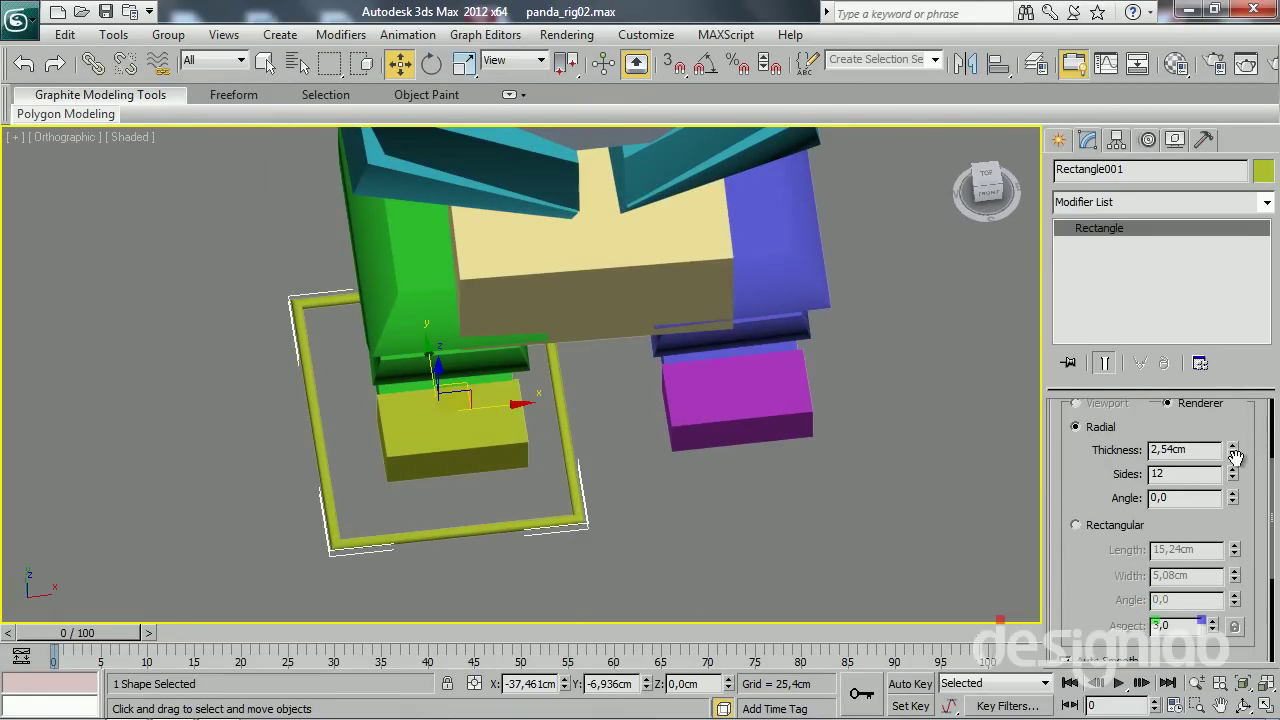
scroll(1246, 458, "down", 3)
scroll(1250, 511, "down", 4)
left_click_drag(1238, 589, 1241, 637)
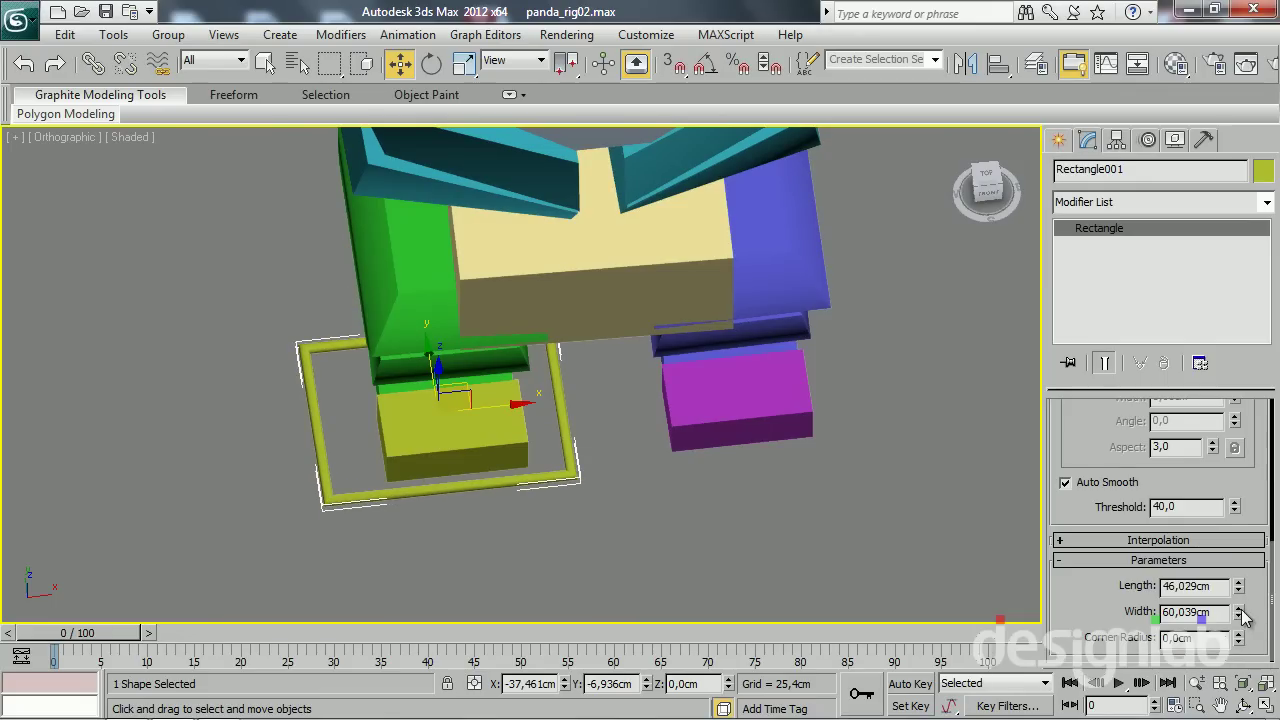
left_click_drag(1240, 617, 1213, 622)
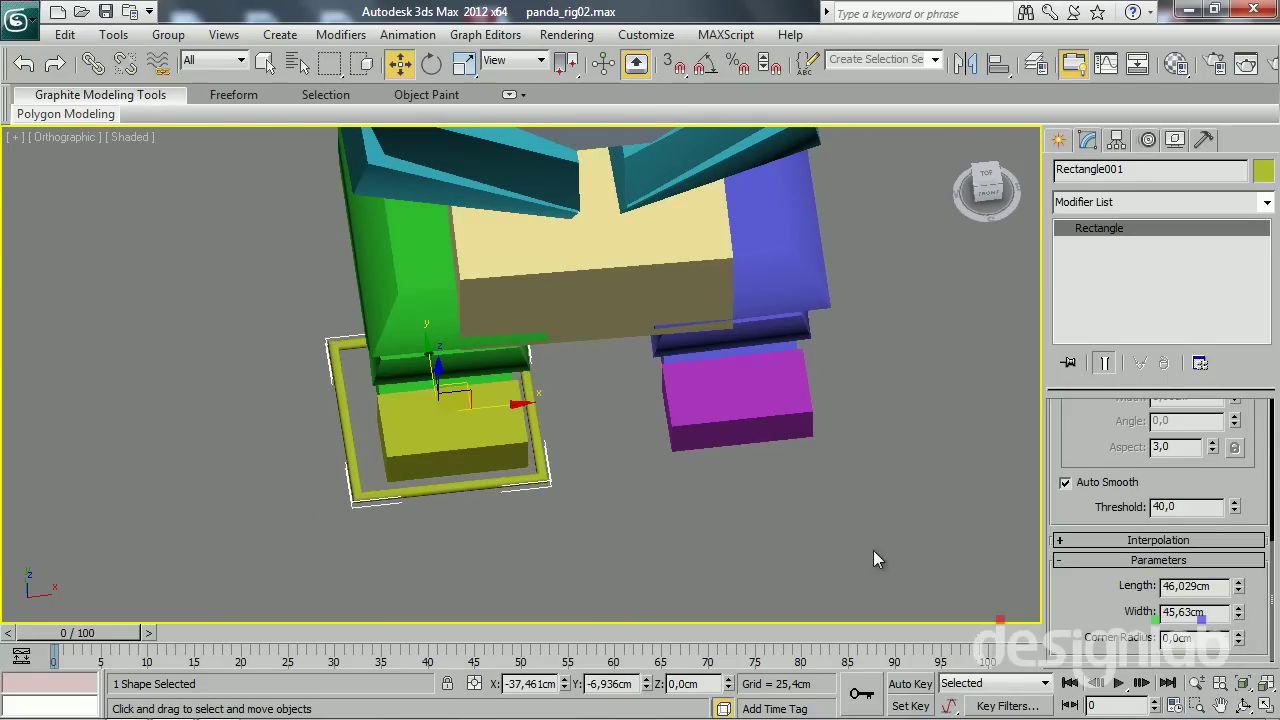
left_click(1036, 63)
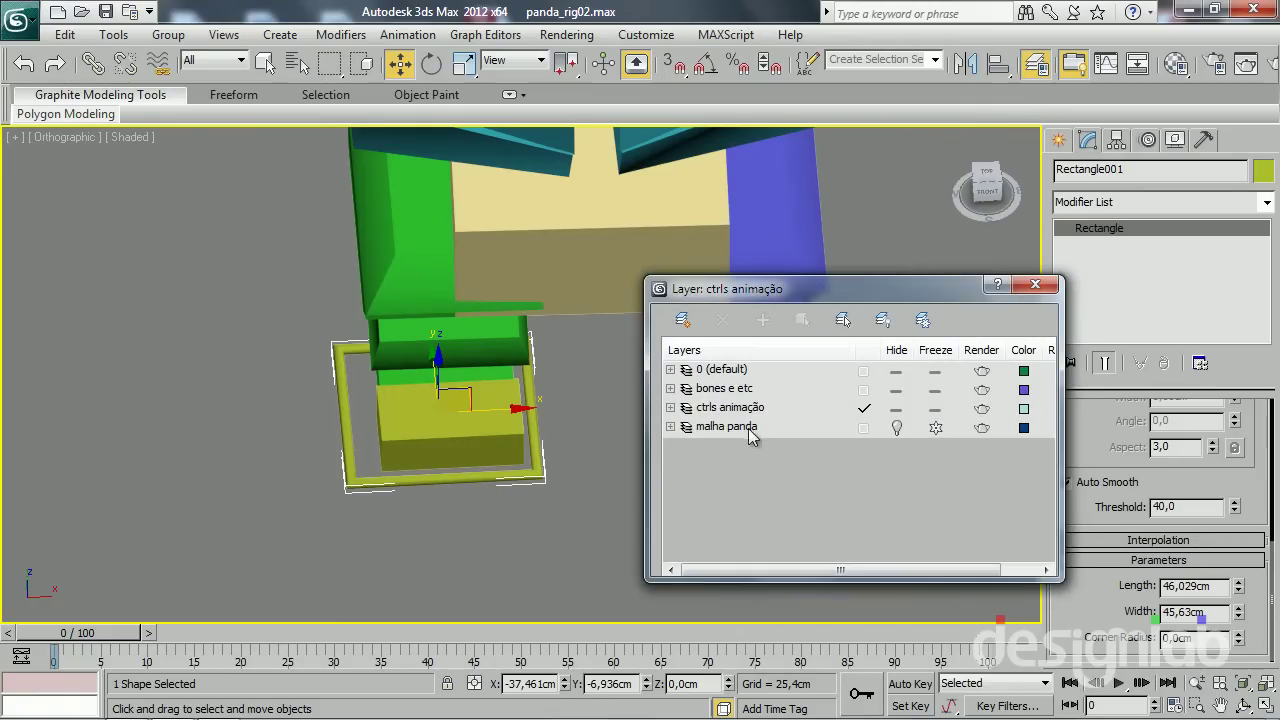
Show the malha panda layer, hide bones e etc, and position the rectangle under the right foot
left_click(897, 428)
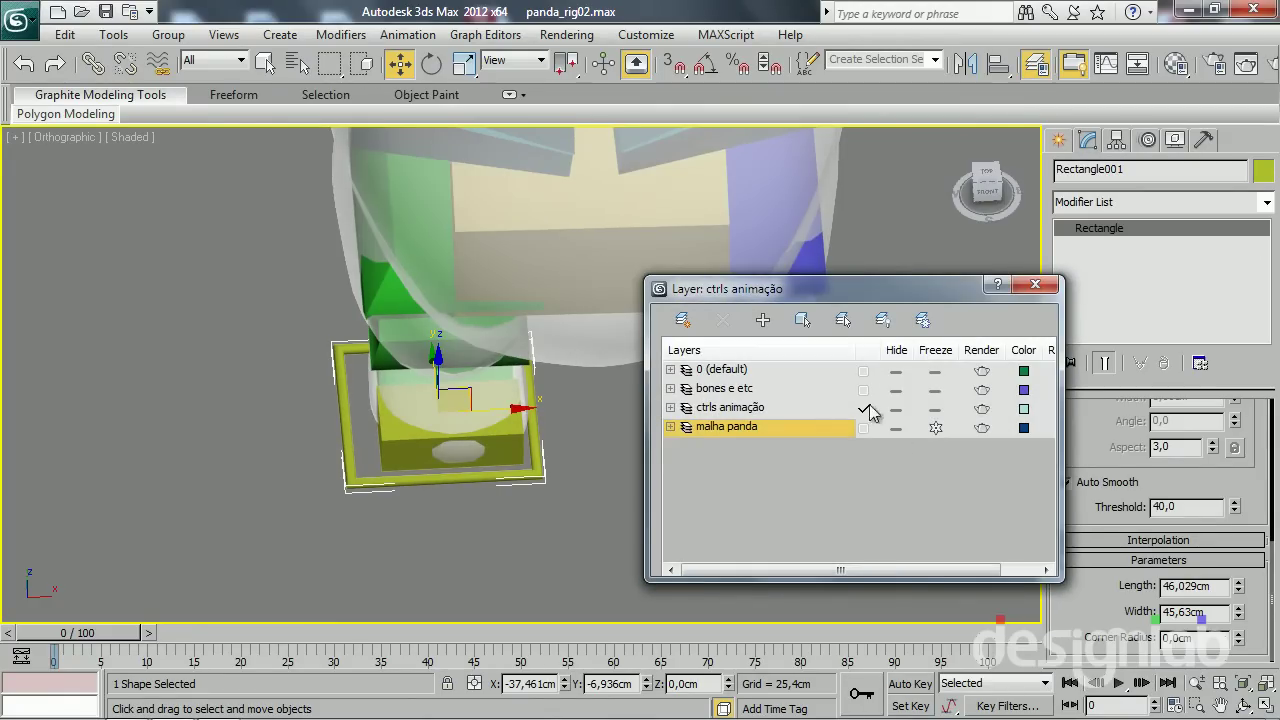
left_click(897, 390)
mouse_move(430, 410)
middle_mouse_down("alt")
mouse_move(314, 443)
mouse_move(381, 438)
middle_mouse_up("alt")
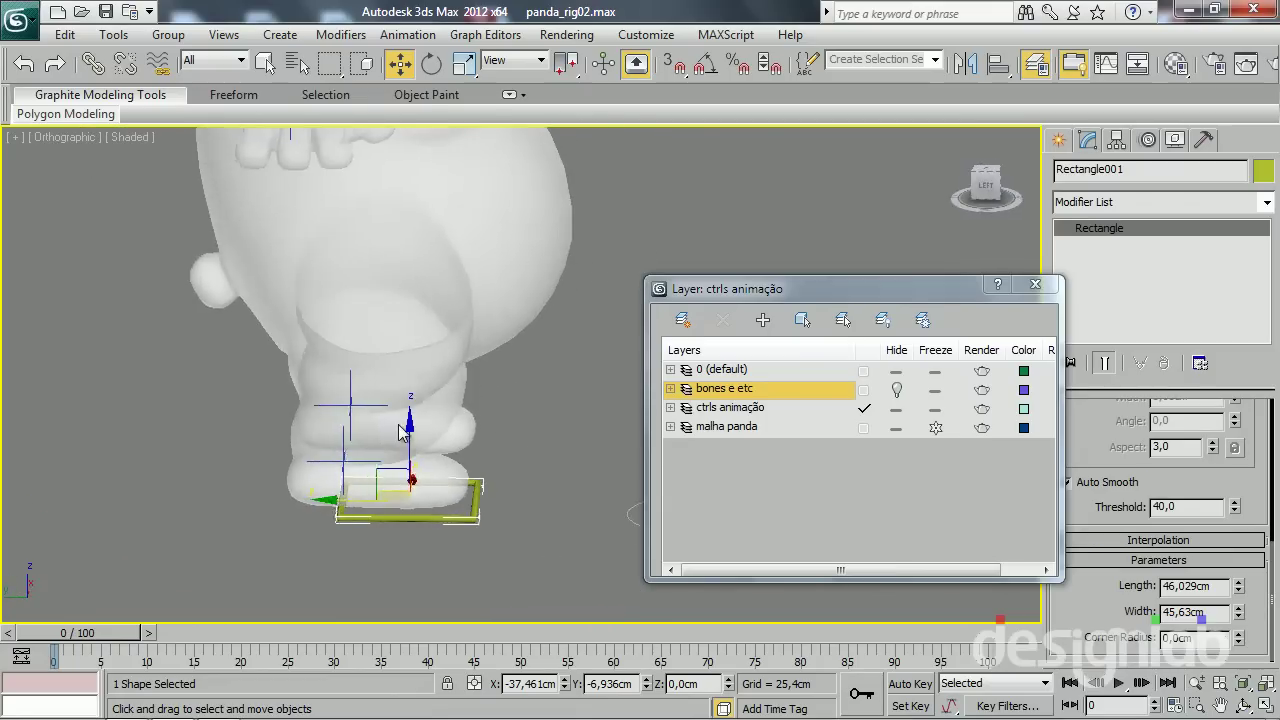
left_click_drag(344, 495, 325, 478)
mouse_move(325, 478)
middle_mouse_down("alt")
mouse_move(190, 517)
mouse_move(440, 549)
middle_mouse_up("alt")
left_click_drag(454, 497, 462, 500)
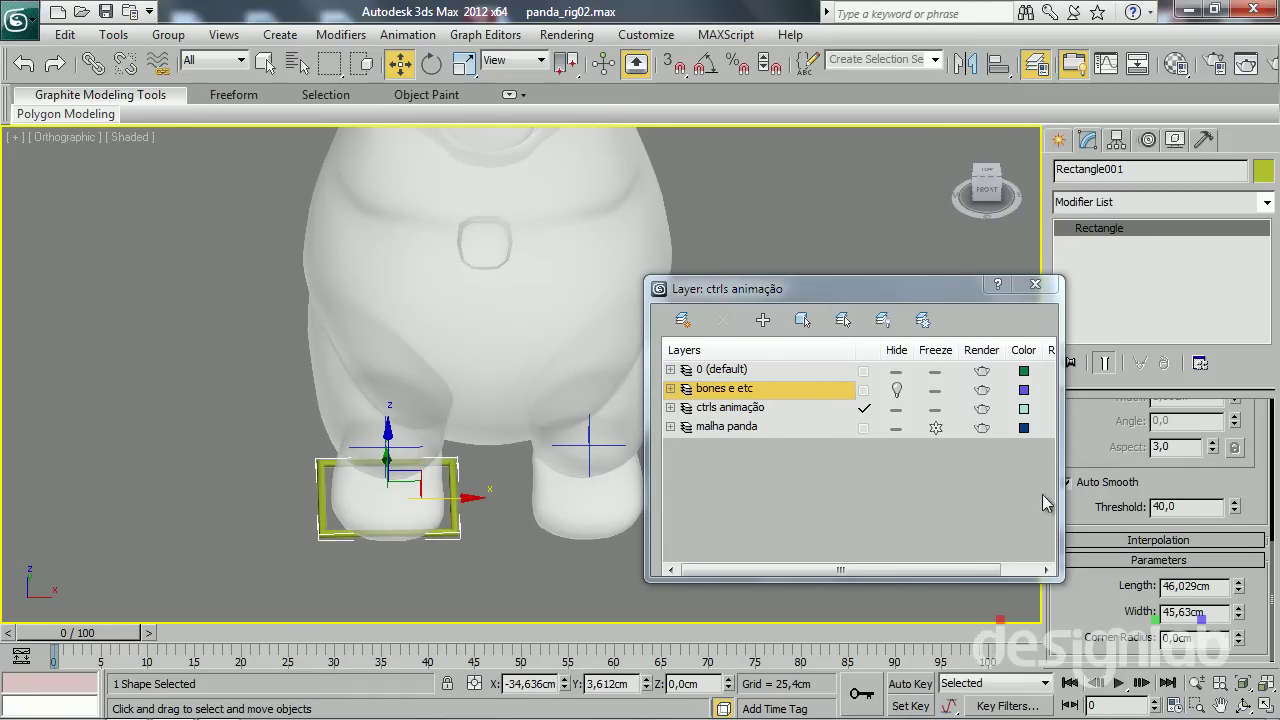
Resize the rectangle to 65.619 by 41.523 cm, then restore layer visibility and close the manager
mouse_move(1240, 588)
left_mouse_down()
mouse_move(1240, 632)
mouse_move(1240, 570)
left_mouse_up()
mouse_move(30, 440)
middle_mouse_down("alt")
mouse_move(136, 447)
mouse_move(260, 428)
mouse_move(234, 394)
mouse_move(240, 380)
middle_mouse_up("alt")
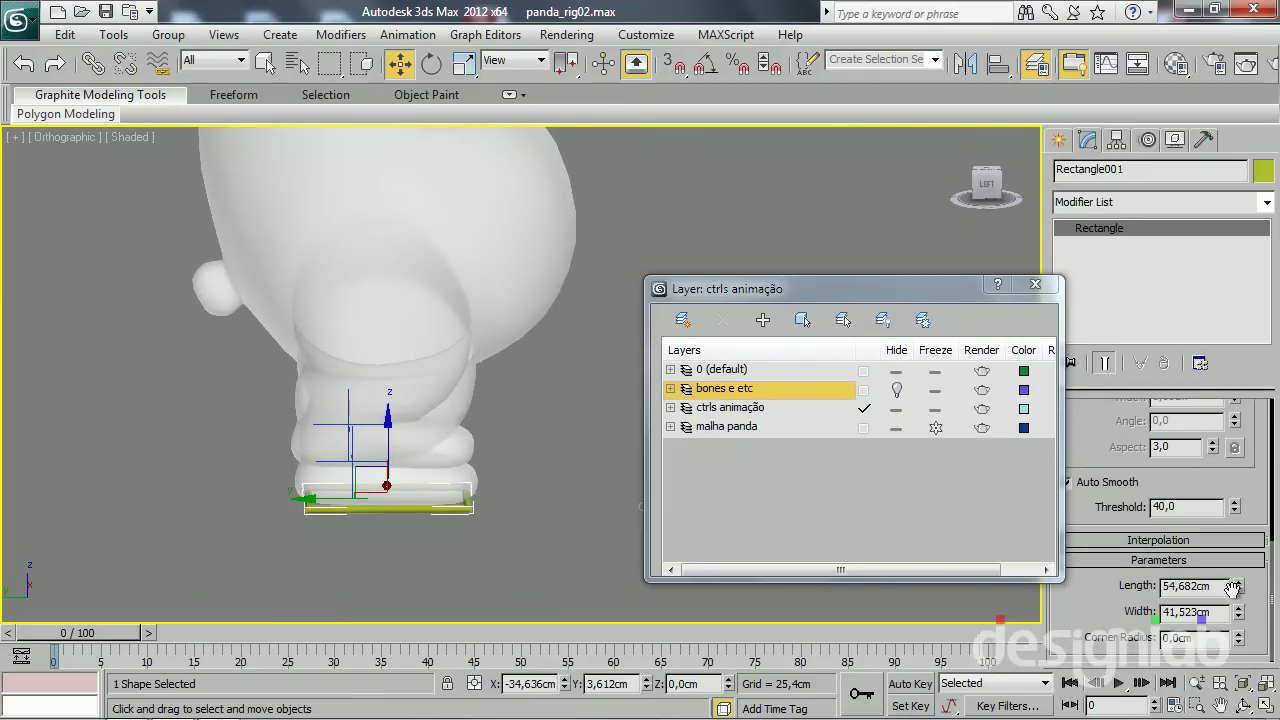
left_click_drag(1240, 592, 1240, 576)
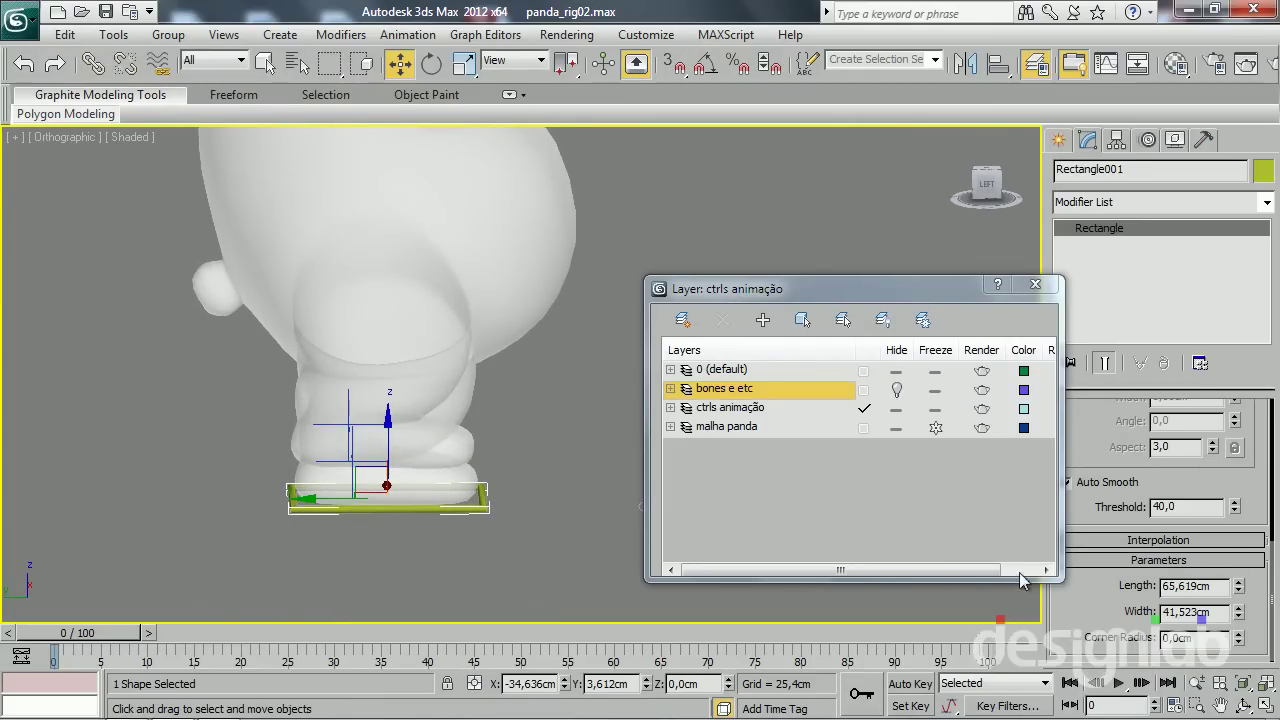
middle_click_drag(358, 507, 395, 520, "alt")
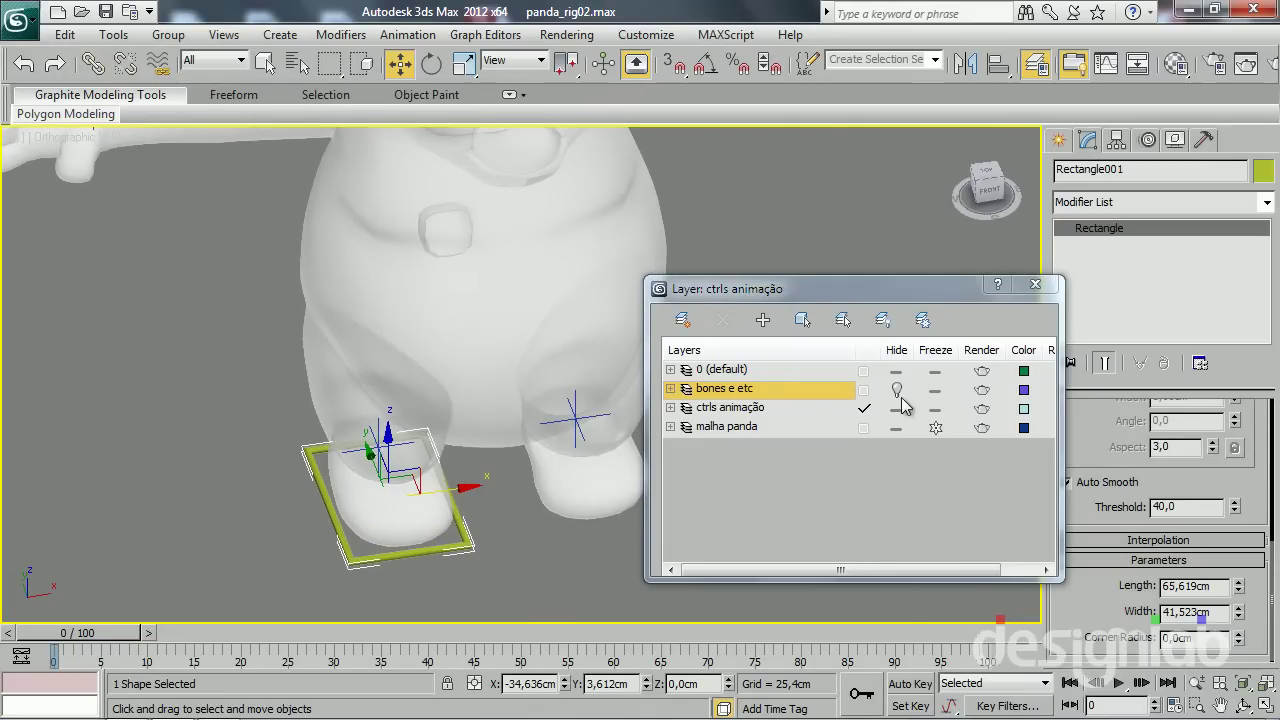
left_click(896, 428)
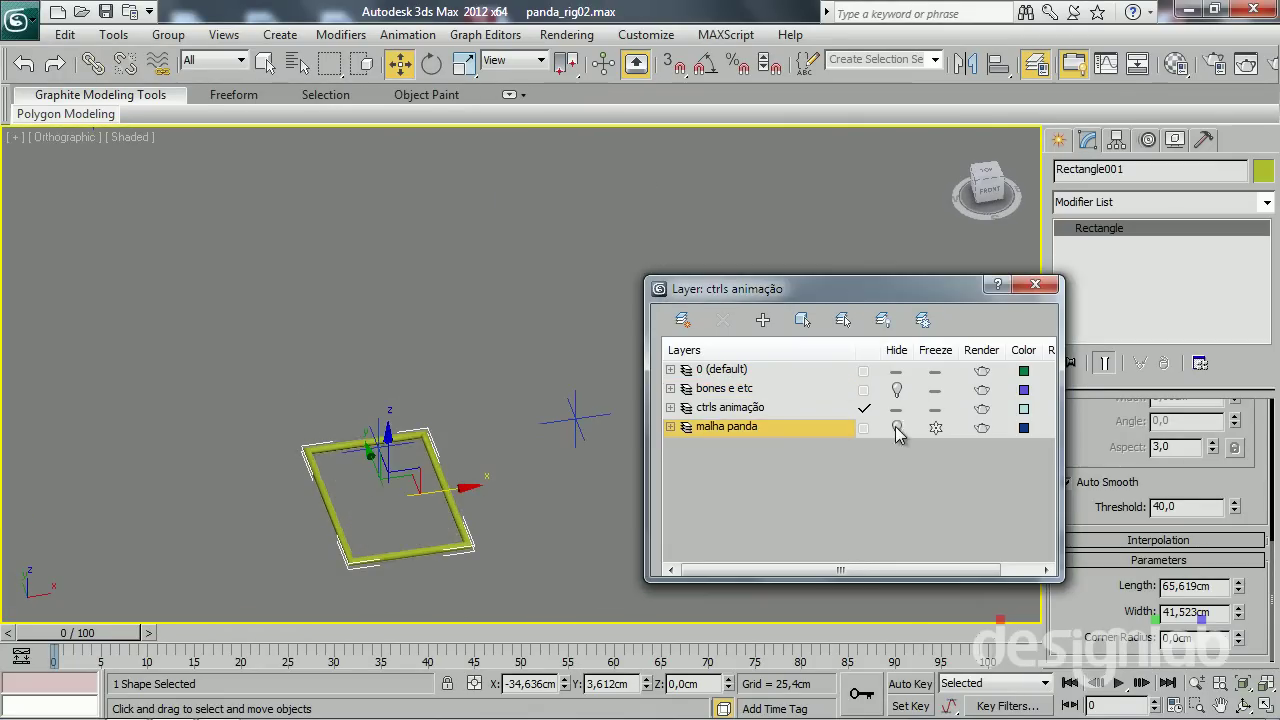
left_click(897, 390)
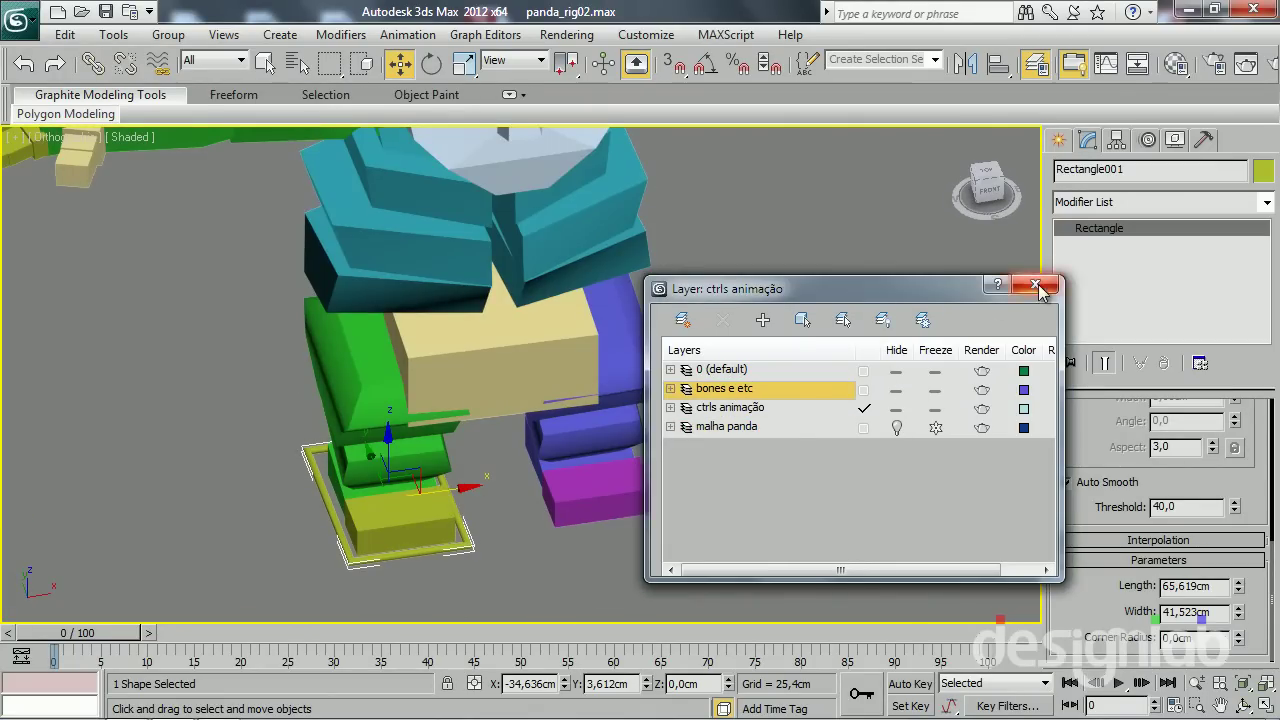
left_click(1035, 285)
mouse_move(410, 552)
middle_mouse_down("alt")
mouse_move(376, 548)
mouse_move(390, 540)
middle_mouse_up("alt")
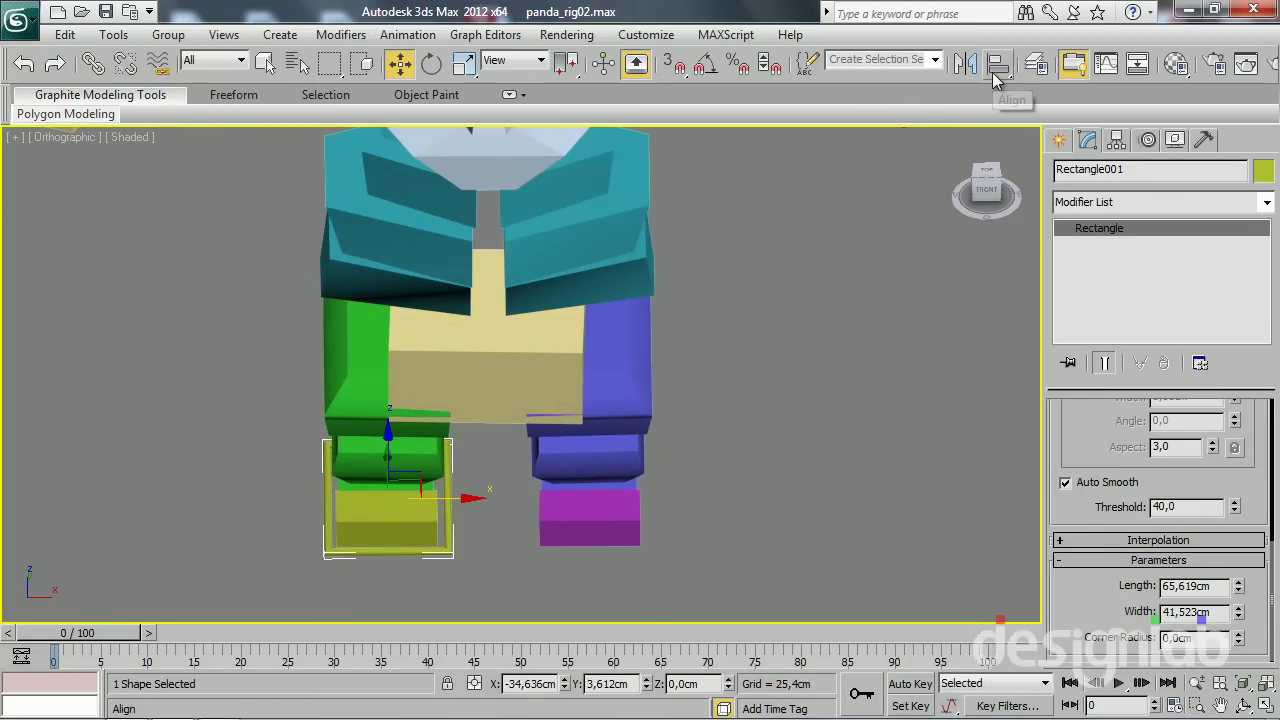
Align Rectangle001 in X Position only to Bip001 R Foot001, pivot point to pivot point
left_click(998, 63)
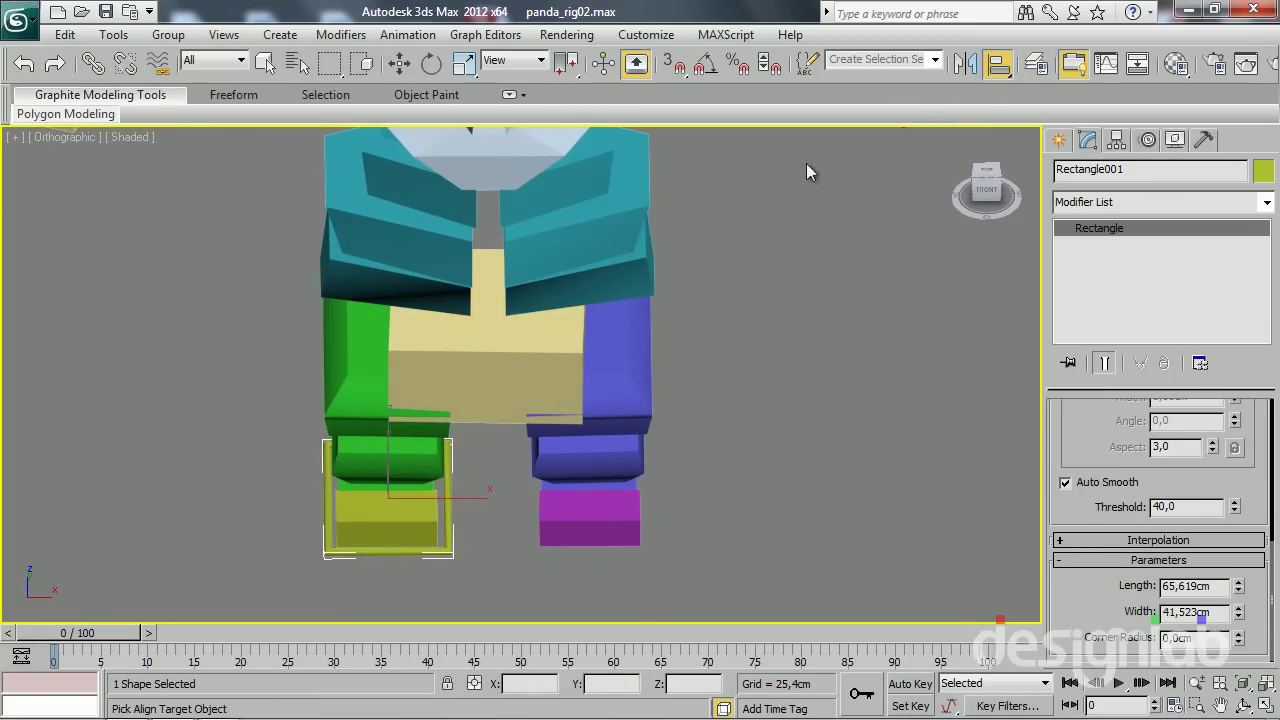
middle_click_drag(357, 534, 388, 520, "alt")
left_click(344, 490)
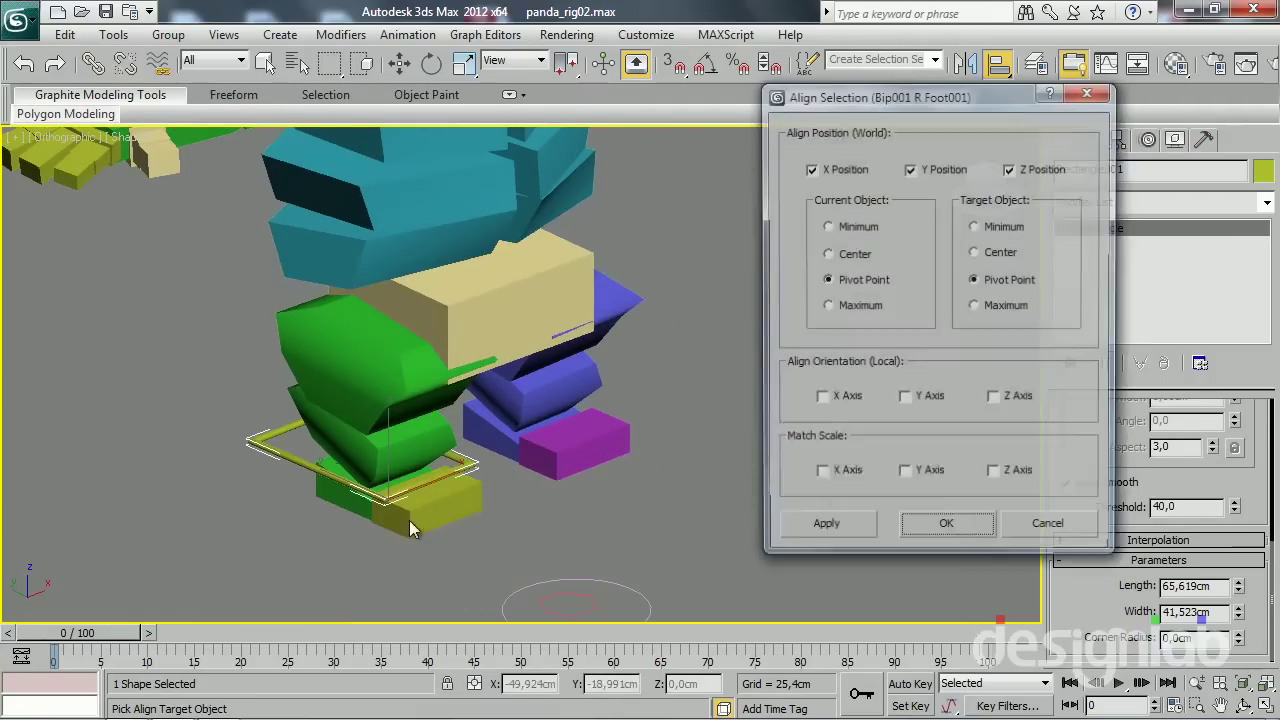
left_click(910, 168)
left_click(1010, 168)
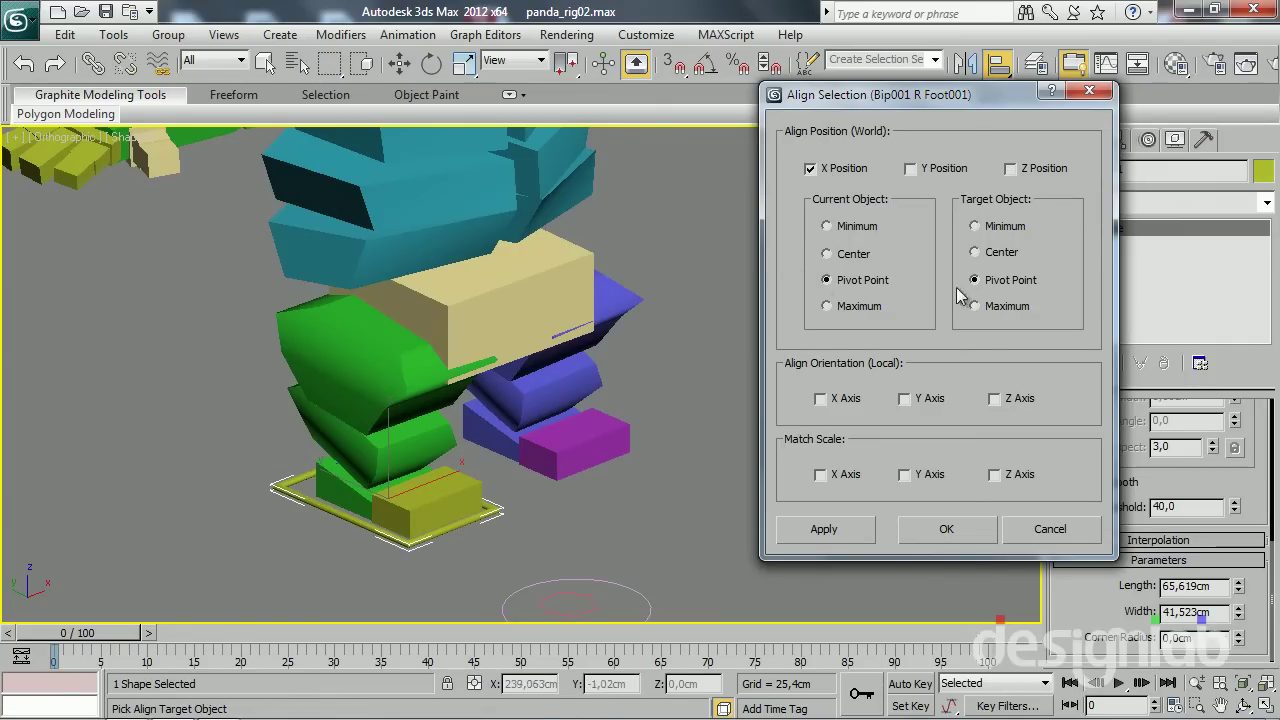
left_click(866, 262)
left_click(980, 258)
left_click(870, 282)
left_click(1017, 282)
left_click(948, 528)
mouse_move(638, 493)
middle_mouse_down("alt")
mouse_move(454, 535)
mouse_move(615, 505)
mouse_move(437, 480)
middle_mouse_up("alt")
middle_click_drag(298, 492, 251, 551, "alt")
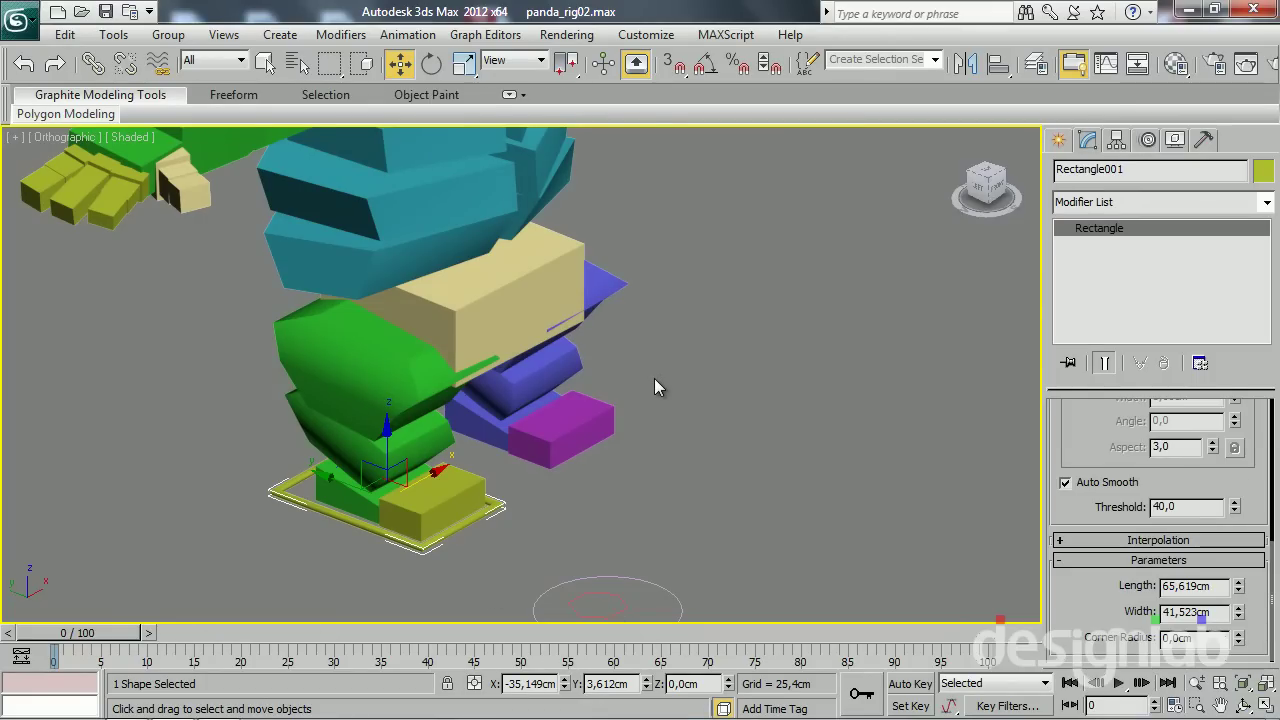
middle_click_drag(423, 260, 419, 468, "alt")
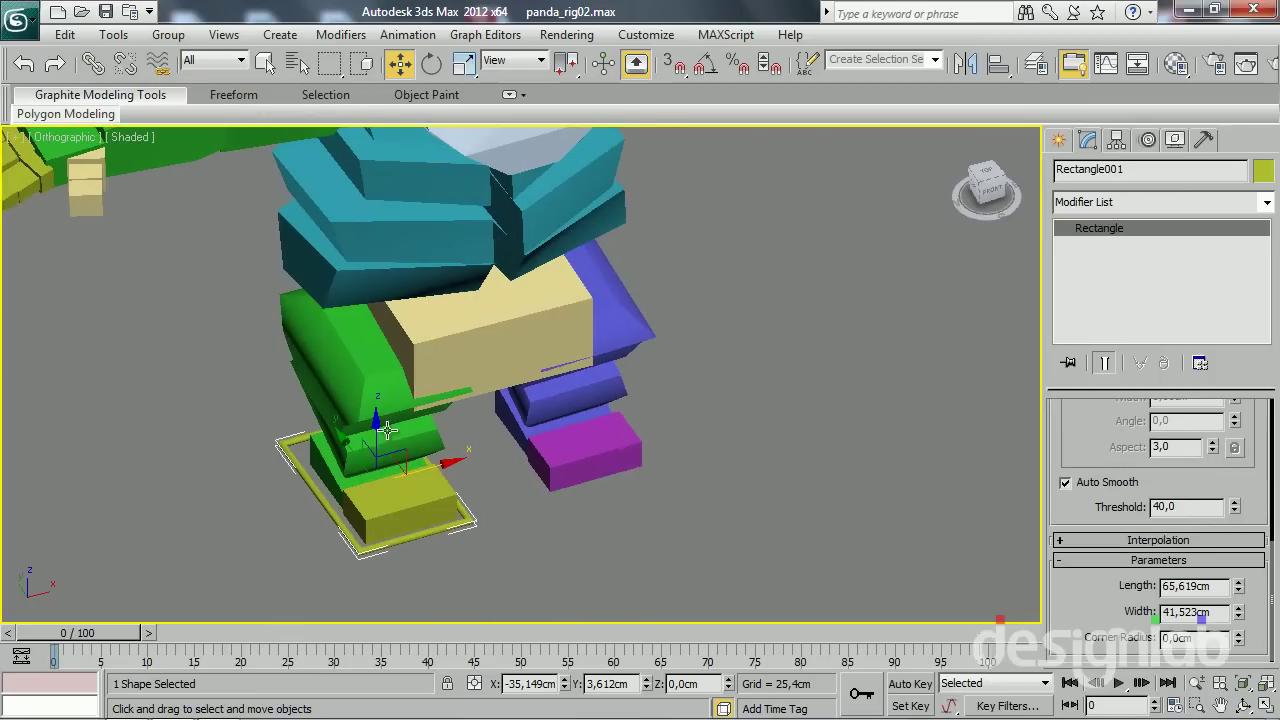
Rename the foot rectangle, then clone it as a Copy named 'ctrl pe esquerdo'
left_click(1150, 170)
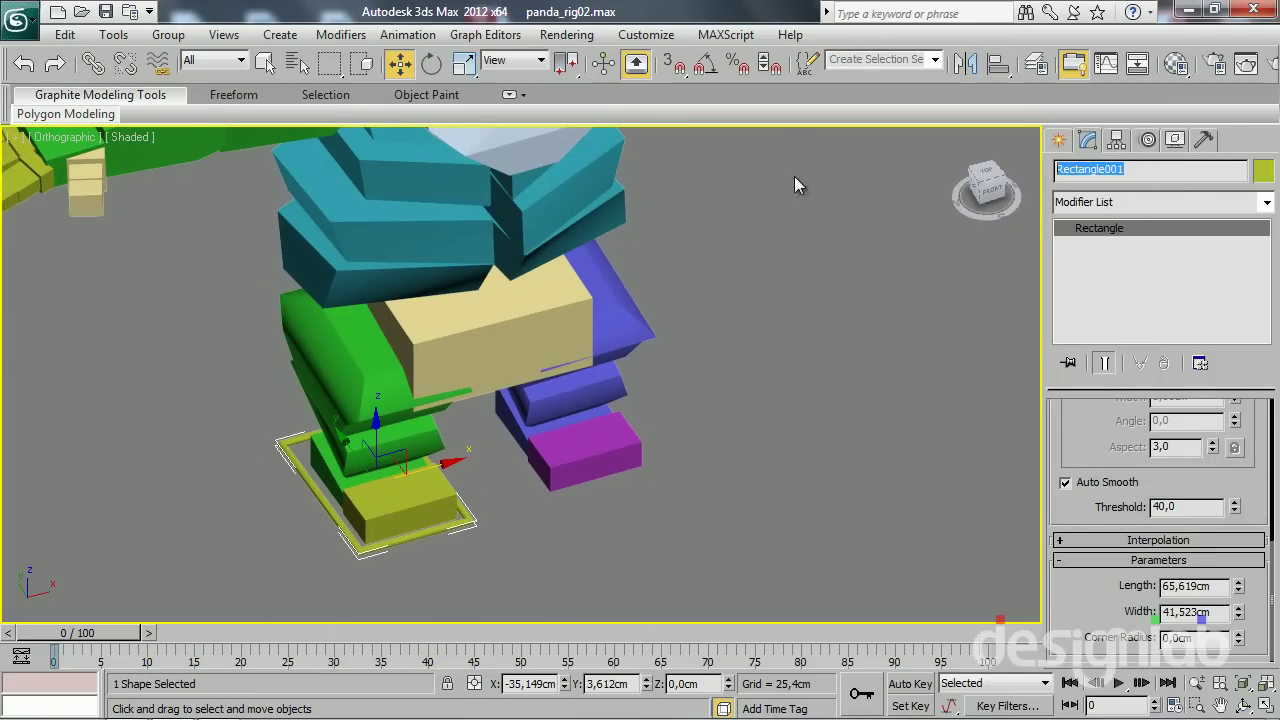
type("ctrl pe direito")
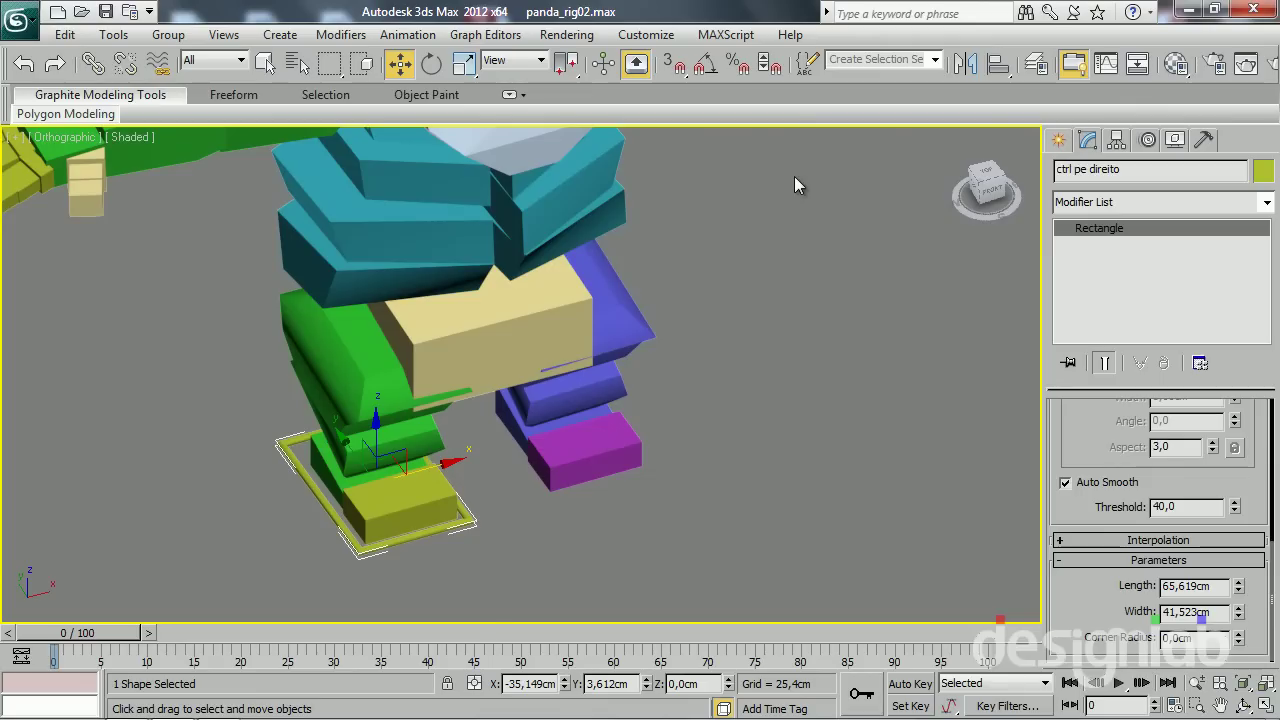
left_click_drag(480, 469, 668, 470, "shift")
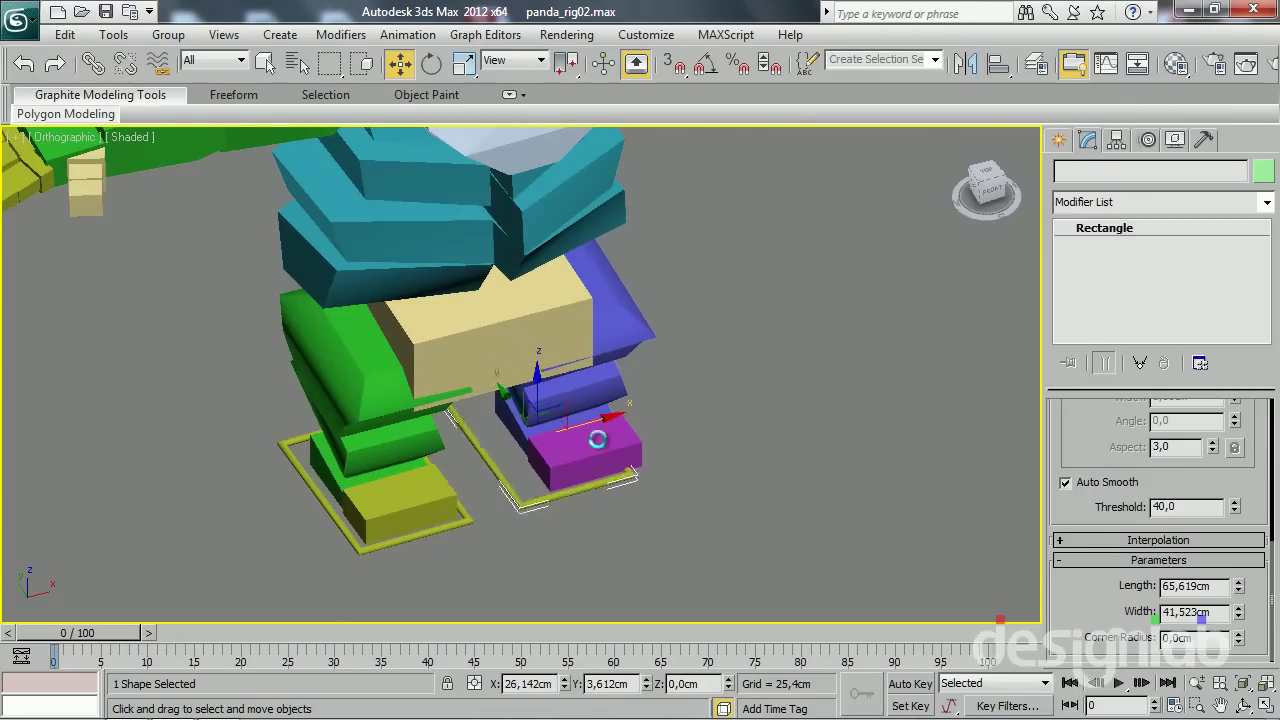
left_click(520, 291)
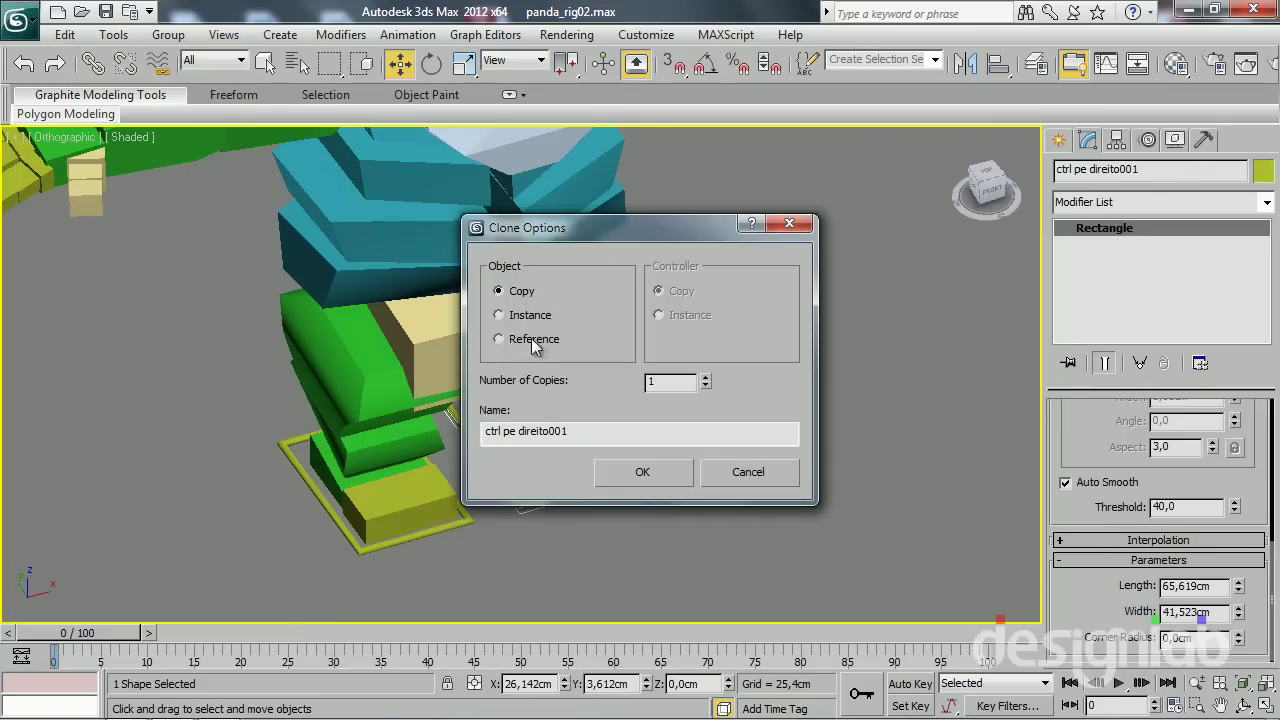
double_click(549, 430)
key("BackSpace")
type("do")
key("Return")
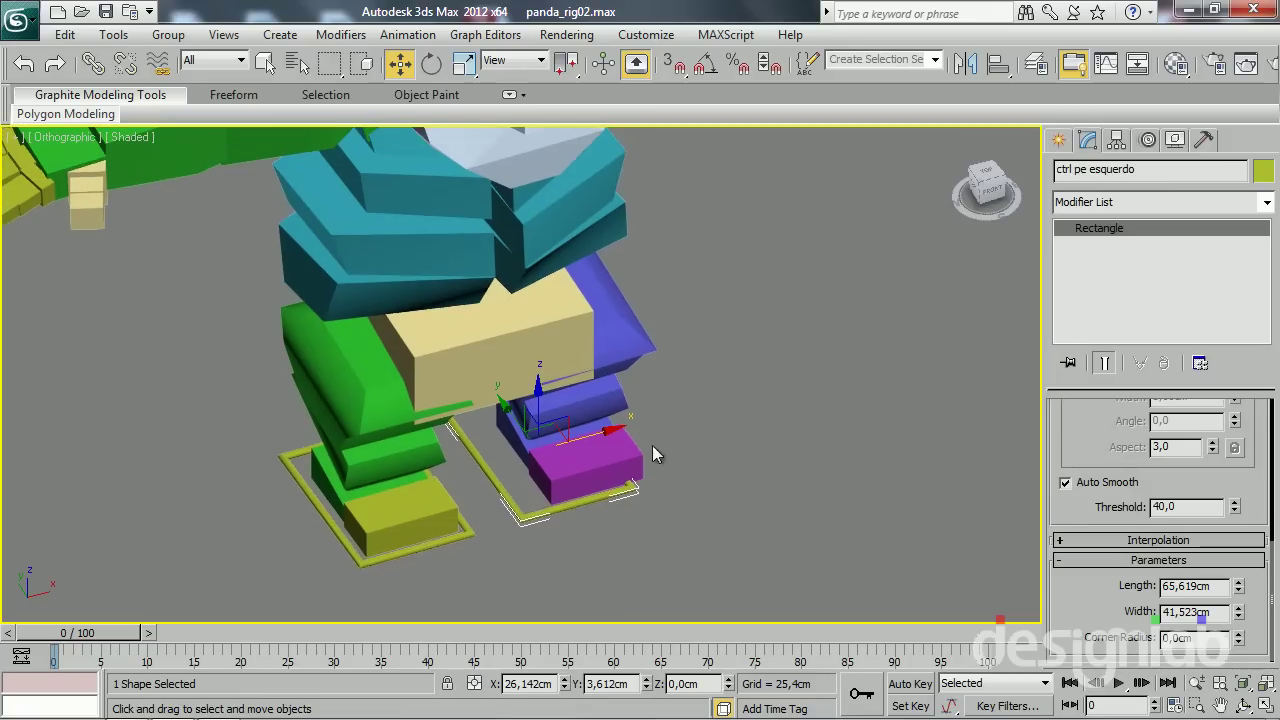
Align ctrl pe esquerdo on X to Bip001 L Foot001, placing it at X 35,149cm
key("alt+a")
left_click(525, 450)
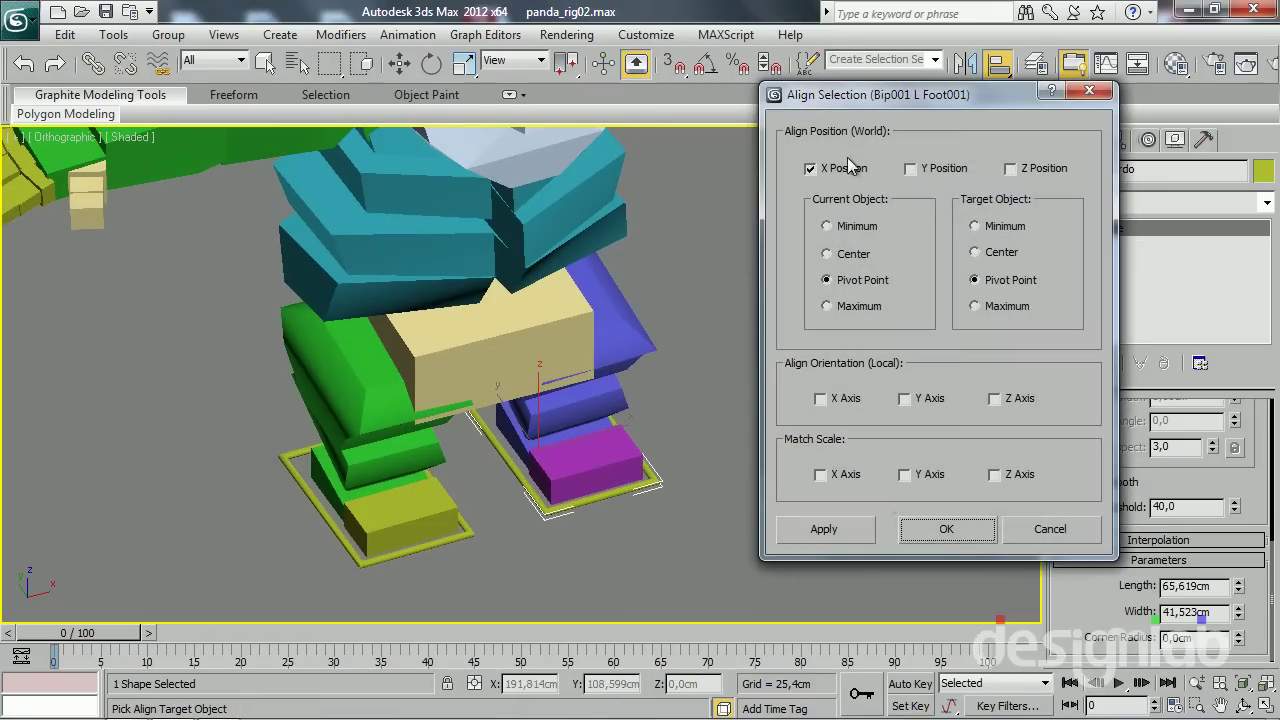
left_click(946, 529)
Colour the left foot control purple and check it under the left foot
left_click(1263, 170)
left_click(426, 421)
left_click(774, 502)
mouse_move(809, 514)
middle_mouse_down("alt")
mouse_move(606, 509)
mouse_move(557, 480)
mouse_move(595, 474)
mouse_move(620, 440)
mouse_move(643, 466)
mouse_move(847, 463)
middle_mouse_up("alt")
scroll(722, 500, "down", 2)
scroll(726, 537, "down", 3)
mouse_move(726, 537)
middle_mouse_down("alt")
mouse_move(686, 508)
mouse_move(655, 520)
mouse_move(692, 506)
middle_mouse_up("alt")
scroll(677, 433, "up", 3)
scroll(653, 418, "up", 3)
mouse_move(653, 418)
middle_mouse_down("alt")
mouse_move(549, 349)
mouse_move(593, 330)
mouse_move(657, 357)
mouse_move(526, 354)
mouse_move(518, 366)
middle_mouse_up("alt")
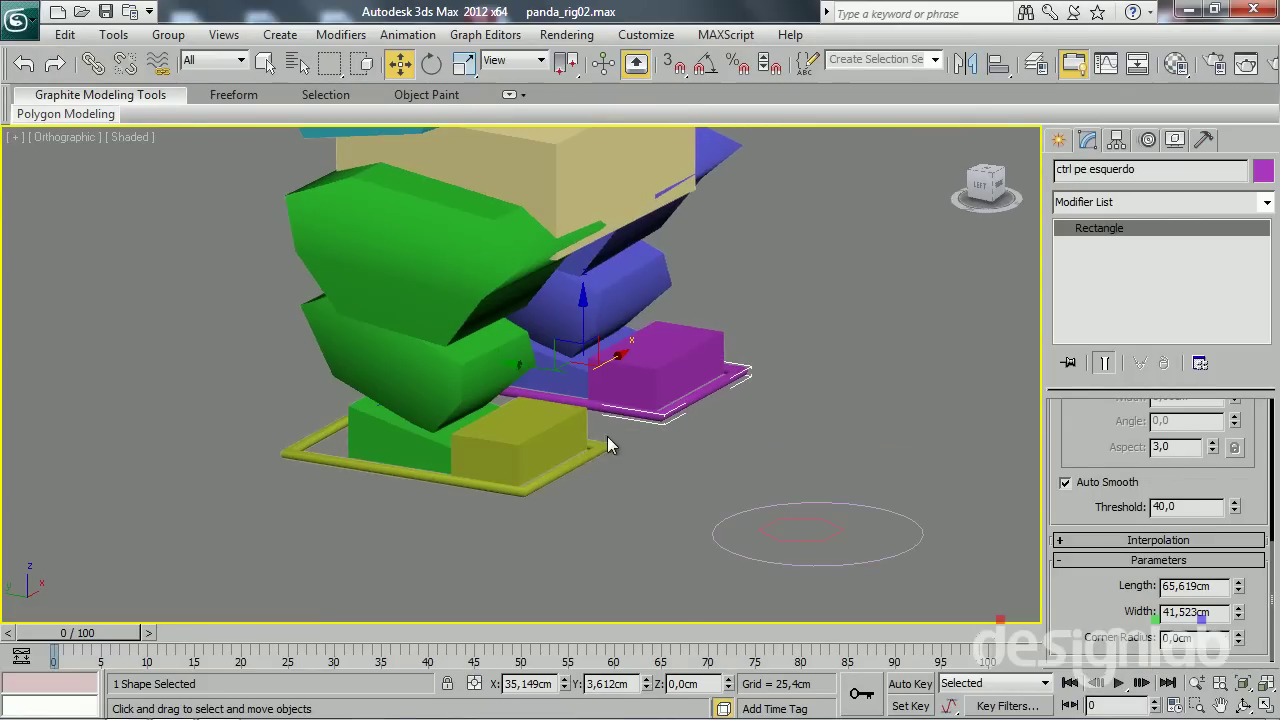
middle_click_drag(603, 437, 640, 503, "alt")
Select Circle001 near the feet and frame it in view
left_click(674, 549)
middle_click_drag(674, 549, 651, 423)
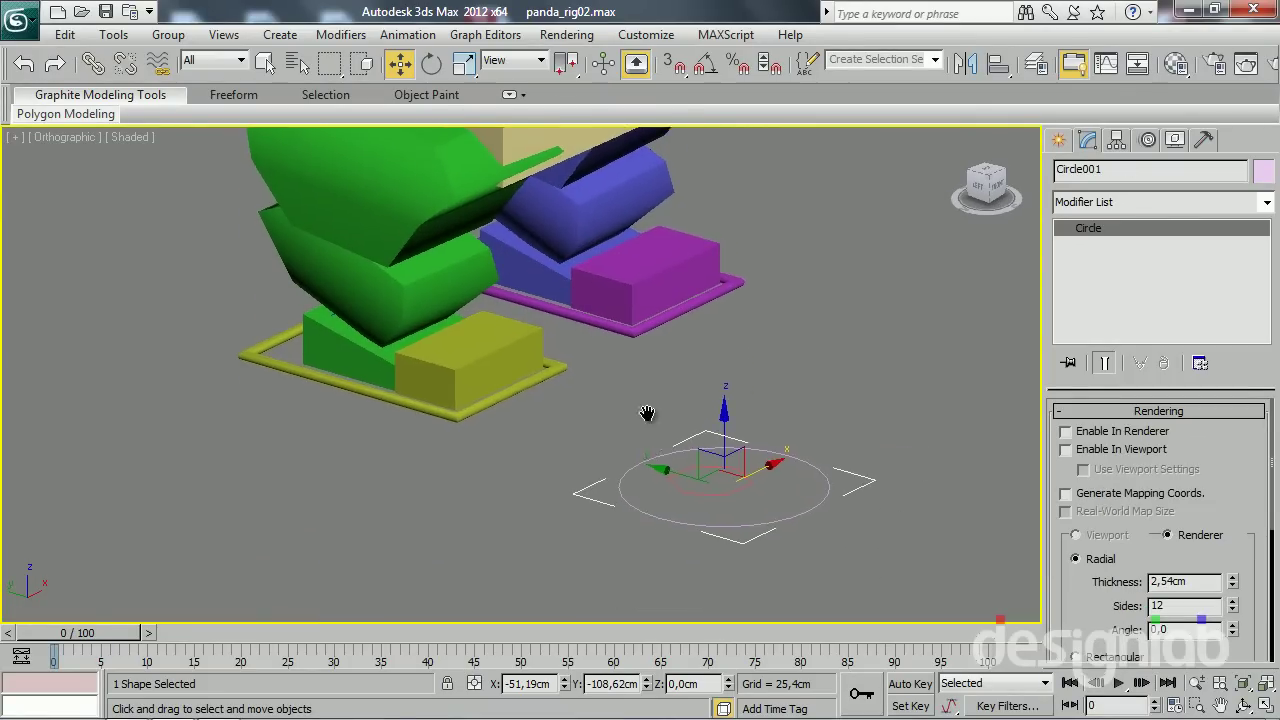
scroll(645, 430, "down", 3)
scroll(631, 456, "up", 3)
scroll(645, 447, "up", 1)
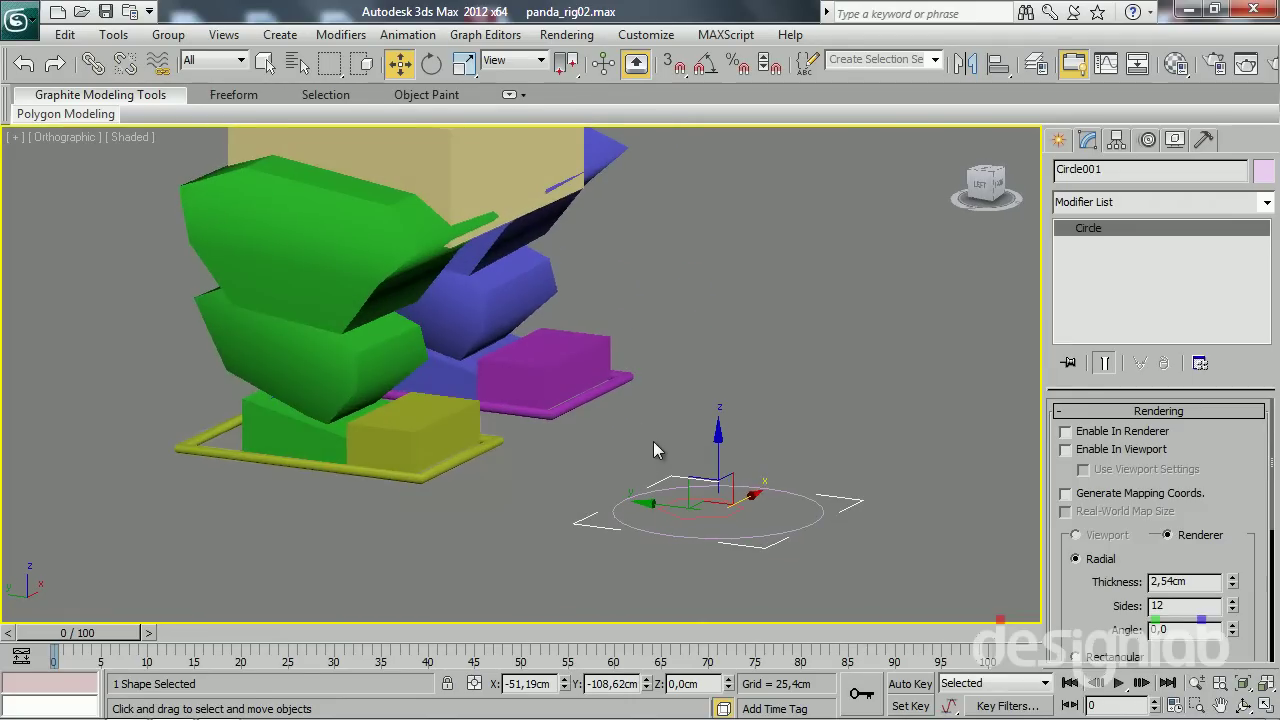
scroll(652, 441, "up", 1)
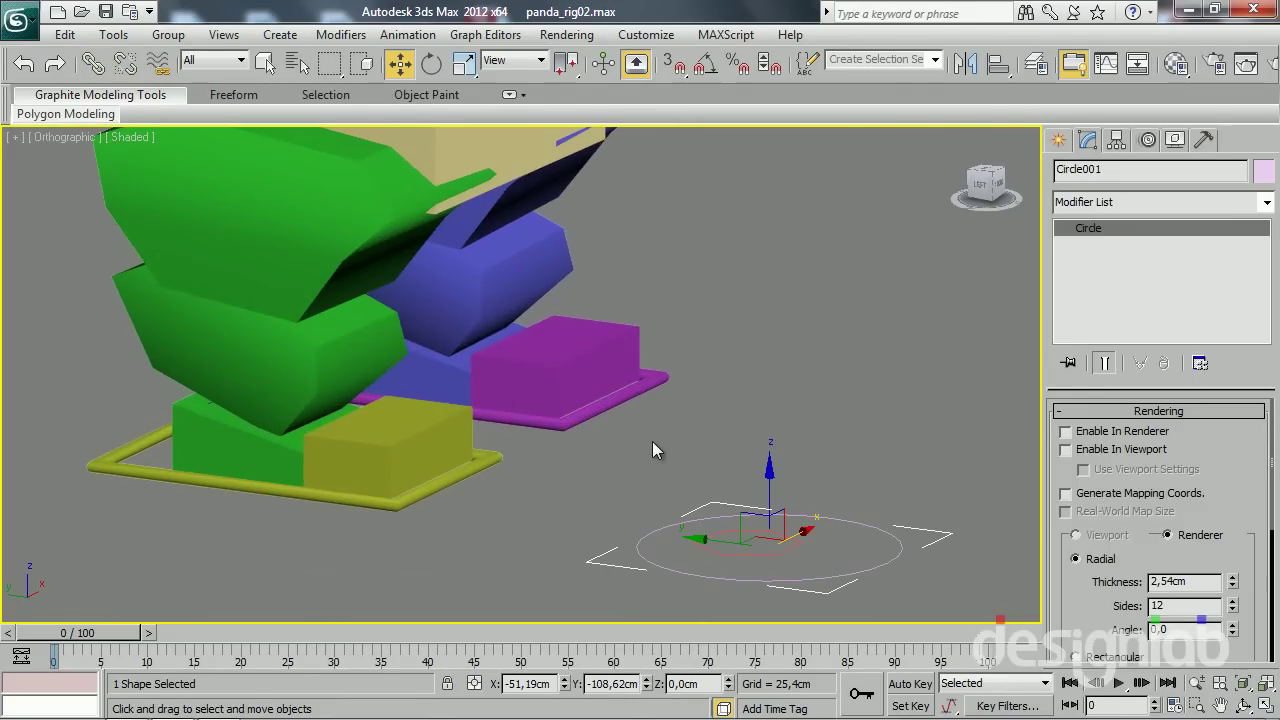
middle_click_drag(602, 469, 598, 457, "alt")
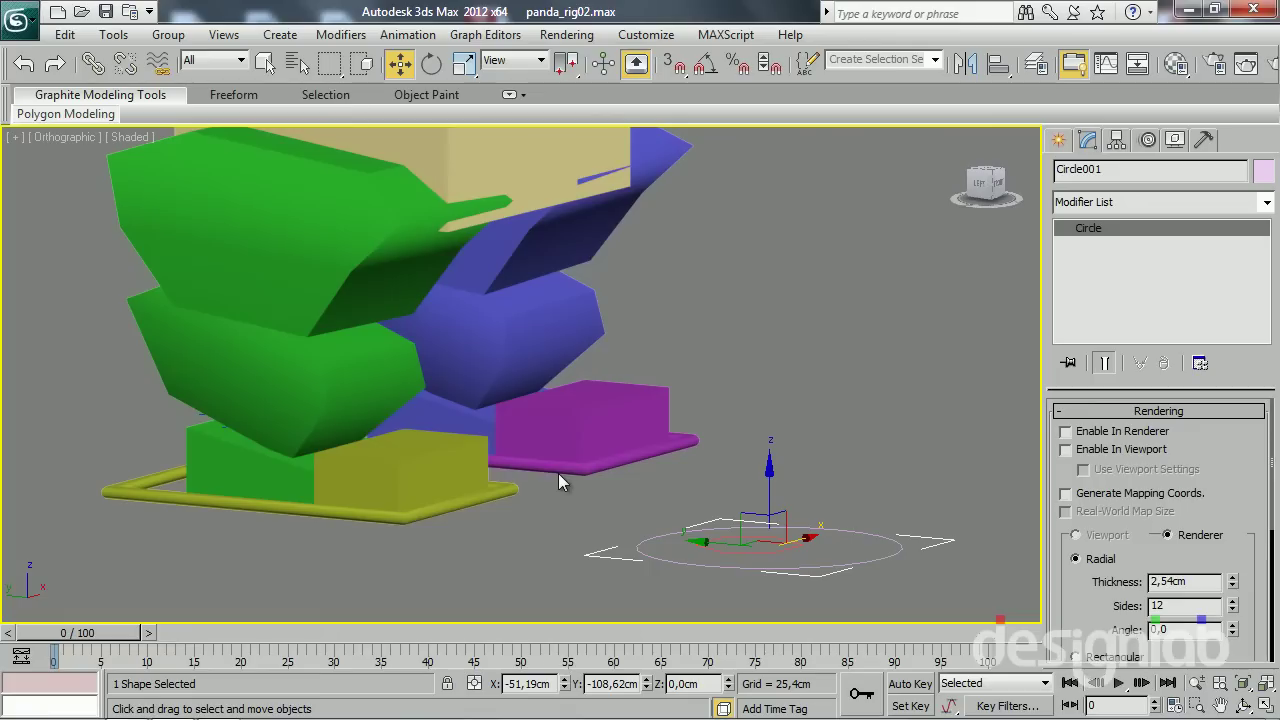
Align Circle001 to Bip001 R Foot001, matching X/Y/Z position and X/Y/Z orientation
key("alt+a")
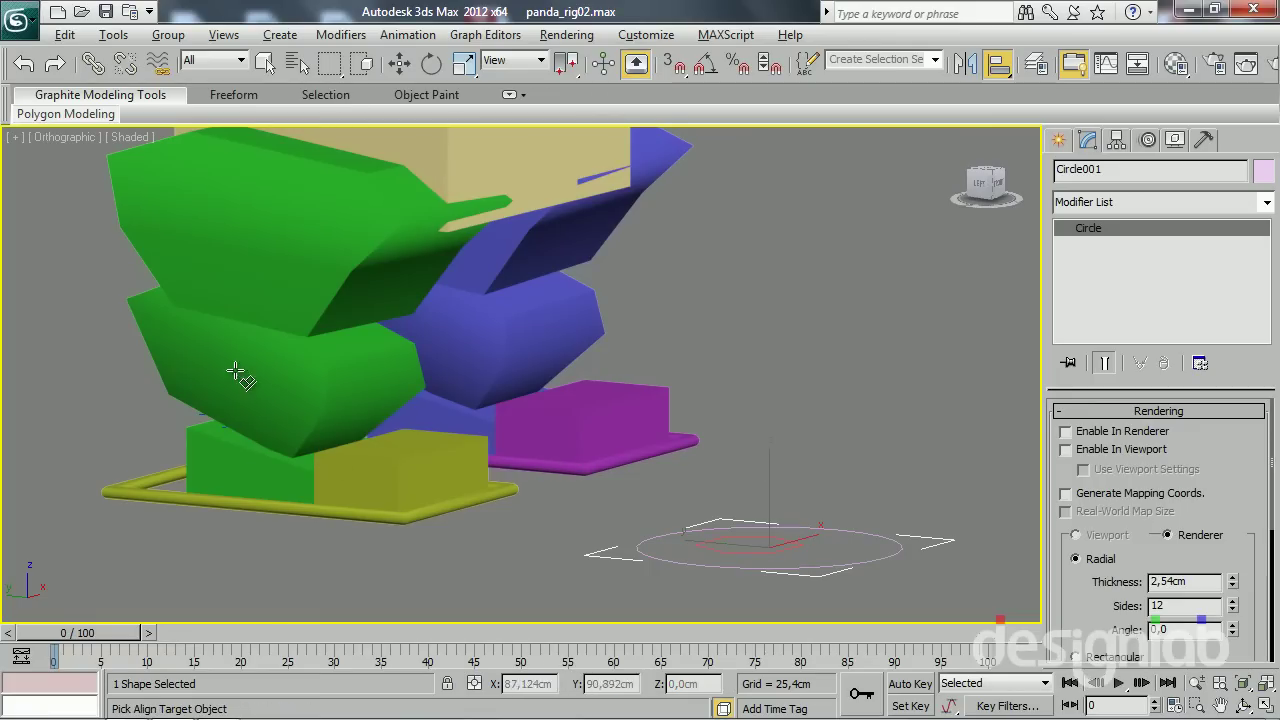
left_click(240, 463)
left_click(910, 169)
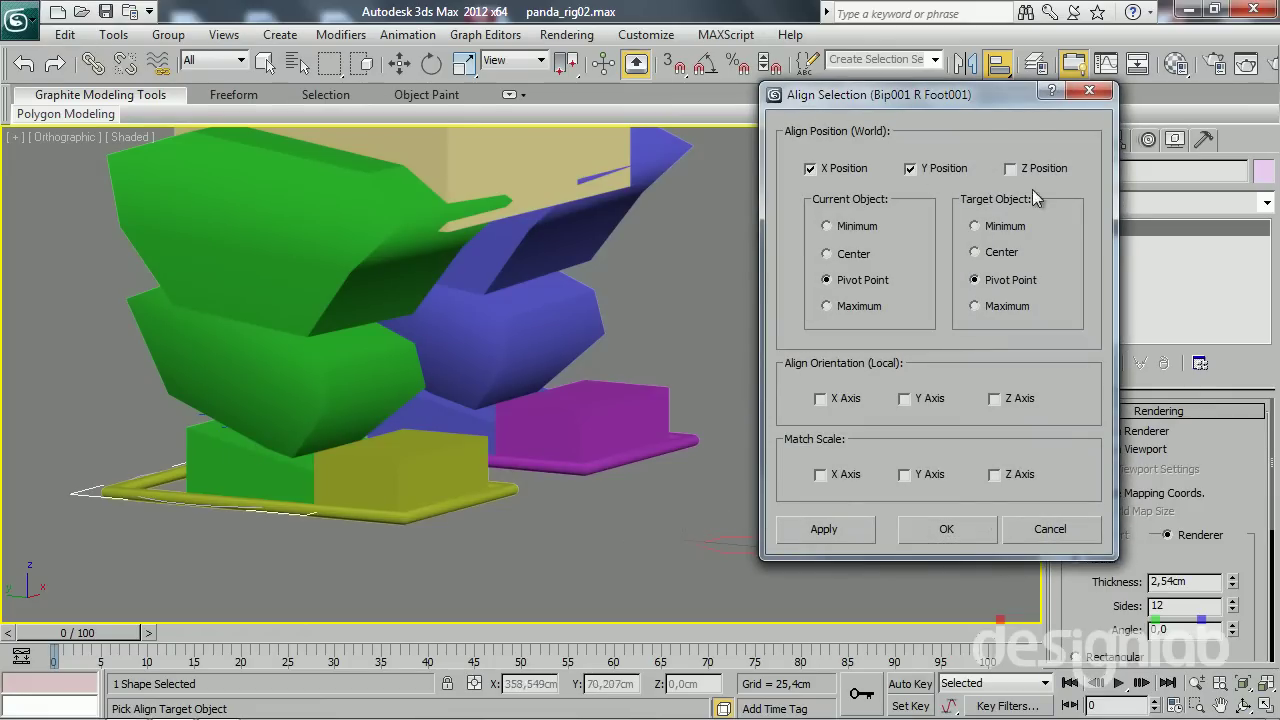
left_click(1010, 169)
left_click(841, 398)
left_click(917, 398)
left_click(1015, 398)
left_click(946, 527)
Reduce the circle's radius to 11,631cm and begin renaming it 'ctrl calca'
key("l")
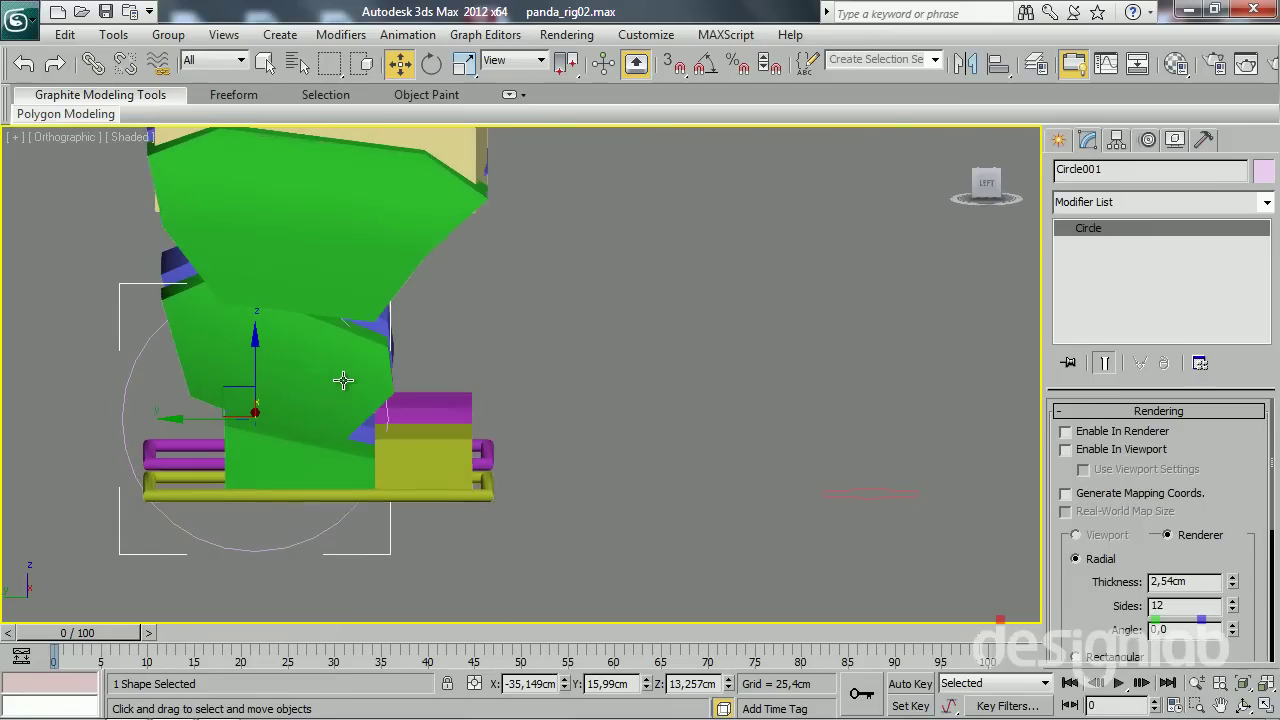
scroll(1229, 503, "down", 4)
scroll(1215, 505, "down", 1)
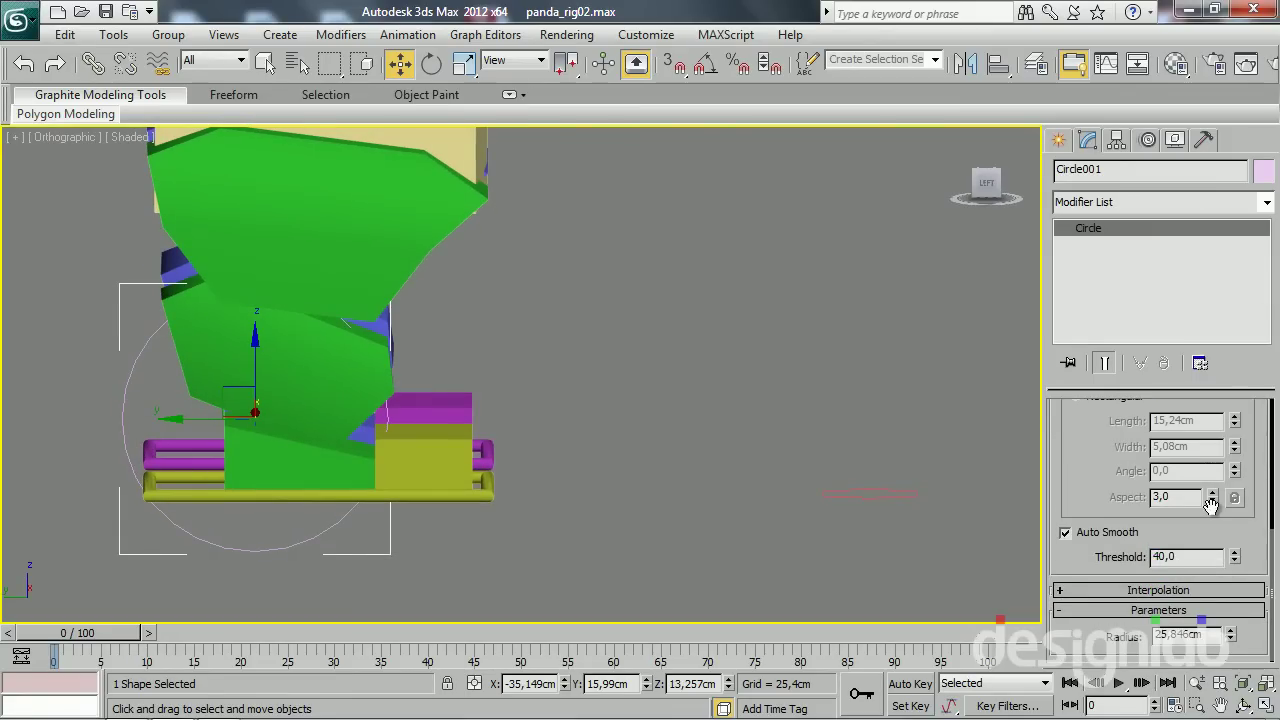
left_click_drag(1233, 646, 1241, 694)
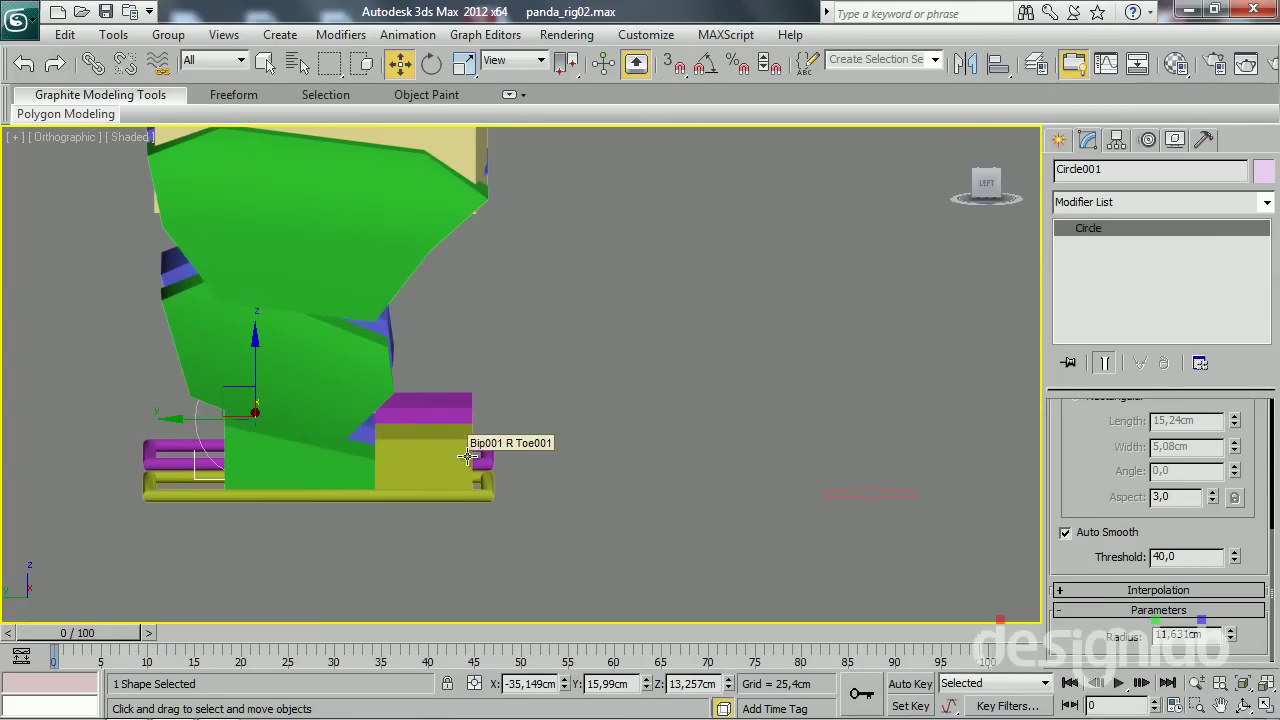
mouse_move(467, 457)
middle_mouse_down("alt")
mouse_move(614, 457)
mouse_move(412, 467)
mouse_move(450, 465)
middle_mouse_up("alt")
left_click(1128, 170)
type("ctrl calca")
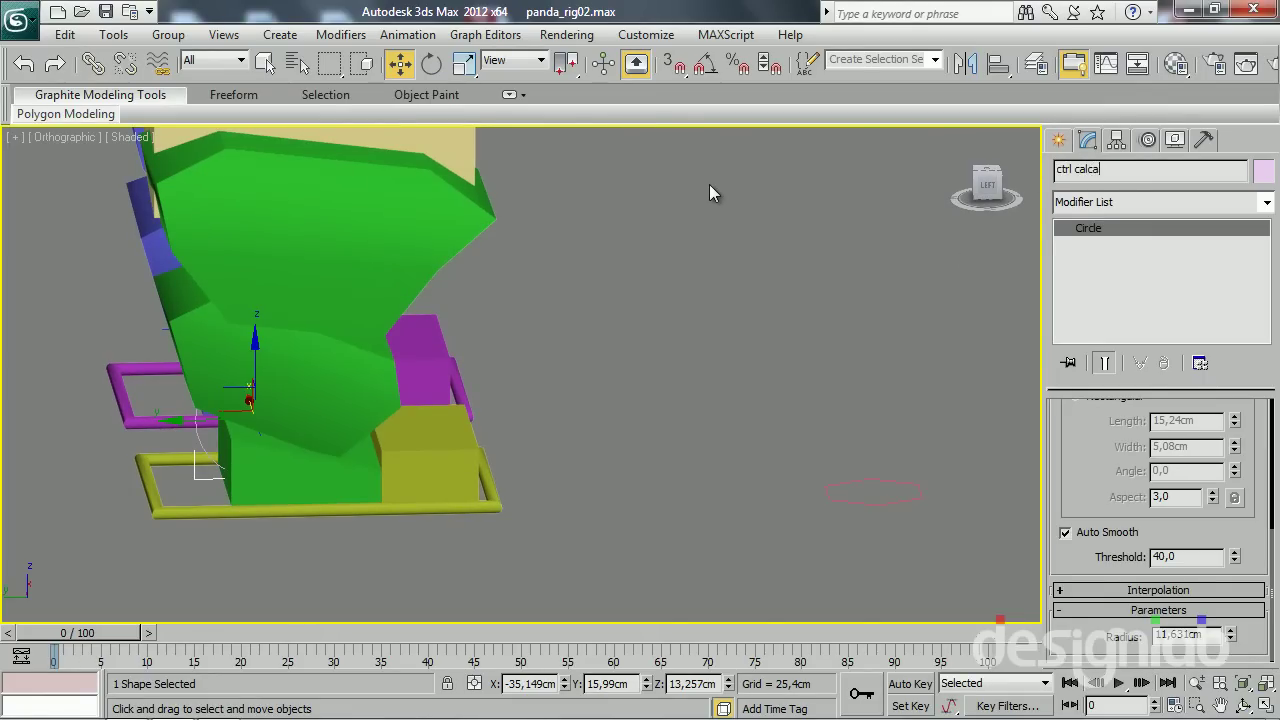
Clone the heel circle as a copy named 'ctrl calcanhar esq'
middle_click_drag(110, 385, 363, 369, "alt")
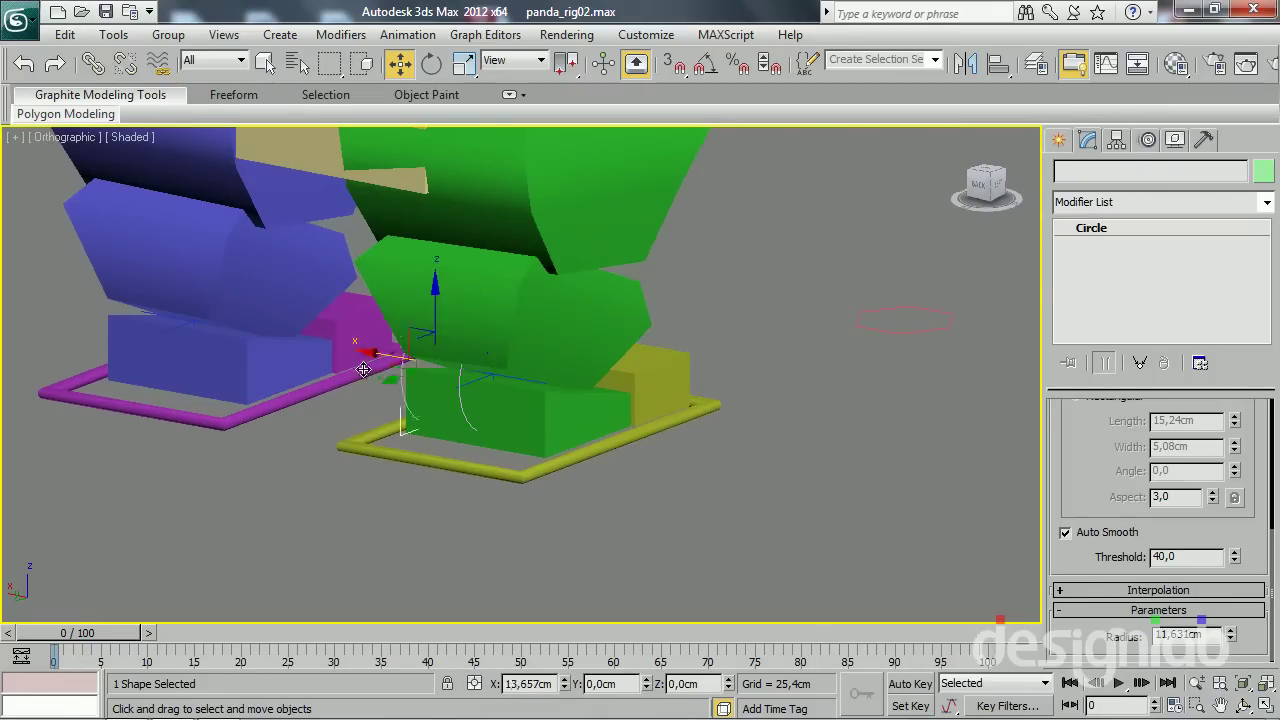
left_click_drag(363, 369, 265, 351, "shift")
double_click(565, 434)
key("BackSpace")
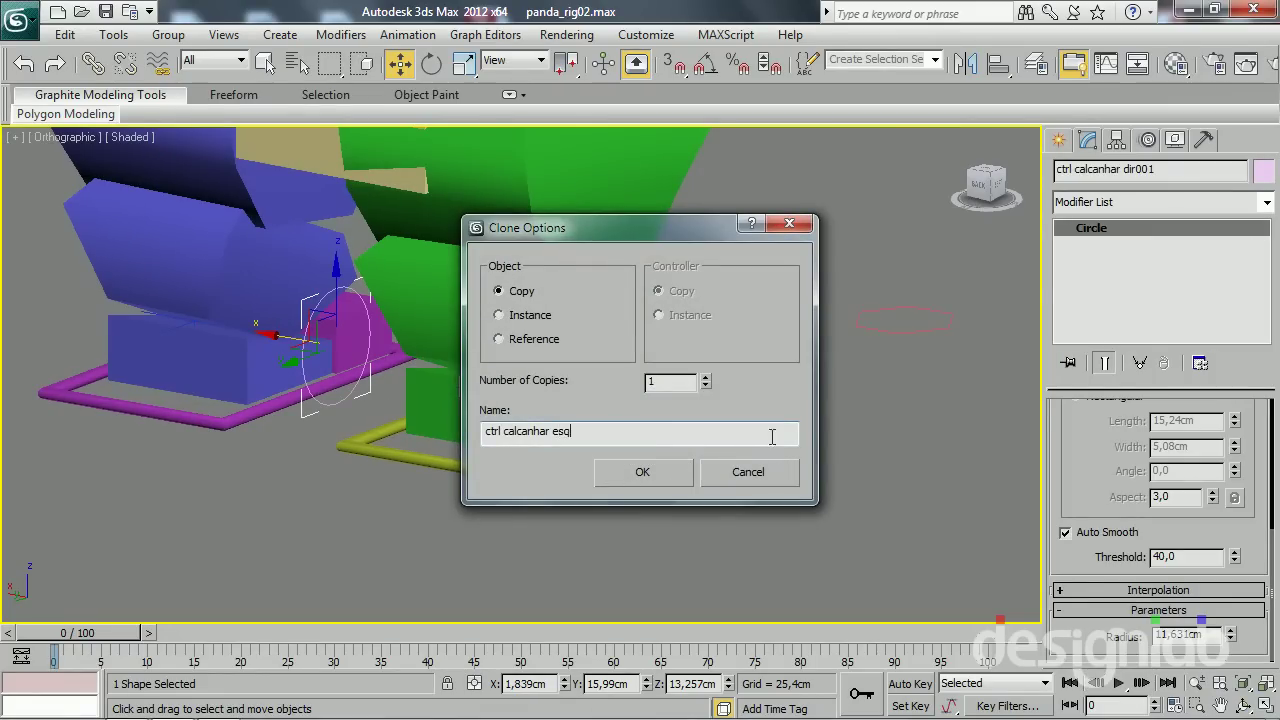
left_click(653, 470)
Align ctrl calcanhar esq to the left foot bone, at X 35,149cm
scroll(555, 462, "up", 3)
key("alt+a")
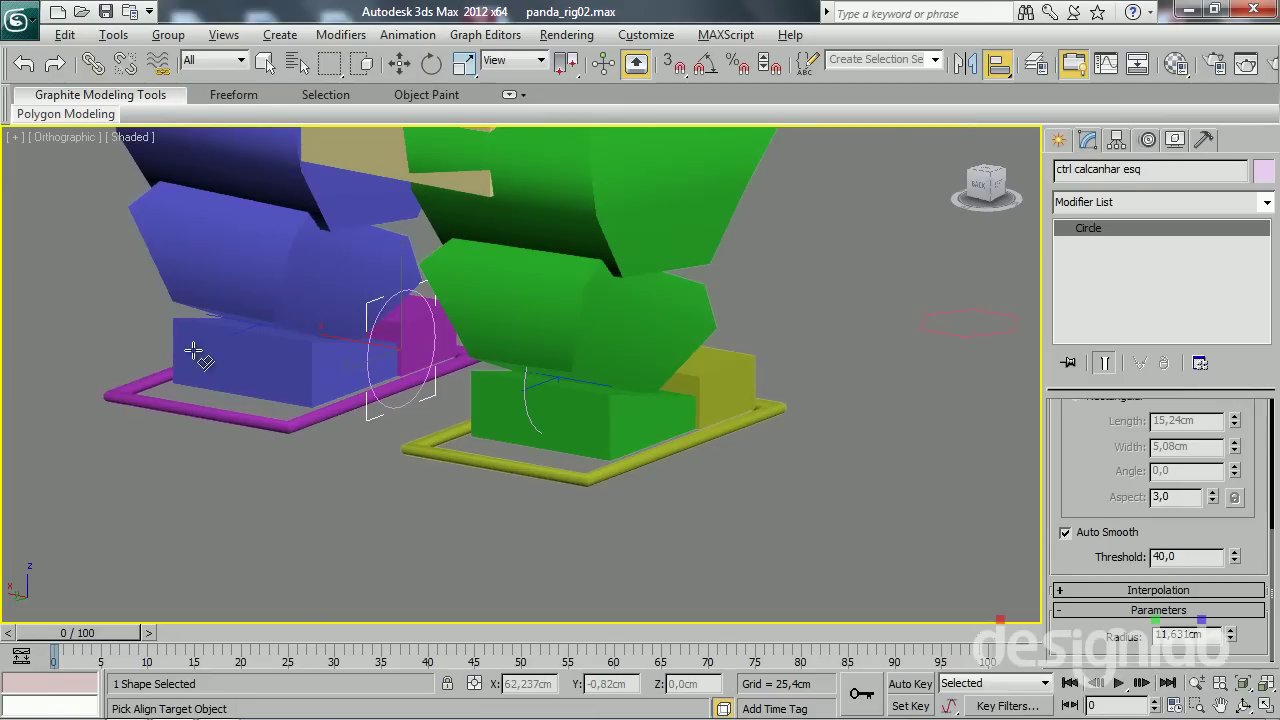
left_click(195, 355)
left_click(946, 529)
Select both heel circles and clone them as a pair
mouse_move(657, 443)
middle_mouse_down("alt")
mouse_move(409, 457)
mouse_move(420, 444)
mouse_move(282, 446)
middle_mouse_up("alt")
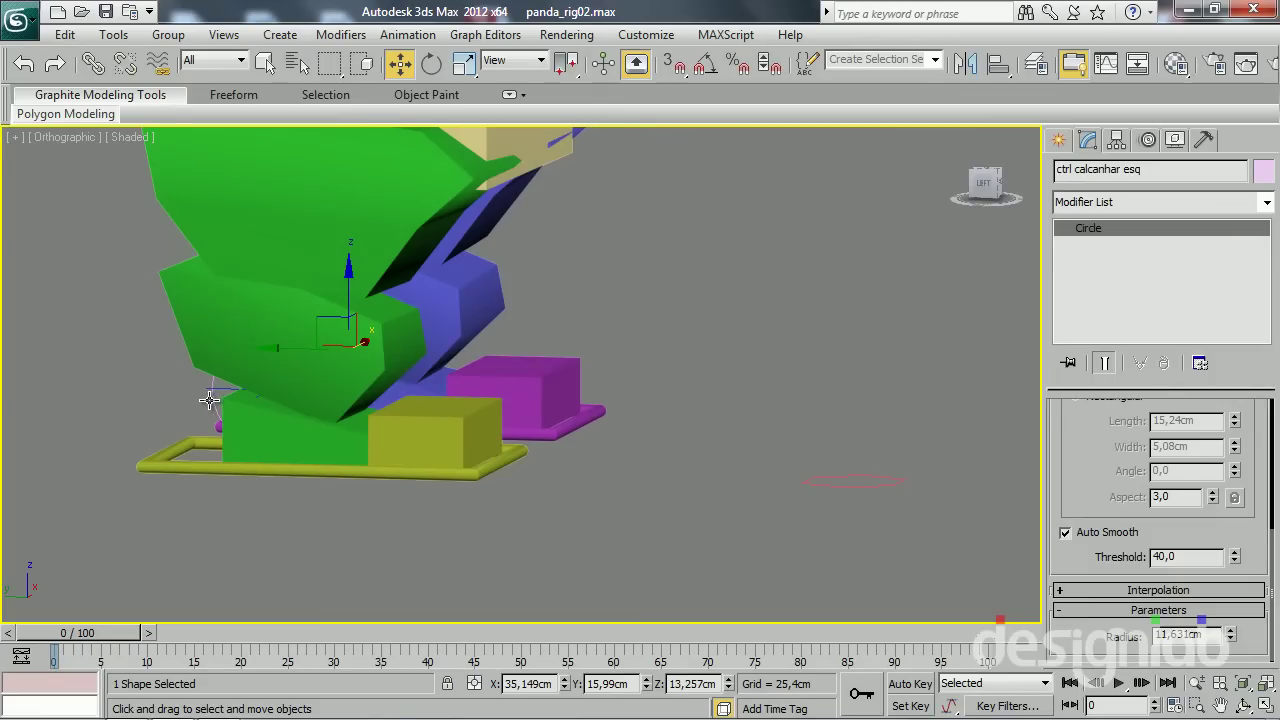
left_click(209, 400, "ctrl")
left_click_drag(246, 371, 645, 375, "shift")
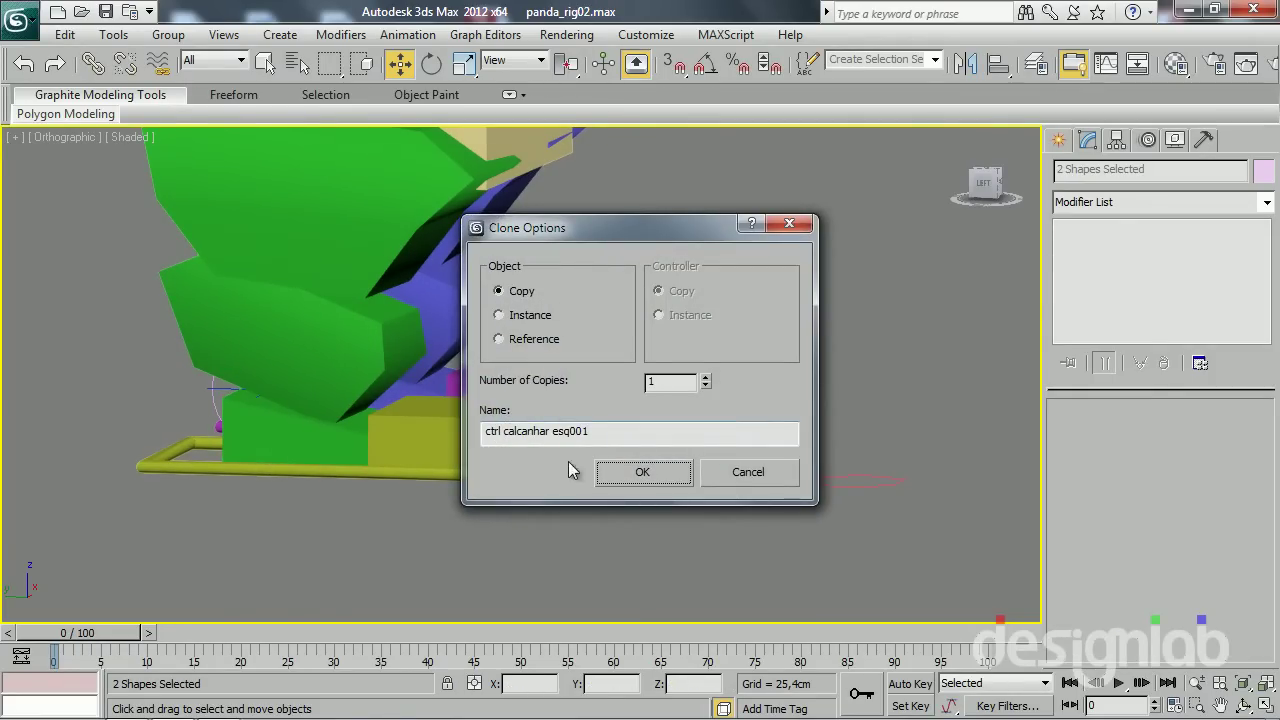
Name the copied circles as heel rotation controls, giving the left one 'ctrl rot calcanhar esq'
left_click_drag(503, 431, 693, 460)
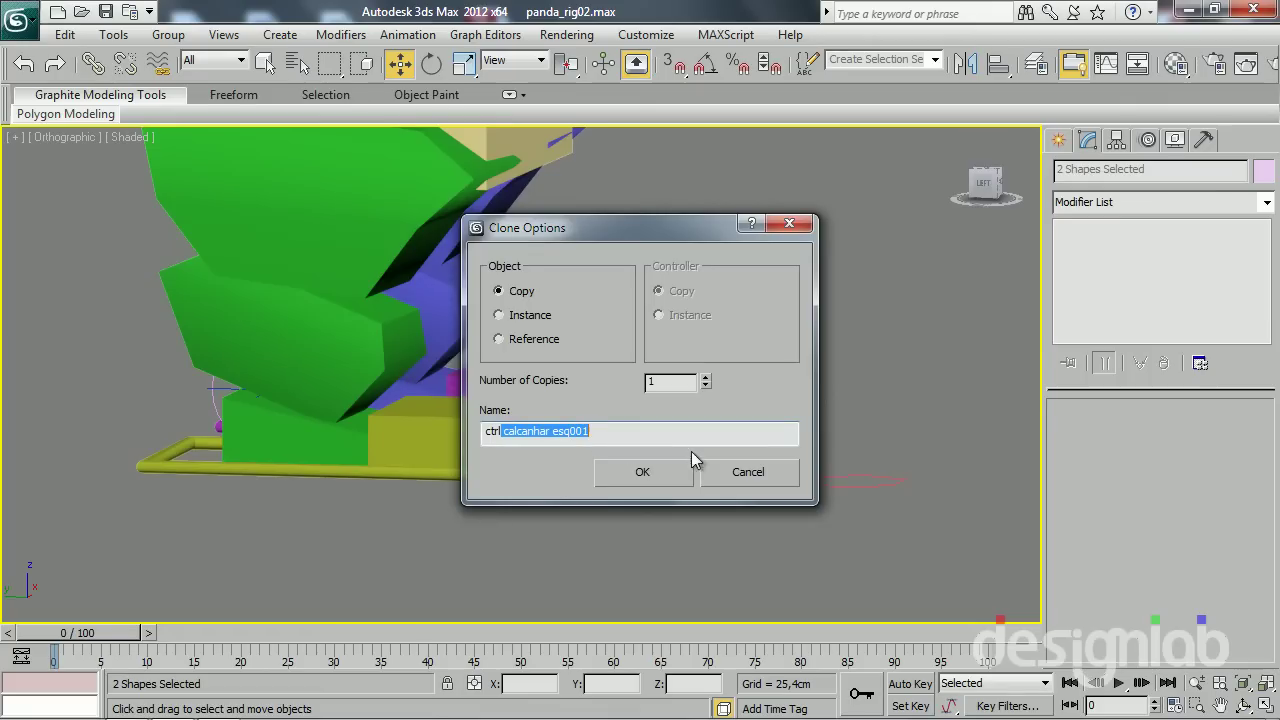
key("BackSpace")
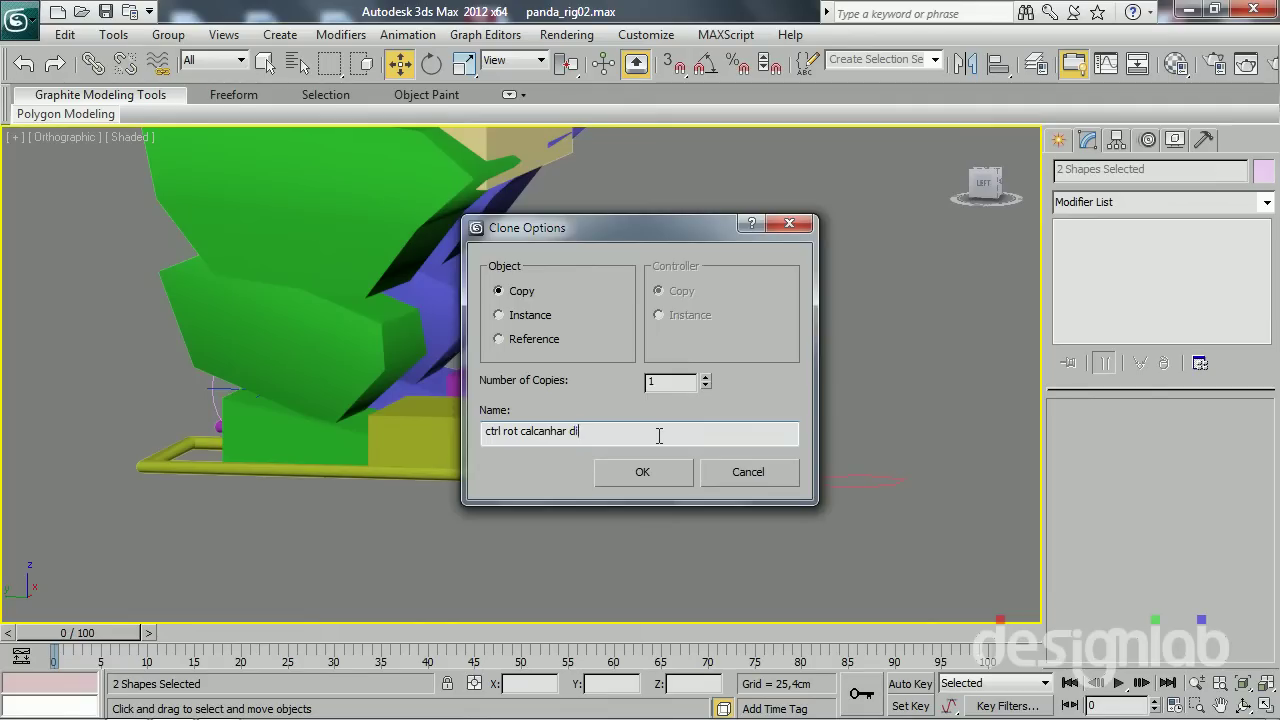
key("Return")
left_click(649, 494)
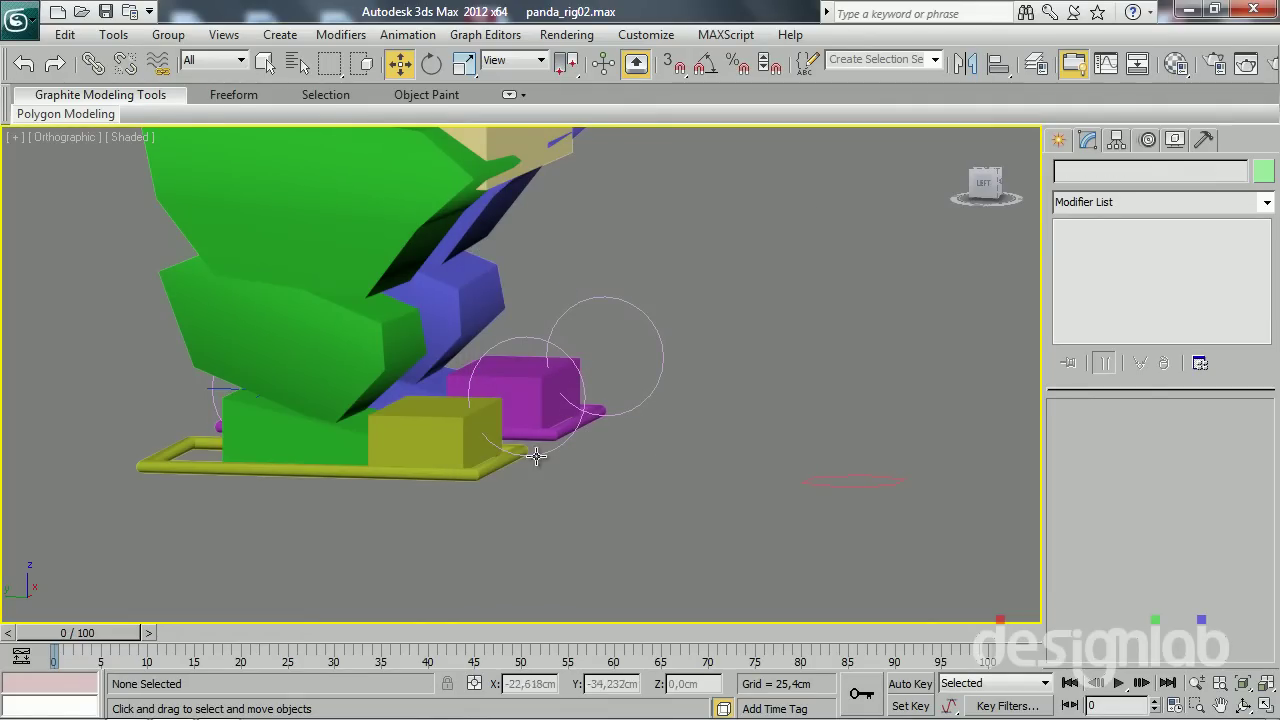
left_click(537, 456)
key("BackSpace")
key("BackSpace")
key("BackSpace")
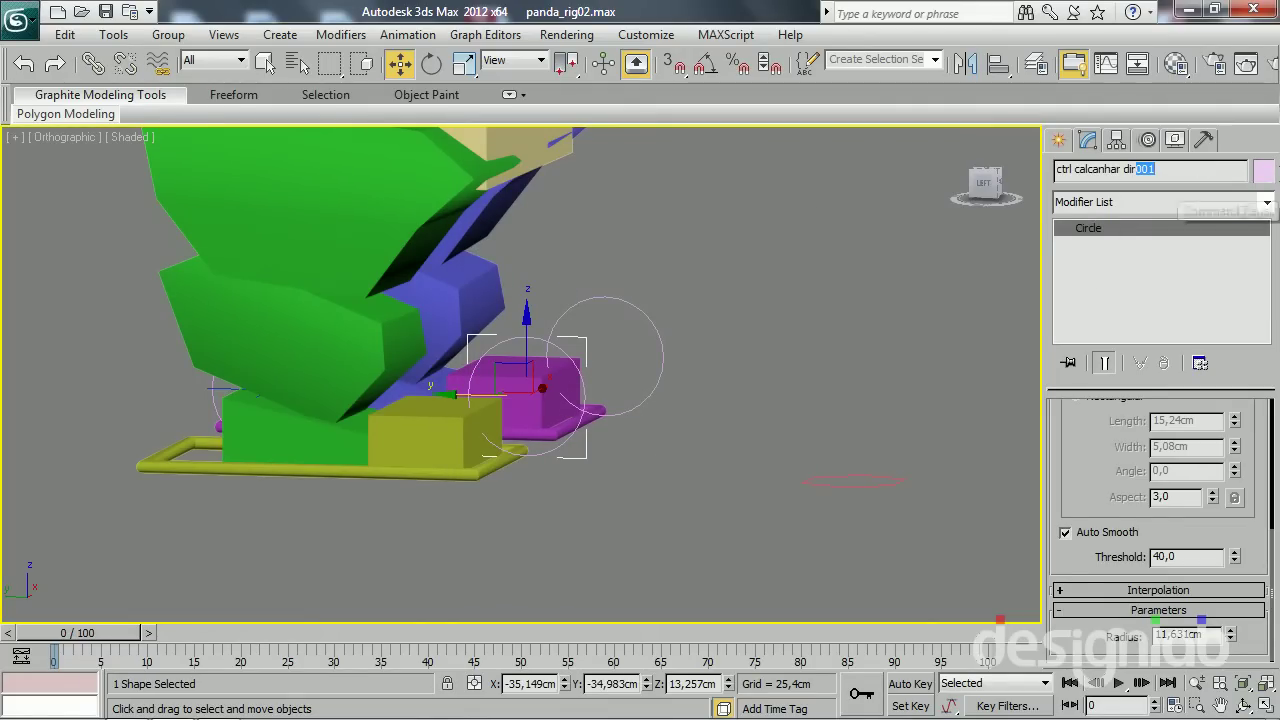
left_click(643, 318)
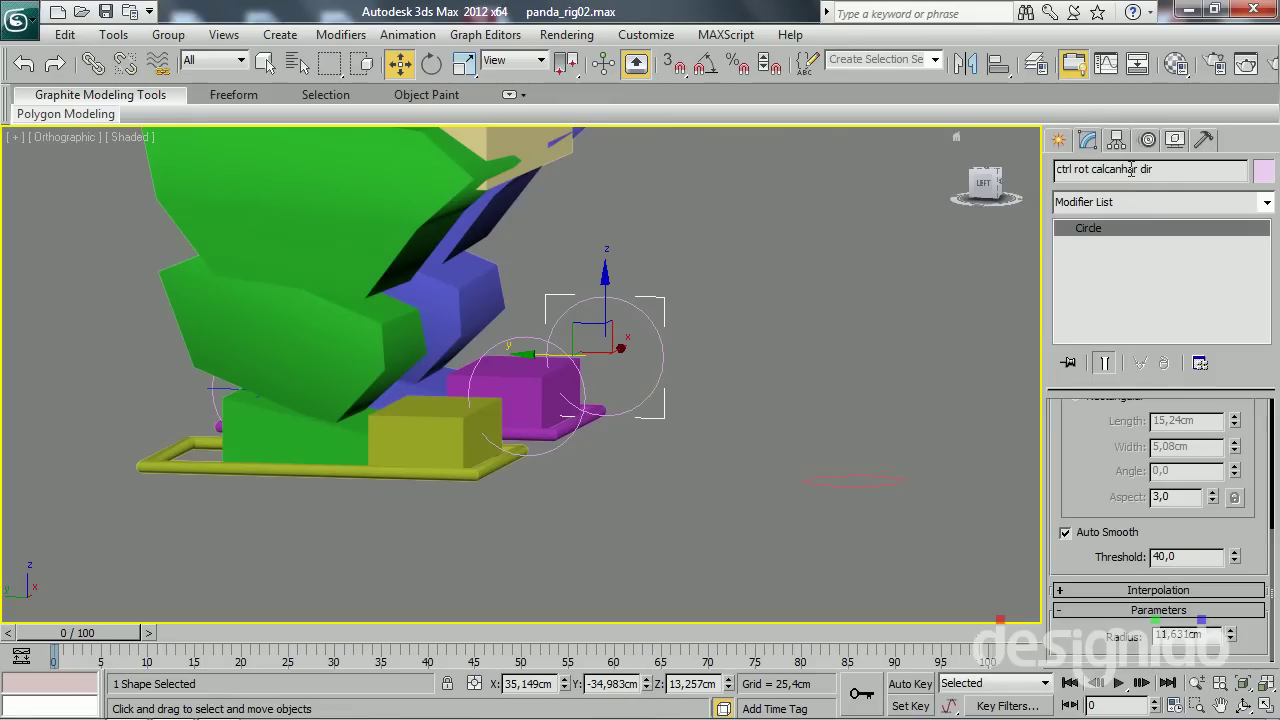
type("esq")
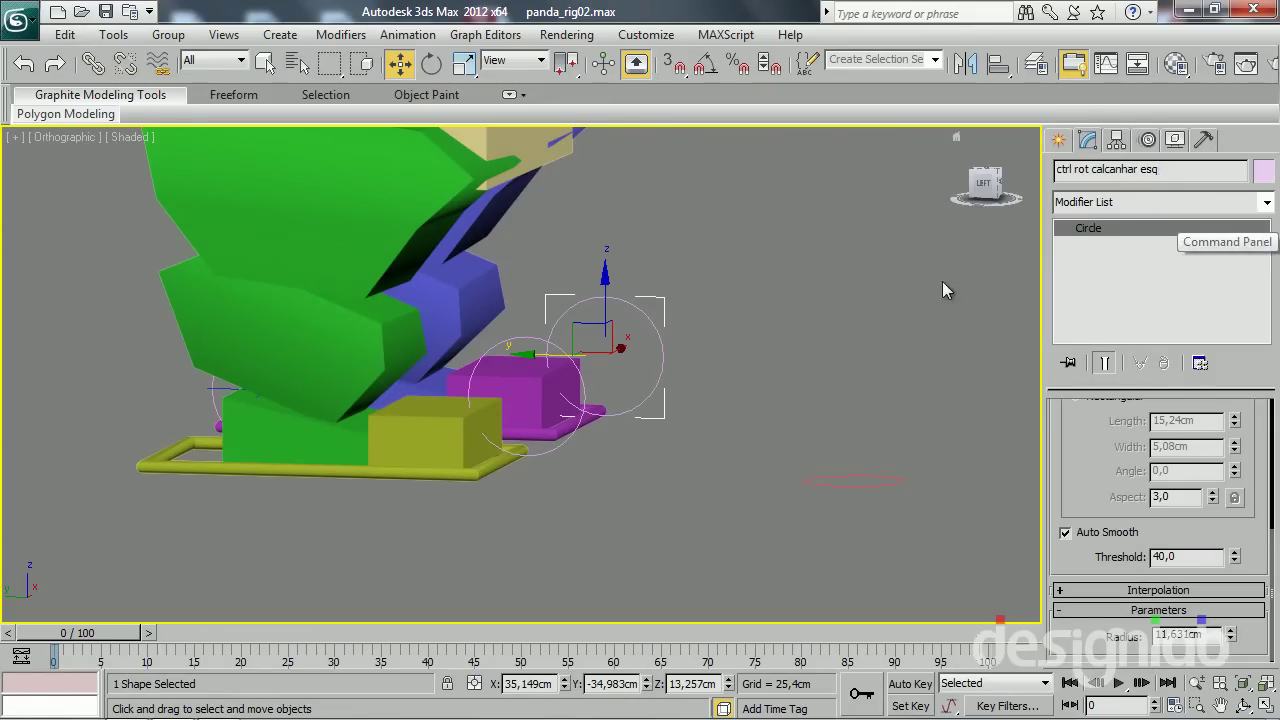
Align the right rotation circle to the right toe bone
left_click(549, 448)
middle_click_drag(549, 448, 552, 521, "alt")
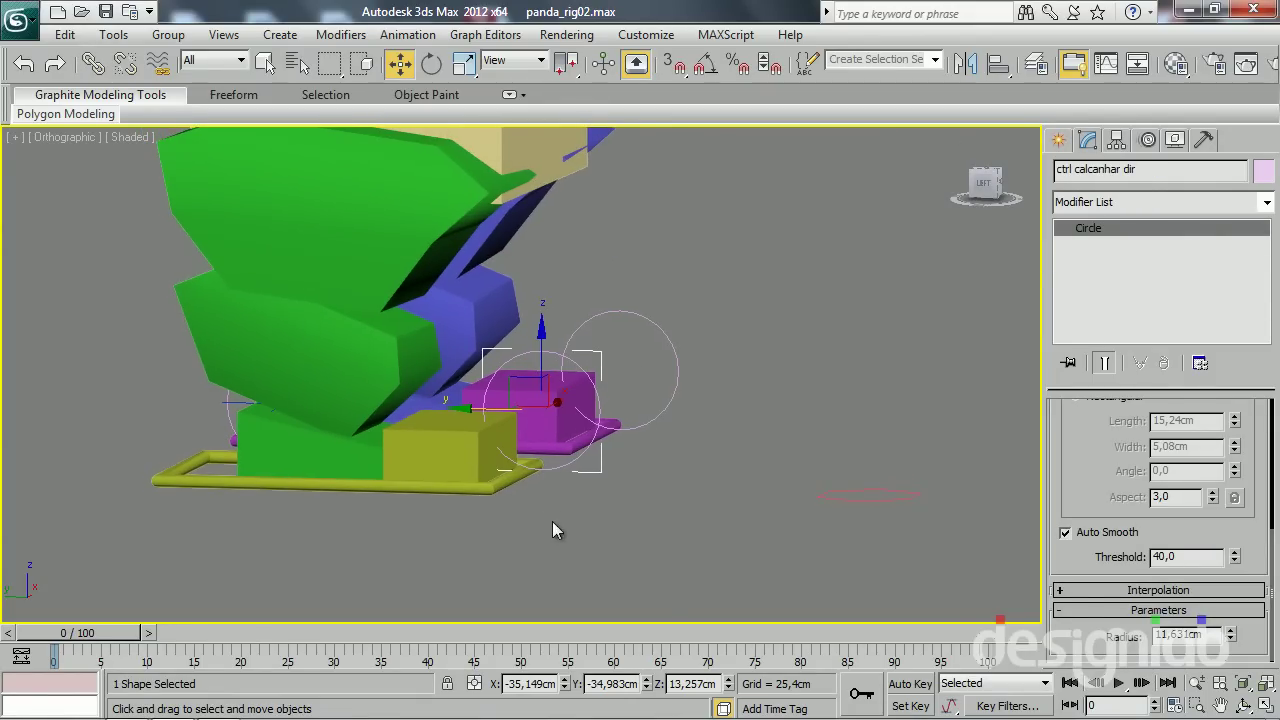
key("alt+a")
left_click(439, 448)
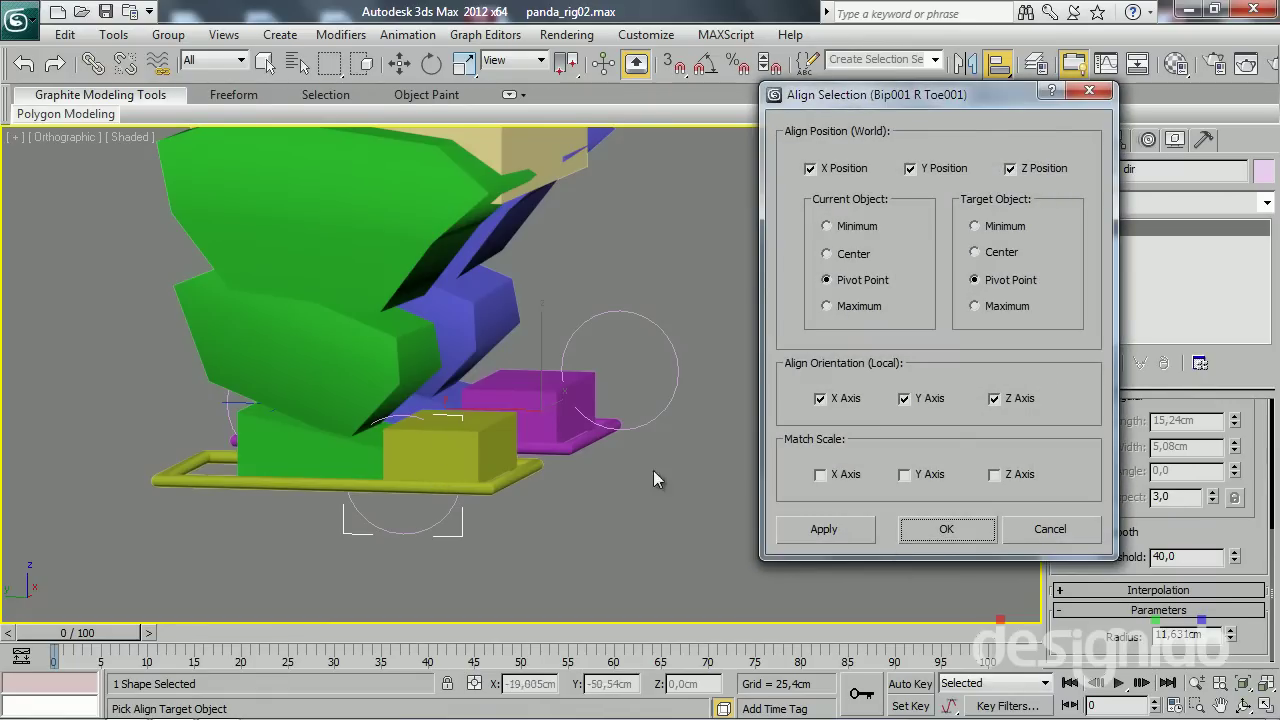
left_click(945, 531)
Align ctrl rot calcanhar esq to Bip001 L Toe001, then select the new NGon beside the feet
left_click(615, 432)
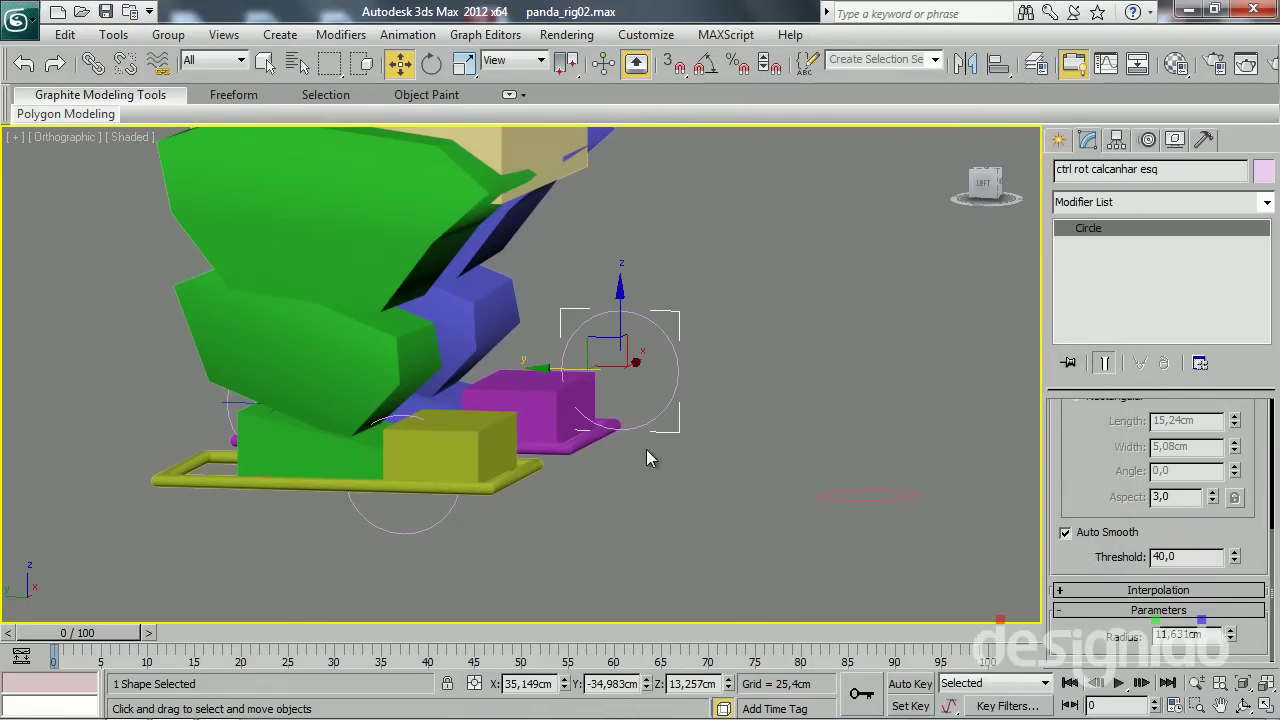
key("alt+a")
left_click(535, 397)
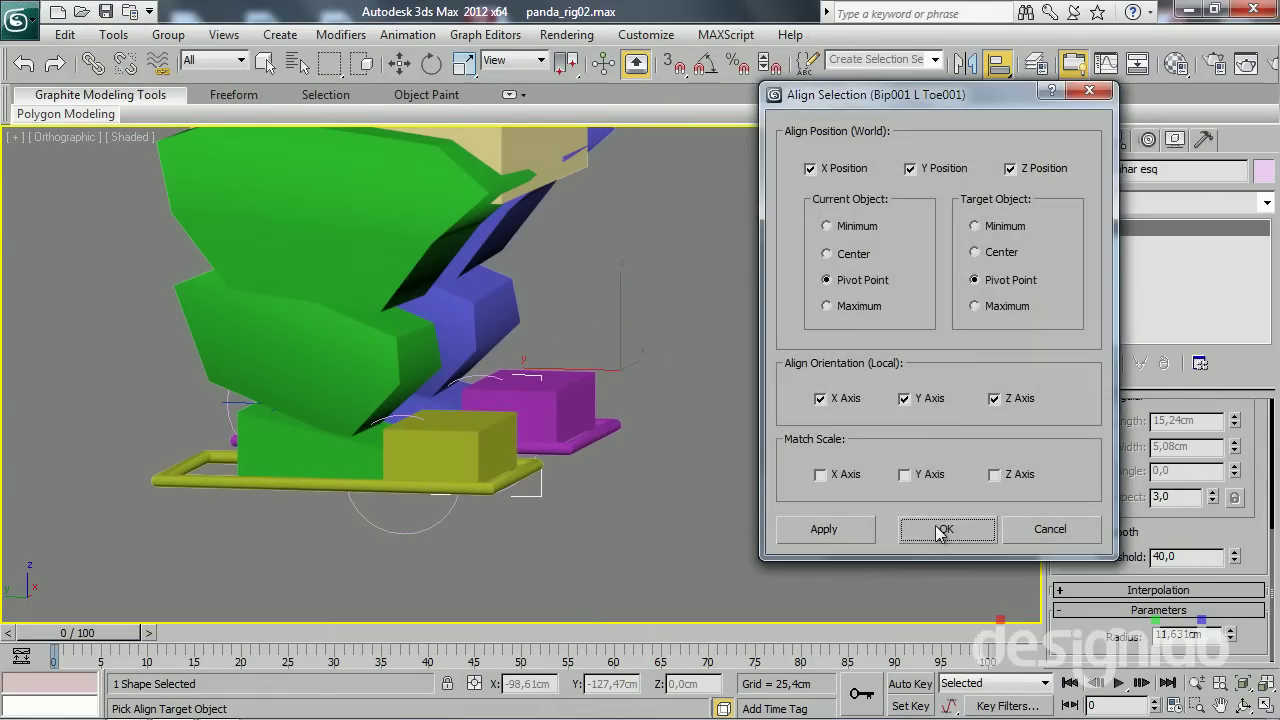
left_click(946, 529)
mouse_move(578, 544)
middle_mouse_down("alt")
mouse_move(494, 521)
mouse_move(591, 470)
middle_mouse_up("alt")
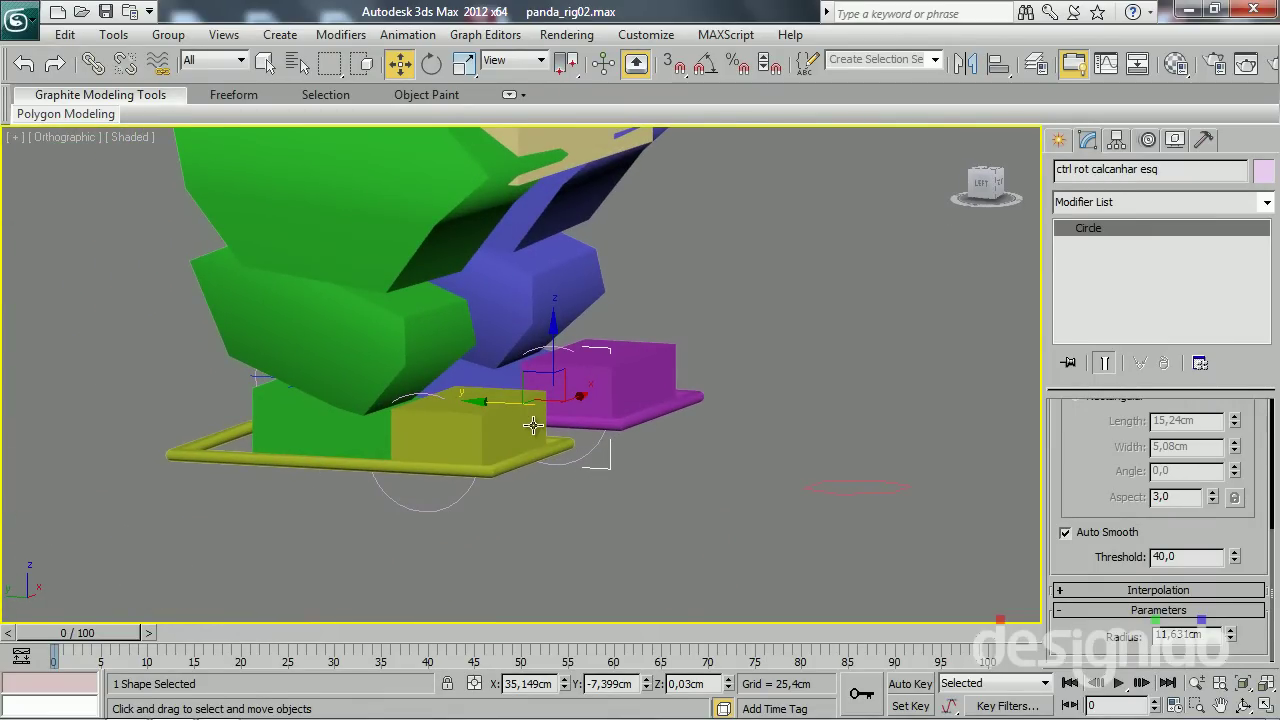
mouse_move(478, 432)
middle_mouse_down("alt")
mouse_move(430, 442)
mouse_move(449, 457)
mouse_move(536, 436)
mouse_move(439, 496)
middle_mouse_up("alt")
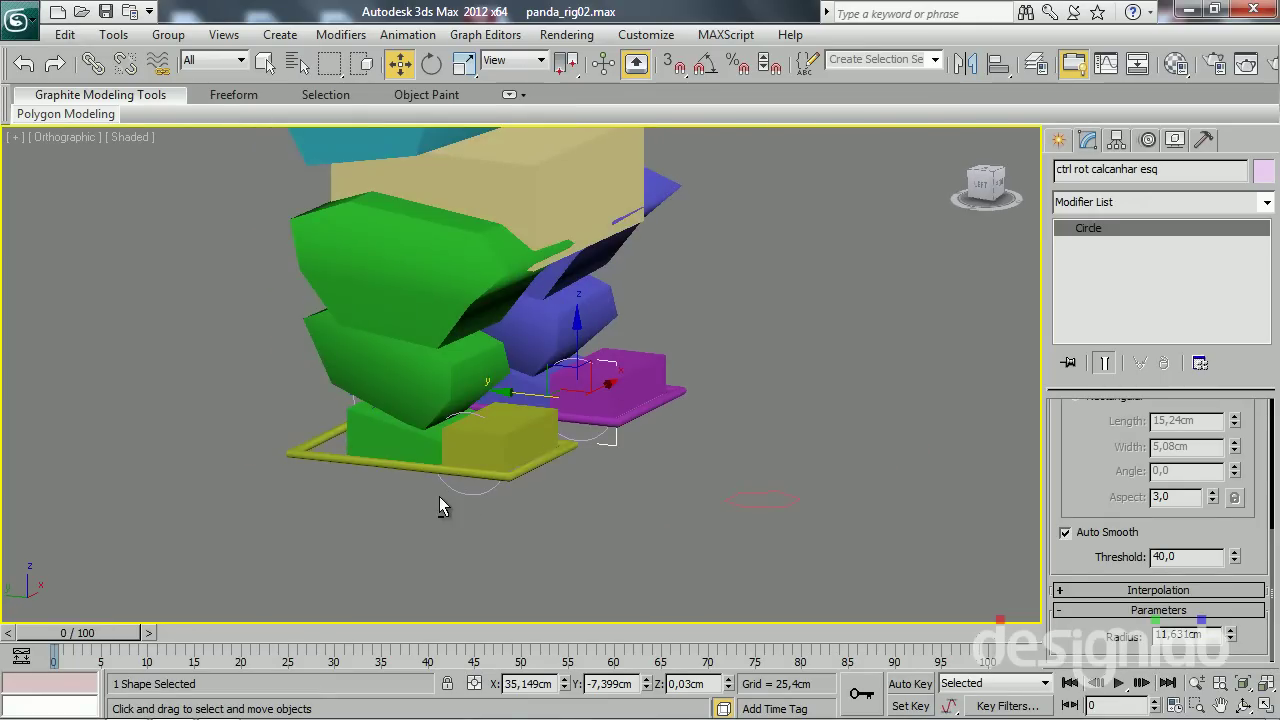
left_click(735, 507)
middle_click_drag(680, 508, 634, 519, "alt")
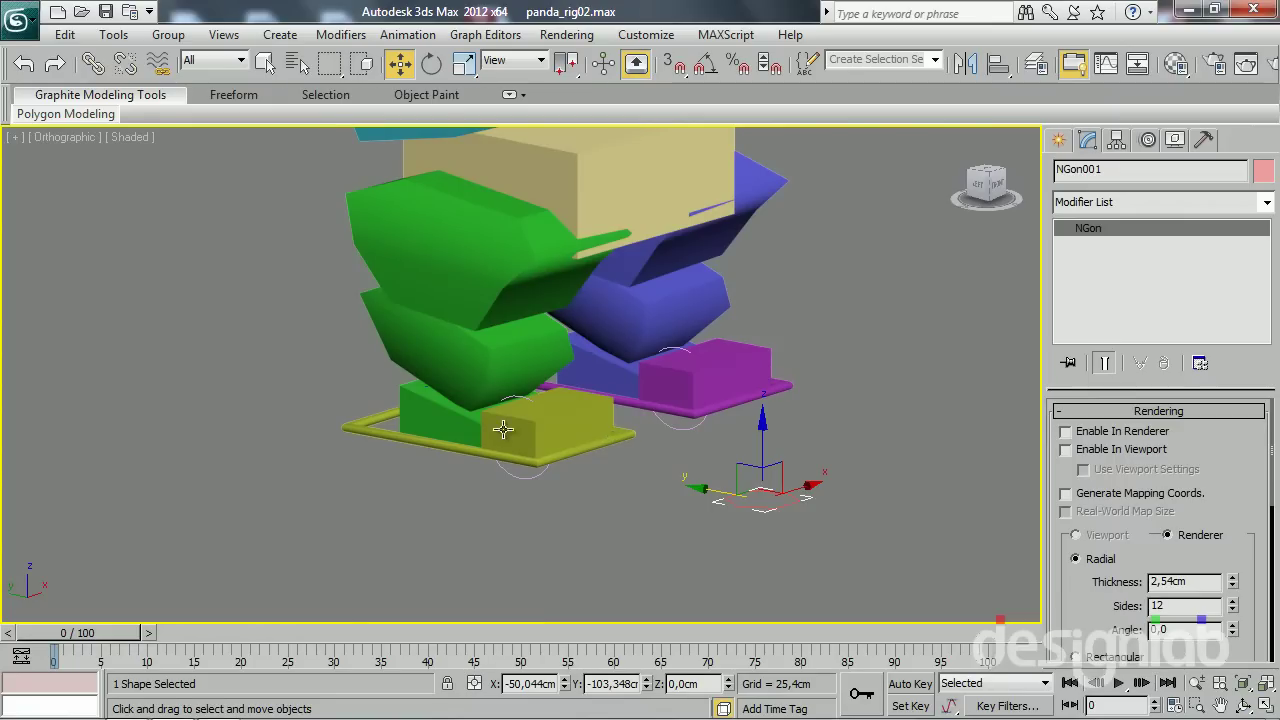
Name NGon001 'ctrl joelho dir', colour it yellow-green, and enable it in the viewport
middle_click_drag(536, 462, 516, 474)
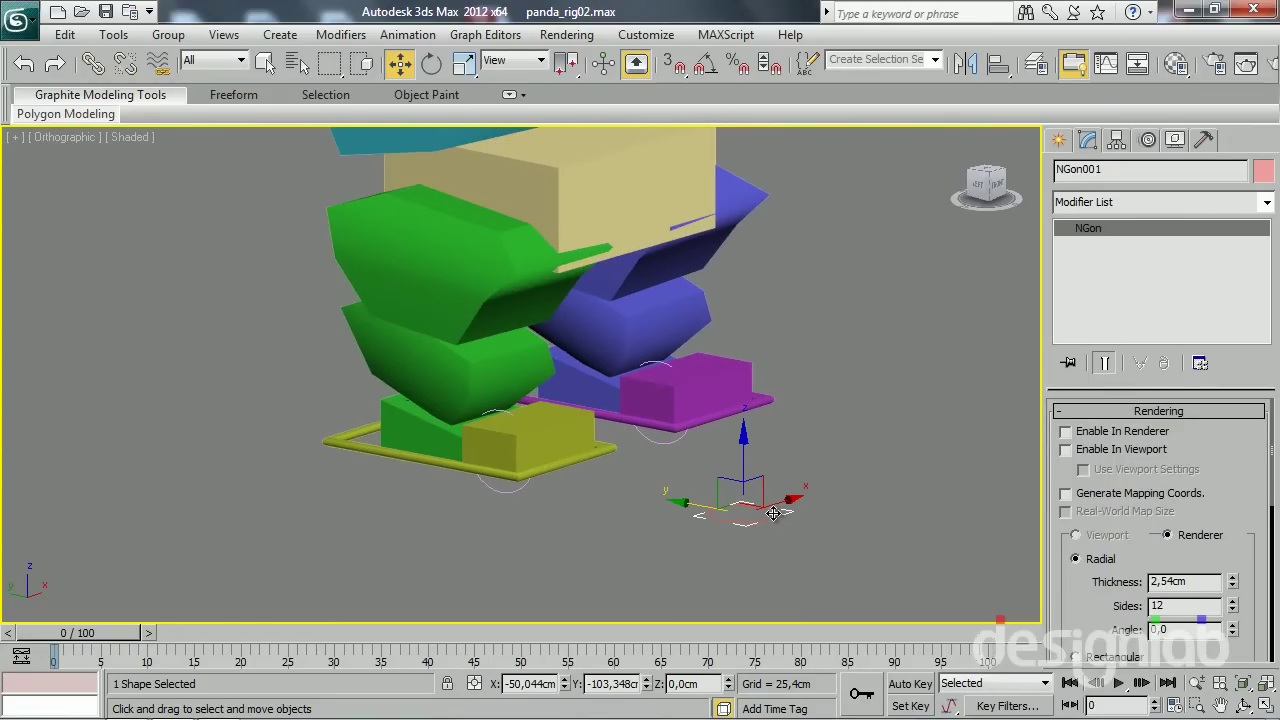
left_click(1120, 169)
type("ctrl joelho dir")
left_click(1263, 172)
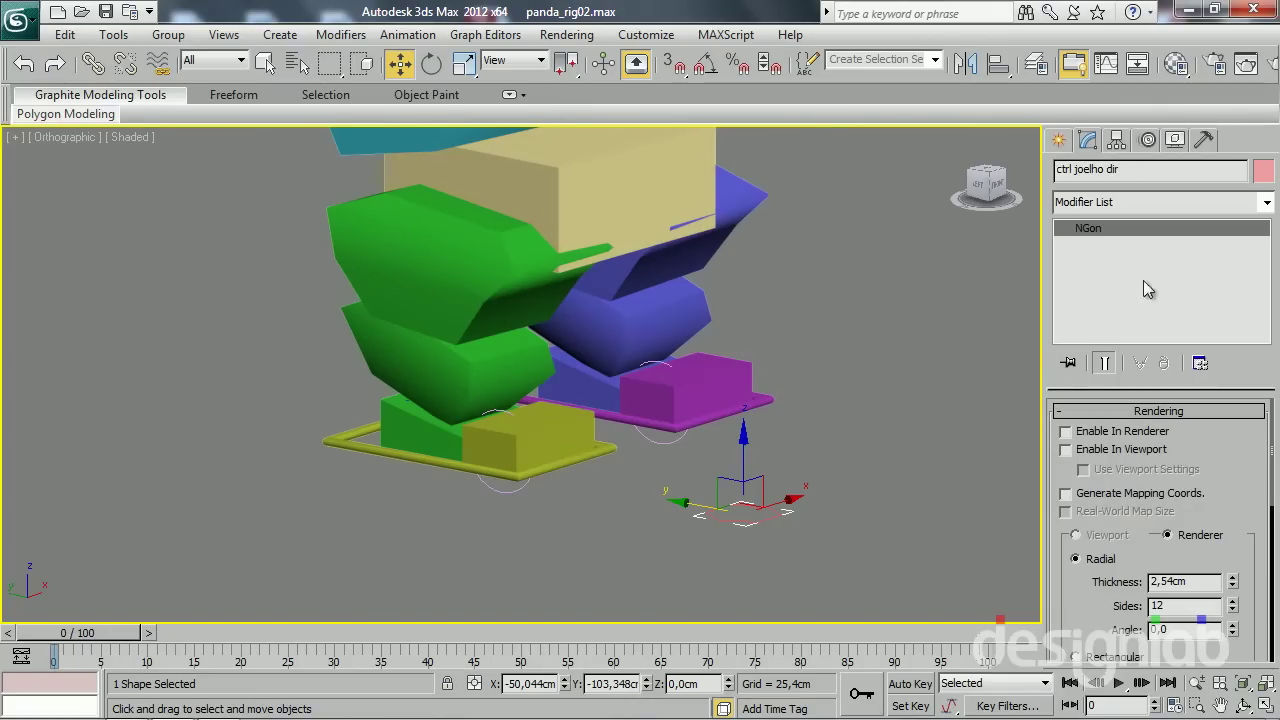
left_click(775, 505)
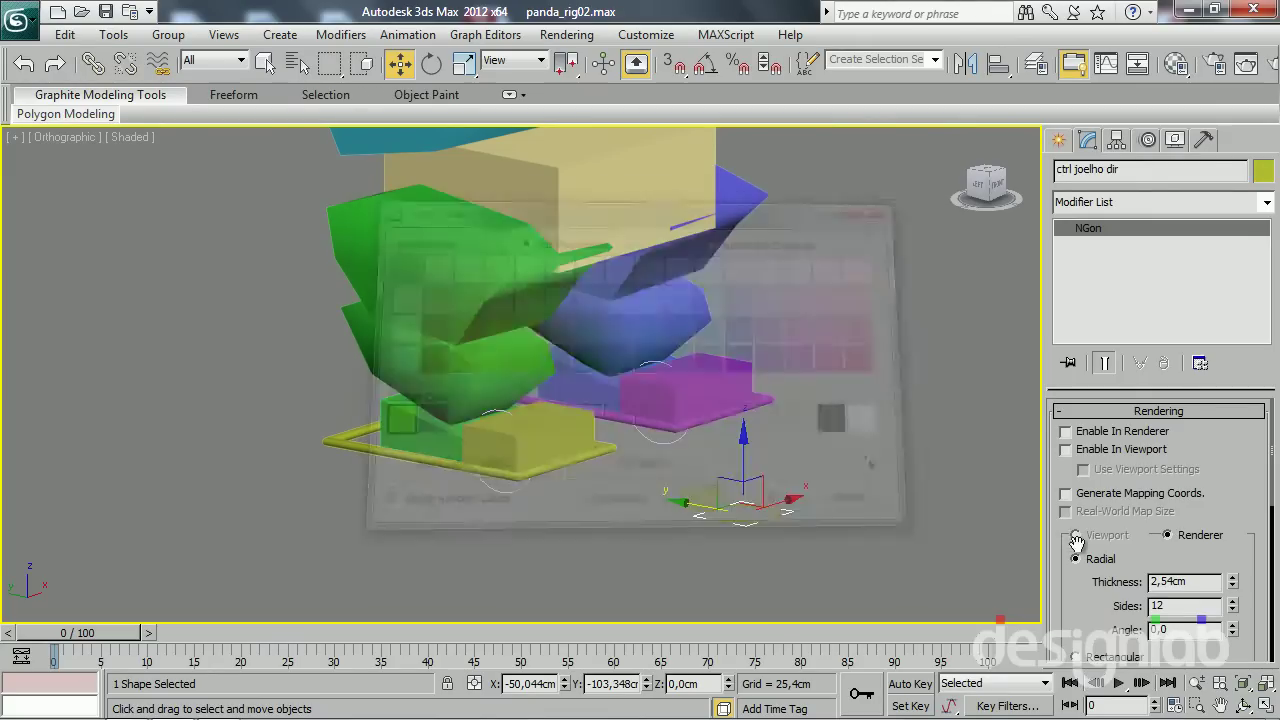
left_click(1065, 449)
scroll(776, 578, "up", 3)
mouse_move(776, 576)
middle_mouse_down("alt")
mouse_move(837, 560)
mouse_move(850, 532)
middle_mouse_up("alt")
Align ctrl joelho dir to Bip001 R Calf001 by pivot point and check it at the knee
left_click(427, 343)
left_click(971, 528)
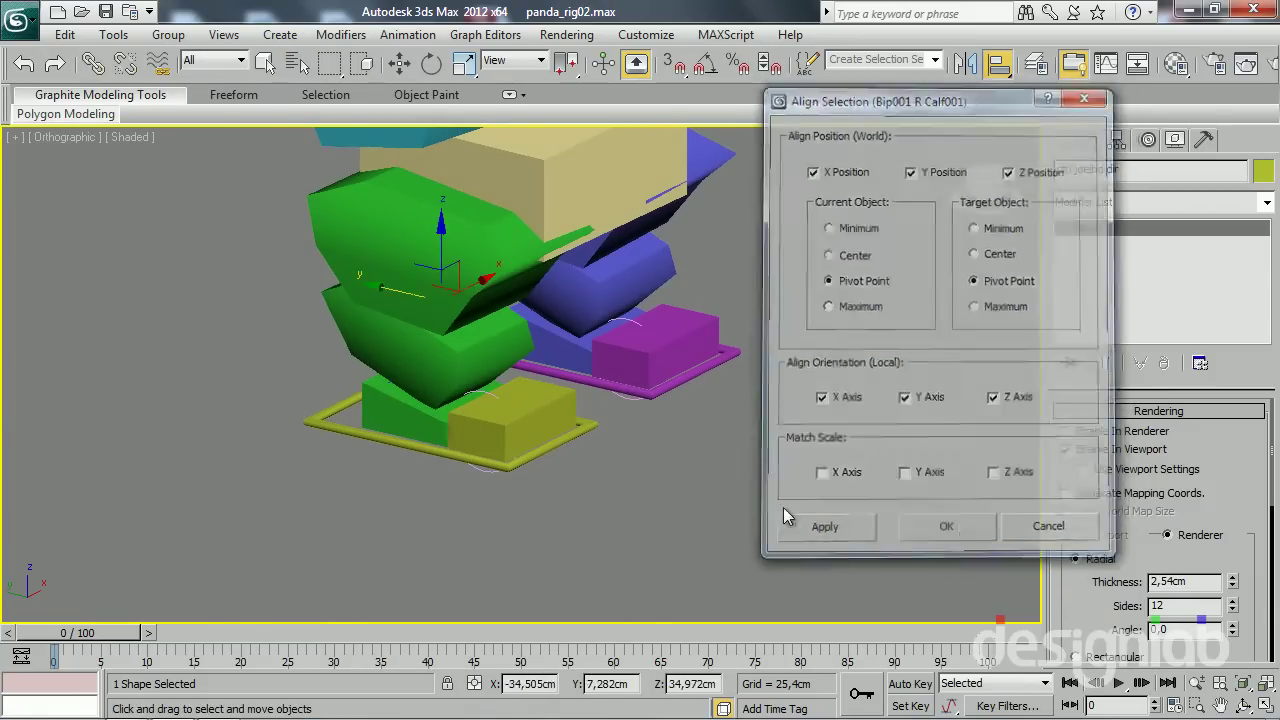
mouse_move(571, 440)
middle_mouse_down("alt")
mouse_move(615, 465)
mouse_move(531, 480)
mouse_move(543, 466)
middle_mouse_up("alt")
key("F3")
key("F3")
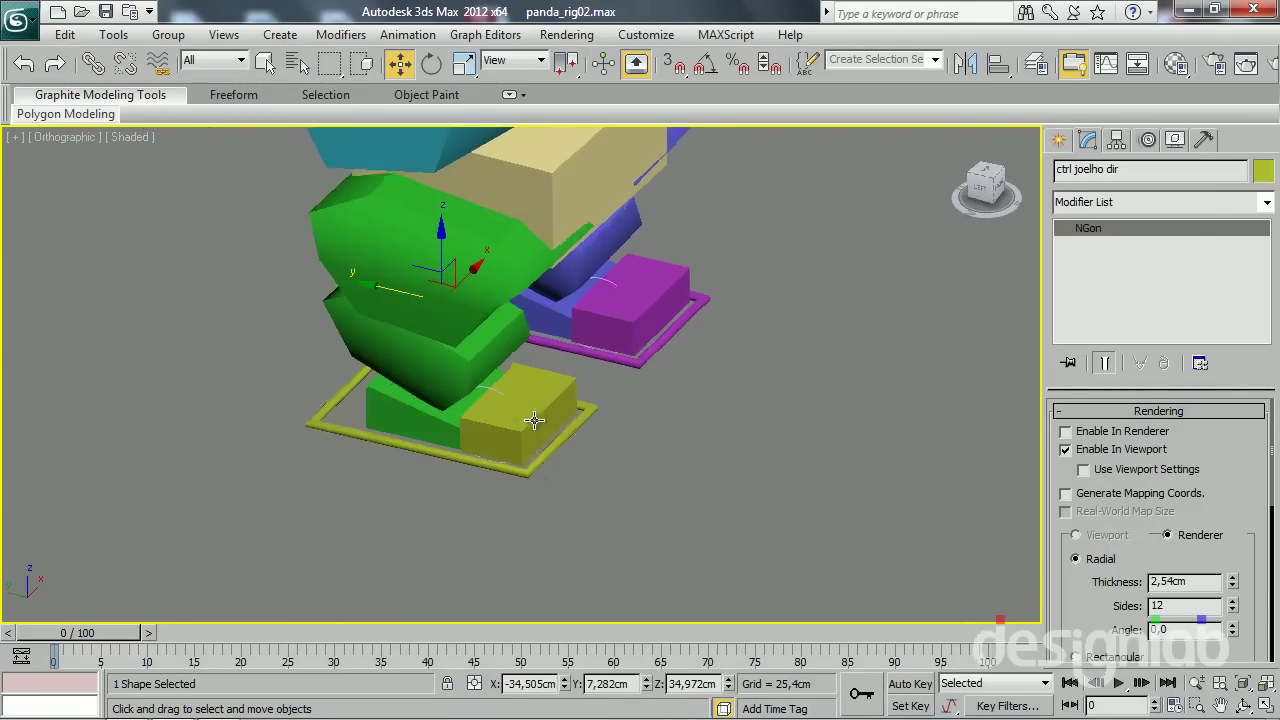
middle_click_drag(534, 421, 486, 400, "alt")
key("F3")
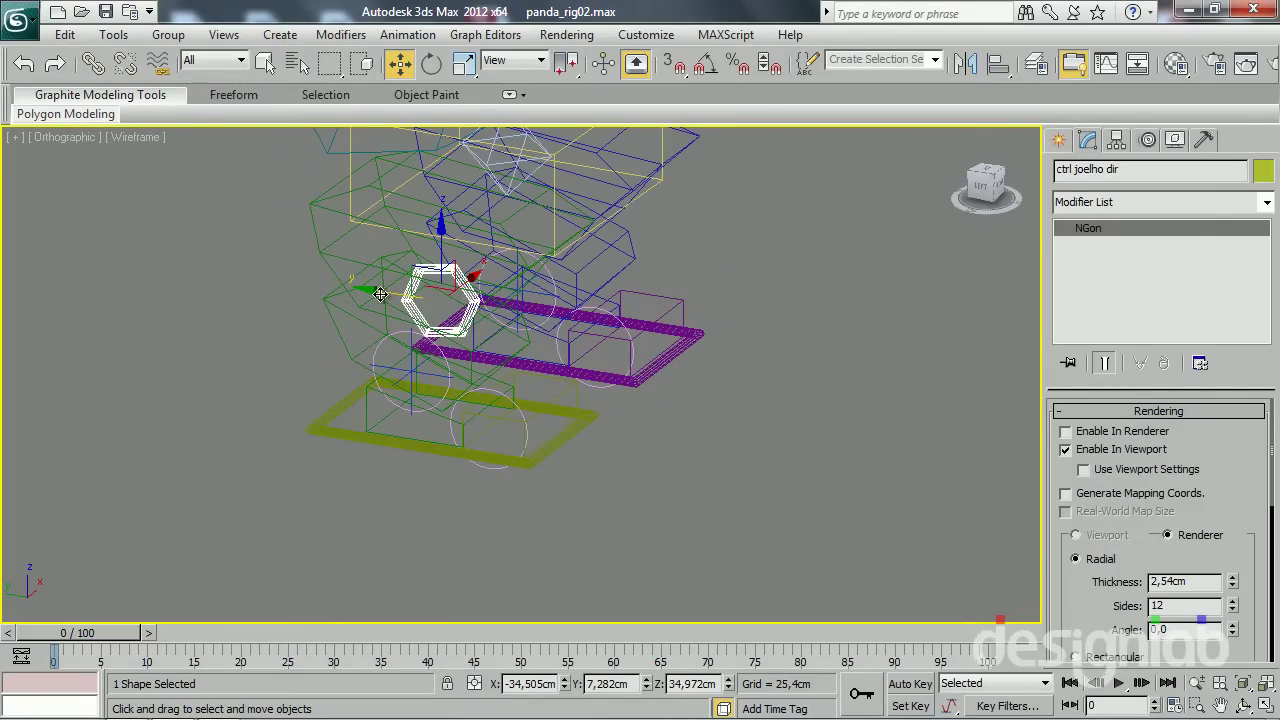
Clone the knee hexagon as a Copy named 'ctrl joelho esq'
middle_click_drag(391, 298, 449, 310, "alt")
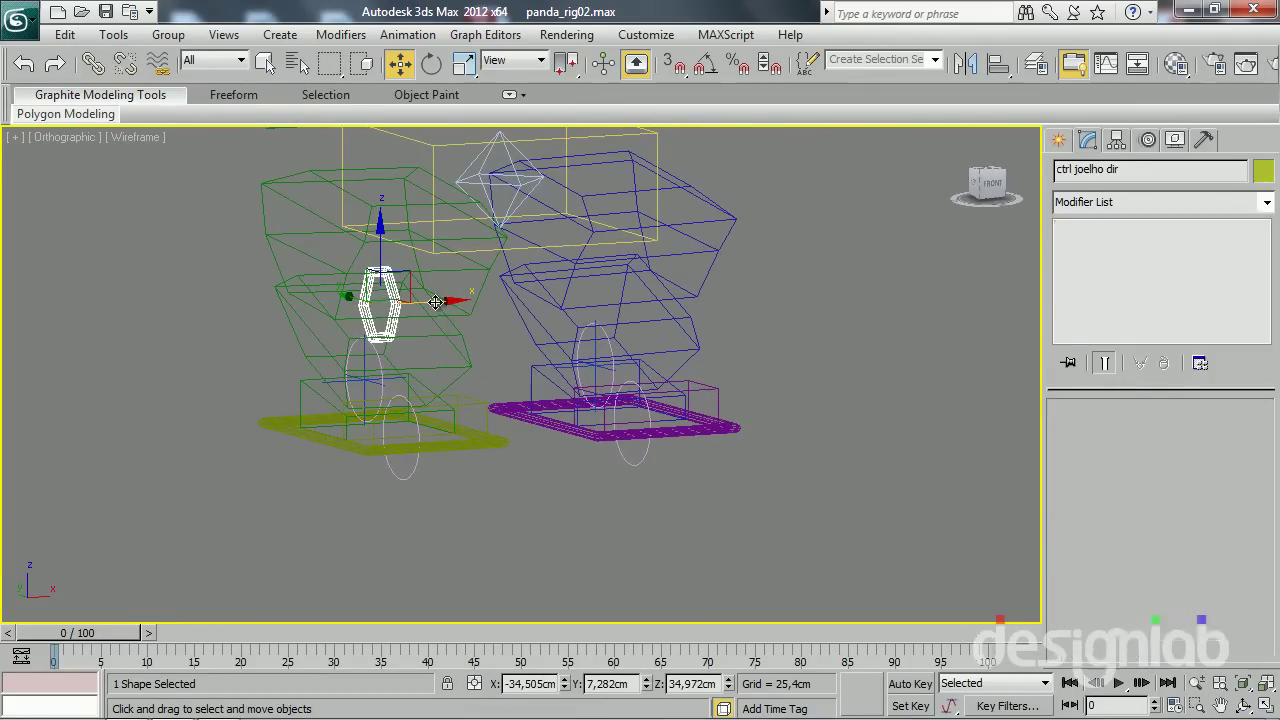
left_click_drag(449, 310, 514, 308, "shift")
left_click_drag(539, 431, 870, 462)
type("sq")
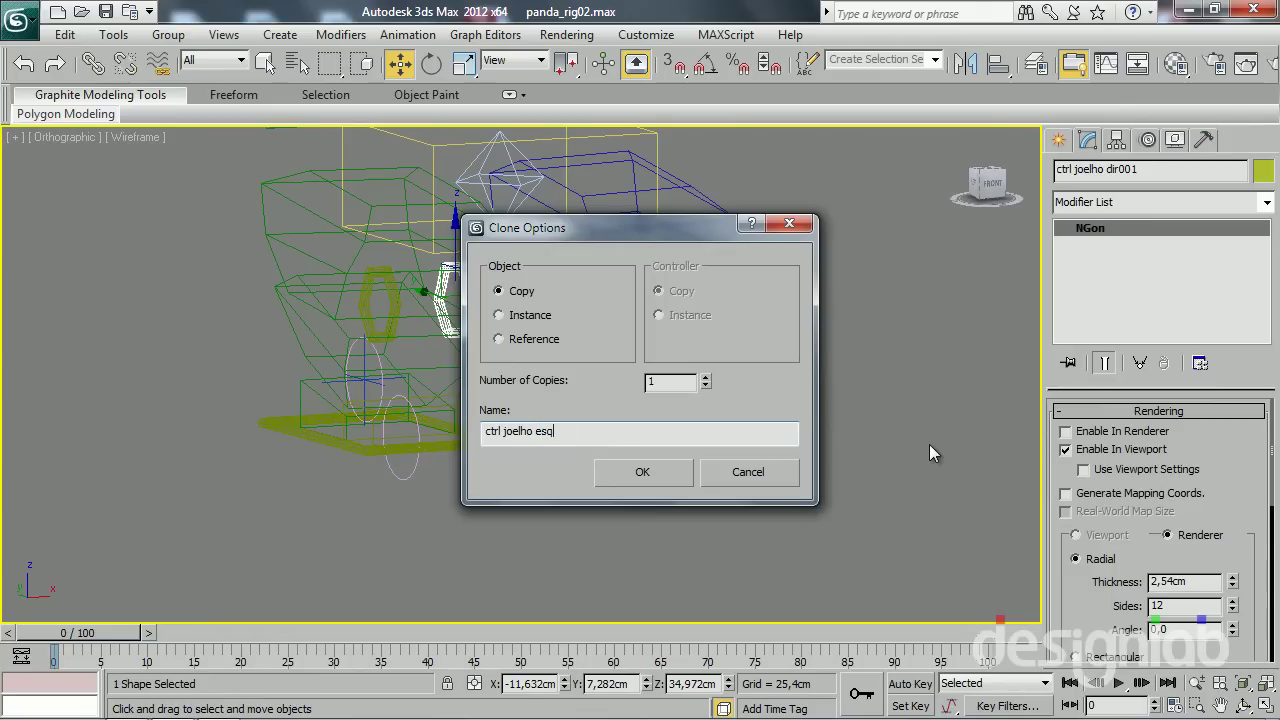
key("Return")
Align ctrl joelho esq to Bip001 L Calf001 by pivot point, then select both knee hexagons
key("alt+a")
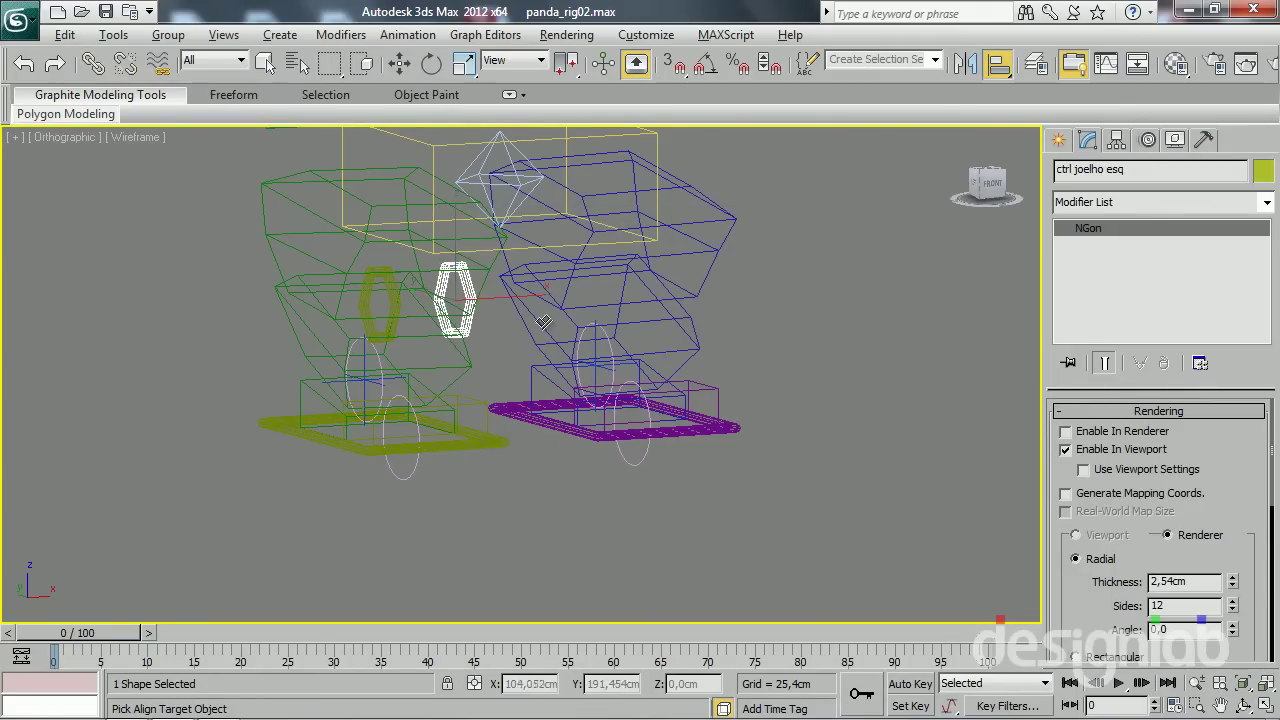
left_click(540, 325)
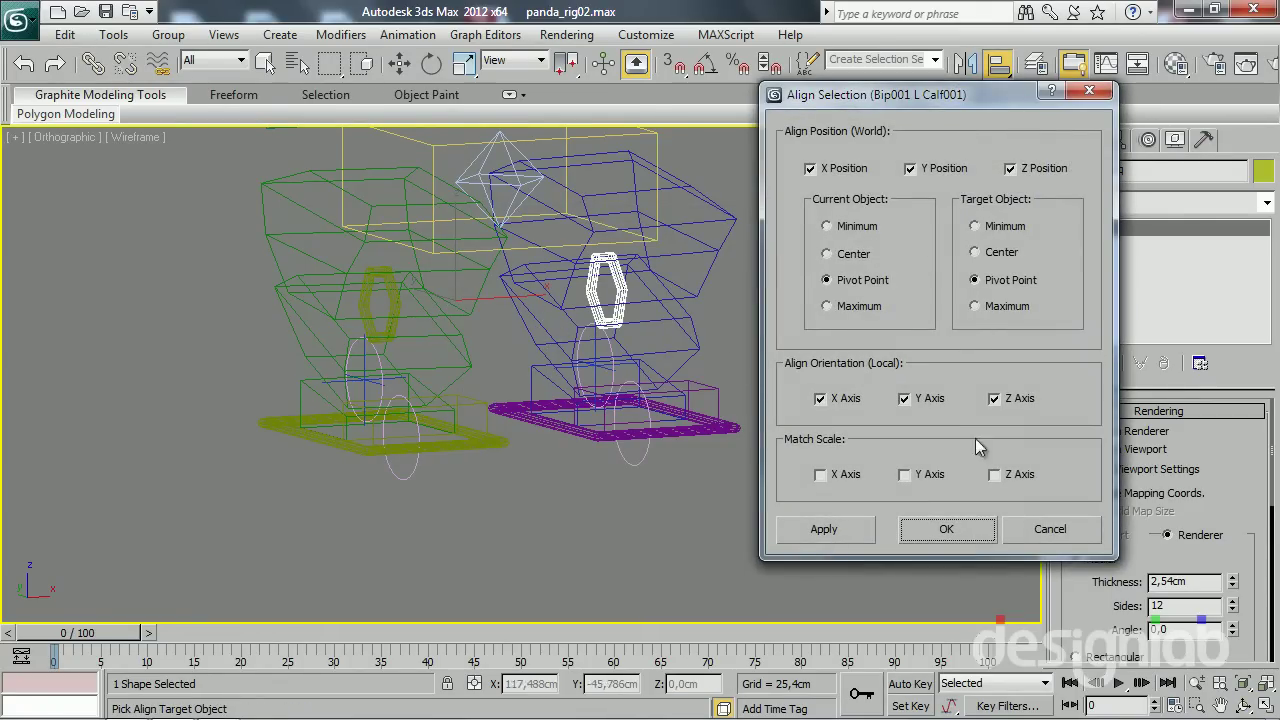
left_click(979, 538)
mouse_move(742, 408)
middle_mouse_down("alt")
mouse_move(651, 410)
mouse_move(409, 337)
mouse_move(481, 340)
middle_mouse_up("alt")
left_click(374, 290, "ctrl")
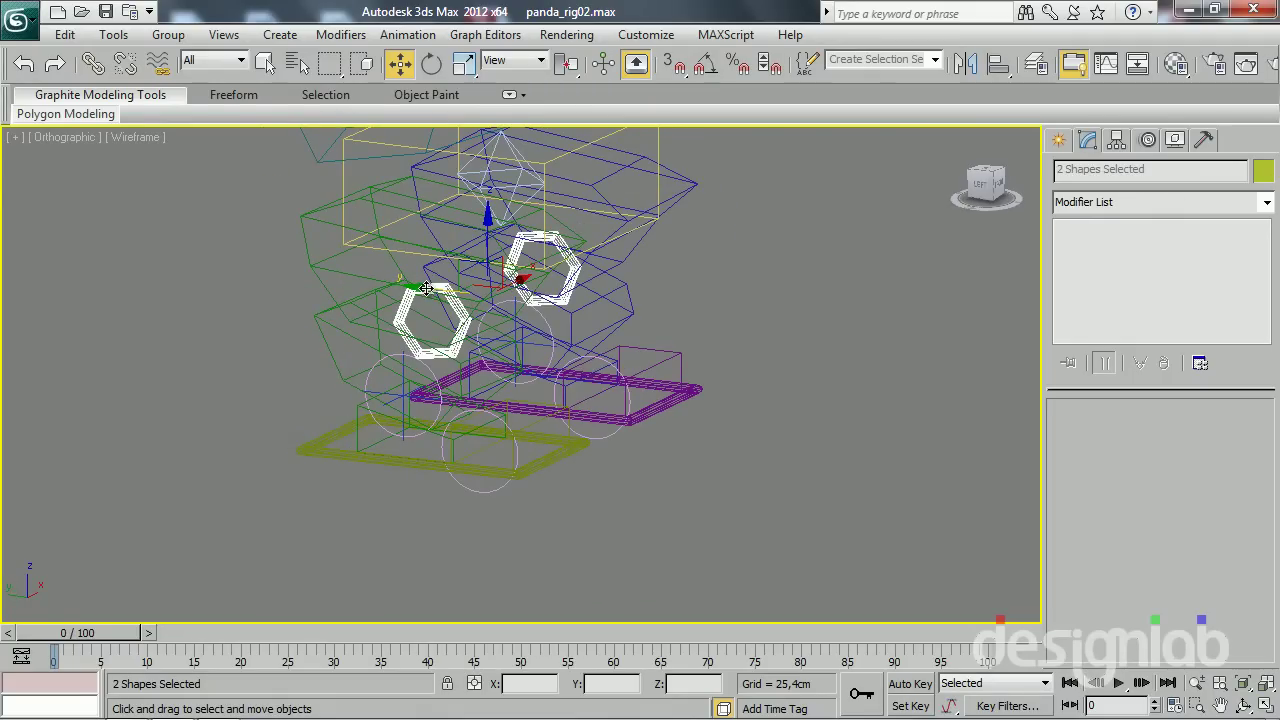
Move both knee hexagons forward of the knees in Local coordinates
left_click(510, 60)
left_click(500, 127)
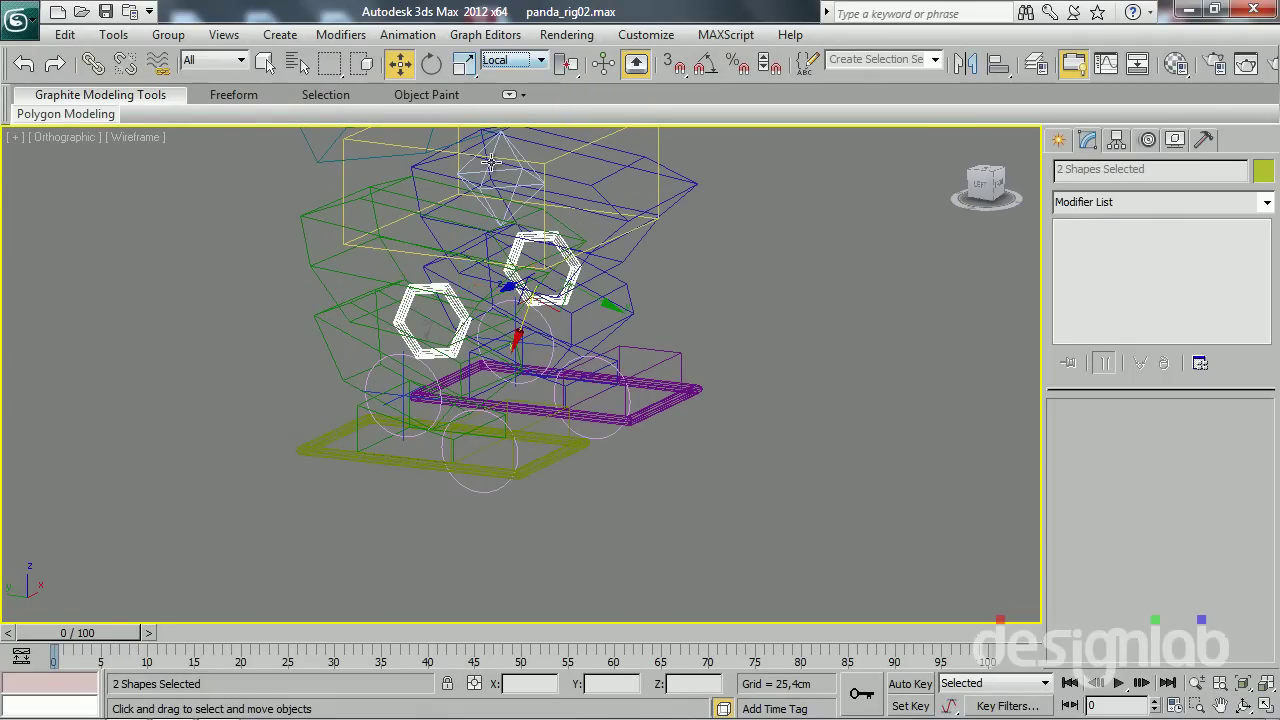
middle_click_drag(545, 381, 578, 357, "alt")
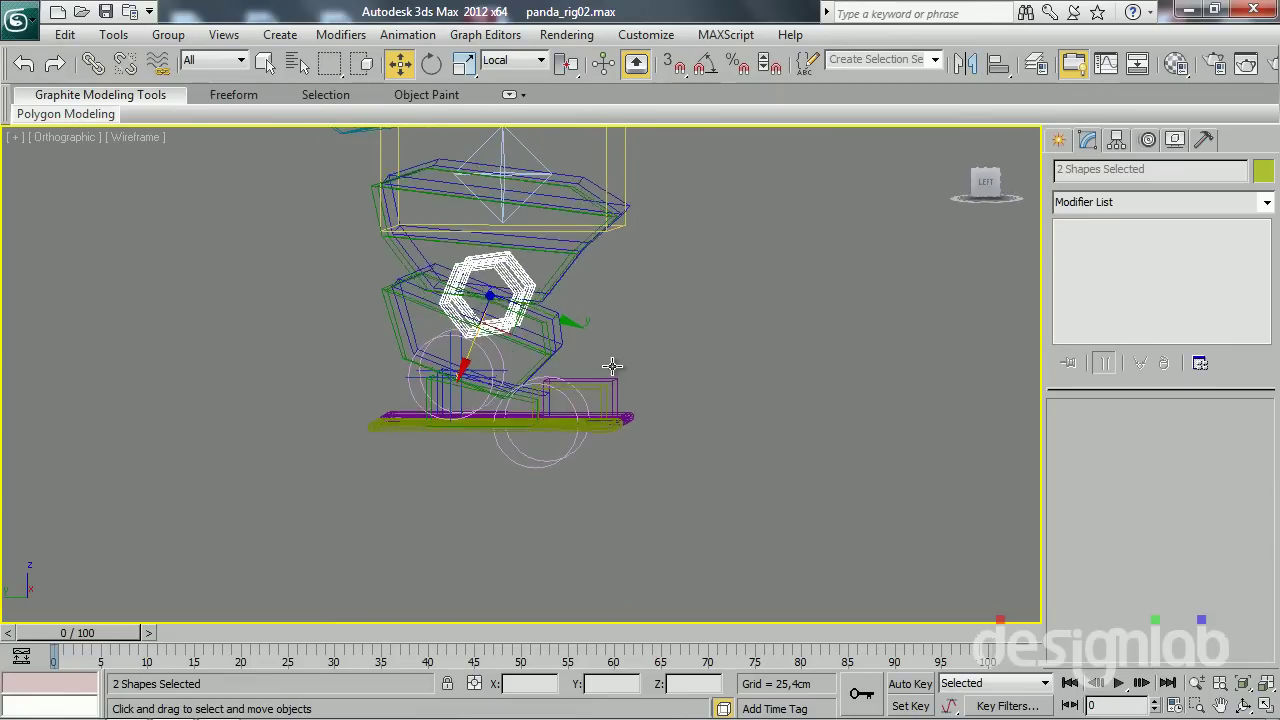
mouse_move(549, 320)
left_mouse_down()
mouse_move(664, 403)
mouse_move(703, 394)
left_mouse_up()
mouse_move(703, 394)
middle_mouse_down("alt")
mouse_move(676, 463)
mouse_move(743, 349)
middle_mouse_up("alt")
mouse_move(754, 303)
middle_mouse_down("alt")
mouse_move(741, 353)
mouse_move(689, 366)
mouse_move(719, 461)
mouse_move(756, 441)
middle_mouse_up("alt")
key("F3")
left_click_drag(690, 425, 712, 436)
mouse_move(712, 436)
middle_mouse_down("alt")
mouse_move(540, 577)
mouse_move(536, 564)
middle_mouse_up("alt")
middle_click_drag(531, 517, 520, 480, "alt")
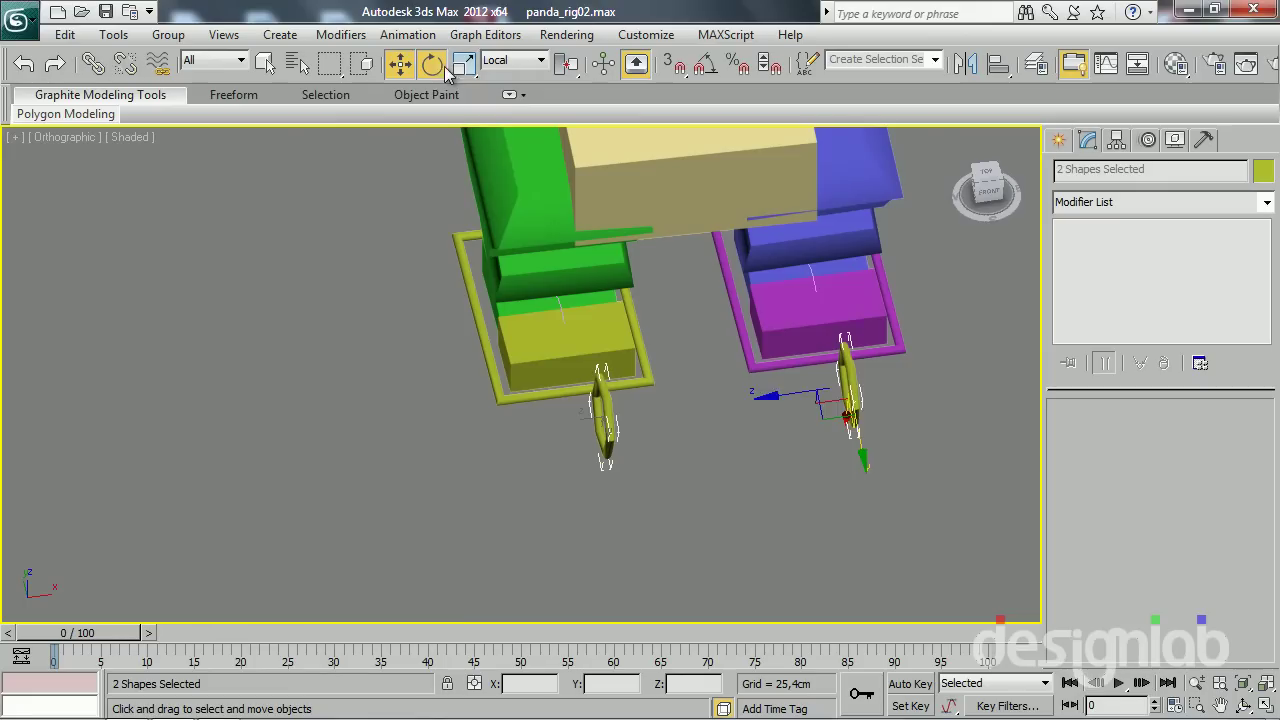
Zero the right knee hexagon's X, Y and Z rotation using View coordinates
left_click(431, 63)
middle_click_drag(584, 538, 561, 434, "alt")
left_click(565, 433)
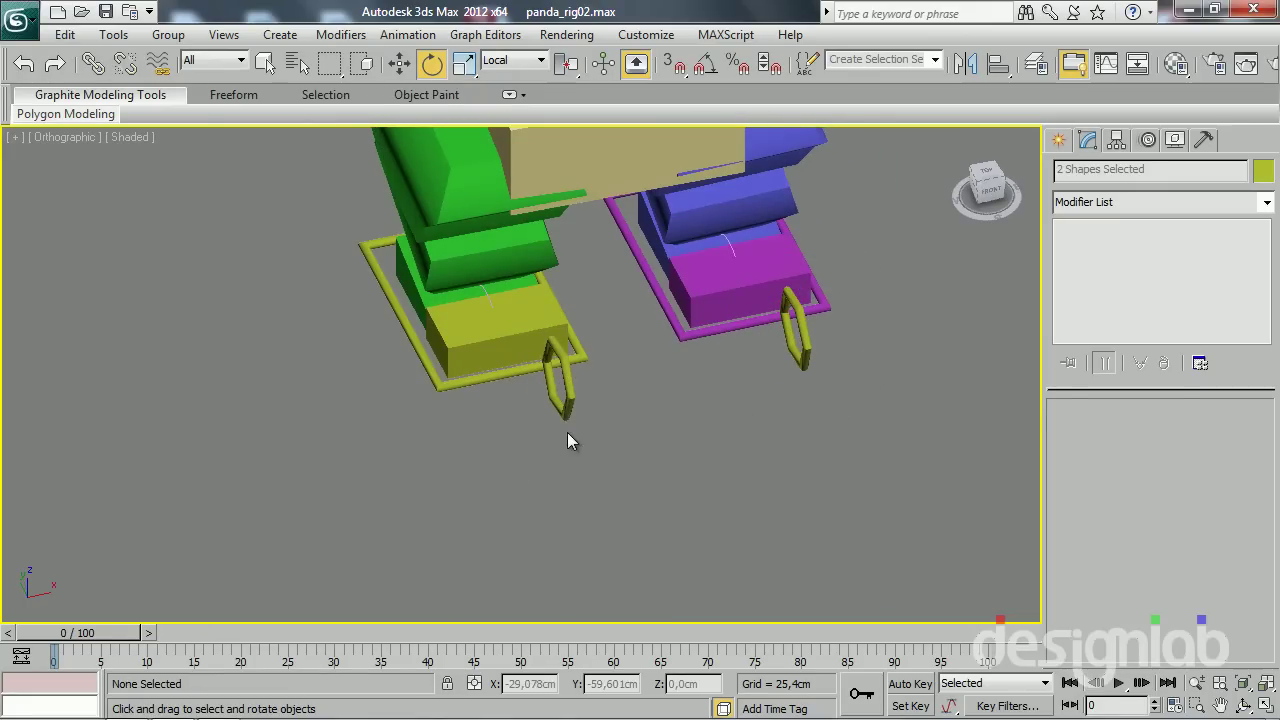
left_click(560, 385)
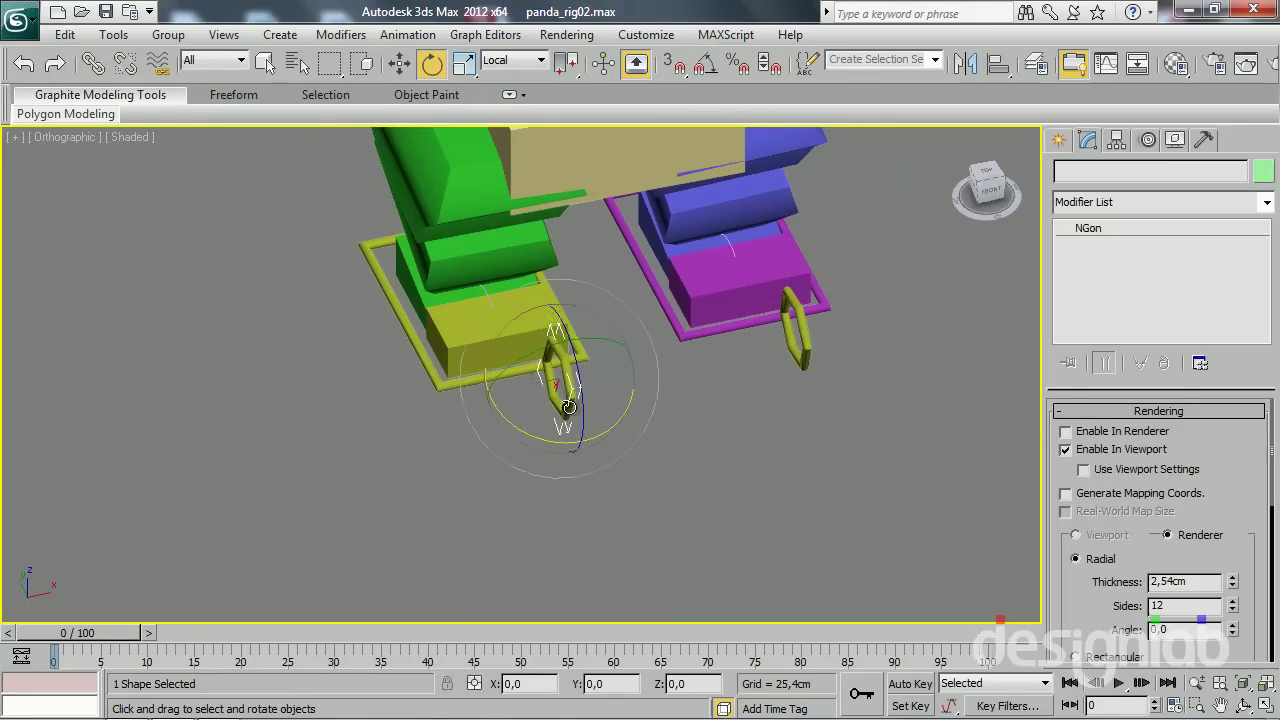
left_click(520, 62)
left_click(505, 81)
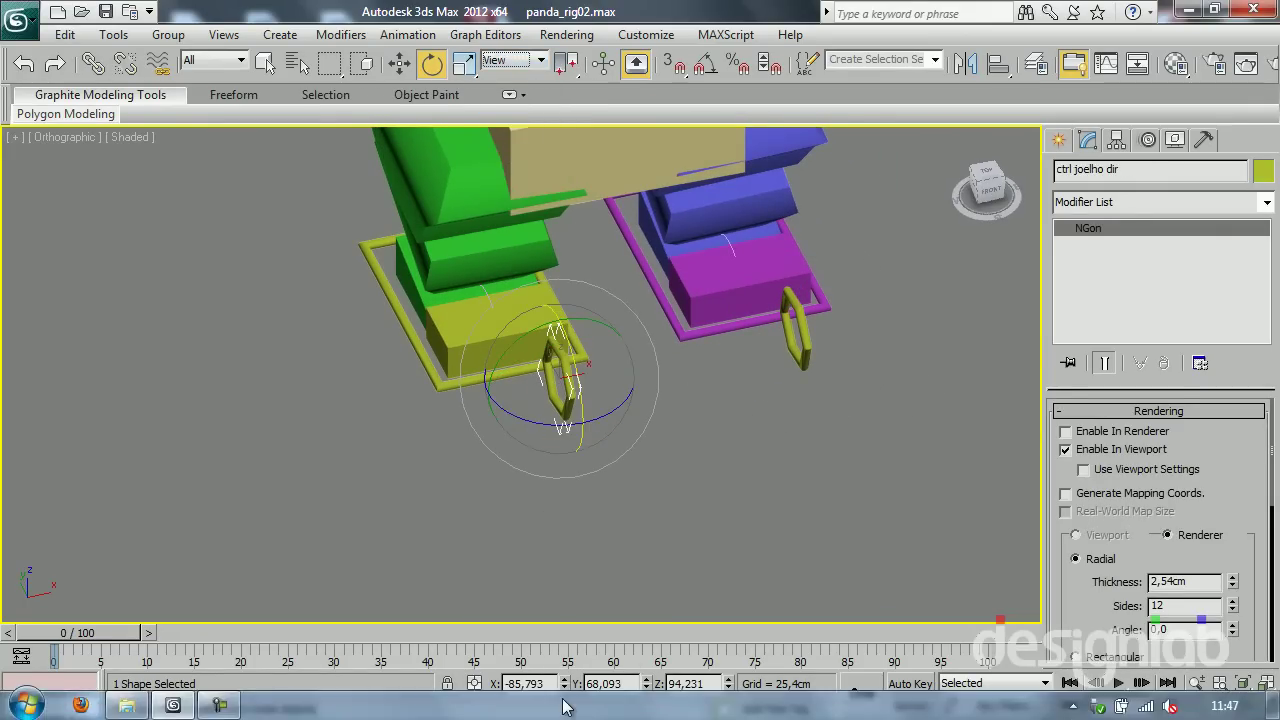
right_click(564, 683)
right_click(647, 684)
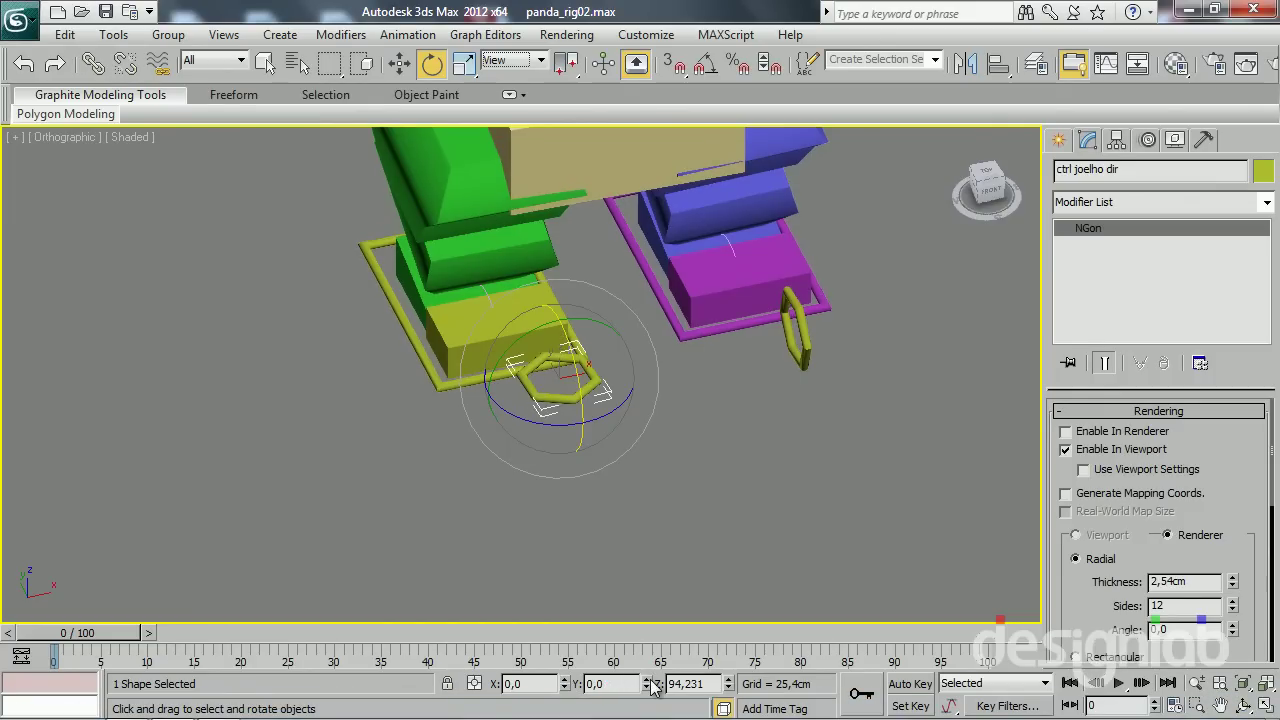
right_click(729, 684)
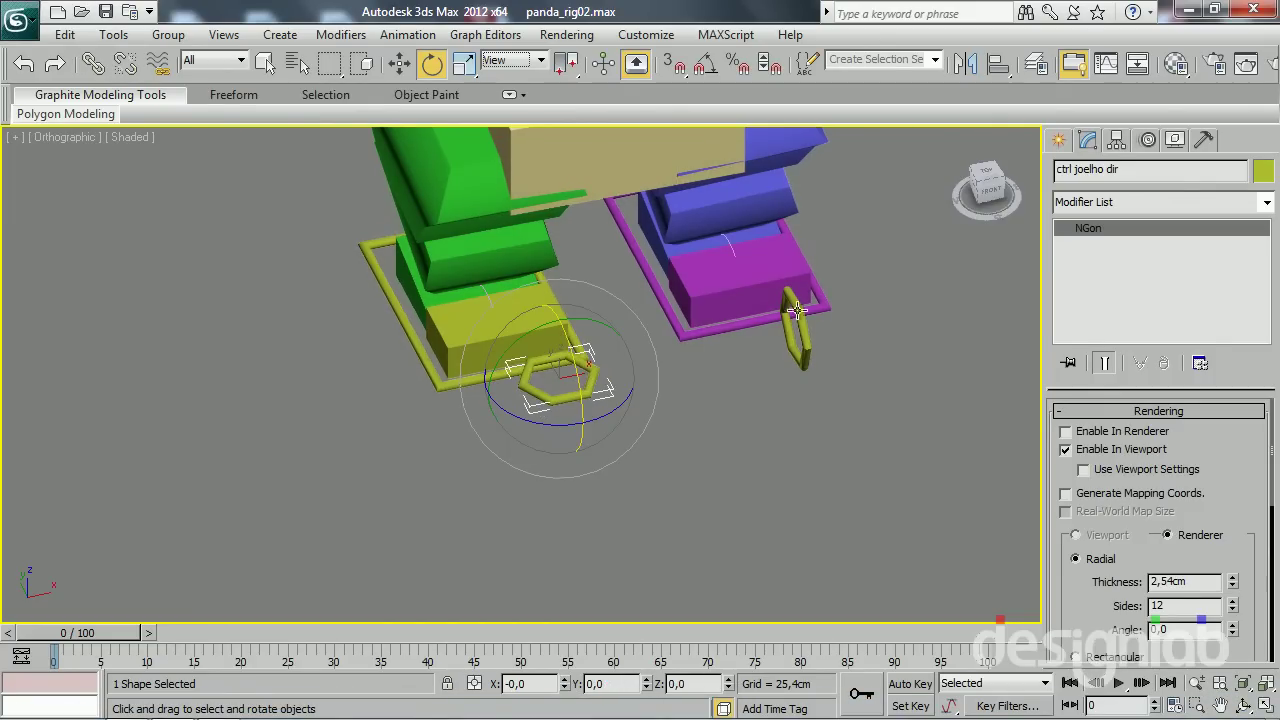
Zero the left knee hexagon's X, Y and Z rotation
left_click(802, 330)
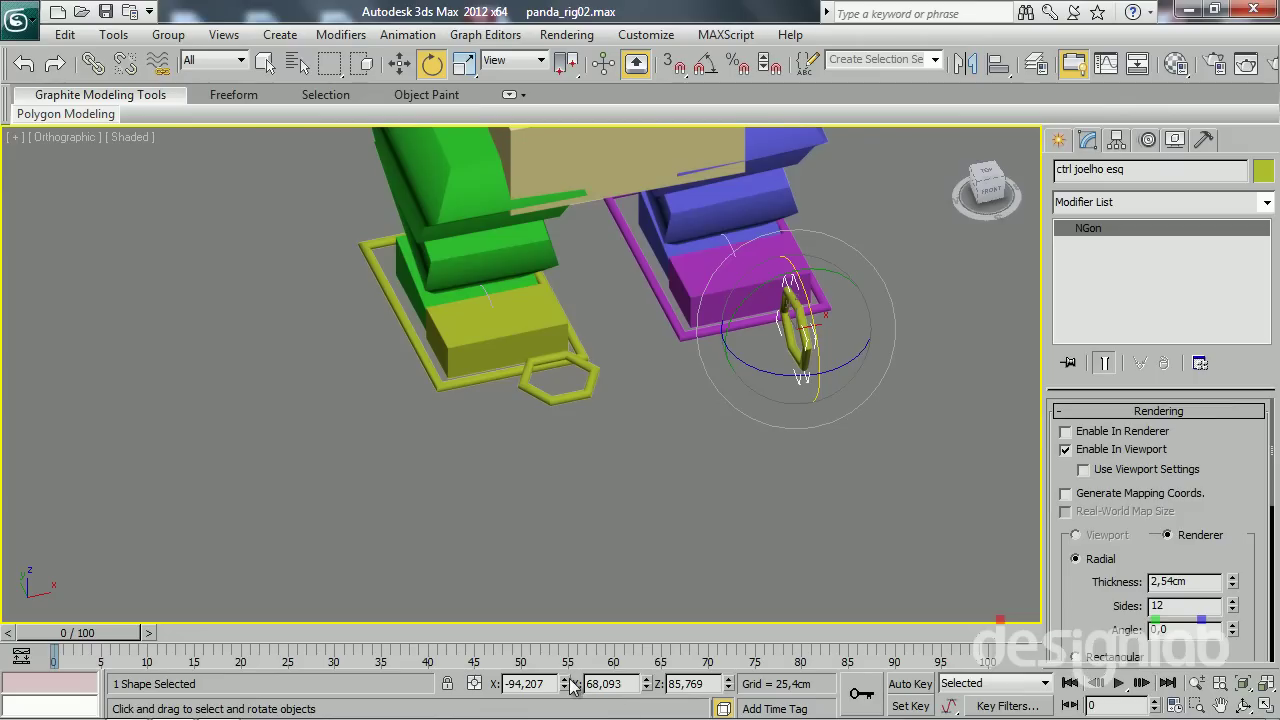
right_click(566, 683)
right_click(647, 684)
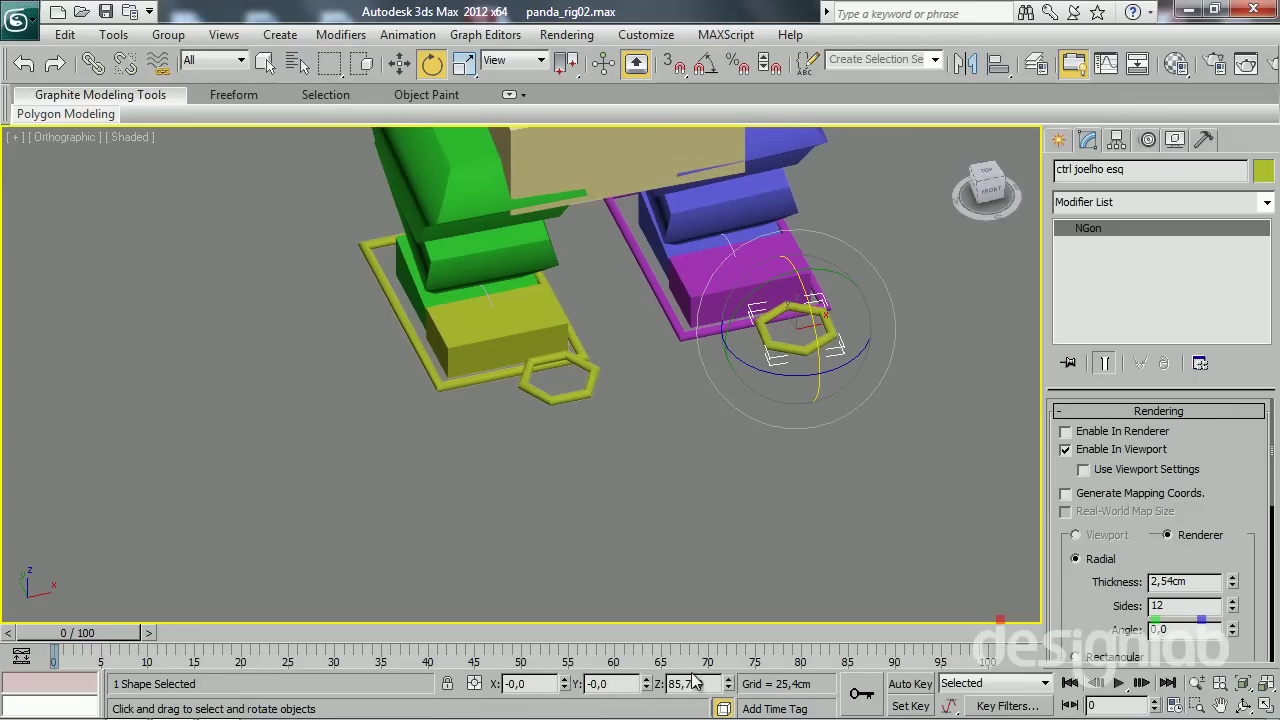
left_click(729, 686)
right_click(729, 684)
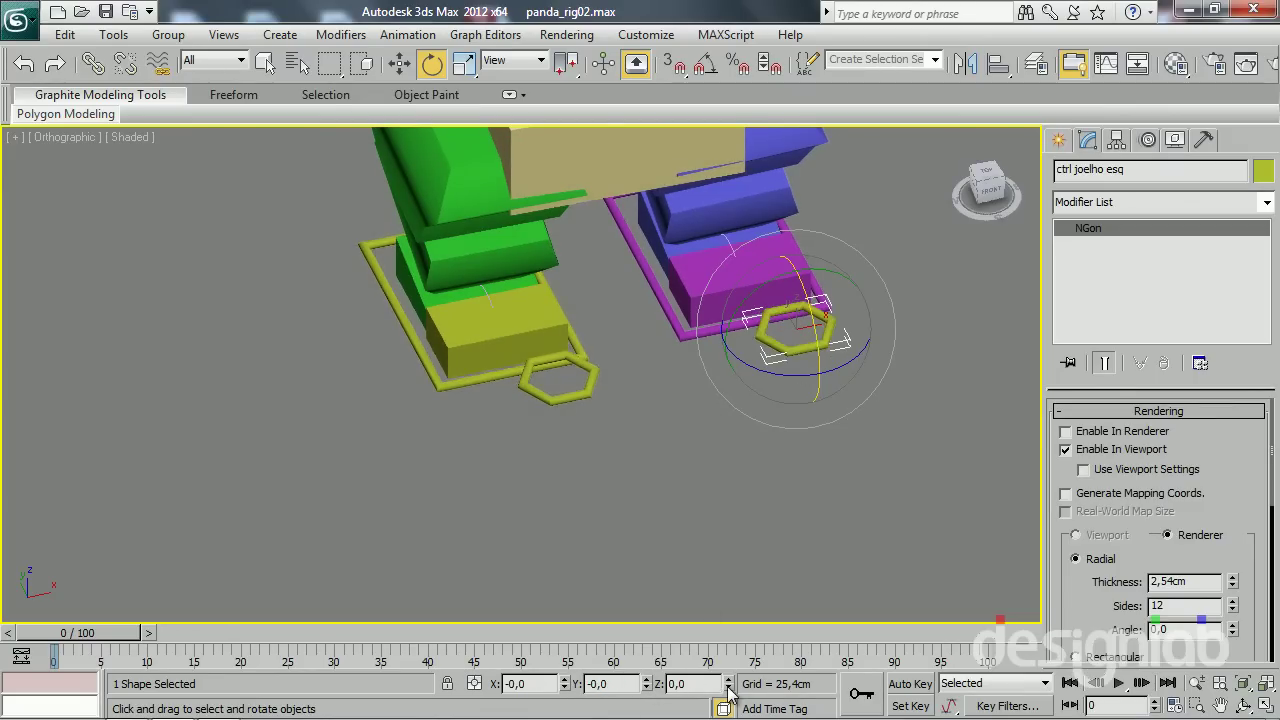
With Angle Snap on, rotate both knee hexagons 90 degrees upright
left_click(568, 398, "ctrl")
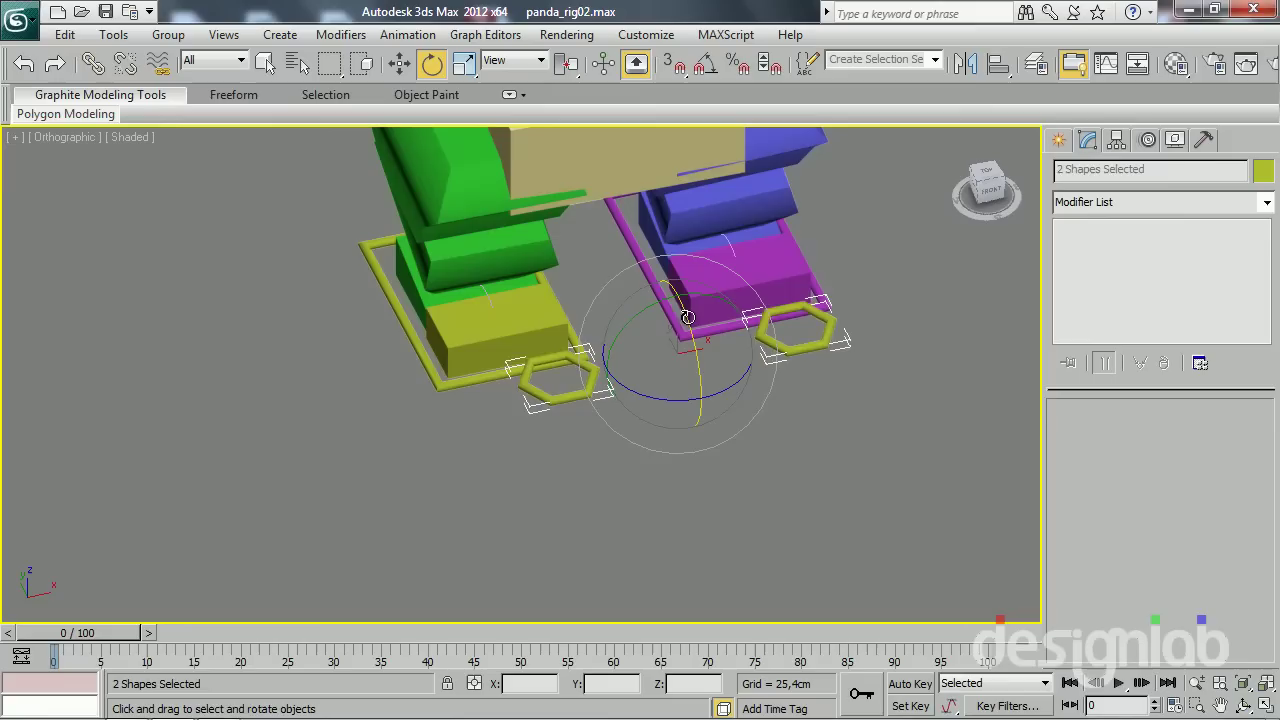
left_click_drag(687, 318, 723, 457)
right_click(723, 457)
left_click(706, 68)
left_click_drag(693, 348, 694, 425)
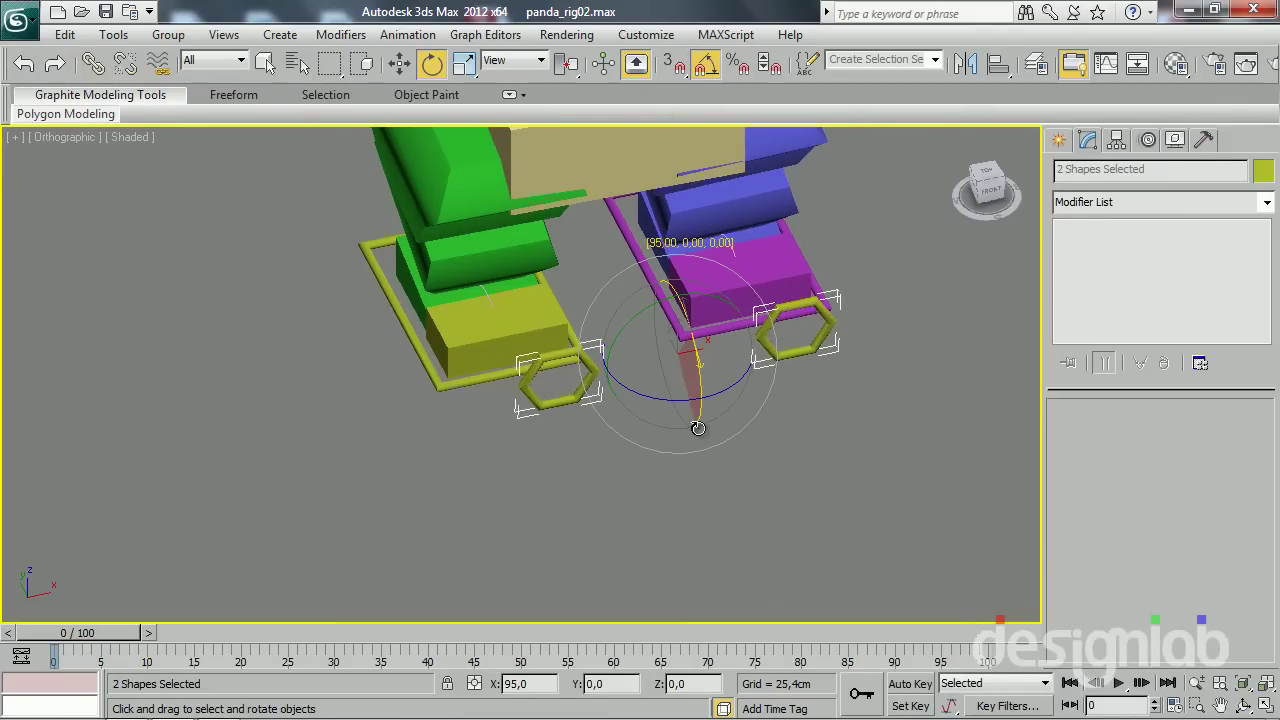
mouse_move(694, 425)
middle_mouse_down("alt")
mouse_move(595, 430)
mouse_move(725, 410)
mouse_move(626, 491)
mouse_move(664, 482)
mouse_move(659, 510)
middle_mouse_up("alt")
left_click(736, 390)
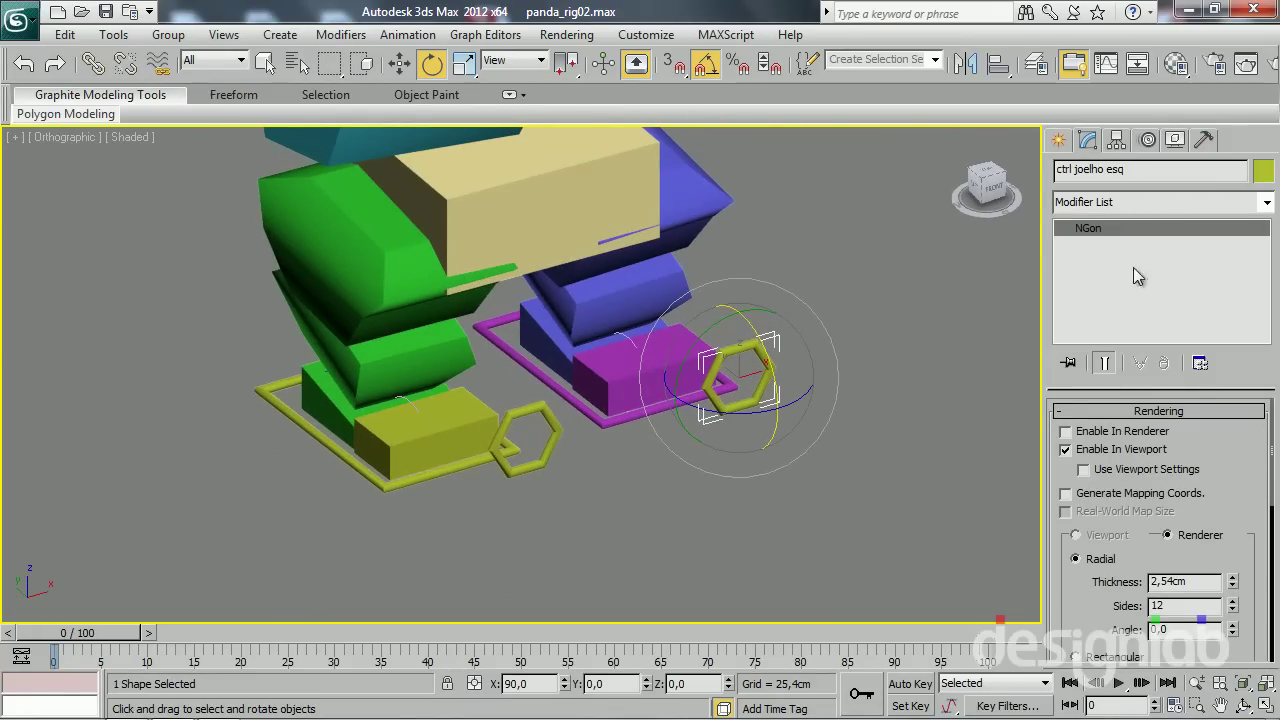
Colour ctrl joelho esq purple to match the left foot control
left_click(1263, 171)
left_click(426, 421)
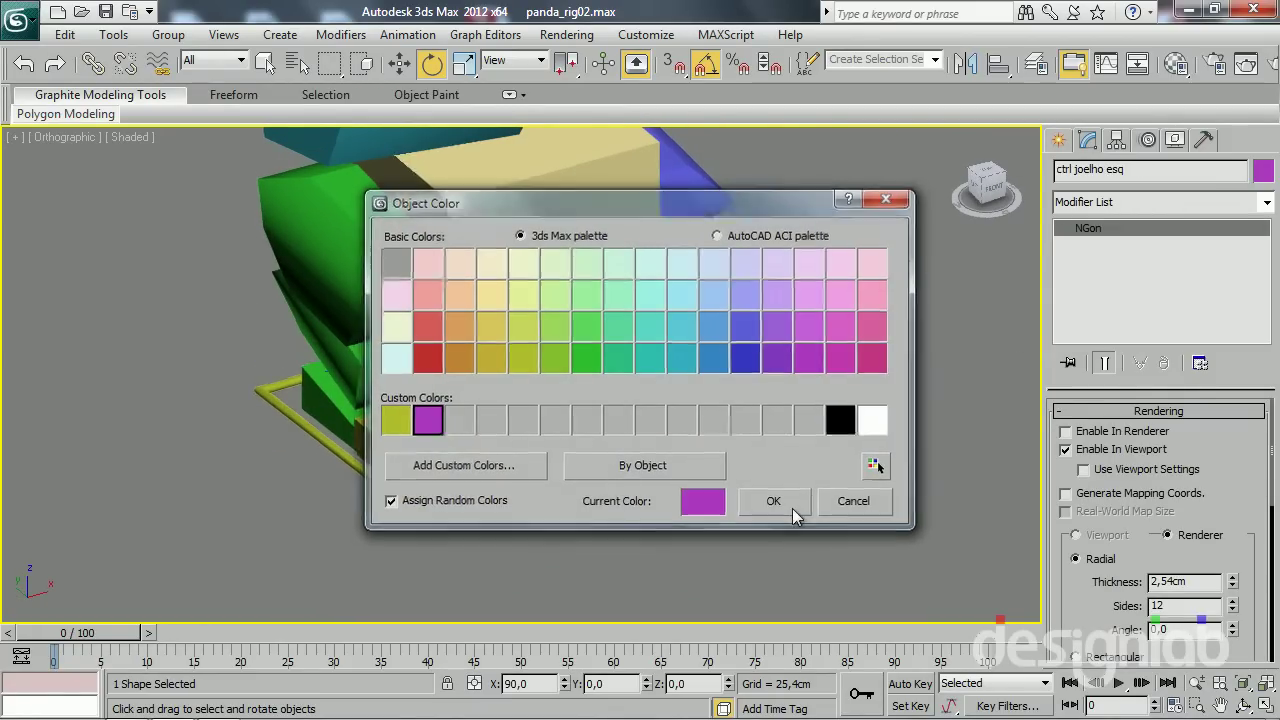
left_click(774, 501)
Select both knee hexagons with the Move tool and view the whole panda
mouse_move(594, 520)
middle_mouse_down("alt")
mouse_move(566, 531)
mouse_move(686, 514)
mouse_move(580, 486)
mouse_move(649, 495)
mouse_move(560, 457)
mouse_move(460, 518)
mouse_move(508, 500)
mouse_move(528, 557)
mouse_move(580, 508)
middle_mouse_up("alt")
left_click(541, 520, "ctrl")
scroll(551, 523, "down", 2)
key("w")
mouse_move(614, 457)
middle_mouse_down("alt")
mouse_move(598, 470)
mouse_move(606, 597)
middle_mouse_up("alt")
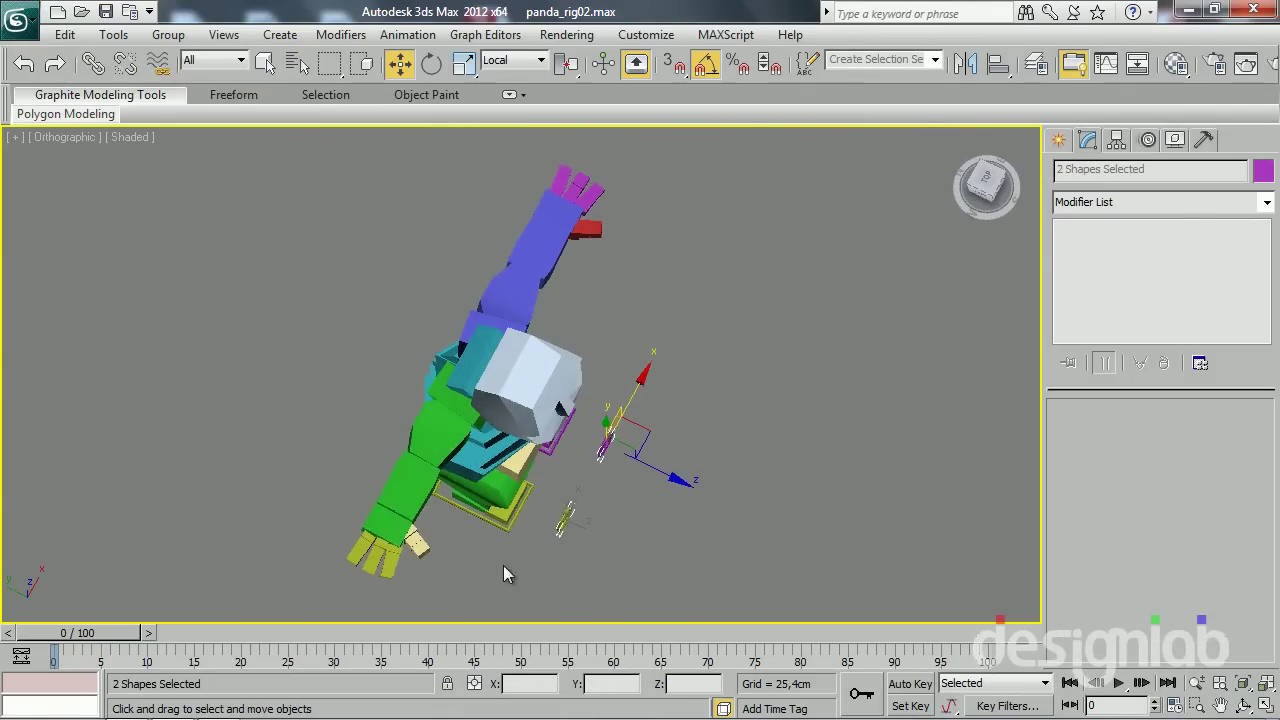
Test-pull the arm's IK chain, then return the arm to its original pose
scroll(503, 565, "up", 3)
scroll(470, 432, "up", 2)
left_click(429, 457)
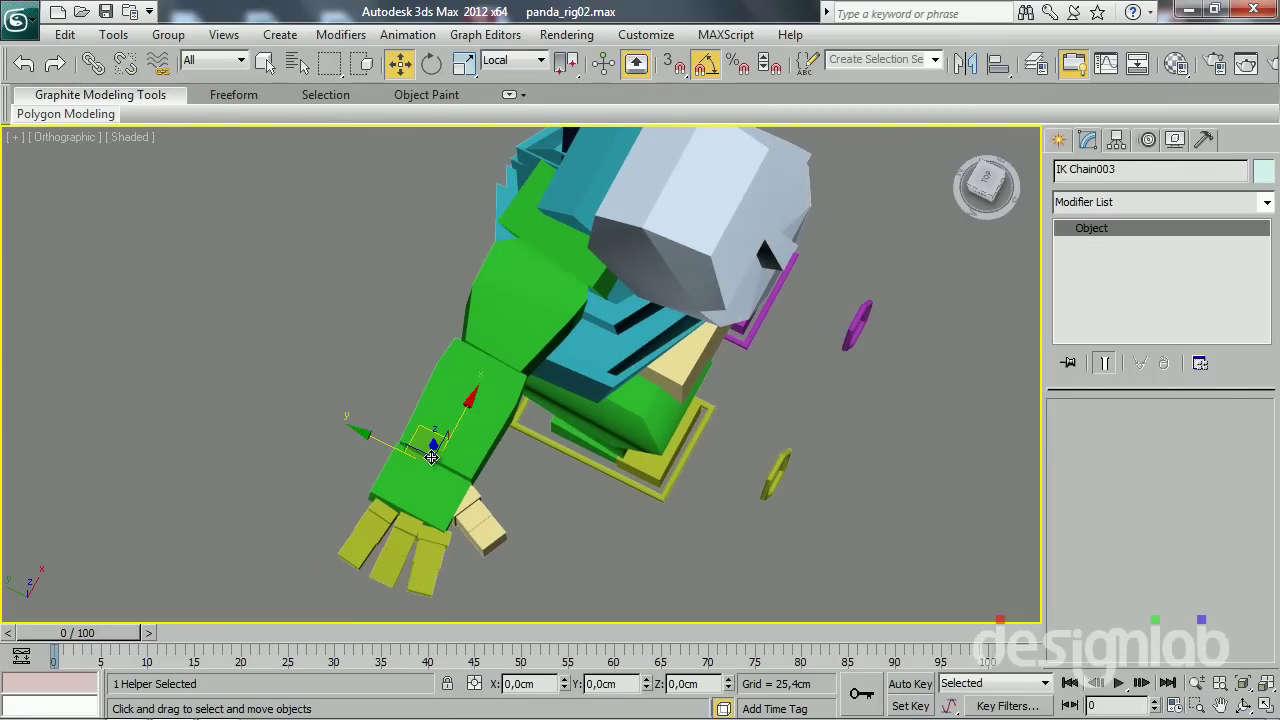
left_click_drag(427, 430, 440, 465)
mouse_move(430, 445)
middle_mouse_down("alt")
mouse_move(357, 443)
mouse_move(439, 454)
middle_mouse_up("alt")
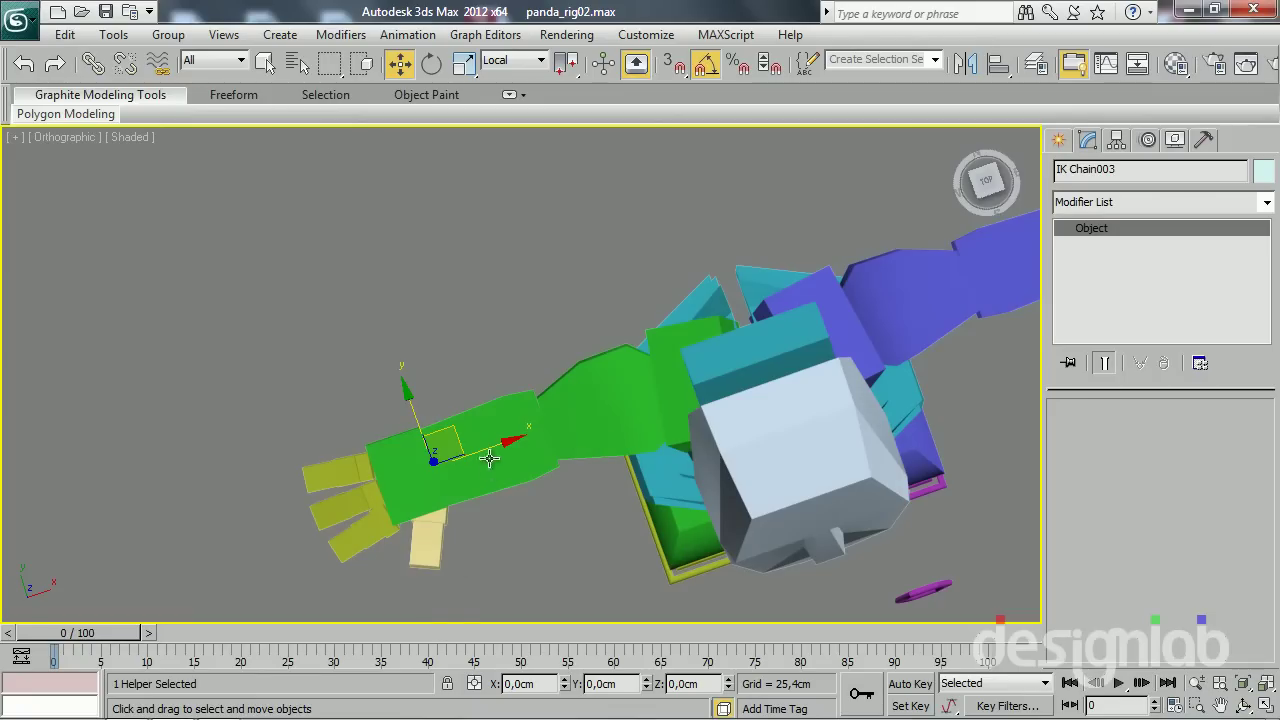
left_click_drag(489, 458, 509, 470)
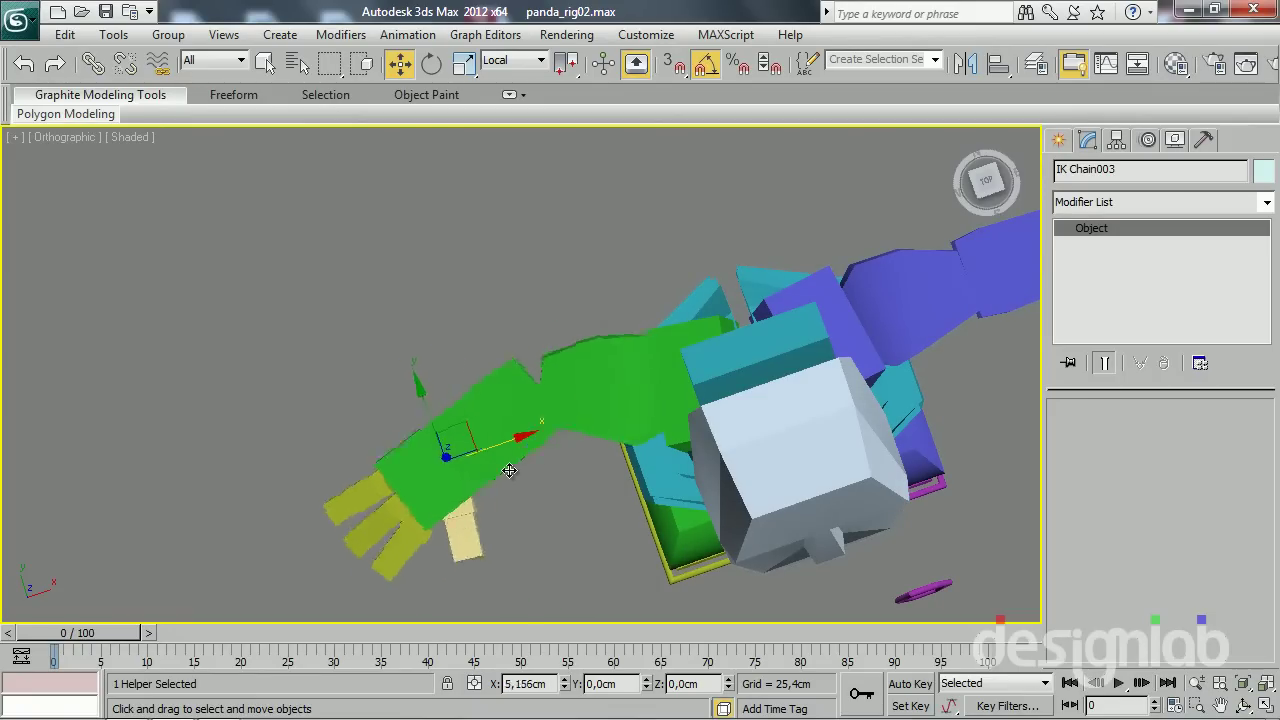
left_click_drag(509, 470, 534, 477)
Marquee-select both knee hexagons and Shift-drag them upward toward the arms to copy them
mouse_move(594, 483)
middle_mouse_down()
mouse_move(472, 338)
mouse_move(875, 389)
middle_mouse_up()
left_click_drag(840, 409, 706, 530)
scroll(677, 554, "down", 2)
left_click_drag(663, 458, 380, 224, "shift")
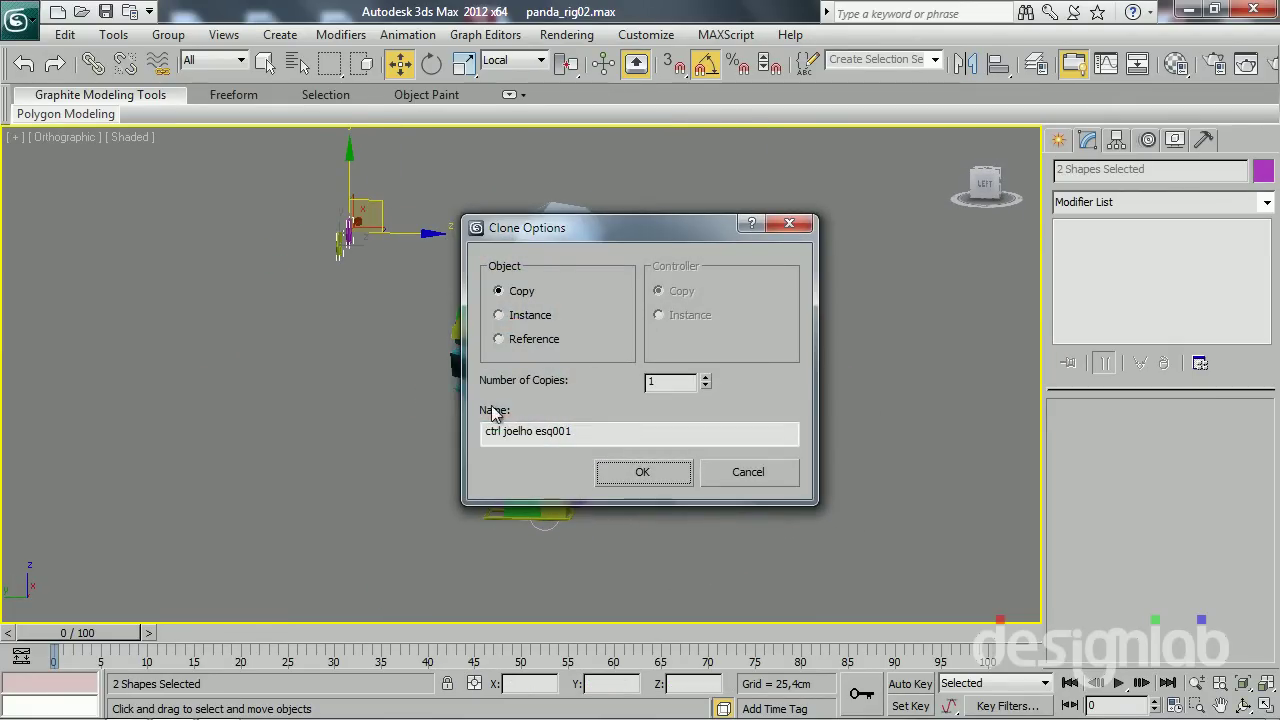
Replace the suggested clone name with 'dir' and confirm the copy
left_click_drag(505, 431, 882, 460)
type("cotov")
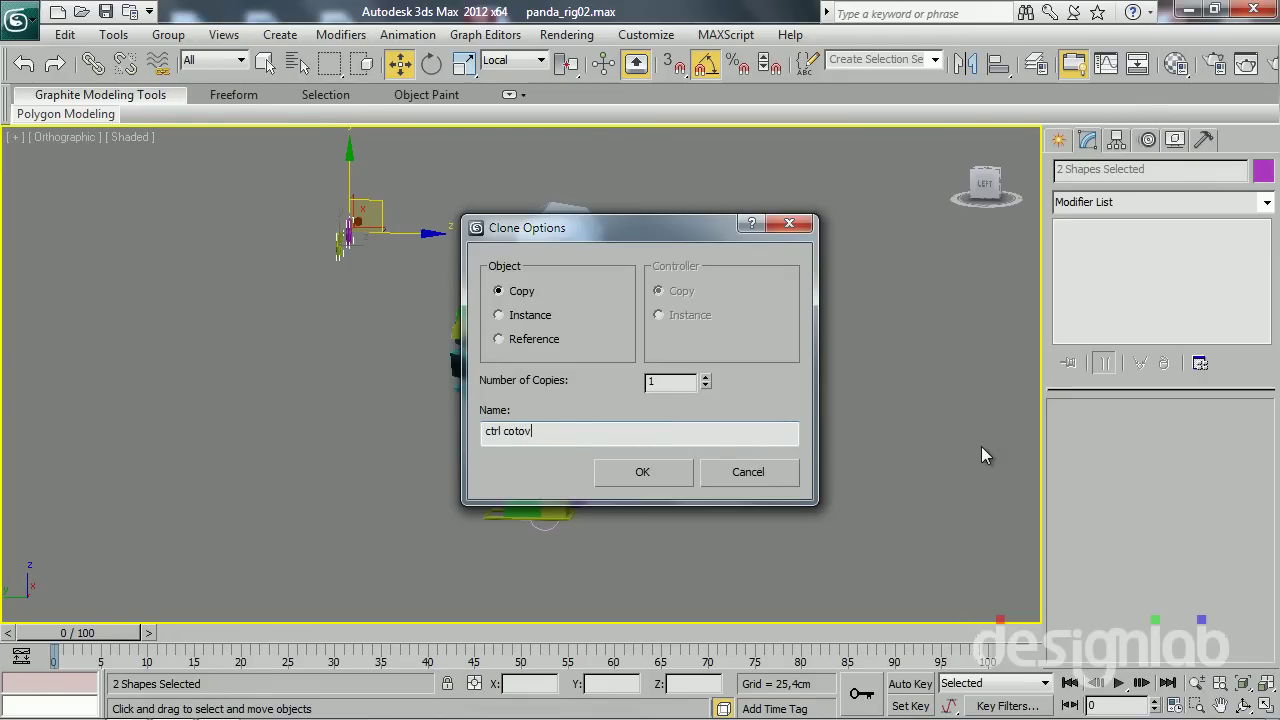
type("dir")
key("Return")
Rename the copied rings, removing the '001' suffix and the 'dir' text from the elbow control
middle_click_drag(959, 450, 378, 350, "alt")
left_click(328, 258)
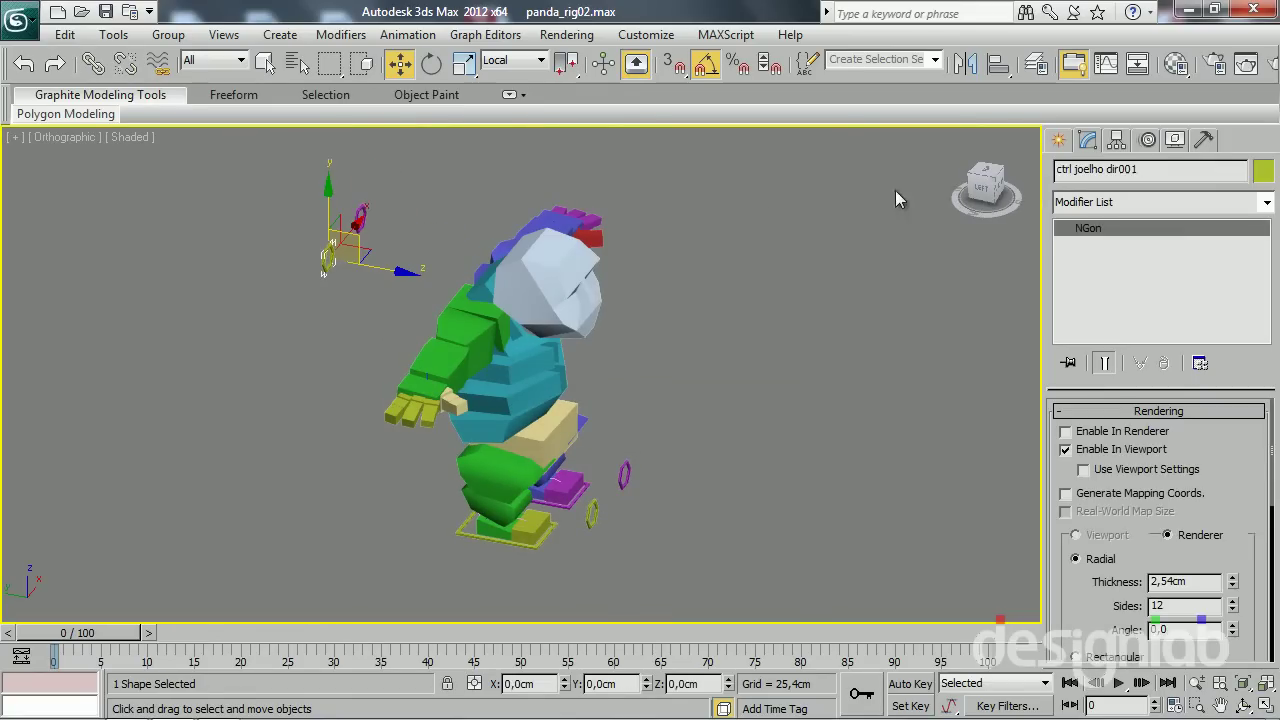
left_click_drag(1118, 169, 1231, 169)
key("BackSpace")
left_click(361, 212)
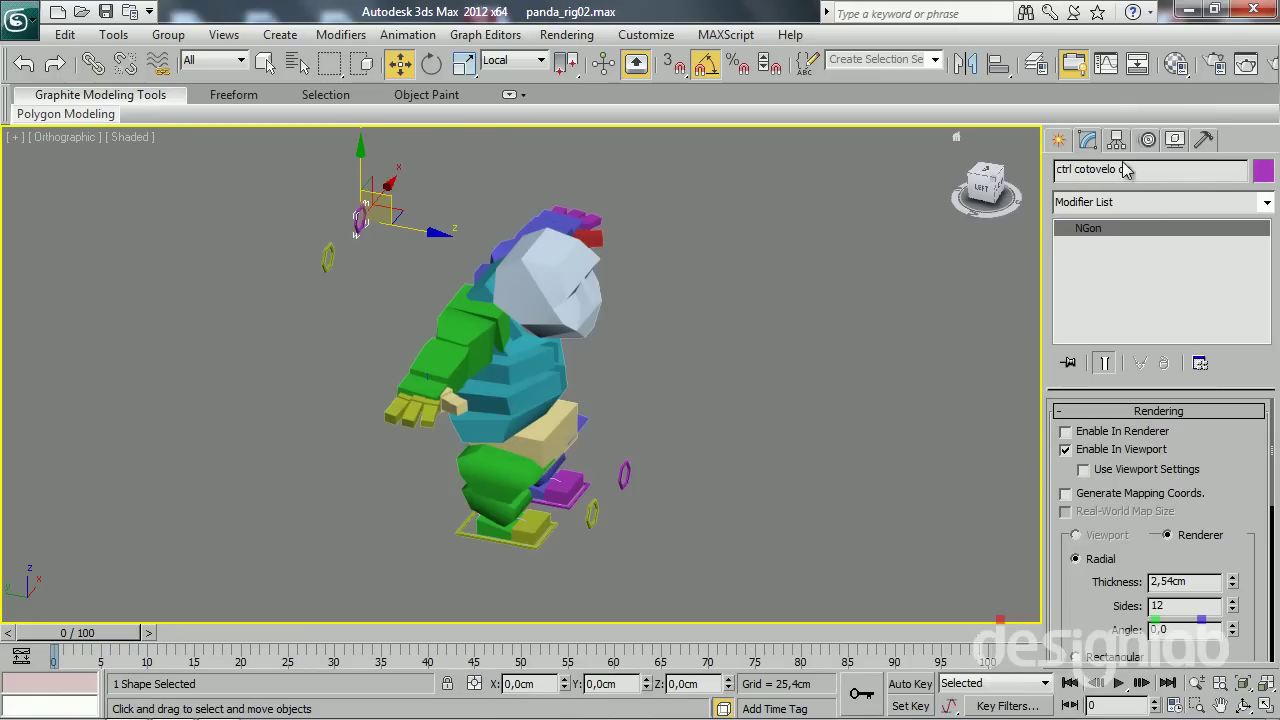
key("BackSpace")
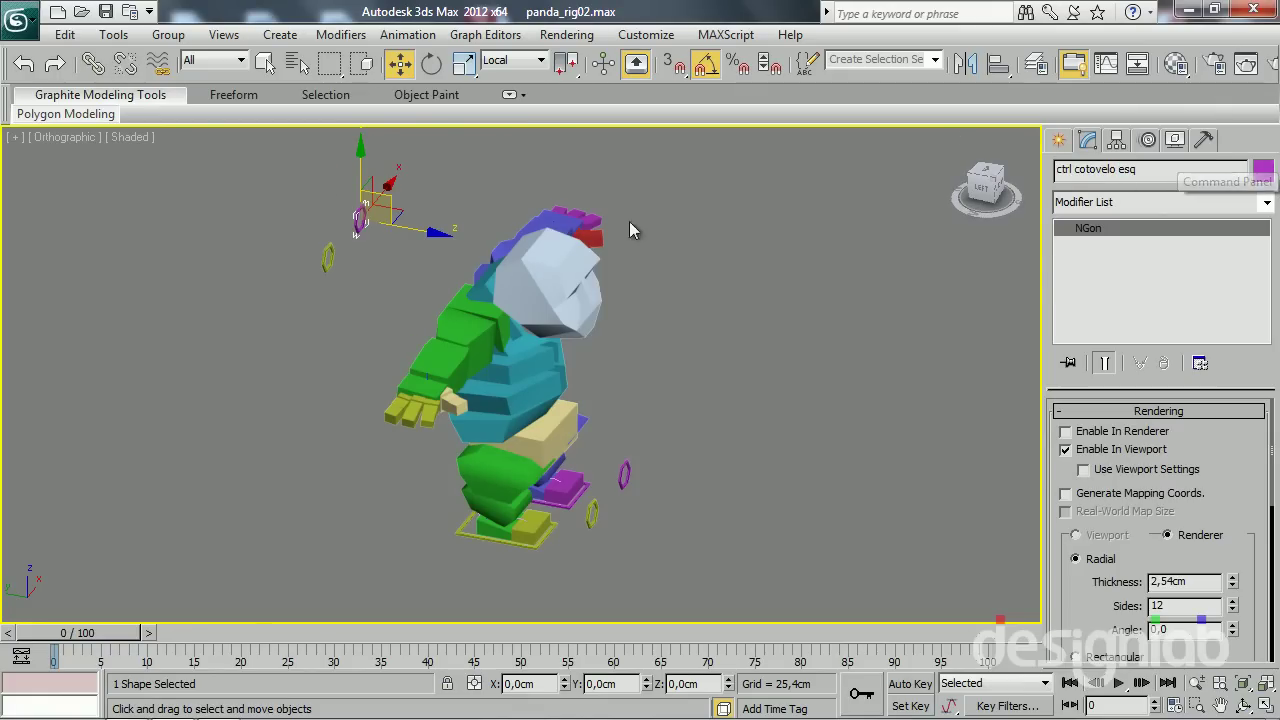
Align the yellow-green ring to the Bip001 R Forearm001 pivot point on all axes
middle_click_drag(629, 221, 647, 235)
left_click(343, 268)
middle_click_drag(340, 366, 374, 377, "alt")
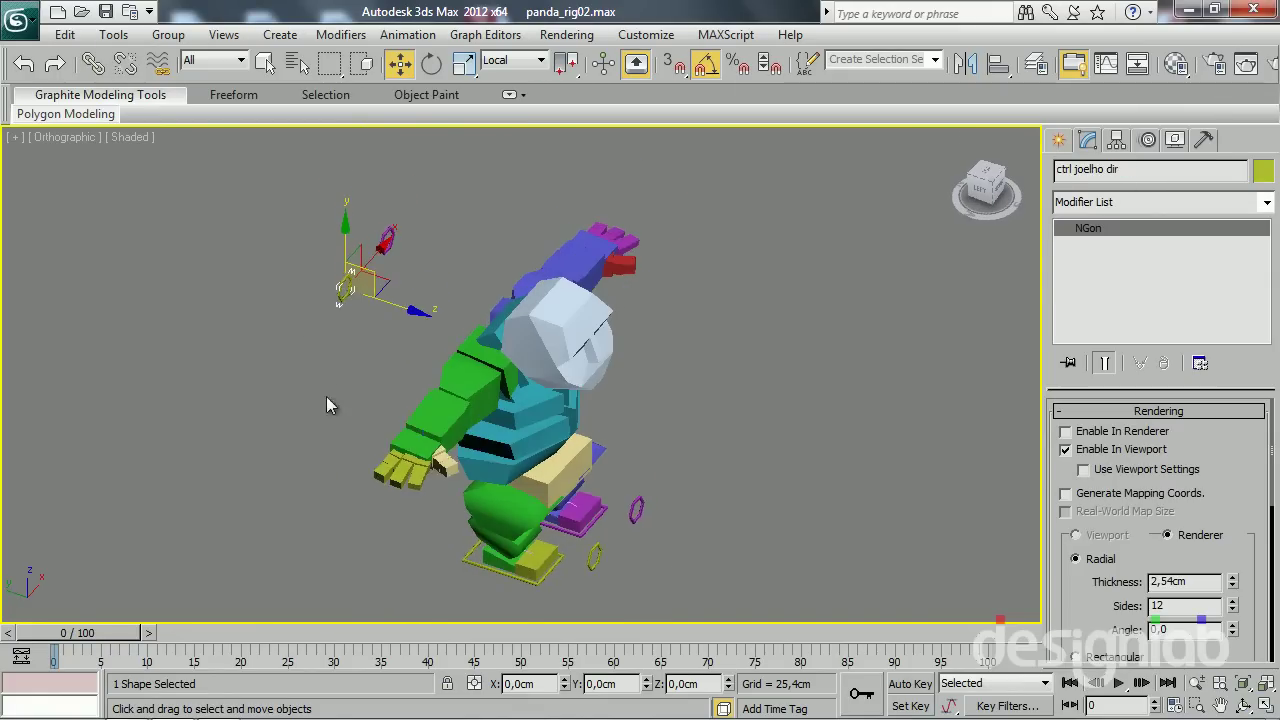
scroll(374, 377, "up", 4)
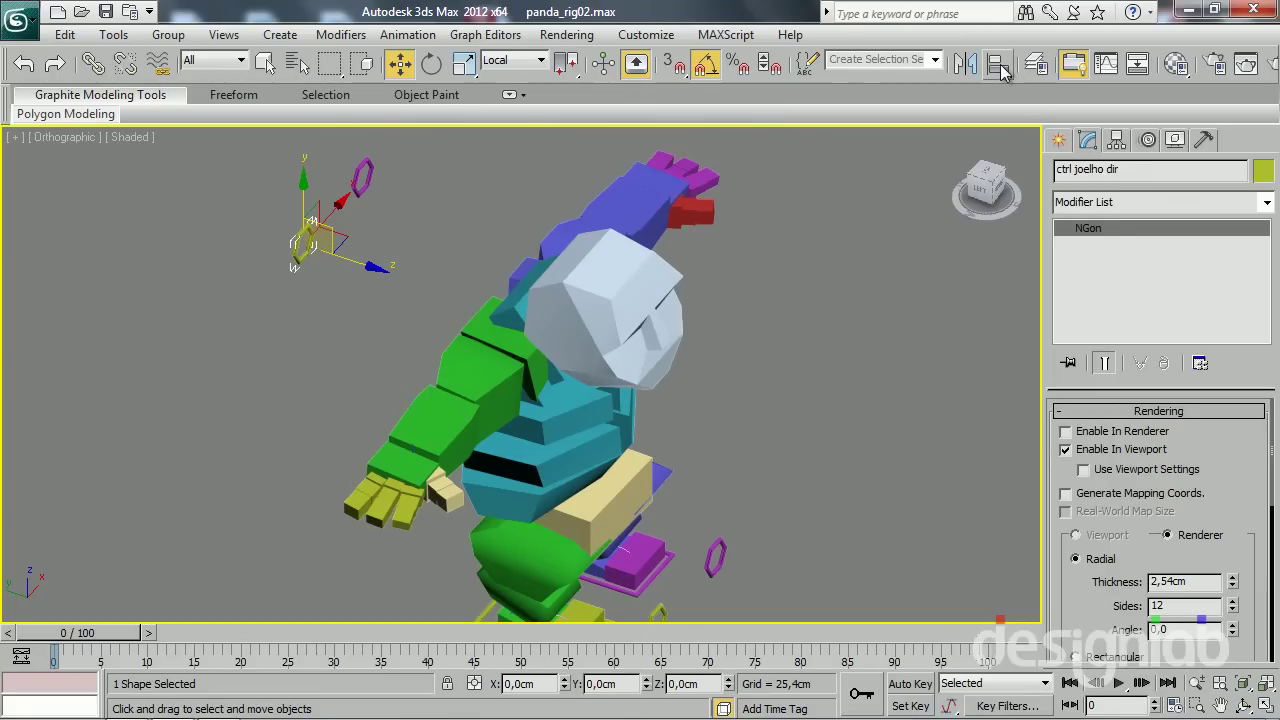
left_click(1001, 68)
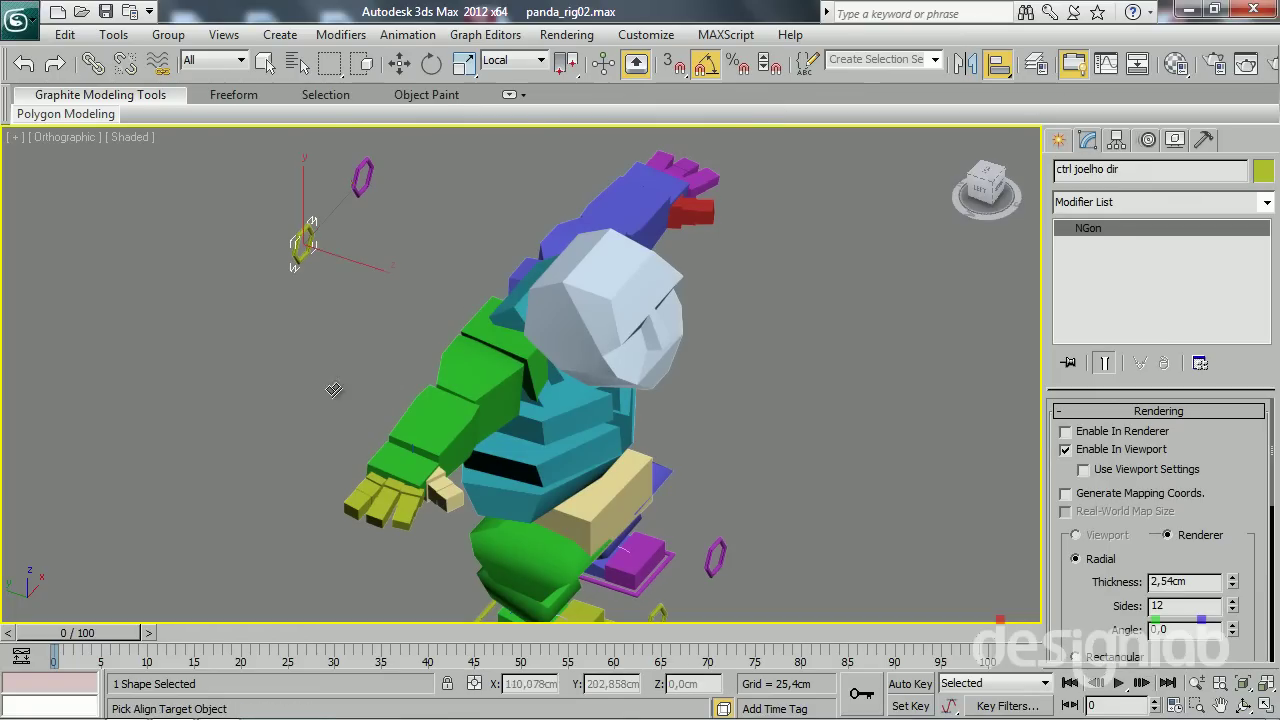
left_click(424, 406)
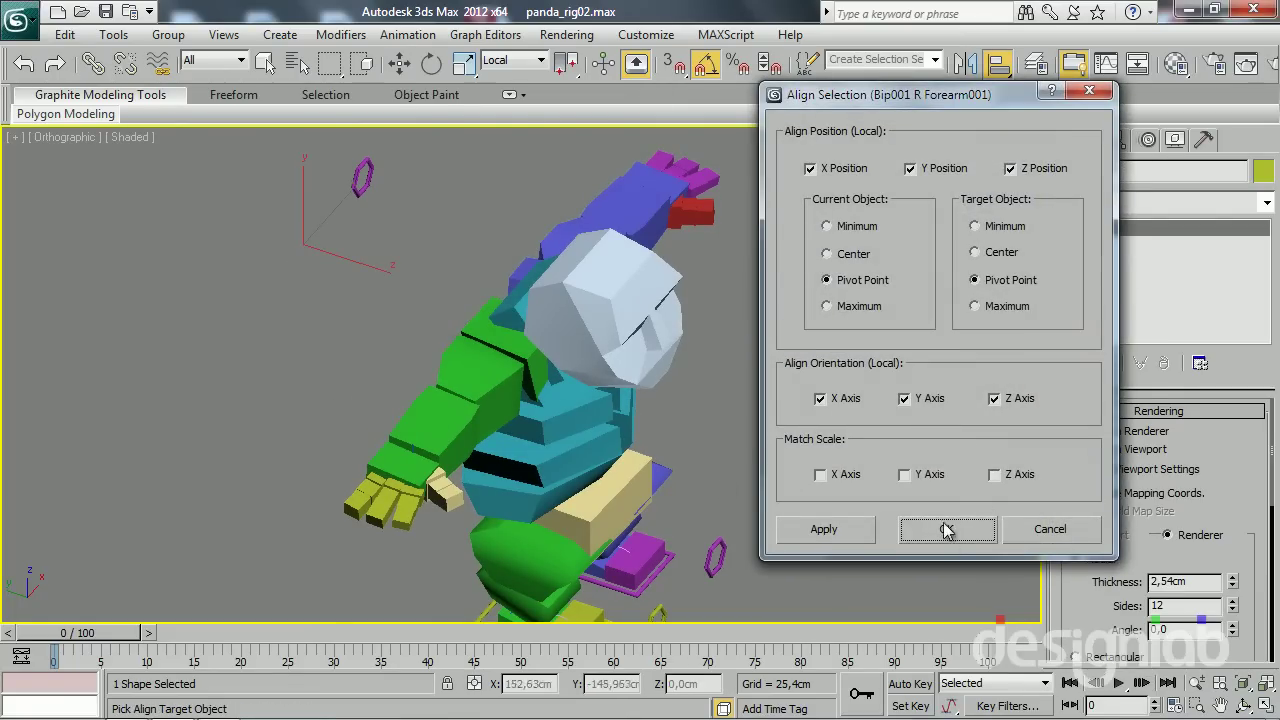
left_click(946, 530)
Align the purple ctrl cotovelo esq ring to the left forearm, then switch to wireframe
left_click(363, 178)
middle_click_drag(363, 178, 422, 287, "alt")
key("alt+a")
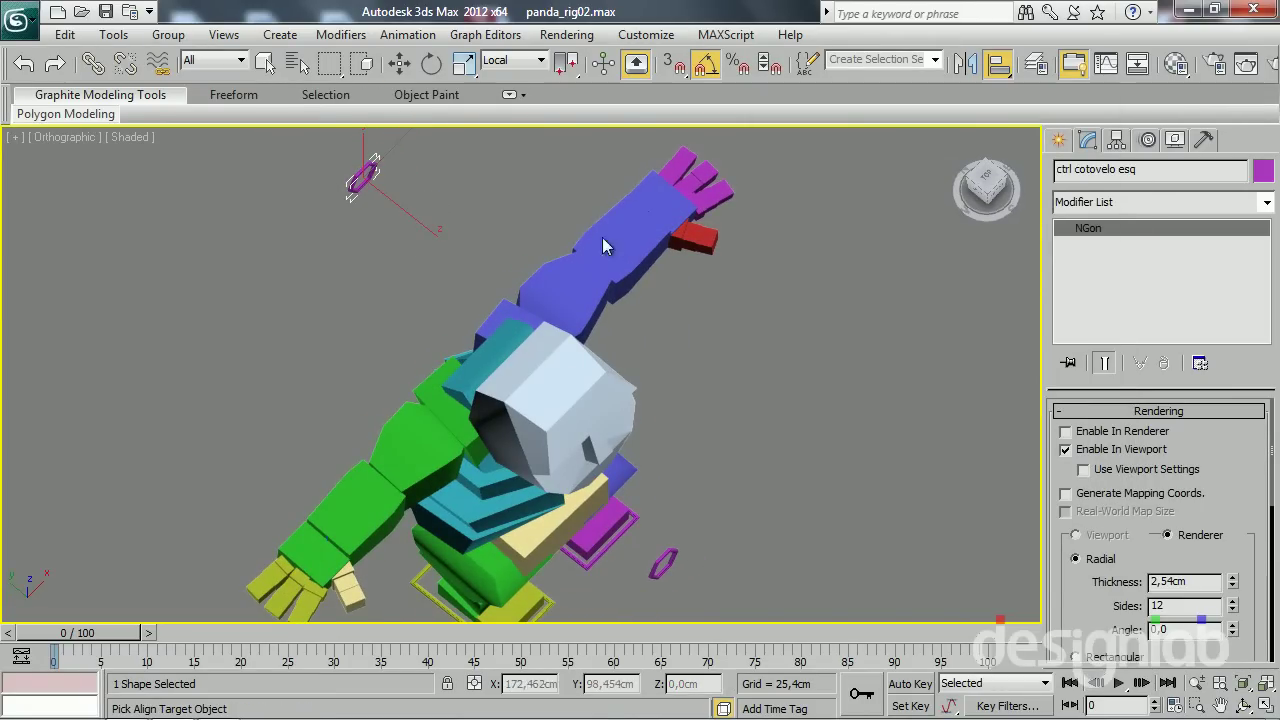
left_click(605, 245)
left_click(946, 530)
middle_click_drag(677, 495, 658, 467, "alt")
key("F3")
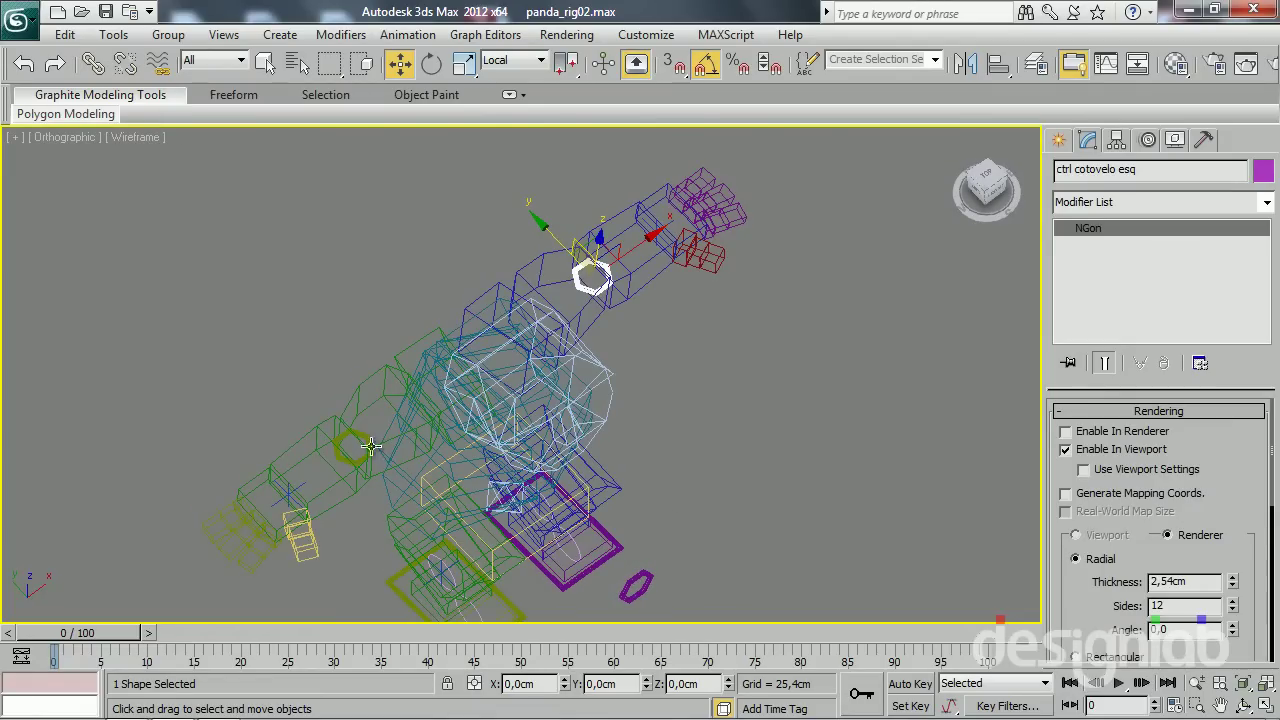
Select only the two elbow rings and raise them above the arms
left_click(355, 465, "ctrl")
left_click(355, 465, "ctrl")
left_click(358, 440, "ctrl")
left_click(363, 430, "ctrl")
left_click(361, 433, "ctrl")
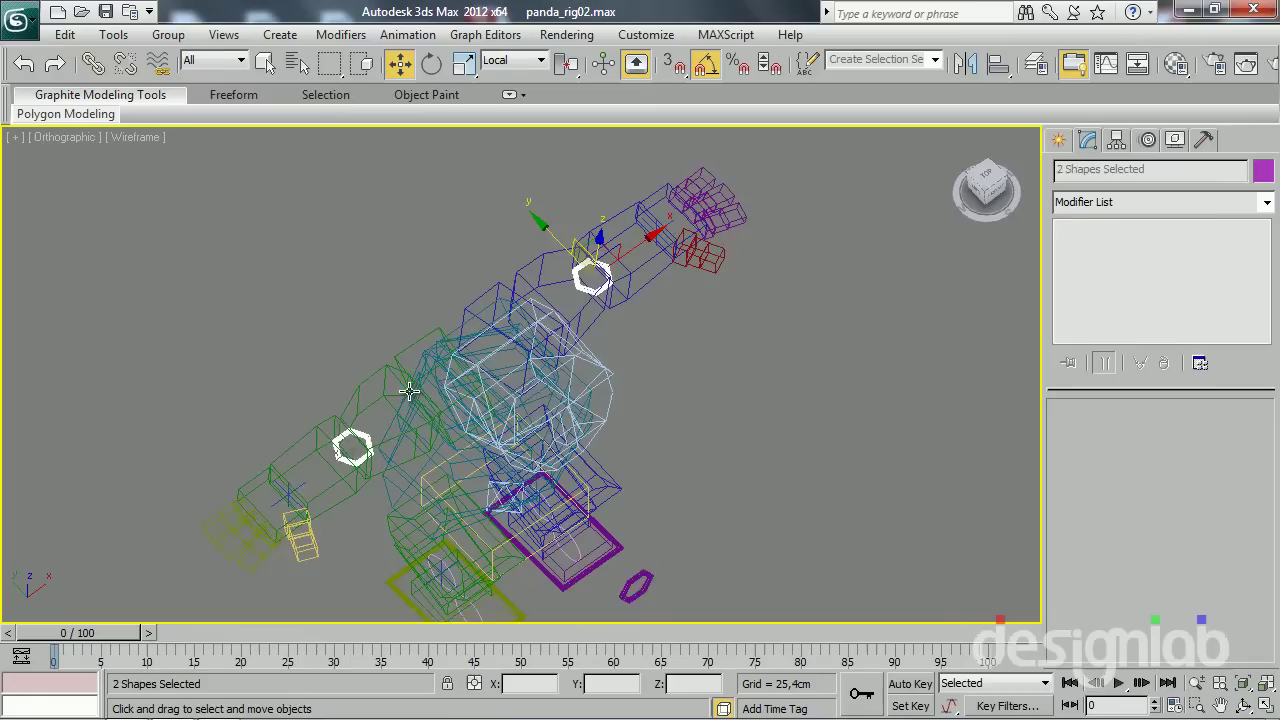
middle_click_drag(385, 415, 410, 392, "alt")
left_click_drag(534, 217, 316, 172)
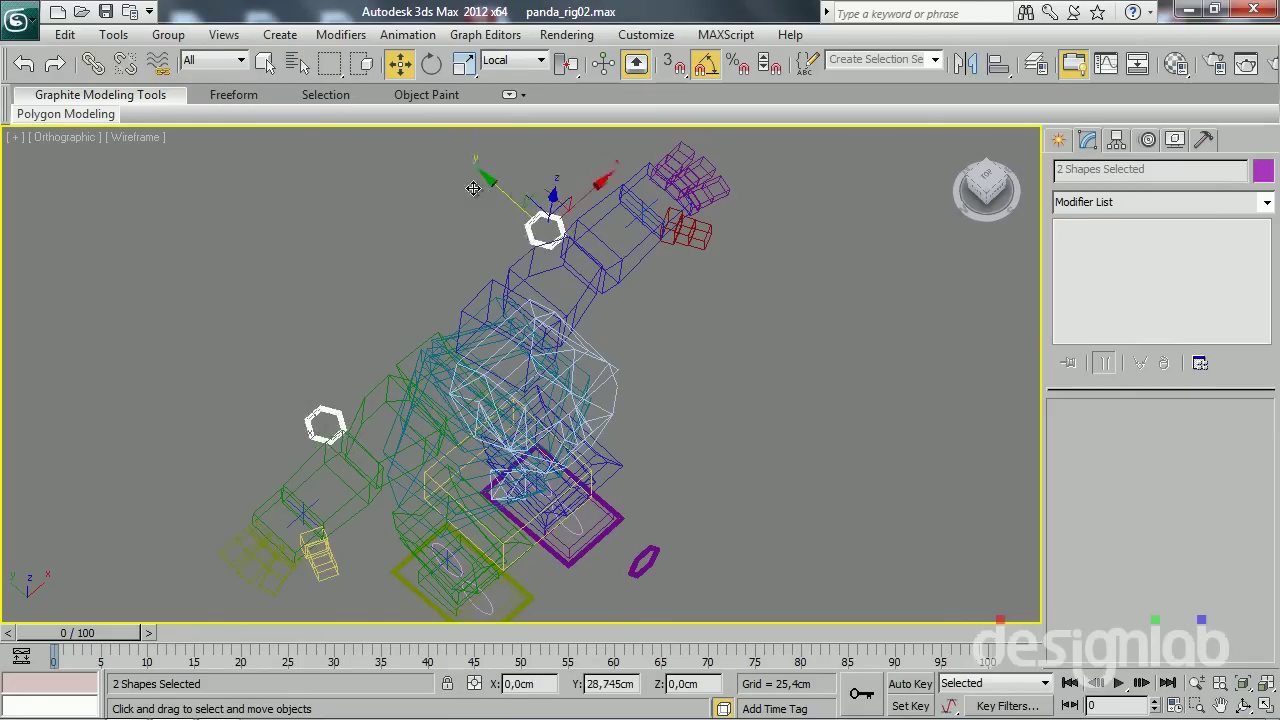
middle_click_drag(320, 277, 348, 407)
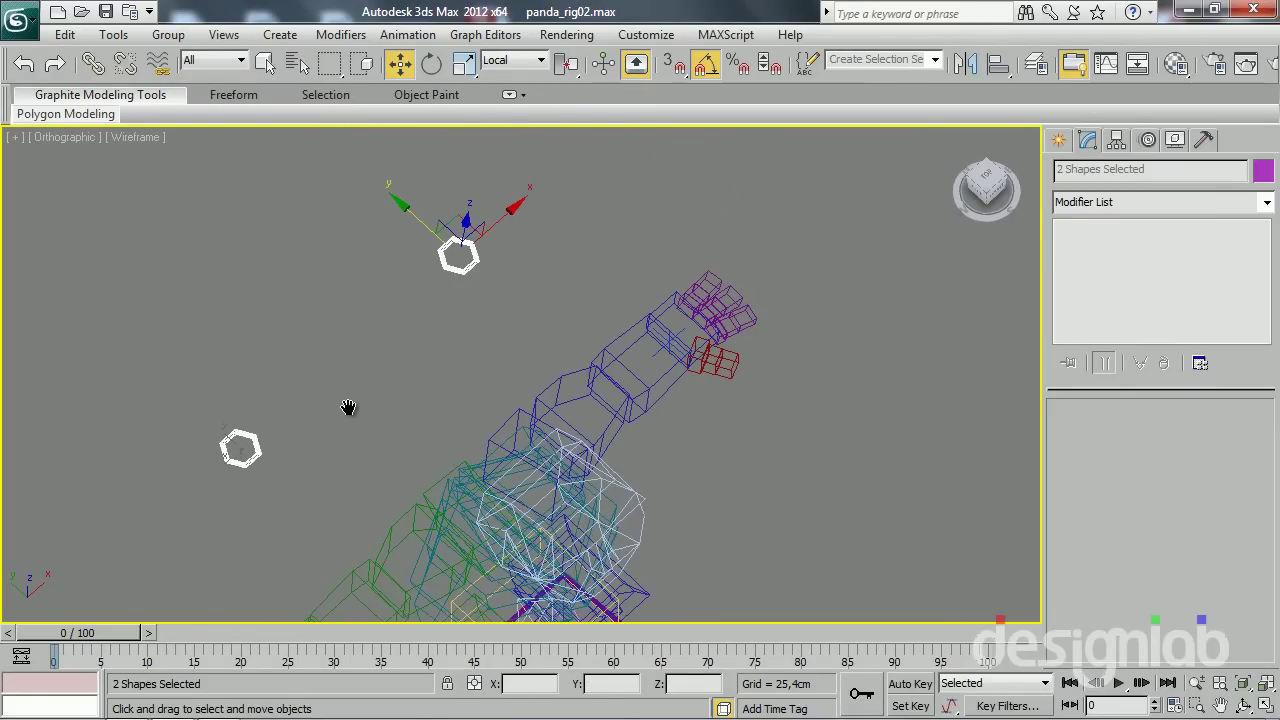
Rotate both elbow rings upright about X and return to shaded display
key("e")
left_click_drag(381, 363, 346, 271)
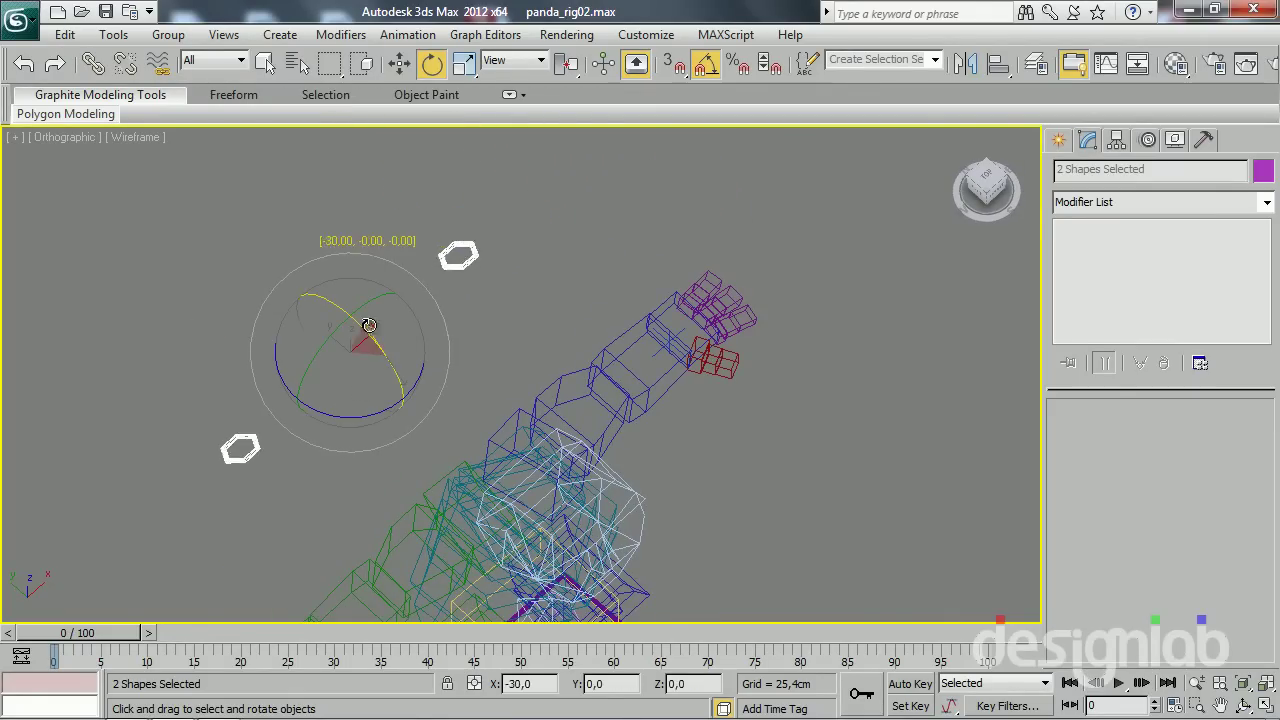
mouse_move(337, 305)
middle_mouse_down("alt")
mouse_move(462, 429)
mouse_move(538, 443)
mouse_move(520, 485)
mouse_move(367, 384)
mouse_move(385, 358)
mouse_move(352, 372)
mouse_move(311, 459)
mouse_move(542, 441)
mouse_move(412, 358)
middle_mouse_up("alt")
key("F3")
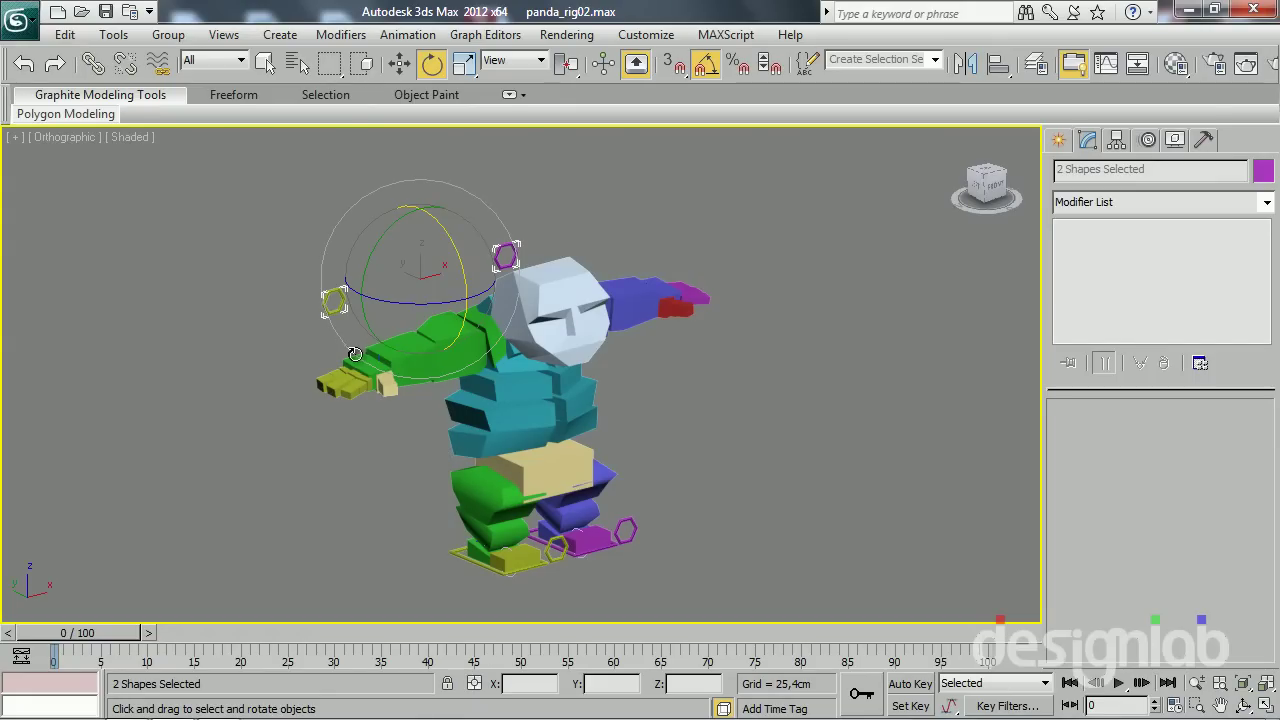
Select the ctrl calcanhar dir heel circle and Shift-drag it to make a copy
scroll(358, 448, "up", 3)
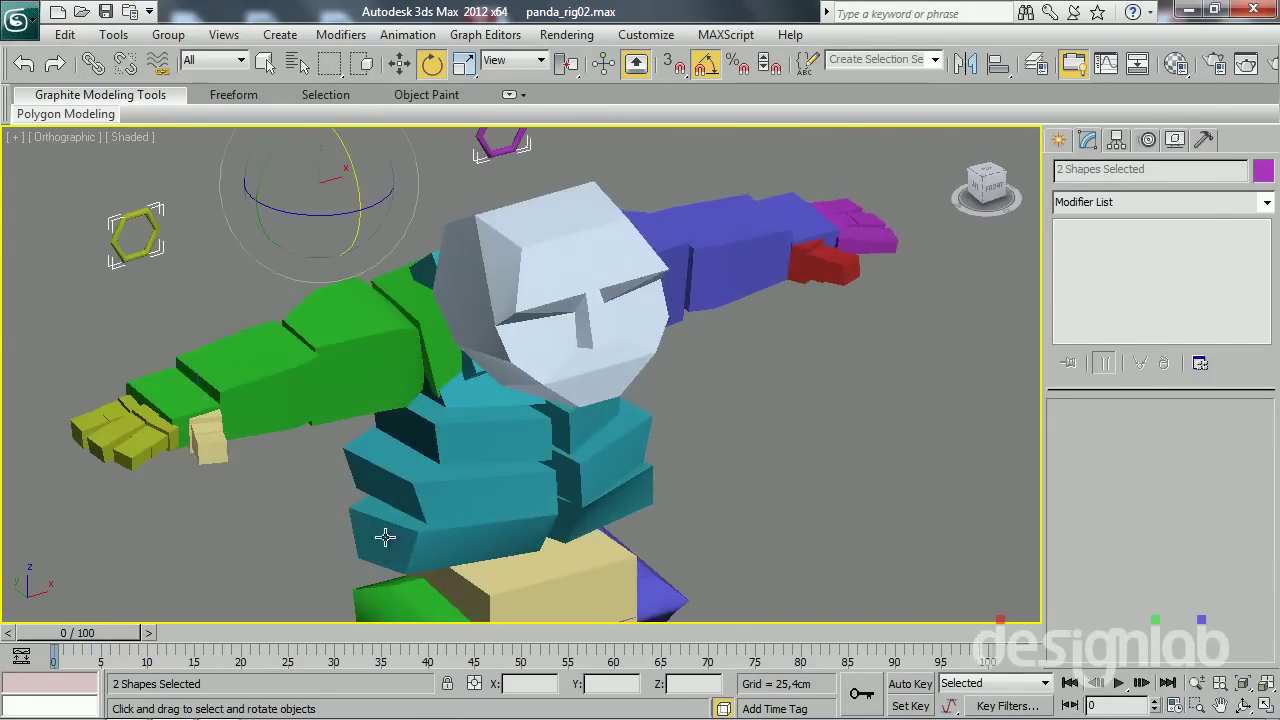
scroll(380, 531, "up", 2)
mouse_move(486, 309)
middle_mouse_down("alt")
mouse_move(647, 285)
mouse_move(684, 344)
mouse_move(686, 387)
mouse_move(751, 402)
middle_mouse_up("alt")
left_click(686, 347)
key("w")
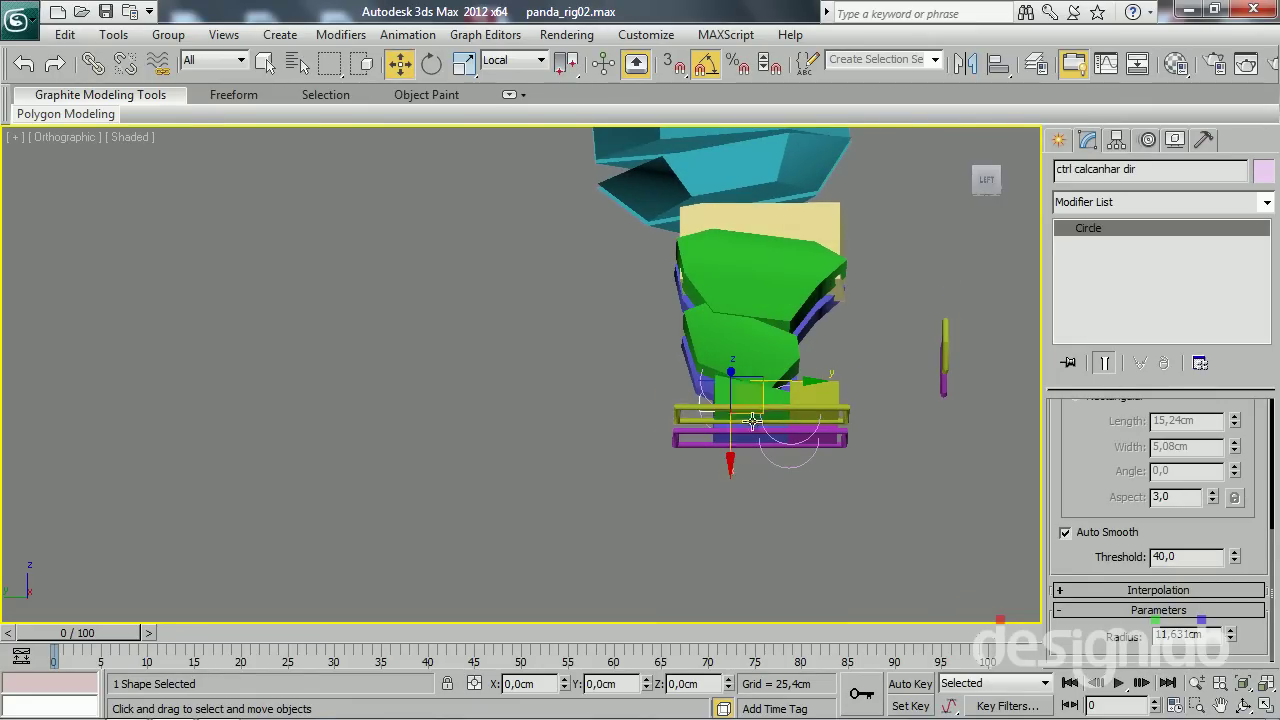
left_click_drag(763, 407, 467, 283, "shift")
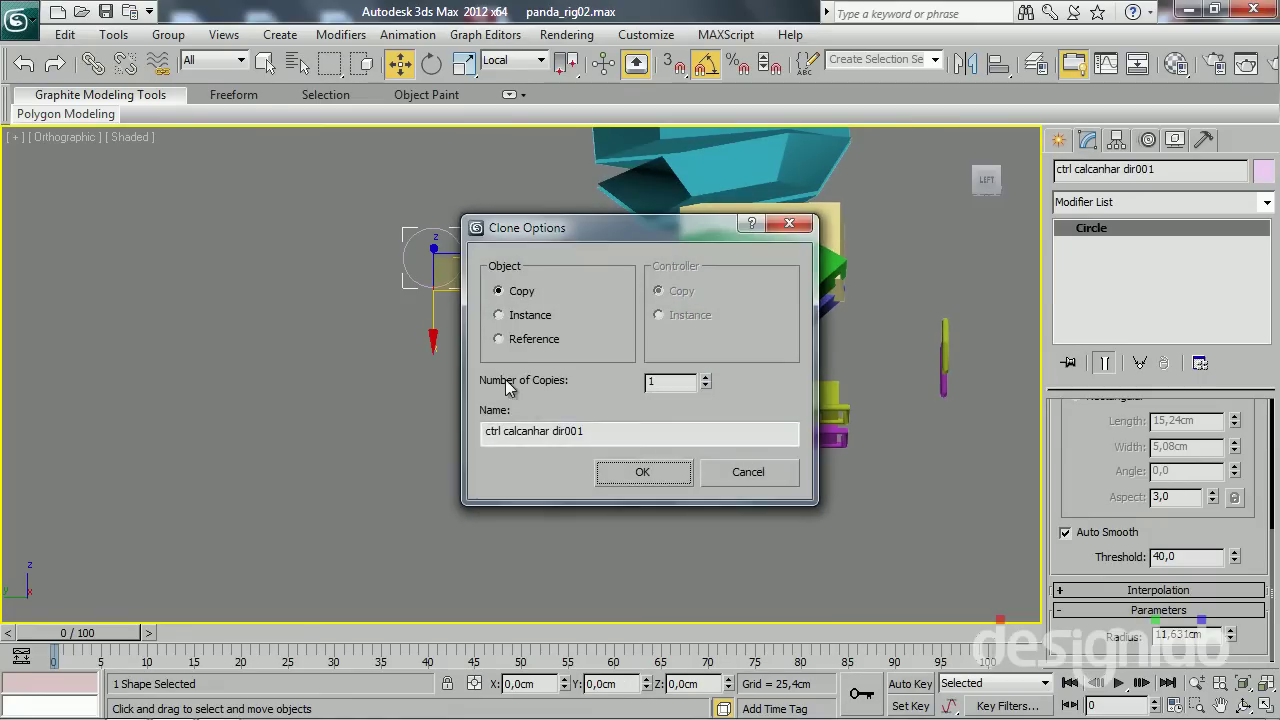
Name the heel circle copy 'ctrl mao dir' and align it to the right hand
left_click(507, 440)
type("ctrl mao dir")
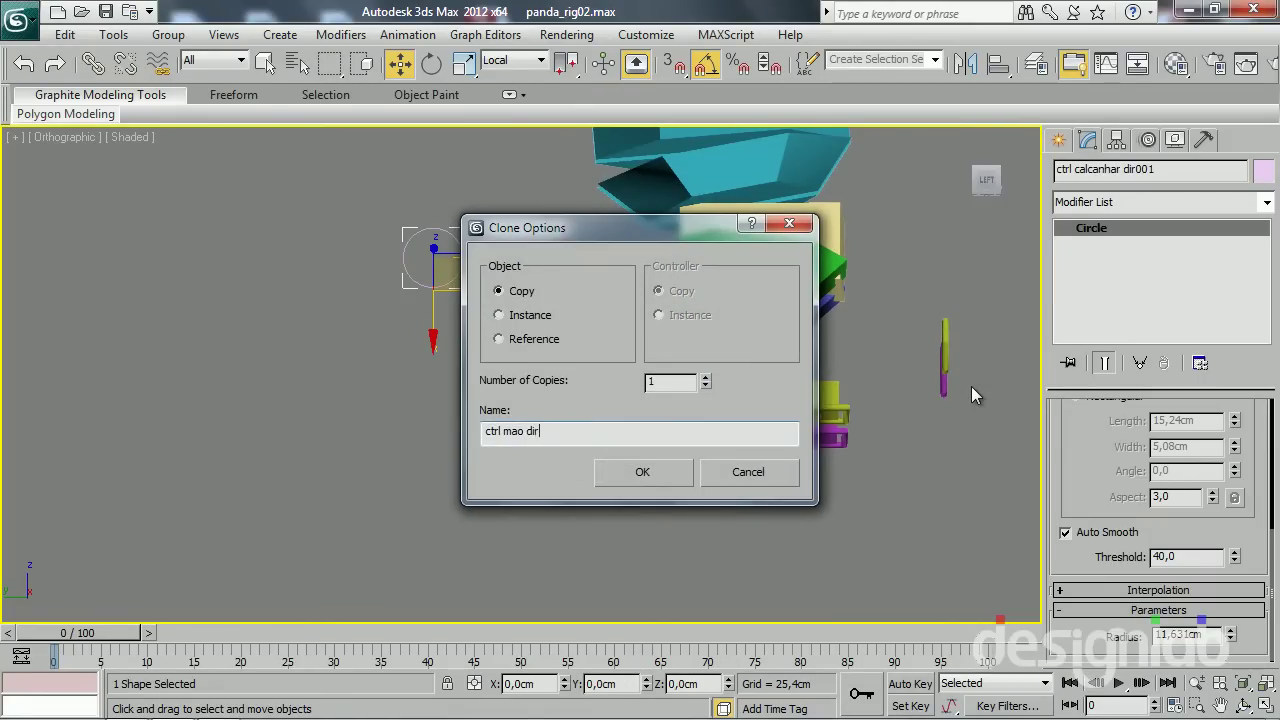
key("Return")
mouse_move(763, 300)
middle_mouse_down("alt")
mouse_move(573, 492)
mouse_move(551, 490)
middle_mouse_up("alt")
key("alt+a")
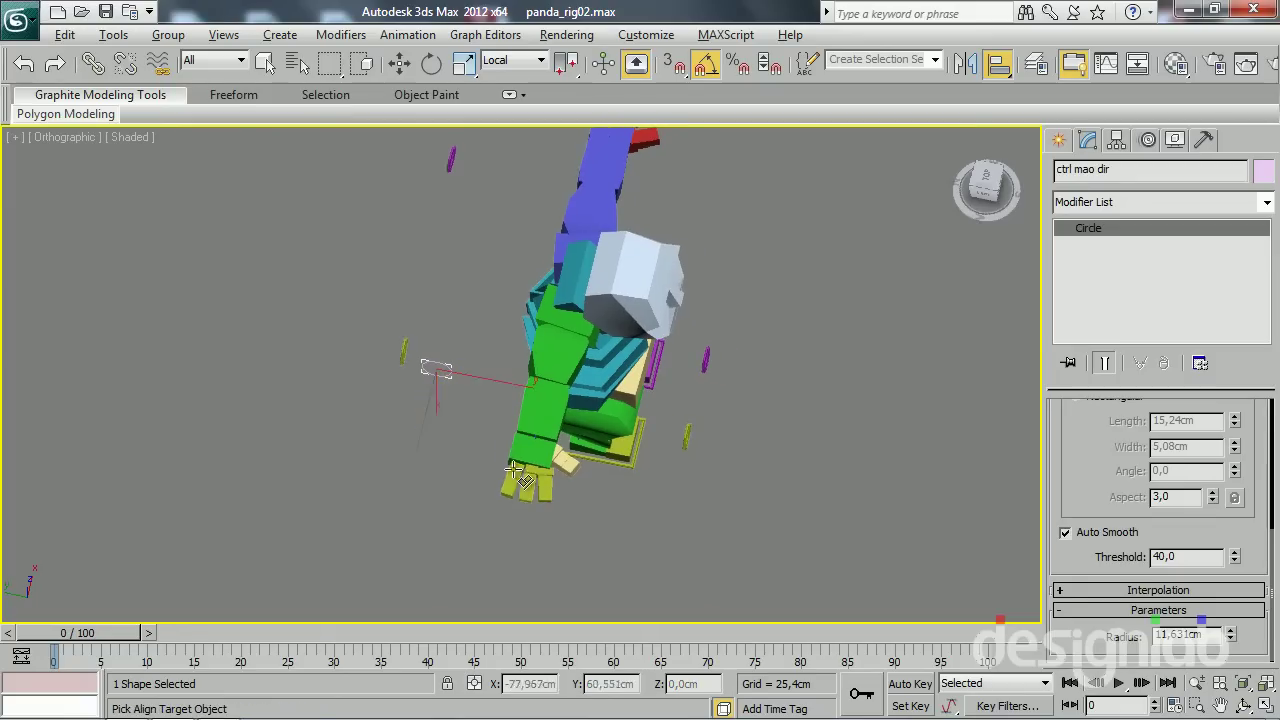
left_click(525, 455)
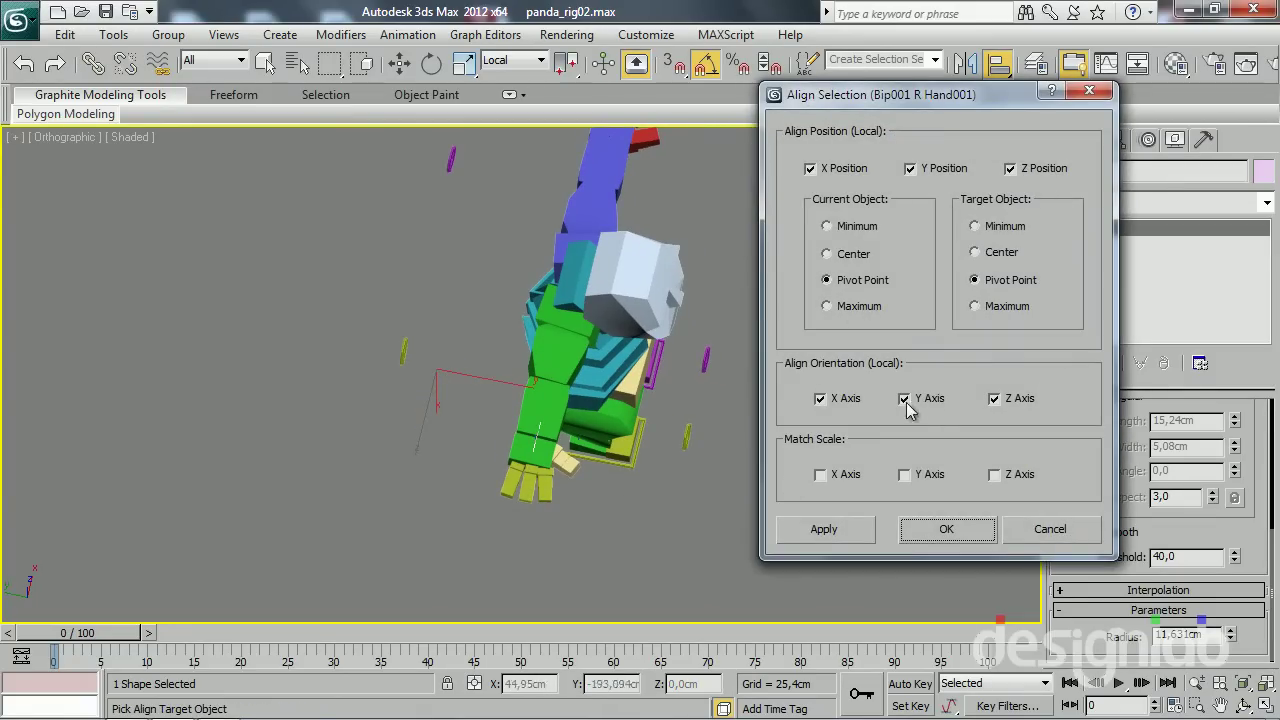
left_click(946, 529)
Enable In Viewport so the ctrl mao dir circle displays with thickness
middle_click_drag(645, 485, 760, 460, "alt")
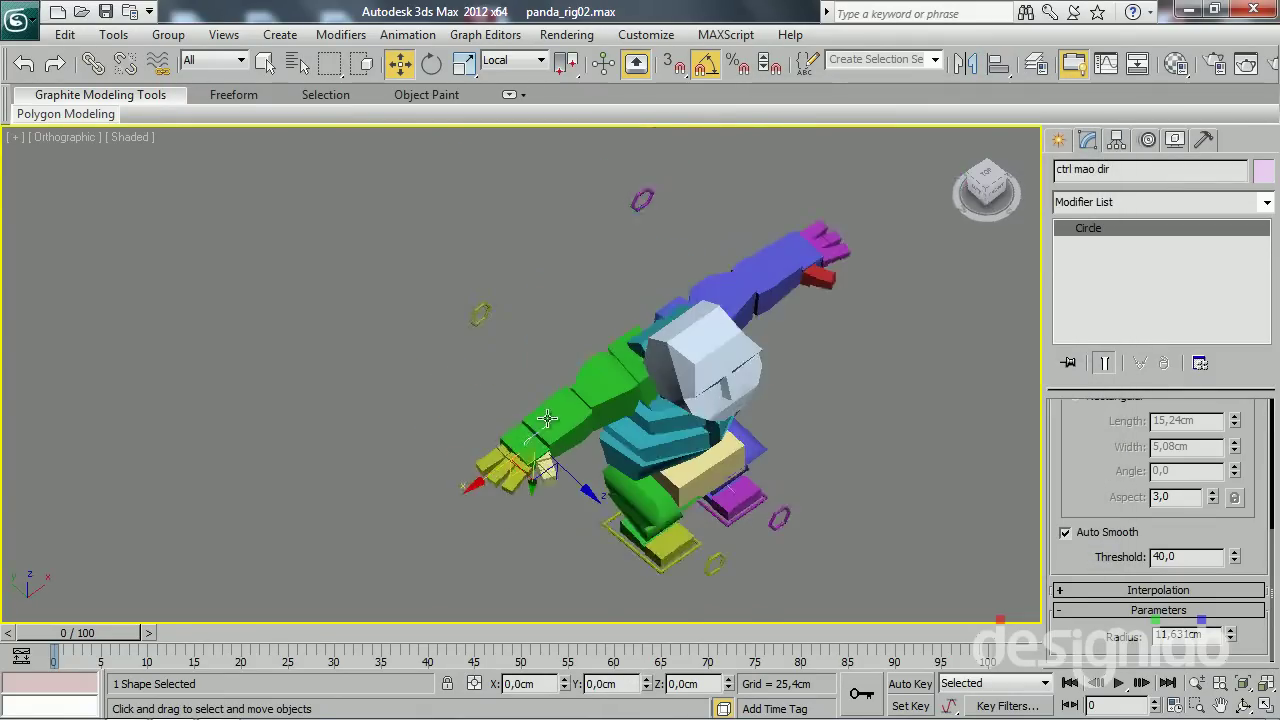
scroll(944, 433, "up", 4)
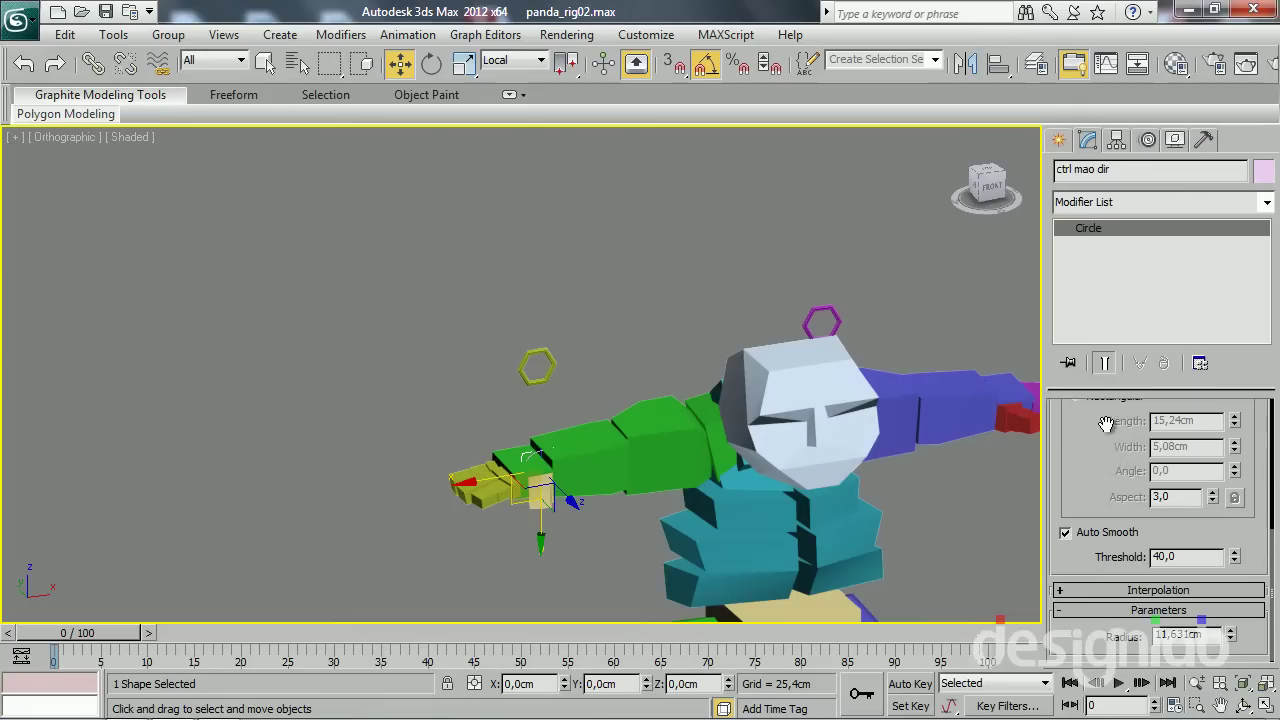
left_click_drag(1096, 506, 1098, 474)
scroll(1098, 480, "up", 5)
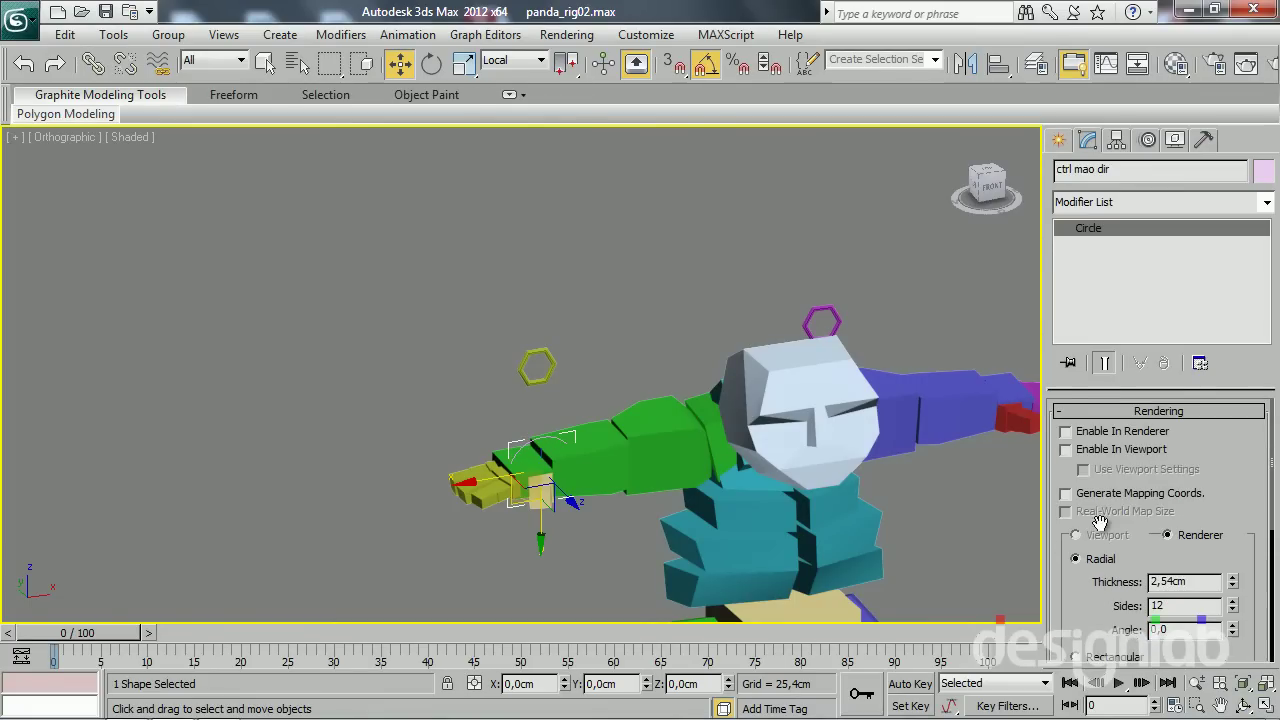
left_click(1098, 450)
Set the ctrl mao dir circle's object colour to yellow-green
middle_click_drag(614, 463, 592, 378, "alt")
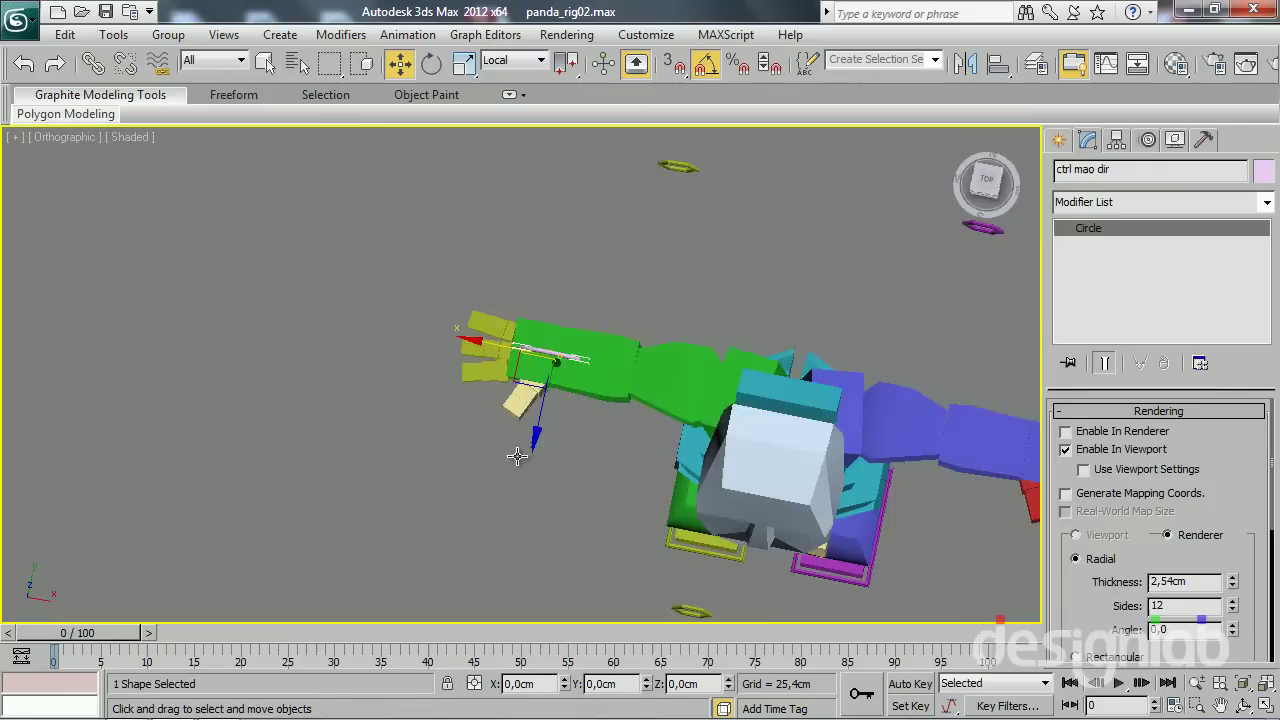
scroll(592, 378, "up", 3)
mouse_move(585, 438)
middle_mouse_down("alt")
mouse_move(607, 412)
mouse_move(910, 264)
middle_mouse_up("alt")
left_click(1260, 185)
left_click(398, 420)
left_click(771, 499)
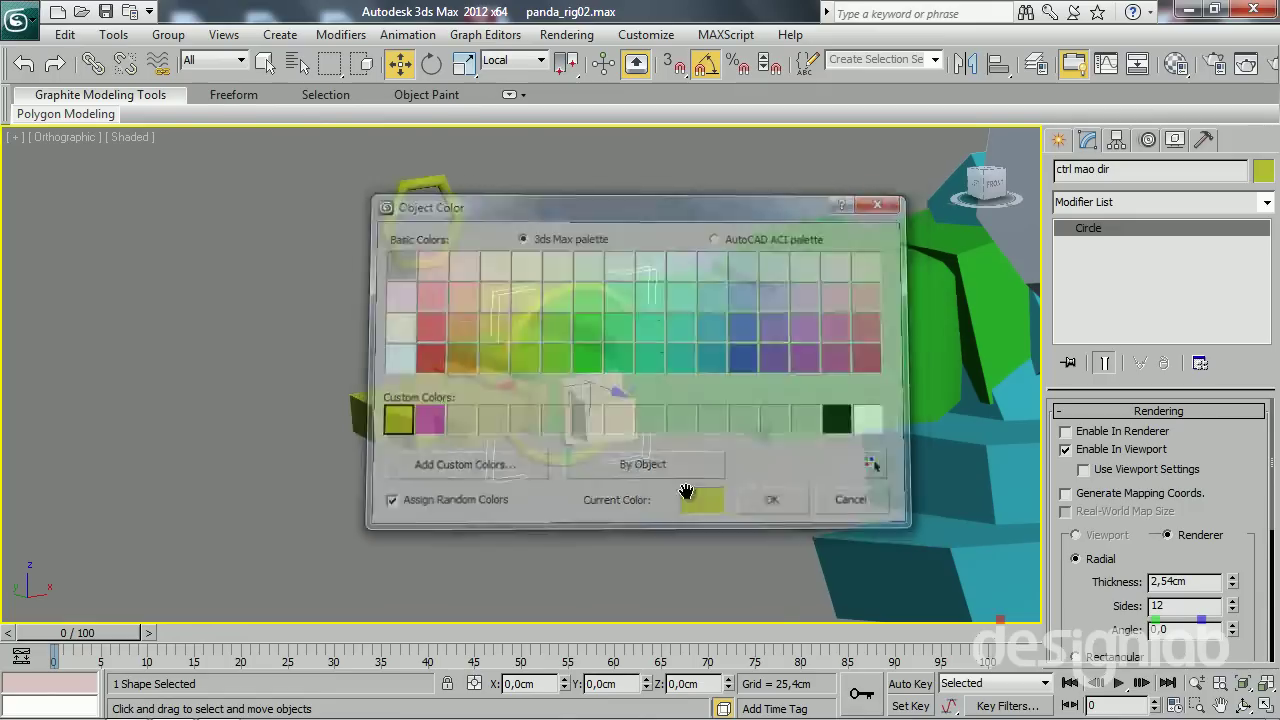
middle_click_drag(686, 492, 240, 390, "alt")
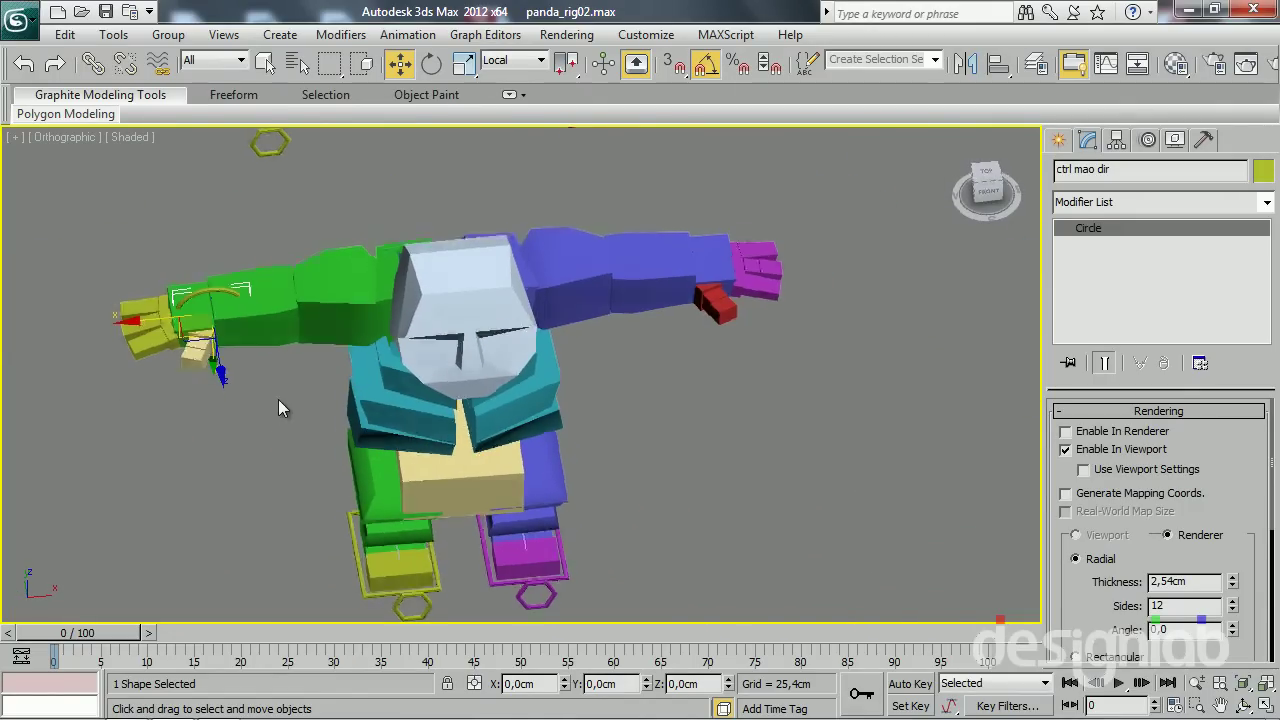
Copy the right-hand circle as 'ctrl mao esq' and align it to the left hand
key("t")
left_click(721, 376)
left_click_drag(721, 378, 721, 392, "shift")
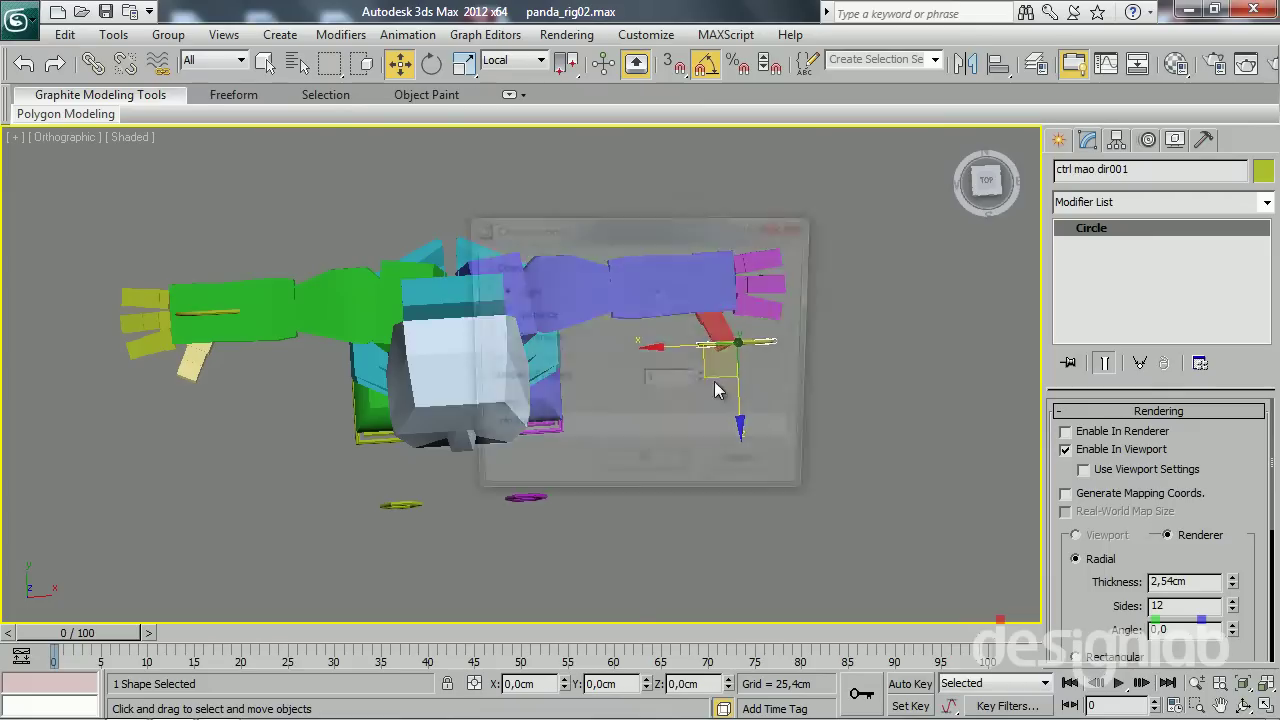
double_click(531, 438)
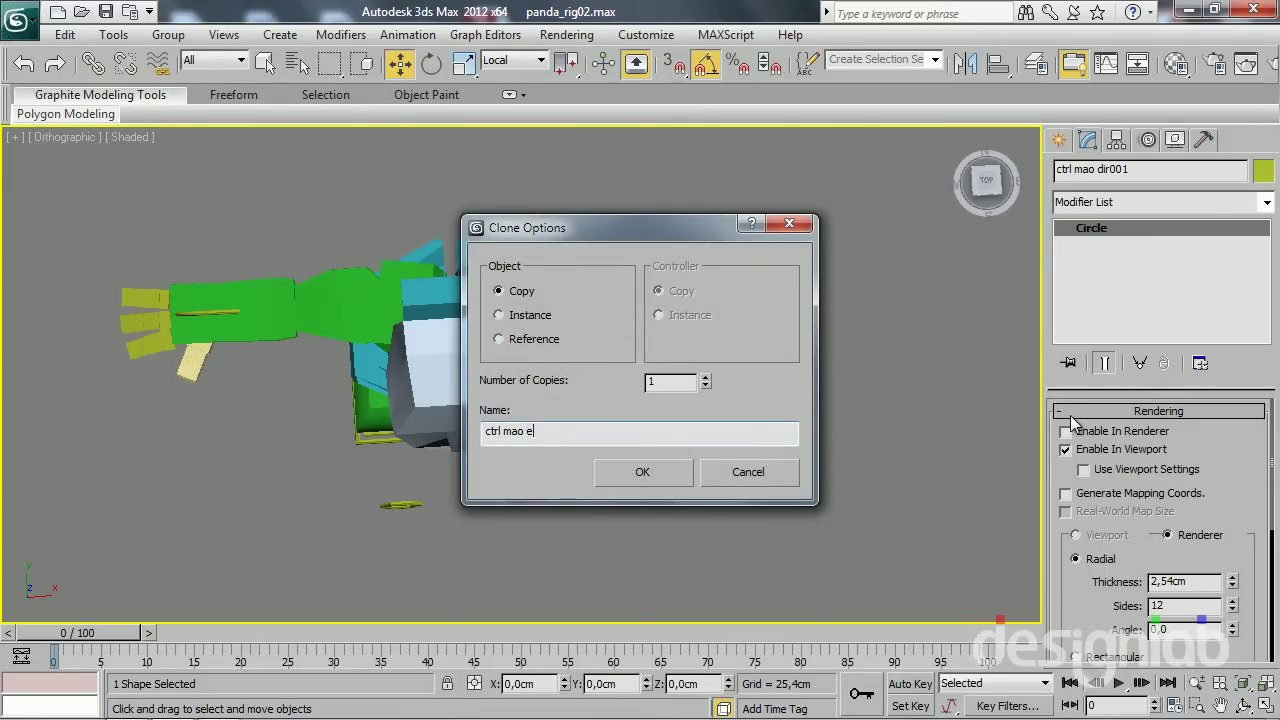
key("Return")
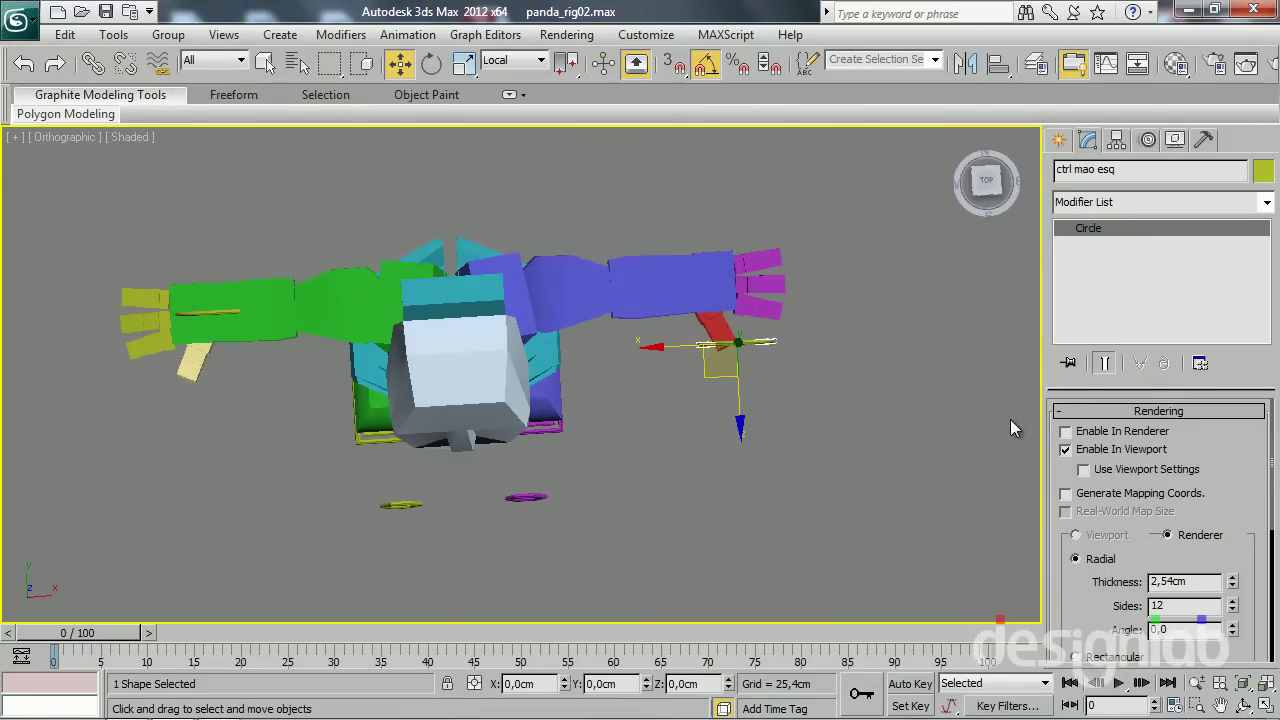
key("alt+a")
left_click(728, 270)
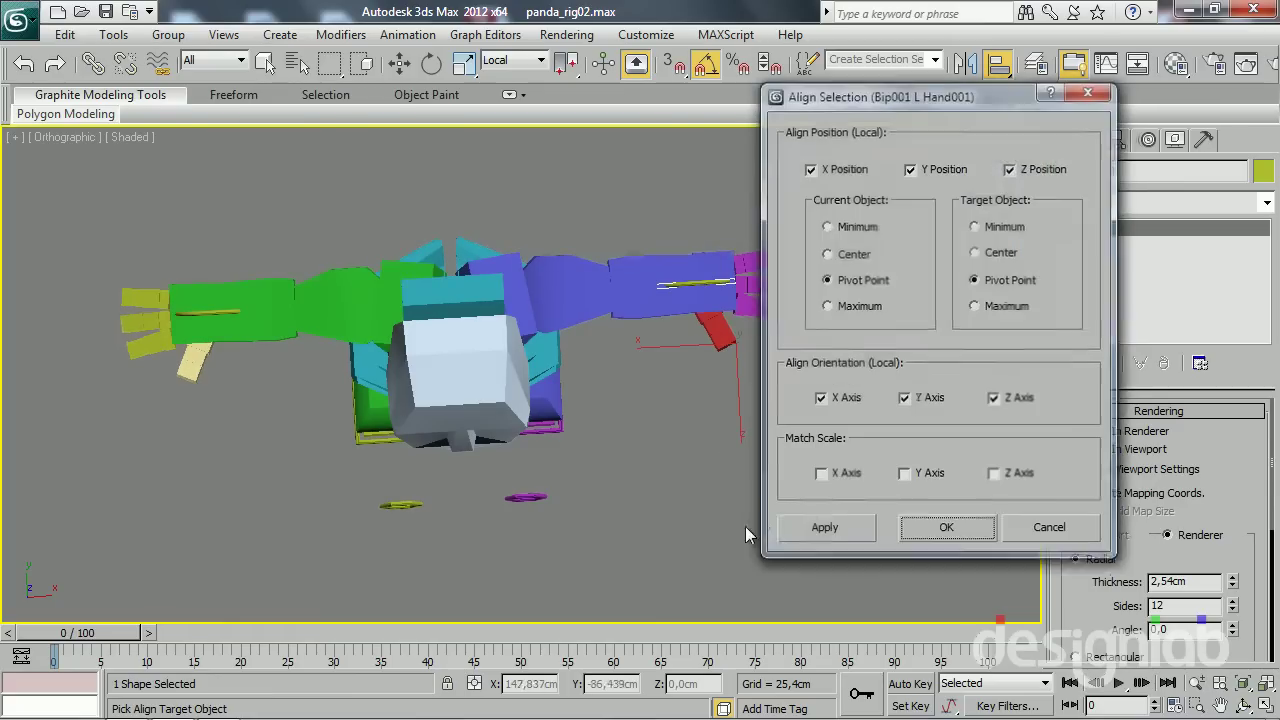
left_click(944, 543)
Orbit and zoom around the rig to inspect the hand controls
mouse_move(666, 480)
middle_mouse_down("alt")
mouse_move(678, 339)
mouse_move(617, 314)
mouse_move(664, 428)
mouse_move(622, 338)
mouse_move(702, 330)
mouse_move(694, 360)
middle_mouse_up("alt")
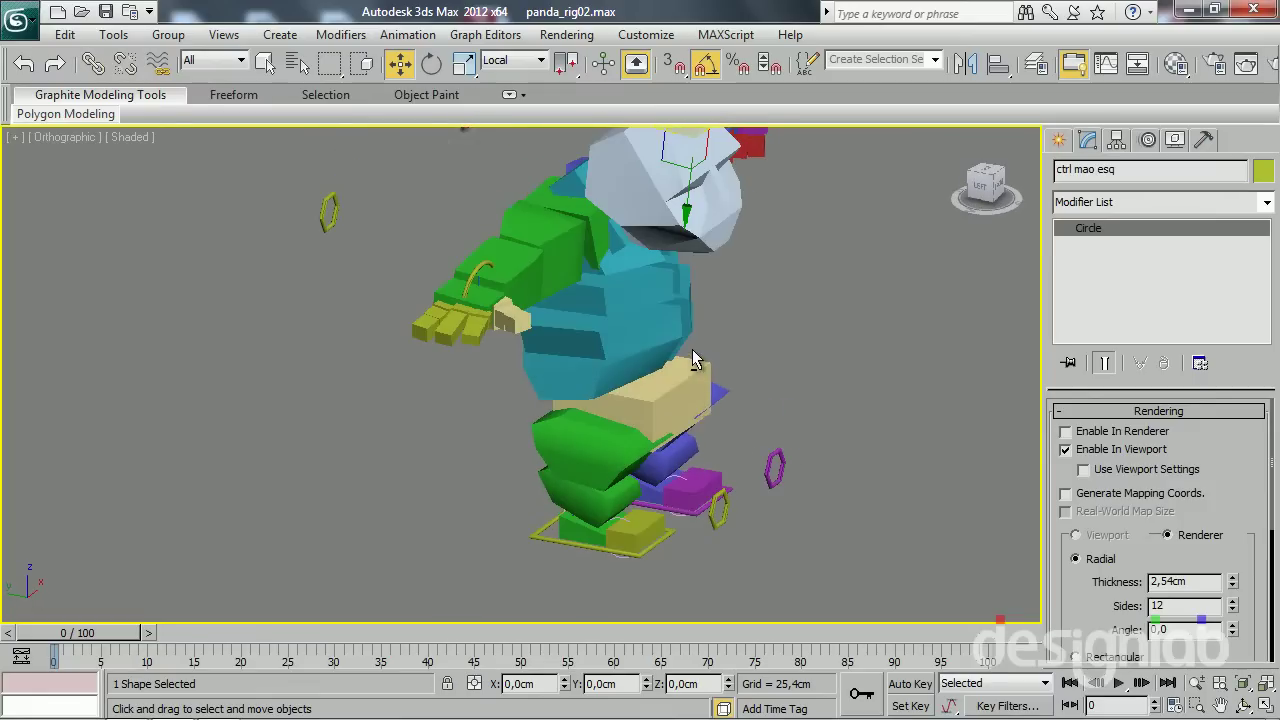
mouse_move(642, 481)
middle_mouse_down("alt")
mouse_move(604, 499)
mouse_move(612, 456)
mouse_move(582, 428)
middle_mouse_up("alt")
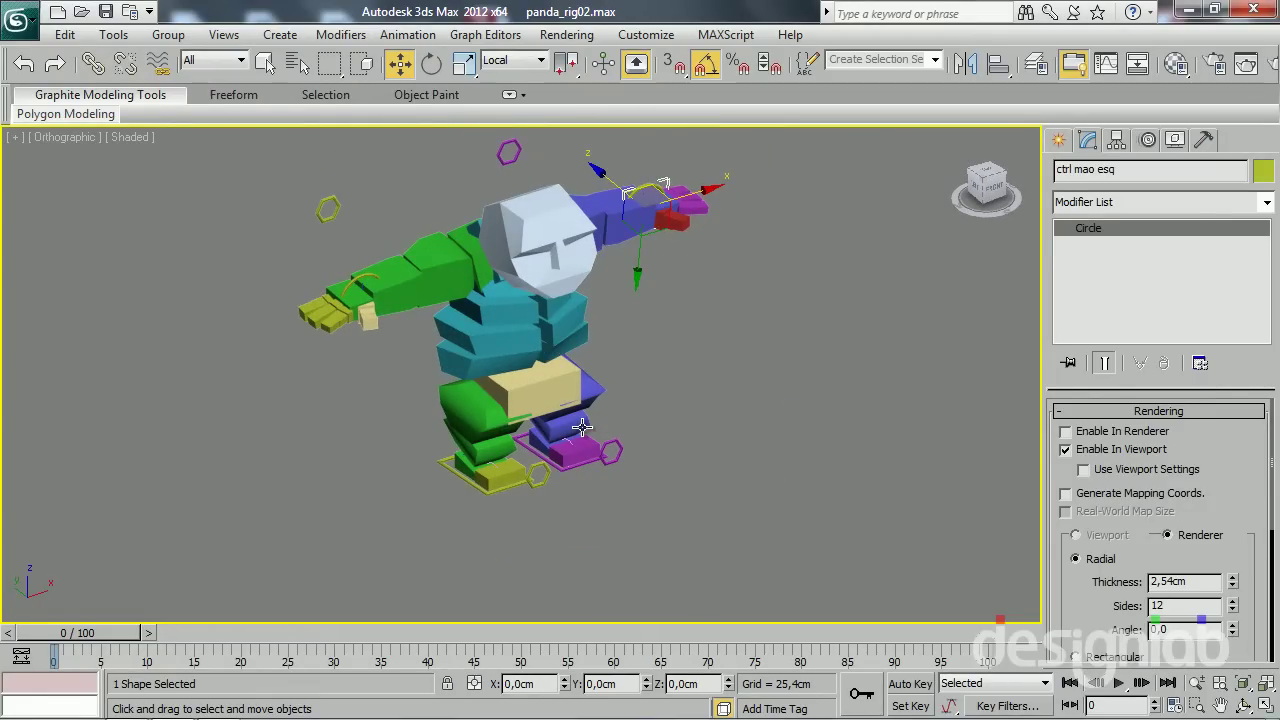
mouse_move(643, 368)
middle_mouse_down("alt")
mouse_move(577, 380)
mouse_move(640, 363)
middle_mouse_up("alt")
scroll(610, 395, "up", 2)
scroll(598, 413, "down", 2)
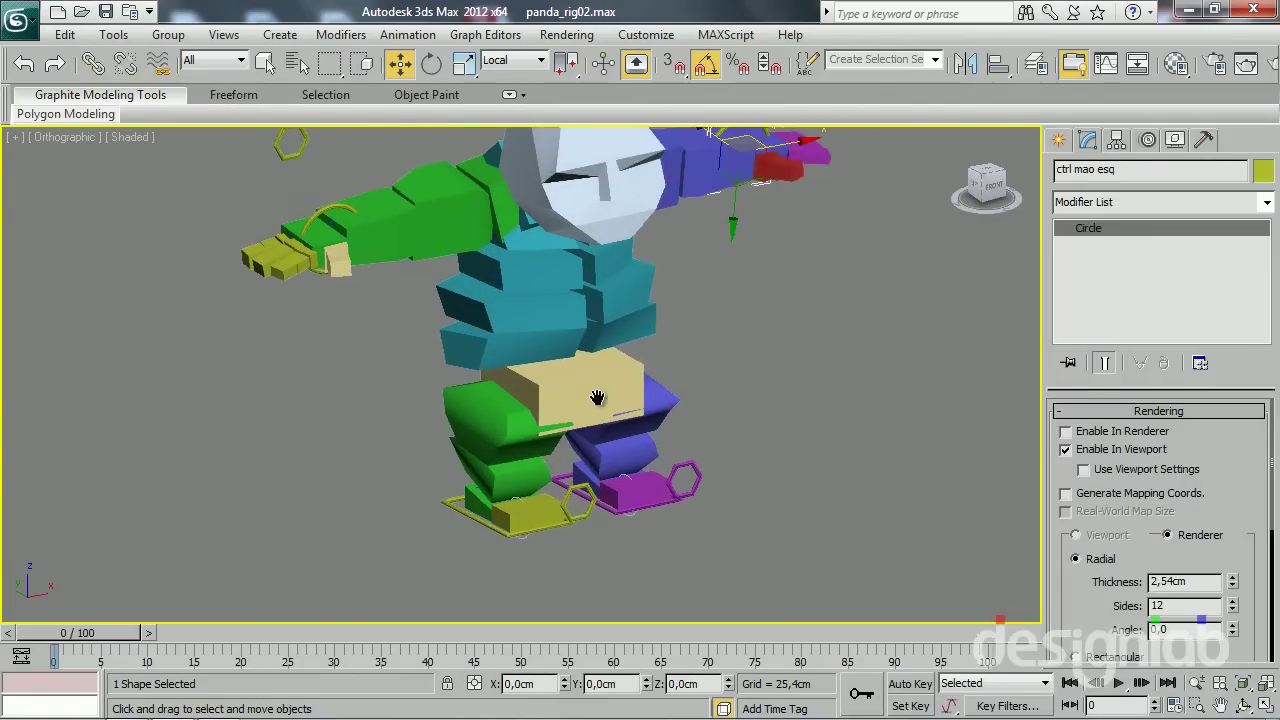
scroll(600, 400, "down", 2)
scroll(580, 390, "down", 3)
scroll(605, 392, "down", 1)
scroll(612, 393, "up", 2)
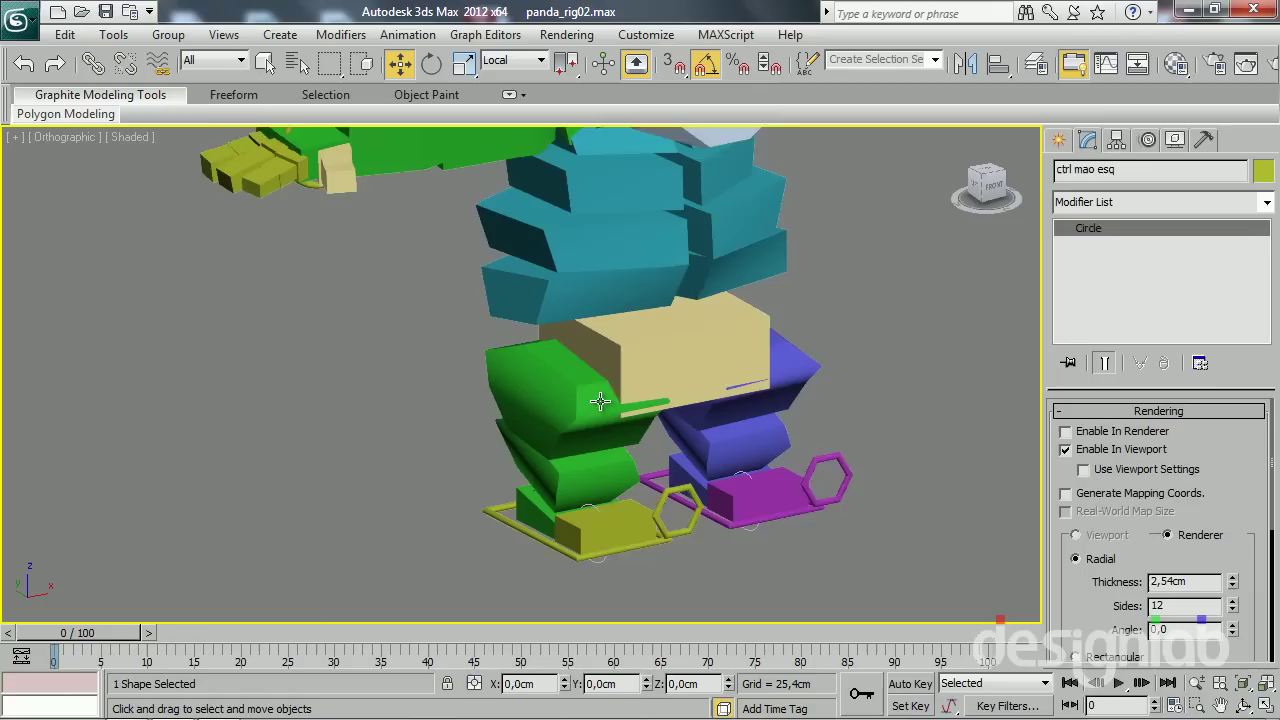
scroll(591, 400, "up", 2)
scroll(523, 375, "down", 1)
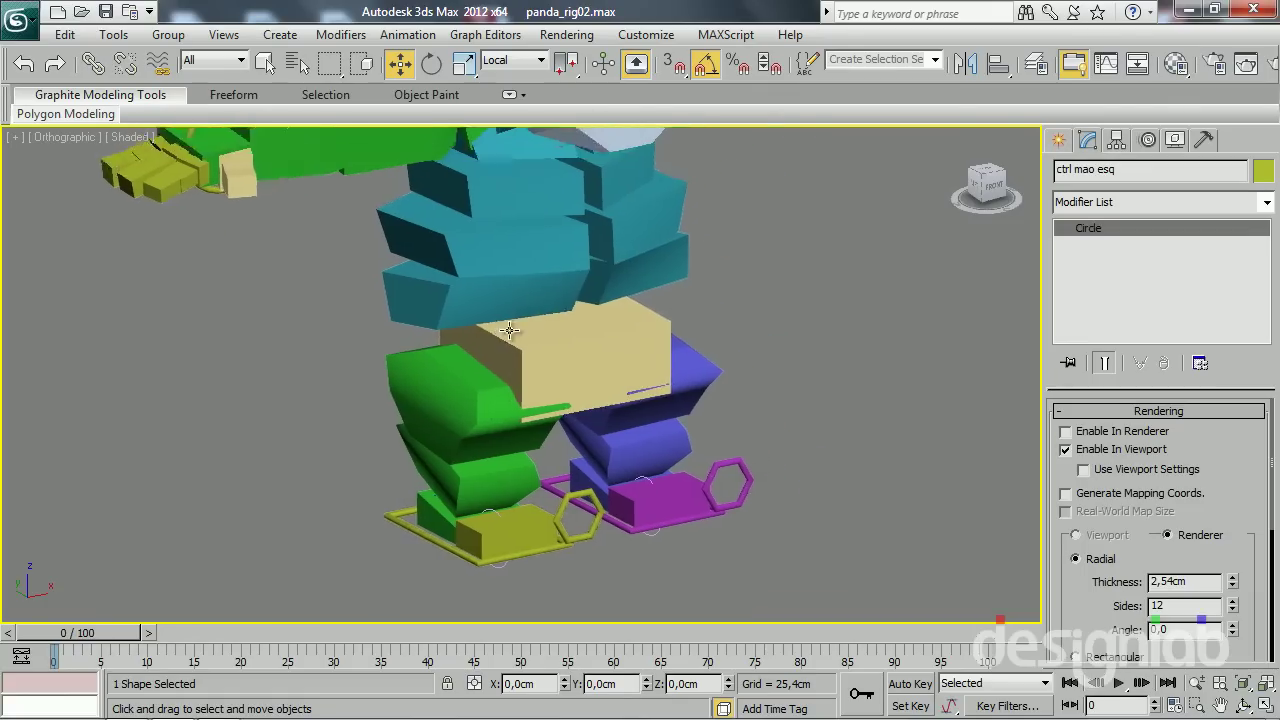
scroll(505, 410, "down", 3)
scroll(490, 440, "down", 1)
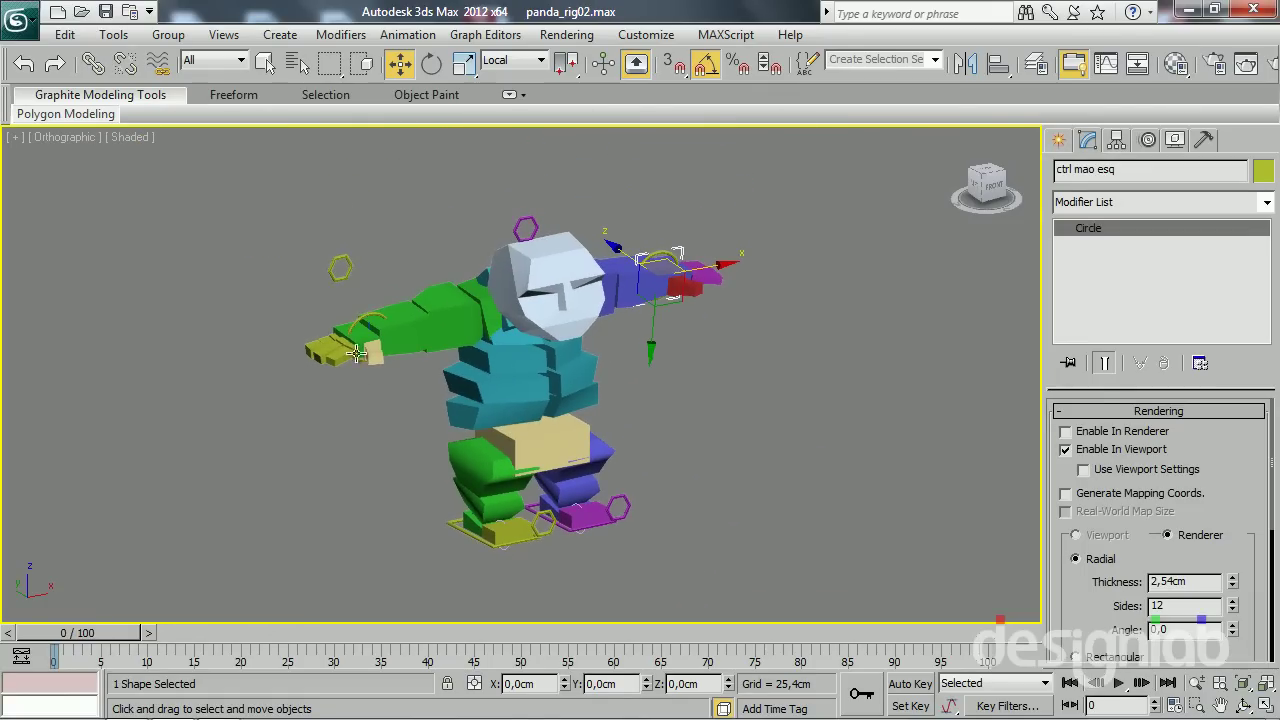
Draw a new spline circle below the panda's feet
mouse_move(987, 187)
left_click(1059, 140)
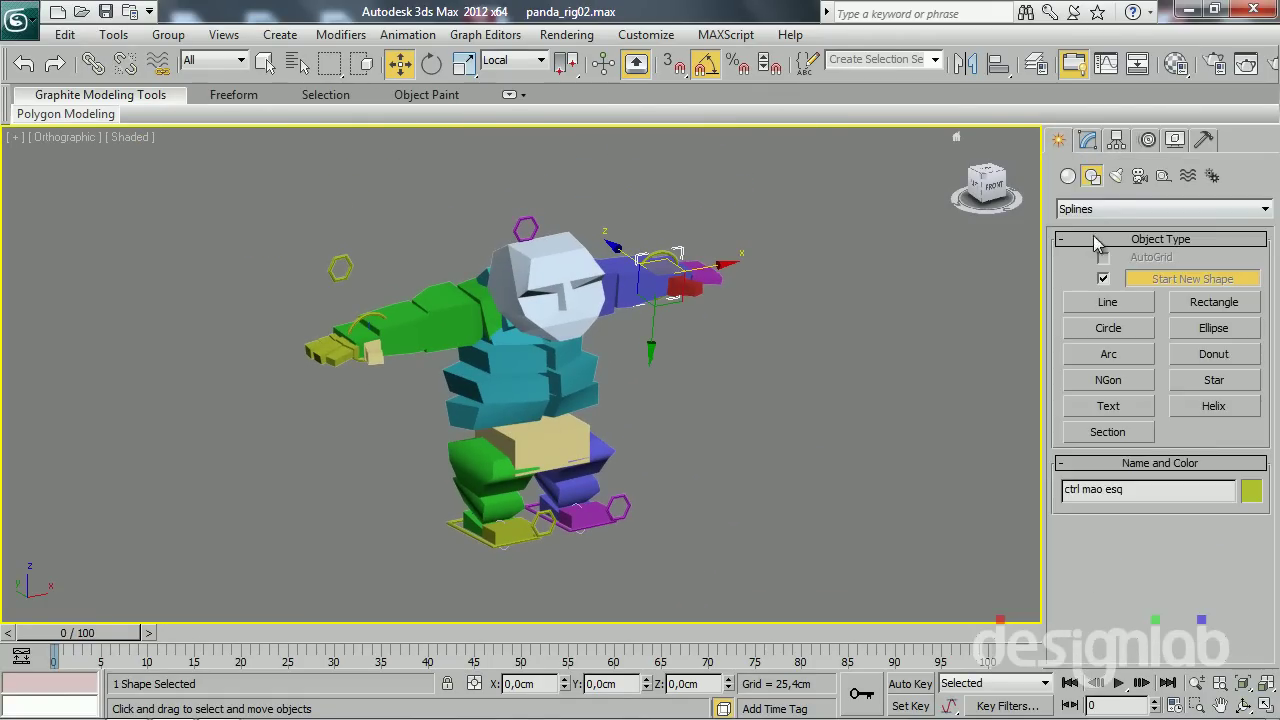
left_click(1127, 330)
middle_click_drag(545, 568, 543, 443)
mouse_move(563, 455)
left_mouse_down()
mouse_move(568, 420)
mouse_move(566, 432)
left_mouse_up()
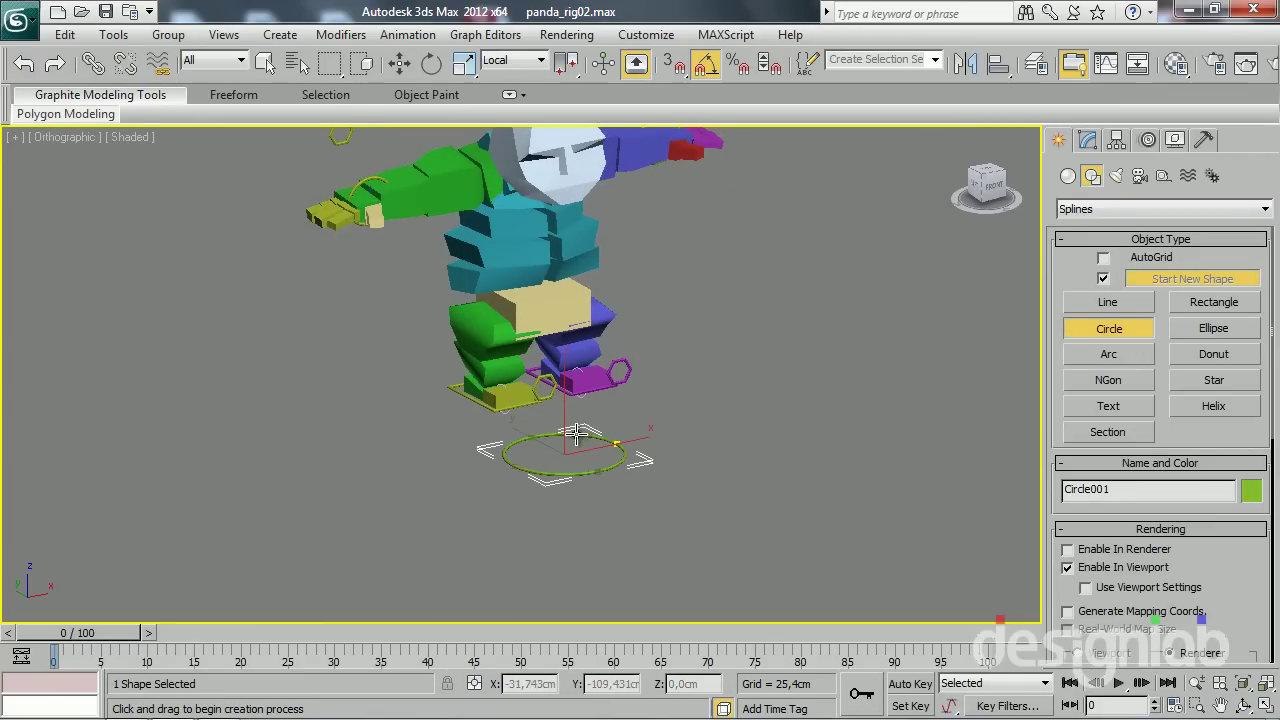
Rename the circle 'ctrl pelvis' and align it to Bip001 Pelvis001
left_click(1088, 140)
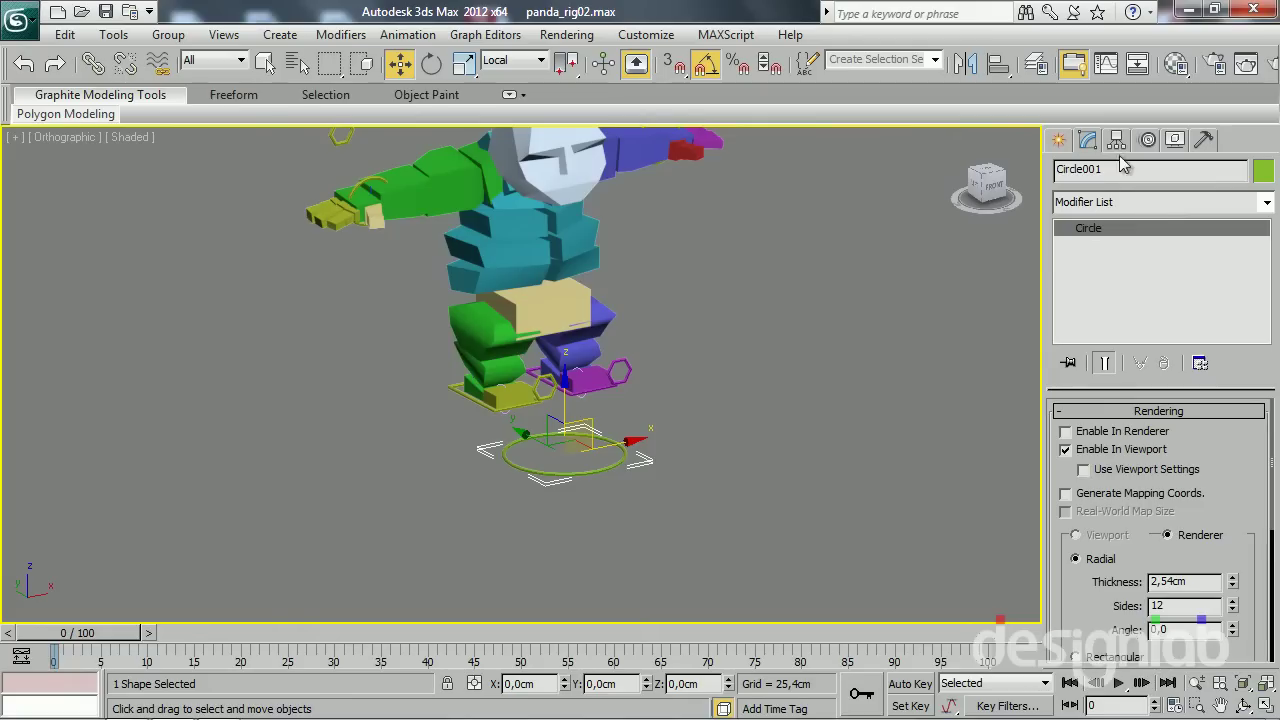
double_click(1117, 169)
type("ctrl pelvis")
middle_click_drag(574, 194, 582, 206)
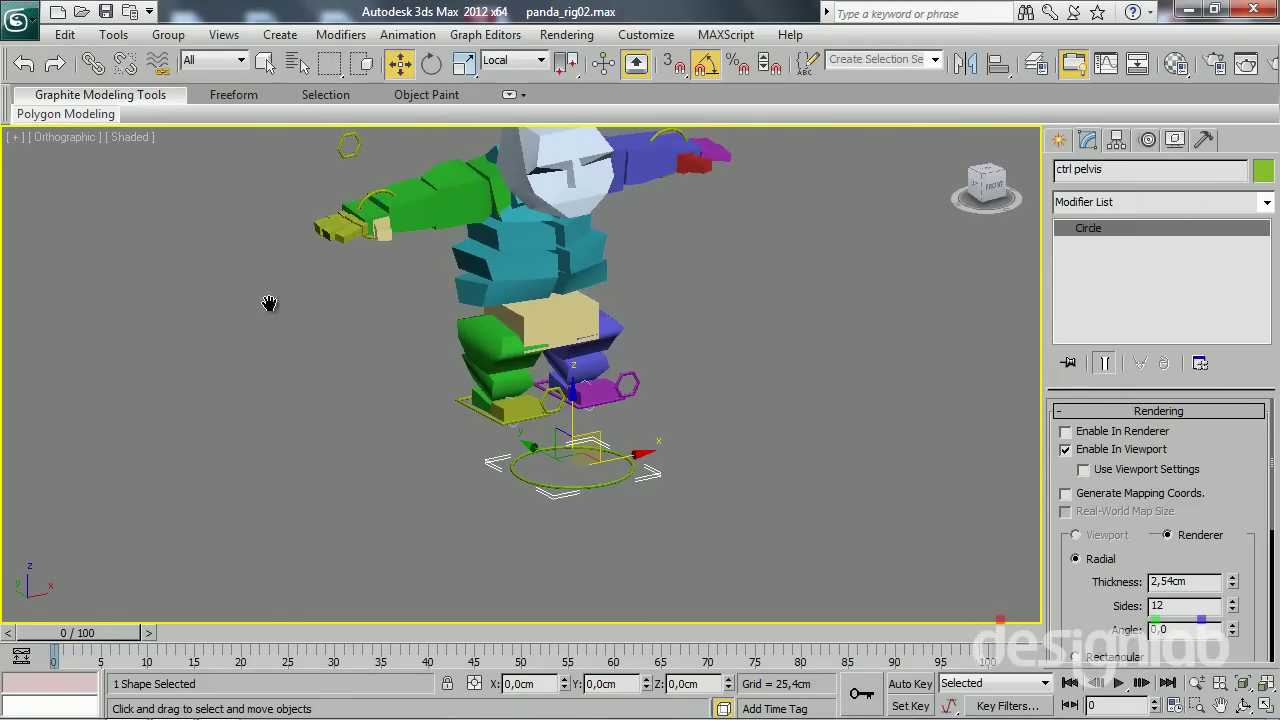
key("alt+a")
left_click(528, 390)
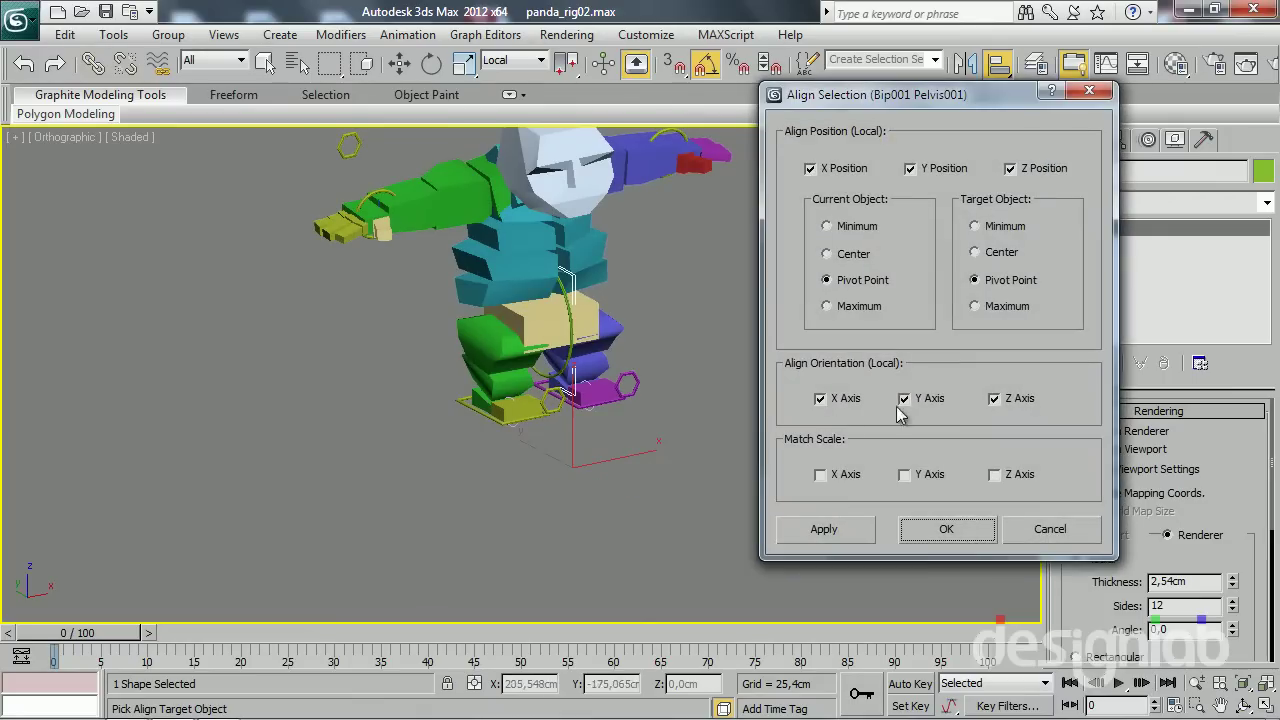
left_click(966, 520)
Zero the ctrl pelvis circle's X and Y rotation so it lies flat
mouse_move(580, 510)
middle_mouse_down("alt")
mouse_move(495, 521)
mouse_move(618, 489)
mouse_move(556, 480)
middle_mouse_up("alt")
scroll(618, 489, "up", 3)
scroll(571, 486, "up", 2)
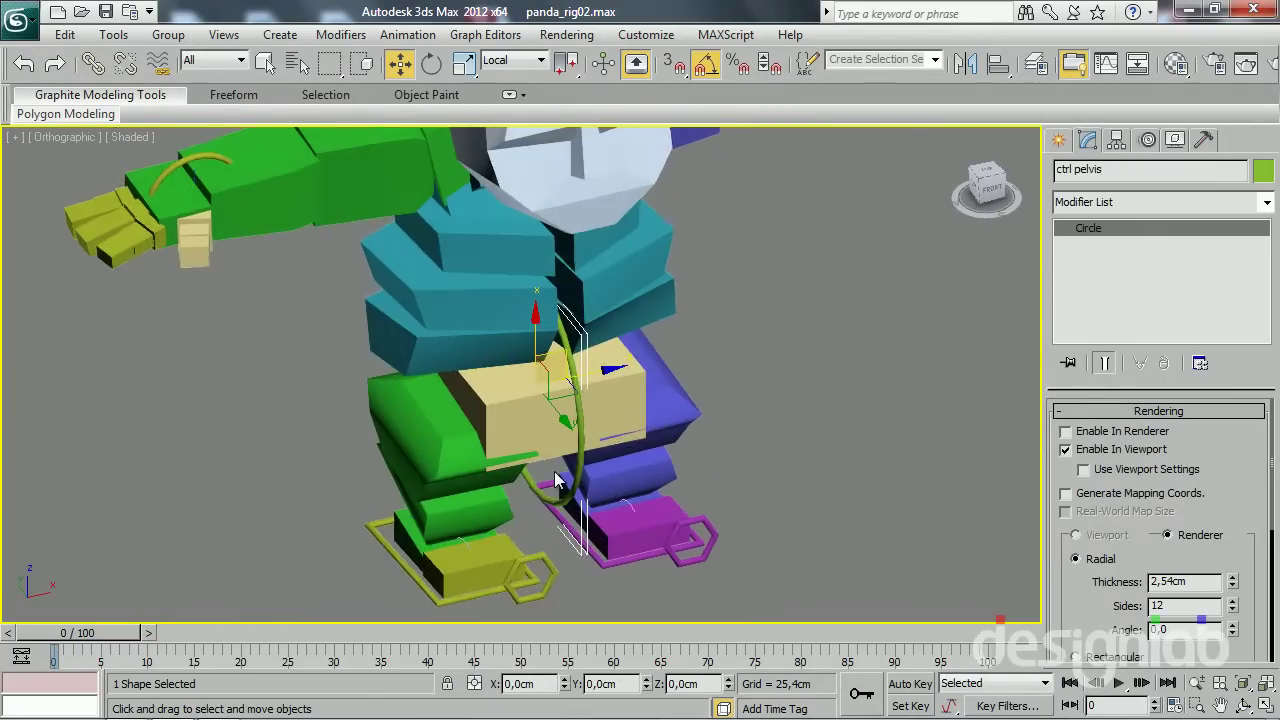
key("e")
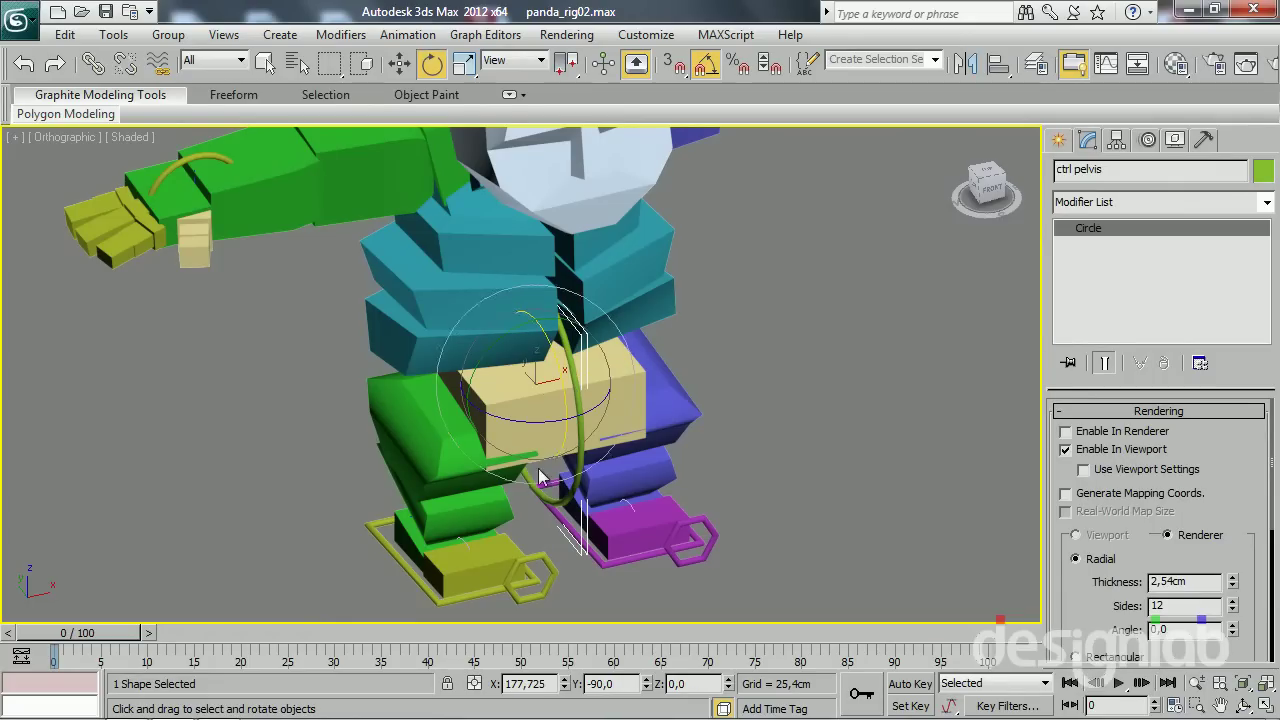
right_click(564, 684)
right_click(646, 684)
middle_click_drag(561, 508, 559, 514)
key("w")
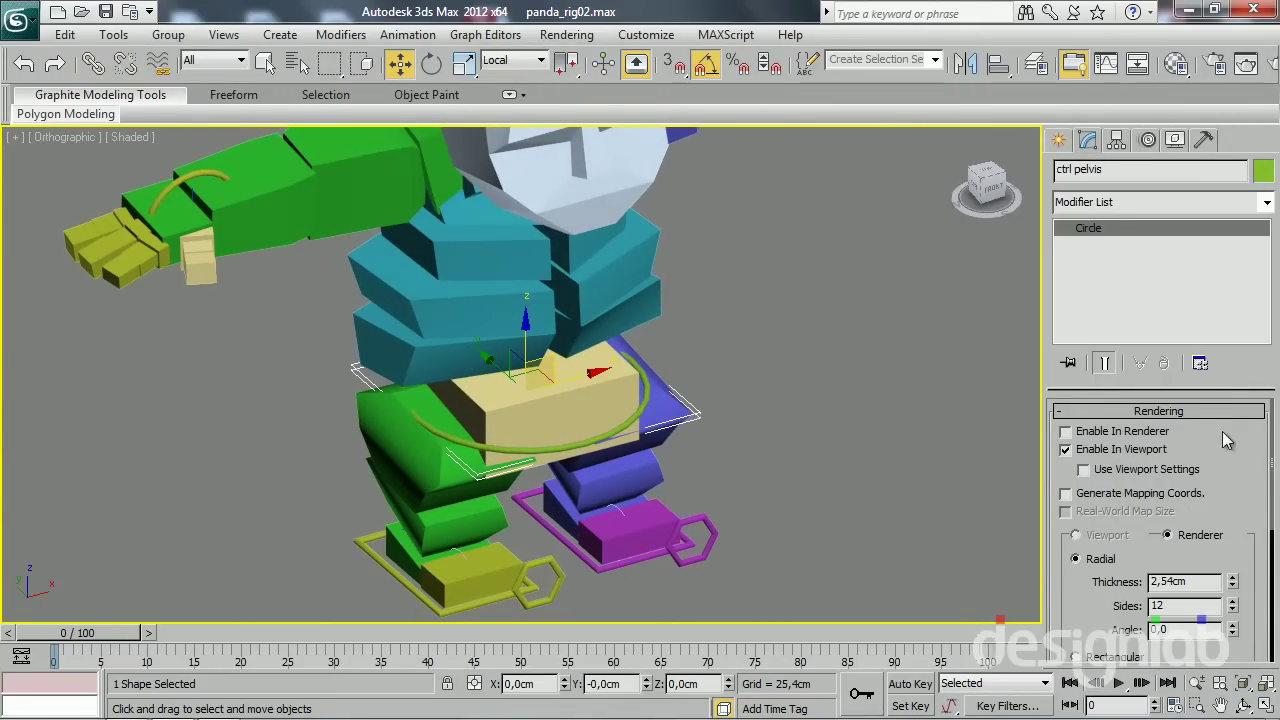
Enlarge the ctrl pelvis radius to 85,922cm and bring up the Layer Manager
scroll(1231, 484, "down", 1)
scroll(1231, 500, "down", 2)
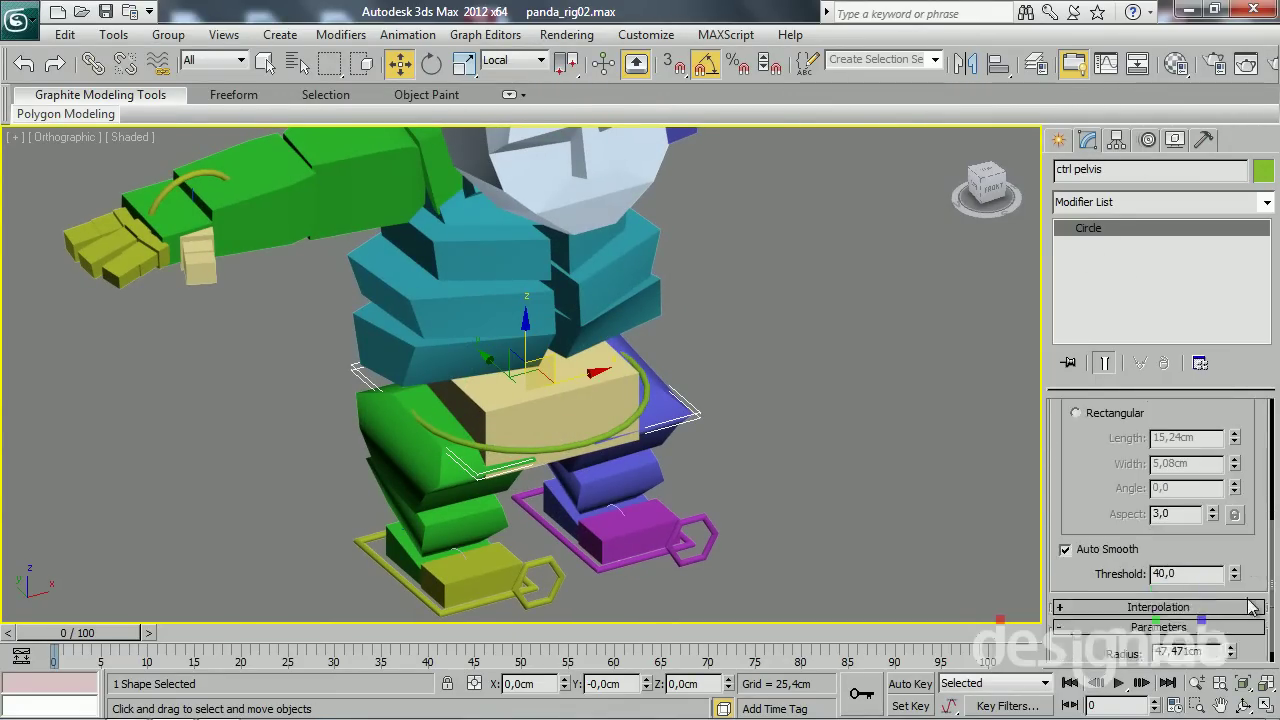
scroll(1232, 600, "down", 2)
left_click_drag(1235, 642, 866, 50)
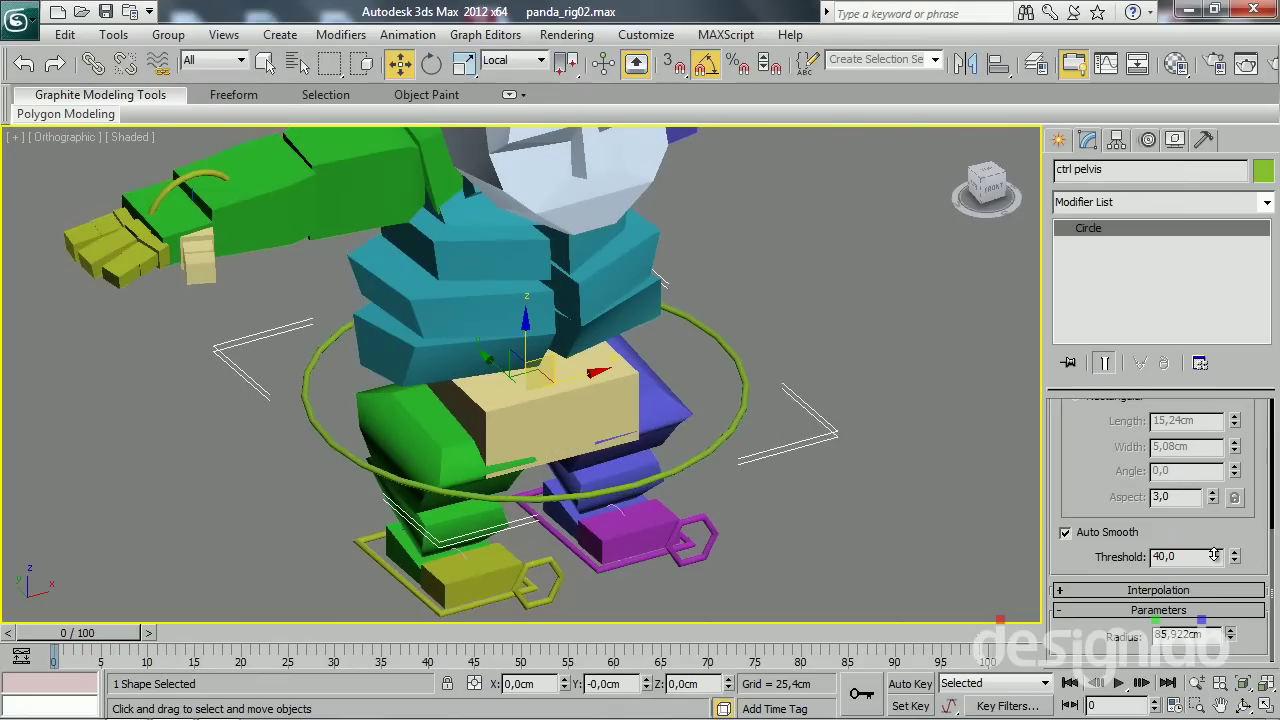
left_click(1032, 68)
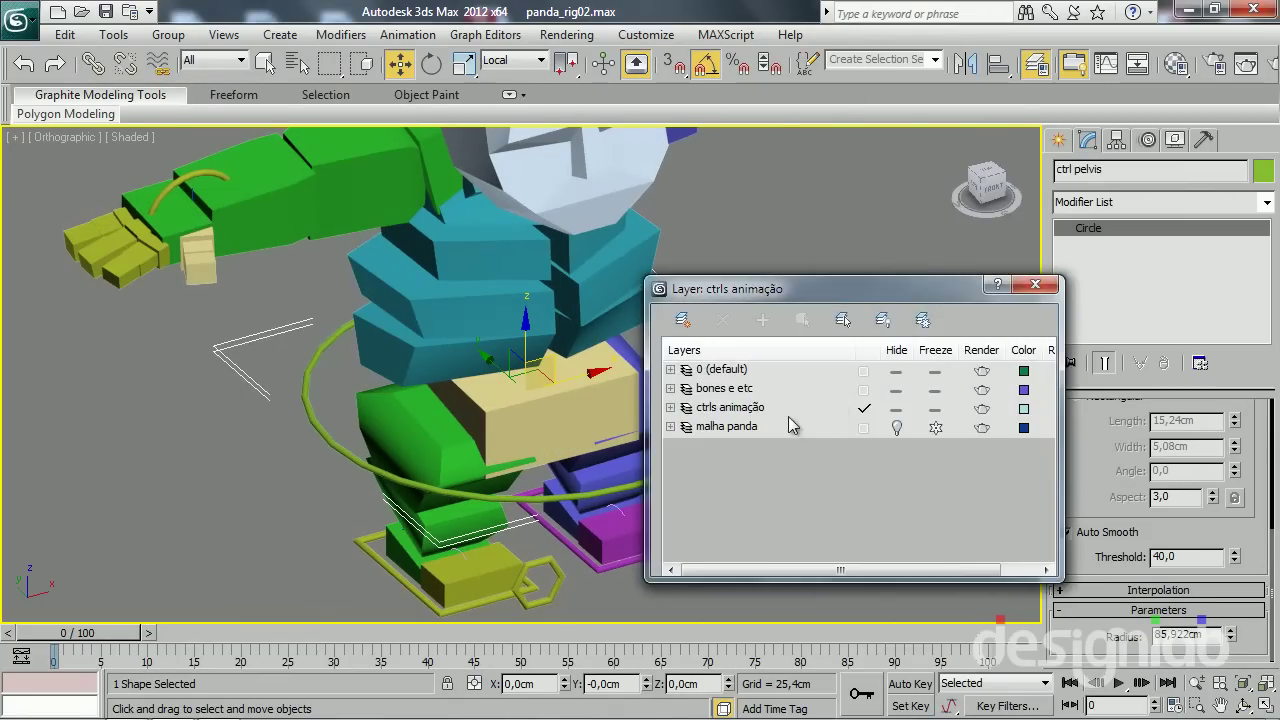
Unhide the malha panda layer and hide the bones e etc layer
left_click(897, 428)
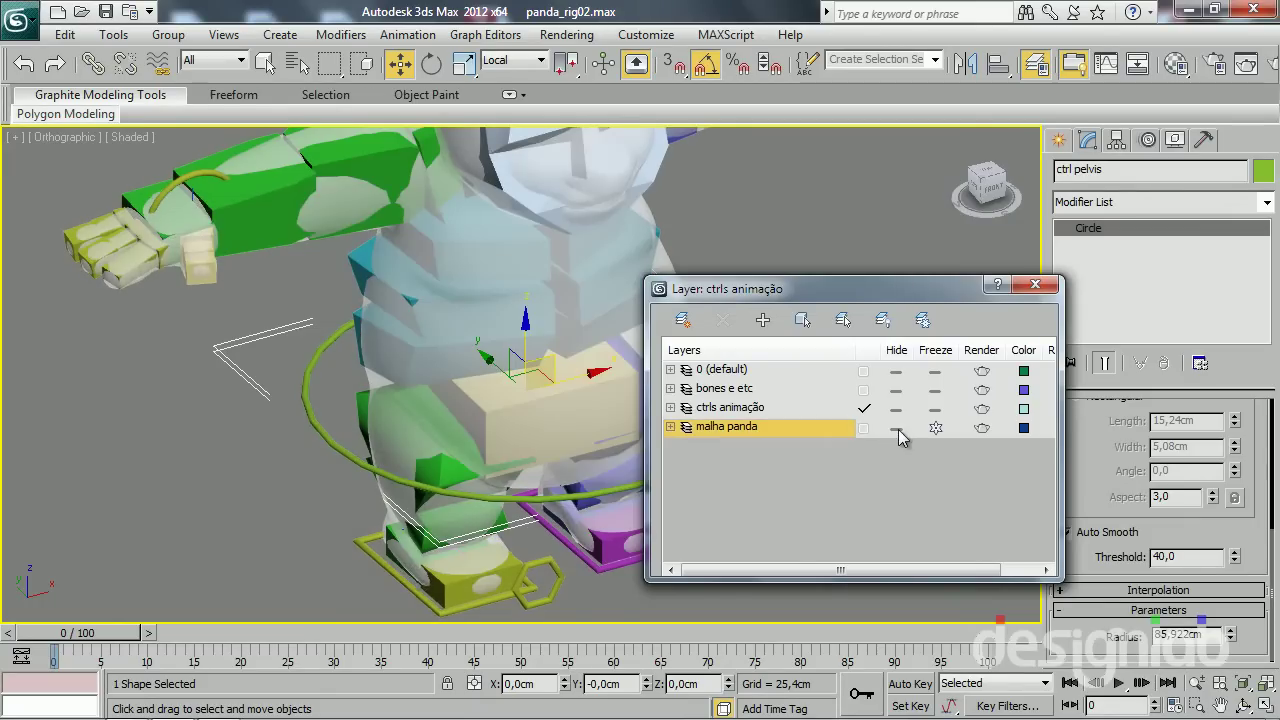
left_click(893, 390)
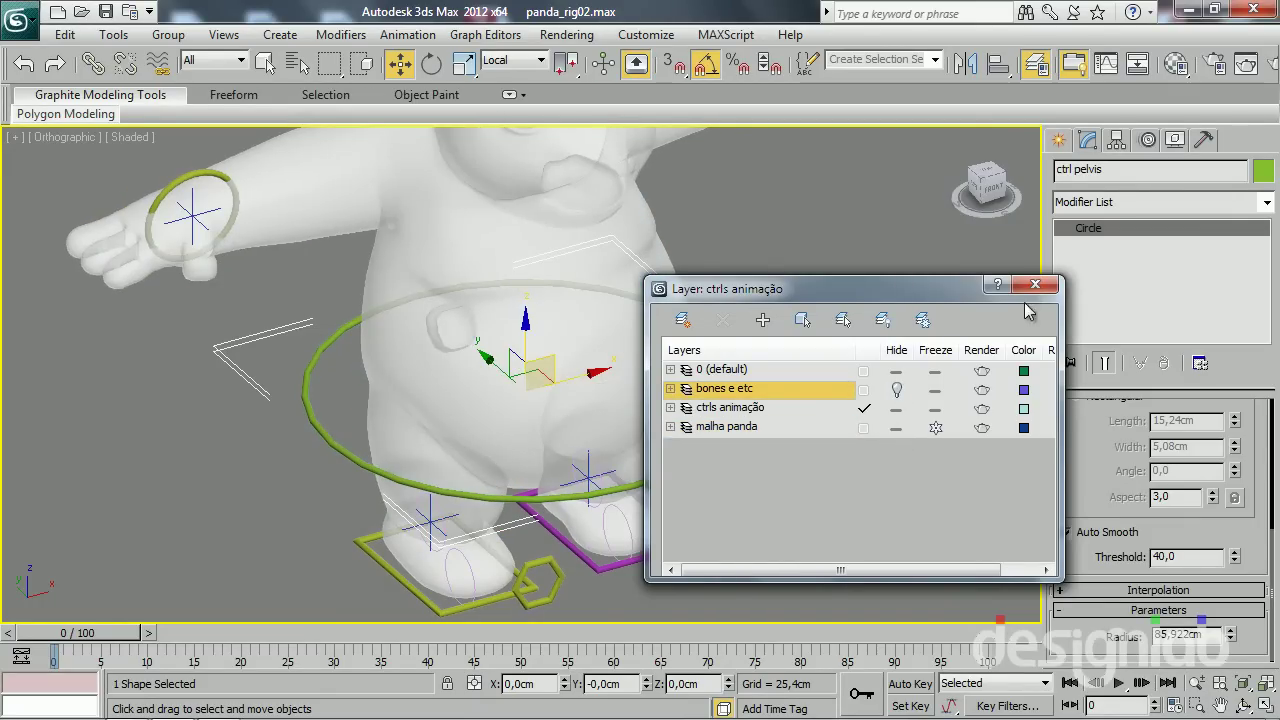
left_click(1035, 284)
In Front view, shrink the ctrl pelvis circle's radius to 71,315cm
left_click(360, 456)
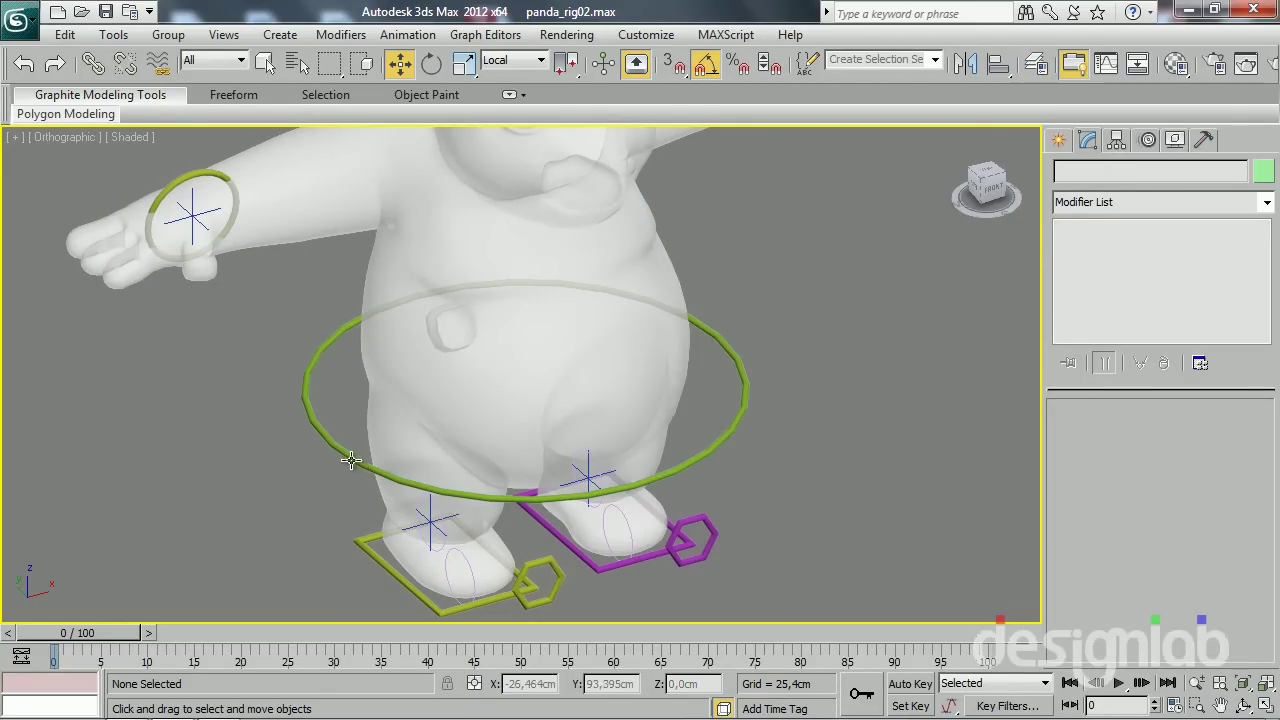
left_click(352, 466)
key("f")
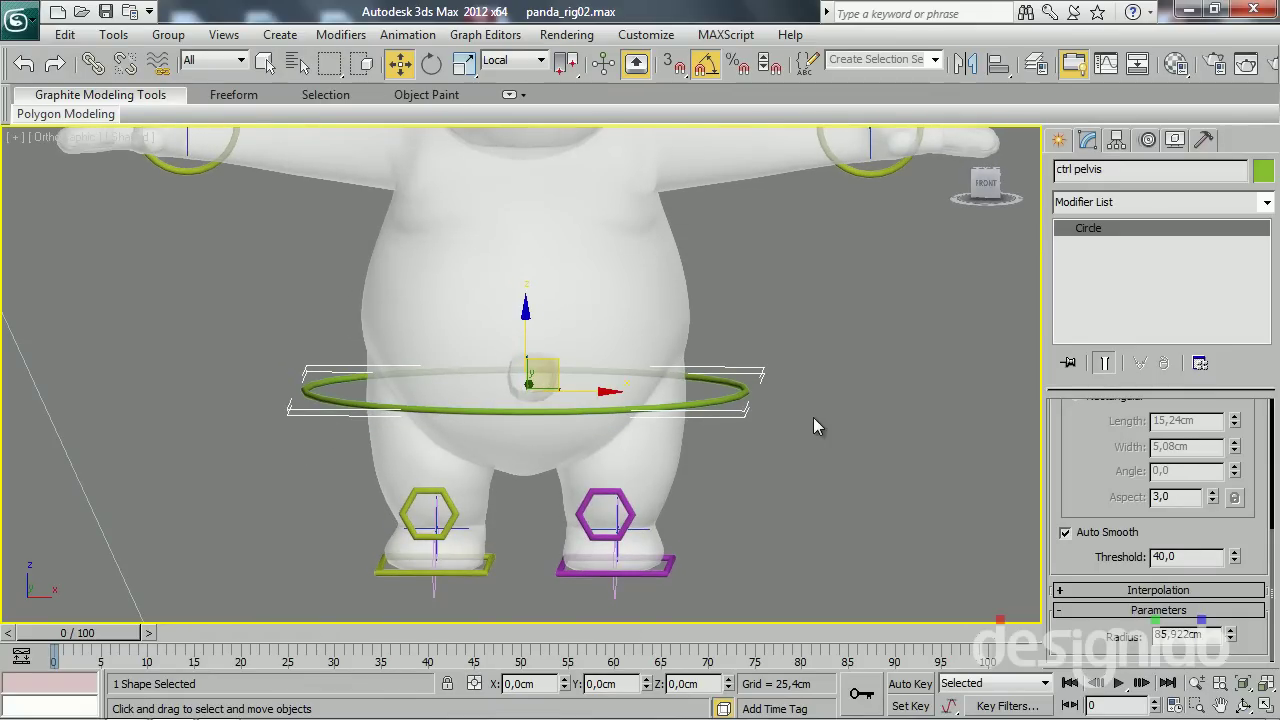
left_click_drag(1232, 640, 1243, 653)
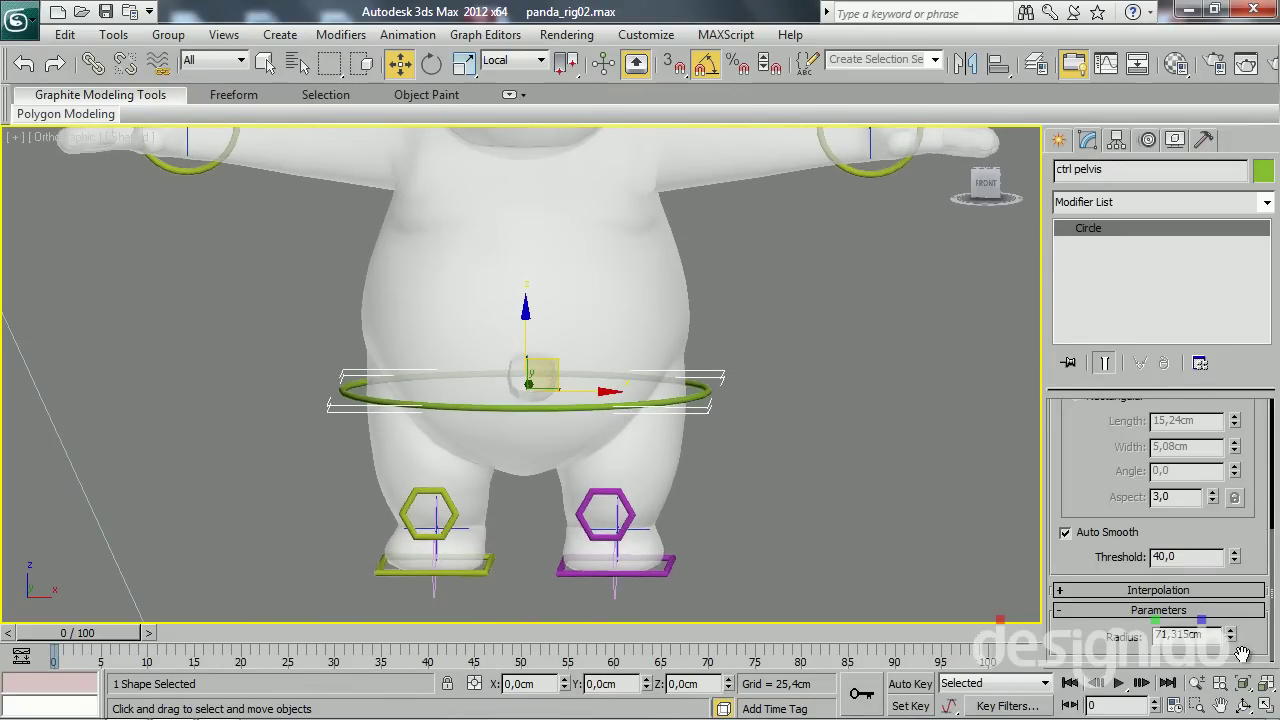
mouse_move(443, 439)
middle_mouse_down("alt")
mouse_move(540, 490)
mouse_move(537, 403)
mouse_move(614, 409)
mouse_move(597, 463)
mouse_move(466, 471)
mouse_move(517, 446)
mouse_move(674, 429)
mouse_move(626, 451)
mouse_move(521, 443)
middle_mouse_up("alt")
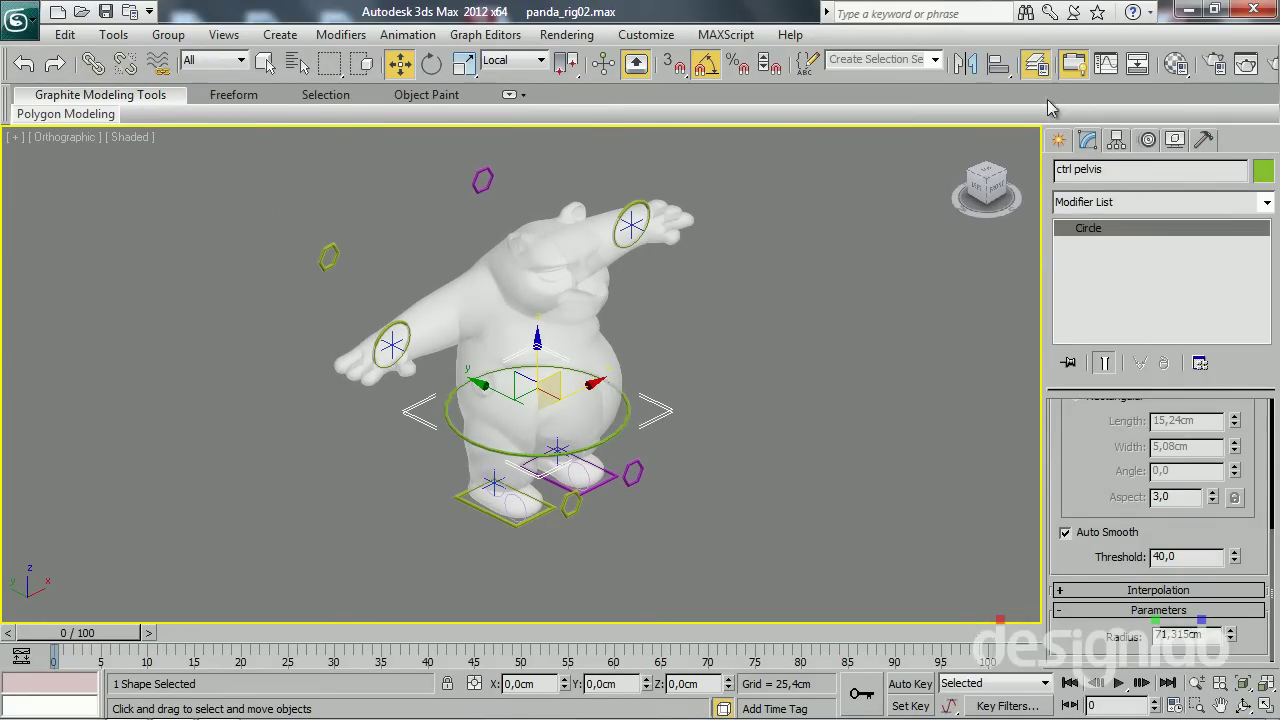
In the Layer Manager, unhide bones e etc, hide malha panda, and review the rig
left_click(1036, 64)
left_click(897, 428)
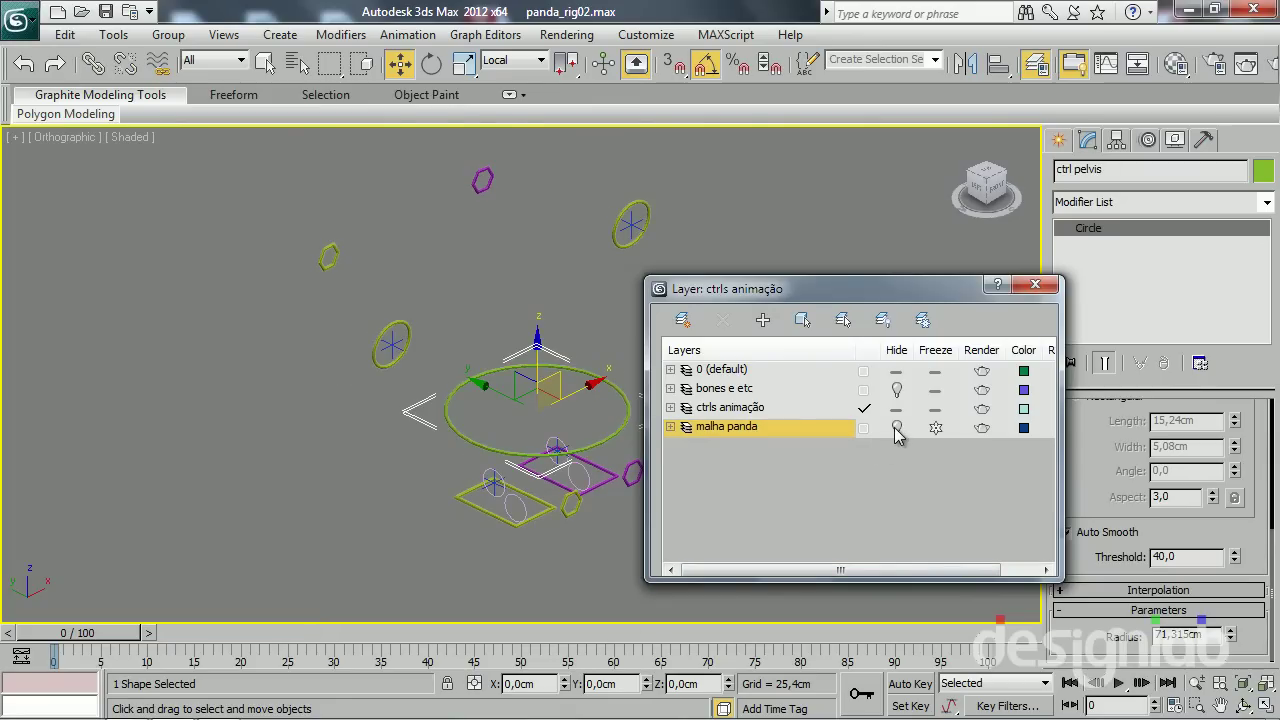
left_click(897, 428)
left_click(896, 390)
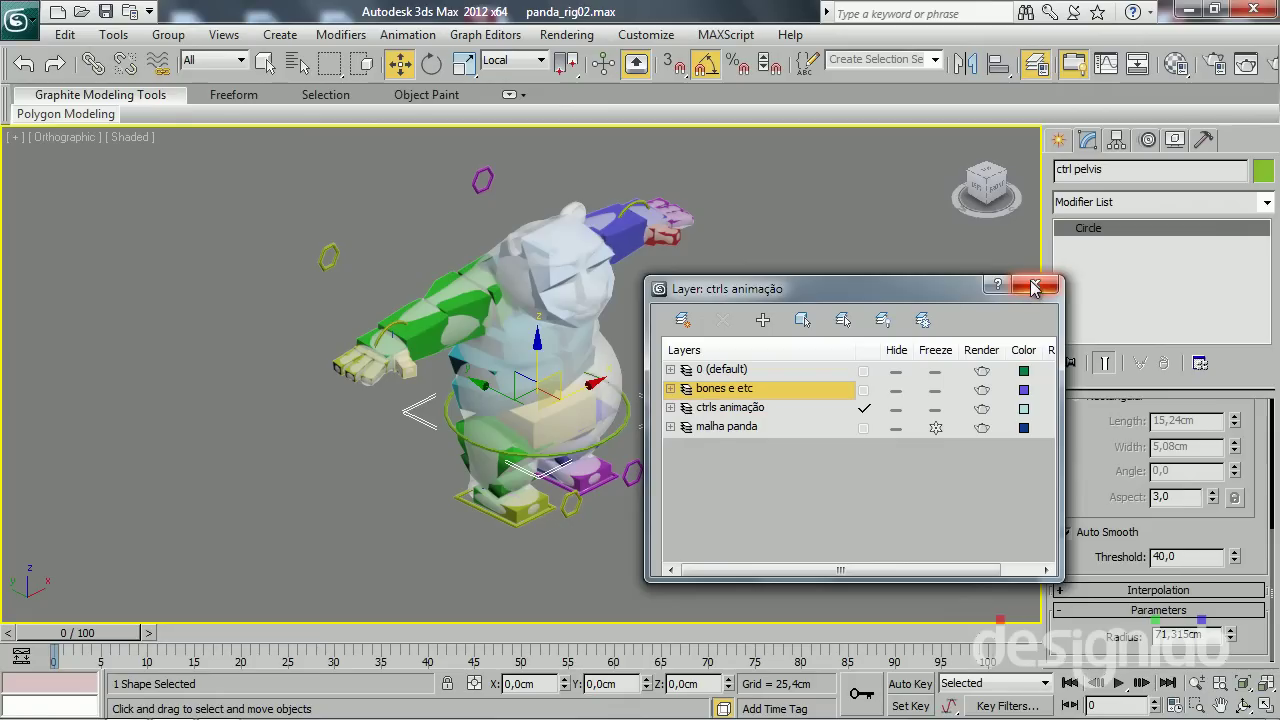
left_click(895, 430)
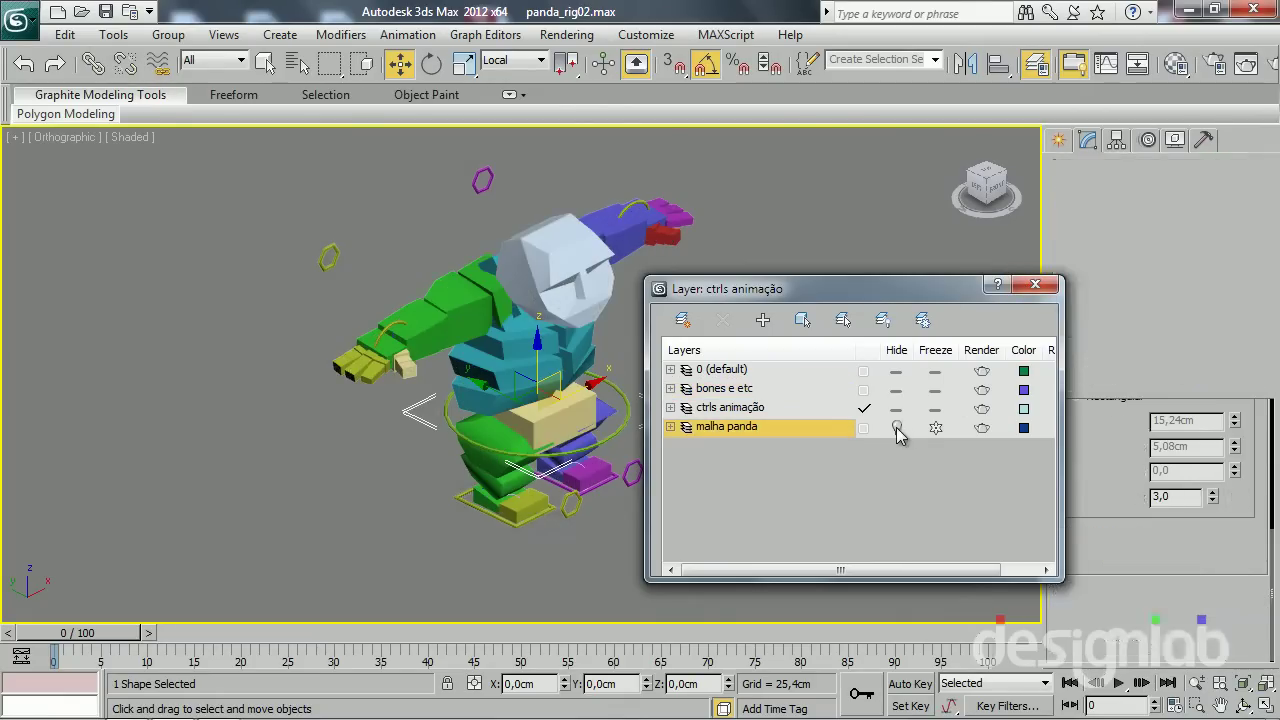
left_click(1035, 284)
mouse_move(679, 414)
middle_mouse_down()
mouse_move(681, 521)
mouse_move(658, 485)
middle_mouse_up()
scroll(681, 462, "up", 3)
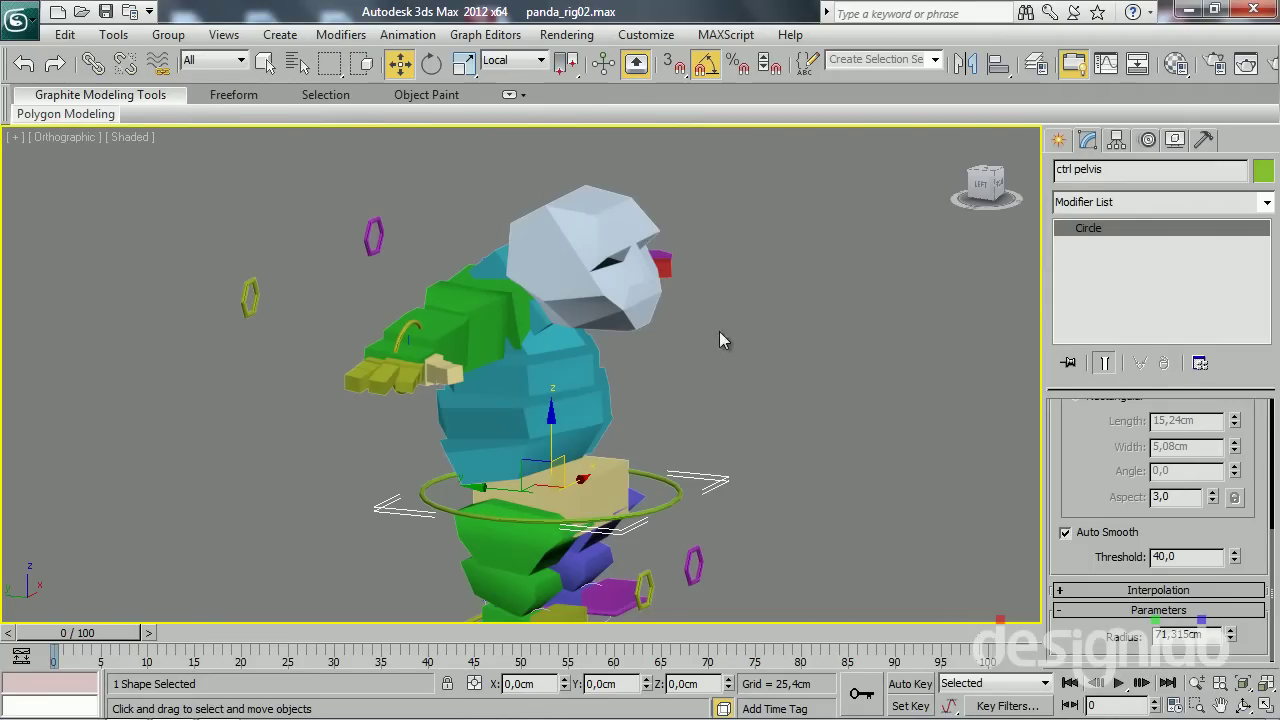
Shift-clone the pelvis control circle upward and name the copy ctrl cabeca
middle_click_drag(719, 331, 707, 380, "alt")
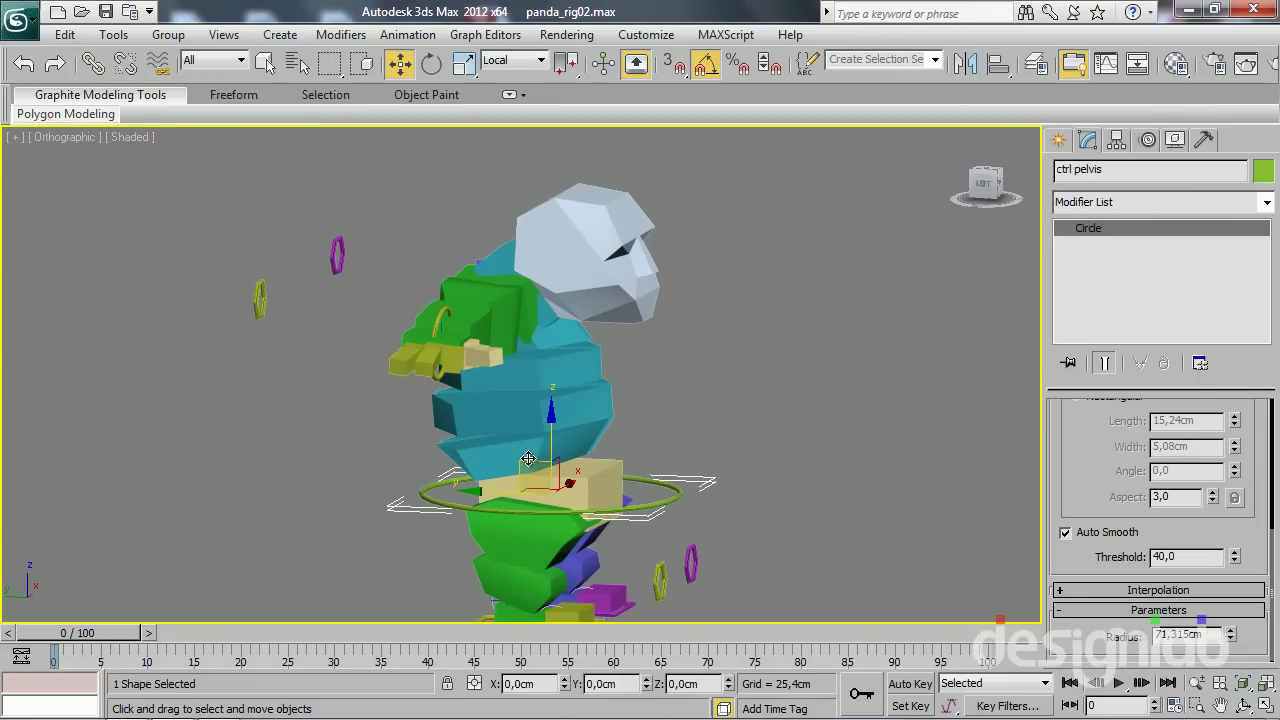
left_click_drag(528, 459, 530, 290, "shift")
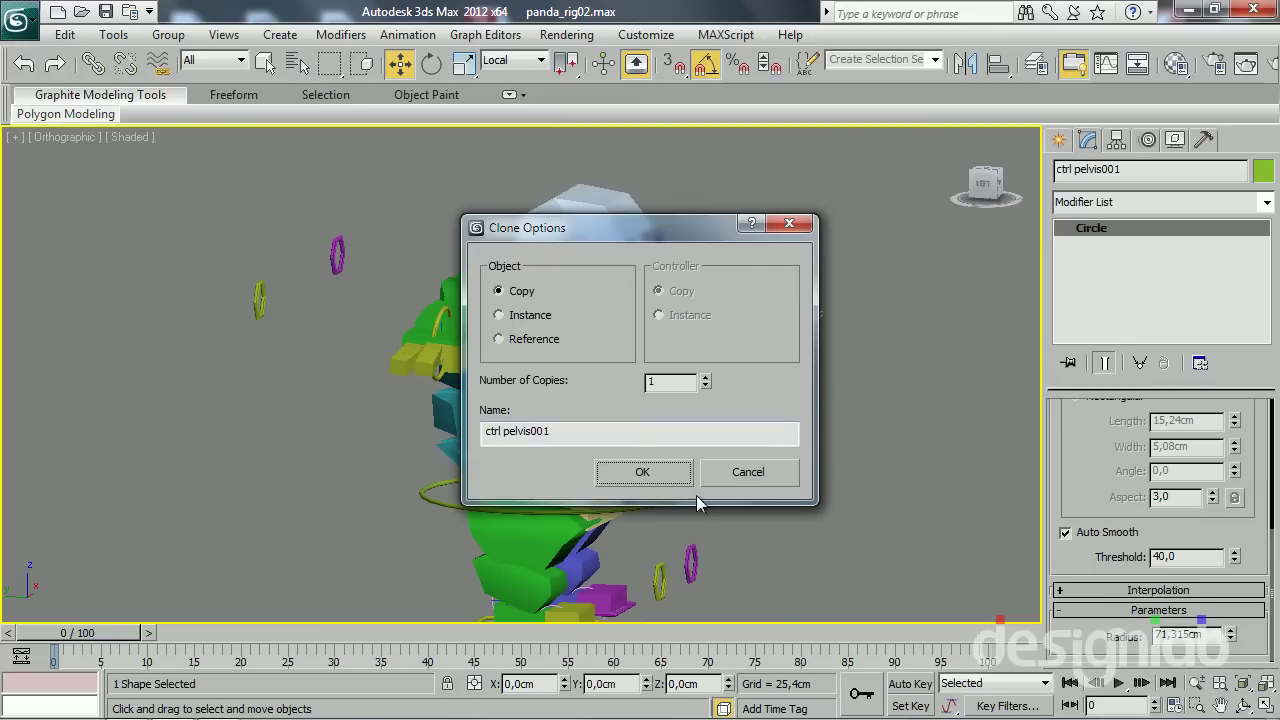
left_click_drag(504, 431, 517, 431)
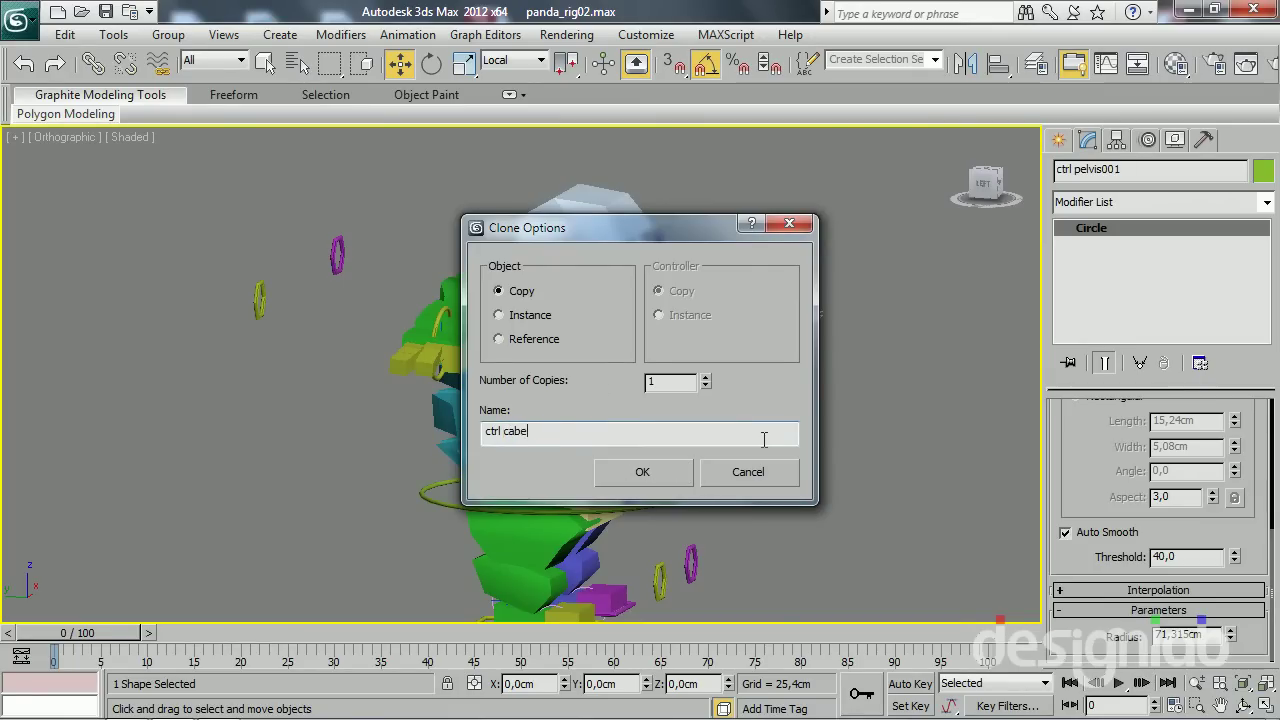
key("Return")
Align ctrl cabeca to Bip001 Head001 and set its radius to about 51.347cm
key("alt+a")
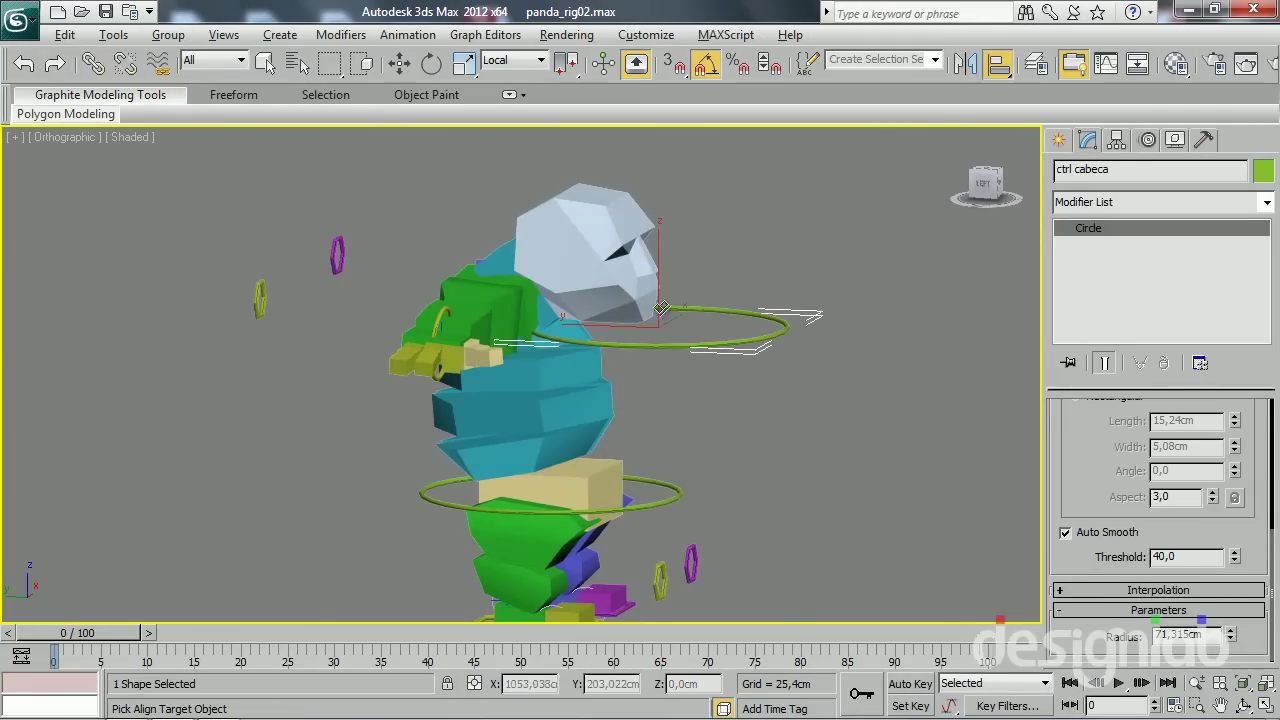
left_click(571, 232)
left_click(961, 521)
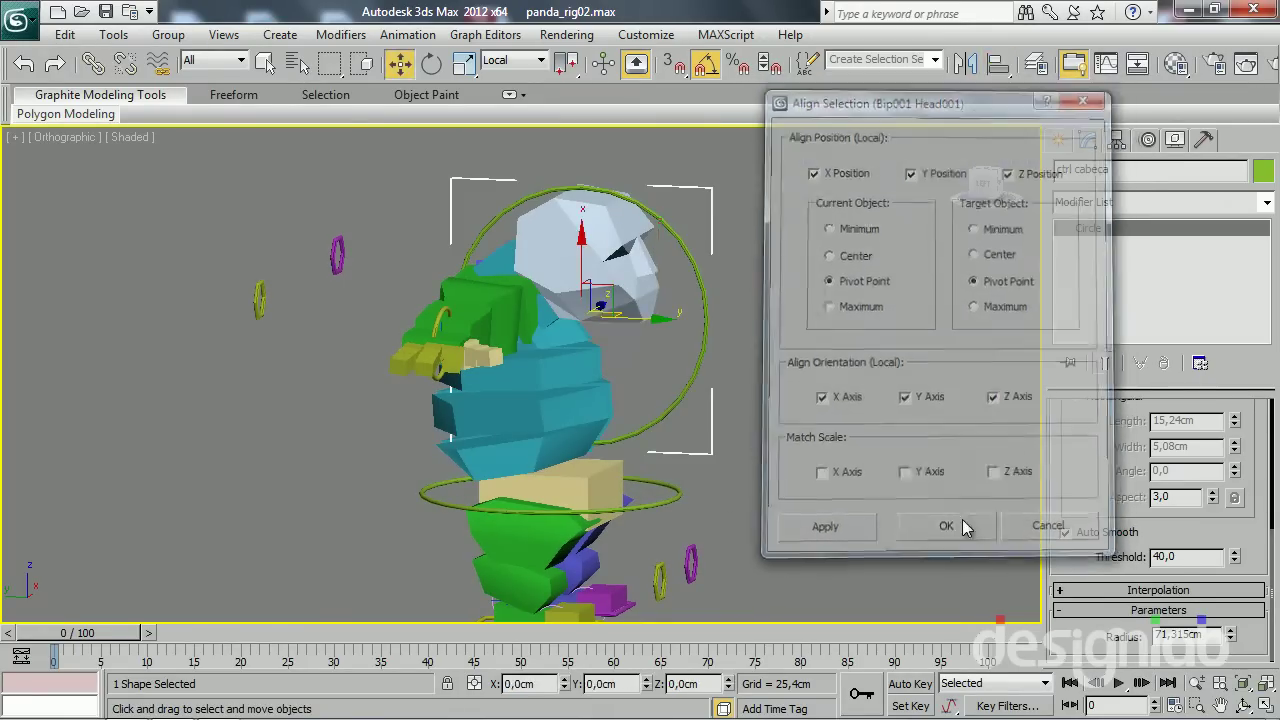
left_click_drag(1233, 637, 1239, 690)
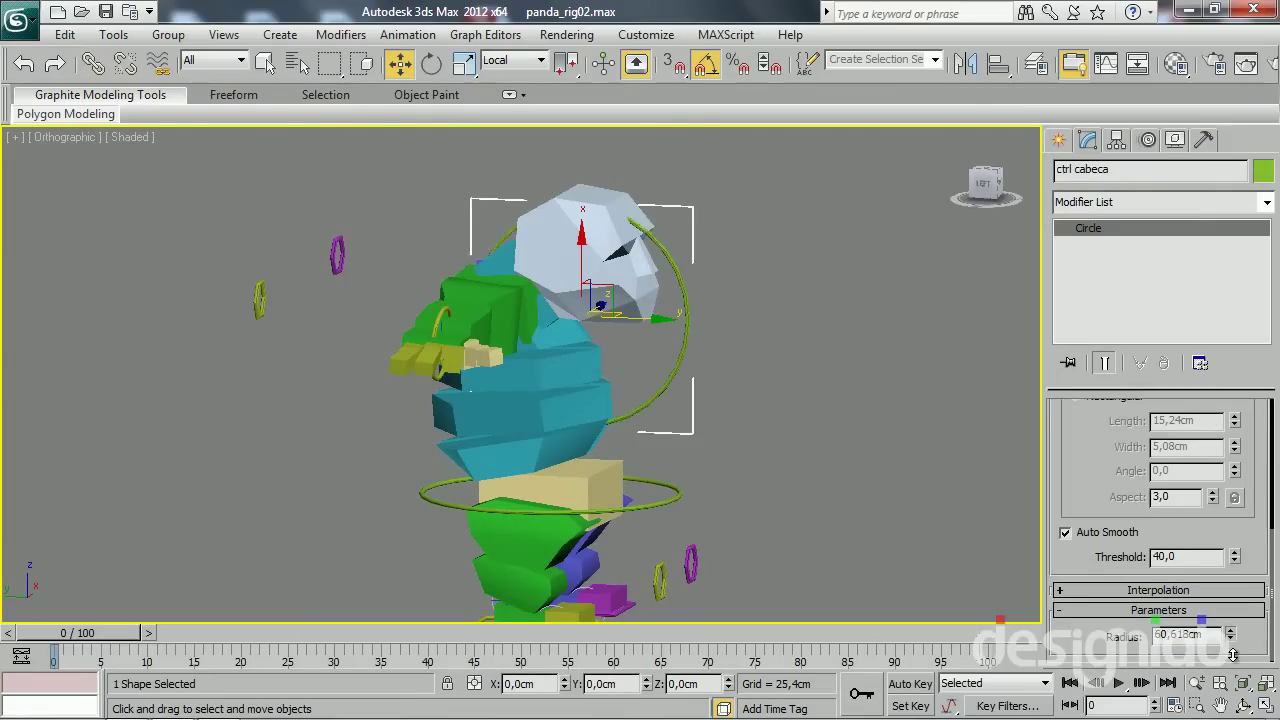
left_click_drag(1231, 634, 1231, 600)
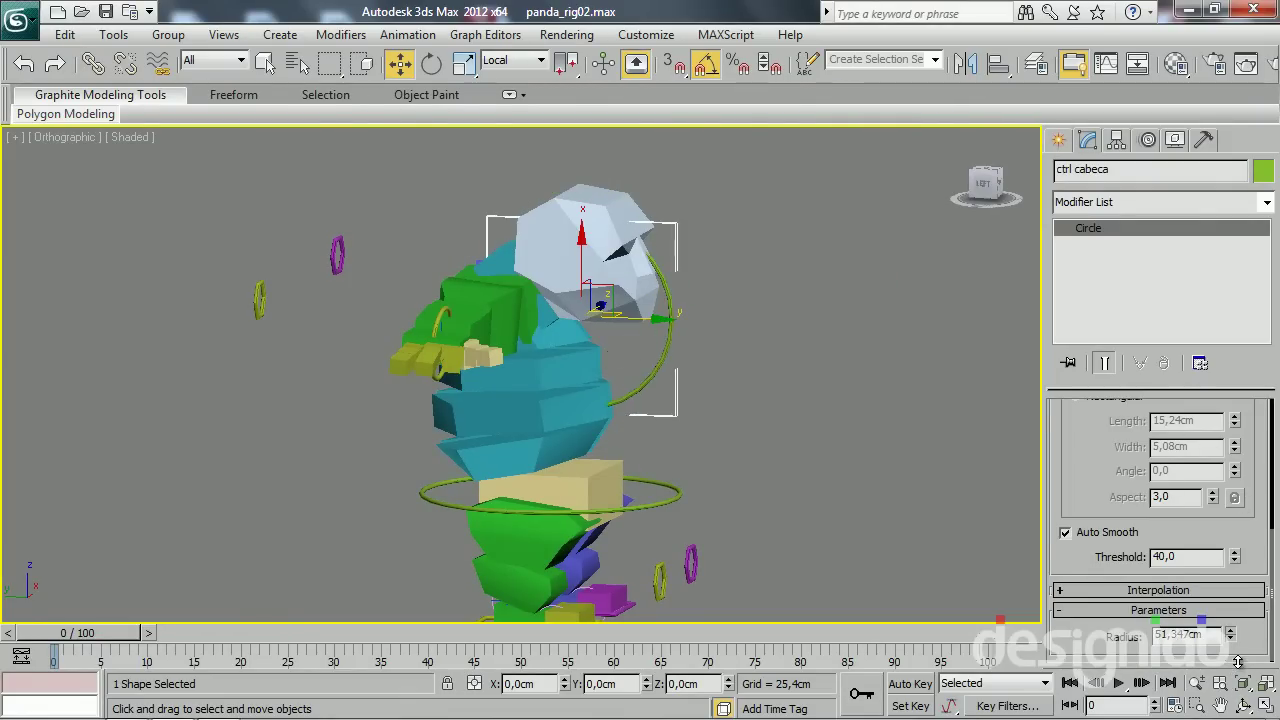
left_click(1036, 66)
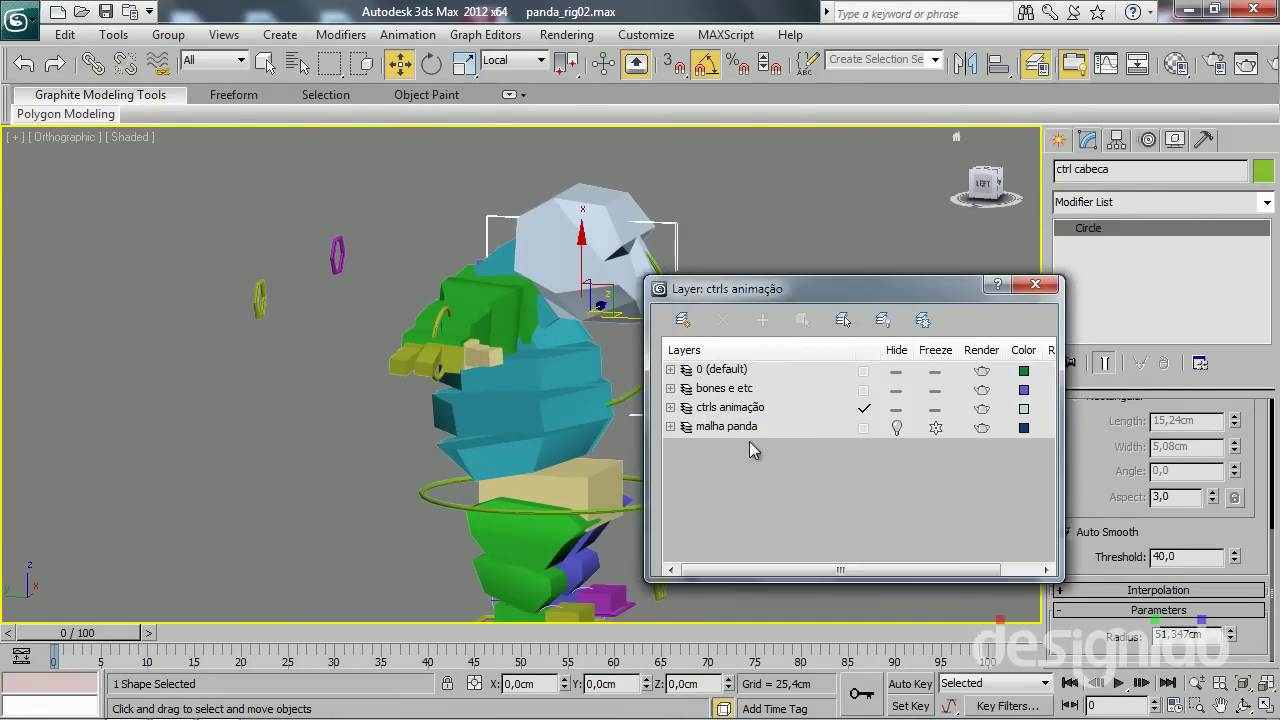
Hide the bones e etc layer and unhide the malha panda mesh layer
left_click(897, 389)
left_click(897, 427)
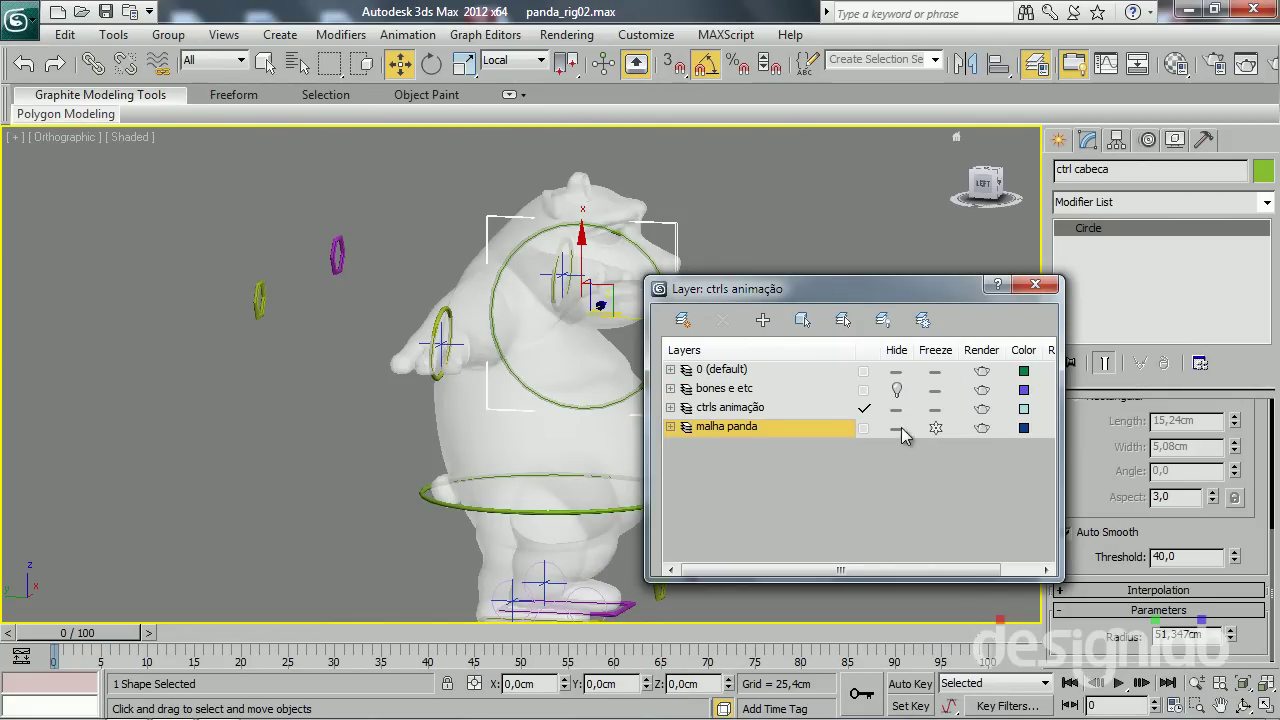
left_click(1038, 292)
Turn the view to the panda's front and make the viewport show models transparently
middle_click_drag(520, 380, 600, 385, "alt")
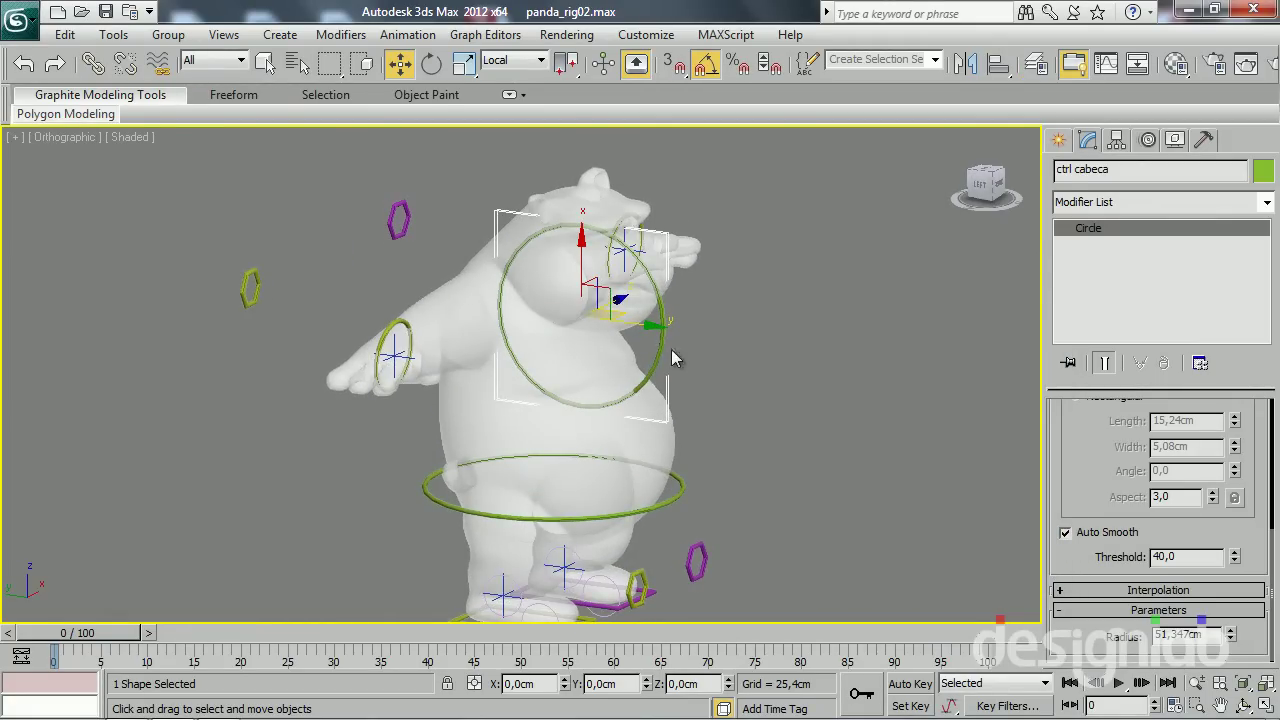
mouse_move(663, 346)
middle_mouse_down("alt")
mouse_move(505, 346)
mouse_move(732, 336)
mouse_move(597, 348)
middle_mouse_up("alt")
left_click(110, 113)
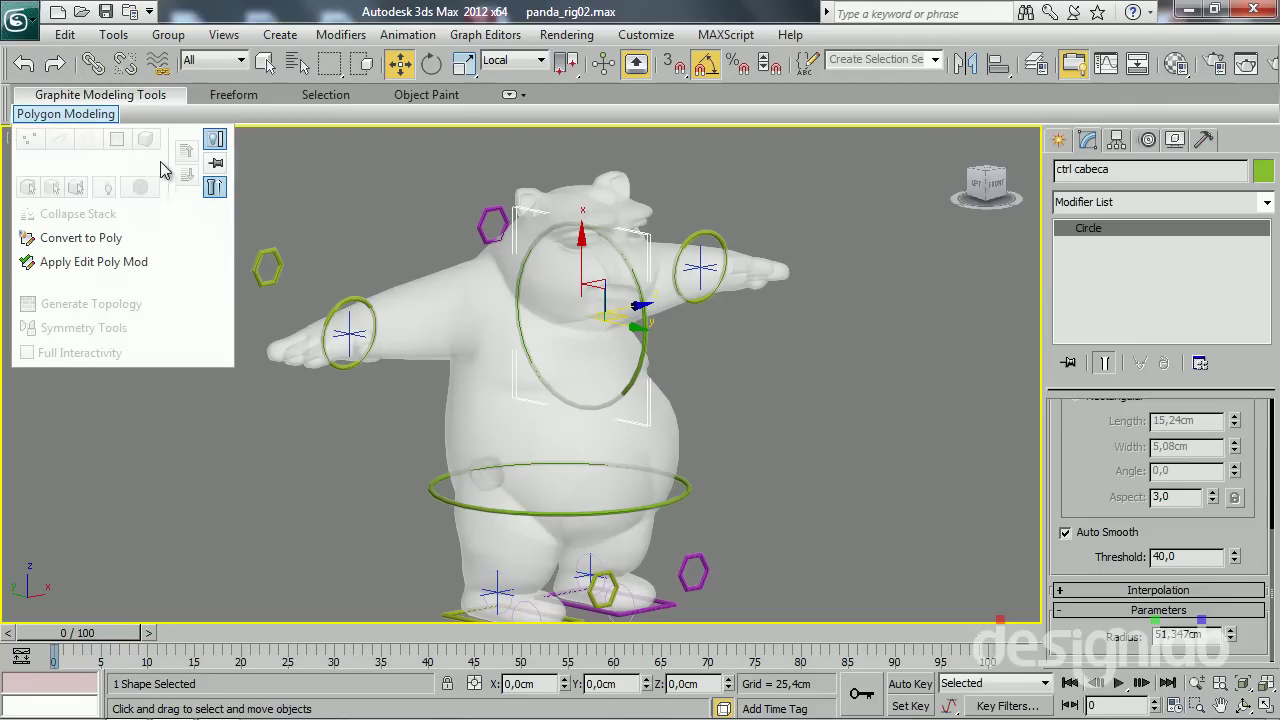
left_click(130, 137)
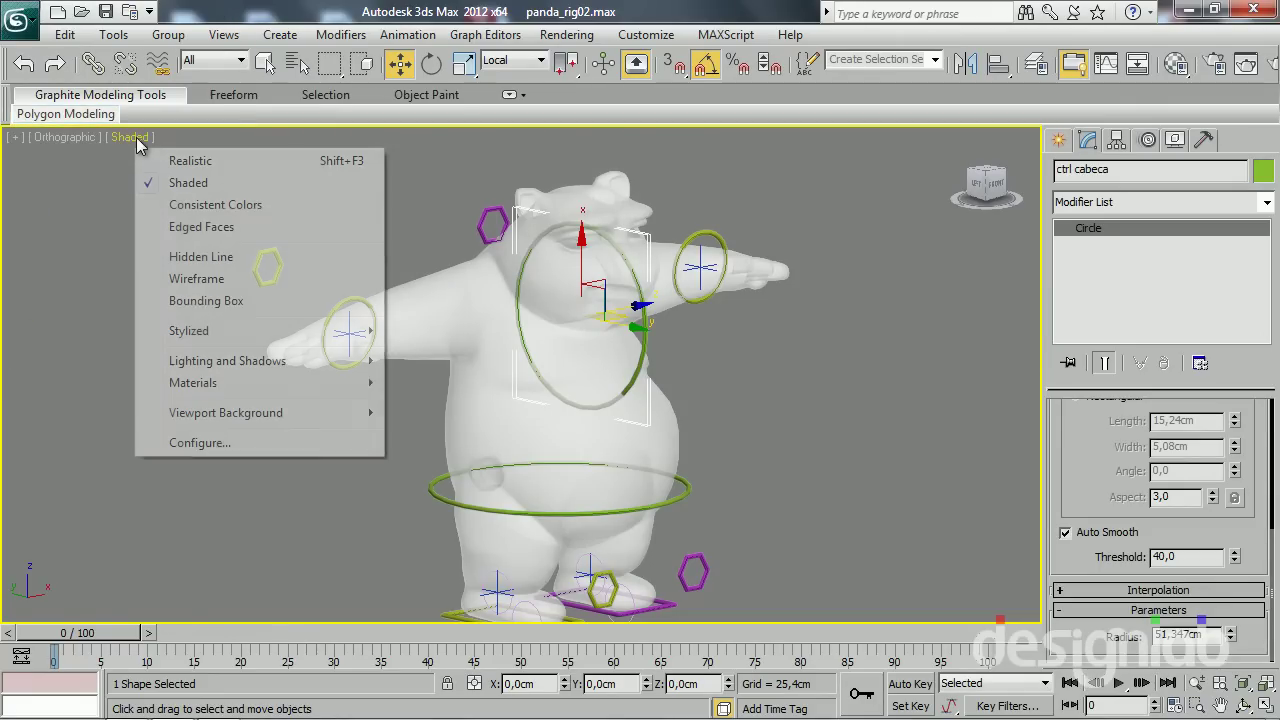
mouse_move(227, 361)
mouse_move(193, 382)
left_click(412, 382)
Enlarge the ctrl cabeca circle to a 73.426cm radius so it surrounds the whole head
mouse_move(412, 383)
middle_mouse_down("alt")
mouse_move(451, 360)
mouse_move(573, 370)
mouse_move(451, 407)
mouse_move(208, 366)
mouse_move(118, 374)
mouse_move(440, 340)
mouse_move(457, 355)
middle_mouse_up("alt")
mouse_move(1230, 634)
left_mouse_down()
mouse_move(1224, 570)
mouse_move(1223, 592)
left_mouse_up()
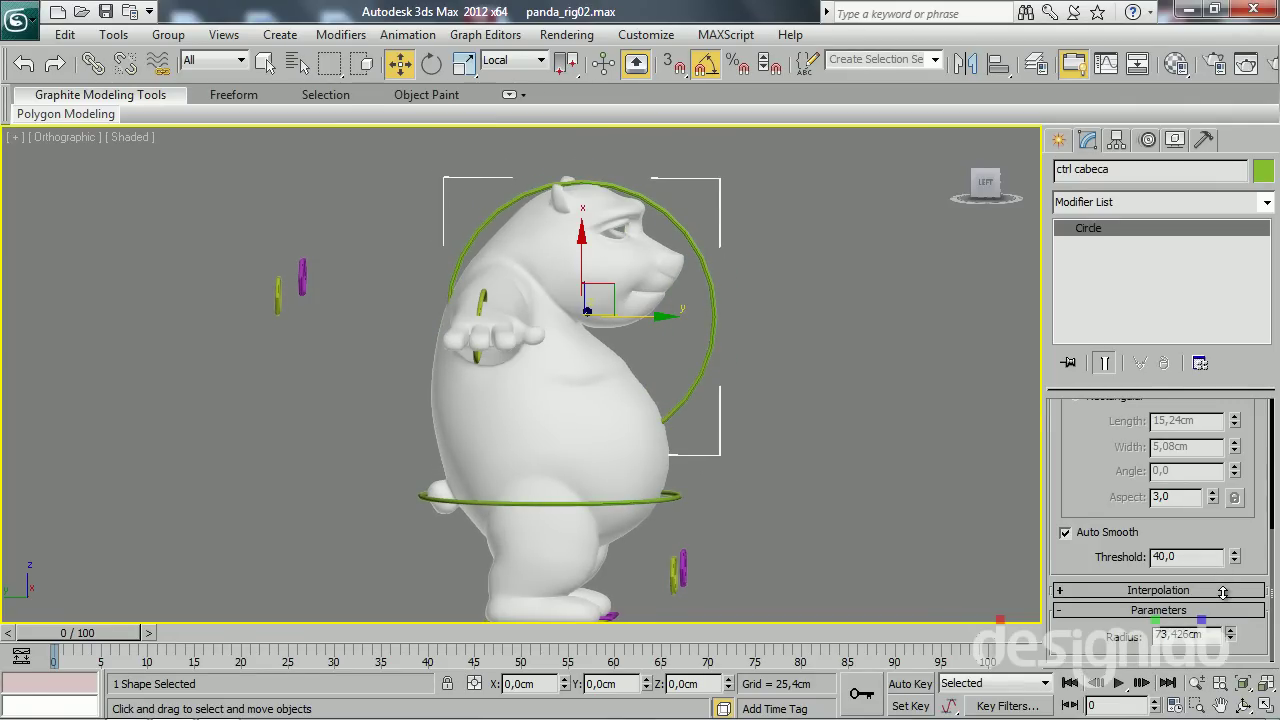
mouse_move(510, 455)
middle_mouse_down("alt")
mouse_move(435, 448)
mouse_move(358, 490)
mouse_move(519, 411)
mouse_move(572, 315)
mouse_move(580, 394)
mouse_move(534, 445)
mouse_move(560, 452)
mouse_move(568, 432)
mouse_move(514, 437)
mouse_move(551, 432)
mouse_move(554, 354)
mouse_move(552, 412)
middle_mouse_up("alt")
scroll(580, 414, "up", 2)
scroll(568, 430, "down", 1)
scroll(558, 356, "up", 1)
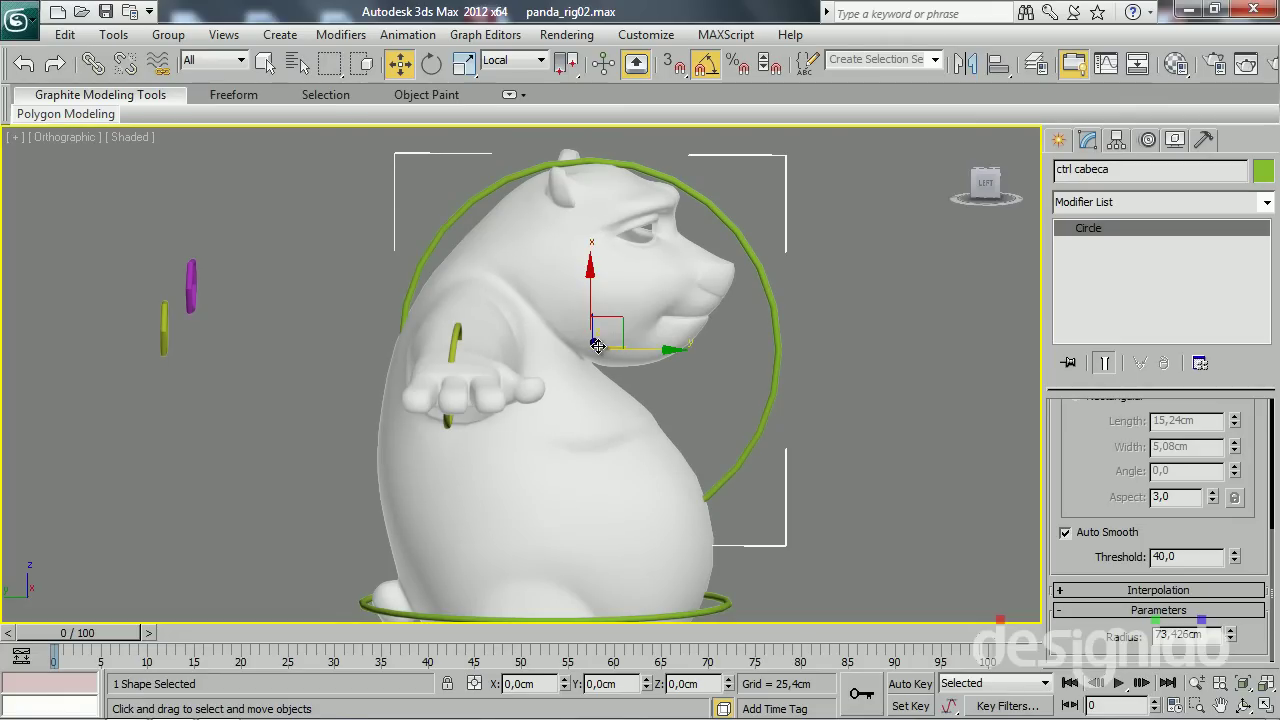
mouse_move(600, 340)
middle_mouse_down("alt")
mouse_move(606, 354)
mouse_move(576, 370)
mouse_move(557, 280)
mouse_move(525, 293)
middle_mouse_up("alt")
middle_click_drag(831, 253, 880, 200, "alt")
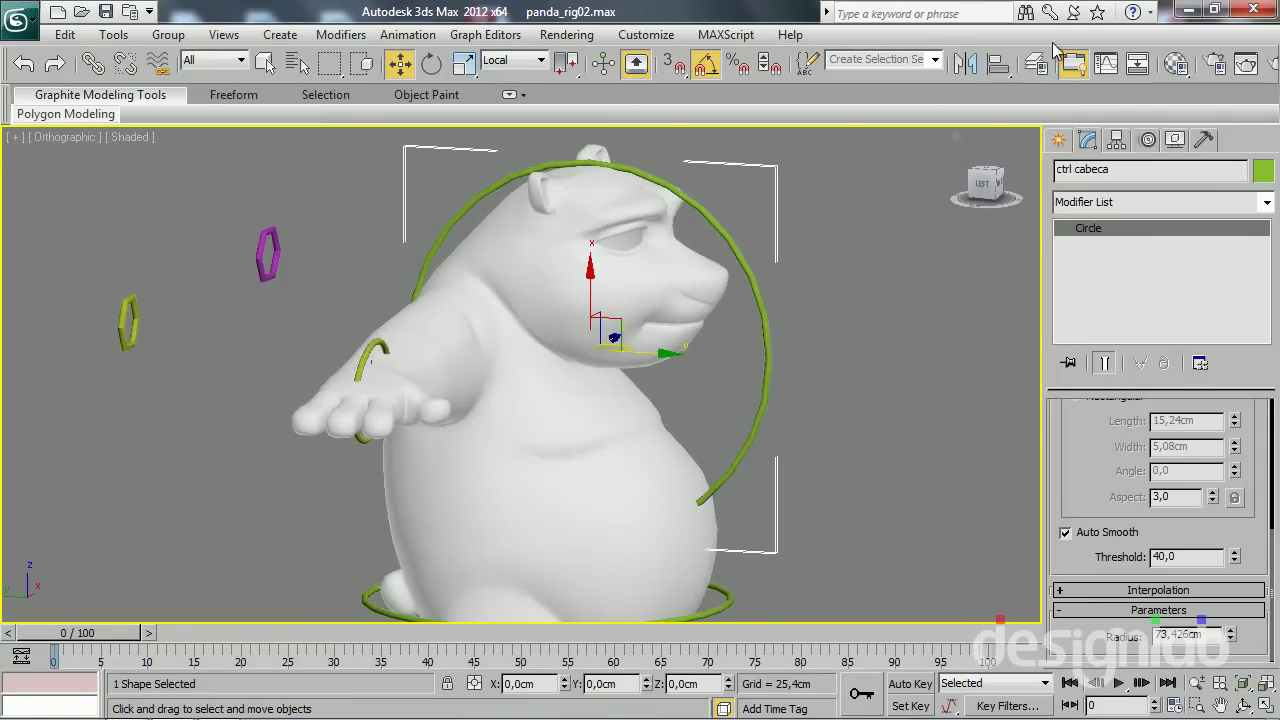
left_click(1036, 63)
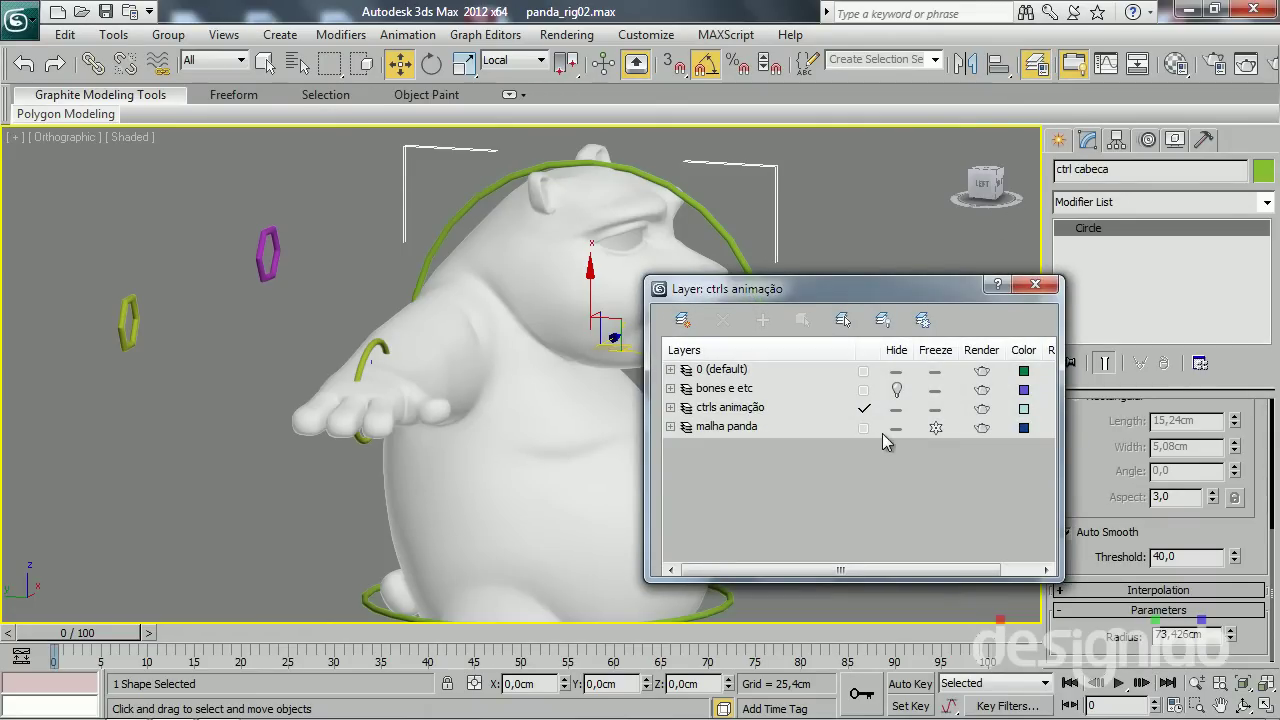
Unhide the bones e etc layer, select Bip001 Head001, and make the panda semi-transparent
left_click(897, 390)
left_click(1036, 284)
left_click(619, 289)
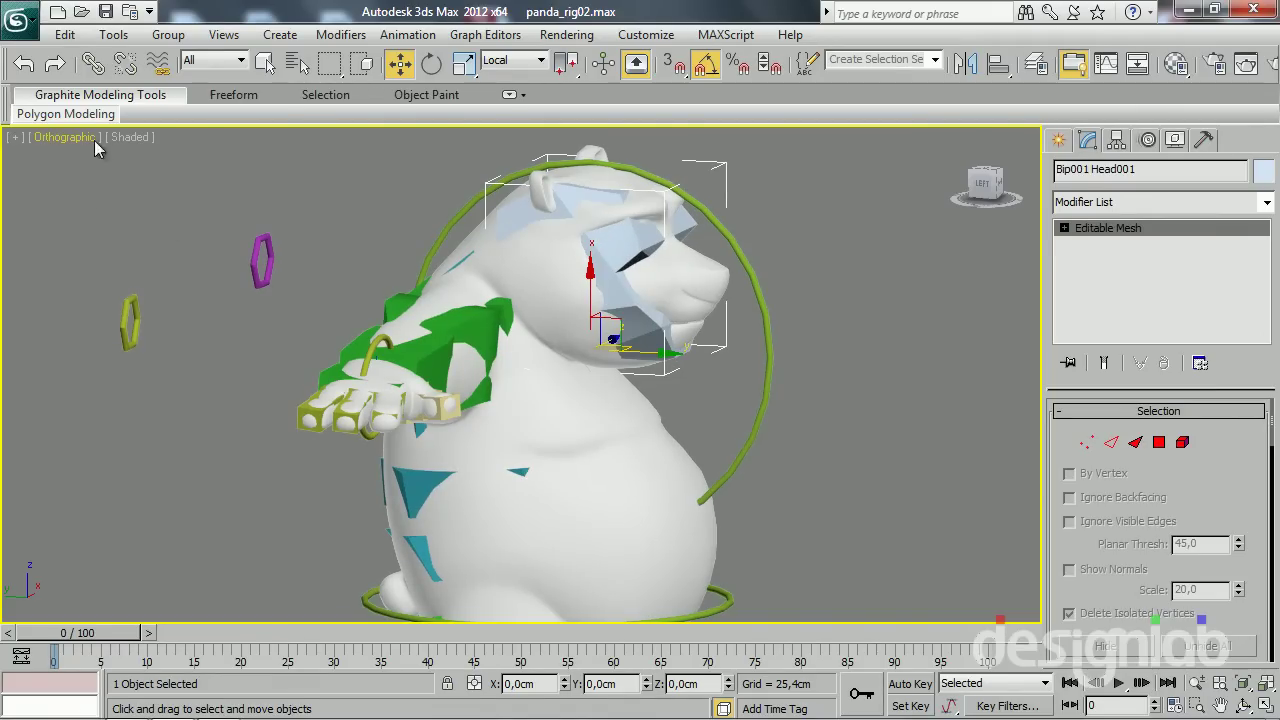
left_click(127, 141)
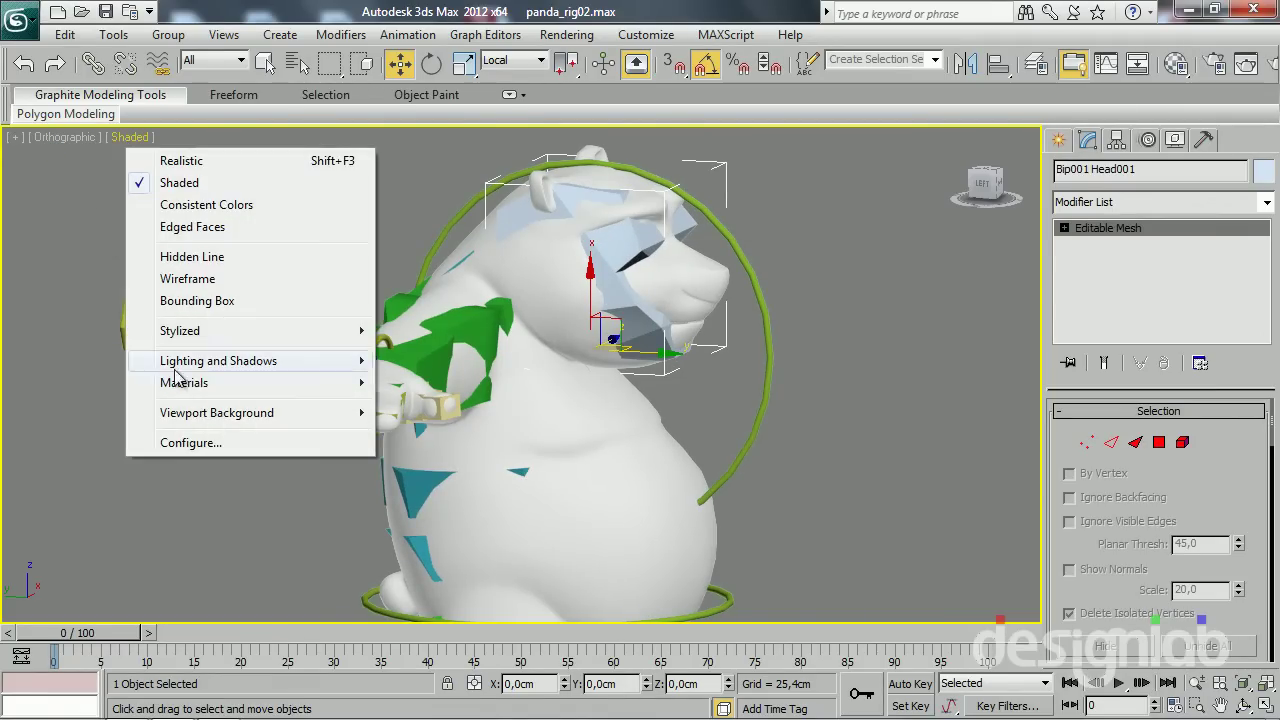
left_click(432, 383)
Reselect the Bip001 Head001 bone and move it up and to the left
scroll(569, 343, "up", 2)
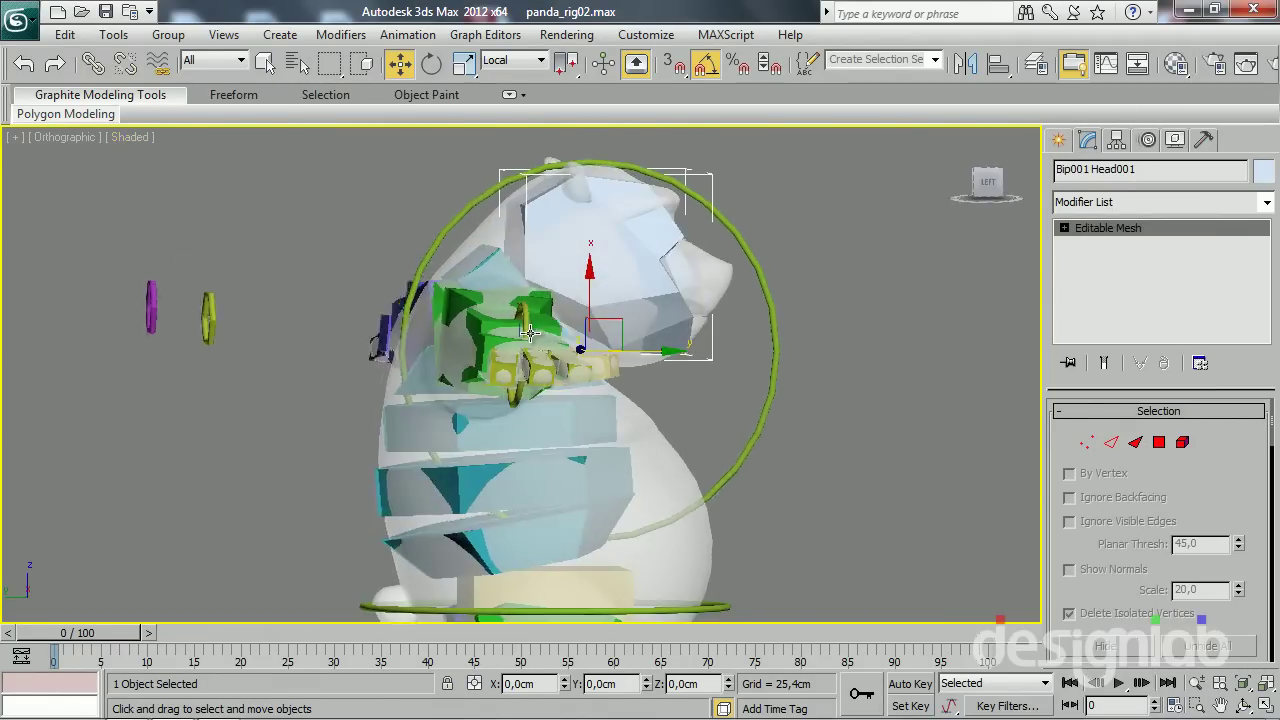
scroll(569, 343, "up", 3)
scroll(569, 343, "up", 2)
left_click(768, 334)
left_click(740, 310)
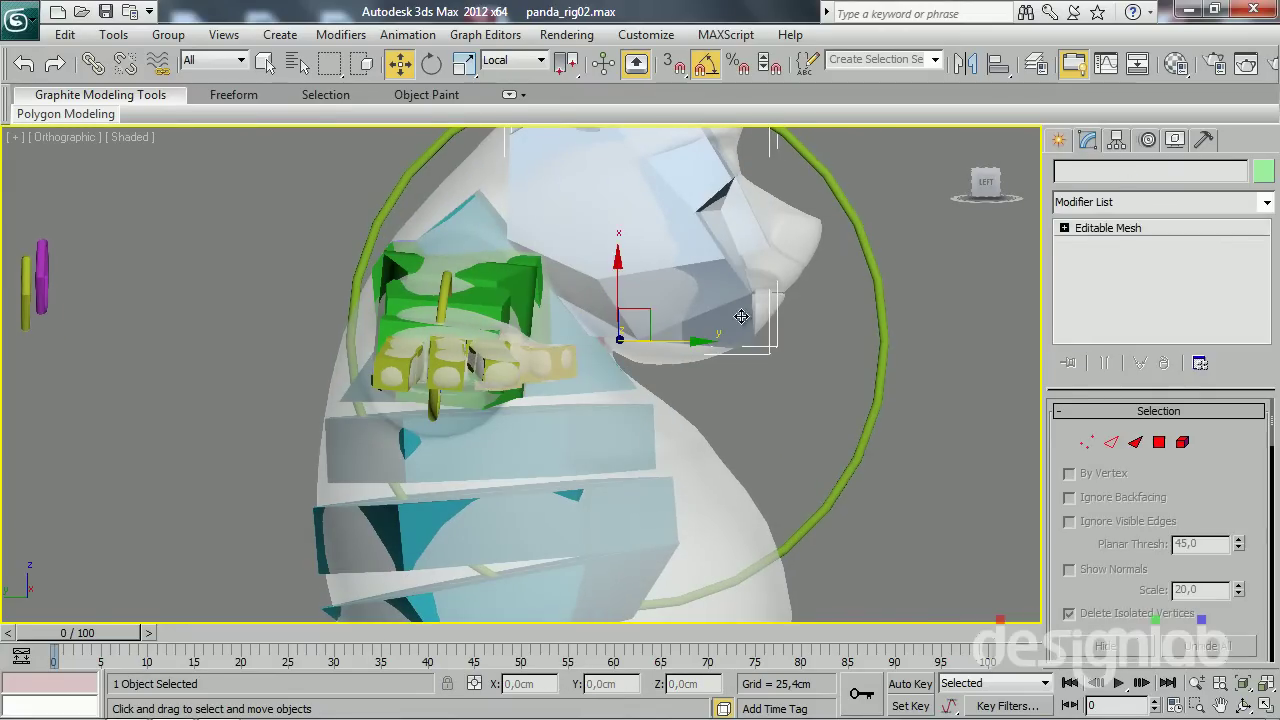
middle_click_drag(658, 324, 660, 358)
left_click_drag(660, 358, 677, 287)
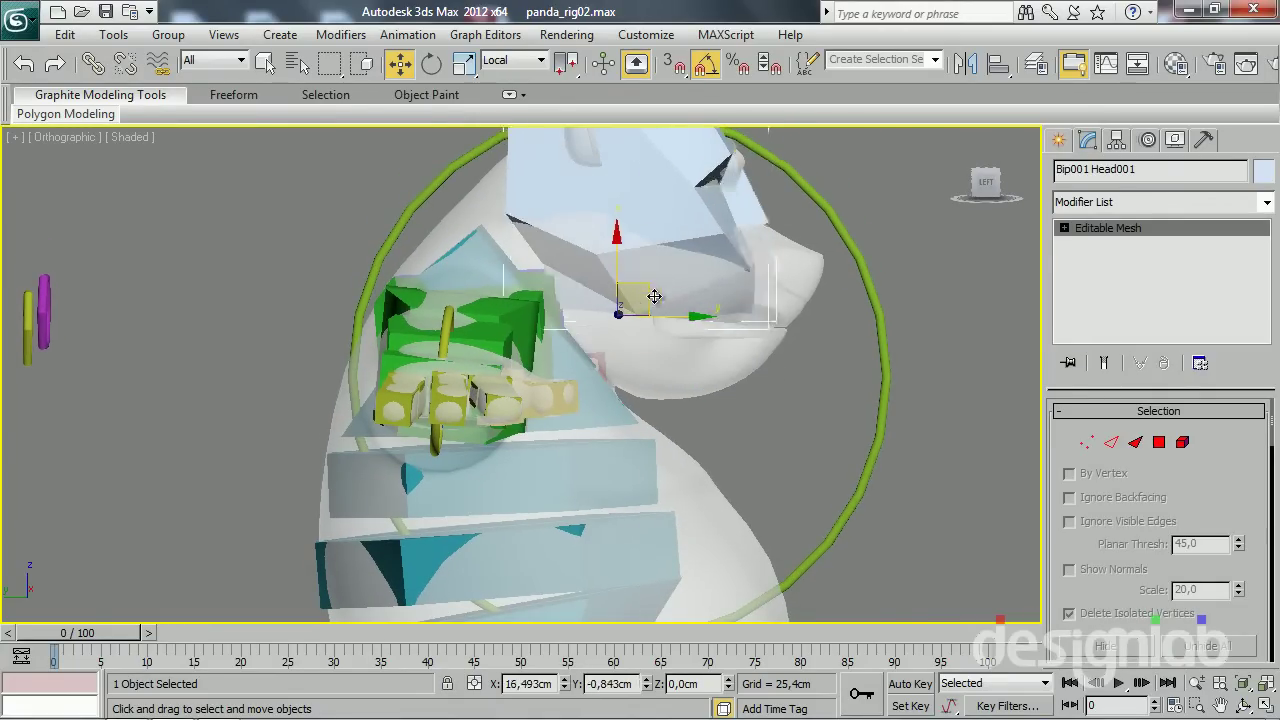
right_click(677, 287)
mouse_move(651, 349)
left_mouse_down()
mouse_move(585, 266)
mouse_move(578, 301)
left_mouse_up()
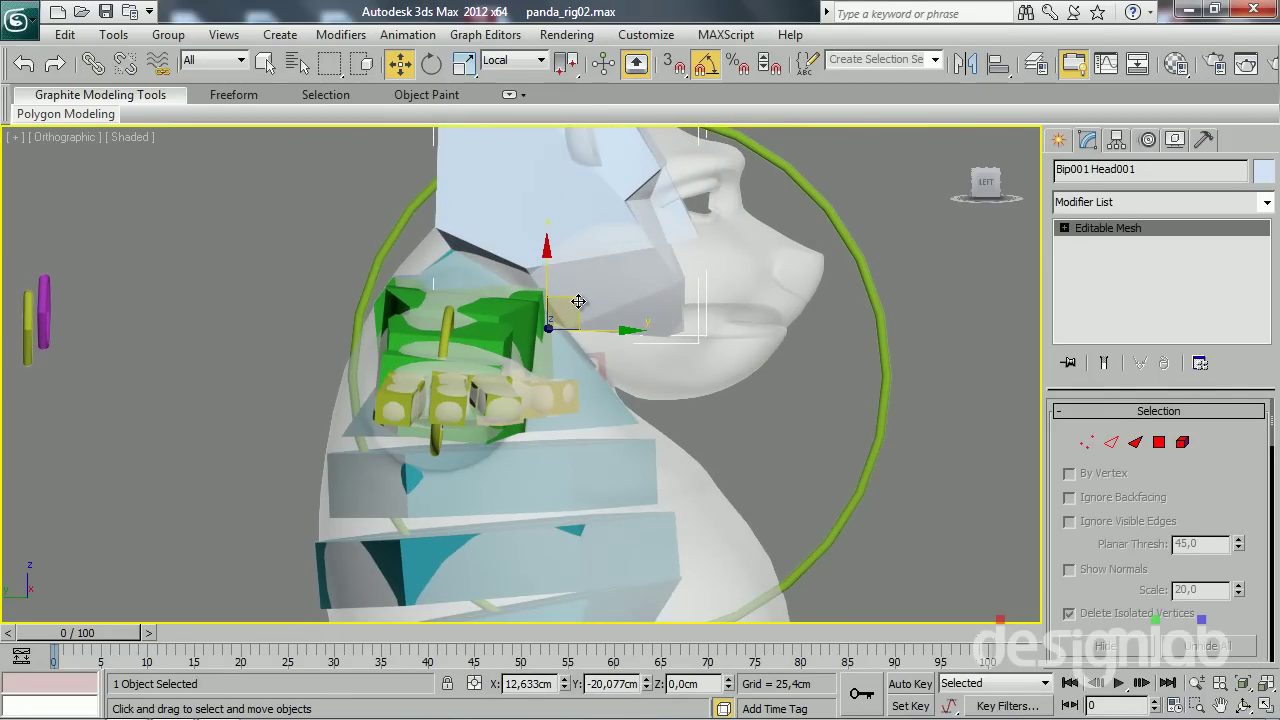
mouse_move(578, 301)
left_mouse_down()
mouse_move(583, 240)
mouse_move(565, 273)
left_mouse_up()
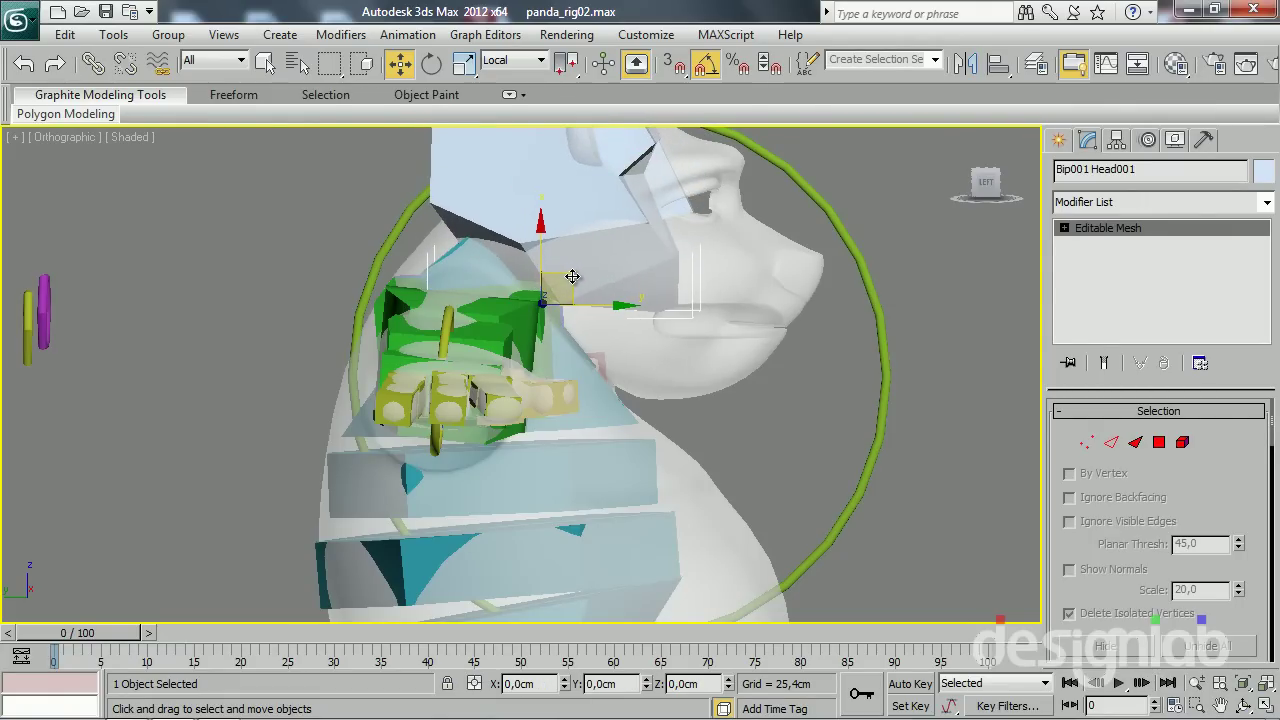
Switch to the Left view in wireframe and test moving the head bone from the side
key("l")
scroll(606, 517, "up", 5)
scroll(507, 319, "down", 2)
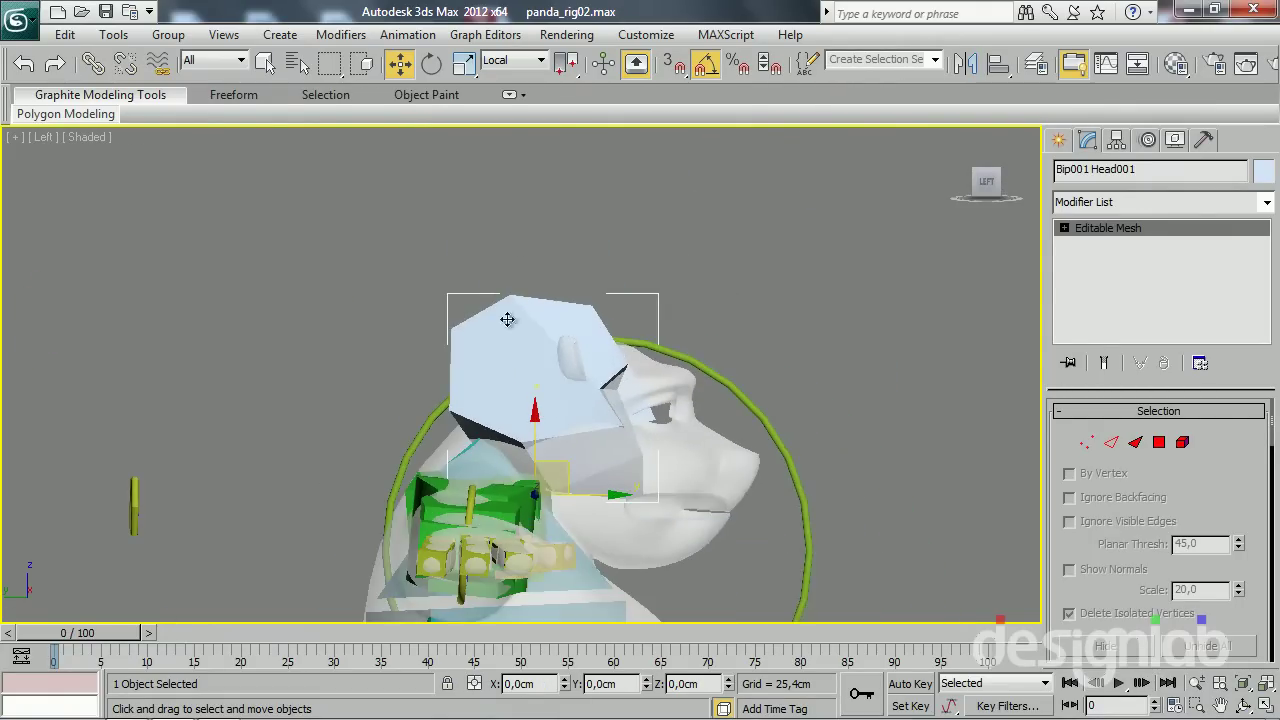
key("F3")
middle_click_drag(591, 609, 547, 454)
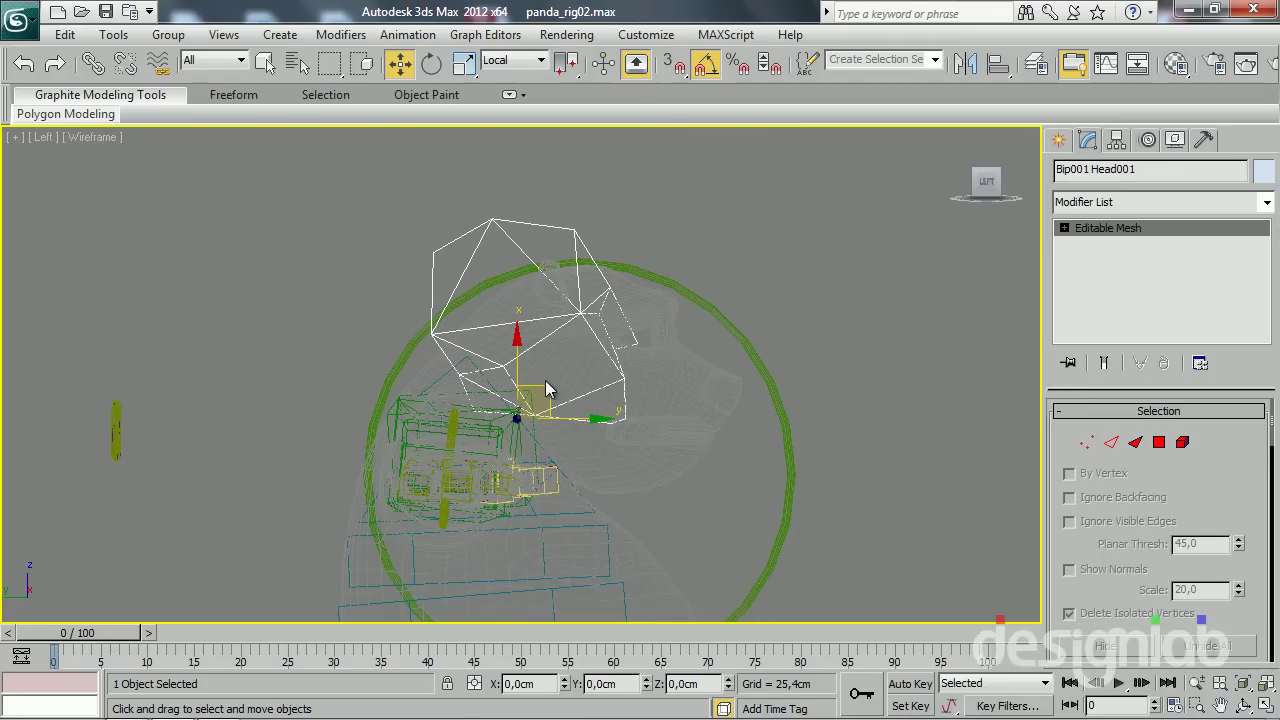
left_click_drag(546, 386, 543, 400)
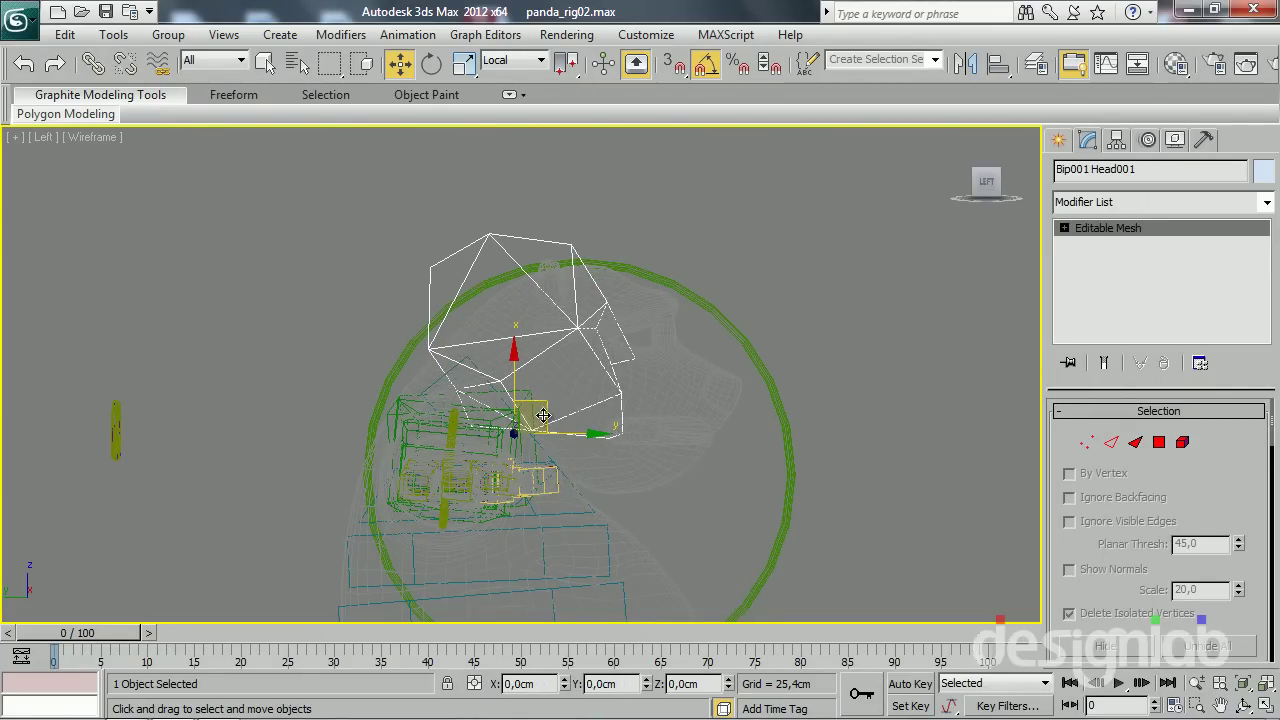
Scale the head mesh element in Parent coordinates, squashing X to 84% and narrowing Y
left_click(1182, 442)
key("r")
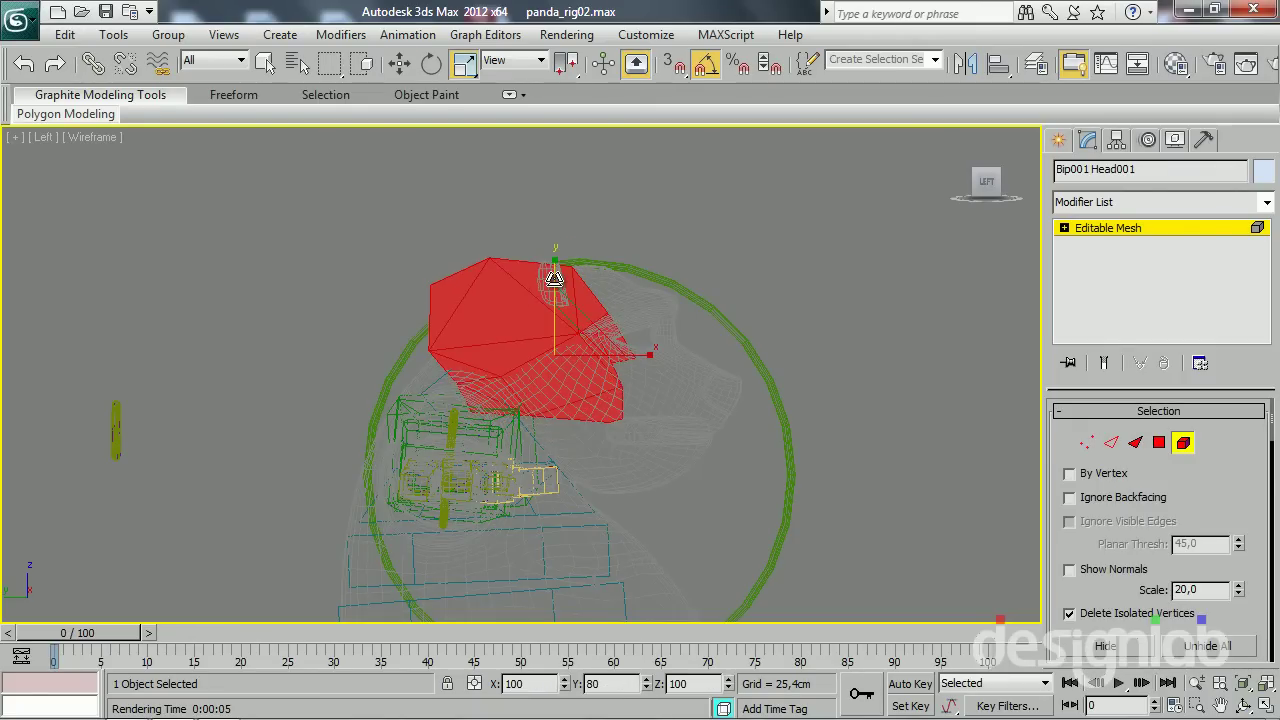
left_click(510, 60)
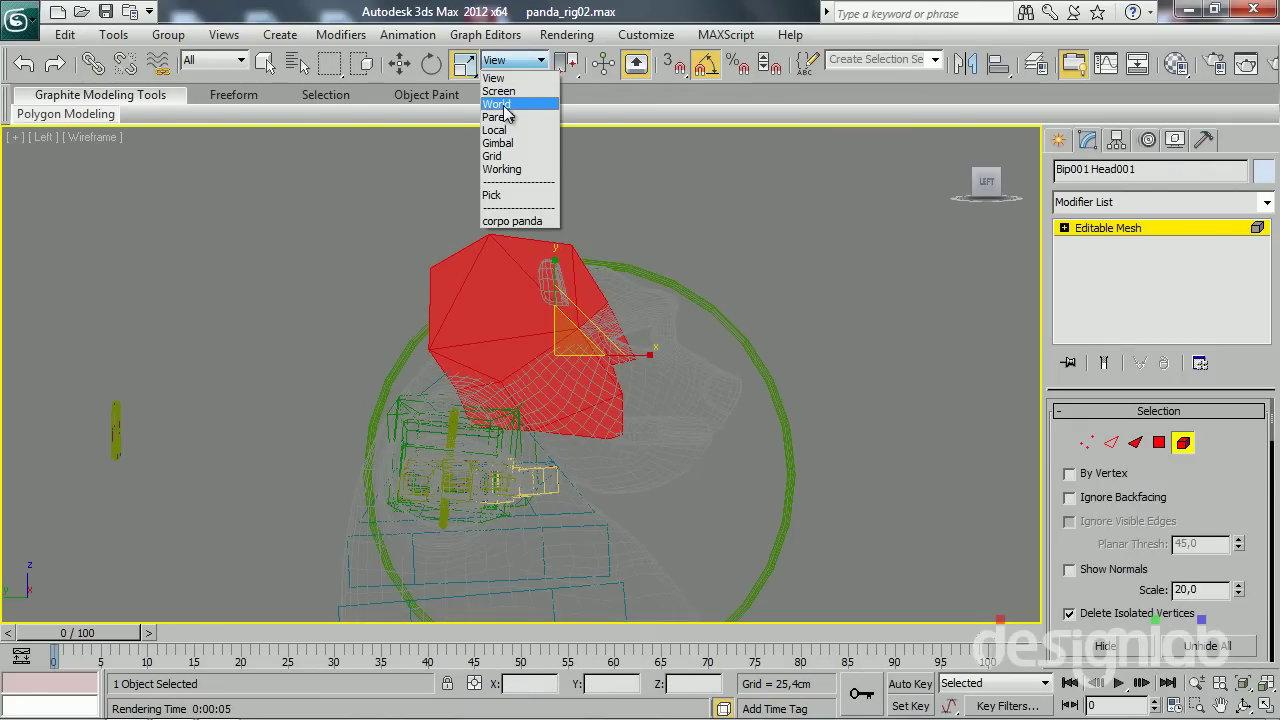
left_click(511, 120)
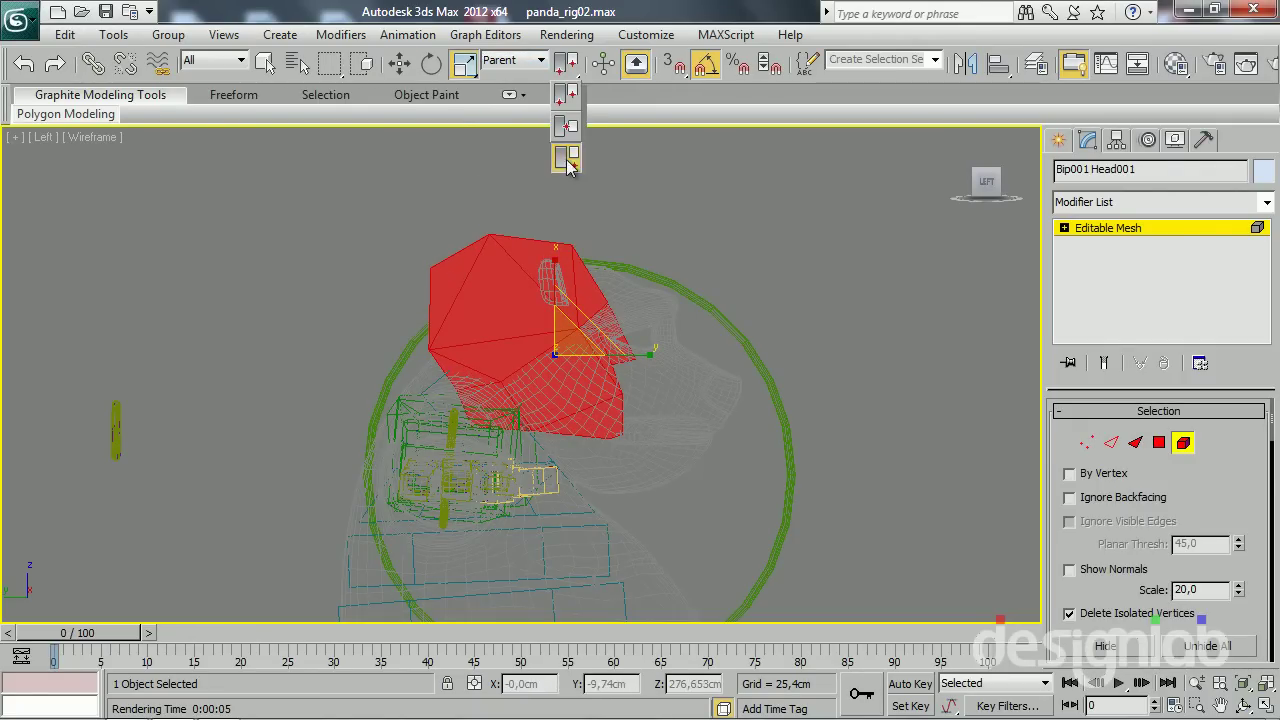
left_click(566, 157)
left_click_drag(510, 350, 523, 371)
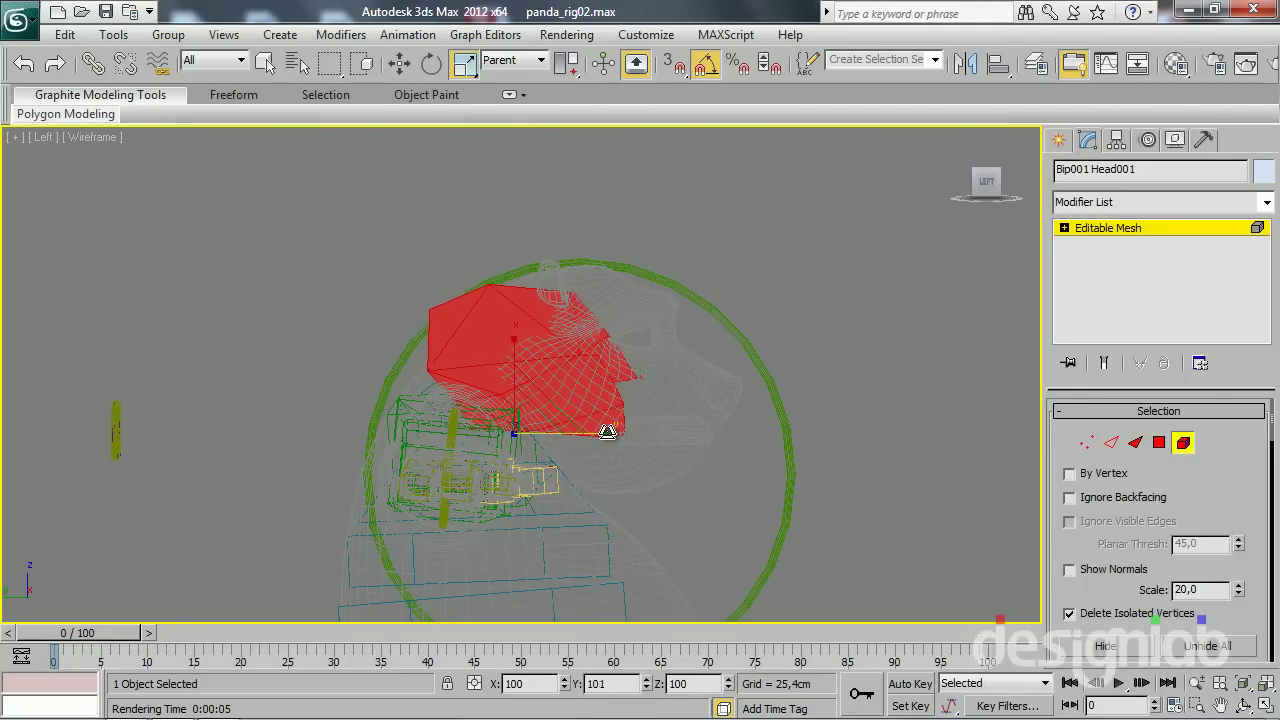
left_click_drag(607, 432, 593, 438)
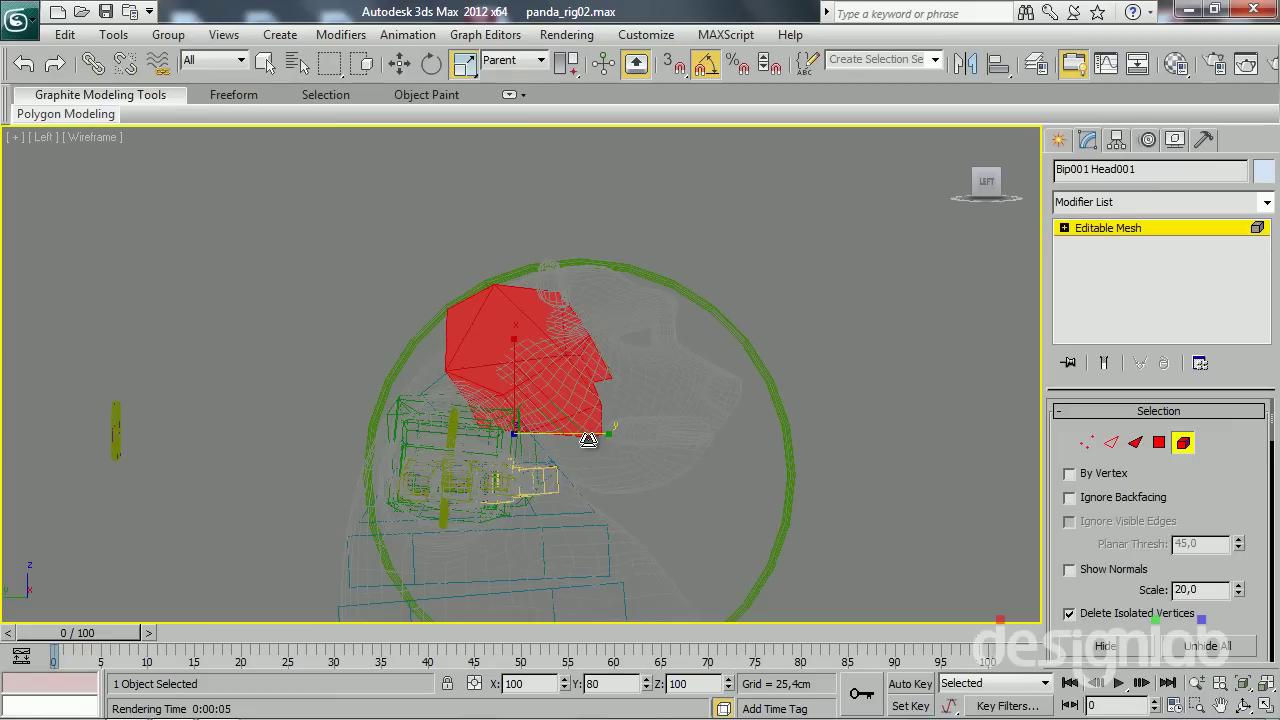
left_click_drag(588, 440, 581, 437)
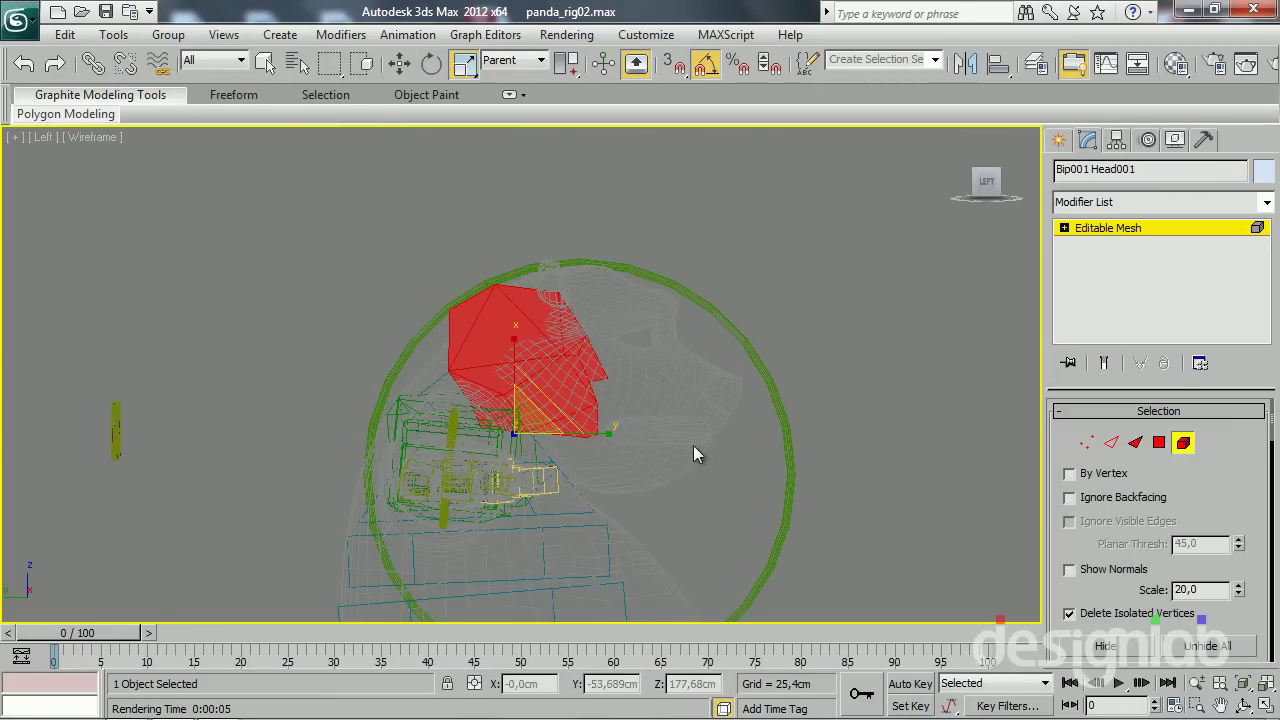
Move and enlarge the head element to about 118% so it fills the panda's head
left_click(1184, 443)
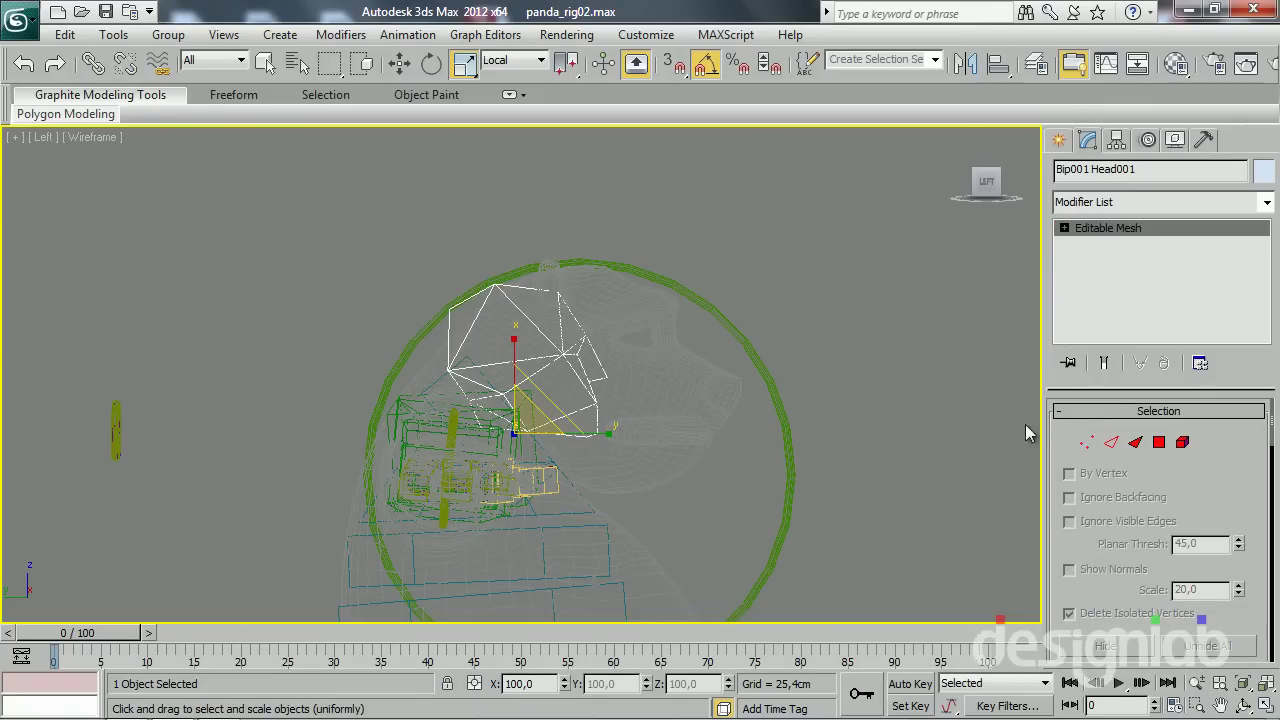
left_click(1183, 442)
key("w")
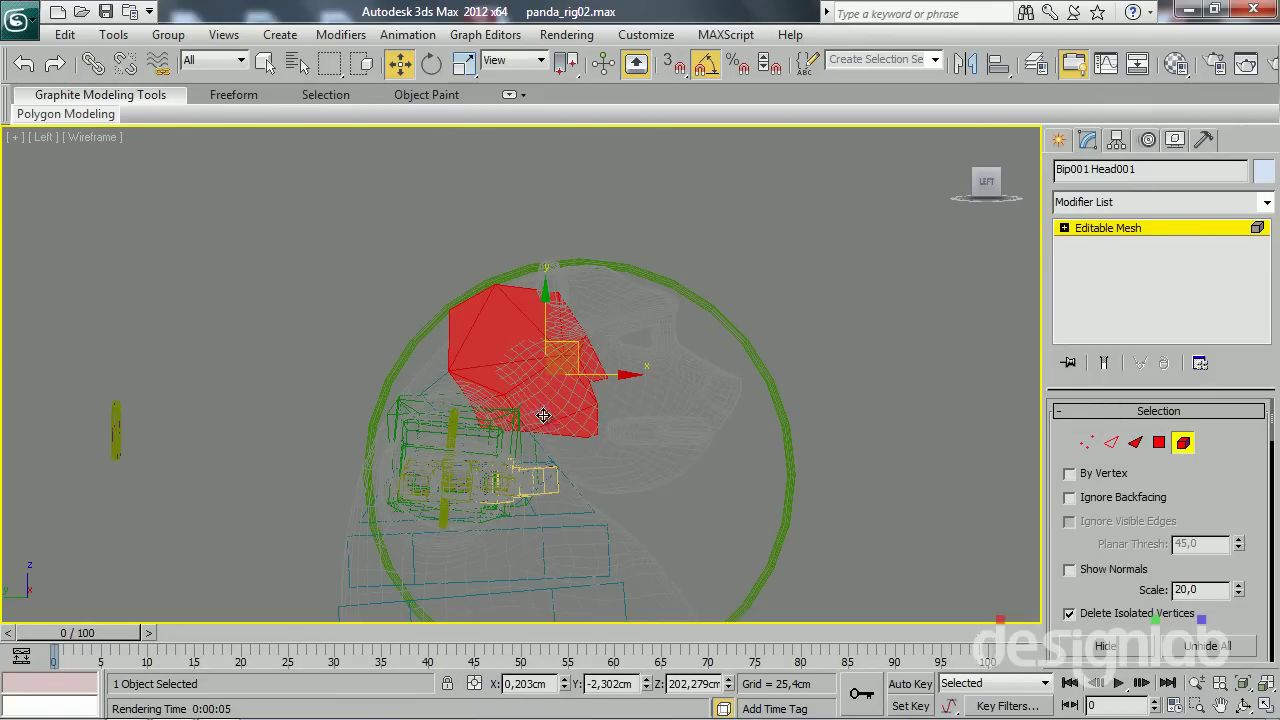
left_click_drag(577, 363, 643, 383)
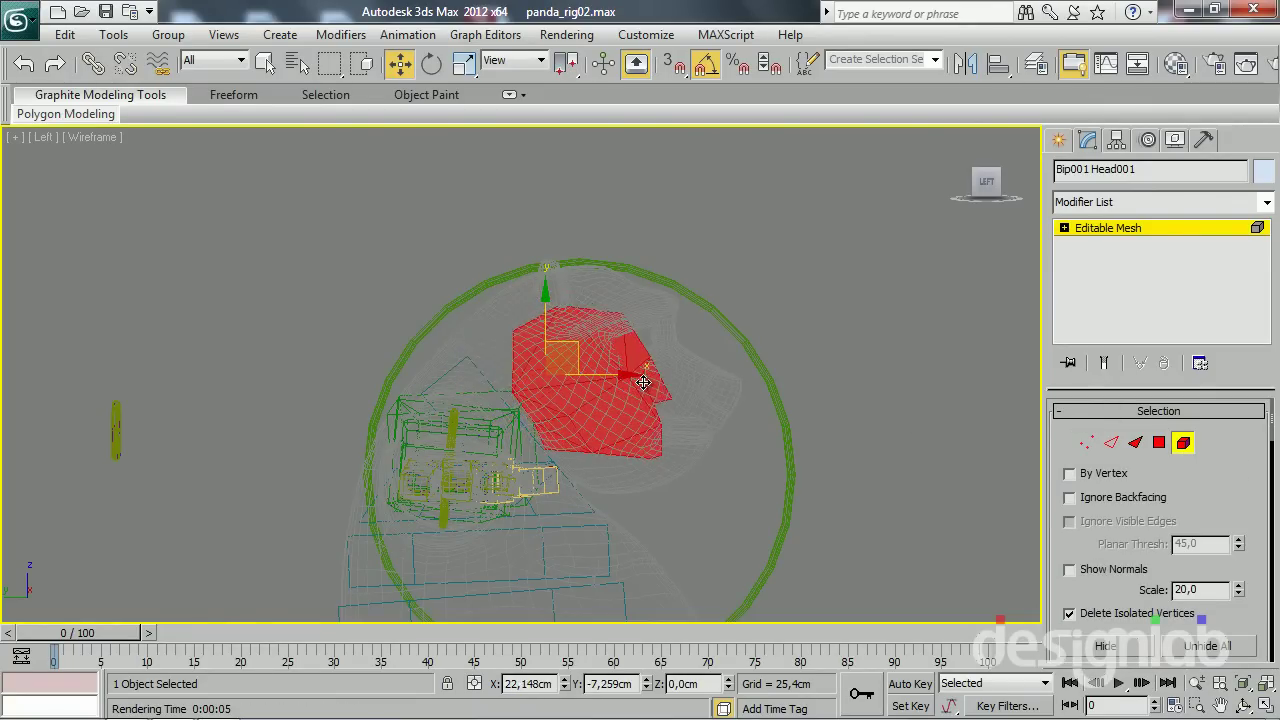
key("r")
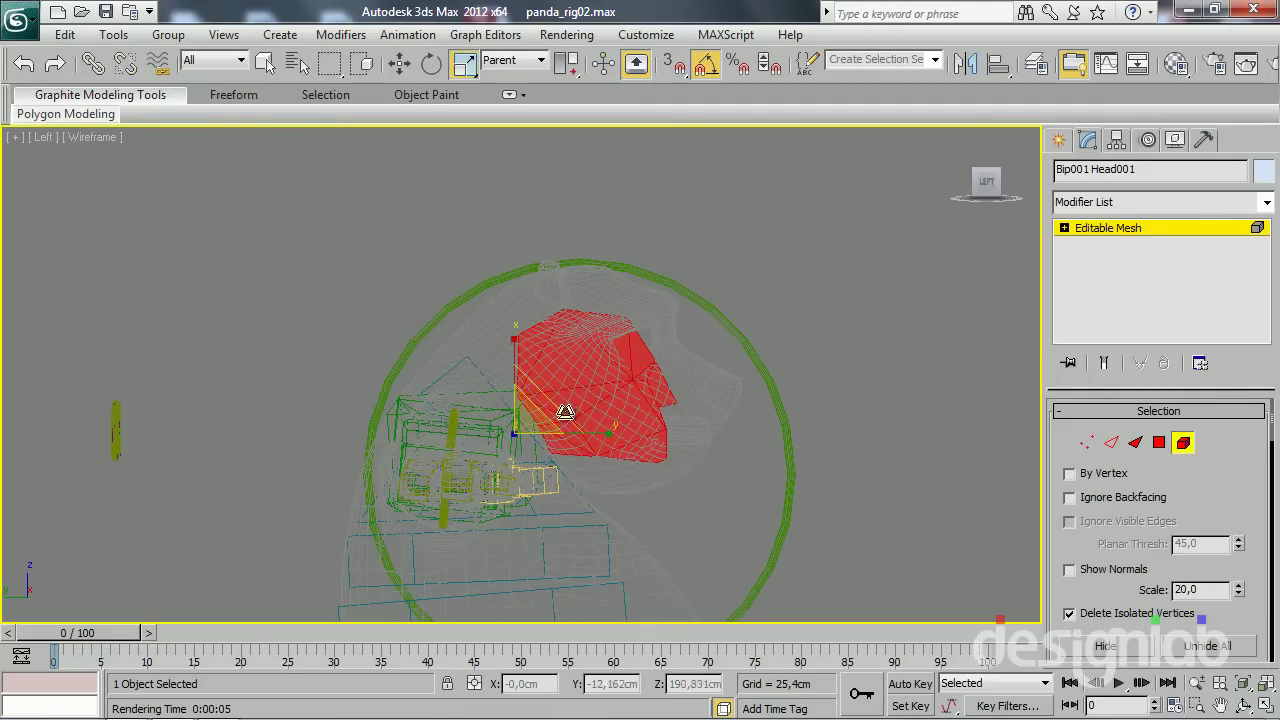
left_click_drag(530, 422, 535, 397)
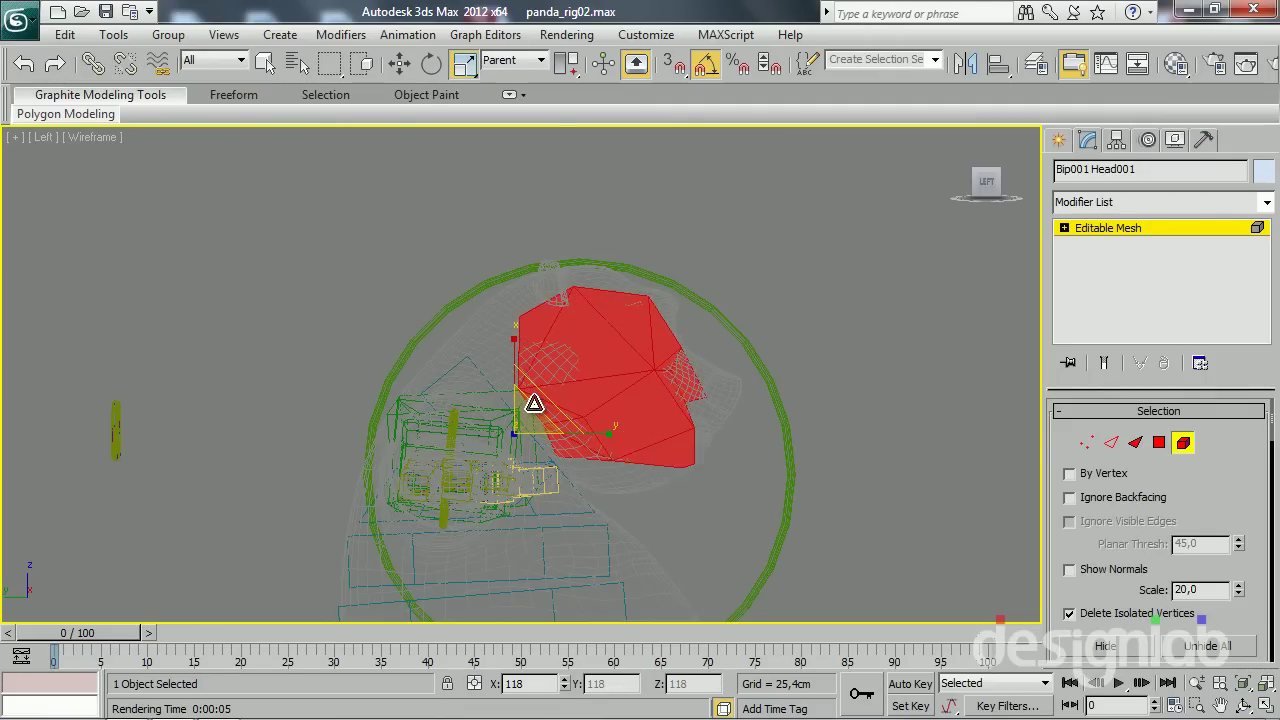
key("w")
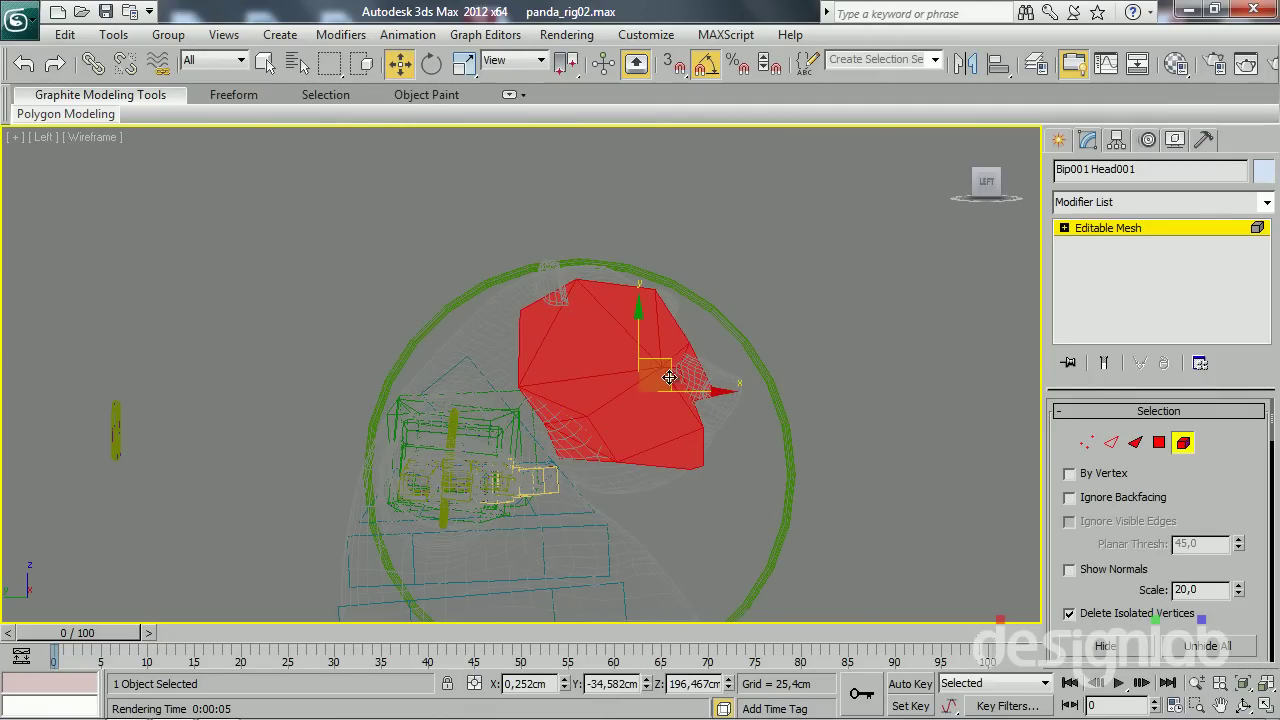
left_click_drag(669, 377, 654, 374)
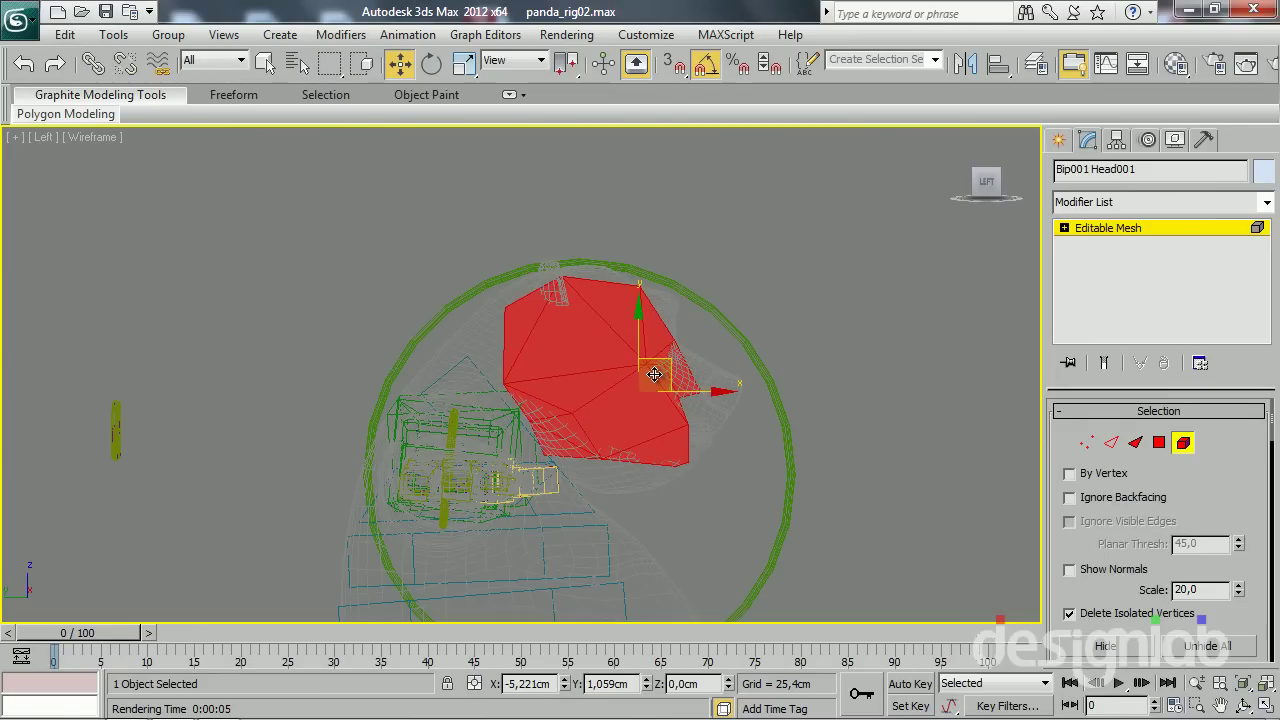
left_click(1182, 443)
Rotate the head bone about Z, then align ctrl cabeca to the Bip001 Head001 pivot
key("e")
left_click_drag(603, 419, 565, 324)
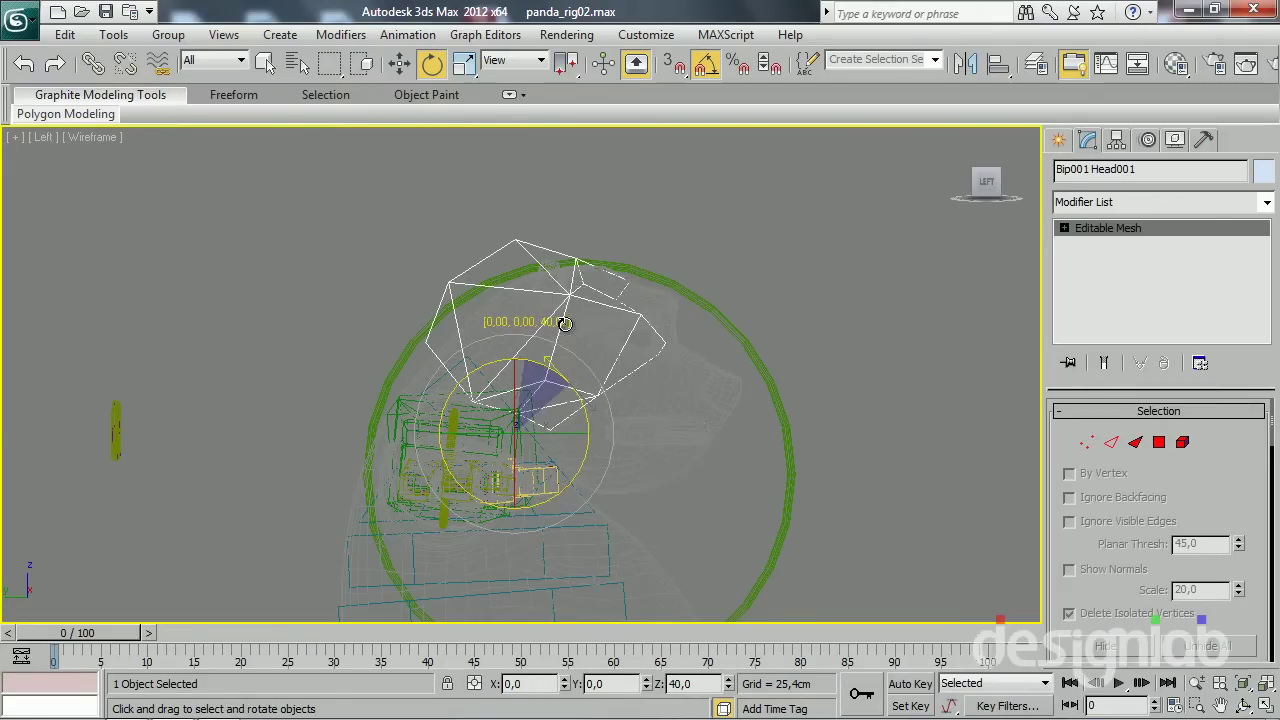
left_click(785, 434)
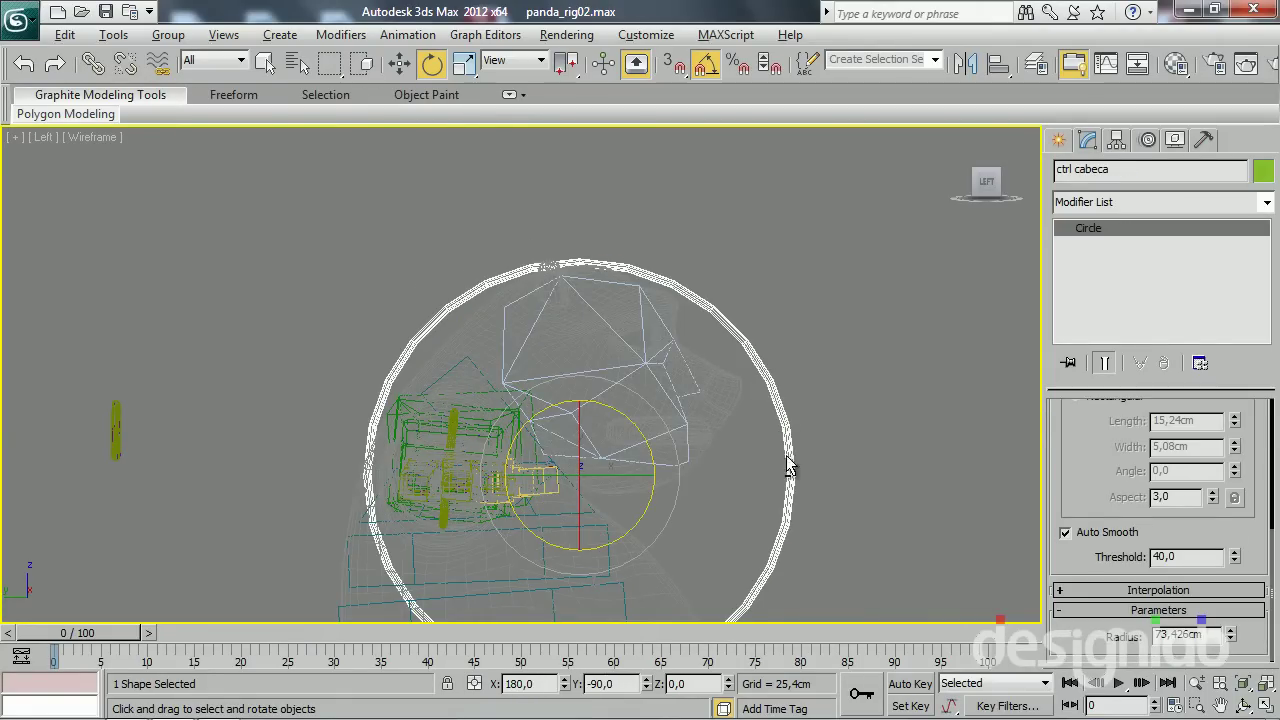
key("alt+a")
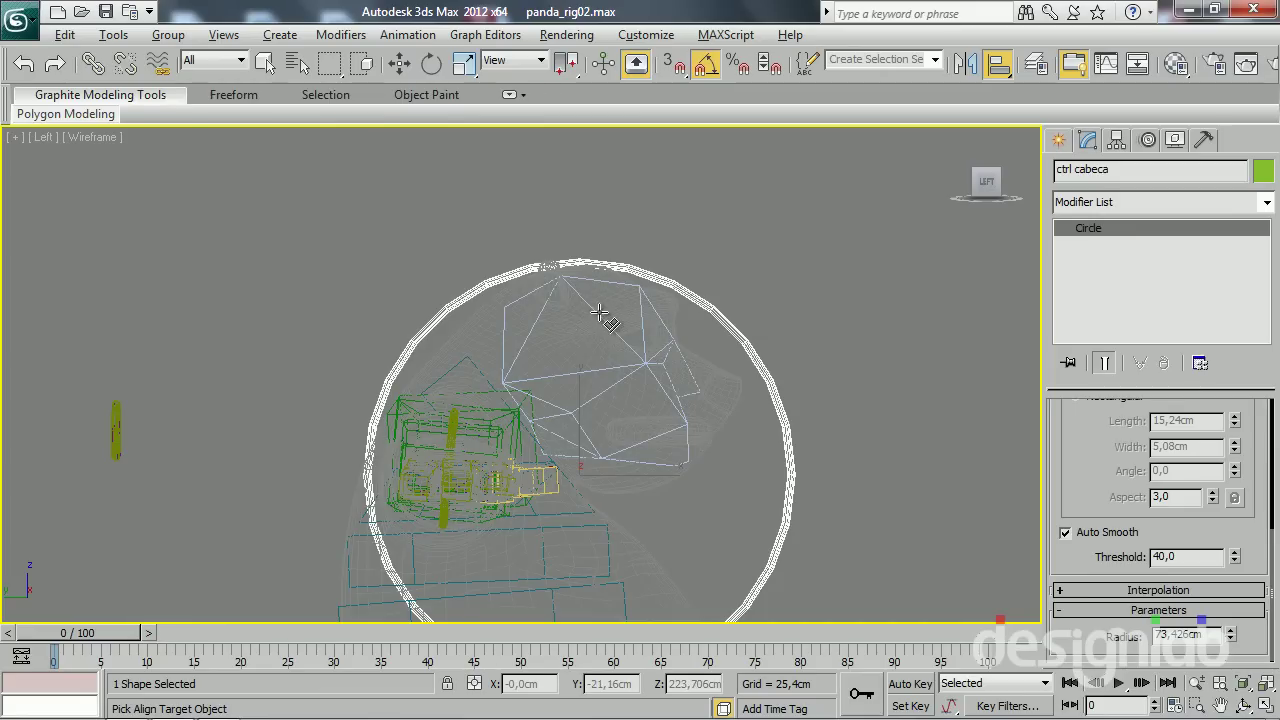
left_click(597, 316)
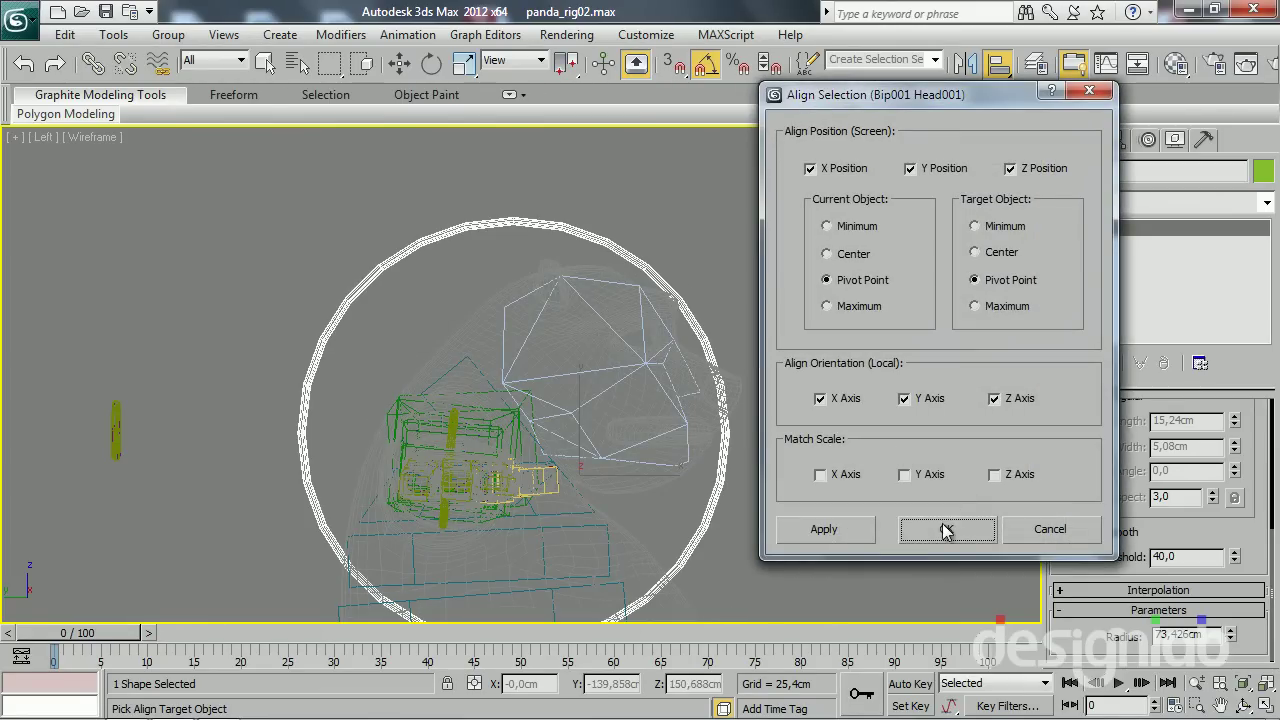
left_click(945, 530)
Shrink the ctrl cabeca circle radius to 47.727cm around the head
middle_click_drag(777, 484, 613, 494, "alt")
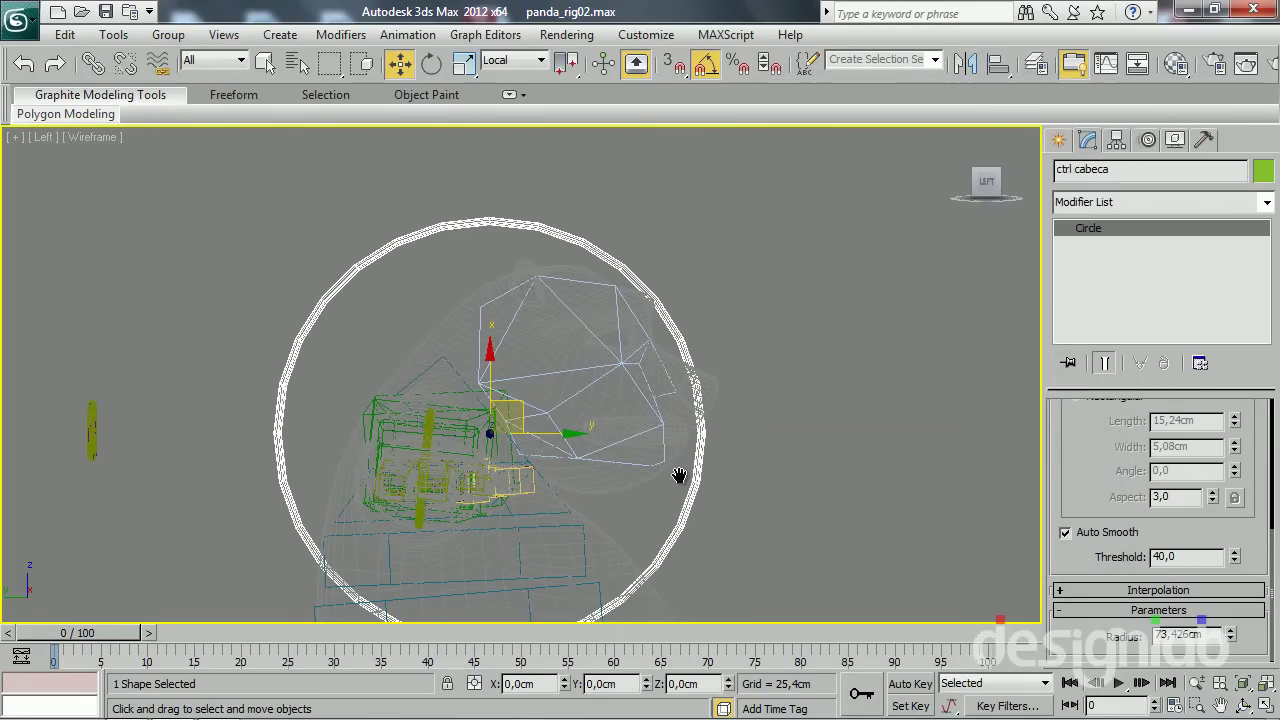
key("F3")
middle_click_drag(839, 480, 839, 403, "alt")
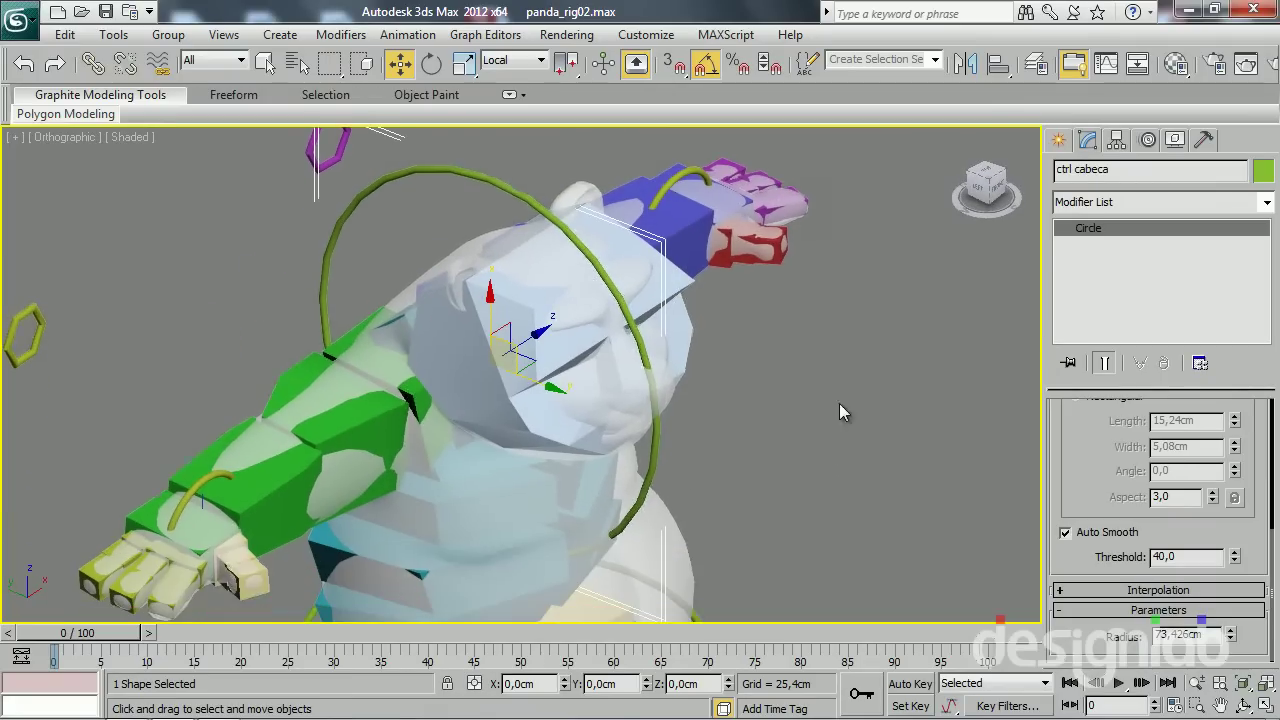
left_click_drag(1230, 636, 1233, 665)
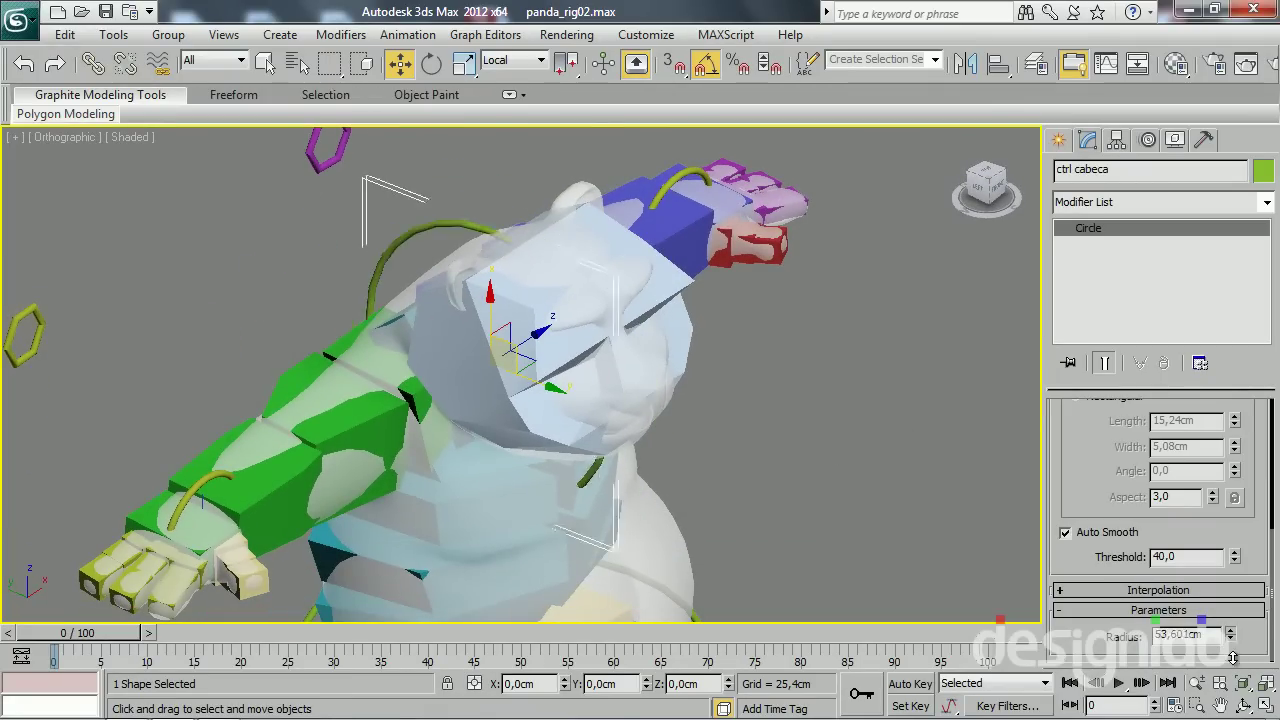
mouse_move(585, 484)
middle_mouse_down("alt")
mouse_move(671, 449)
mouse_move(634, 457)
mouse_move(795, 479)
mouse_move(425, 275)
middle_mouse_up("alt")
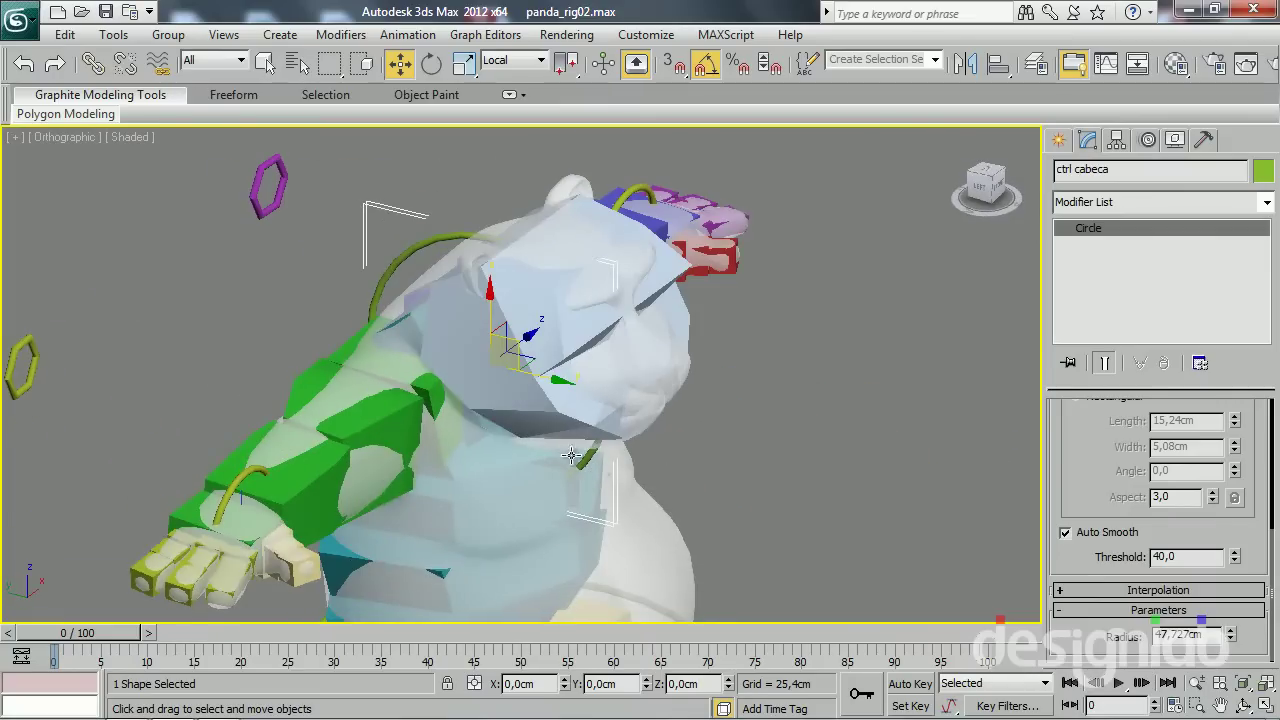
Isolate the ctrl cabeca circle and convert it to an editable spline
right_click(425, 275)
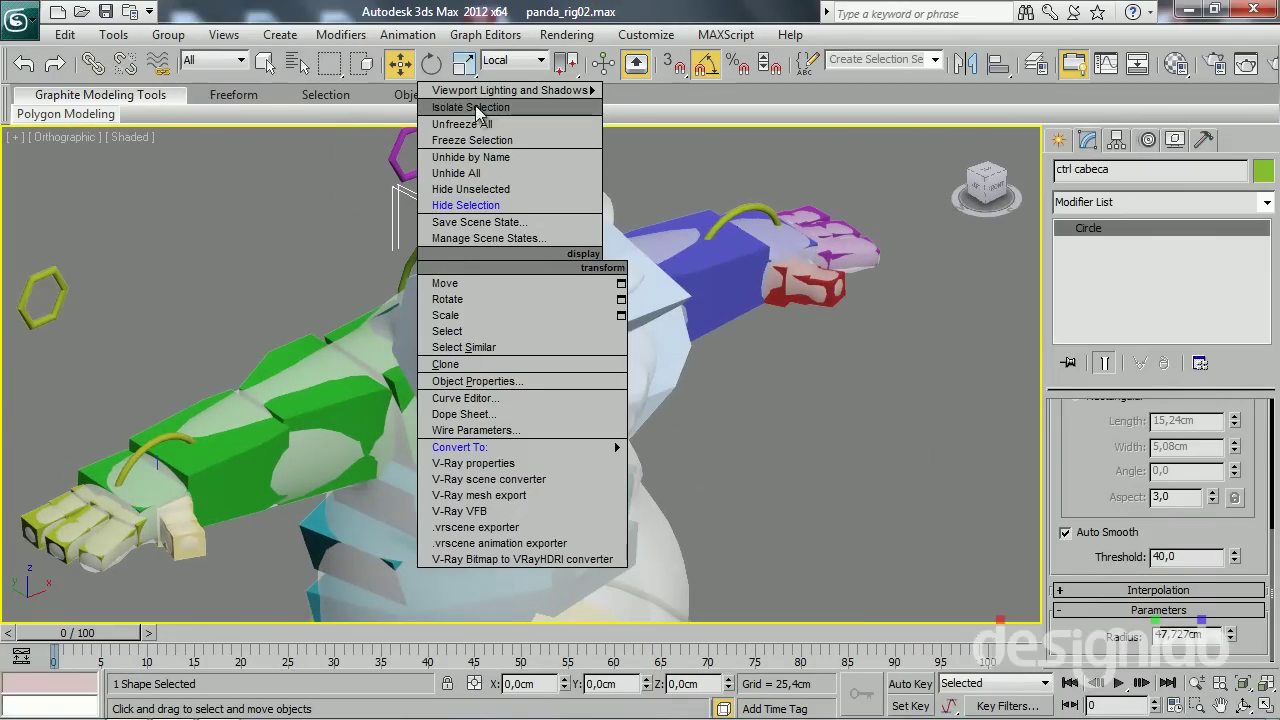
middle_click_drag(674, 374, 572, 400, "alt")
right_click(572, 400)
mouse_move(680, 587)
left_click(858, 588)
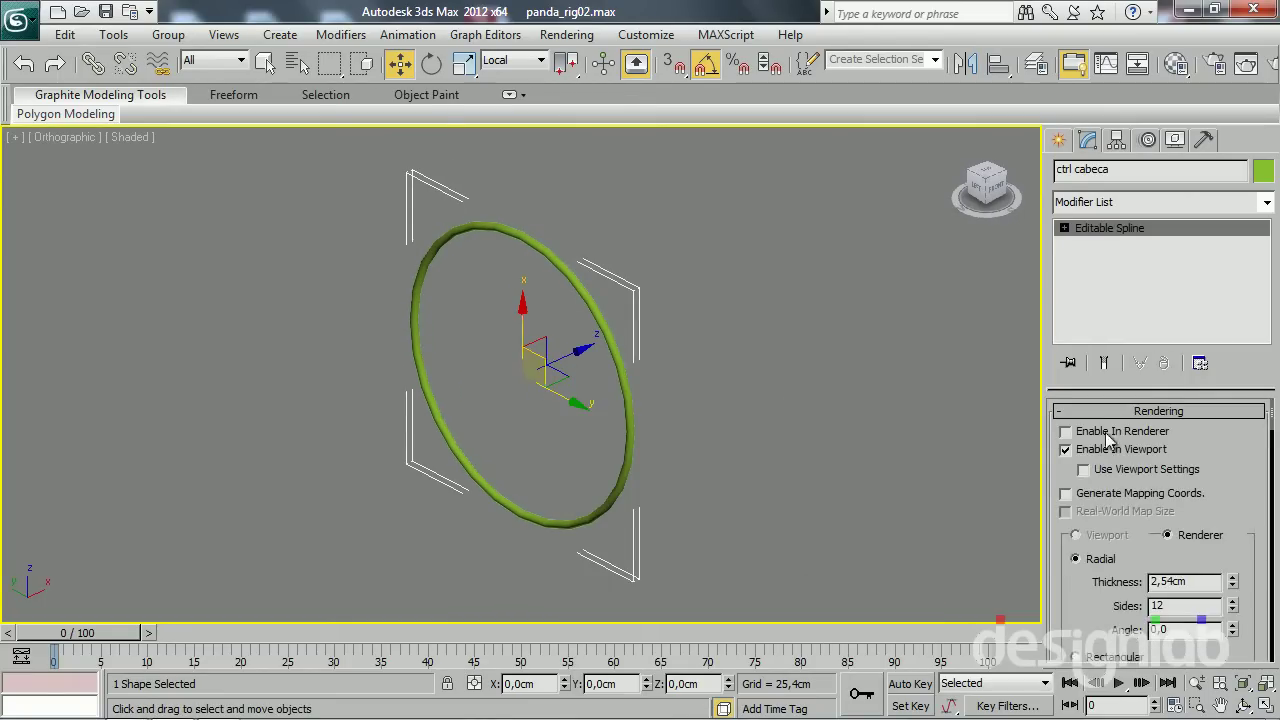
Shift-rotate two copies of the ring into three crossing rings, then open the Object Color palette
left_click(1110, 276)
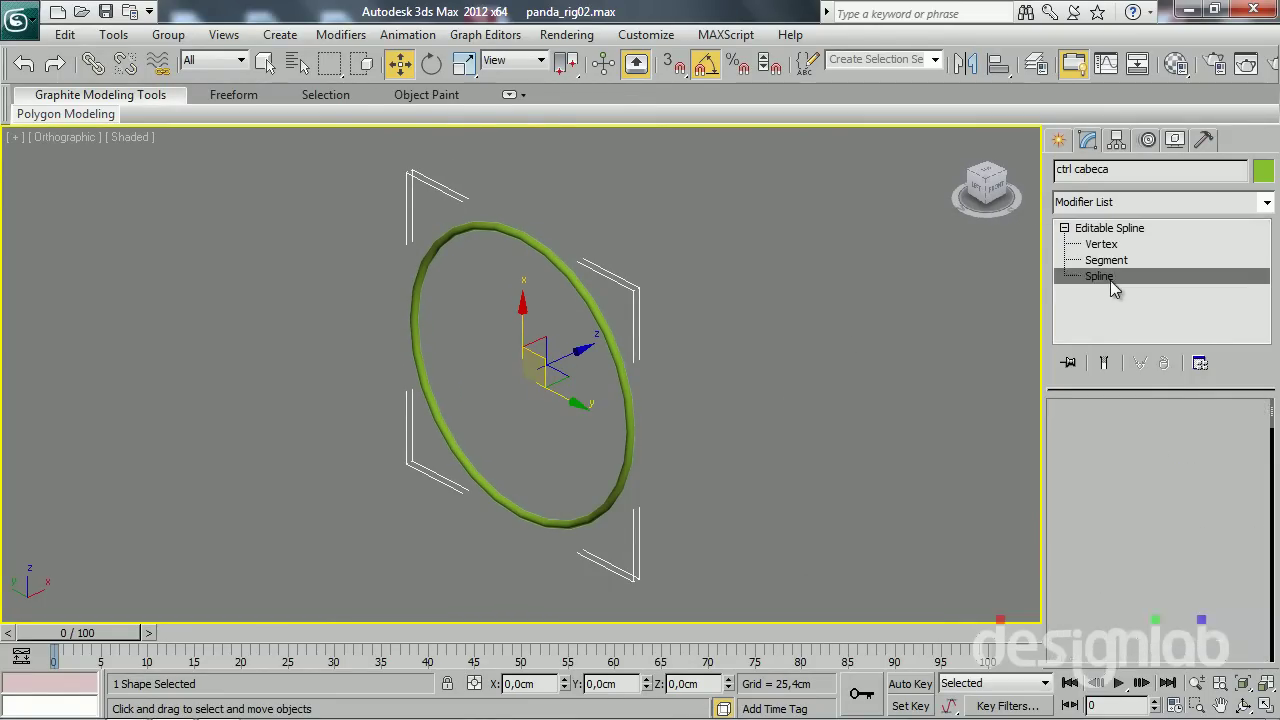
left_click(565, 277)
key("e")
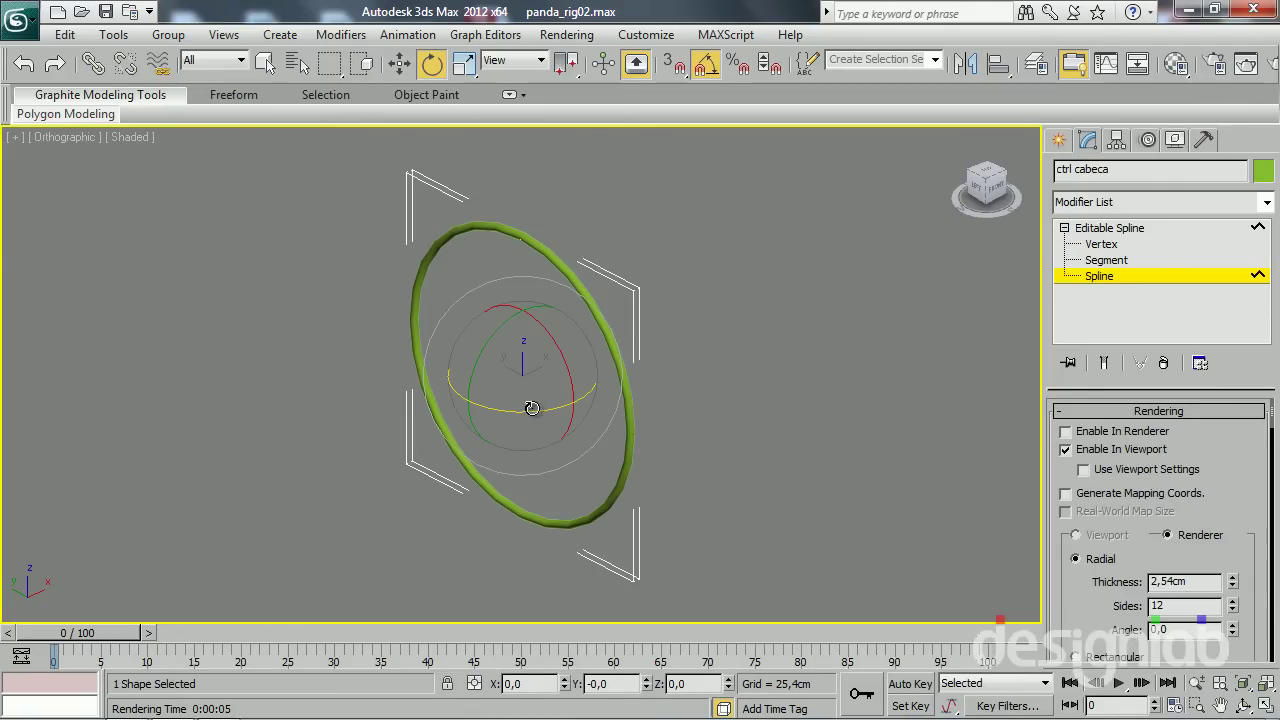
left_click_drag(541, 403, 443, 410, "shift")
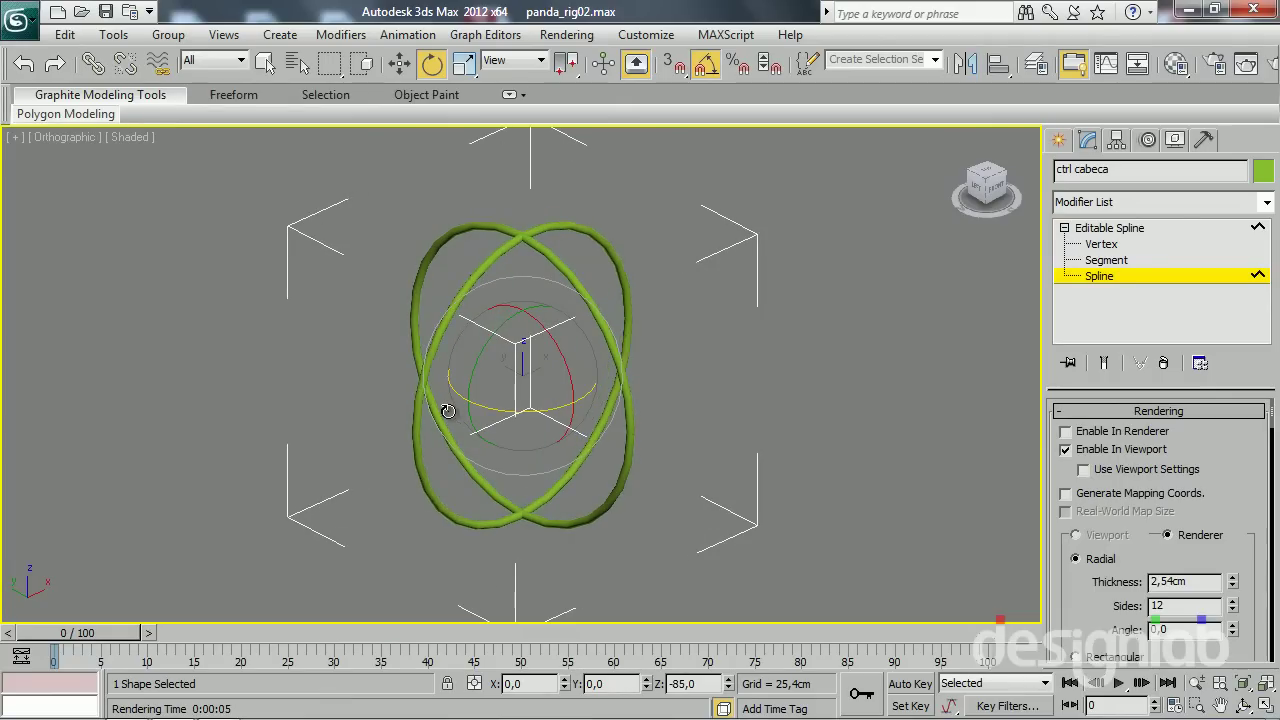
key("l")
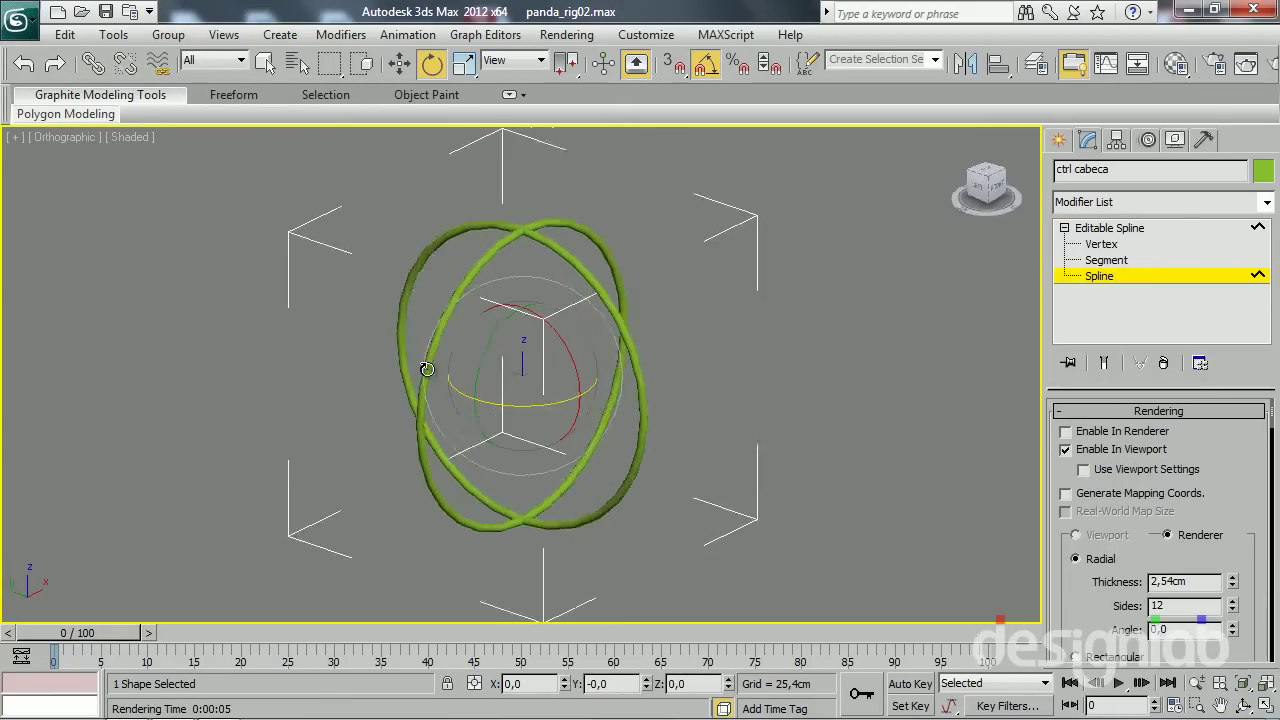
left_click_drag(567, 318, 628, 391, "shift")
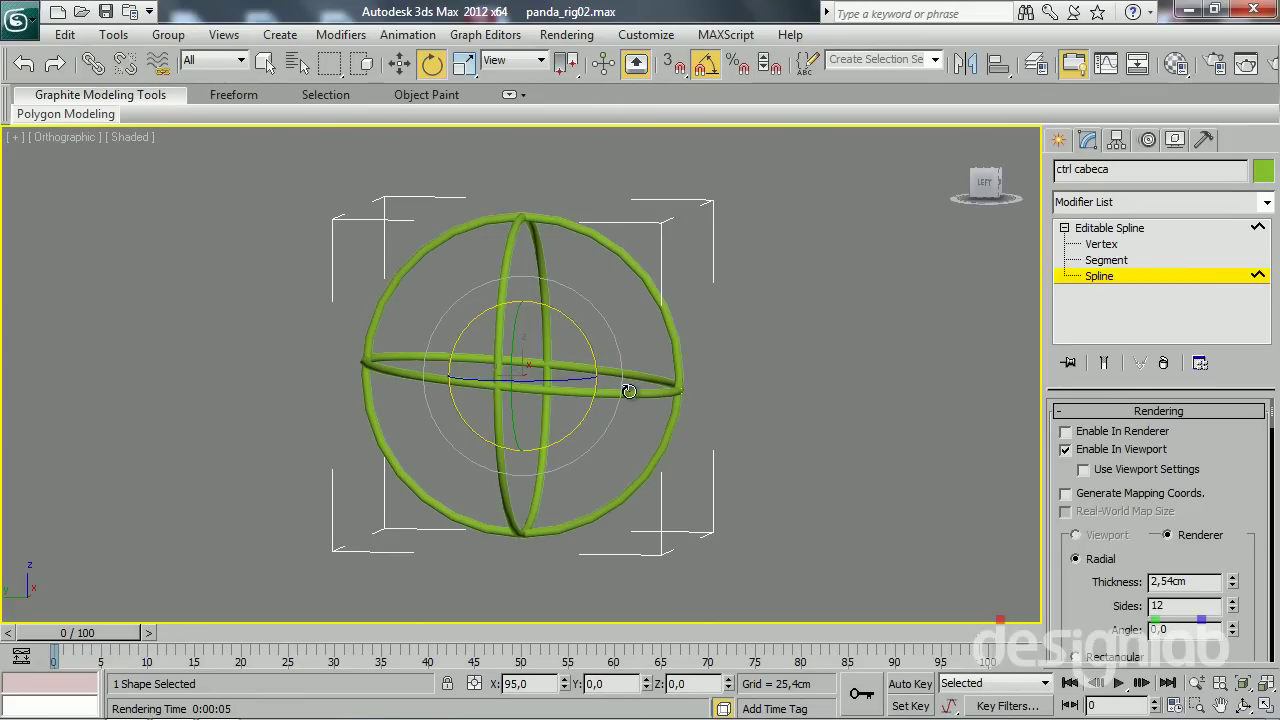
left_click_drag(628, 391, 620, 395, "shift")
mouse_move(723, 354)
middle_mouse_down("alt")
mouse_move(626, 410)
mouse_move(642, 418)
middle_mouse_up("alt")
left_click(1083, 284)
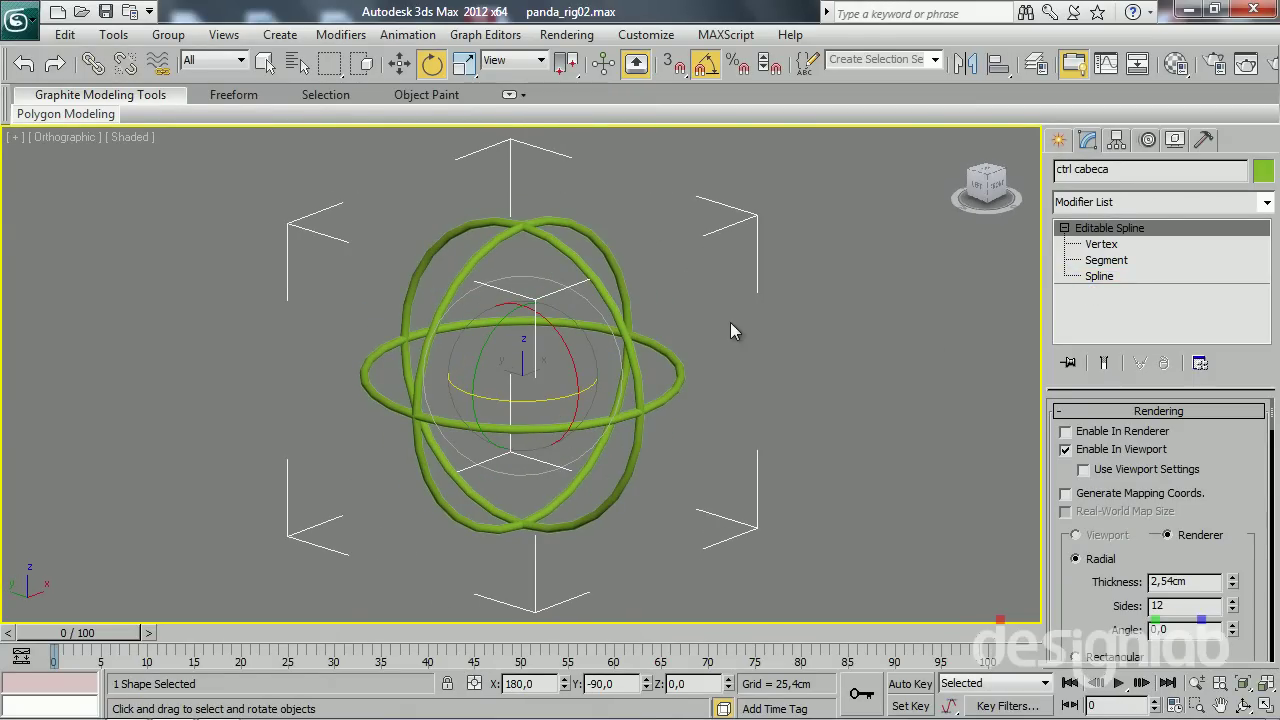
left_click(1263, 172)
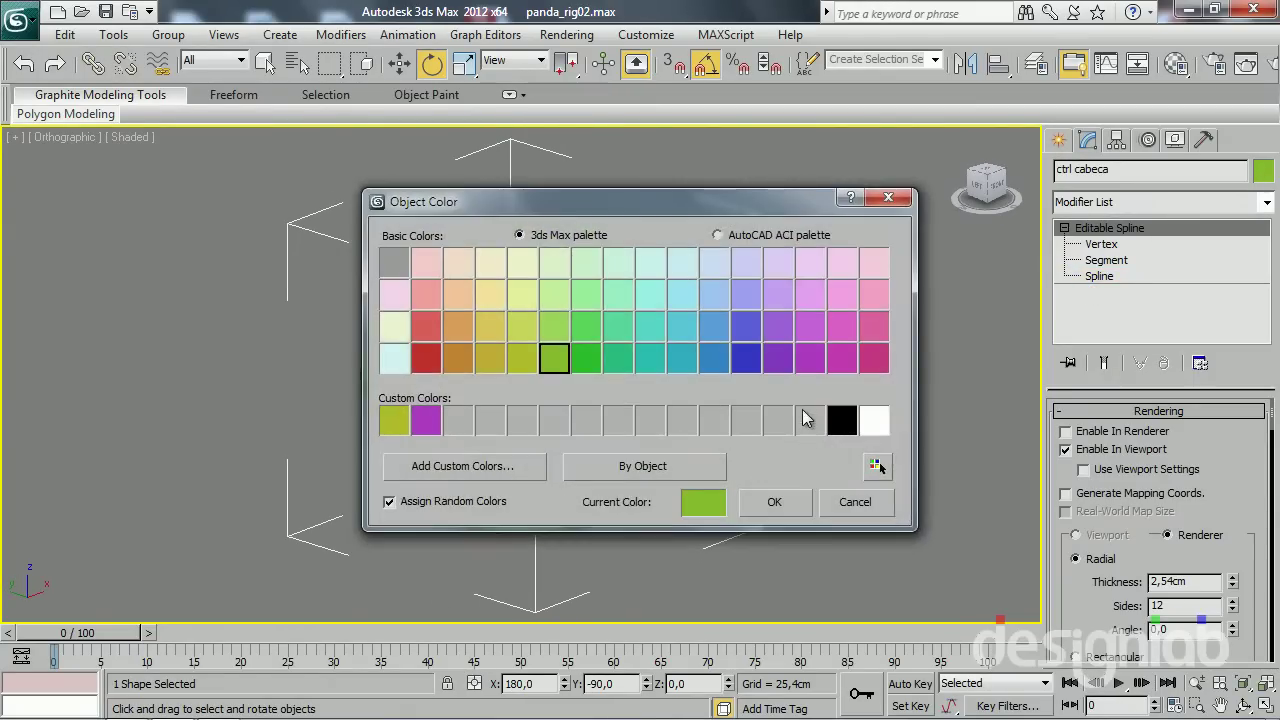
left_click(809, 421)
left_click(770, 501)
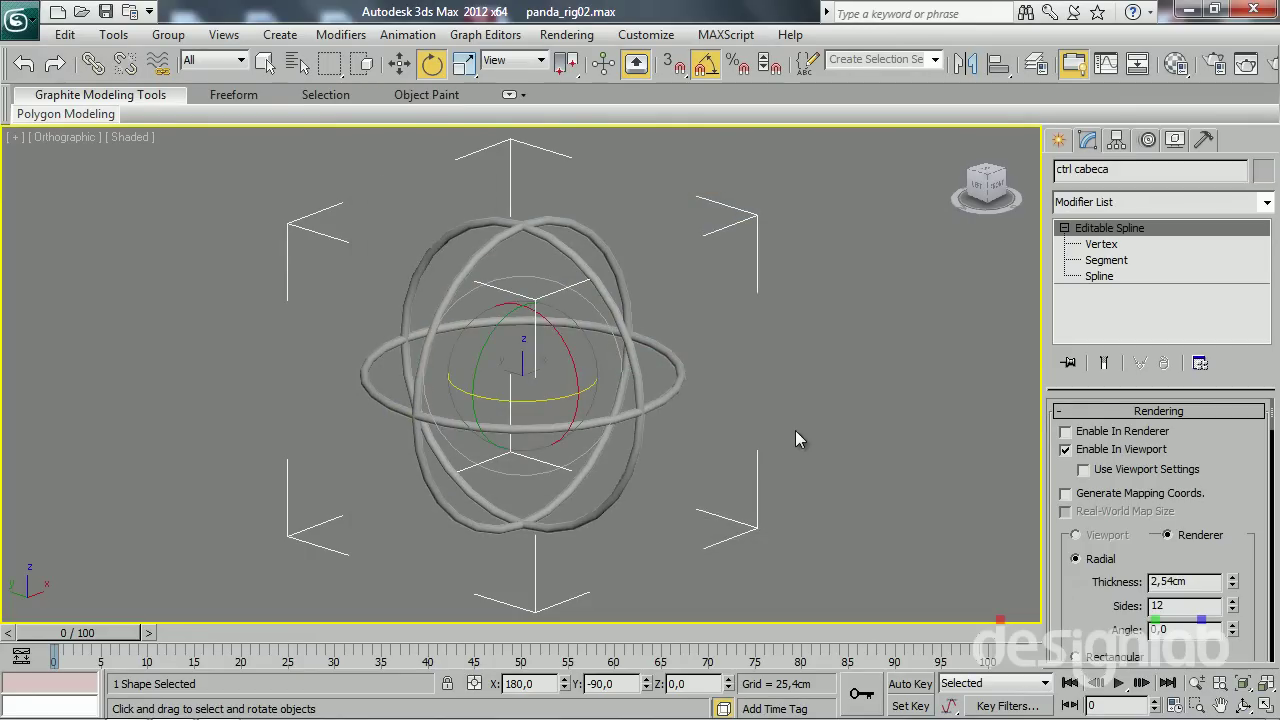
mouse_move(787, 432)
middle_mouse_down("alt")
mouse_move(767, 451)
mouse_move(793, 364)
middle_mouse_up("alt")
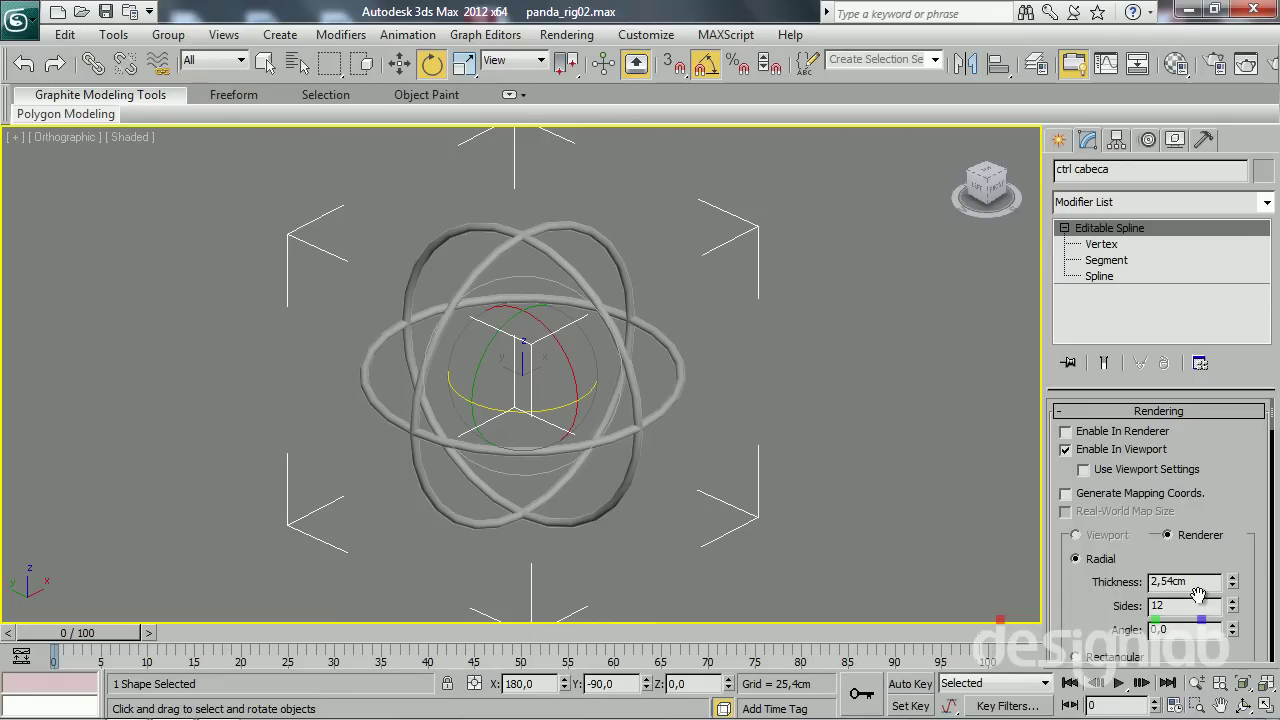
left_click(740, 410)
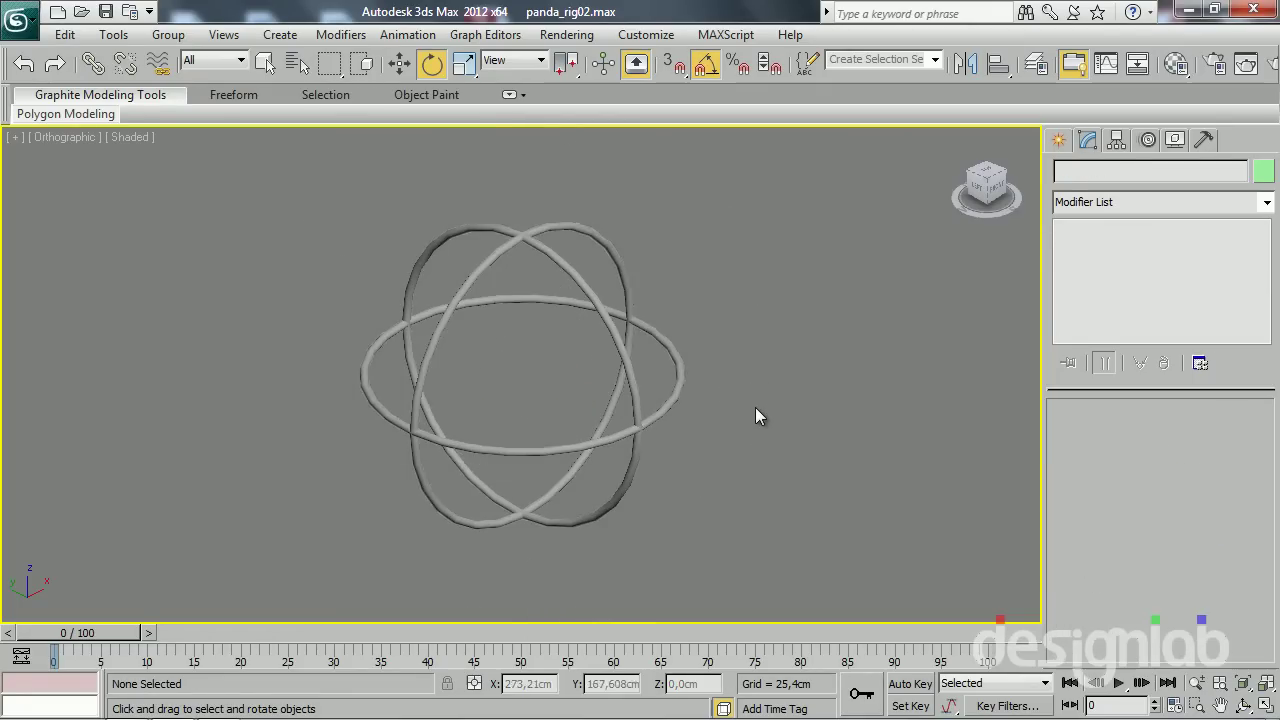
scroll(743, 309, "down", 5)
scroll(677, 349, "down", 5)
left_click(555, 350)
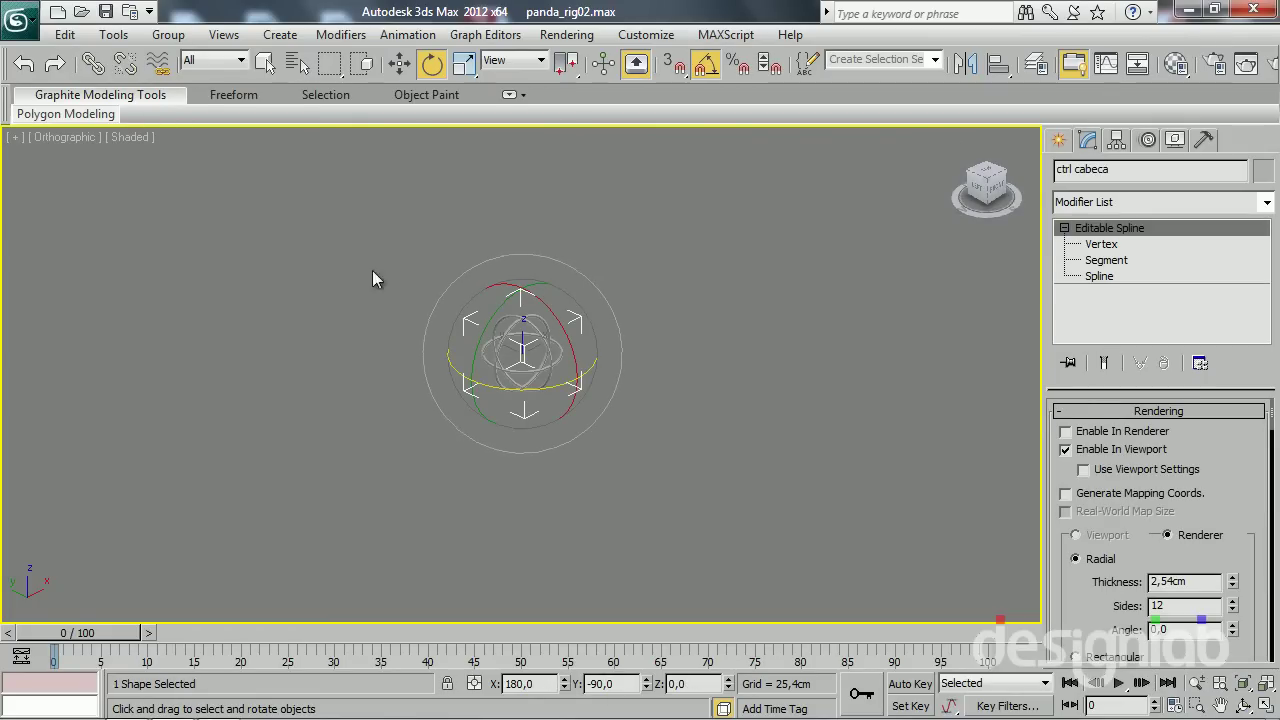
right_click(528, 352)
left_click(560, 106)
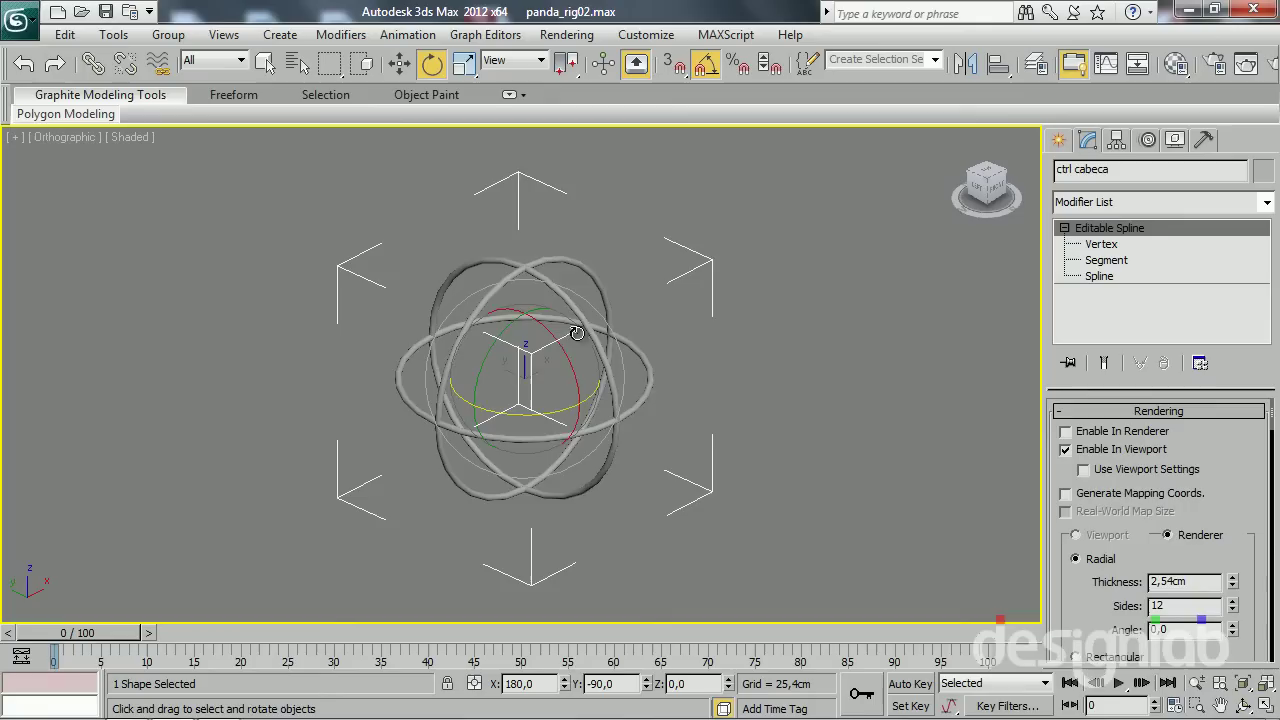
right_click(581, 394)
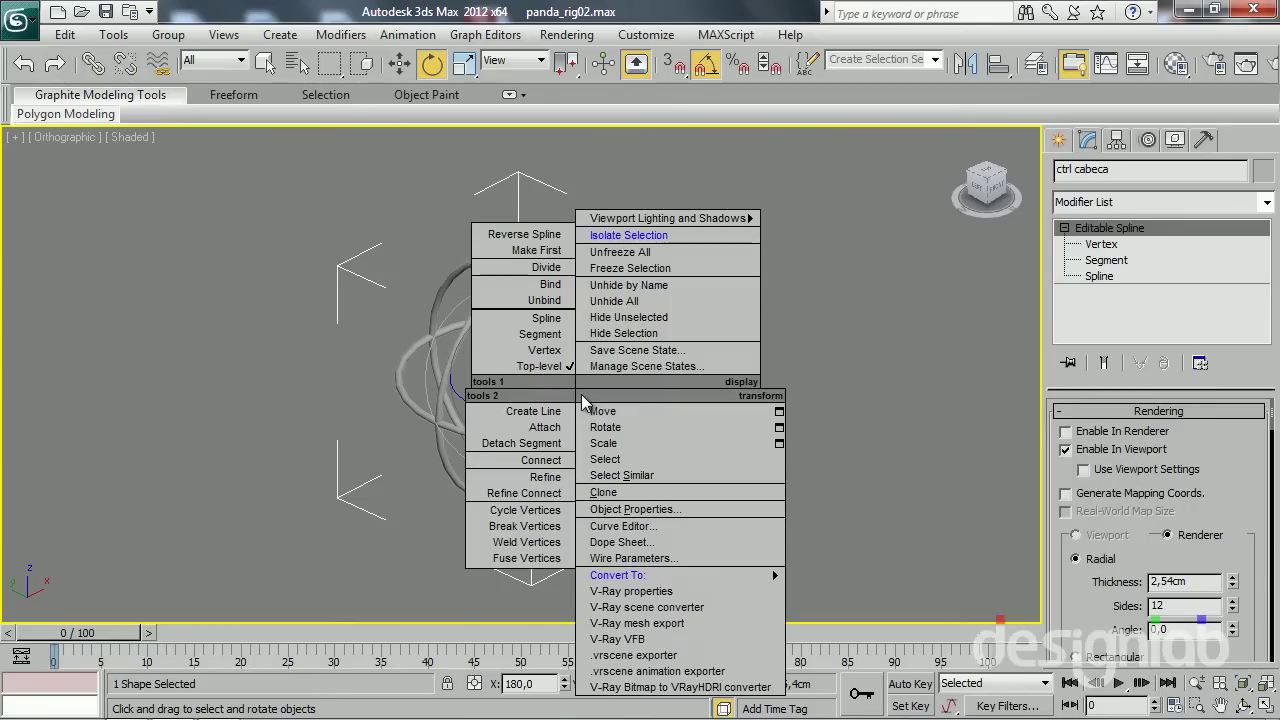
left_click(664, 234)
right_click(616, 338)
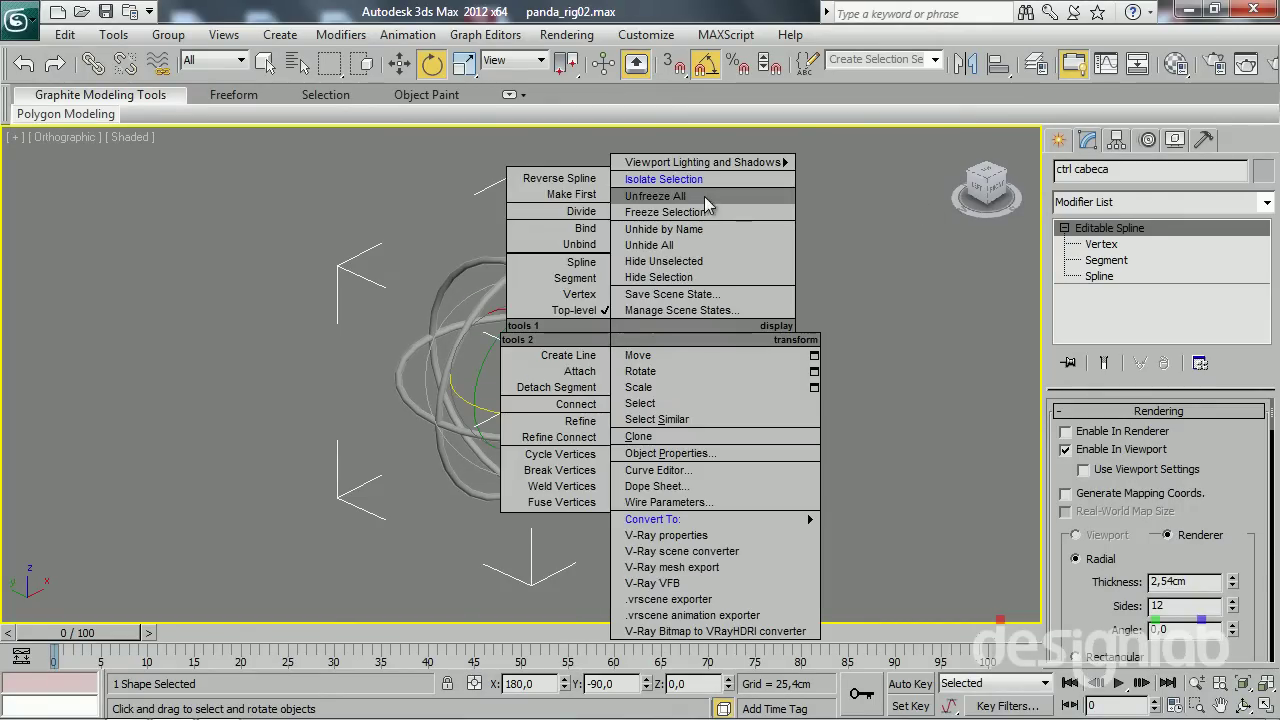
left_click(664, 229)
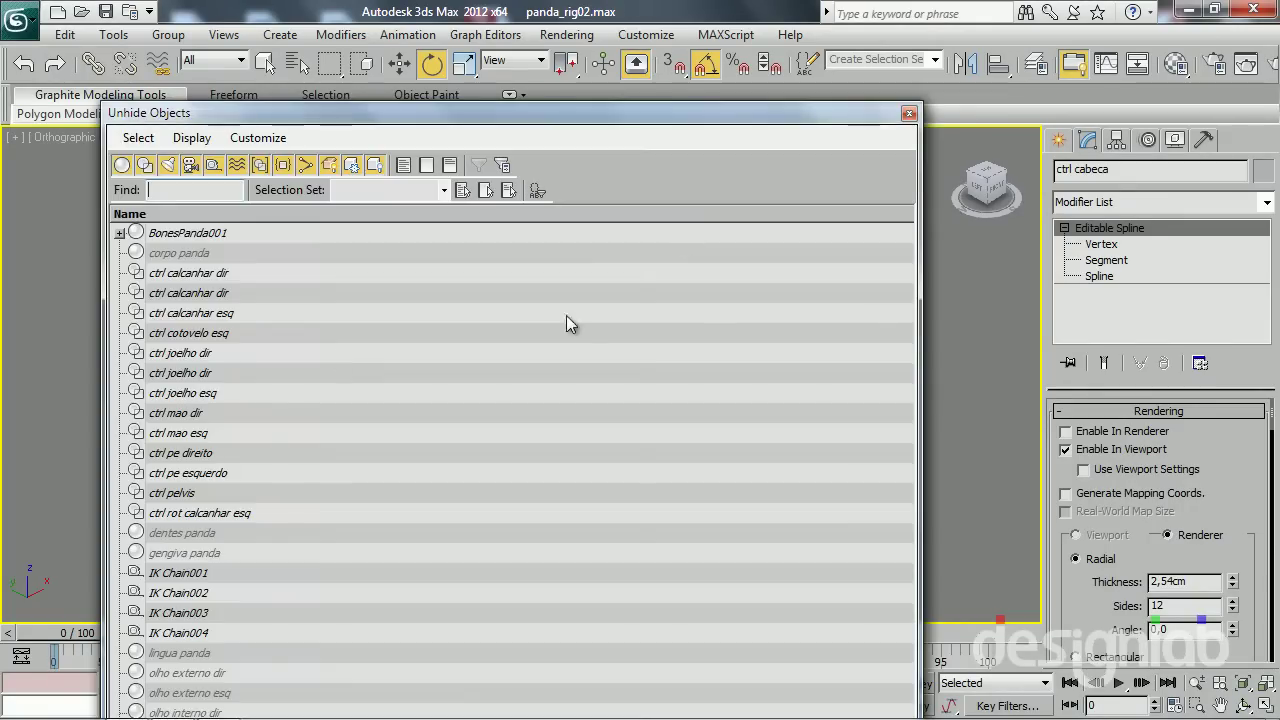
left_click(909, 113)
left_click(1036, 63)
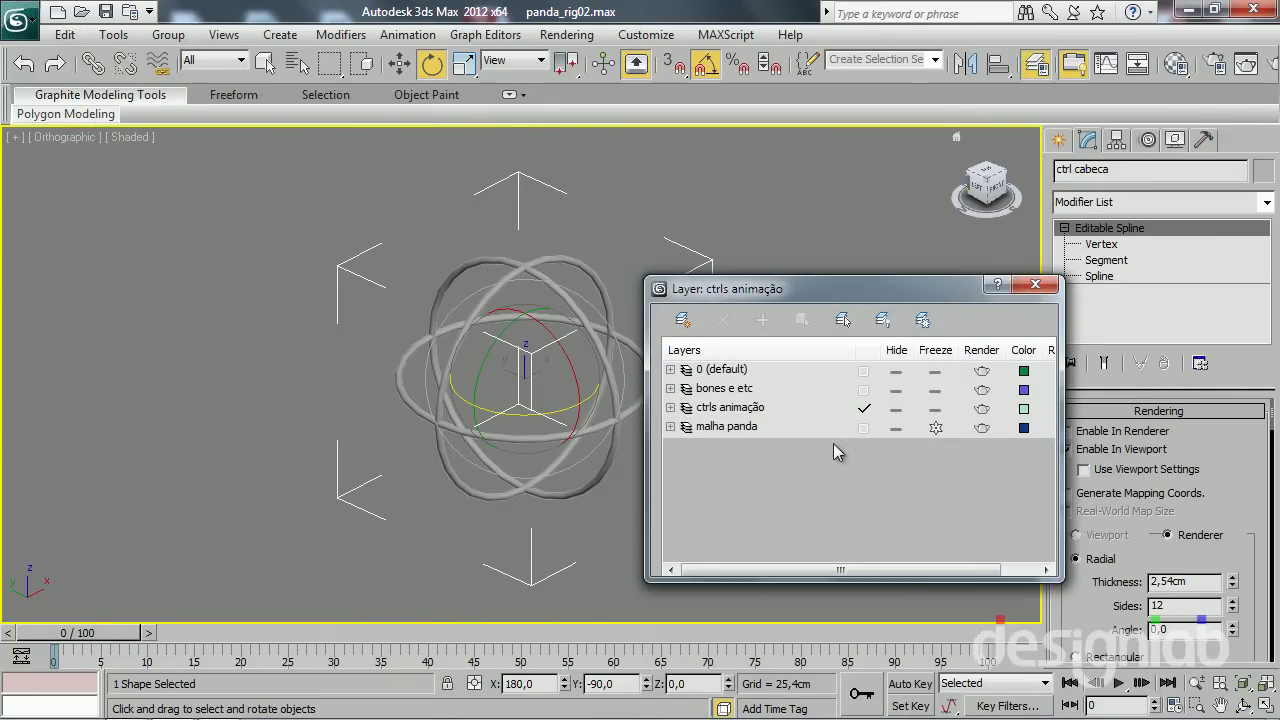
left_click(1036, 284)
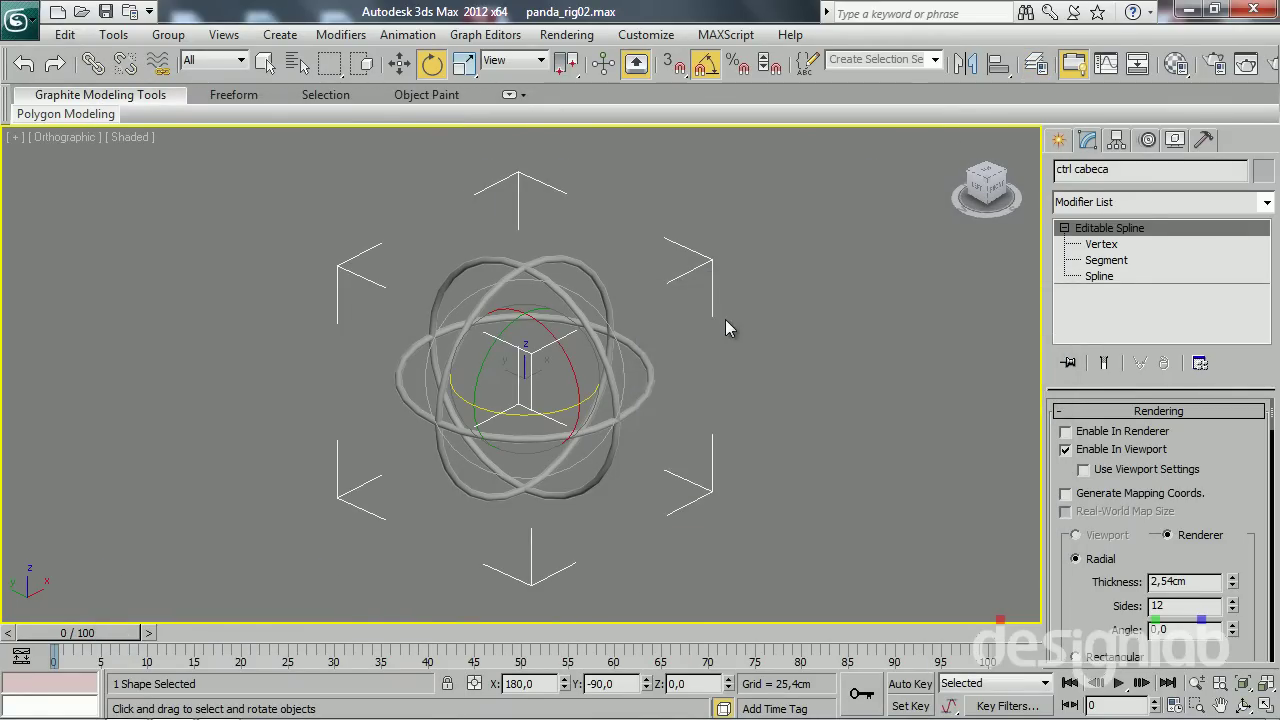
right_click(725, 319)
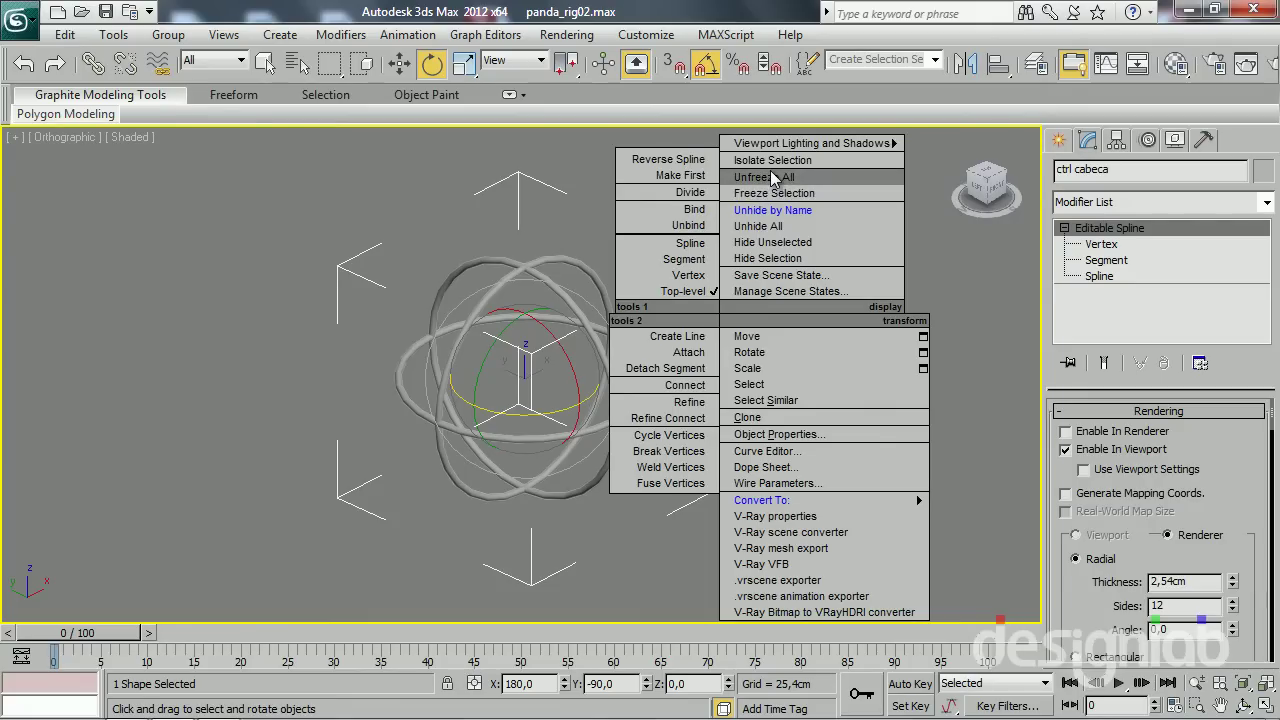
Unhide all rig objects and rotate ctrl cabeca to test the upper body
left_click(760, 226)
mouse_move(708, 290)
middle_mouse_down("alt")
mouse_move(648, 363)
mouse_move(674, 378)
mouse_move(407, 275)
middle_mouse_up("alt")
scroll(648, 363, "up", 3)
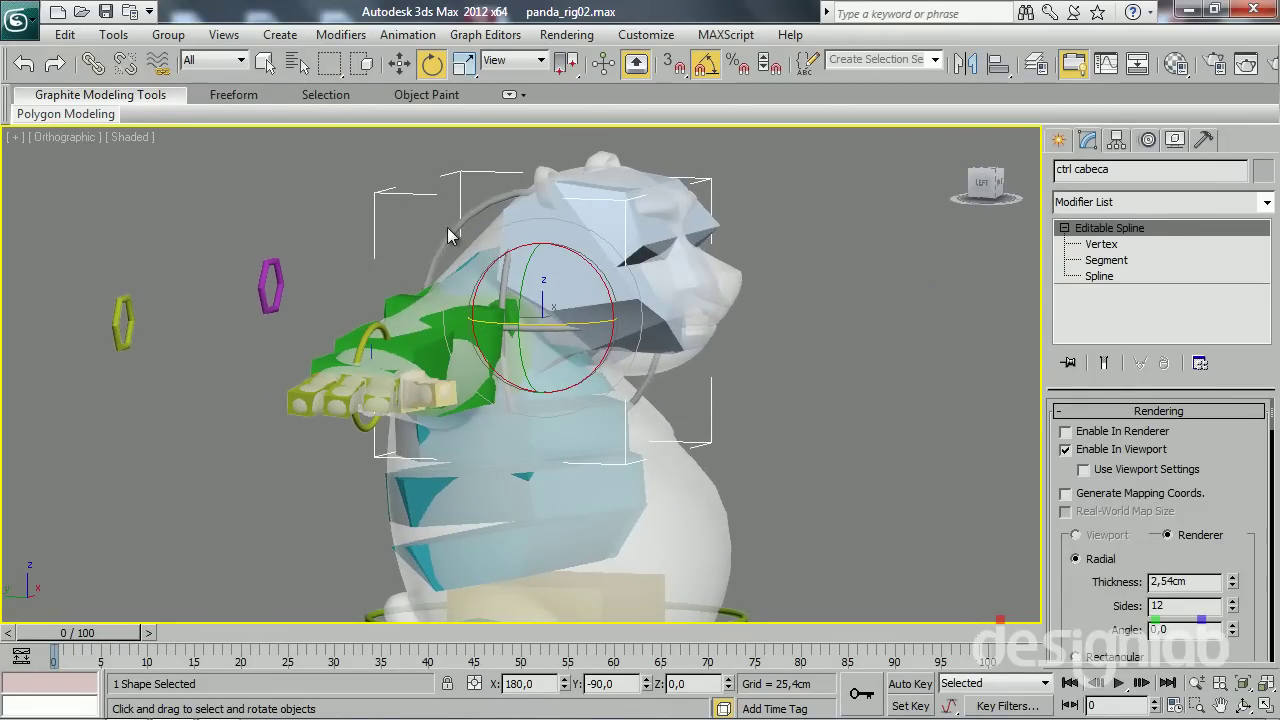
left_click(448, 235)
left_click(490, 208)
mouse_move(490, 208)
middle_mouse_down("alt")
mouse_move(409, 283)
mouse_move(666, 286)
mouse_move(487, 290)
middle_mouse_up("alt")
left_click_drag(487, 290, 657, 402)
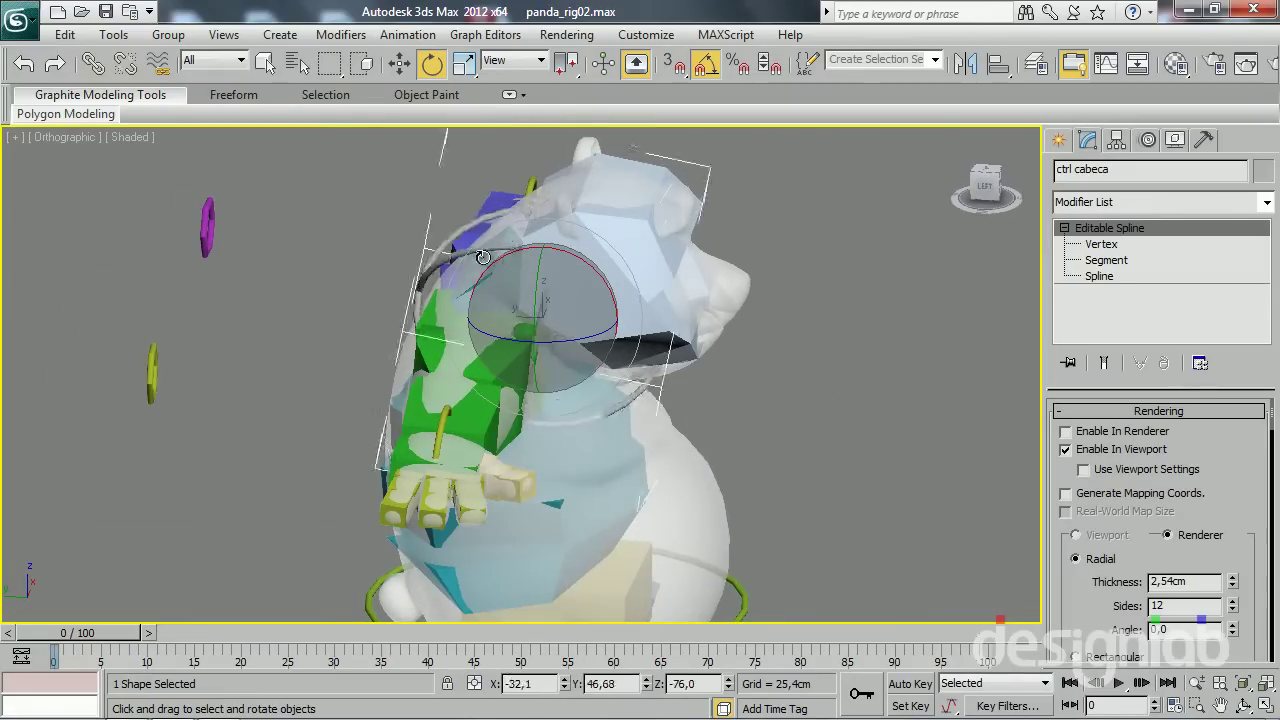
mouse_move(657, 402)
middle_mouse_down("alt")
mouse_move(622, 433)
mouse_move(632, 437)
mouse_move(623, 341)
mouse_move(663, 343)
middle_mouse_up("alt")
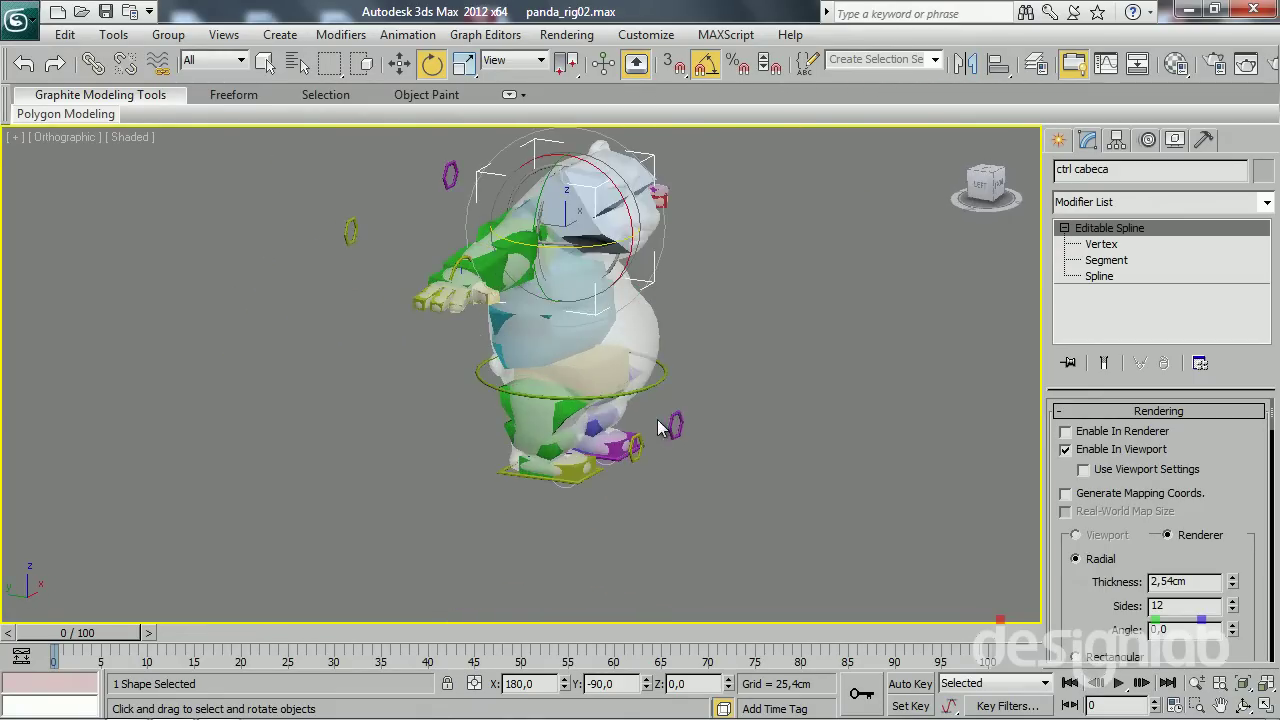
scroll(663, 423, "up", 5)
middle_click_drag(608, 396, 590, 476)
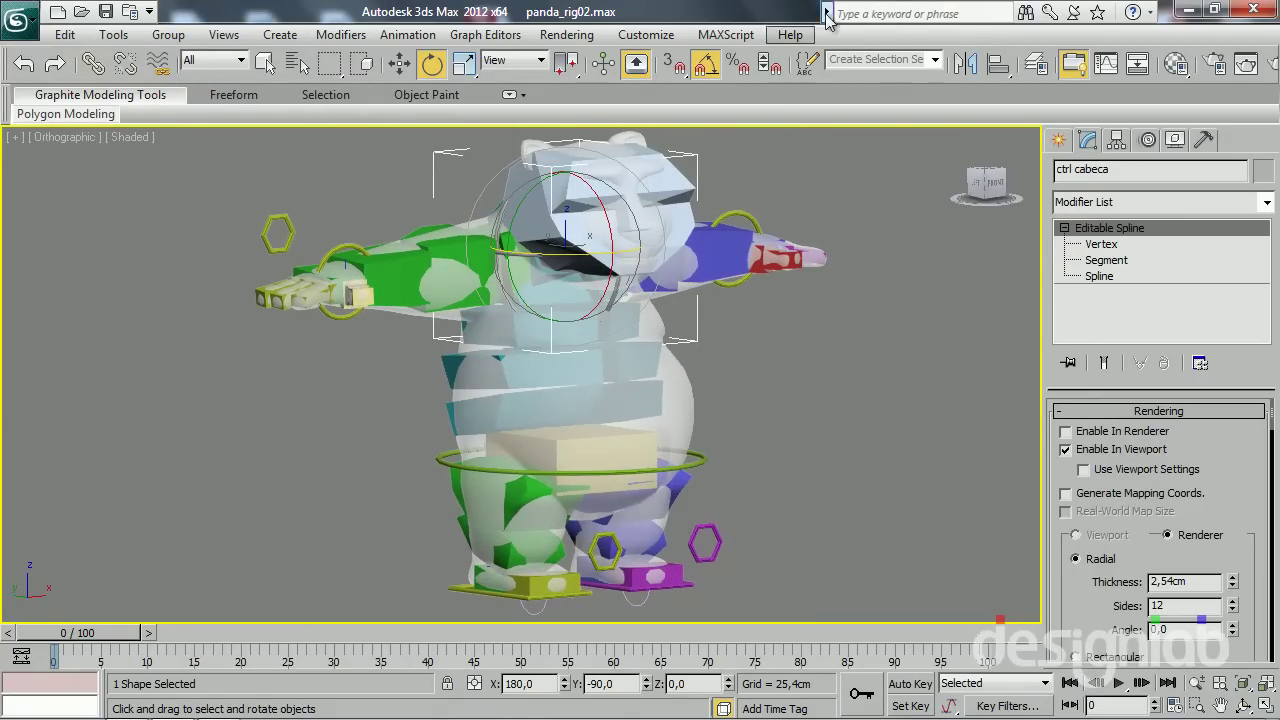
Unfreeze the malha panda mesh layer and tilt the head with the head control
left_click(1036, 65)
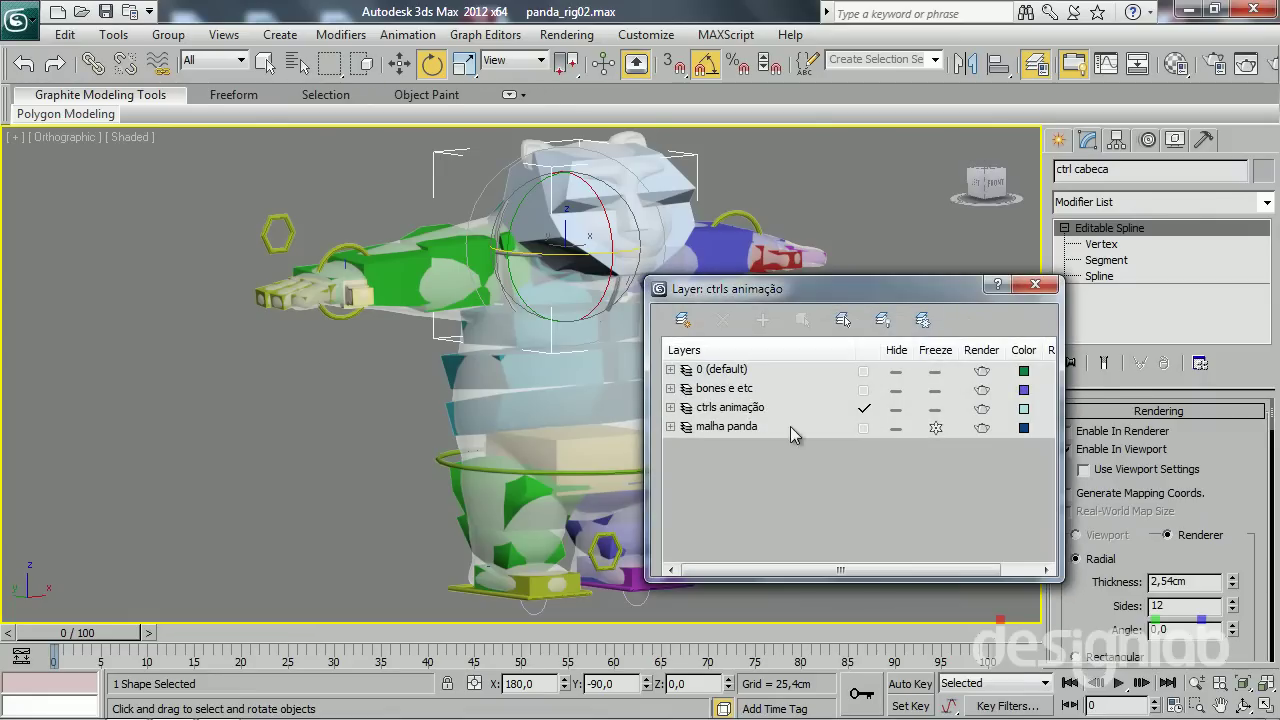
left_click(935, 428)
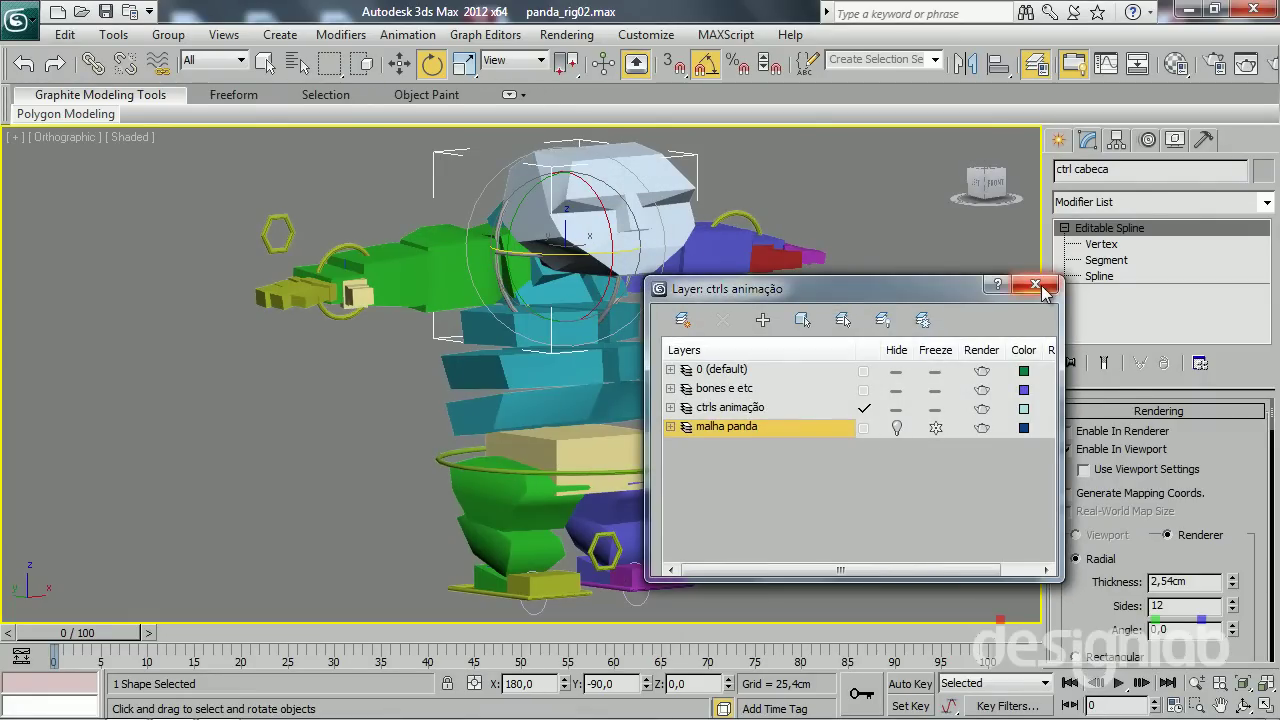
left_click(1036, 284)
left_click_drag(596, 376, 606, 391)
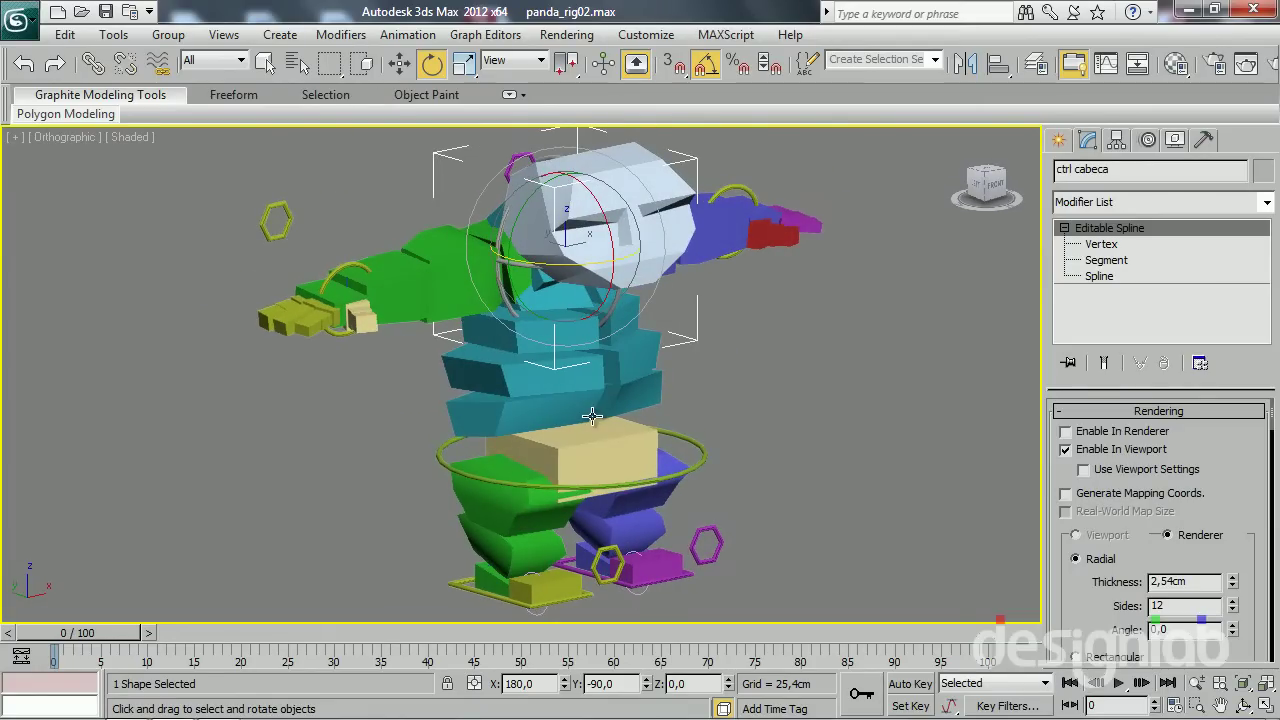
scroll(494, 399, "up", 2)
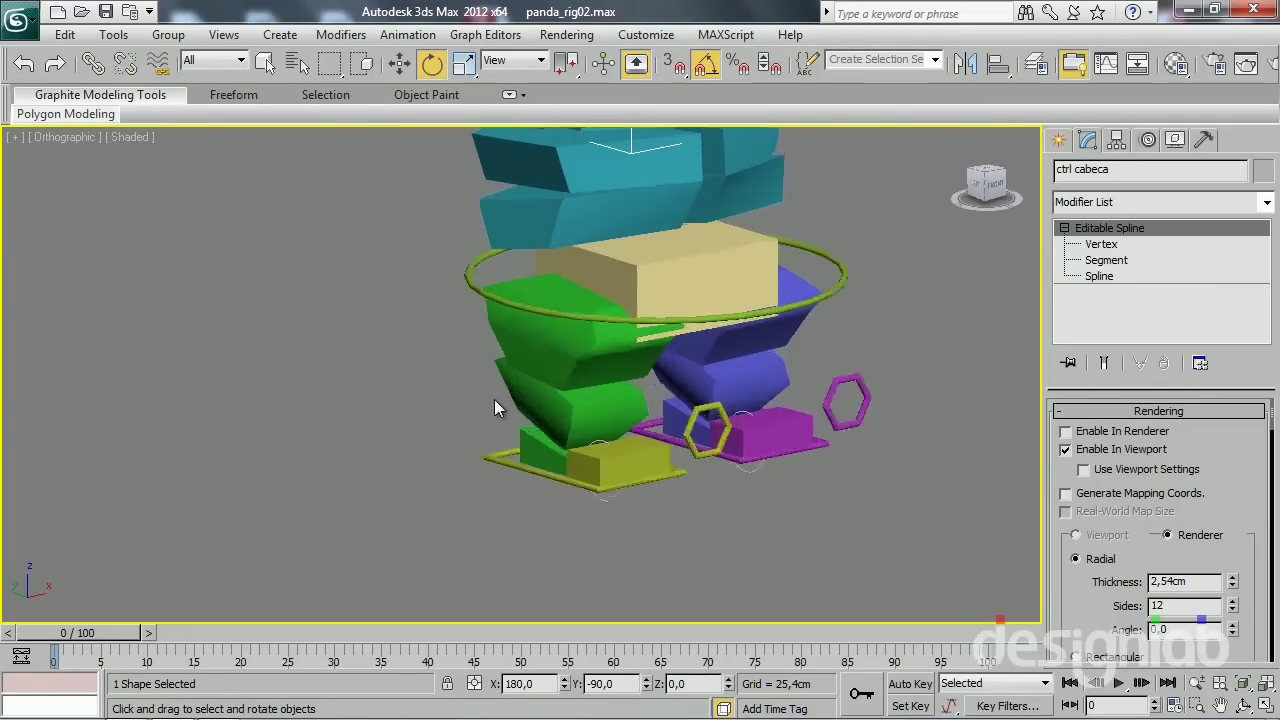
scroll(437, 363, "up", 2)
scroll(409, 355, "up", 1)
scroll(409, 355, "up", 2)
scroll(290, 398, "up", 2)
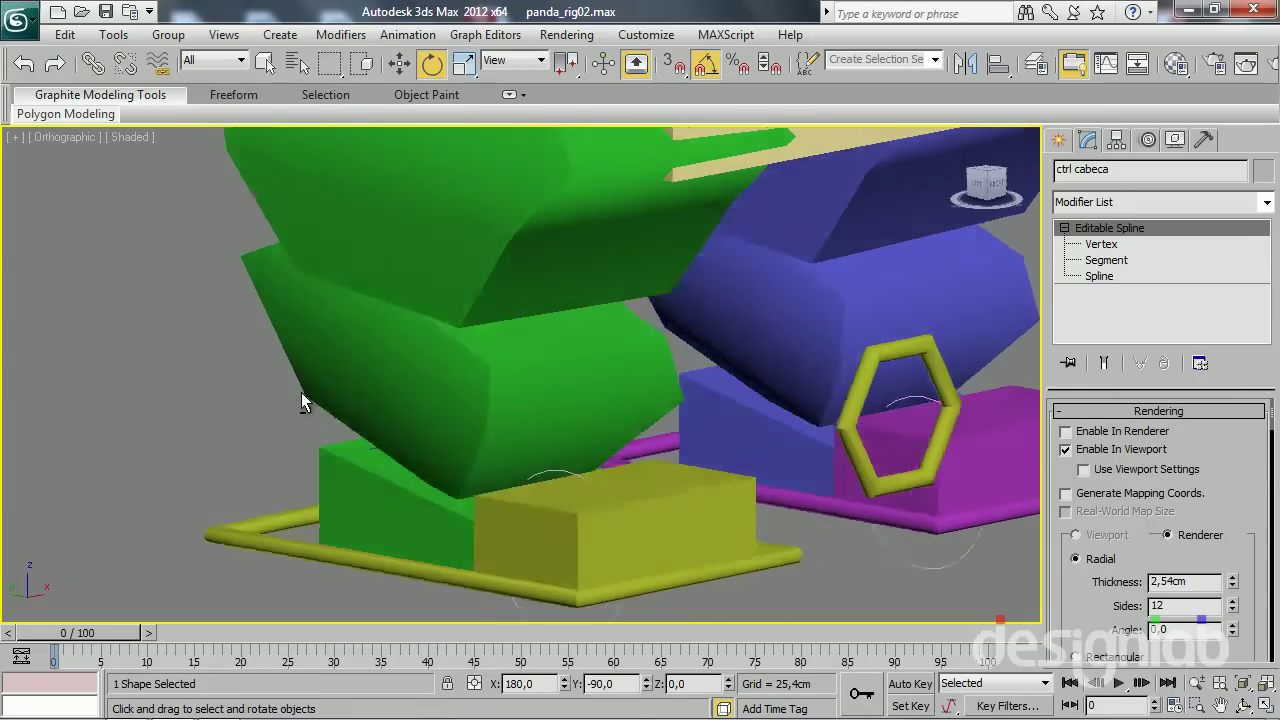
scroll(334, 380, "up", 2)
scroll(369, 370, "up", 2)
key("F3")
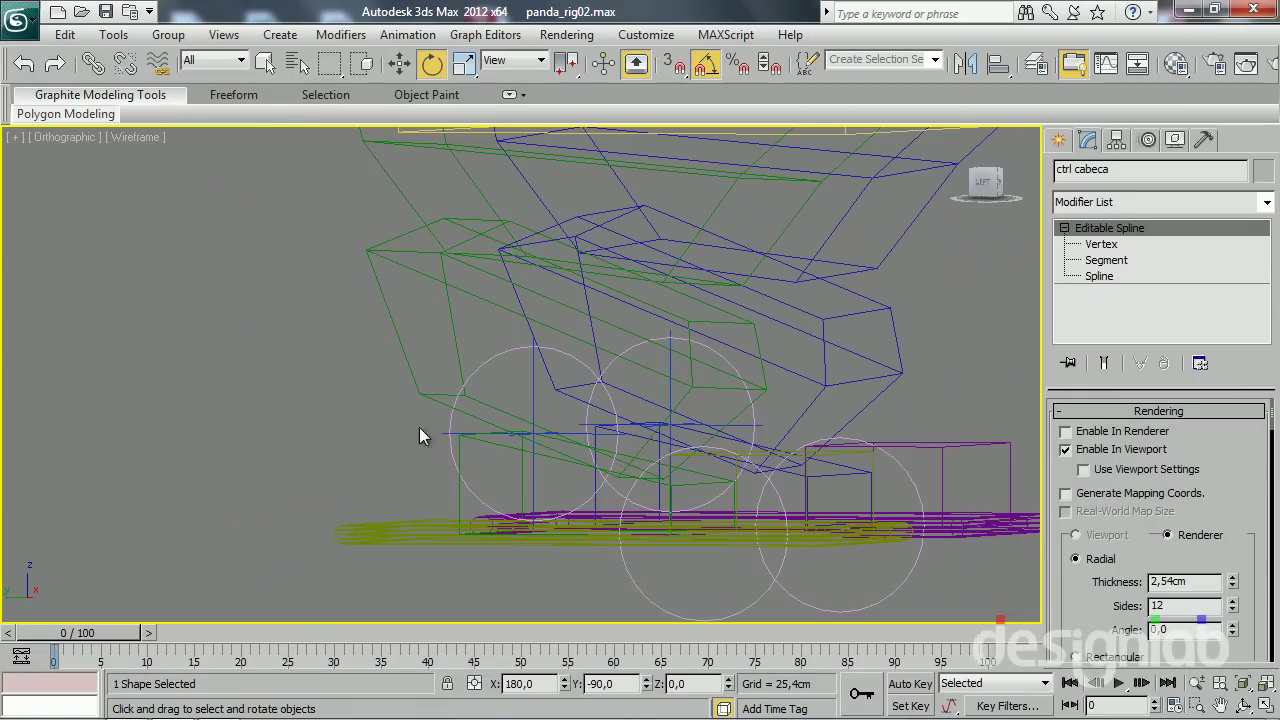
left_click(527, 428)
scroll(521, 481, "up", 2)
scroll(521, 481, "down", 4)
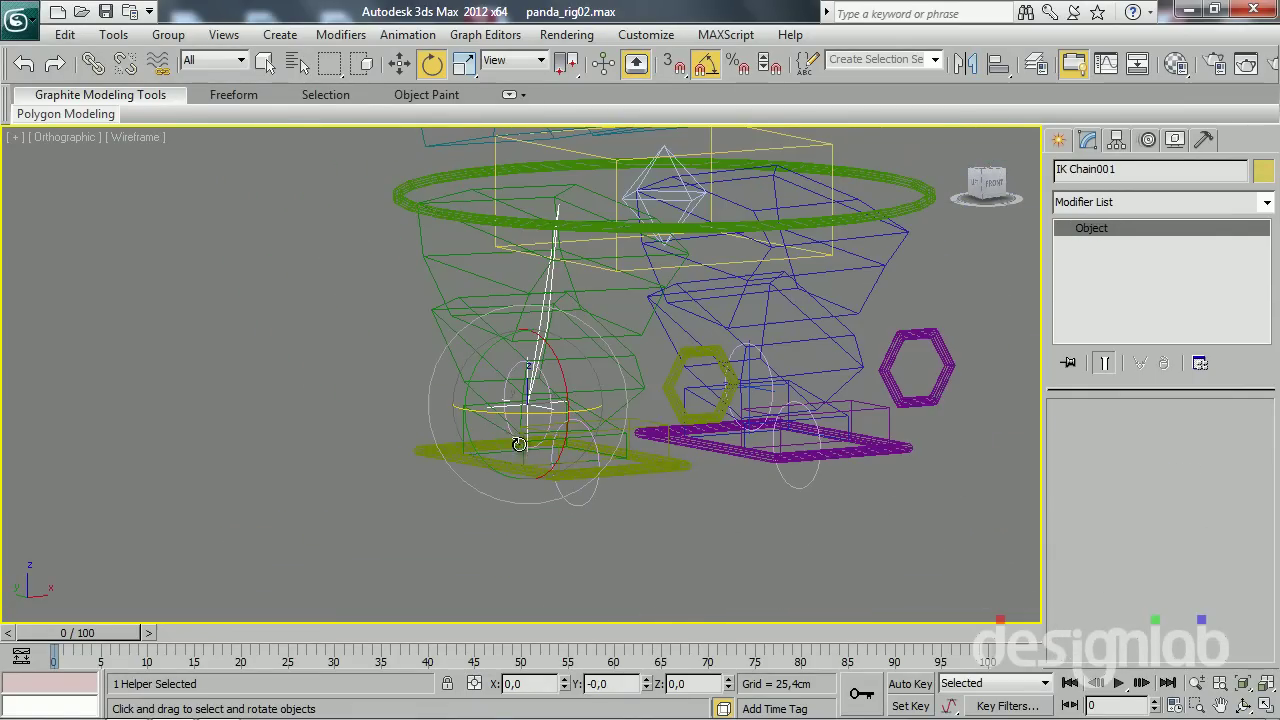
middle_click_drag(514, 443, 527, 443, "alt")
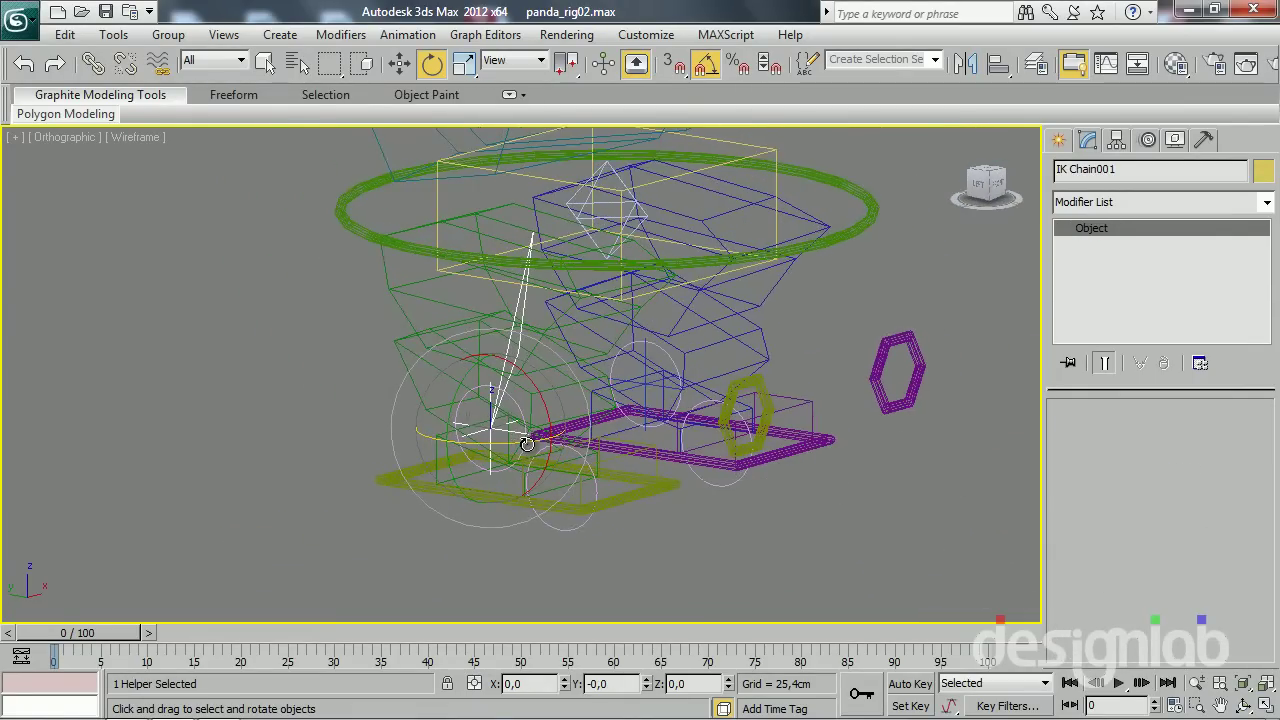
key("F3")
key("w")
mouse_move(474, 394)
left_mouse_down()
mouse_move(470, 376)
mouse_move(505, 350)
left_mouse_up()
key("ctrl+z")
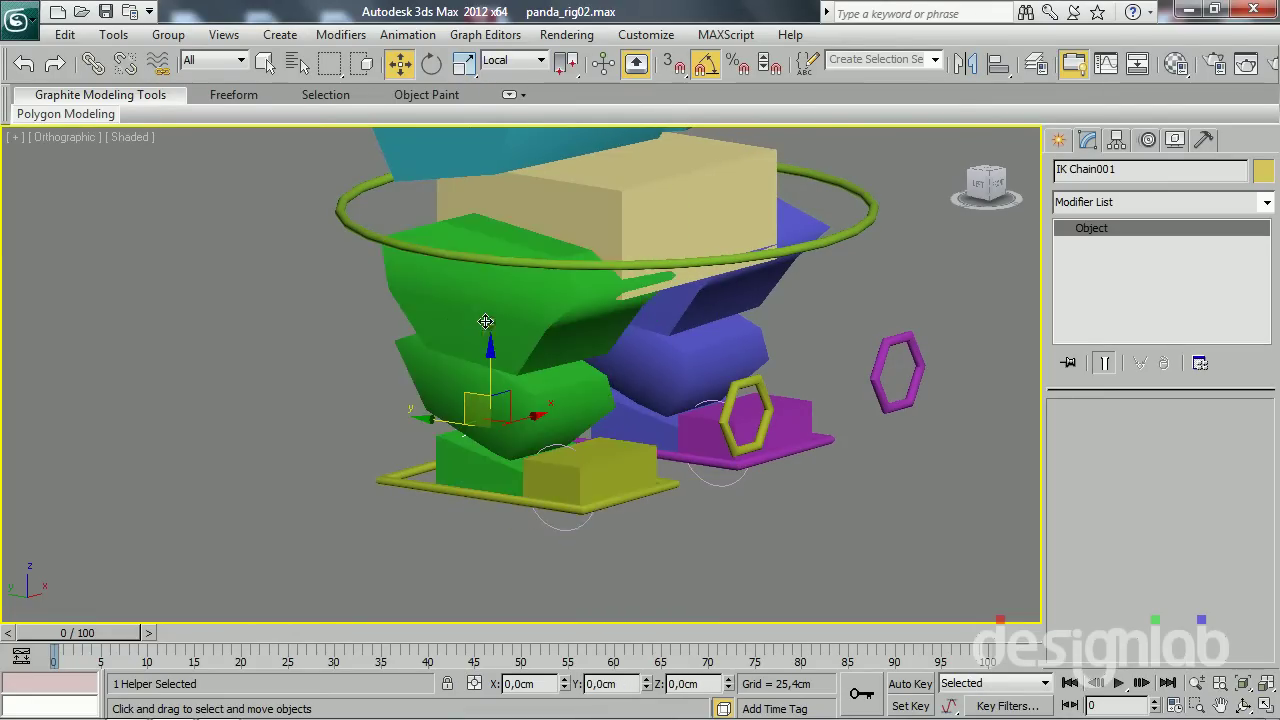
middle_click_drag(797, 393, 769, 413)
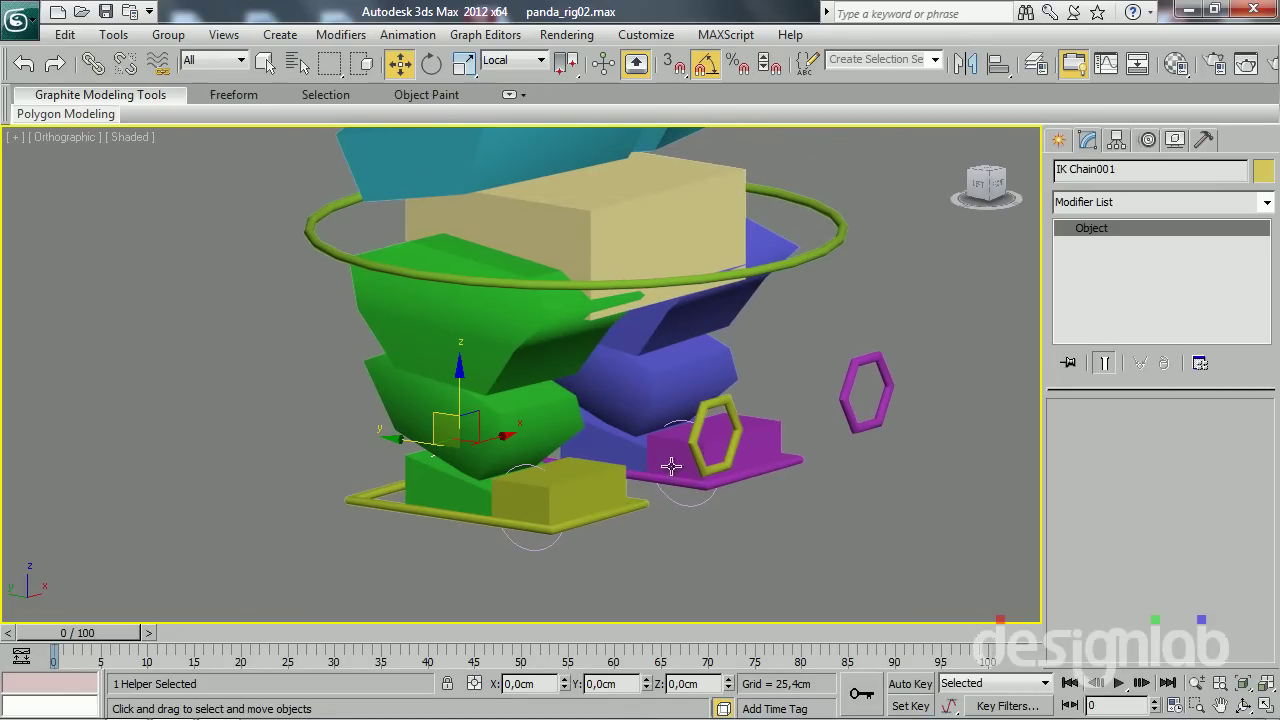
Set ctrl joelho dir as the swivel target of the right leg's IK chain
left_click(1147, 140)
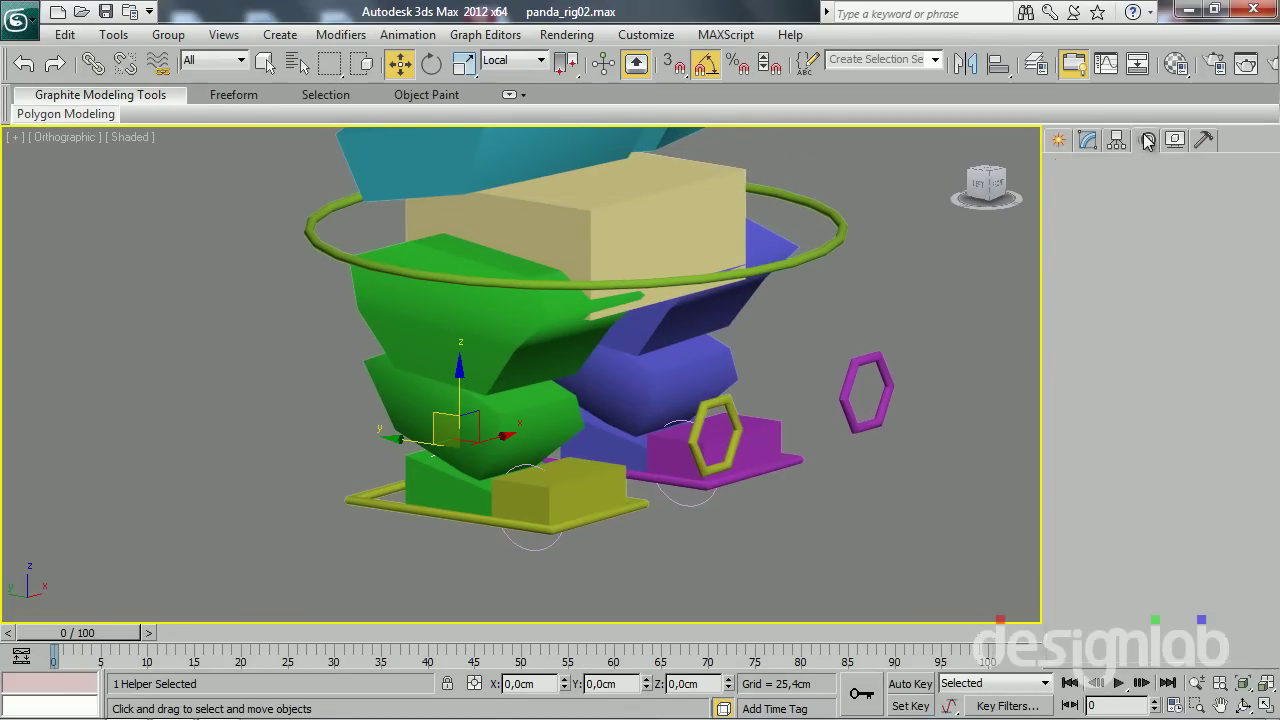
scroll(1252, 518, "down", 5)
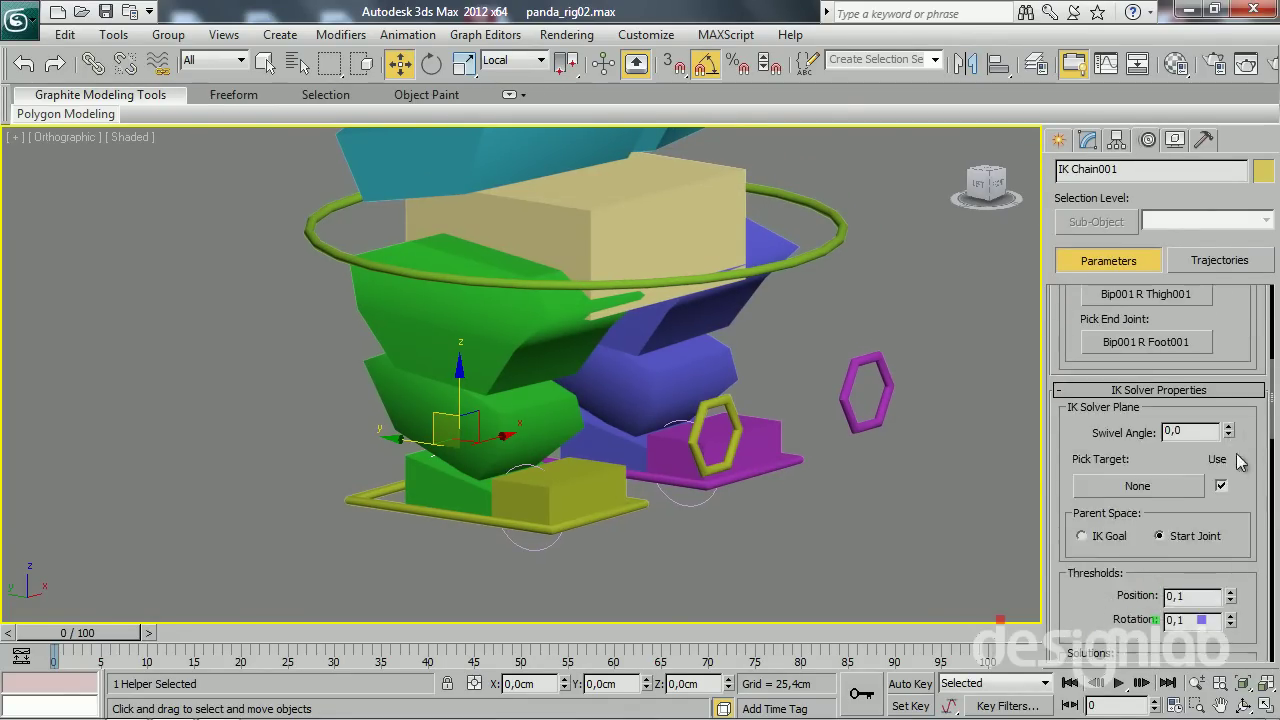
scroll(1160, 450, "down", 3)
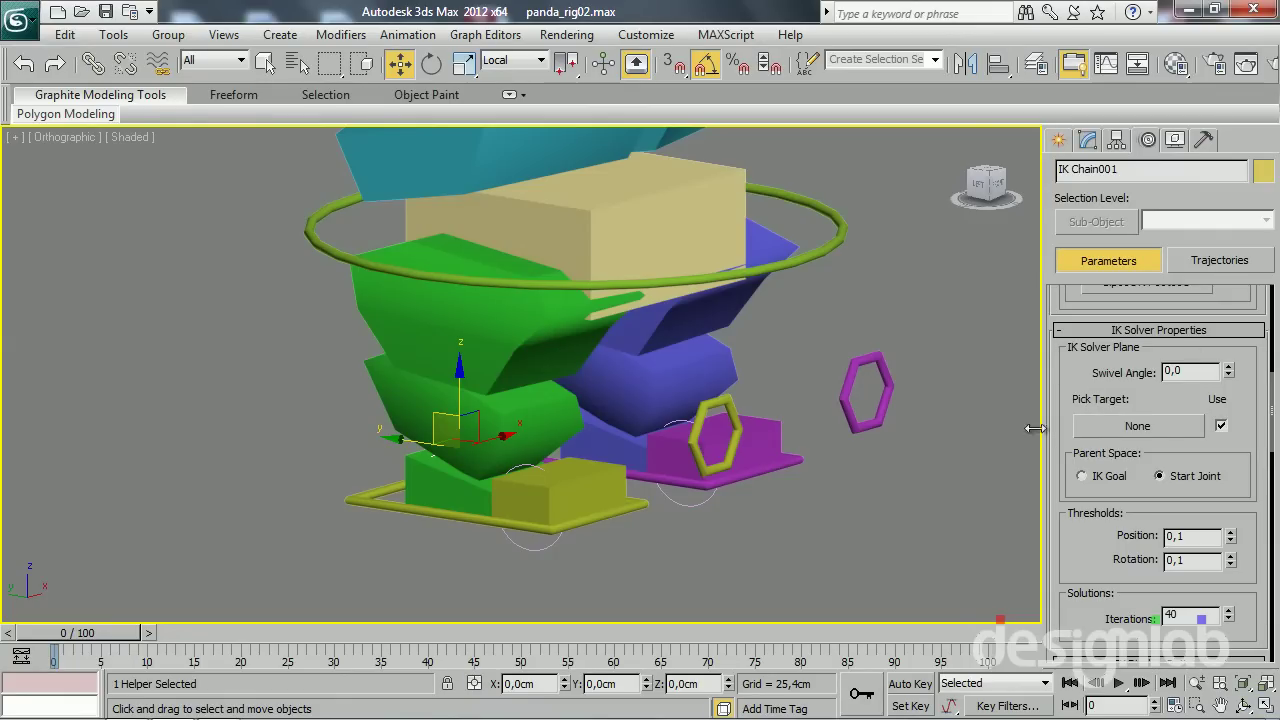
left_click(1154, 425)
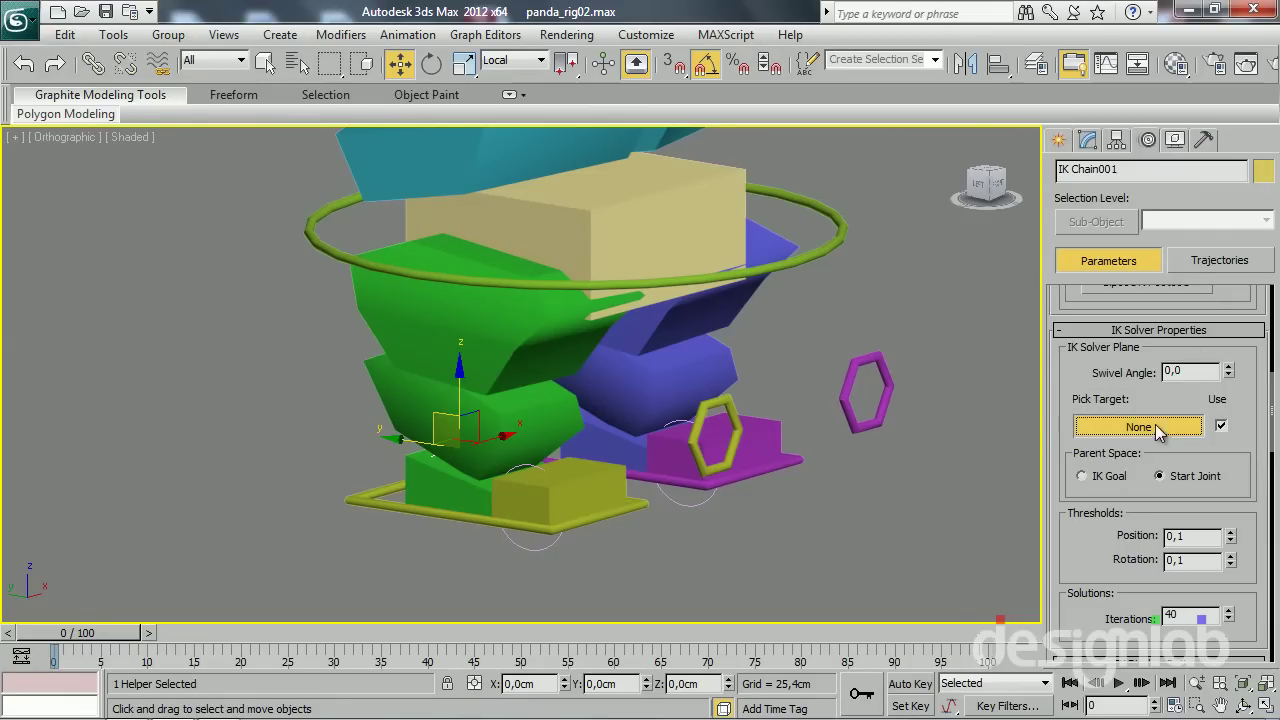
left_click(730, 408)
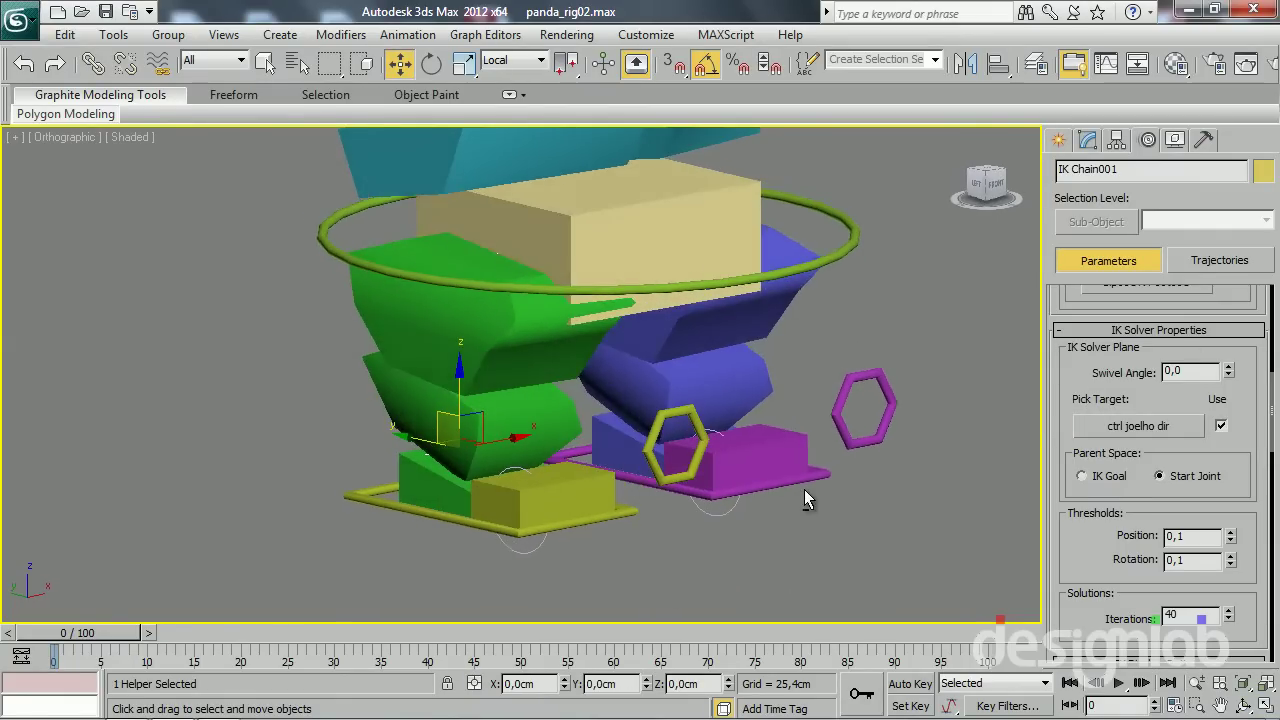
Select IK Chain002 and pick ctrl joelho esq as its swivel target
key("F3")
middle_click_drag(640, 453, 670, 468, "alt")
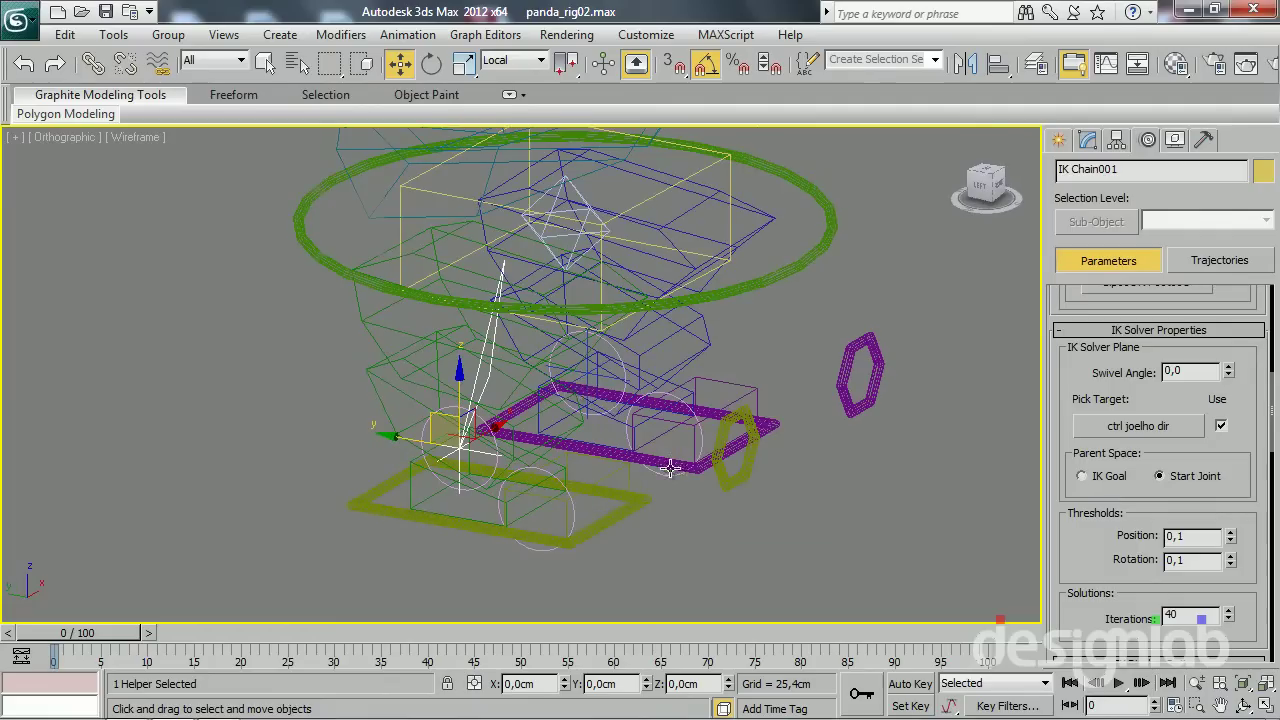
left_click(580, 386)
left_click(588, 378)
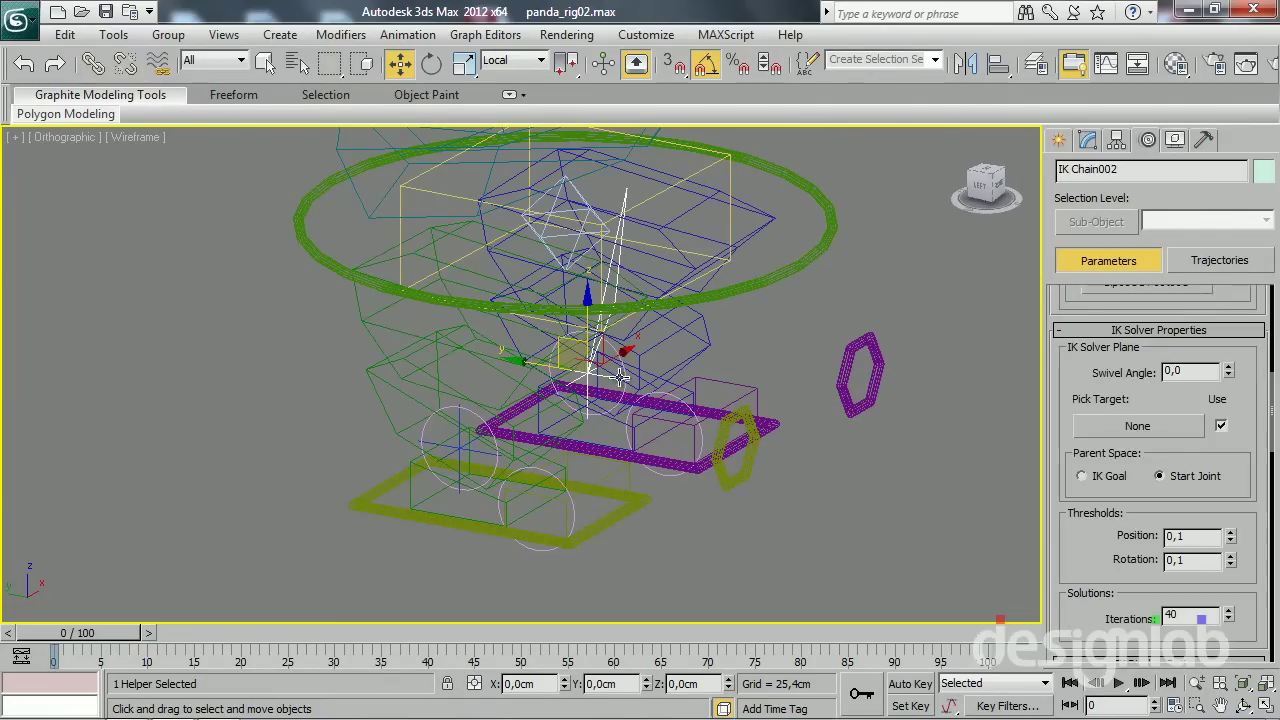
left_click(1178, 438)
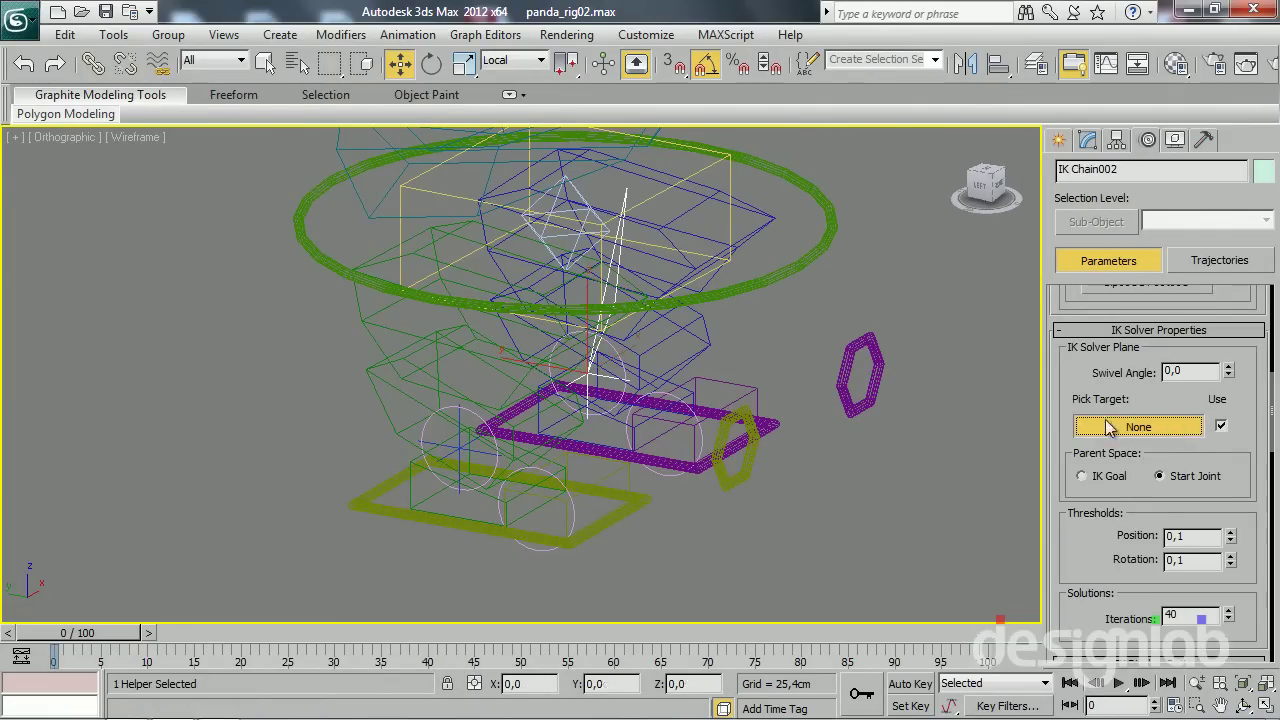
left_click(873, 376)
Test the yellow and purple knee controllers by swinging the legs, cancelling each move
mouse_move(846, 494)
middle_mouse_down("alt")
mouse_move(814, 520)
mouse_move(606, 510)
mouse_move(540, 470)
middle_mouse_up("alt")
key("F3")
left_click(590, 481)
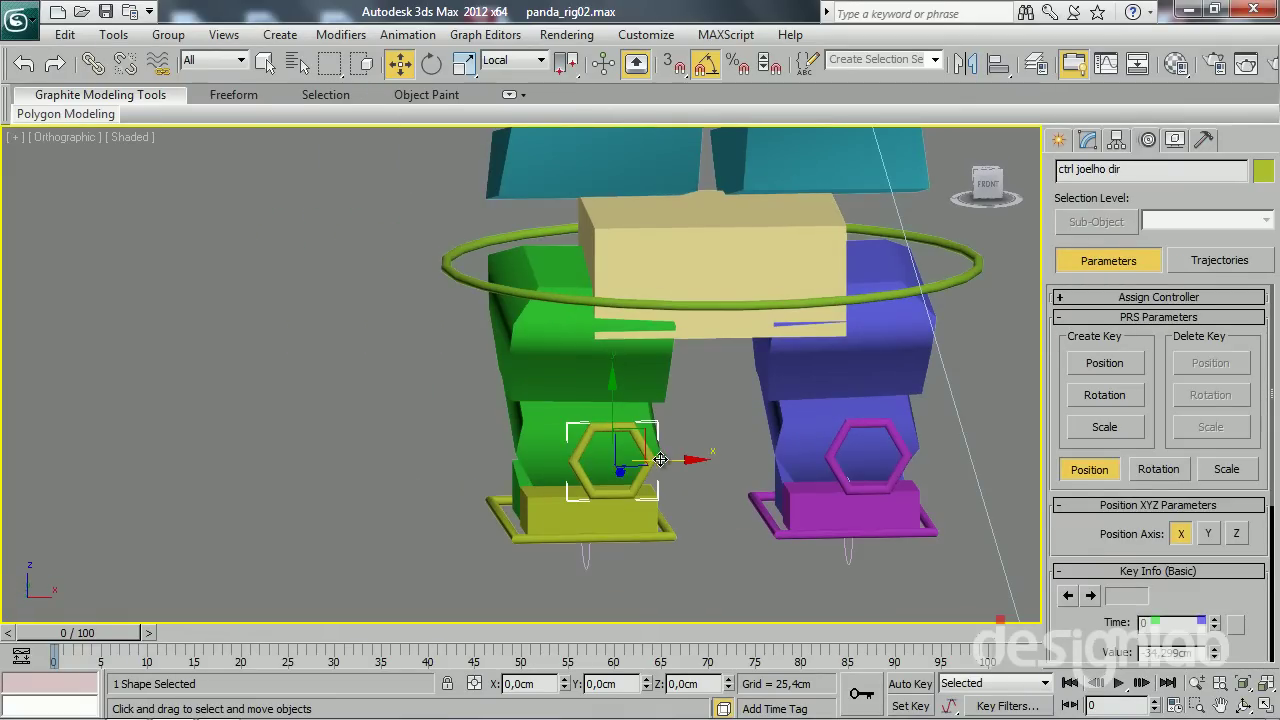
left_click_drag(536, 459, 789, 498)
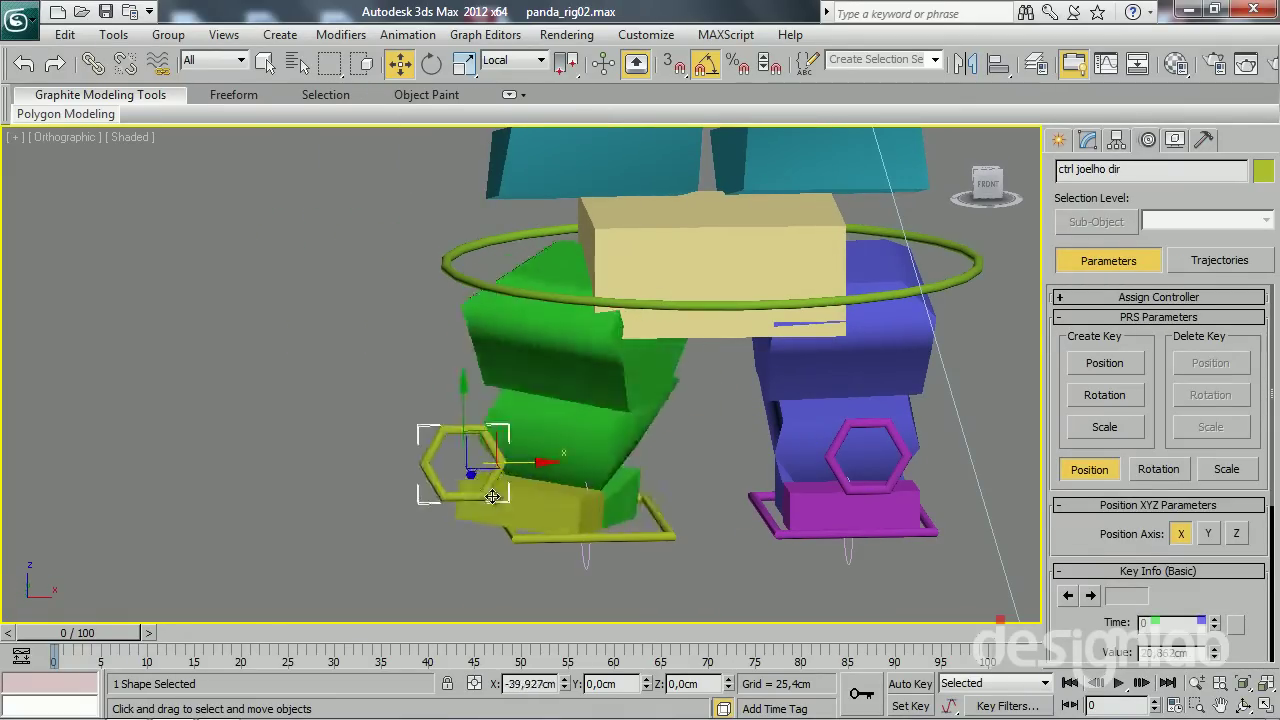
right_click(789, 498)
left_click(898, 441)
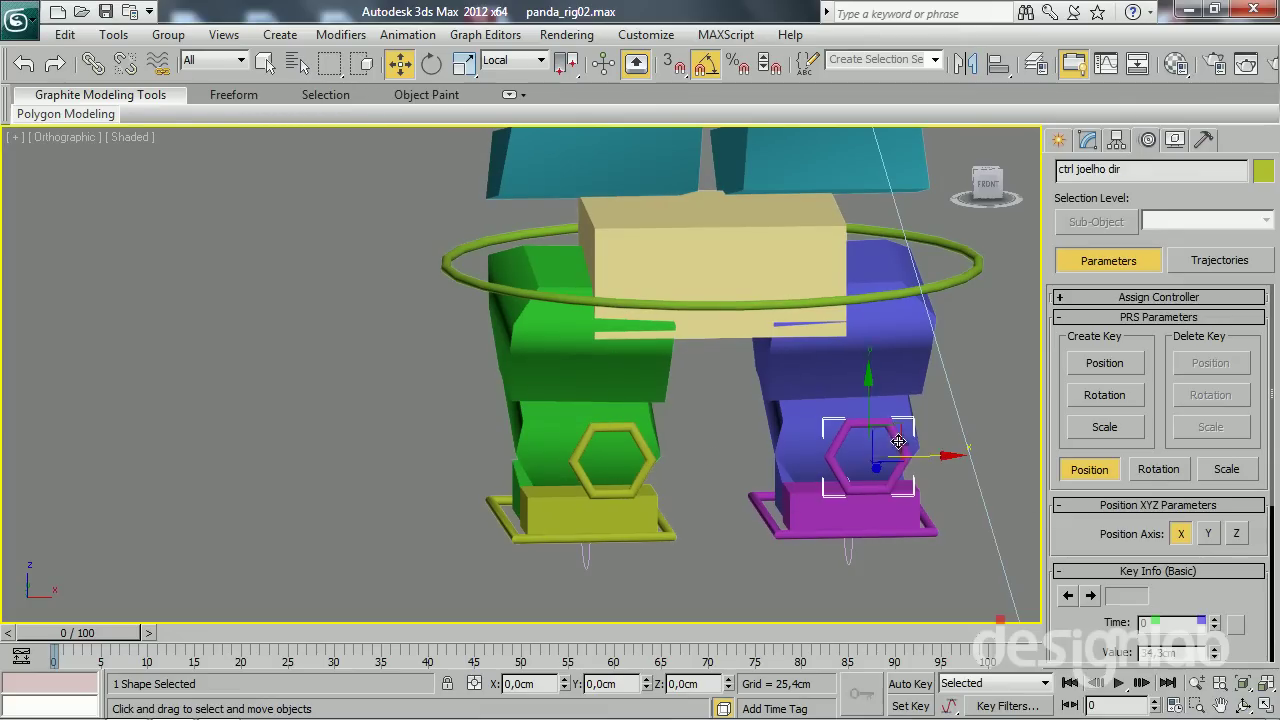
left_click_drag(932, 456, 895, 460)
right_click(895, 460)
Orbit and zoom the view to bring the whole rig, including head and arms, into view
mouse_move(716, 506)
middle_mouse_down()
mouse_move(552, 511)
mouse_move(650, 515)
mouse_move(723, 491)
mouse_move(814, 486)
mouse_move(808, 477)
mouse_move(737, 487)
mouse_move(741, 539)
middle_mouse_up()
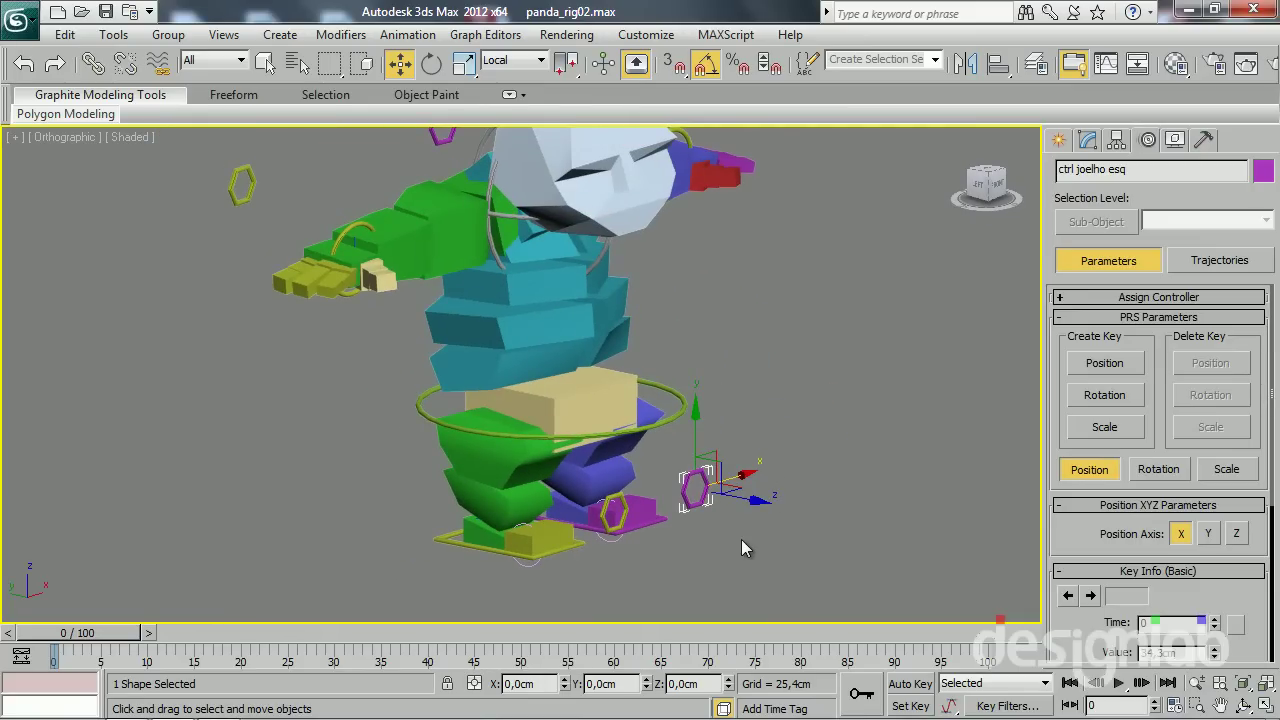
scroll(705, 353, "down", 2)
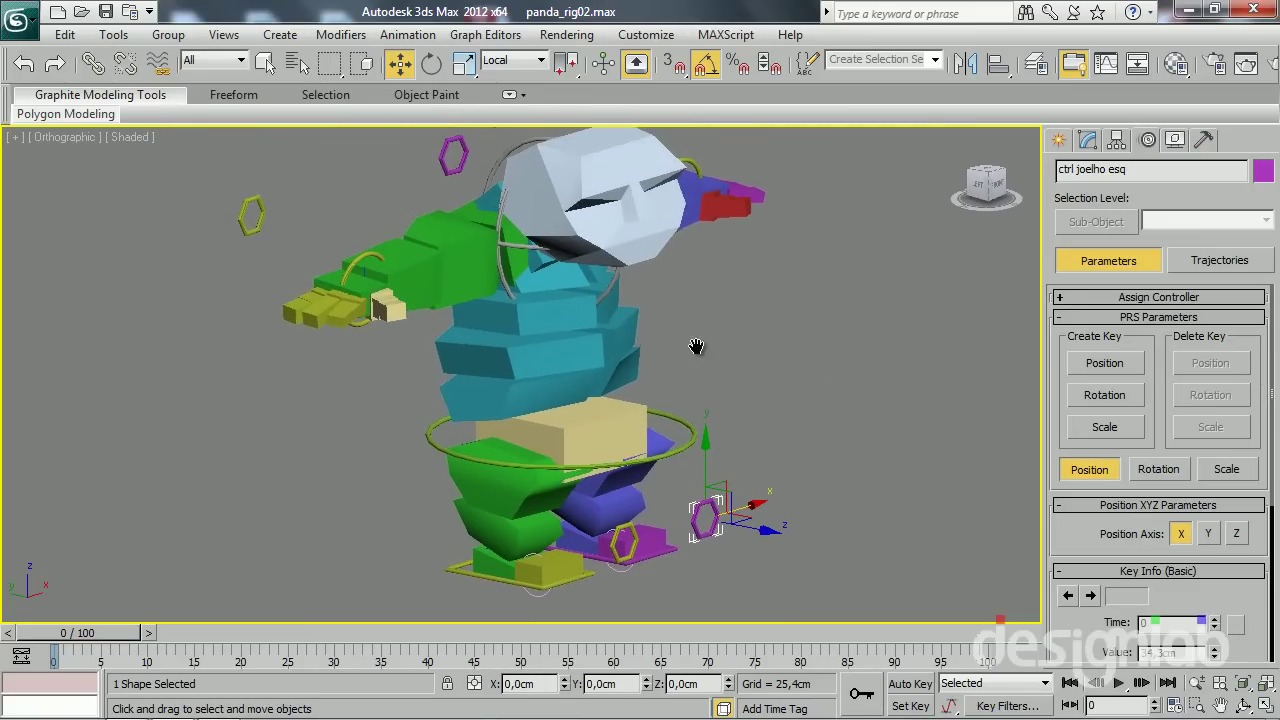
scroll(705, 359, "down", 3)
mouse_move(669, 356)
middle_mouse_down()
mouse_move(664, 372)
mouse_move(692, 412)
mouse_move(740, 402)
middle_mouse_up()
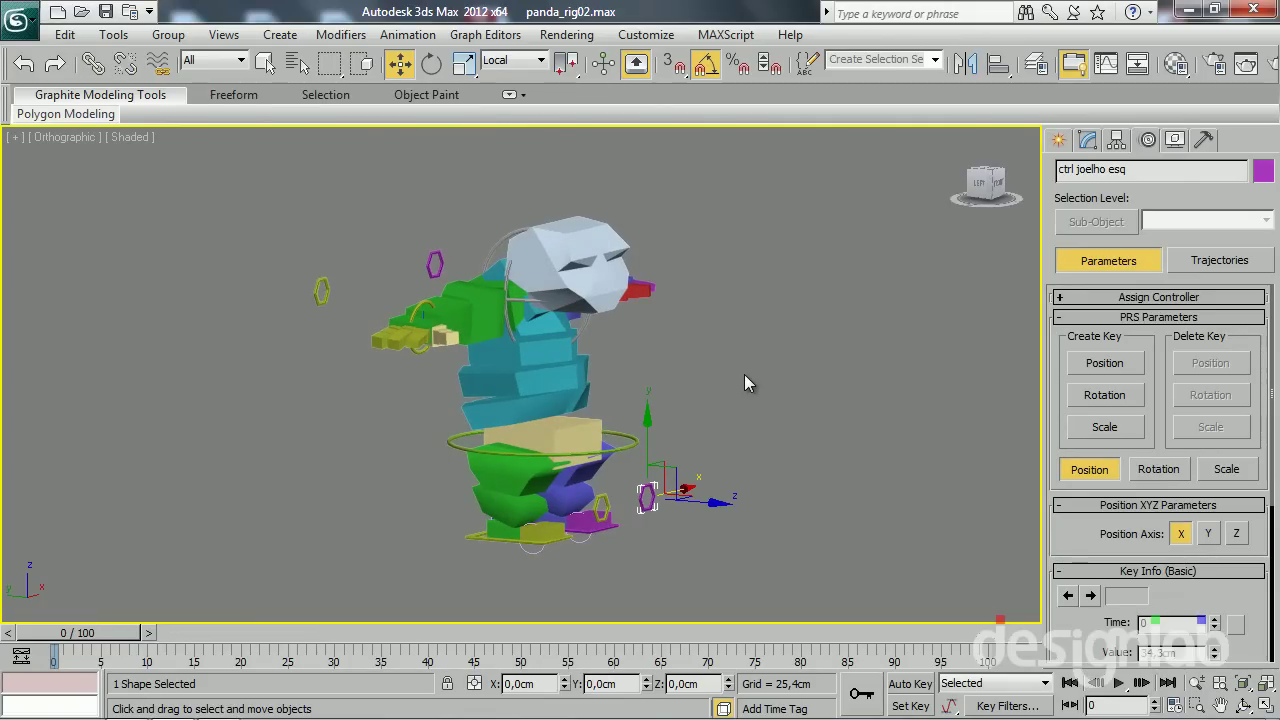
mouse_move(874, 355)
middle_mouse_down("alt")
mouse_move(806, 394)
mouse_move(771, 391)
middle_mouse_up("alt")
mouse_move(575, 378)
middle_mouse_down("alt")
mouse_move(565, 358)
mouse_move(566, 408)
middle_mouse_up("alt")
scroll(563, 357, "up", 3)
scroll(572, 317, "down", 3)
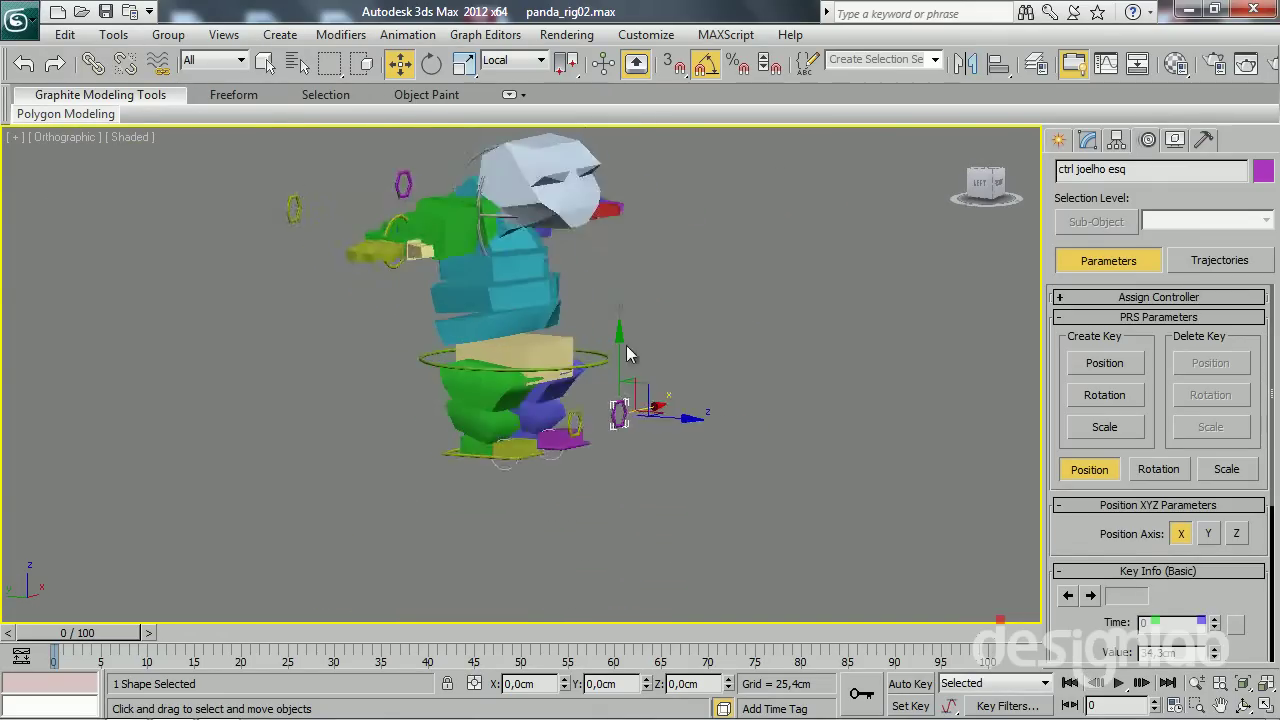
scroll(566, 408, "up", 3)
mouse_move(592, 304)
middle_mouse_down()
mouse_move(549, 343)
mouse_move(549, 434)
mouse_move(508, 458)
mouse_move(367, 468)
middle_mouse_up()
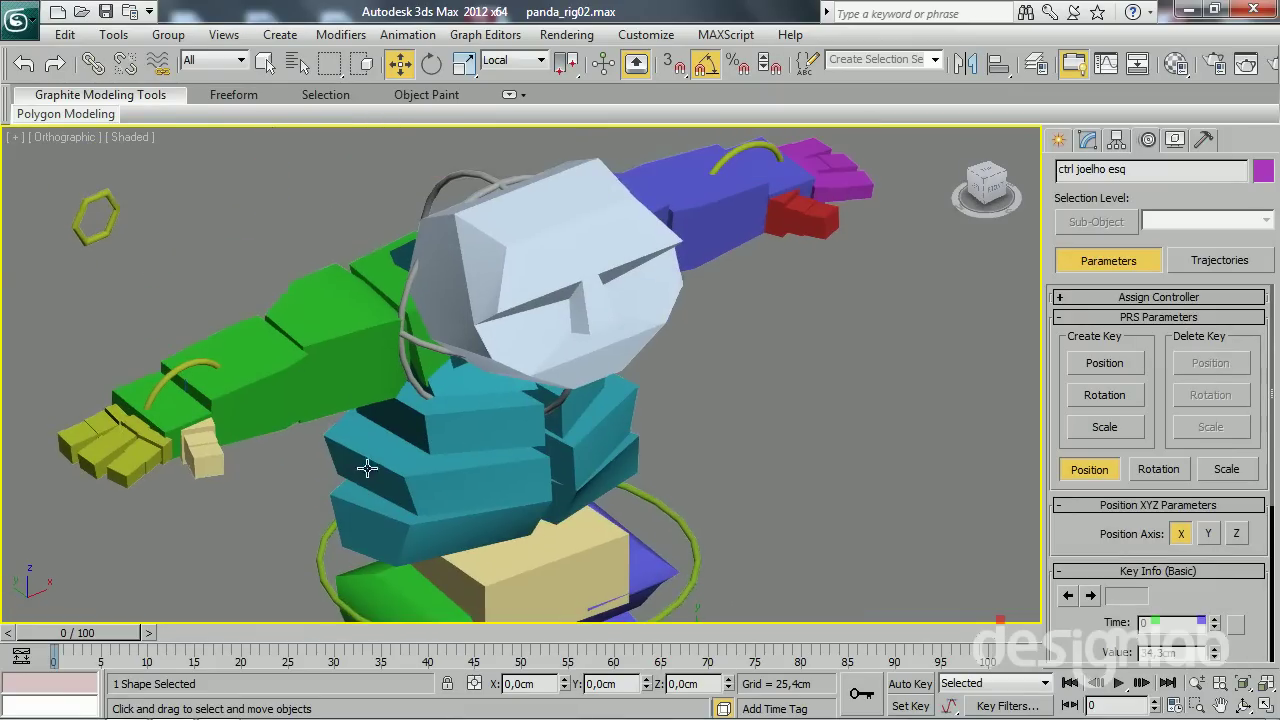
Link the head control ctrl cabeca to the neck bone Bip001 Neck001
left_click(407, 368)
mouse_move(407, 368)
middle_mouse_down("alt")
mouse_move(448, 389)
mouse_move(440, 420)
middle_mouse_up("alt")
scroll(440, 420, "up", 5)
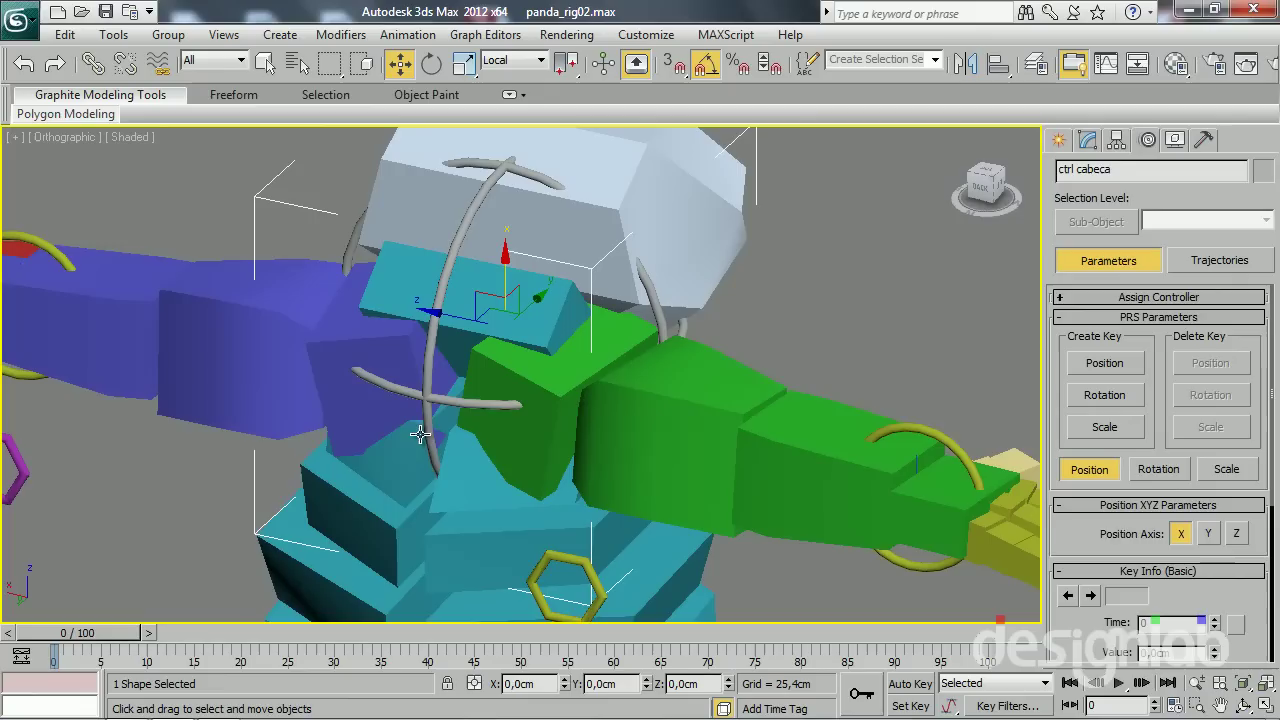
left_click(93, 62)
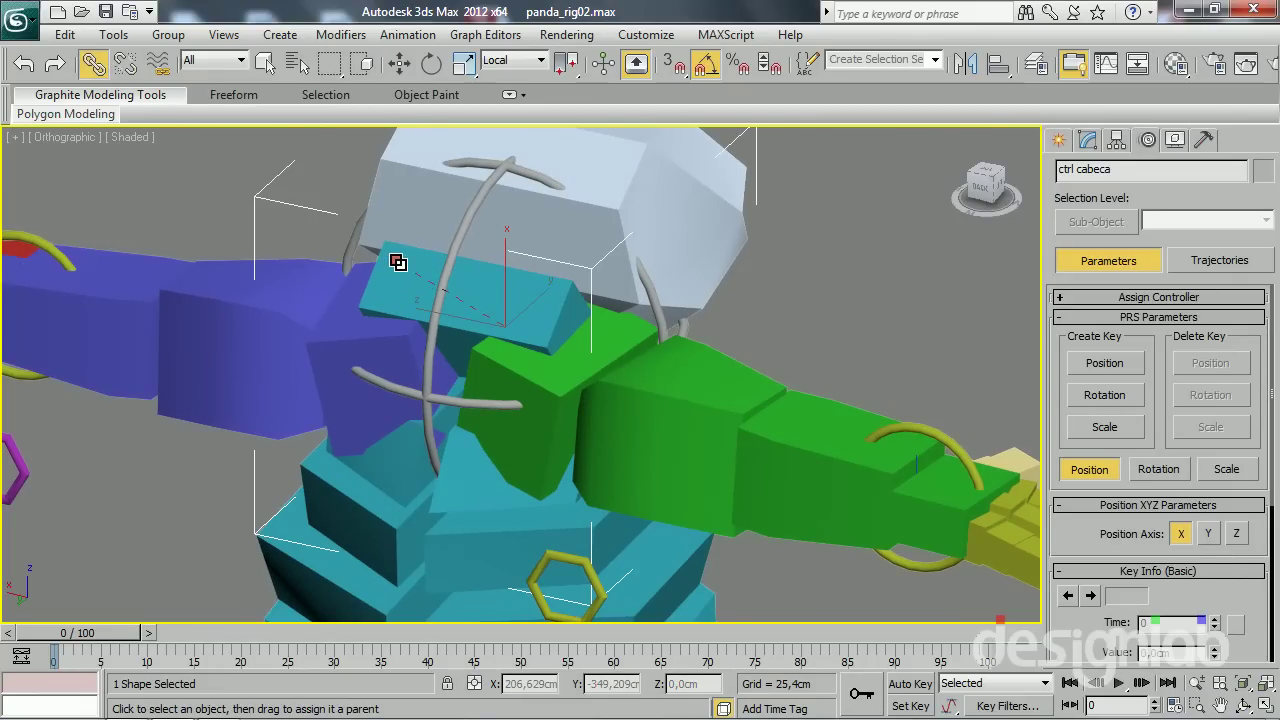
mouse_move(288, 455)
left_mouse_down()
mouse_move(462, 373)
mouse_move(468, 213)
left_mouse_up()
left_click(541, 291)
Link the head bone Bip001 Head001 to ctrl cabeca
key("e")
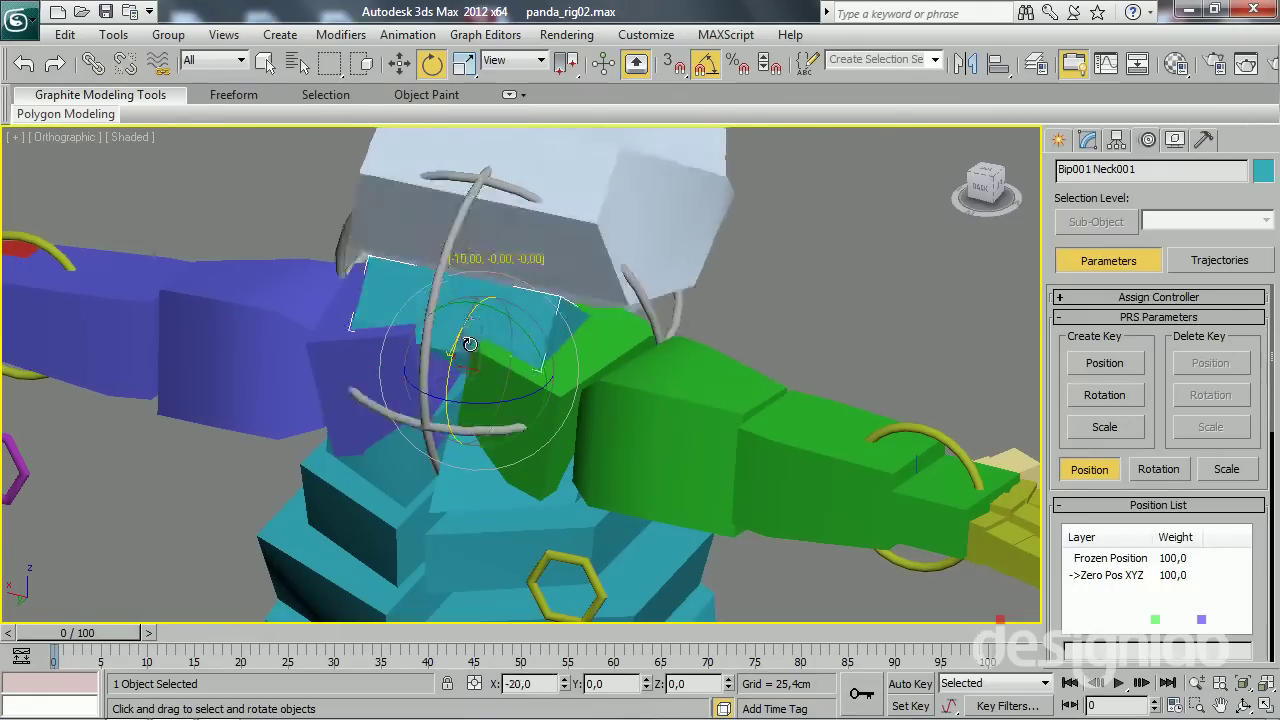
left_click(526, 207)
middle_click_drag(526, 207, 608, 243, "alt")
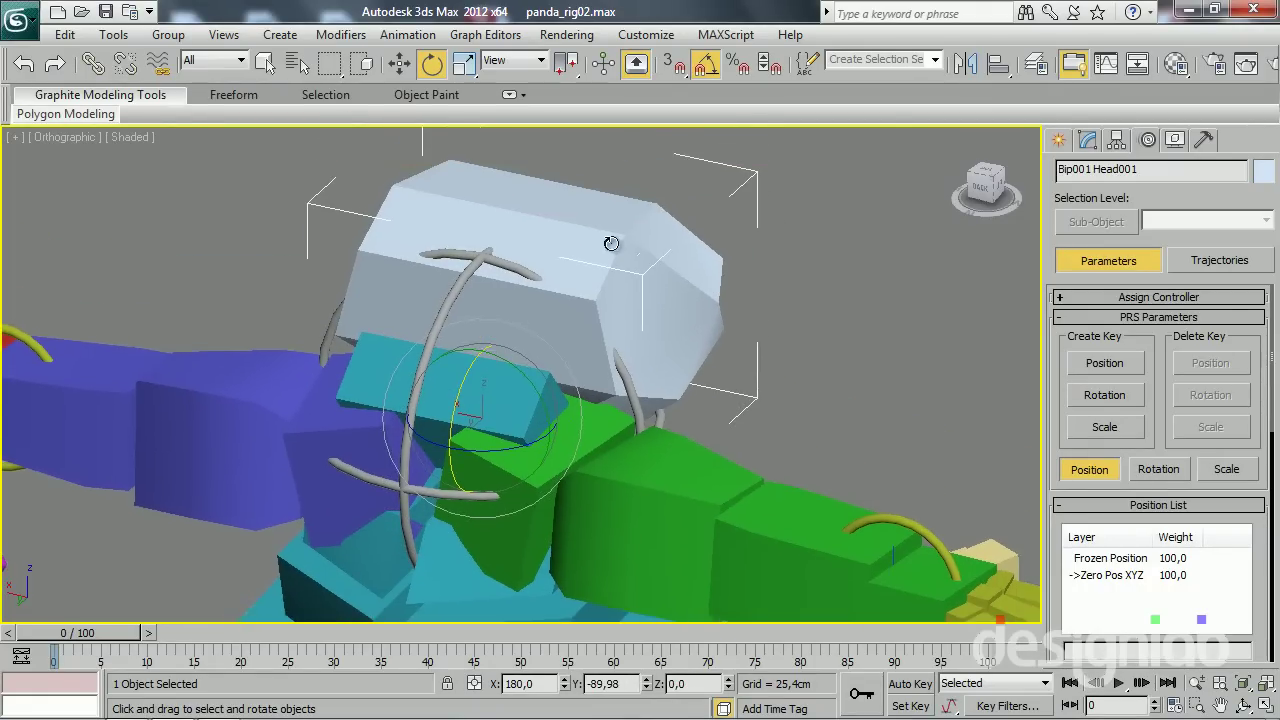
left_click(86, 65)
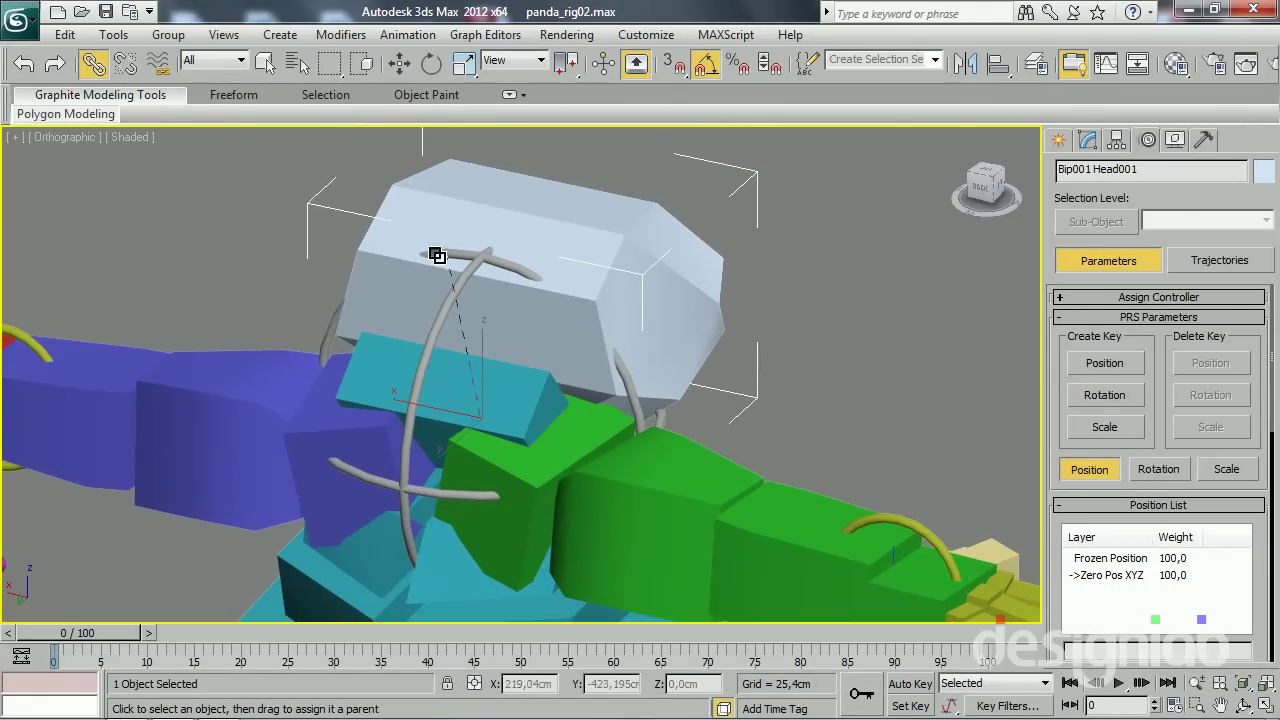
scroll(478, 315, "down", 4)
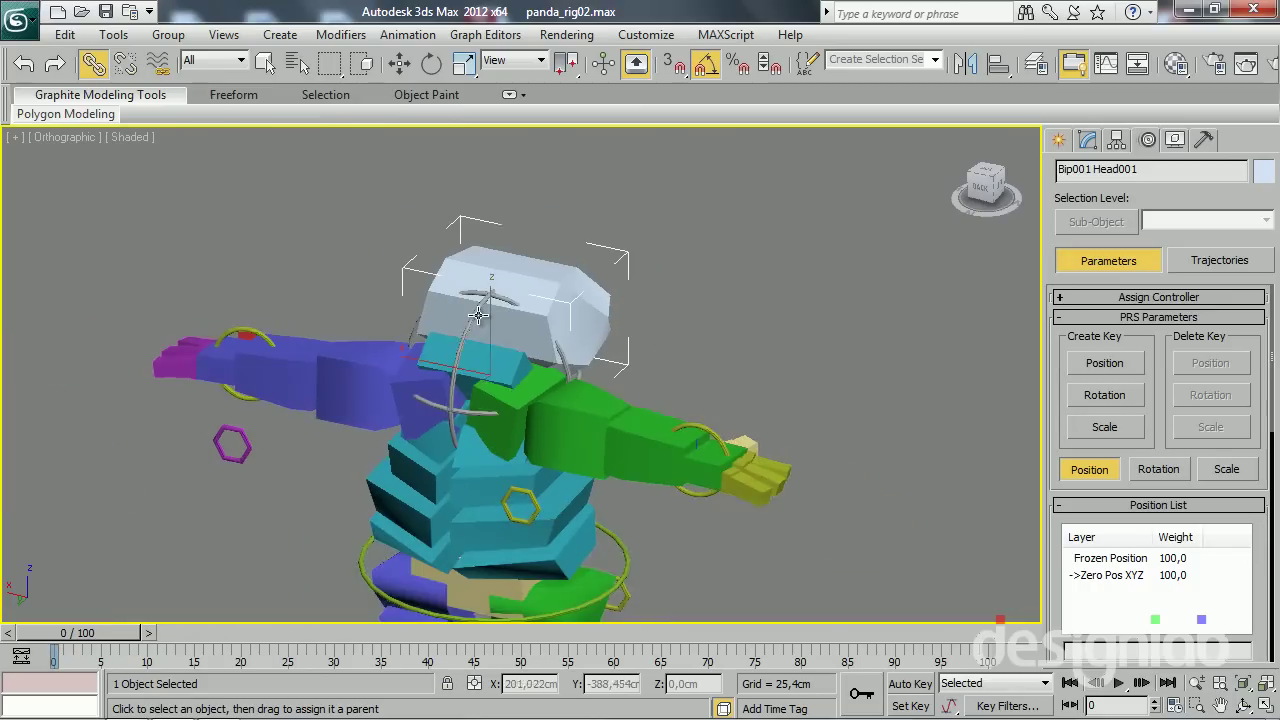
Rotate ctrl cabeca to test the head link, then undo the rotation
key("e")
mouse_move(486, 410)
left_mouse_down()
mouse_move(516, 347)
mouse_move(586, 457)
left_mouse_up()
key("ctrl+z")
mouse_move(586, 457)
middle_mouse_down("alt")
mouse_move(458, 432)
mouse_move(487, 471)
mouse_move(491, 386)
mouse_move(470, 412)
middle_mouse_up("alt")
scroll(465, 410, "up", 2)
scroll(468, 411, "down", 3)
Drag-select all 66 rig objects and apply Freeze Transform, confirming with Yes
left_click(308, 268)
middle_click_drag(325, 255, 382, 256, "alt")
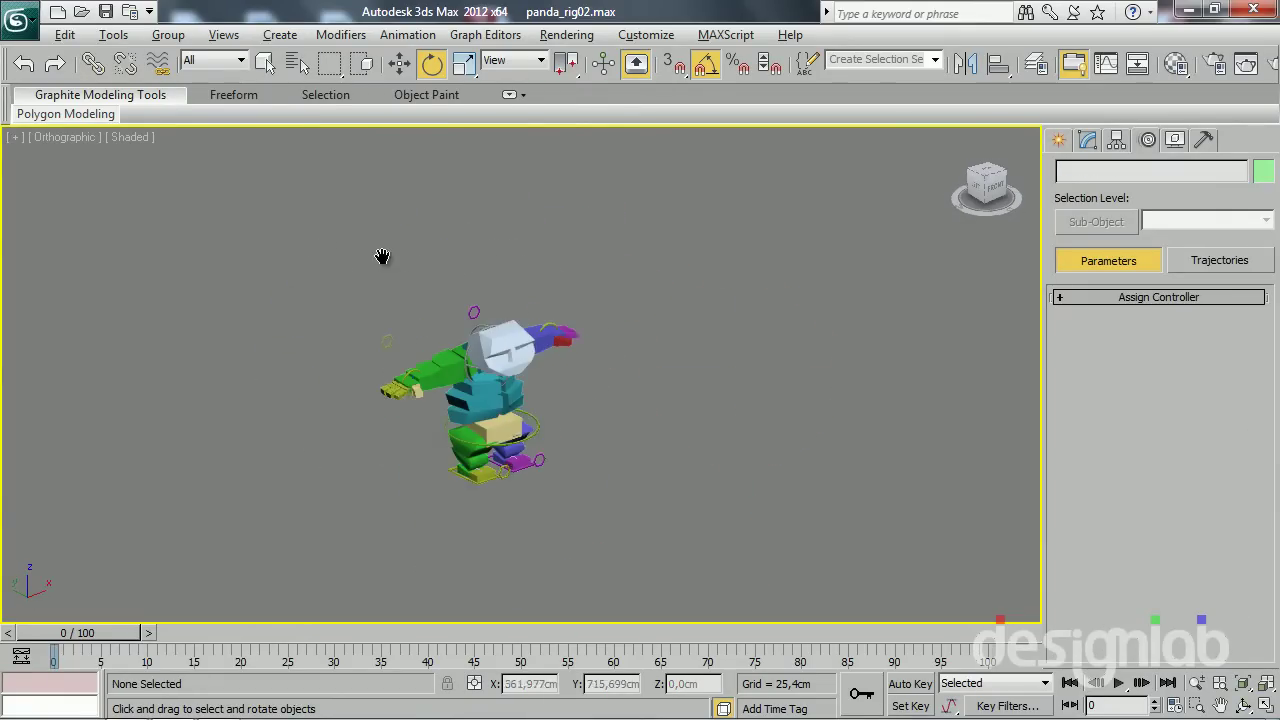
left_click_drag(645, 483, 630, 470)
right_click(516, 410)
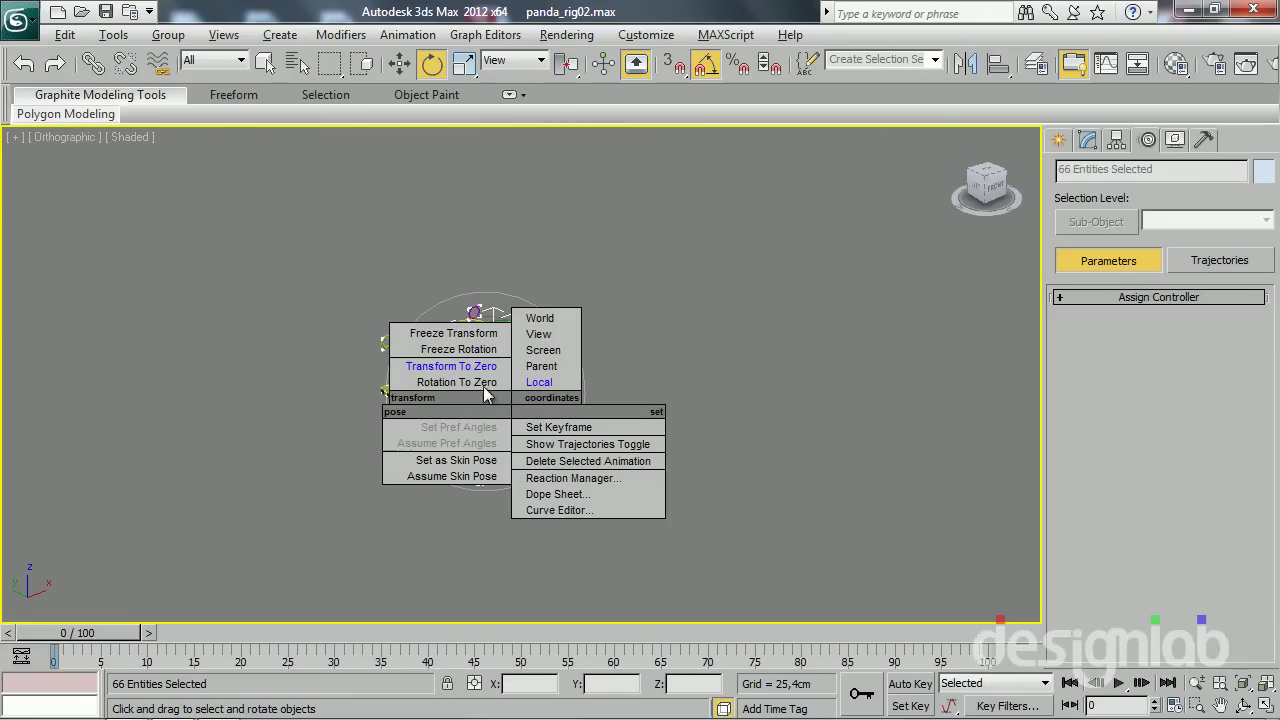
left_click(453, 333)
left_click(728, 484)
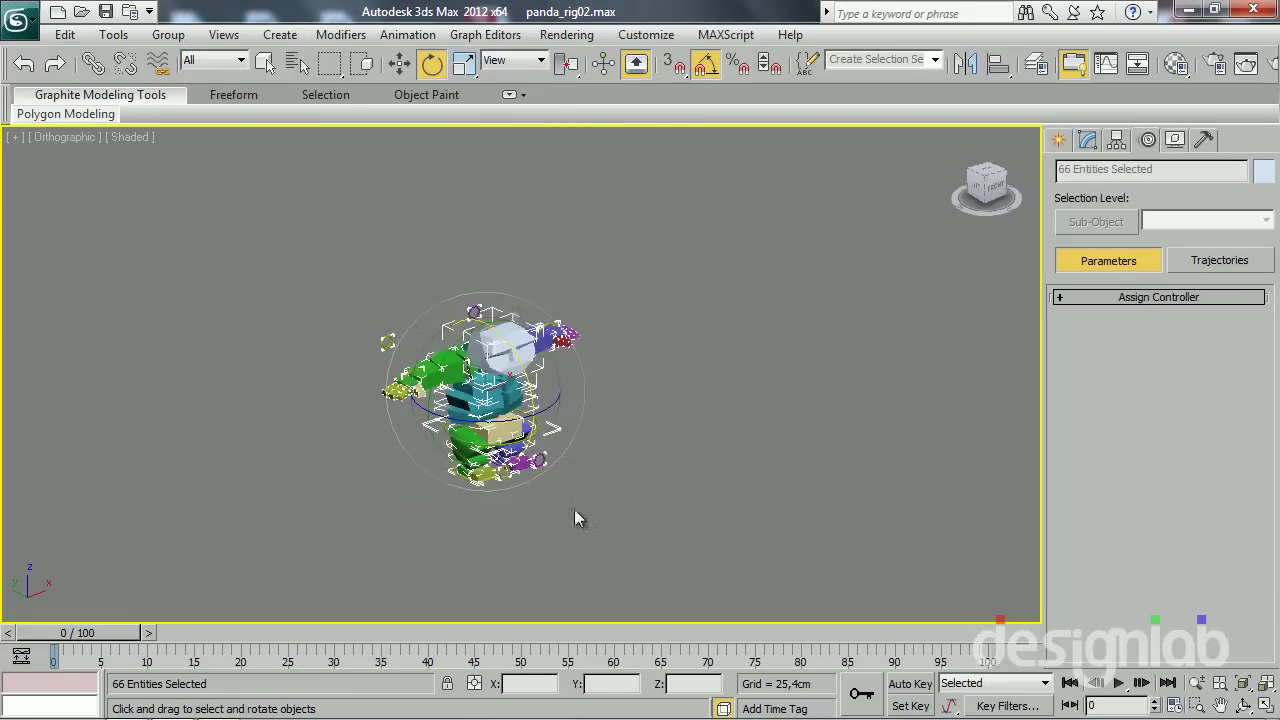
scroll(460, 500, "up", 5)
left_click(460, 493)
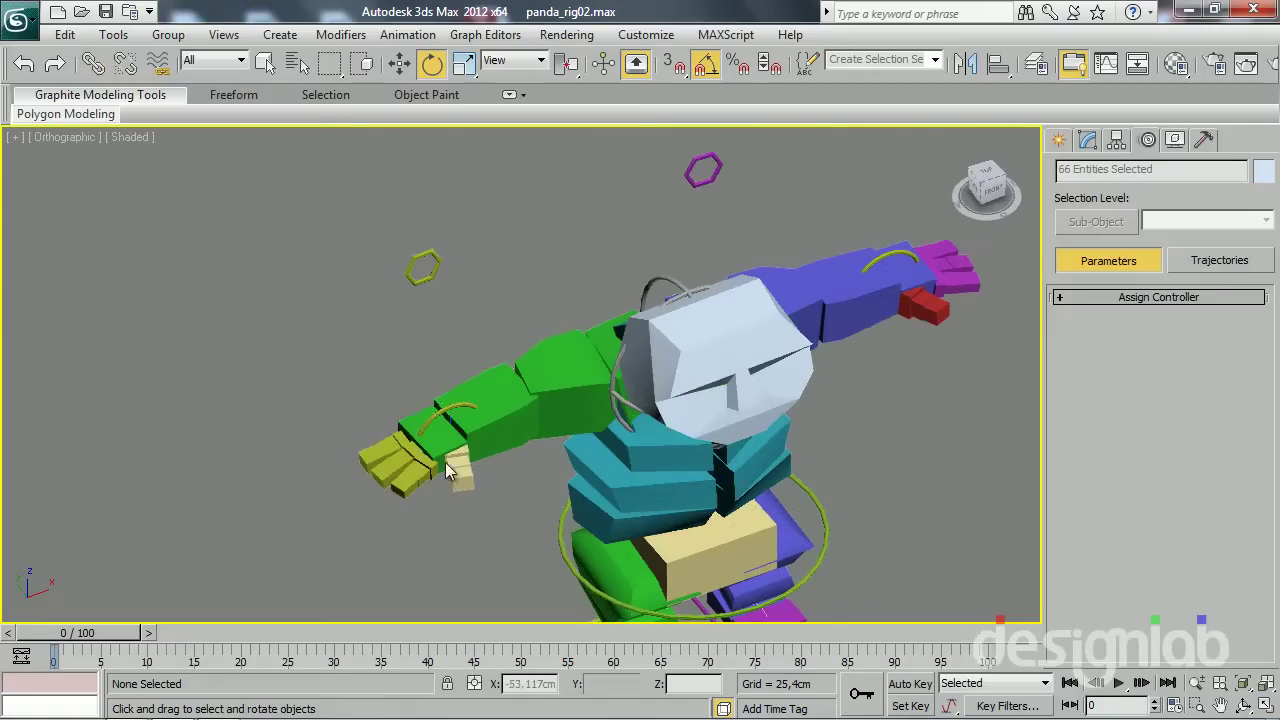
Select the right arm's IK Chain003 and move its goal to test the hand
left_click(438, 408)
scroll(450, 417, "up", 3)
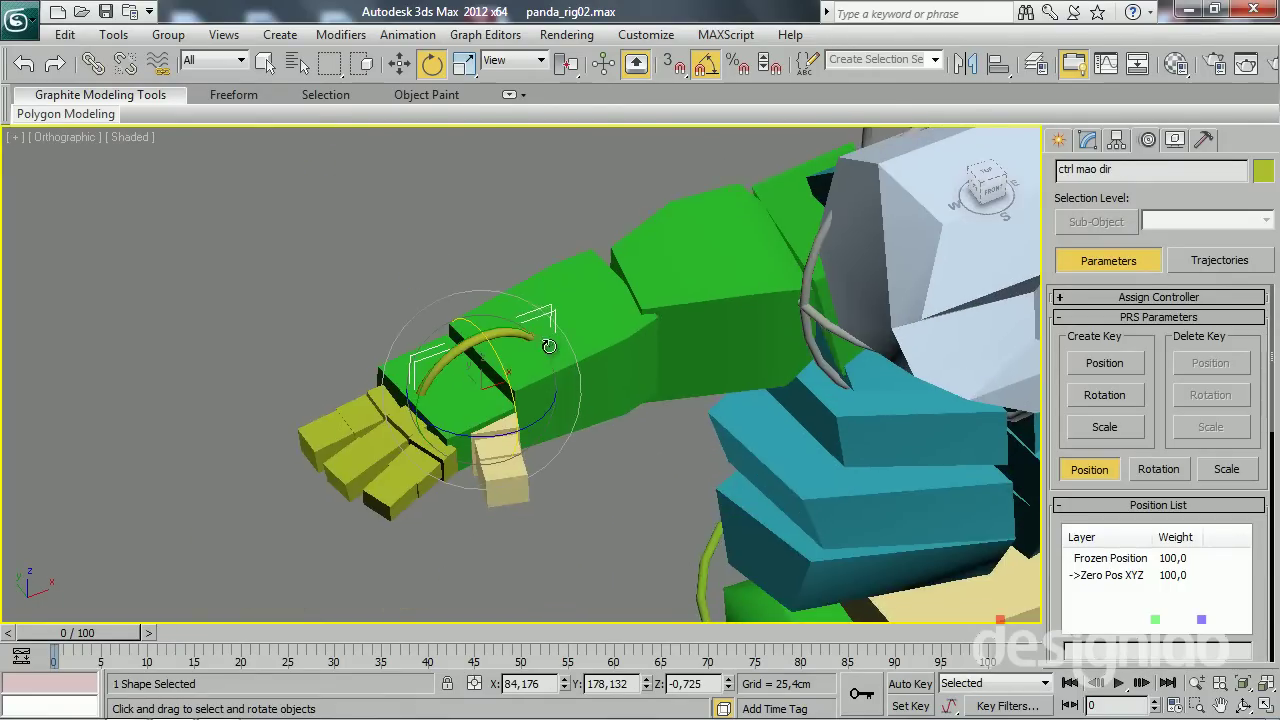
key("F3")
left_click(483, 372)
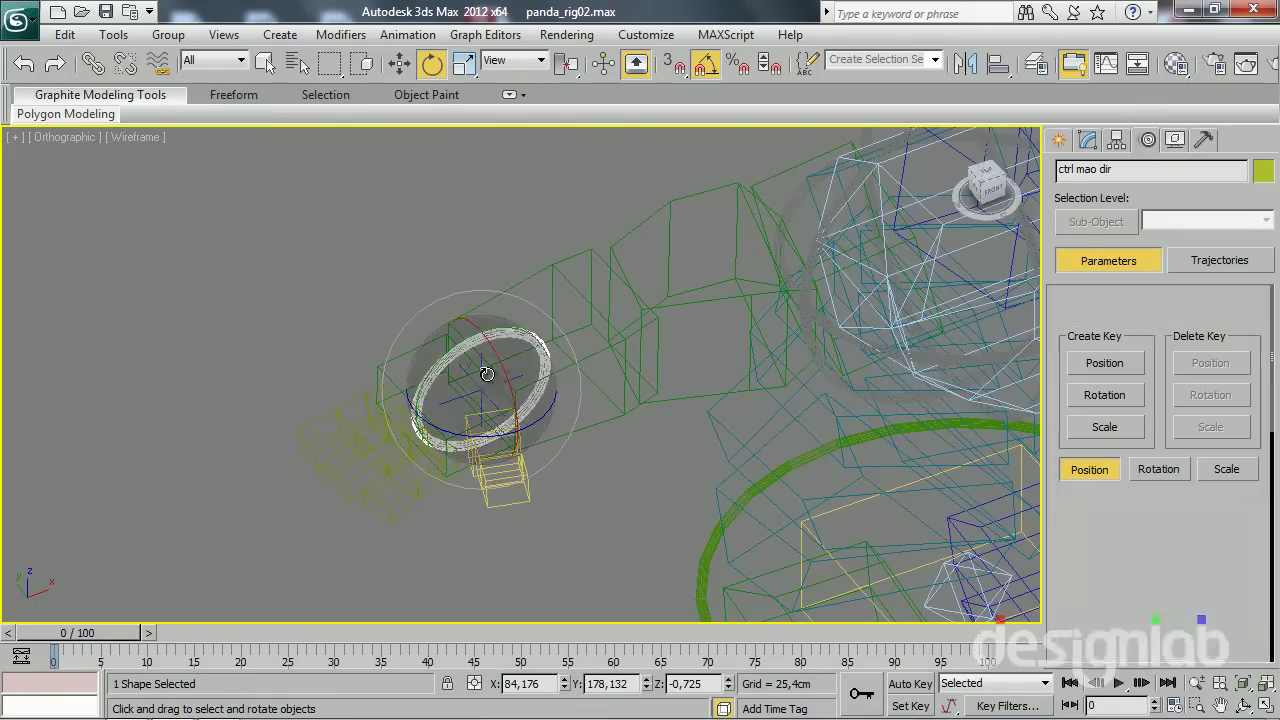
key("F3")
key("F3")
left_click(482, 373)
key("F3")
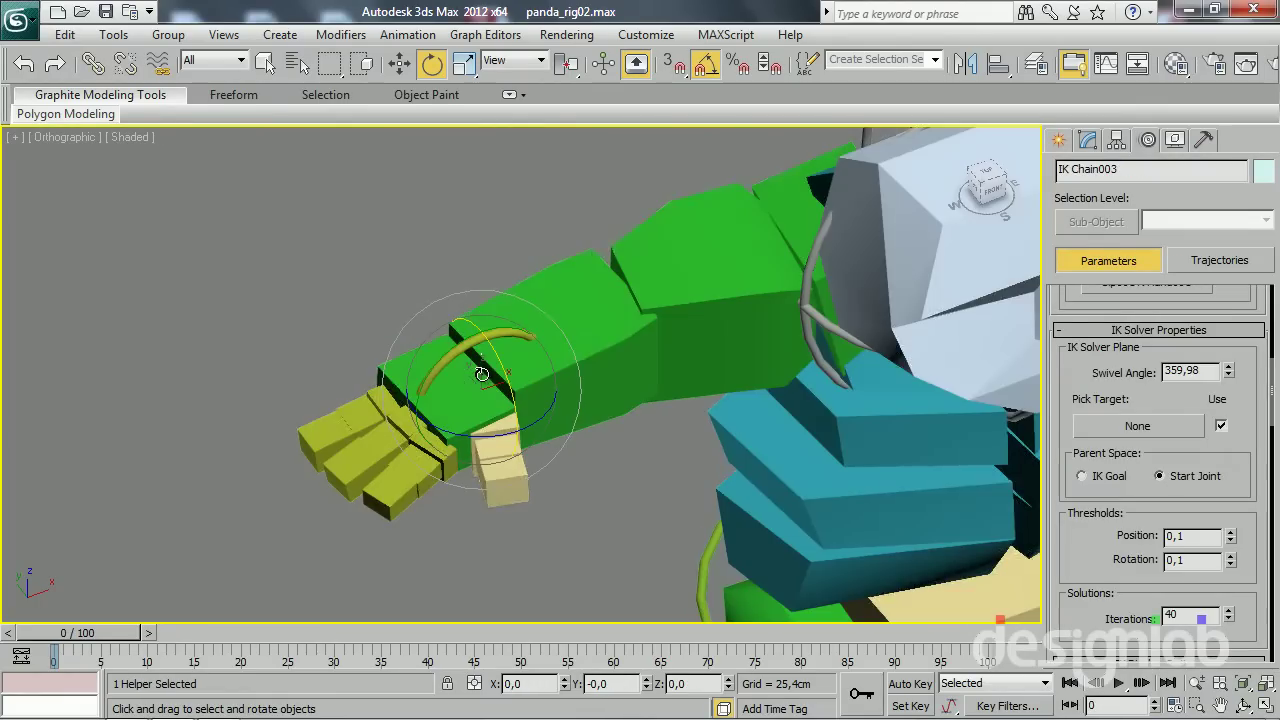
key("w")
middle_click_drag(492, 388, 470, 522, "alt")
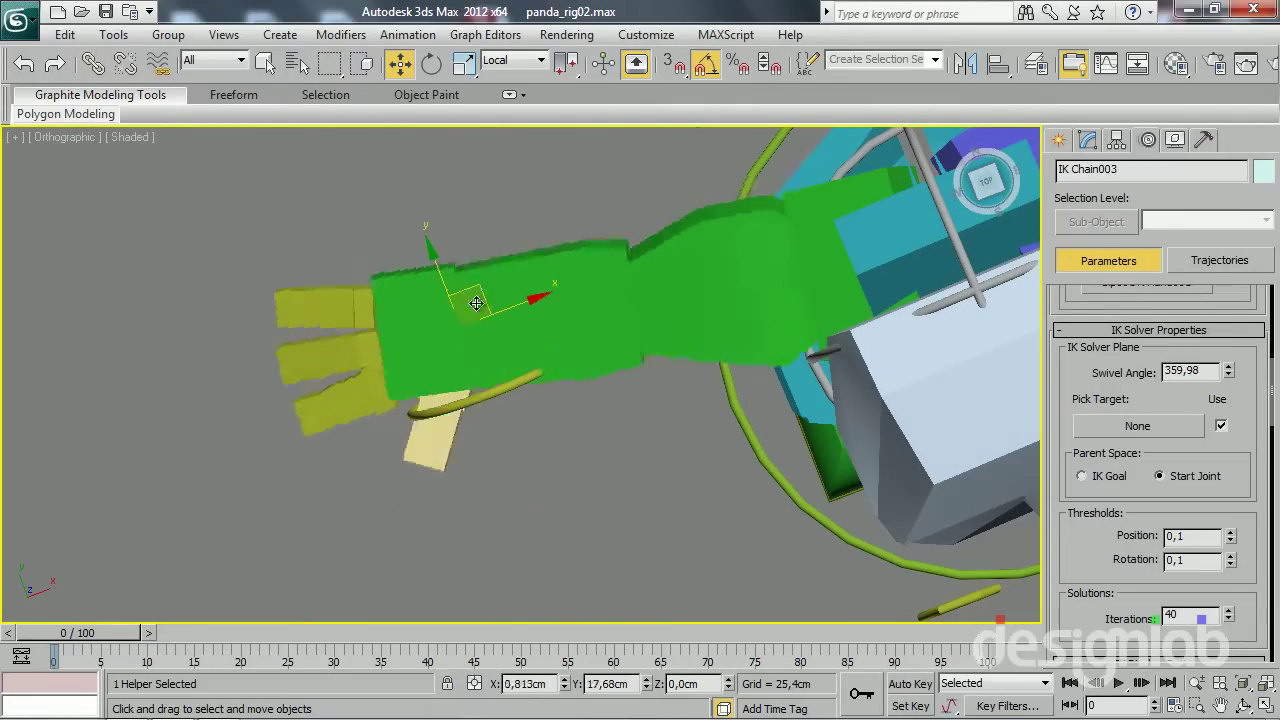
left_click_drag(495, 352, 520, 375)
mouse_move(520, 375)
middle_mouse_down("alt")
mouse_move(544, 388)
mouse_move(1045, 268)
middle_mouse_up("alt")
scroll(544, 388, "down", 5)
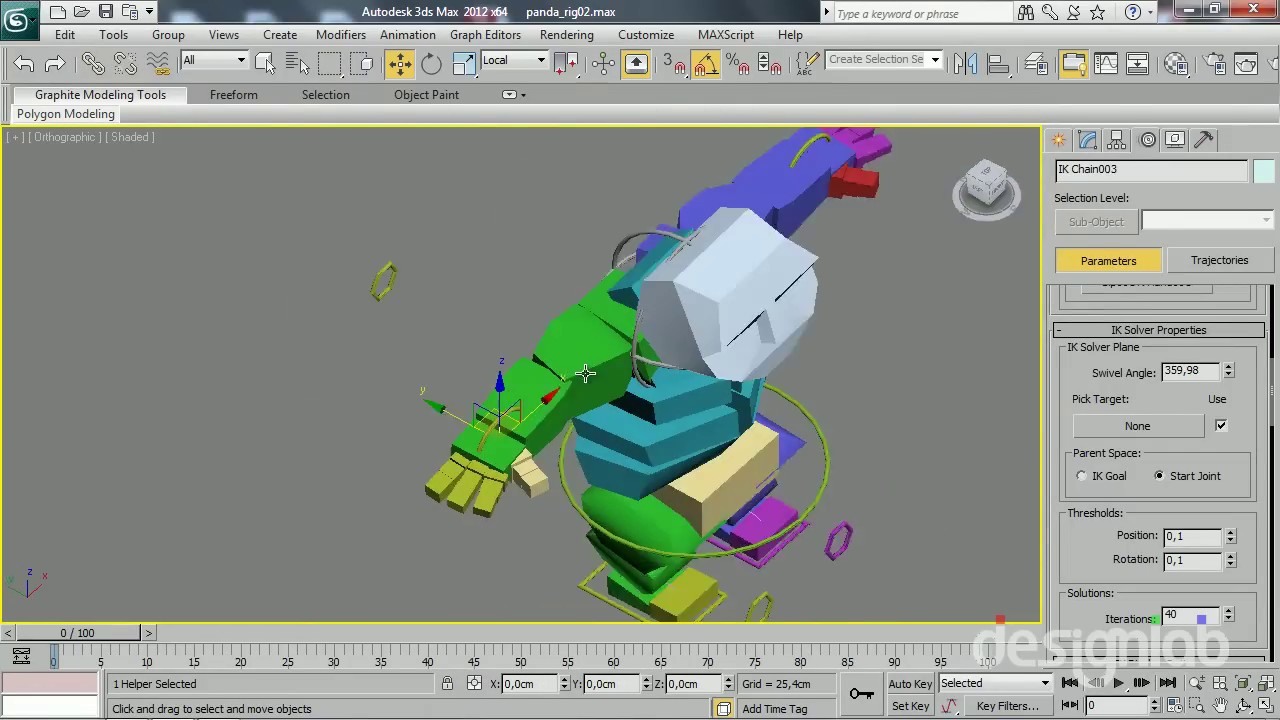
Set ctrl joelho dir as IK Chain003's swivel Pick Target
left_click(1108, 426)
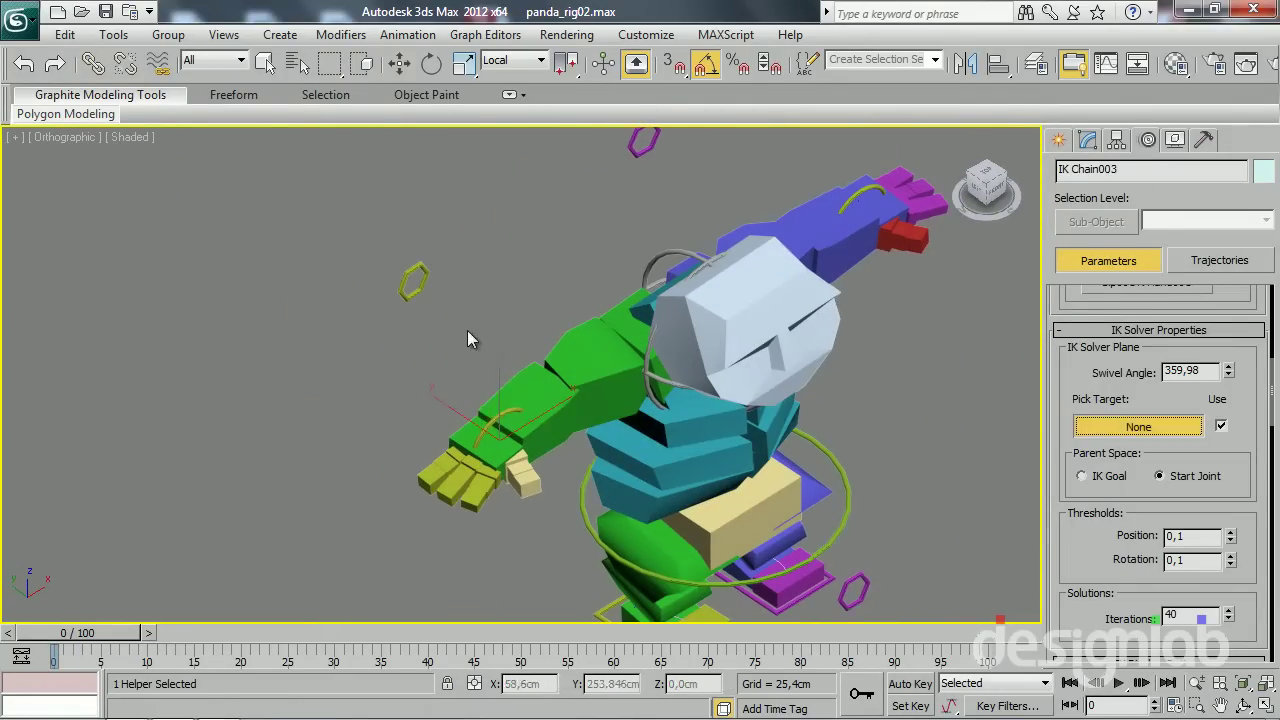
left_click(413, 284)
mouse_move(494, 409)
middle_mouse_down("alt")
mouse_move(667, 411)
mouse_move(453, 355)
middle_mouse_up("alt")
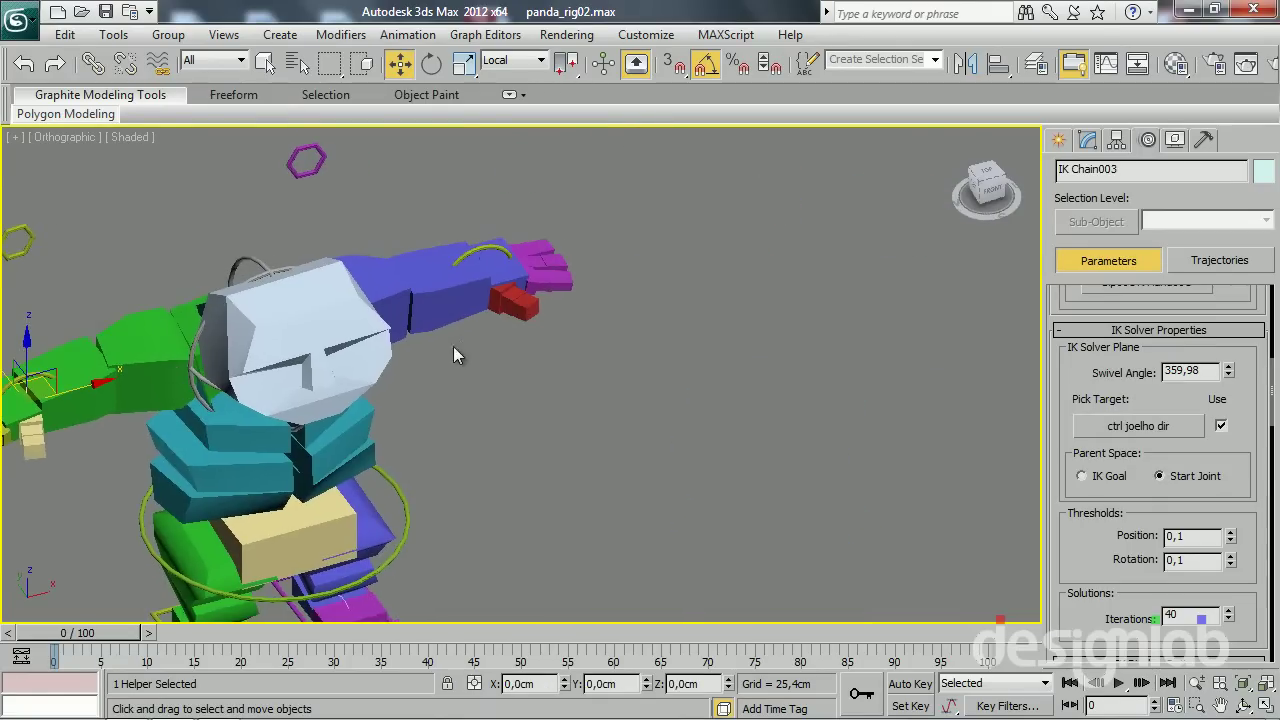
scroll(486, 300, "up", 2)
scroll(505, 308, "up", 3)
scroll(500, 305, "up", 1)
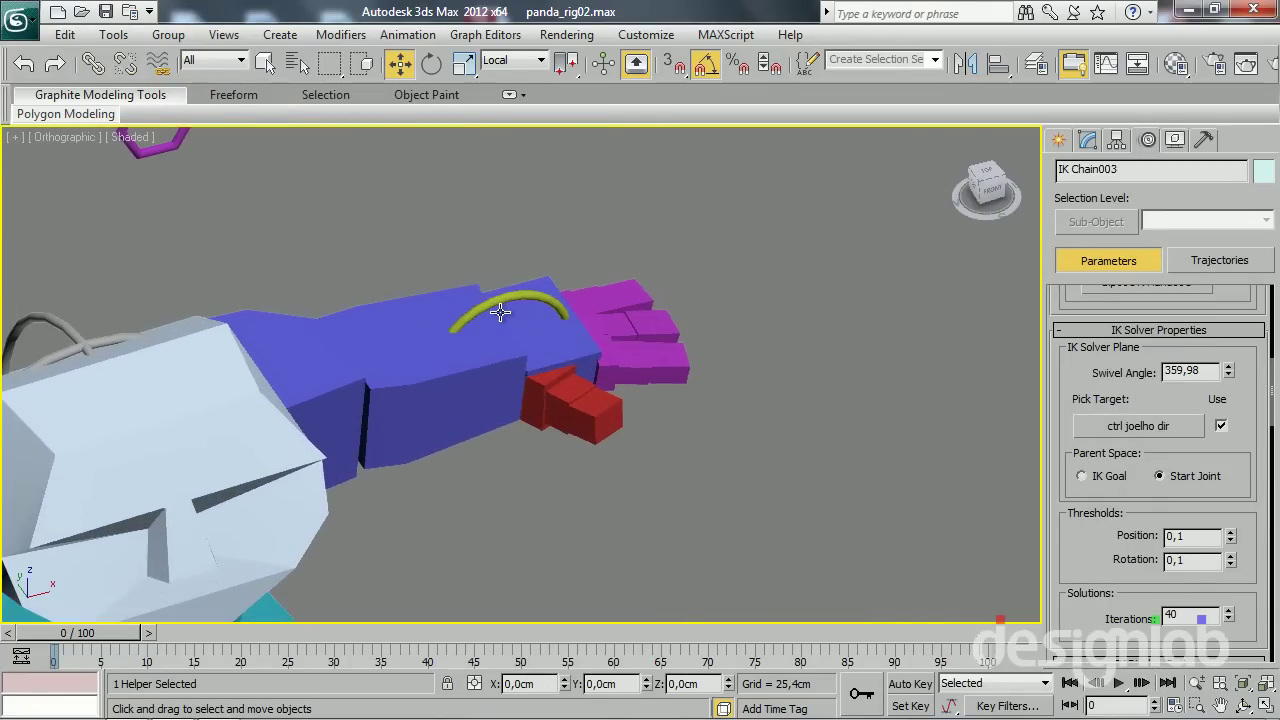
Set ctrl cotovelo esq as IK Chain004's swivel target and select ctrl mao esq
left_click(500, 312)
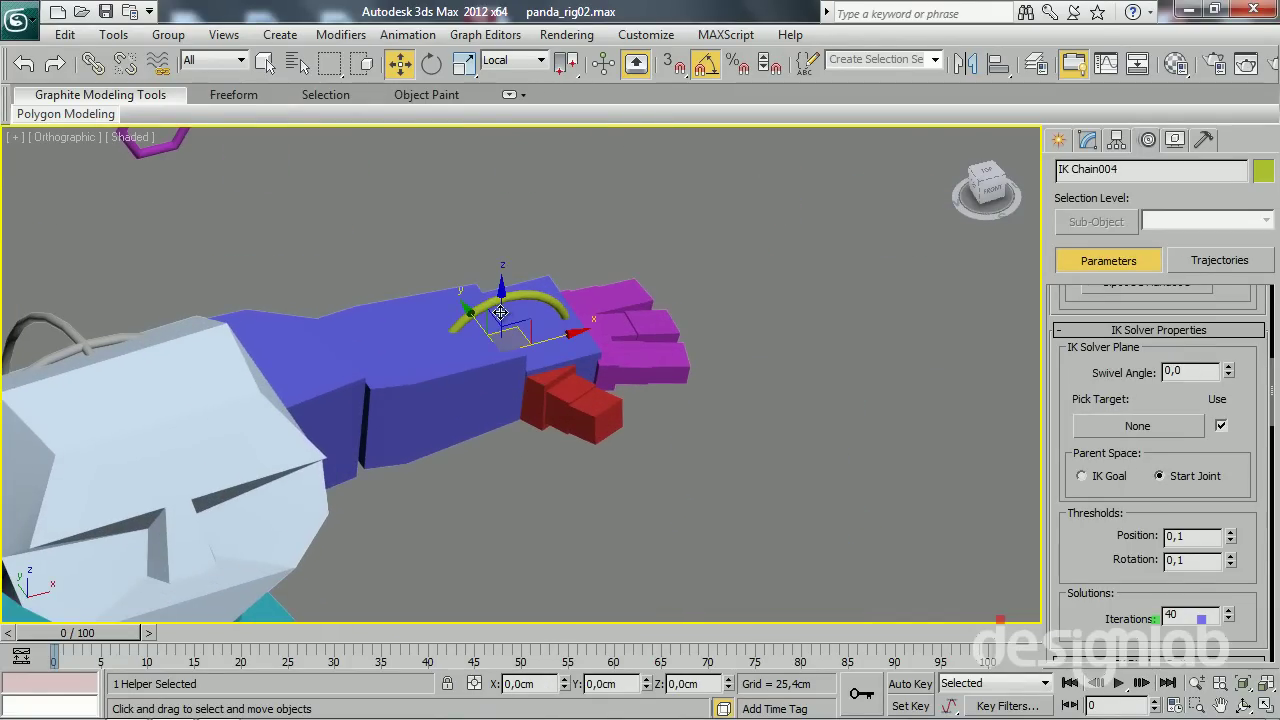
left_click(1131, 424)
left_click(167, 148)
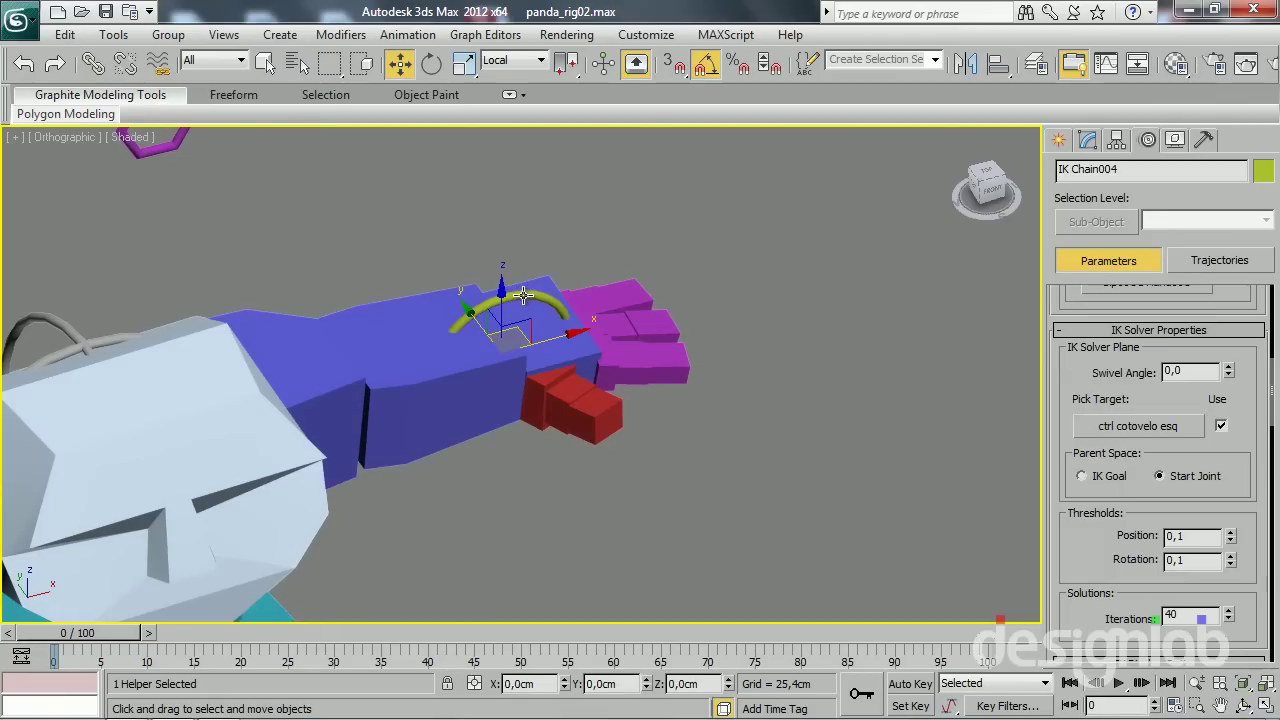
left_click(523, 295)
Colour the left hand control ctrl mao esq purple
left_click(1262, 172)
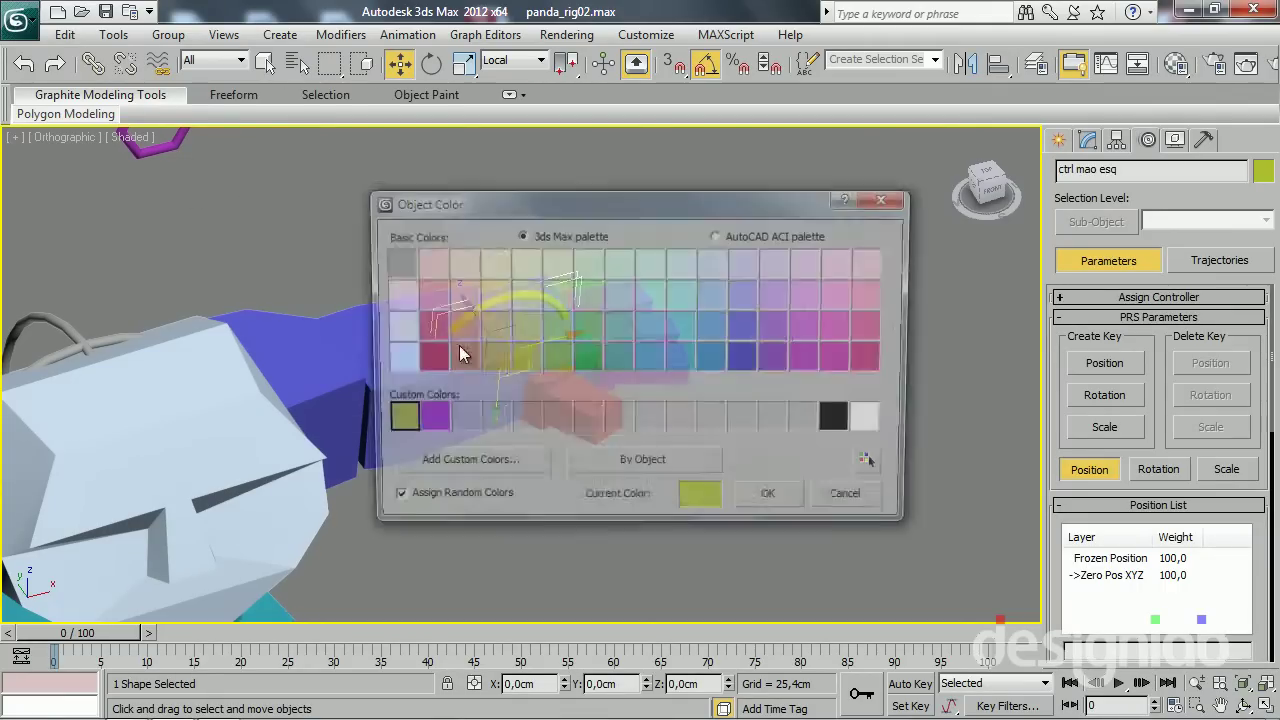
left_click(426, 420)
left_click(774, 510)
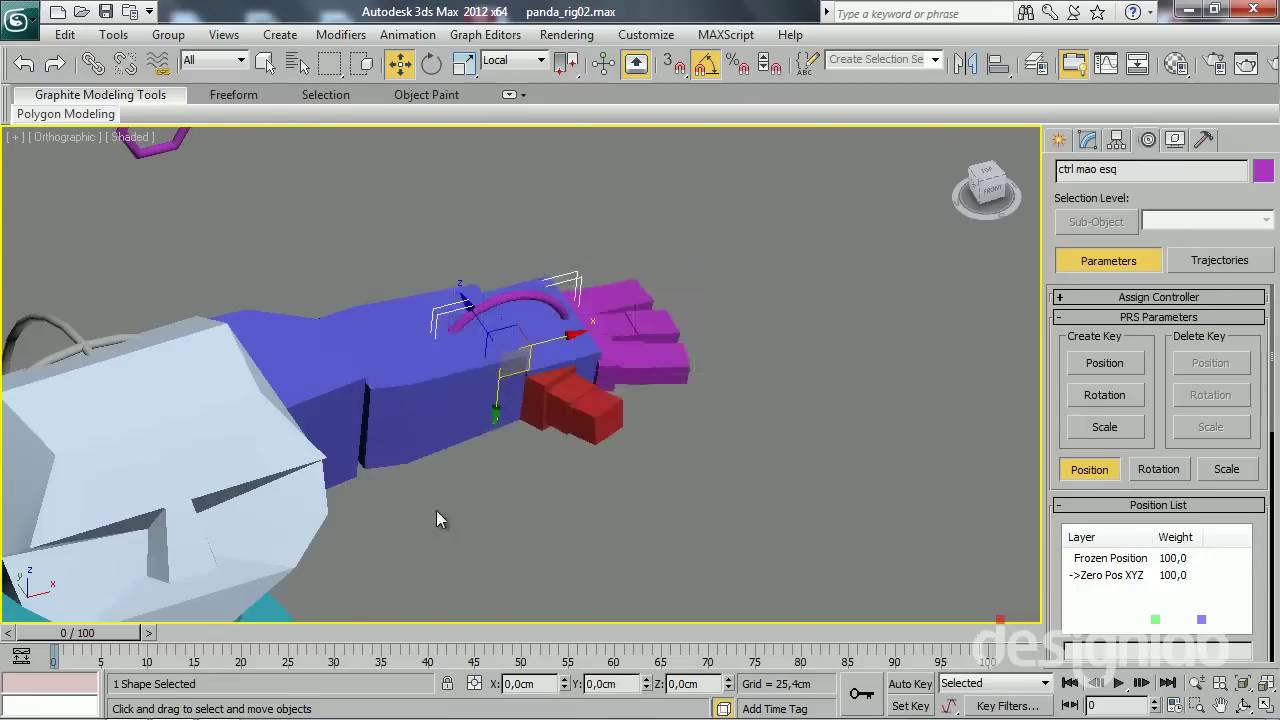
scroll(437, 520, "down", 5)
middle_click_drag(531, 503, 565, 398, "alt")
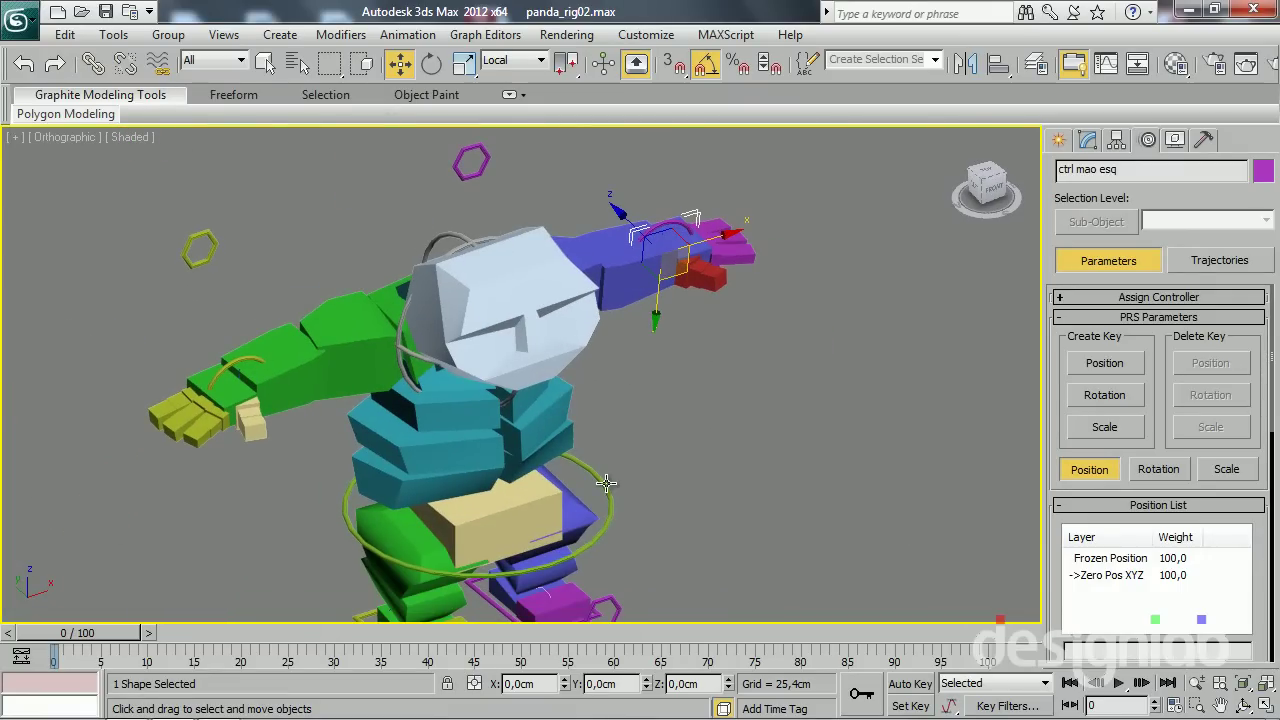
scroll(437, 505, "down", 3)
middle_click_drag(437, 505, 474, 471, "alt")
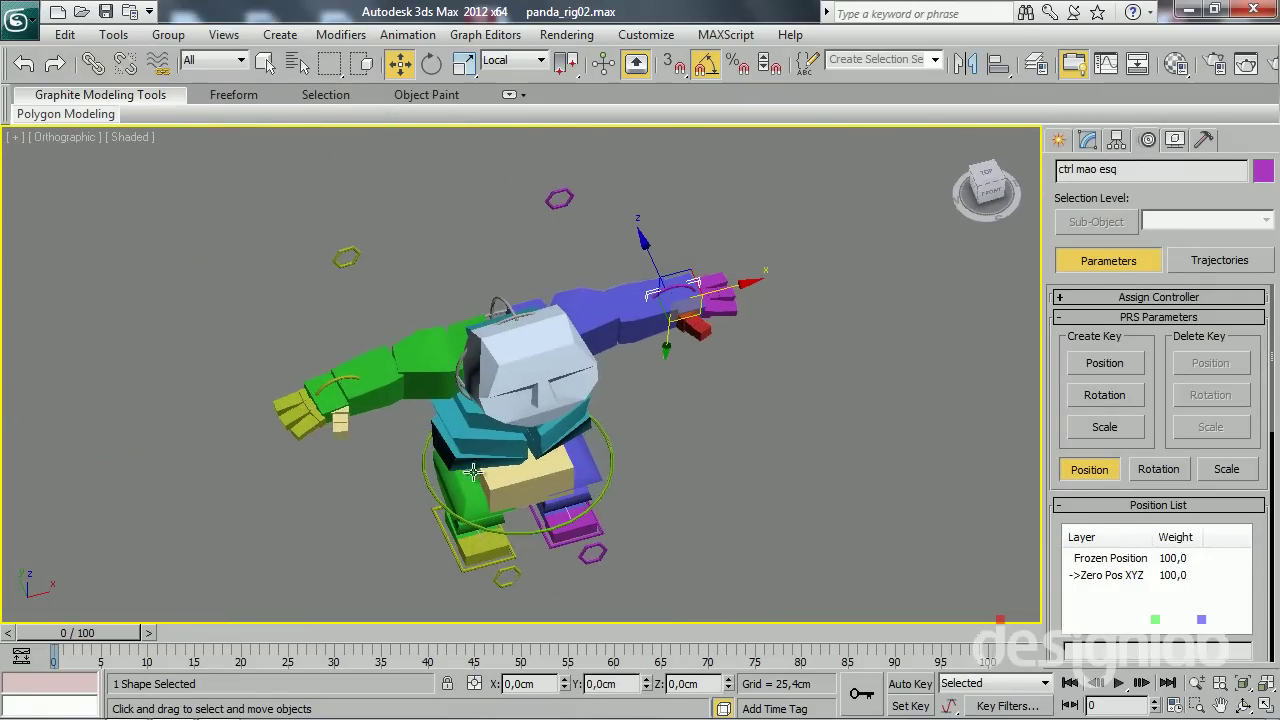
Test-move the knee control ctrl joelho dir and elbow control ctrl cotovelo esq, cancelling the elbow move
left_click(353, 262)
mouse_move(297, 320)
middle_mouse_down("alt")
mouse_move(491, 471)
mouse_move(407, 375)
mouse_move(418, 376)
middle_mouse_up("alt")
mouse_move(430, 377)
left_mouse_down()
mouse_move(443, 426)
mouse_move(486, 294)
mouse_move(476, 494)
mouse_move(405, 350)
left_mouse_up()
left_click(380, 300)
left_click_drag(348, 321, 415, 283)
right_click(415, 283)
Test-move the right knee control again and recentre the view on the green arm's hand
mouse_move(537, 347)
middle_mouse_down("alt")
mouse_move(465, 482)
mouse_move(467, 535)
middle_mouse_up("alt")
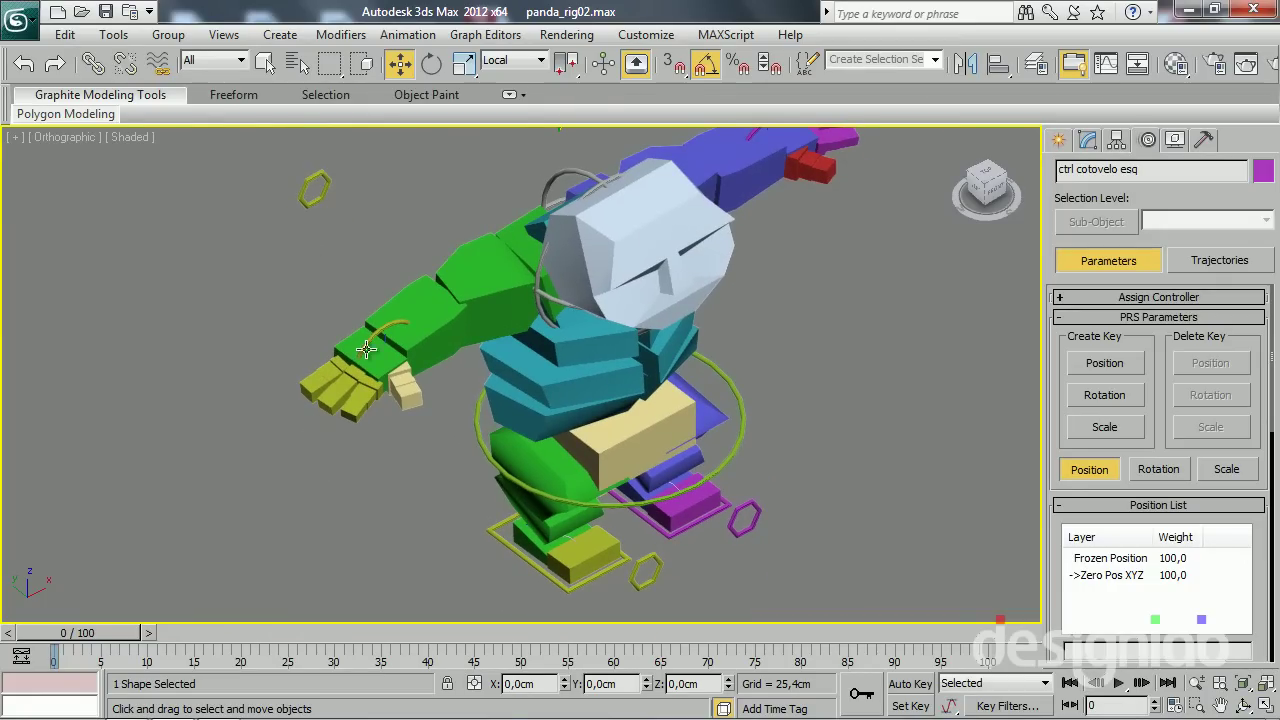
left_click(315, 200)
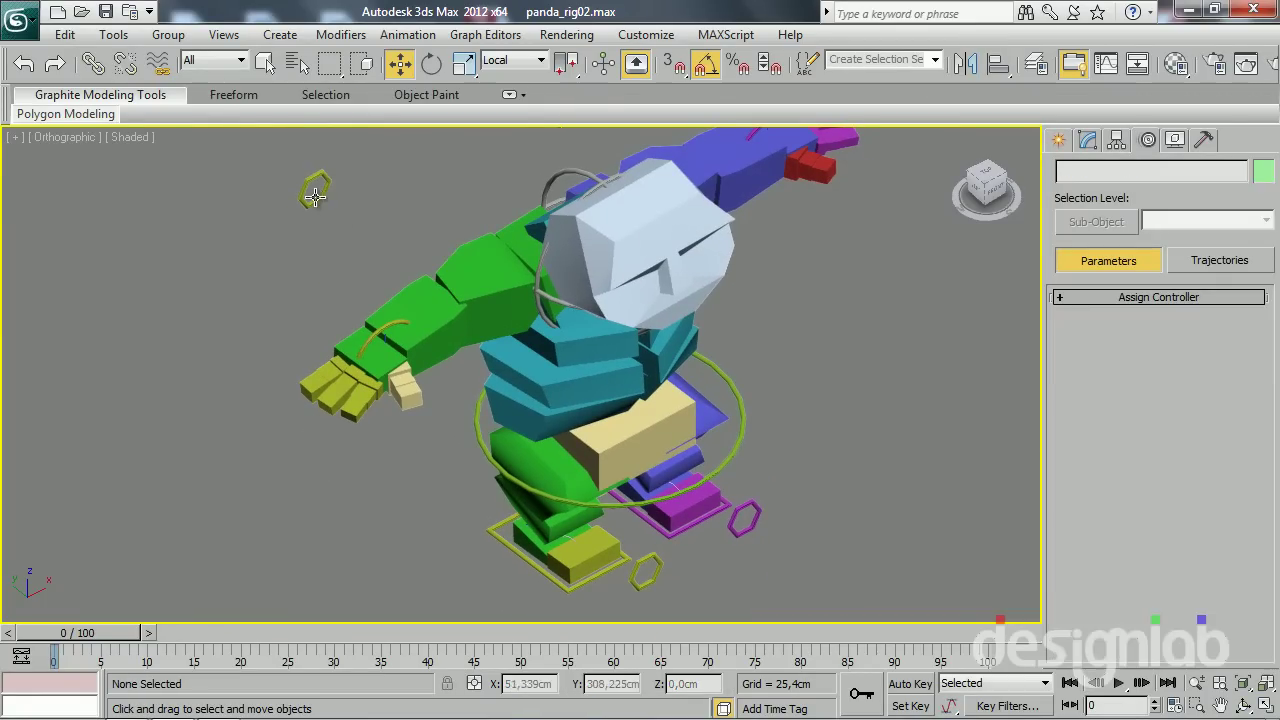
middle_click_drag(315, 200, 333, 220, "alt")
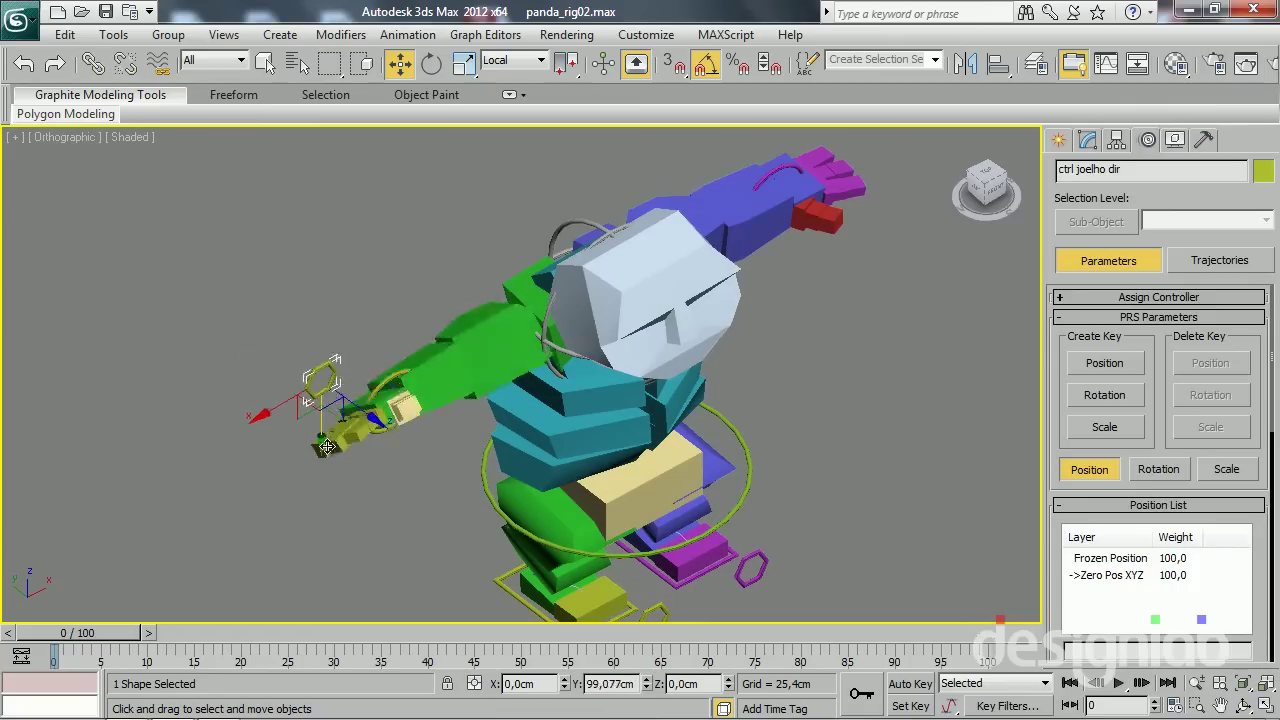
middle_click_drag(336, 328, 336, 270)
scroll(336, 264, "up", 3)
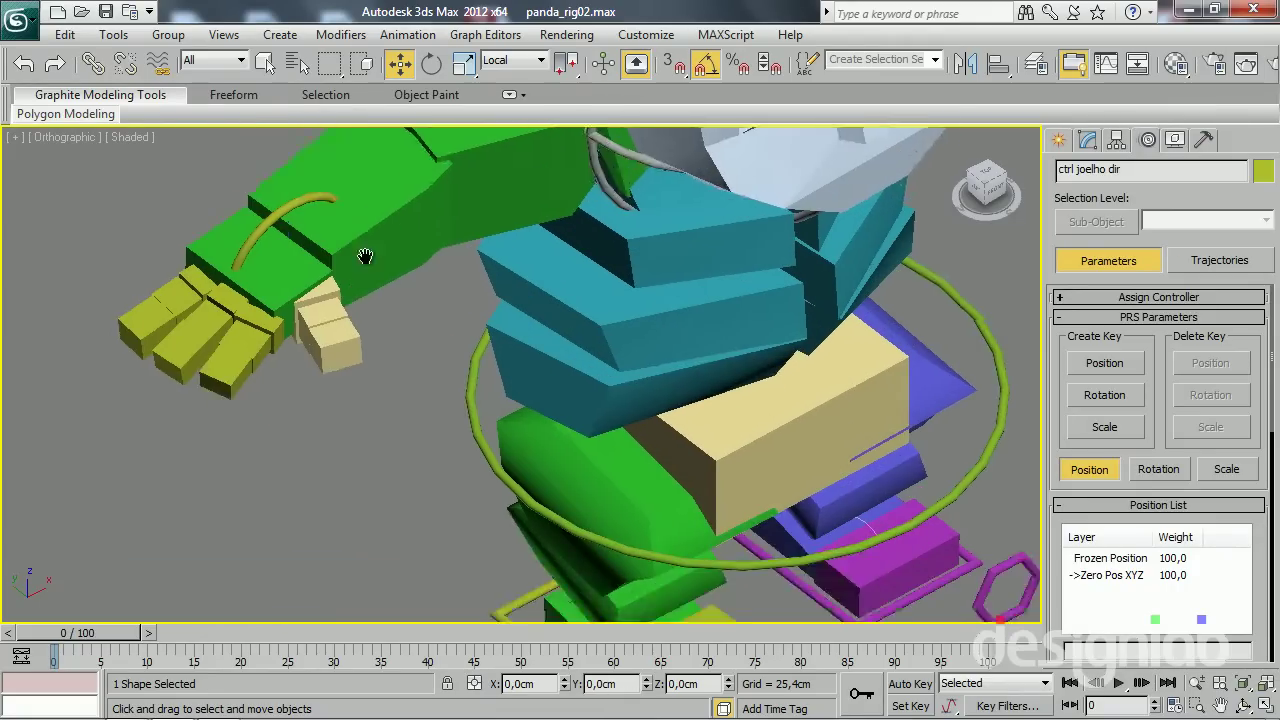
scroll(457, 266, "up", 2)
mouse_move(414, 363)
middle_mouse_down()
mouse_move(457, 383)
mouse_move(307, 388)
middle_mouse_up()
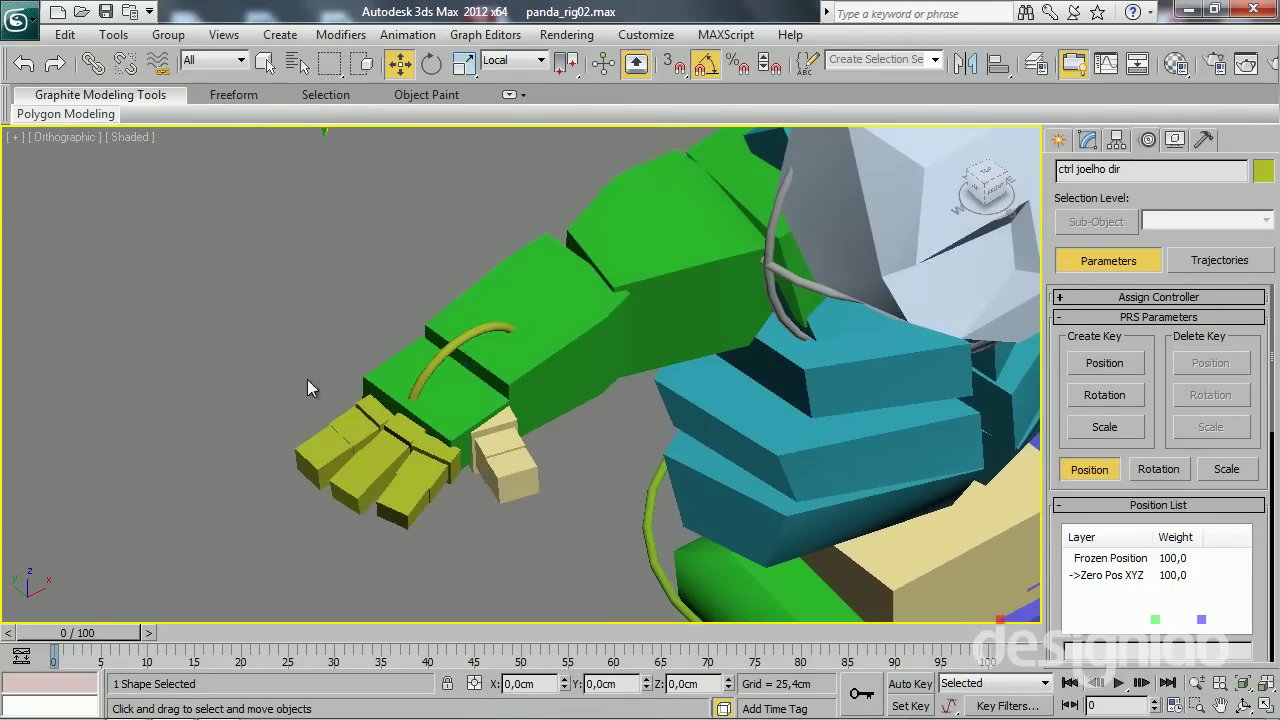
Orientation-constrain Bip001 R Hand001 to ctrl mao dir
left_click(387, 376)
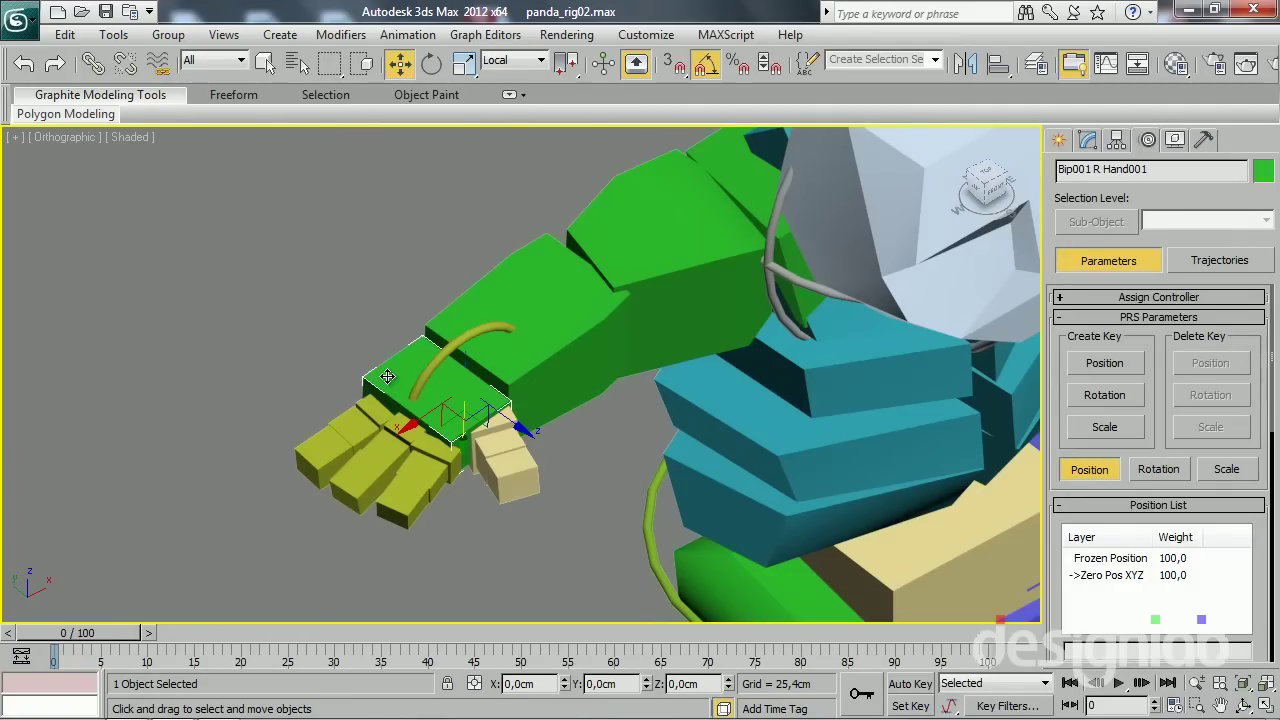
left_click(407, 34)
mouse_move(500, 141)
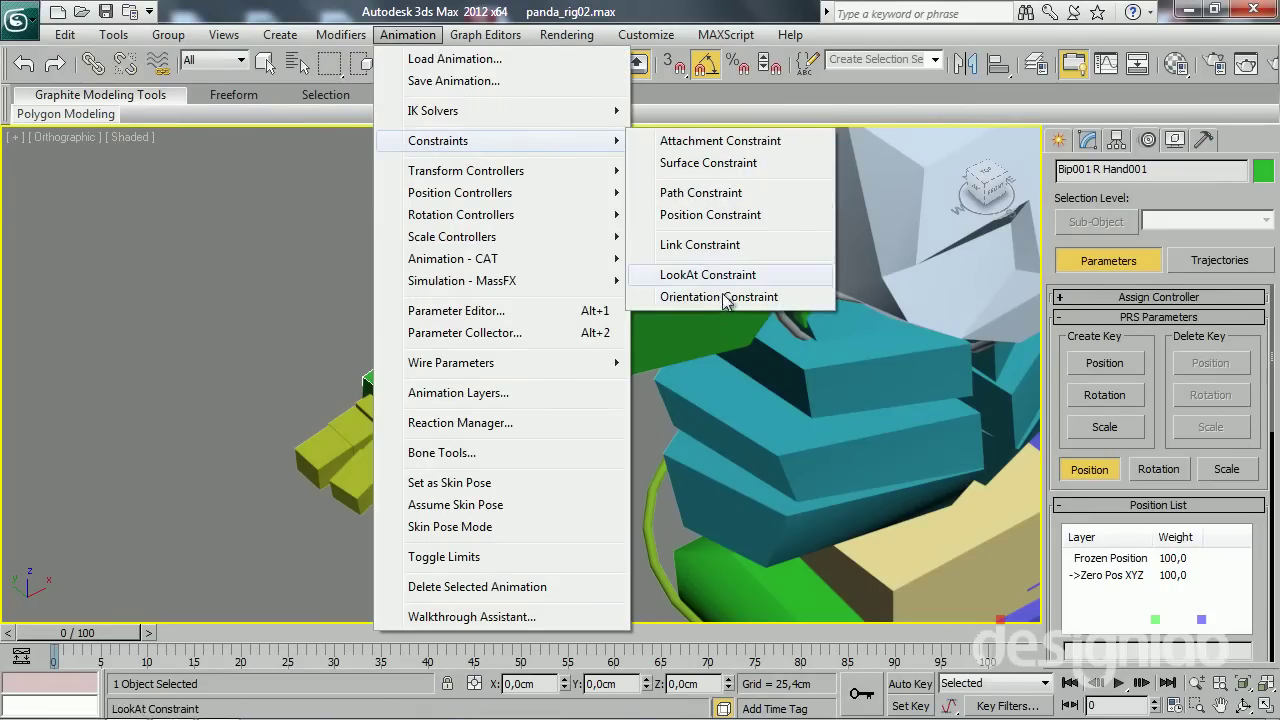
left_click(722, 297)
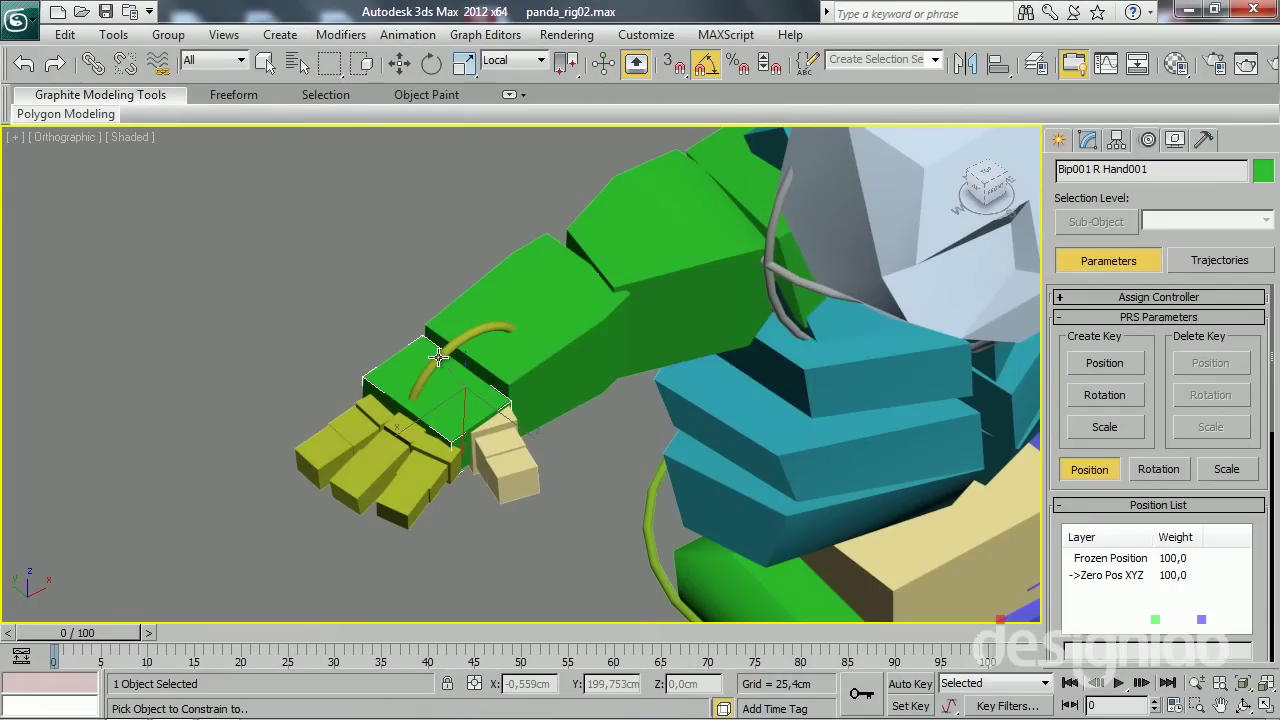
left_click(438, 357)
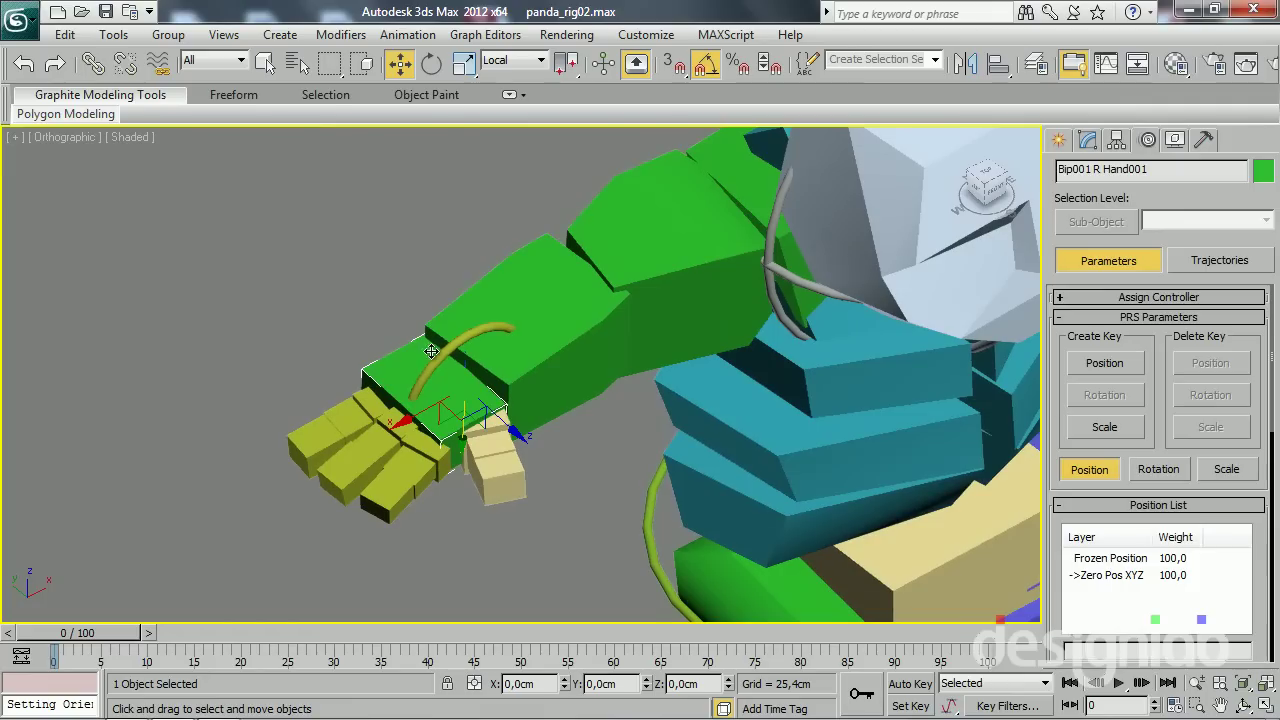
Rotate ctrl mao dir to check that the right hand follows
left_click(431, 351)
mouse_move(431, 351)
middle_mouse_down("alt")
mouse_move(333, 403)
mouse_move(398, 389)
mouse_move(506, 447)
middle_mouse_up("alt")
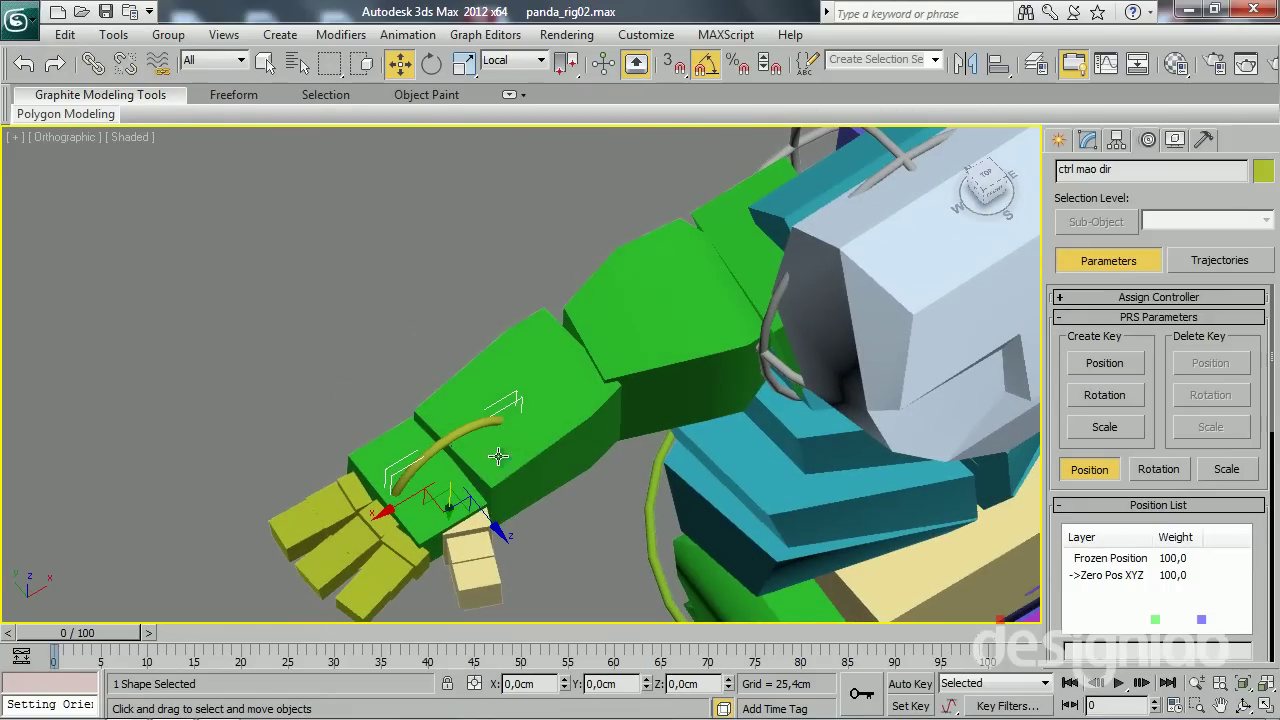
key("e")
left_click_drag(442, 517, 487, 500)
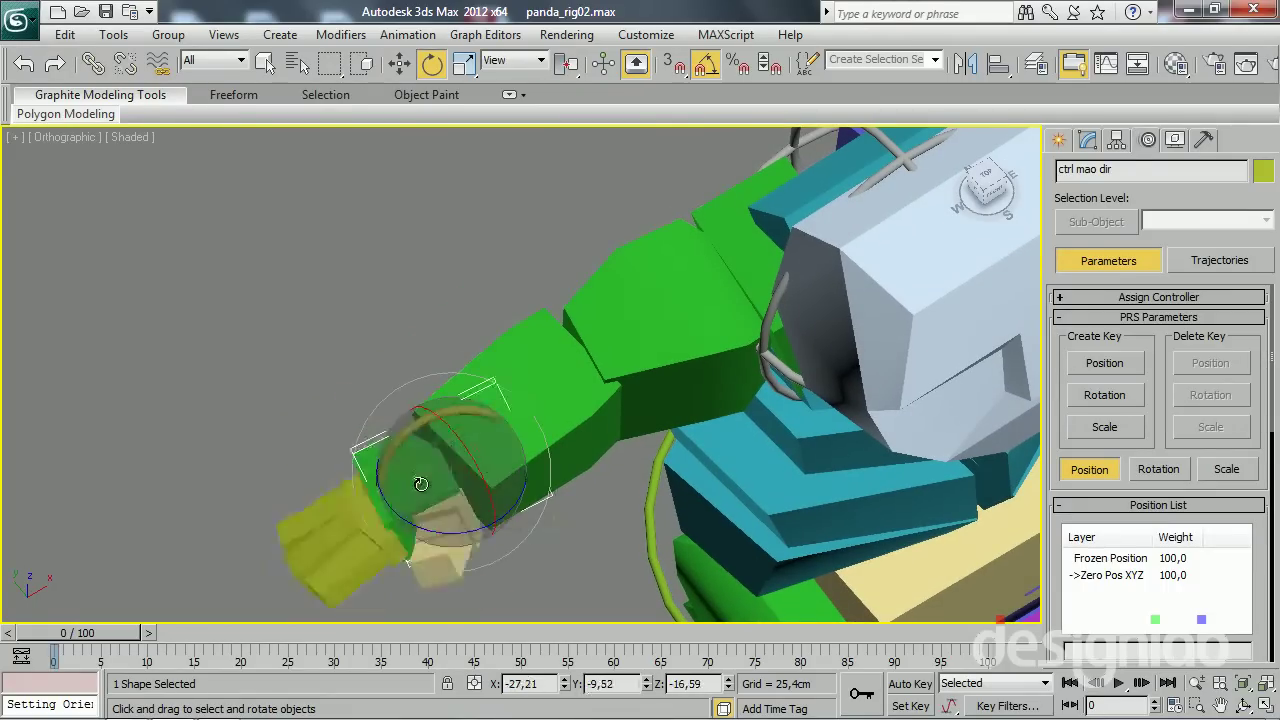
middle_click_drag(487, 500, 475, 490, "alt")
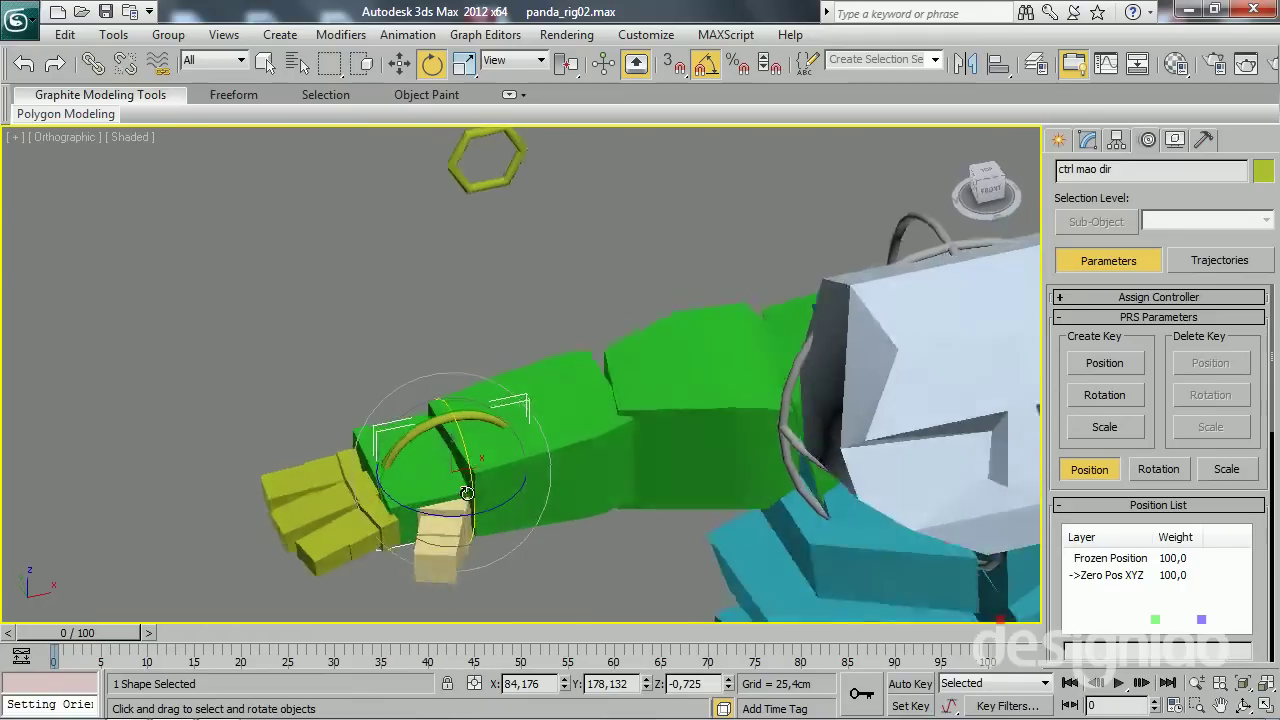
key("F3")
Link IK Chain003 to ctrl mao dir
left_click(437, 479)
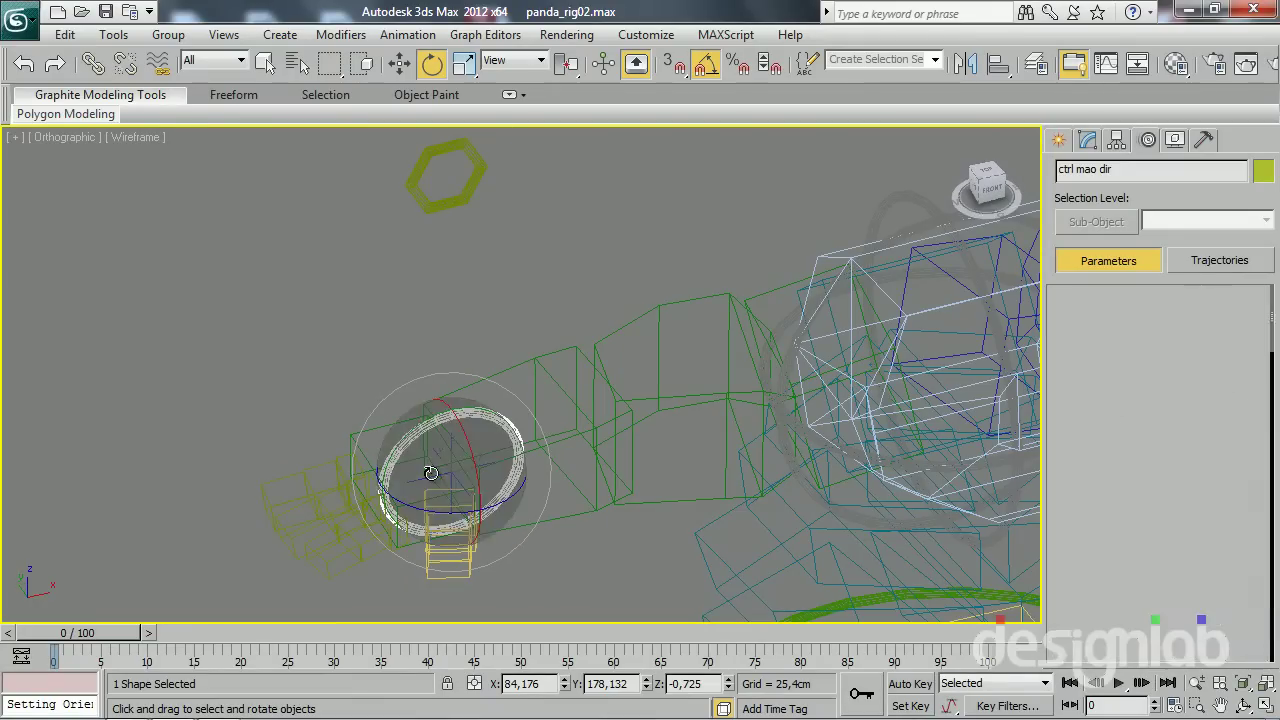
left_click(93, 63)
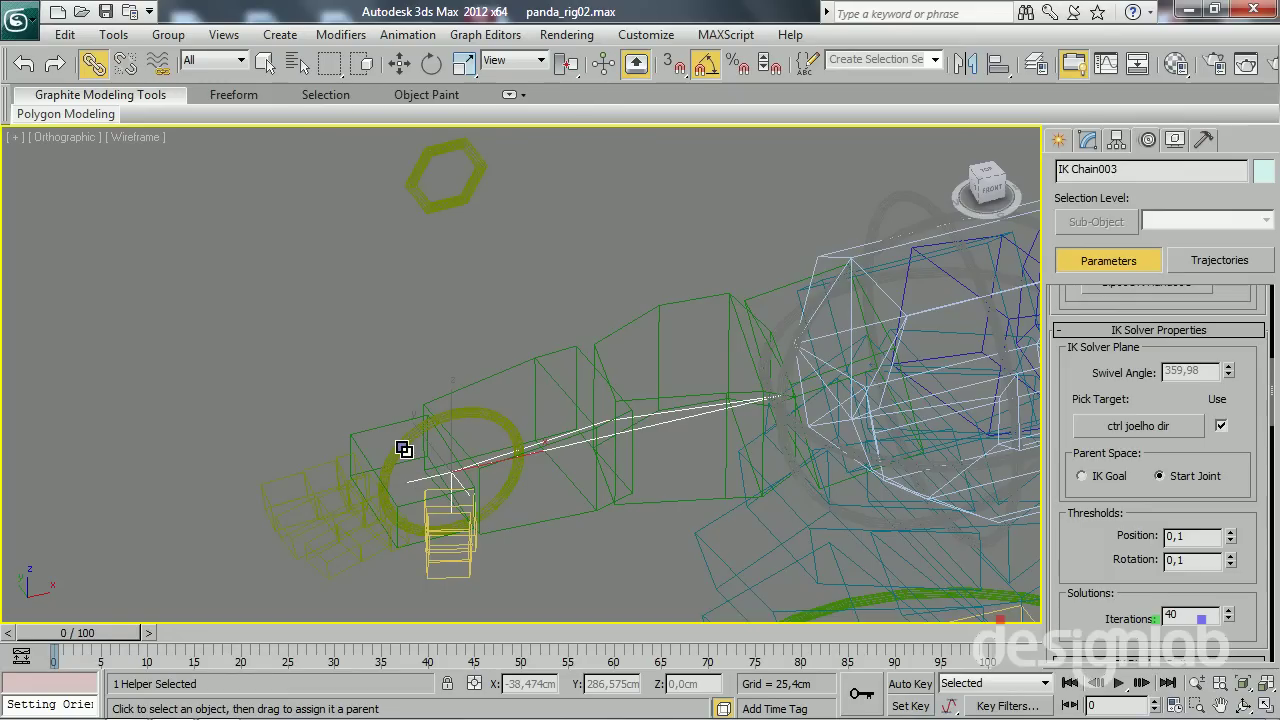
key("w")
Move and rotate ctrl mao dir to test the right arm and hand, then rotate it back
left_click(400, 452)
key("F3")
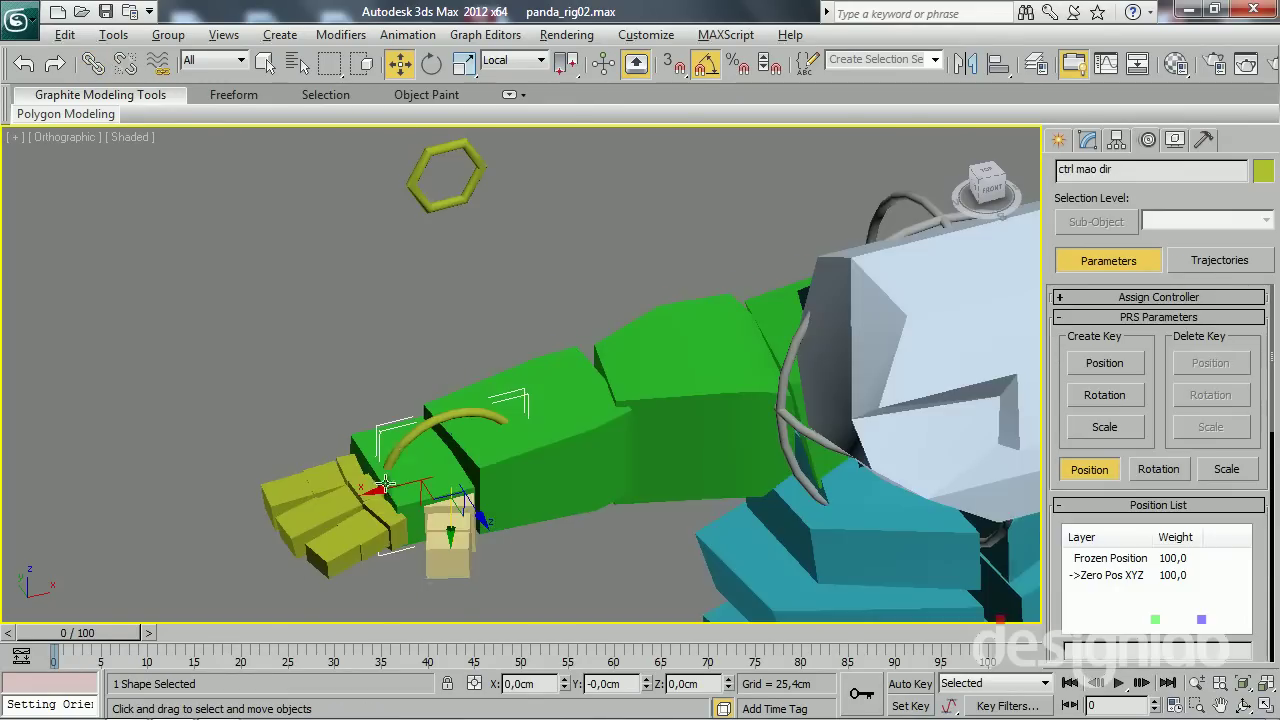
middle_click_drag(385, 487, 392, 541, "alt")
mouse_move(449, 511)
left_mouse_down()
mouse_move(498, 330)
mouse_move(566, 525)
left_mouse_up()
middle_click_drag(566, 525, 585, 518, "alt")
key("e")
left_click_drag(585, 518, 560, 560)
mouse_move(560, 560)
middle_mouse_down("alt")
mouse_move(463, 663)
mouse_move(486, 663)
middle_mouse_up("alt")
left_click_drag(560, 540, 523, 537)
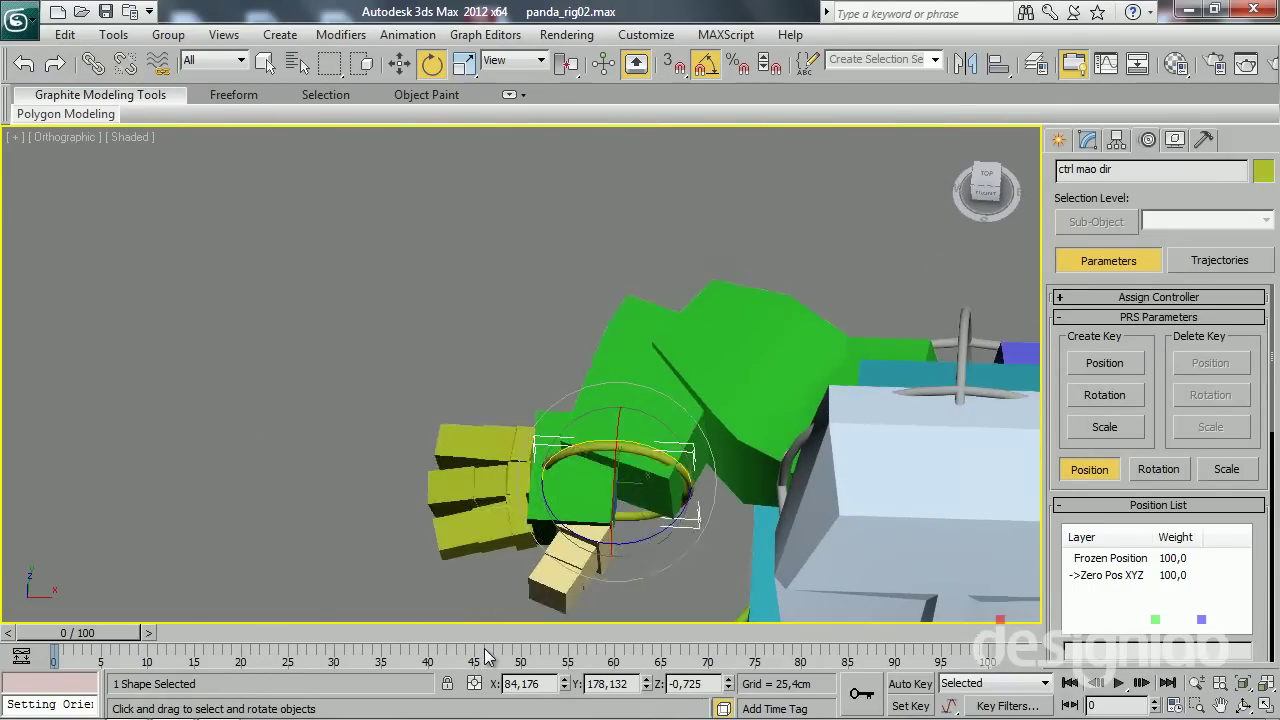
mouse_move(523, 537)
middle_mouse_down("alt")
mouse_move(390, 418)
mouse_move(547, 453)
middle_mouse_up("alt")
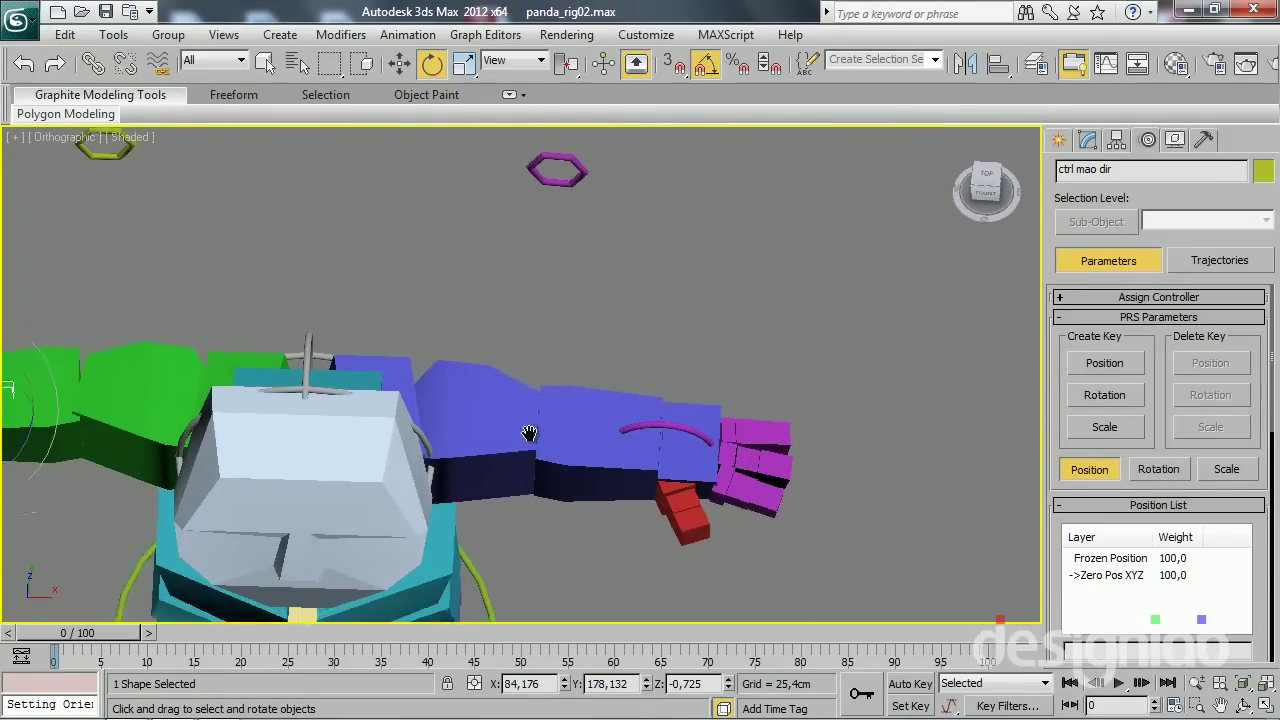
Link IK Chain004 to the ctrl mao esq ring
scroll(547, 453, "up", 3)
key("F3")
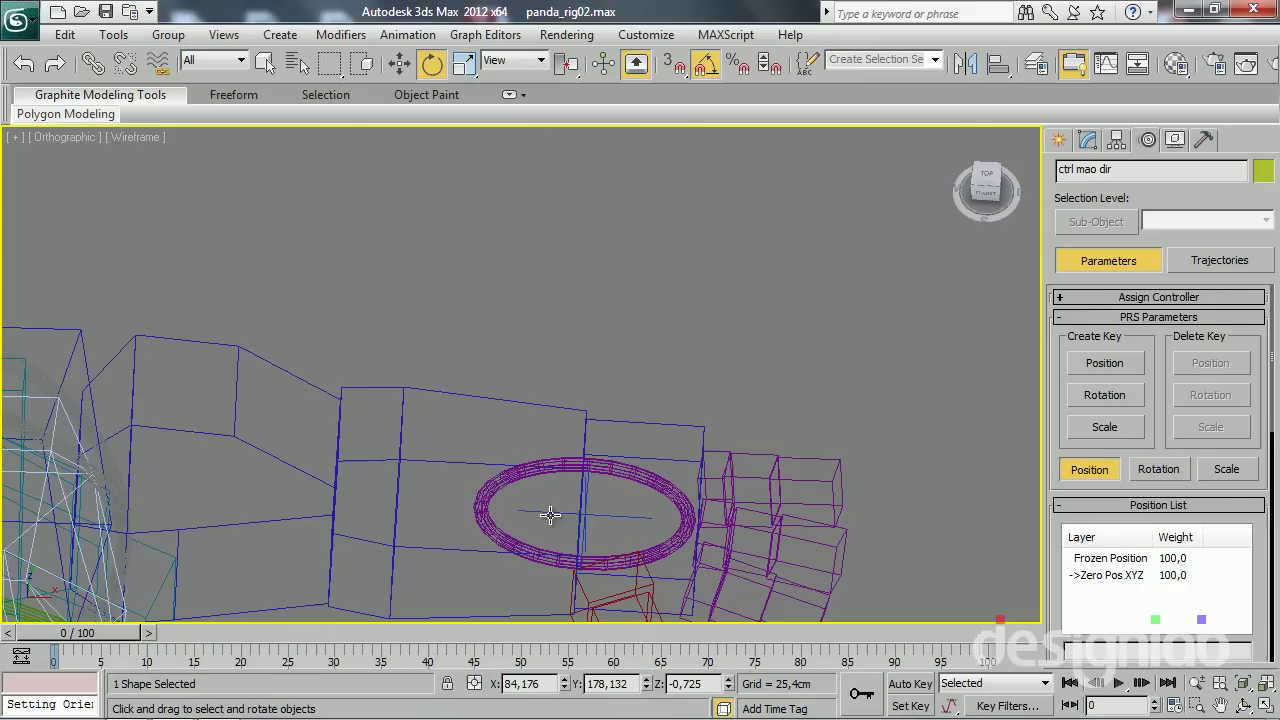
left_click(573, 510)
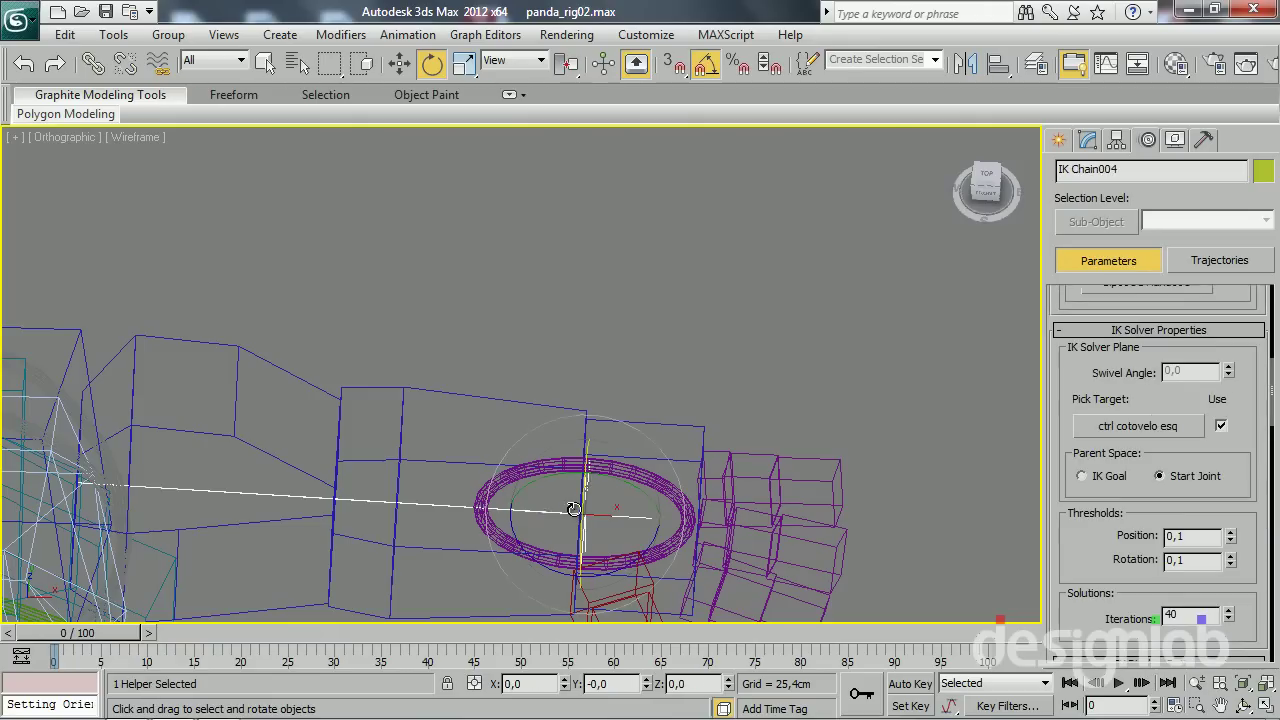
left_click(95, 64)
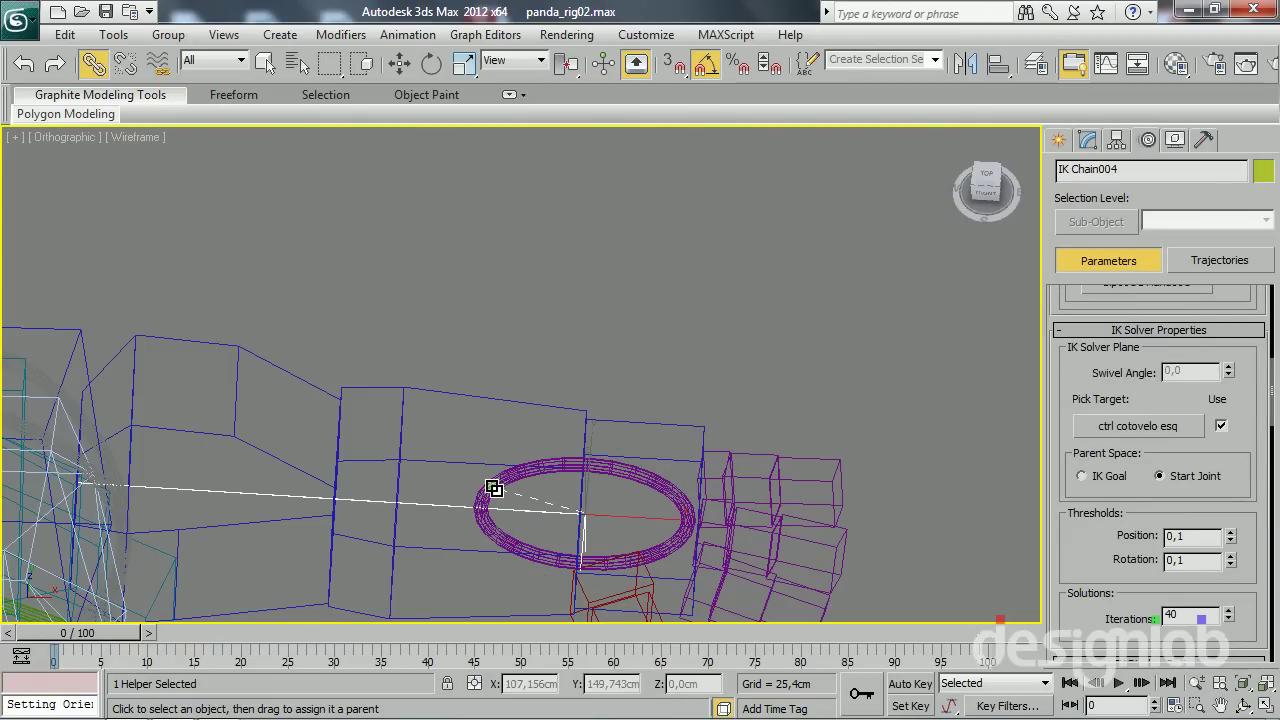
left_click_drag(492, 488, 576, 470)
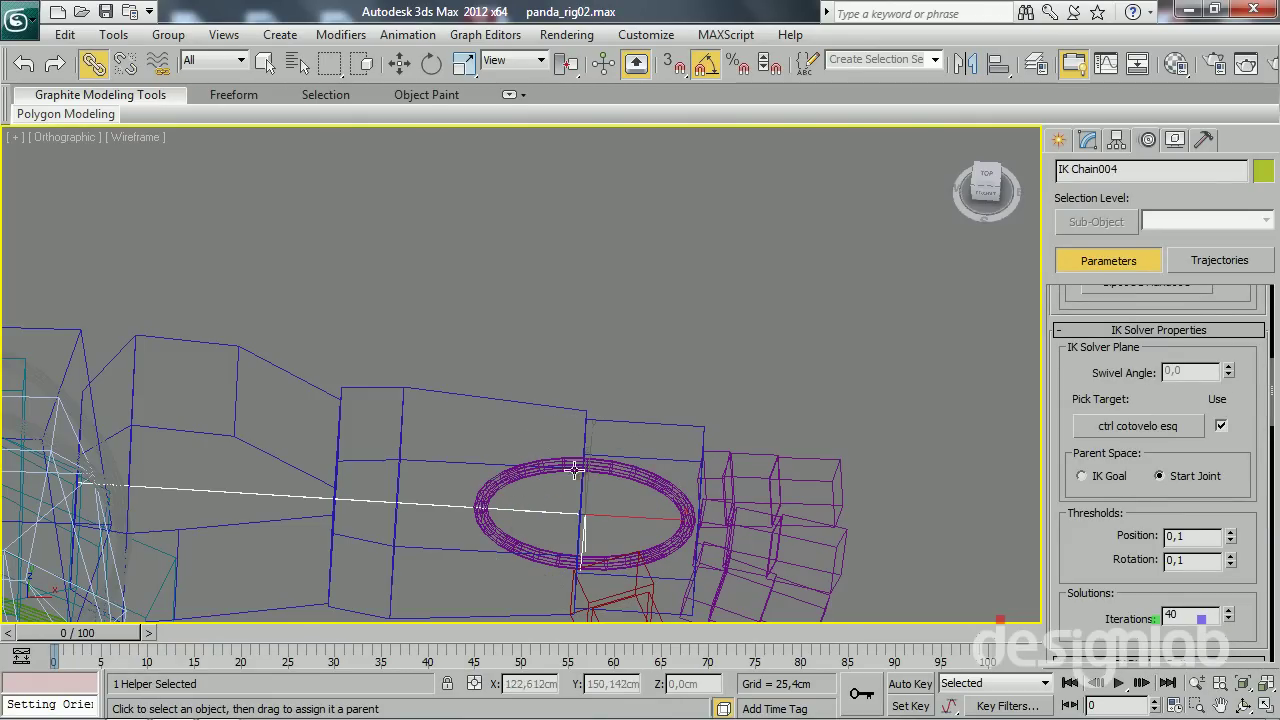
Orientation-constrain Bip001 L Hand001 to ctrl mao esq
left_click(633, 424)
left_click(407, 34)
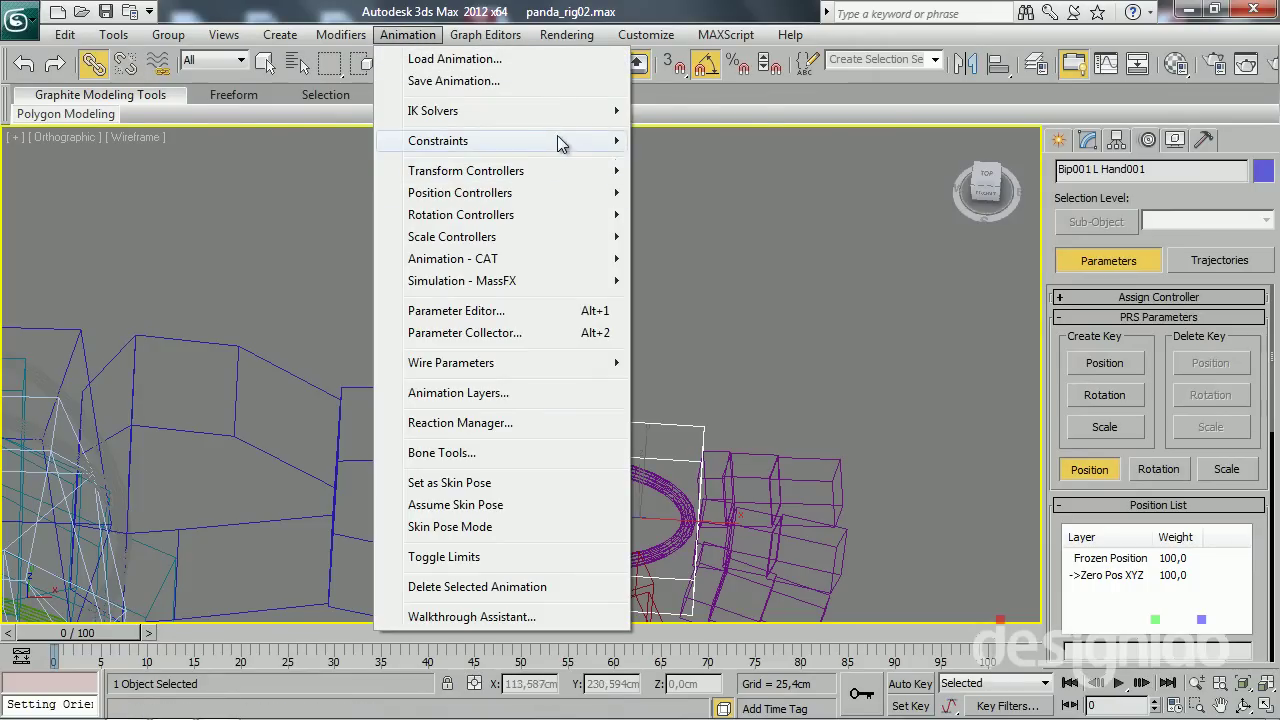
mouse_move(438, 141)
left_click(680, 297)
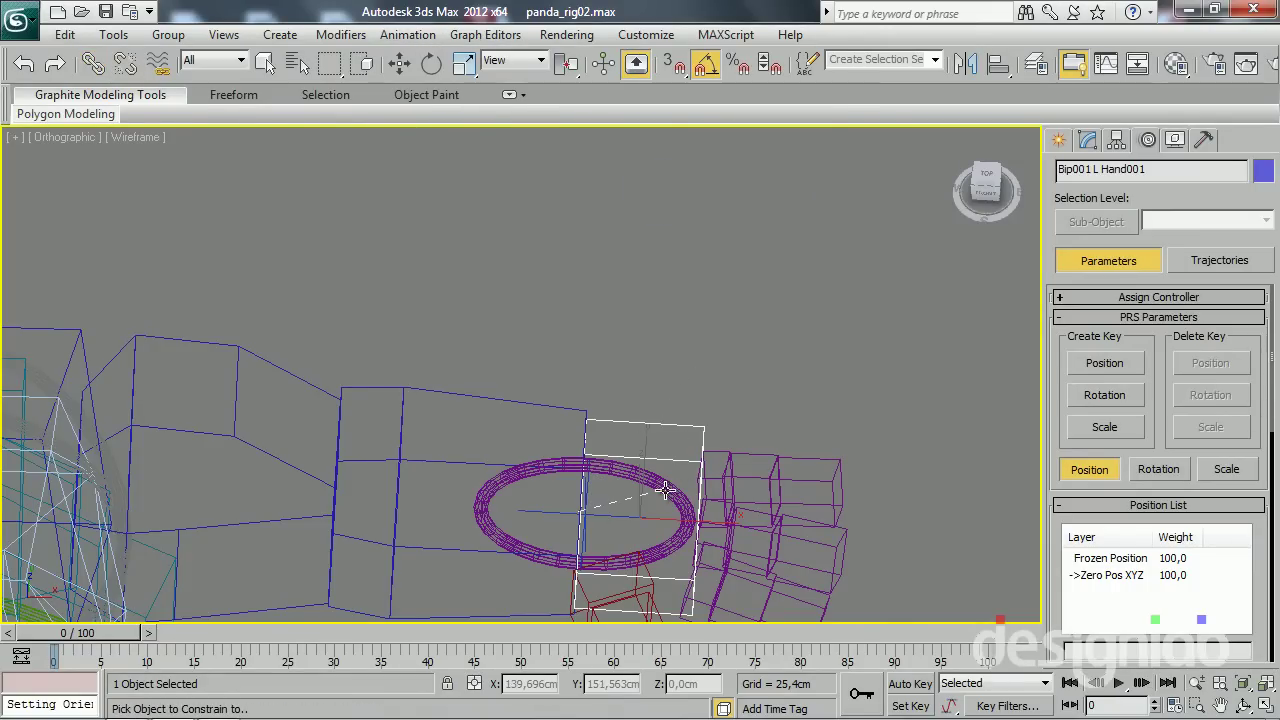
left_click(666, 490)
left_click(659, 489)
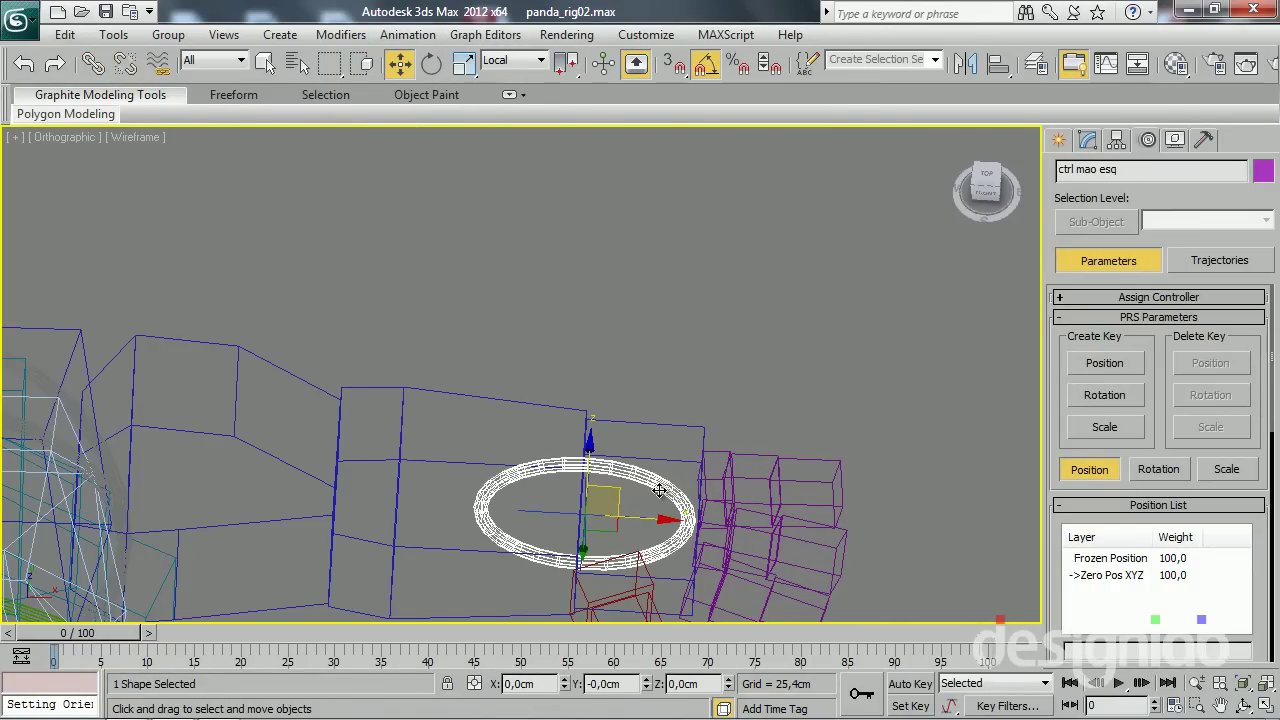
key("F3")
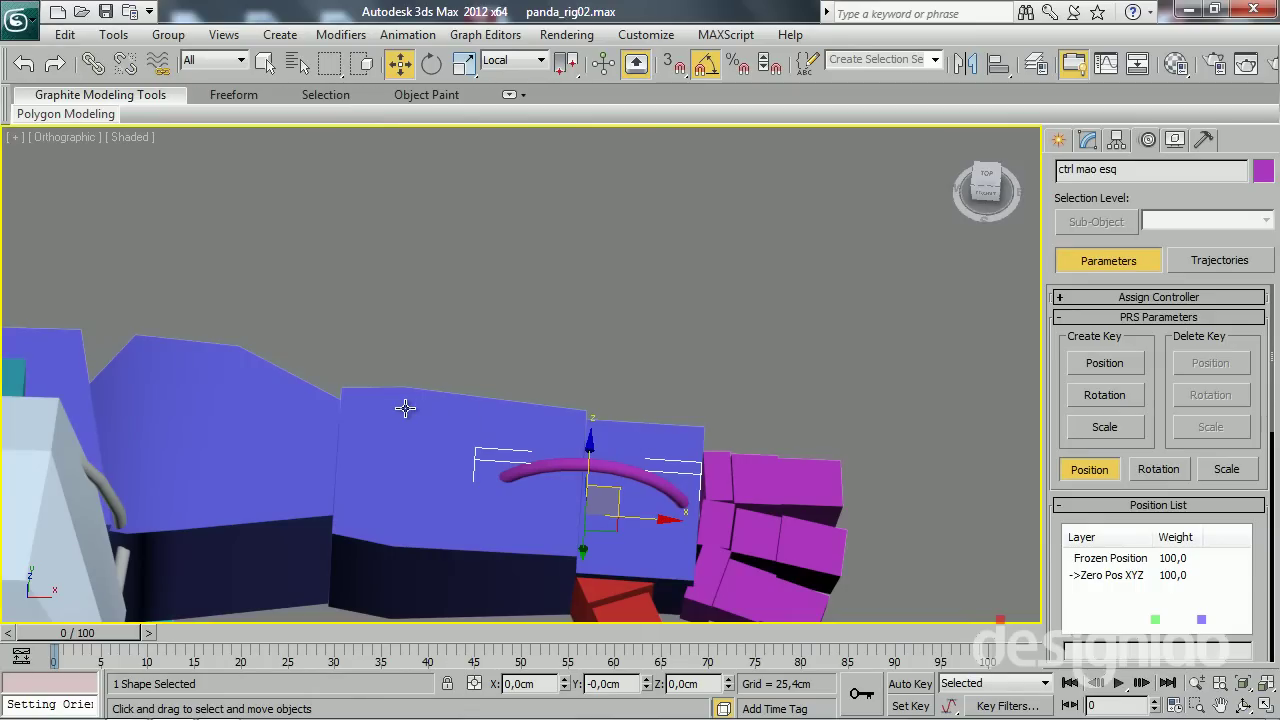
Rotate the left hand control to test it, then reset its transform
key("e")
mouse_move(600, 526)
left_mouse_down()
mouse_move(617, 505)
mouse_move(600, 486)
left_mouse_up()
mouse_move(600, 486)
middle_mouse_down("alt")
mouse_move(614, 351)
mouse_move(553, 470)
mouse_move(520, 440)
mouse_move(654, 297)
mouse_move(563, 372)
middle_mouse_up("alt")
key("w")
right_click(520, 440)
left_click(488, 405)
Link the right leg's IK Chain001 to the calf bone Bip001 R Calf001
scroll(654, 297, "down", 5)
scroll(563, 372, "up", 8)
scroll(563, 372, "up", 3)
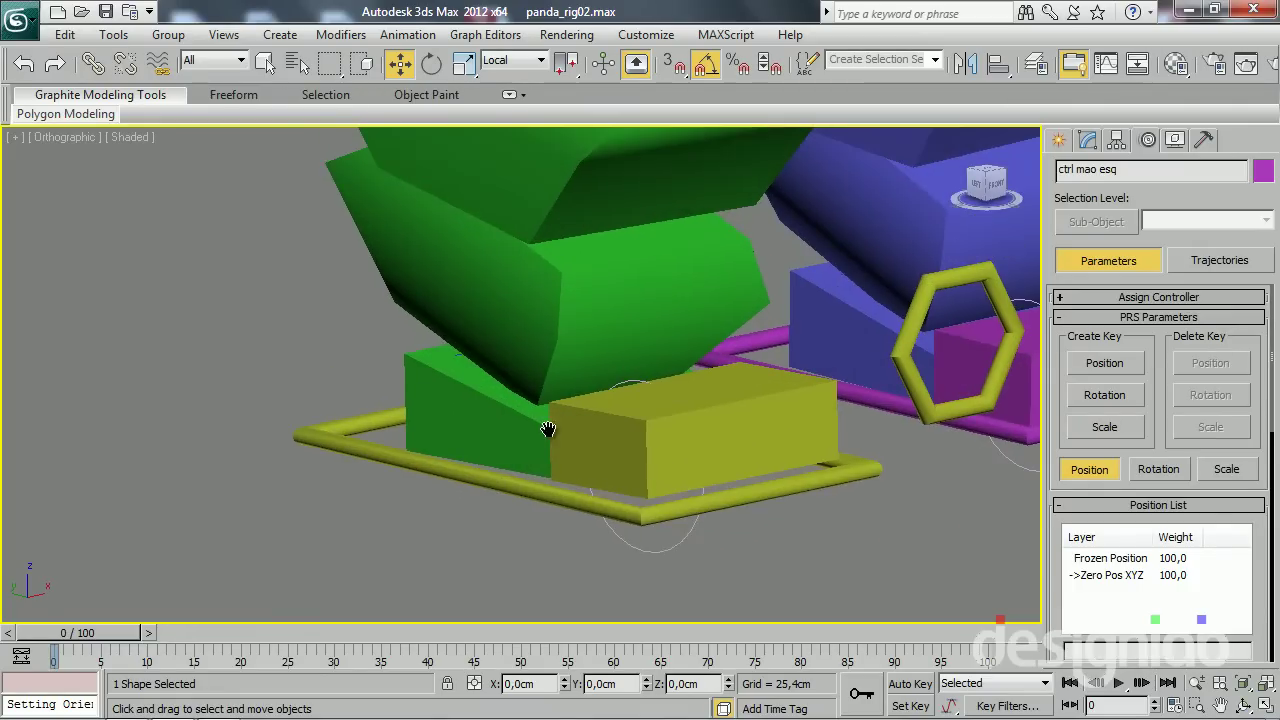
left_click(447, 375)
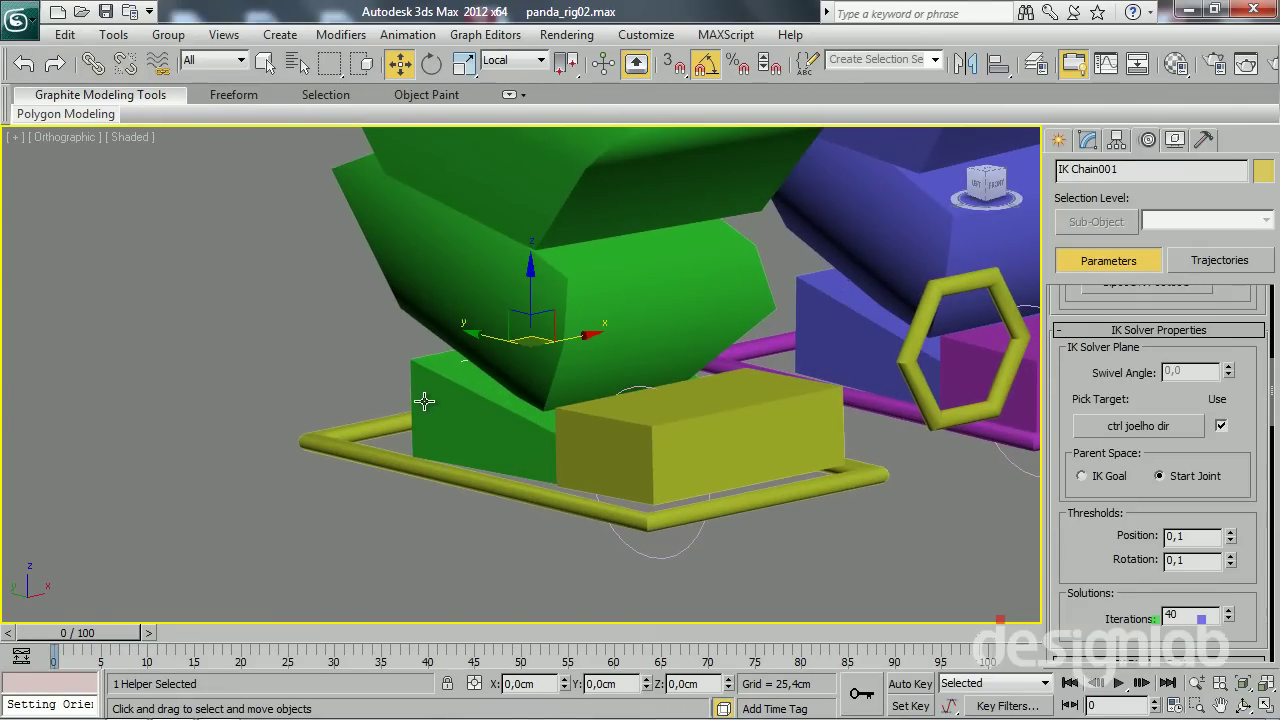
mouse_move(389, 432)
middle_mouse_down("alt")
mouse_move(377, 477)
mouse_move(408, 471)
mouse_move(378, 484)
mouse_move(410, 376)
middle_mouse_up("alt")
key("F3")
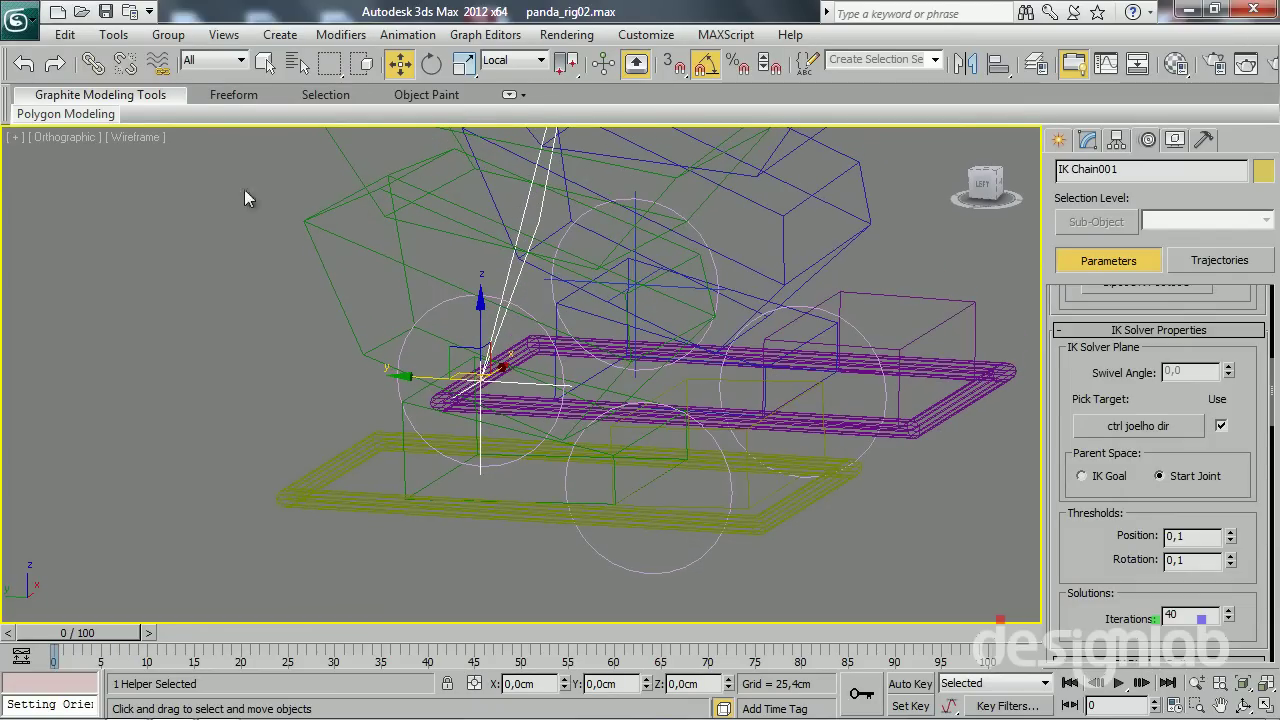
left_click(91, 64)
left_click_drag(461, 384, 395, 404)
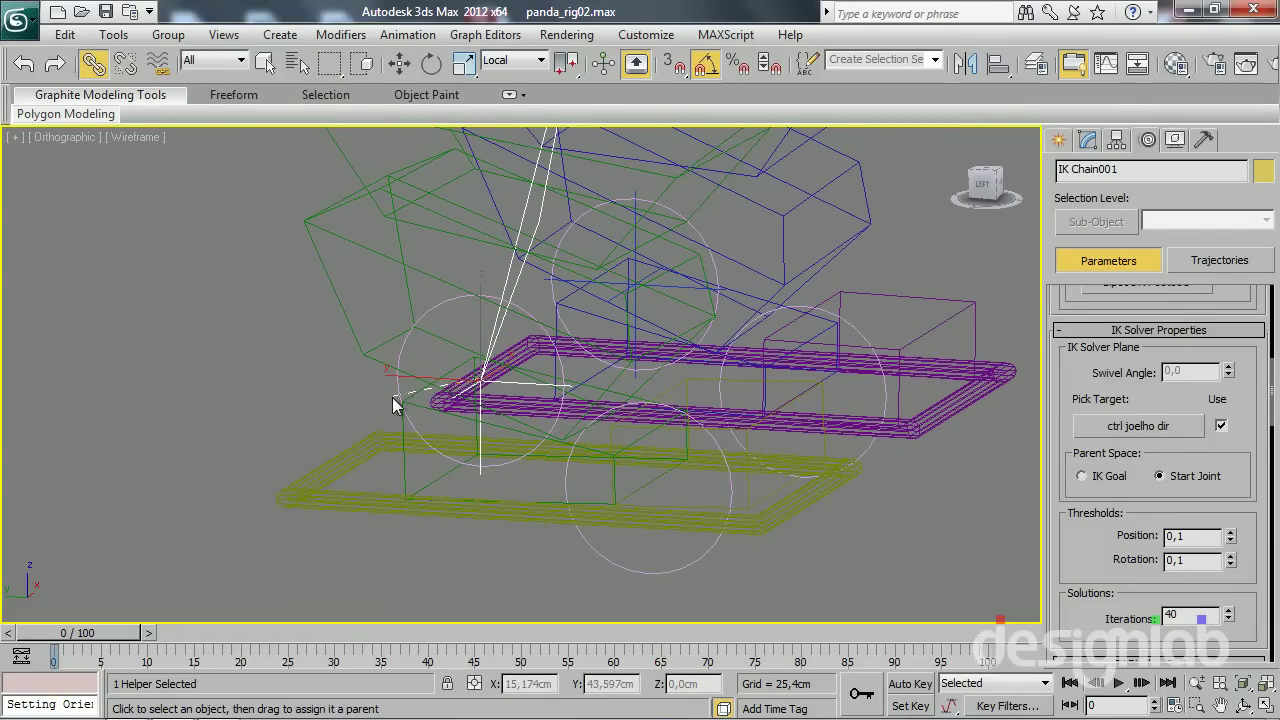
left_click_drag(647, 336, 595, 280)
Select the second IK chain and inspect the leg rig
left_click(632, 288)
middle_click_drag(636, 319, 636, 357)
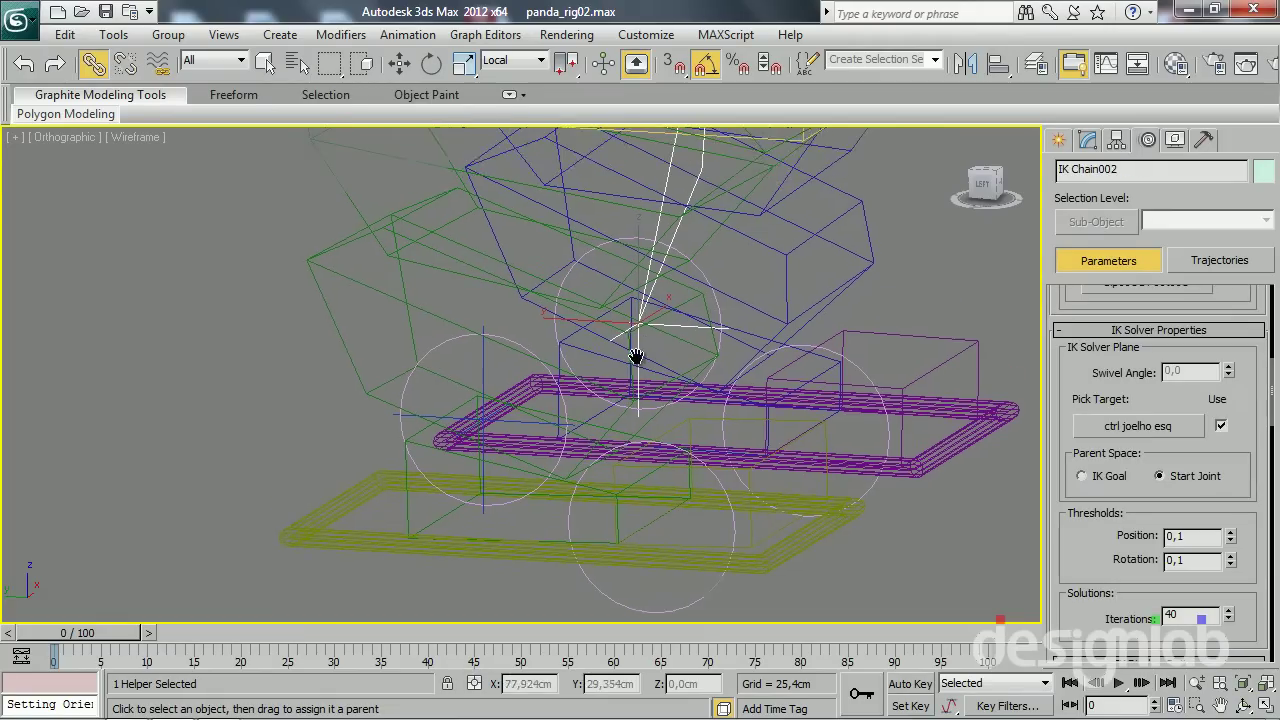
middle_click_drag(565, 321, 557, 341, "alt")
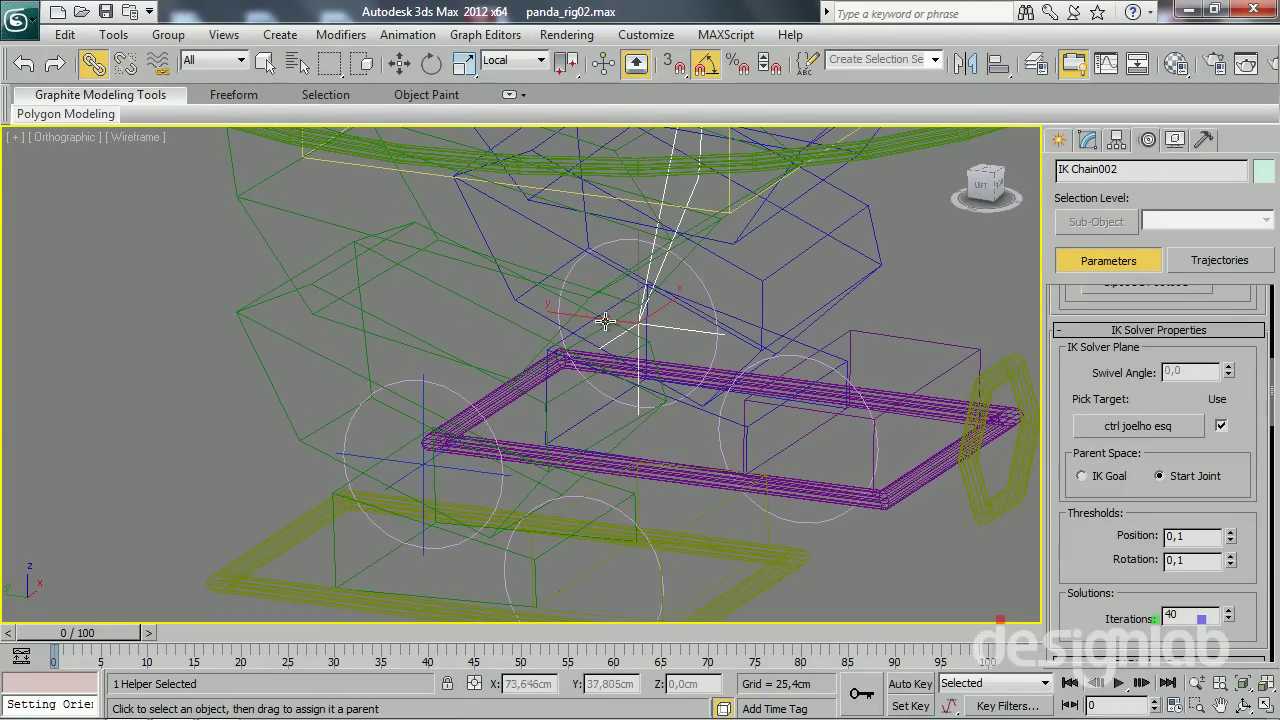
middle_click_drag(673, 347, 677, 342, "alt")
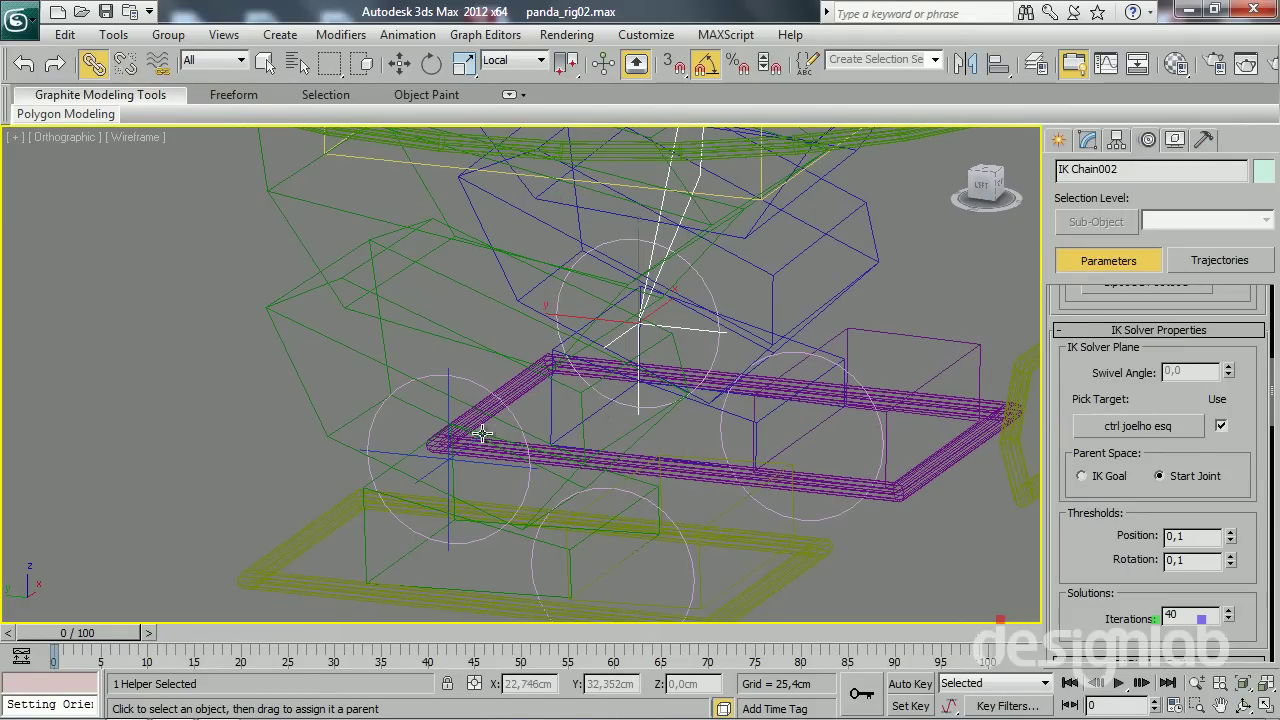
scroll(480, 417, "down", 1)
scroll(480, 417, "down", 1)
Orientation-constrain the right foot bone Bip001 R Foot001 to its foot control
left_click(424, 492)
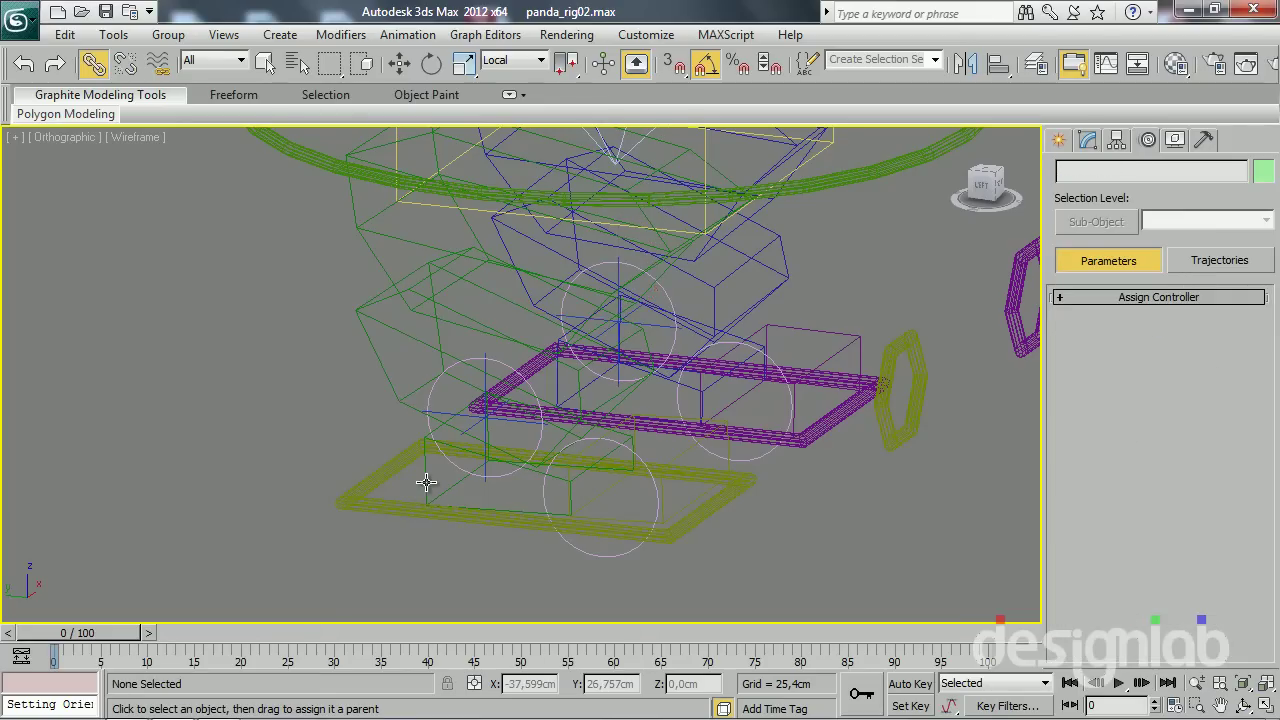
key("w")
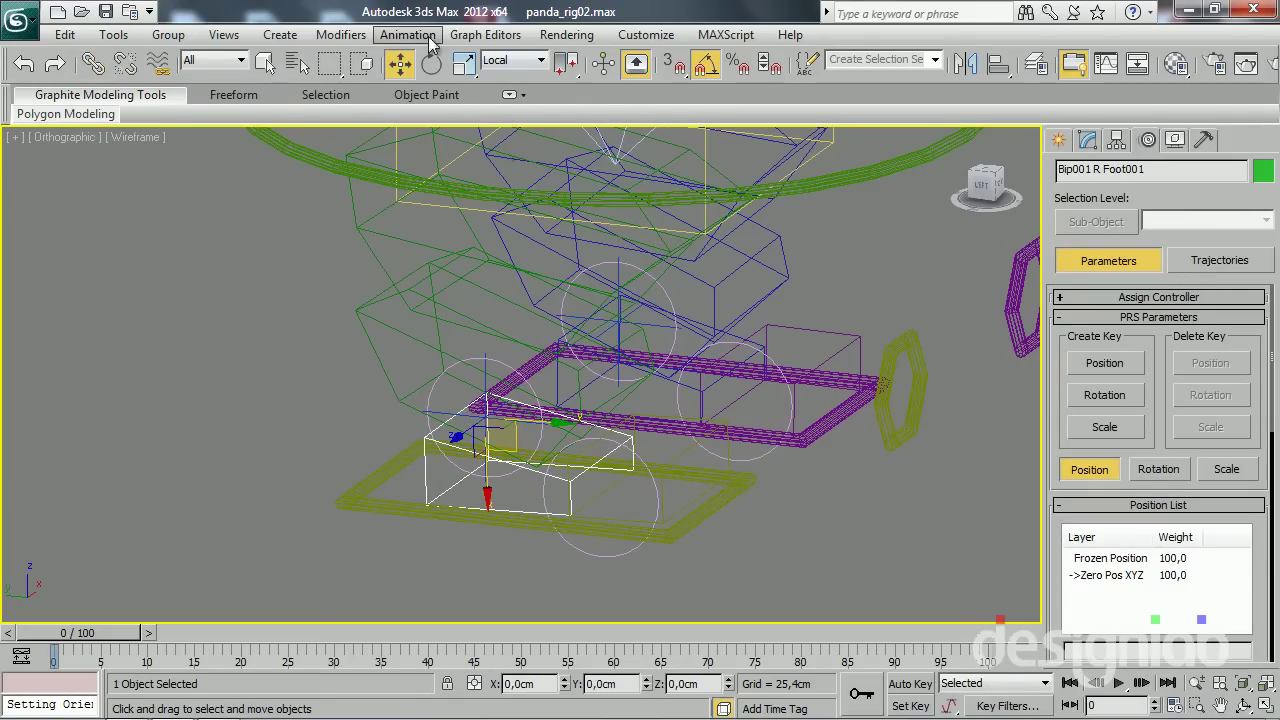
left_click(408, 35)
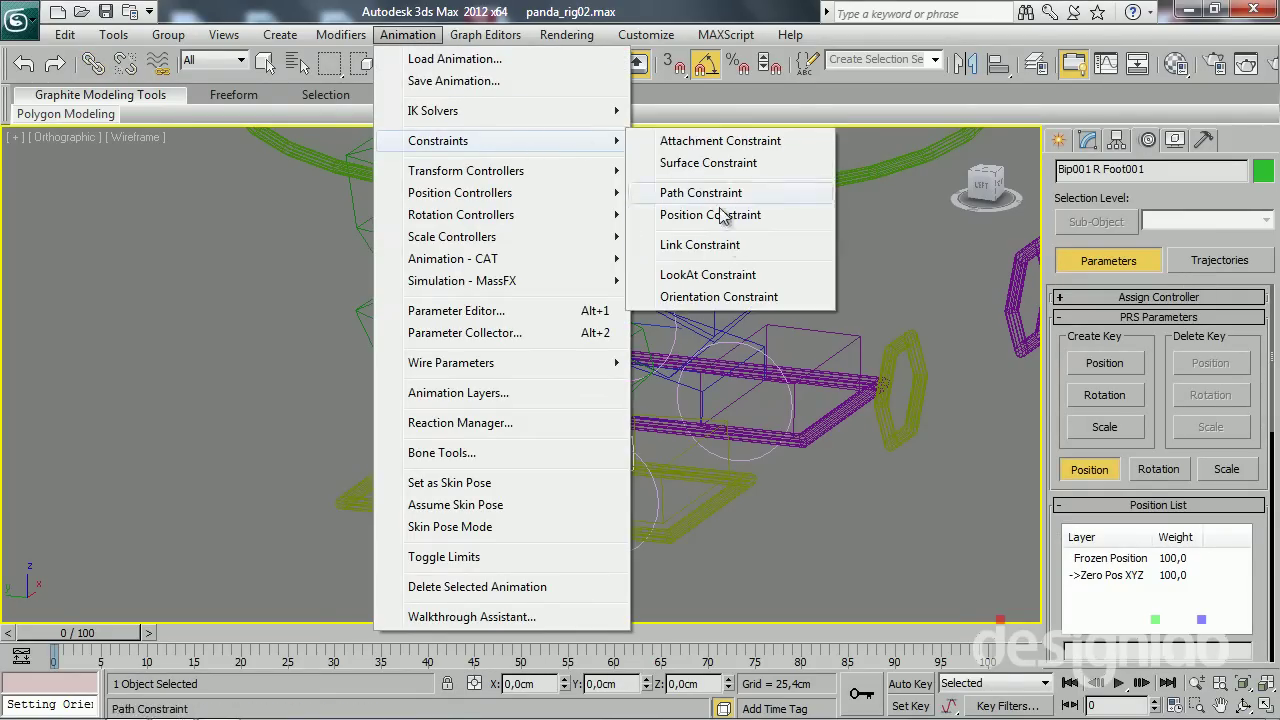
left_click(726, 297)
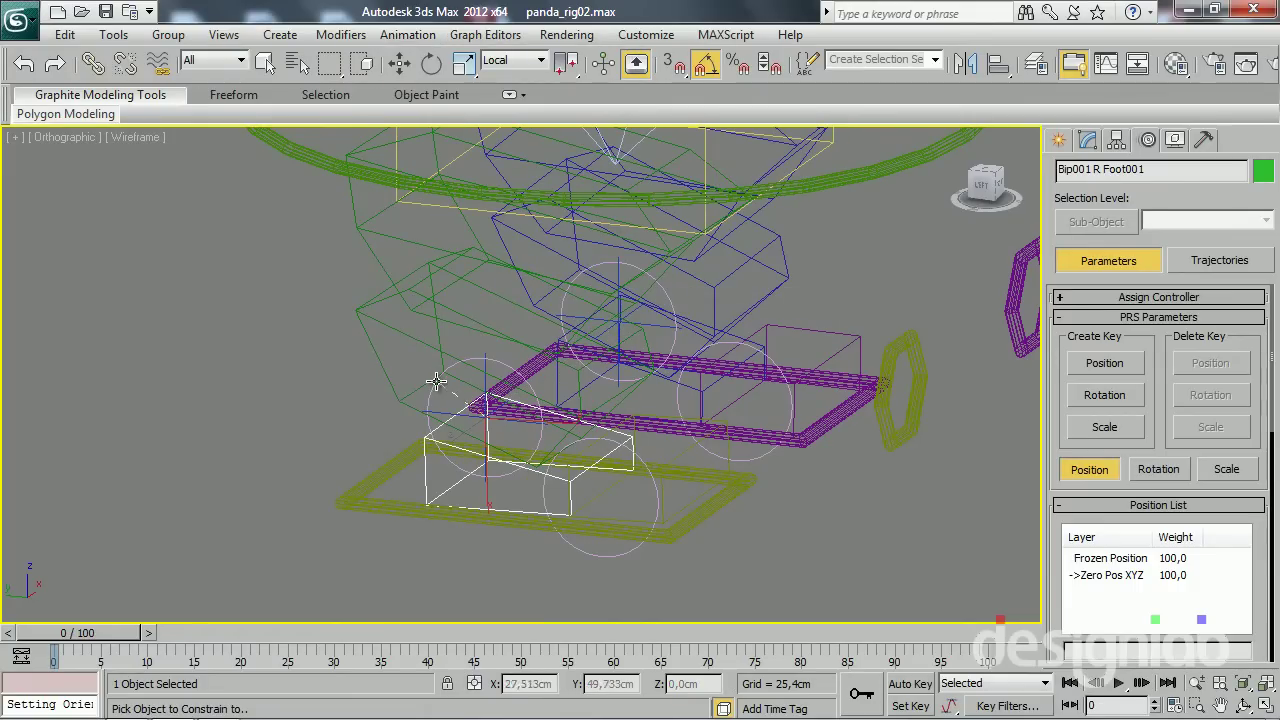
left_click(432, 382)
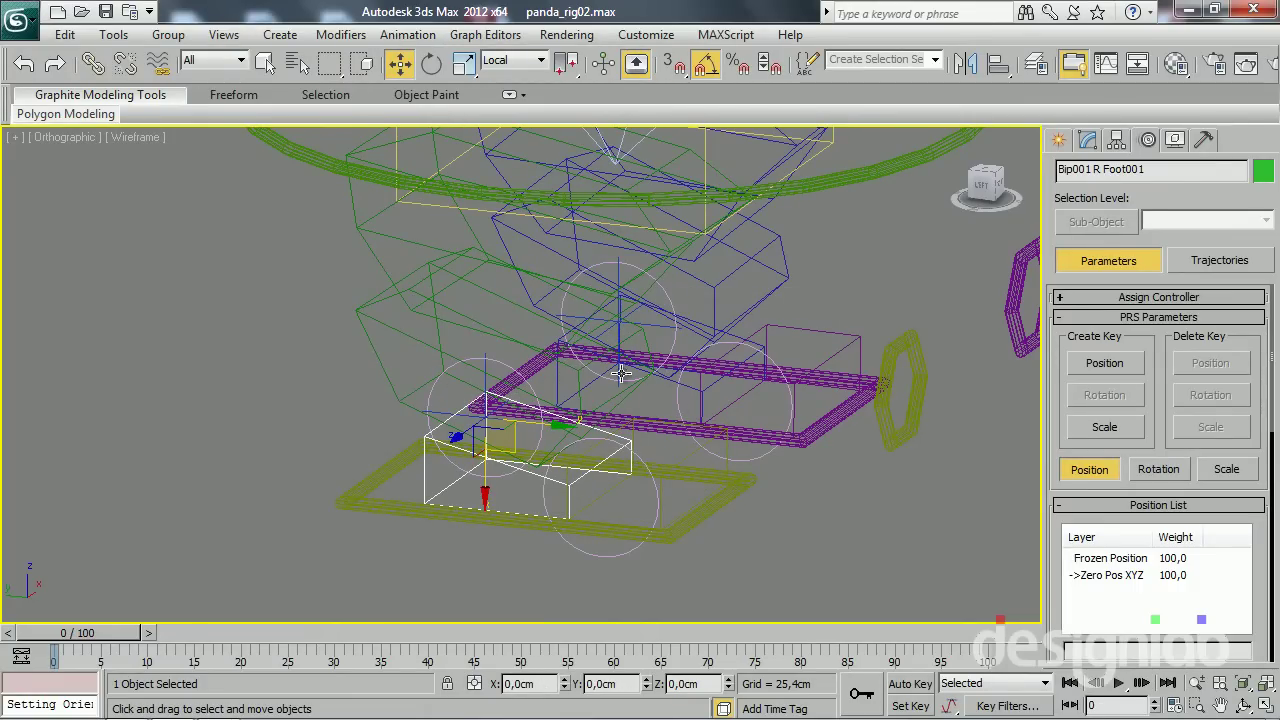
Orientation-constrain the left foot bone Bip001 L Foot001 to its foot control
left_click(555, 389)
left_click(556, 380)
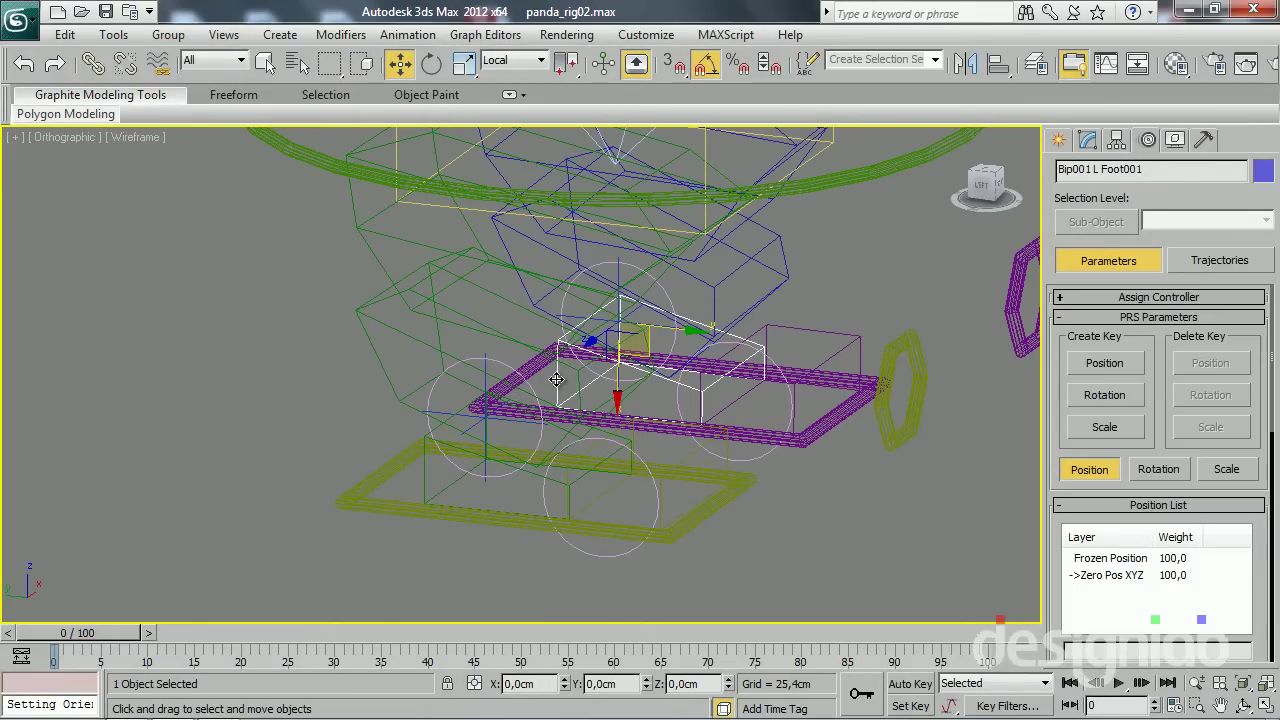
left_click(408, 34)
mouse_move(437, 141)
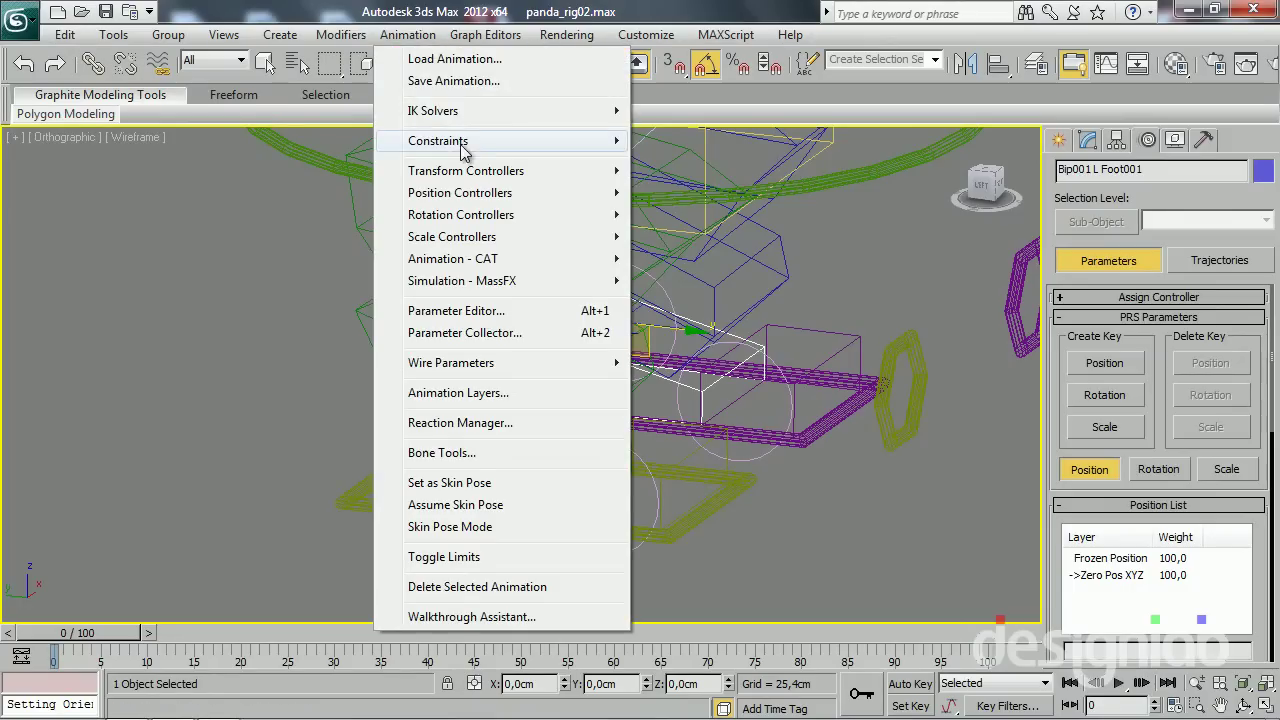
left_click(718, 297)
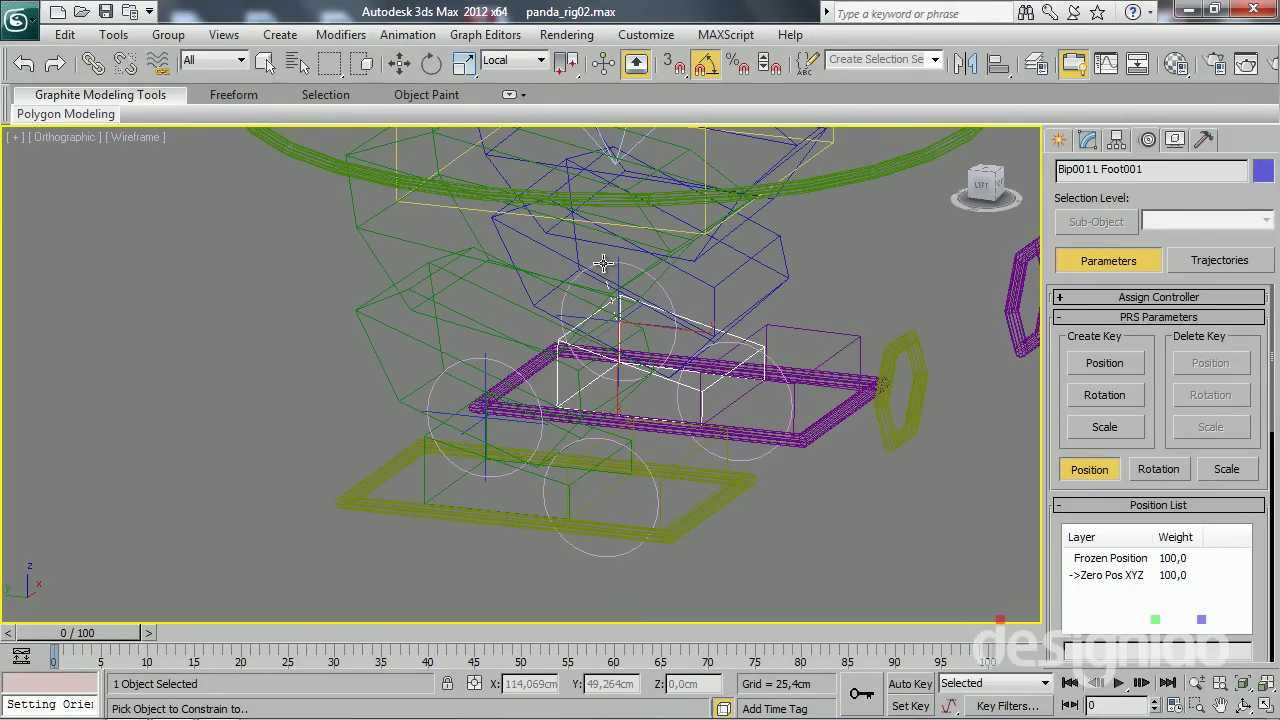
left_click(603, 263)
Reframe the view on the foot controls and select the right calf bone
middle_click_drag(603, 263, 562, 363, "alt")
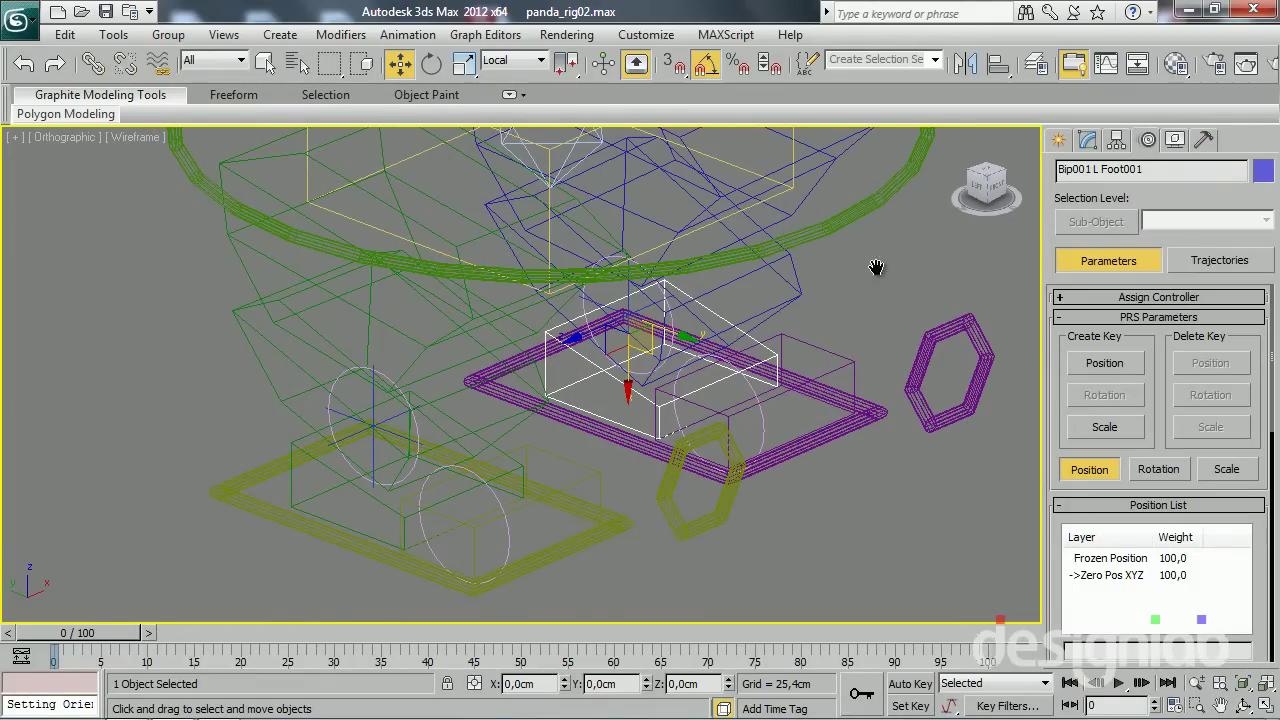
middle_click_drag(876, 267, 489, 363, "alt")
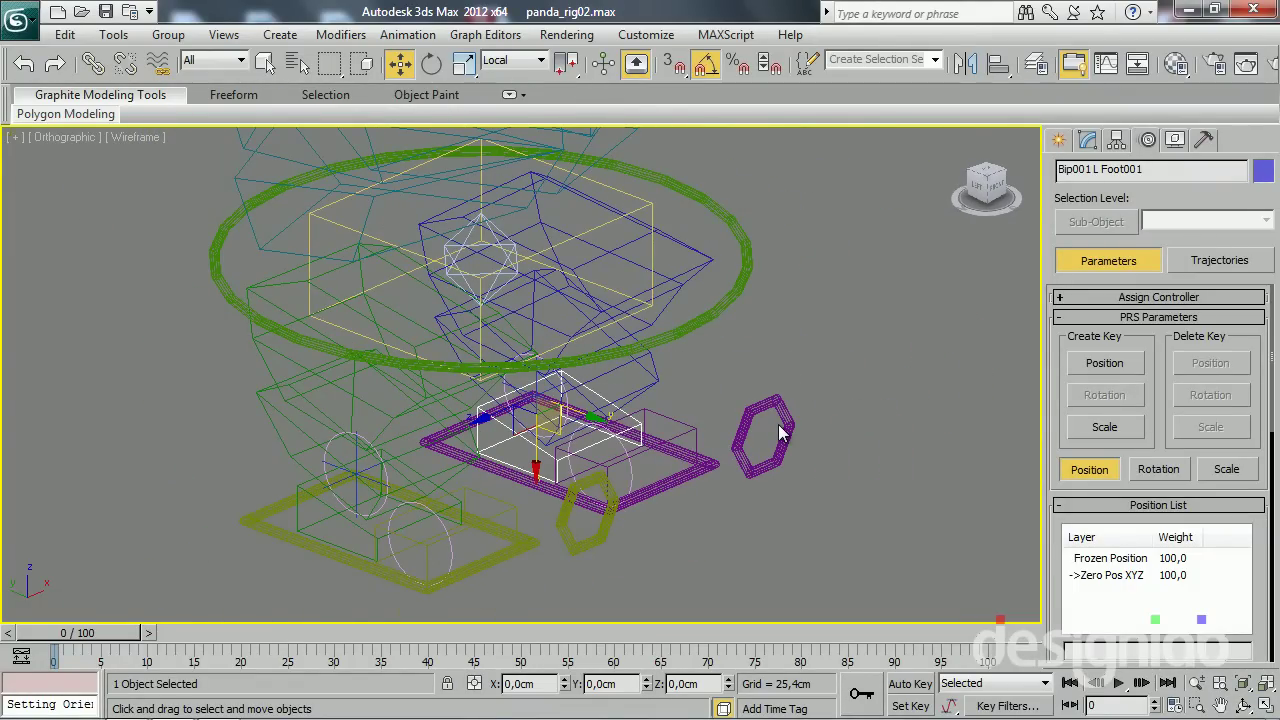
middle_click_drag(494, 415, 524, 362)
scroll(557, 351, "up", 3)
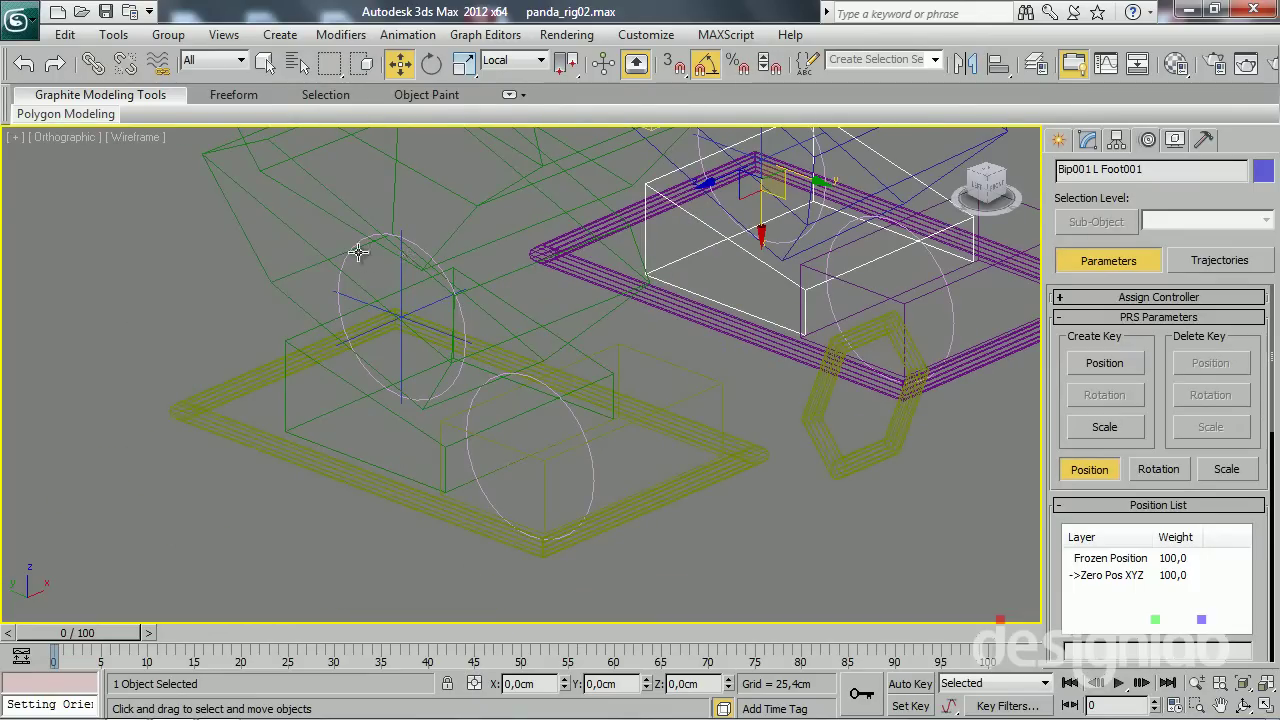
left_click(336, 290)
Switch the viewport to shaded mode and test-move ctrl calcanhar dir, undoing each move
left_click(344, 318)
middle_click_drag(330, 307, 294, 290, "alt")
key("F3")
mouse_move(344, 346)
middle_mouse_down("alt")
mouse_move(154, 337)
mouse_move(365, 341)
mouse_move(445, 468)
middle_mouse_up("alt")
left_click_drag(445, 468, 539, 428)
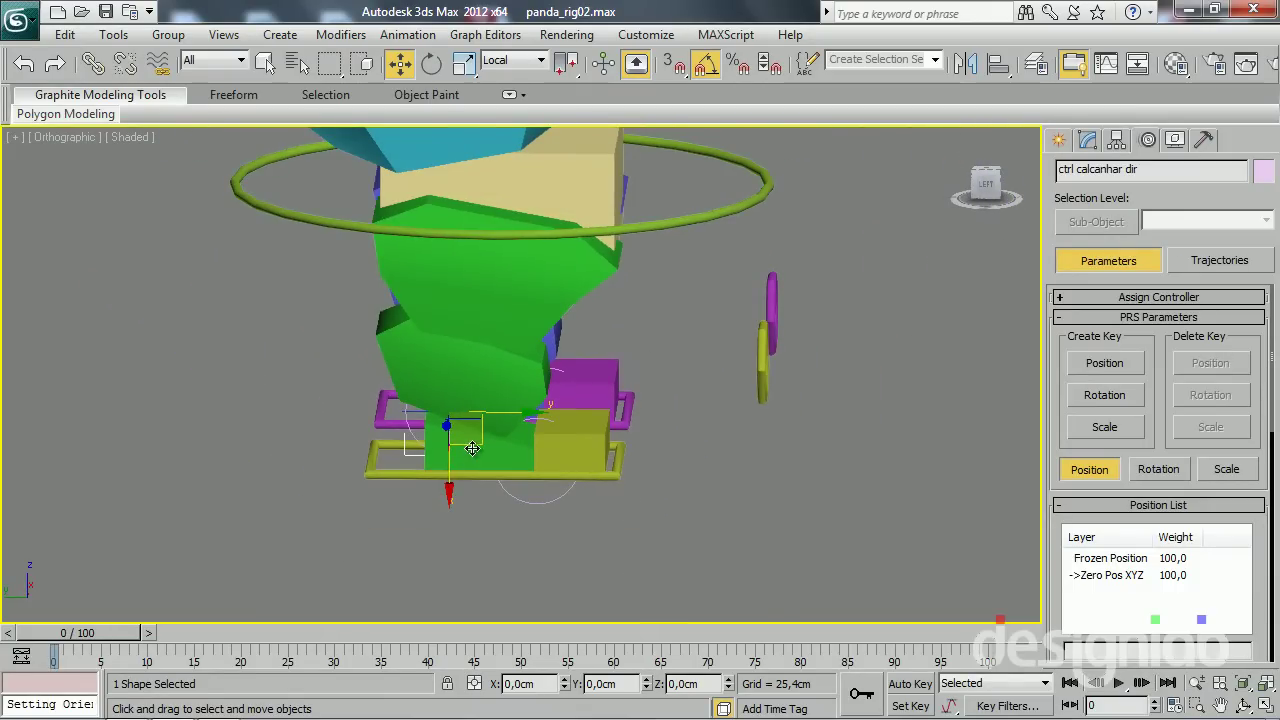
key("ctrl+z")
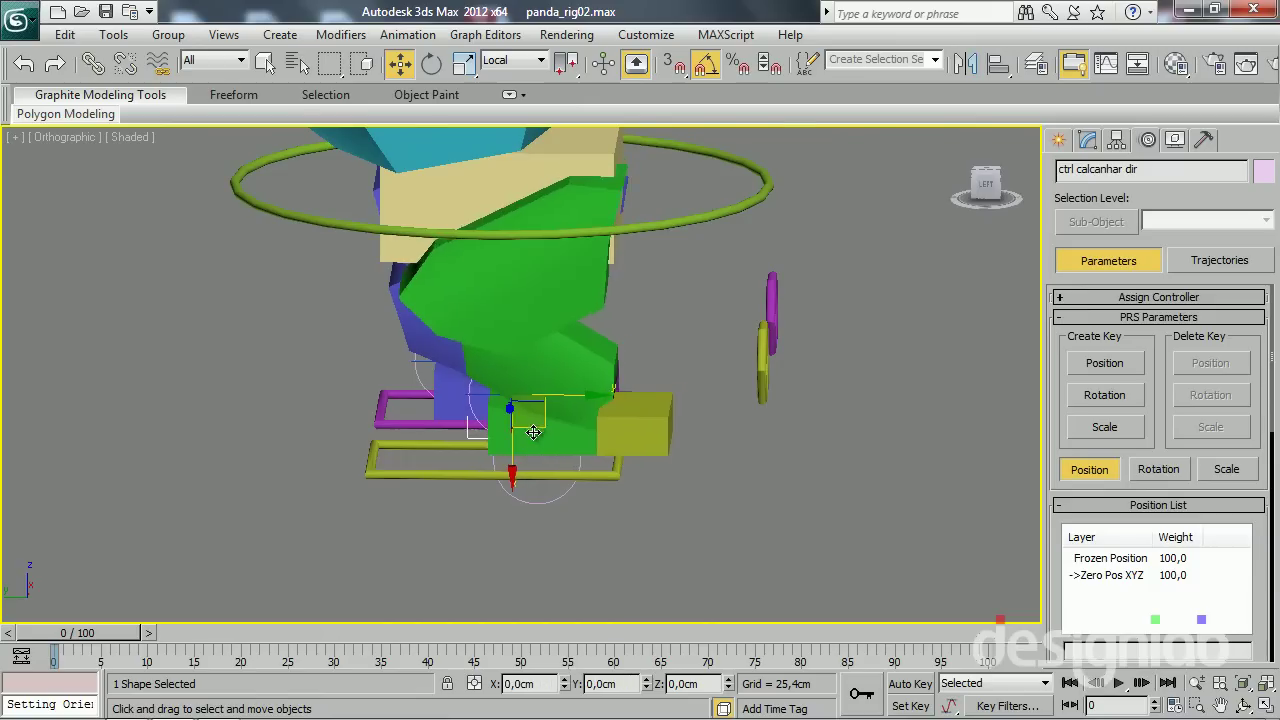
middle_click_drag(539, 428, 378, 457, "alt")
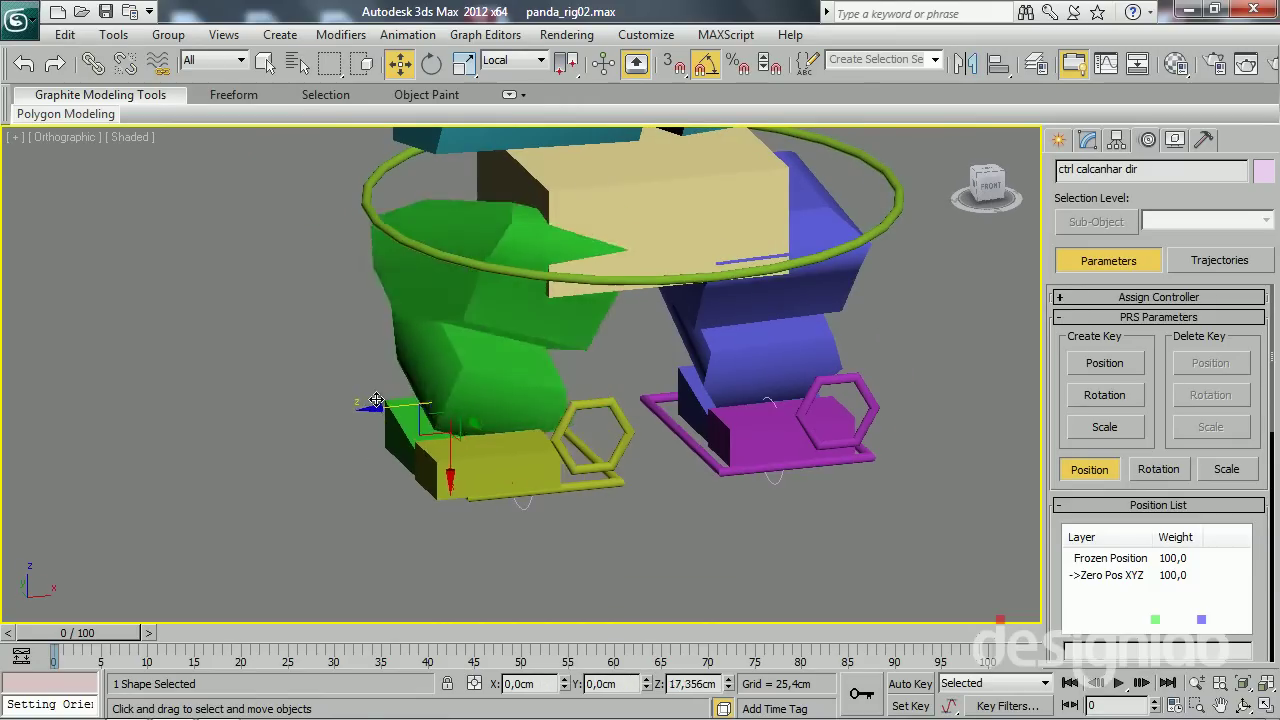
left_click_drag(438, 400, 345, 430)
key("ctrl+z")
Test-rotate the heel control, then reset it with Transform To Zero from the quad menu
mouse_move(345, 430)
middle_mouse_down("alt")
mouse_move(297, 468)
mouse_move(489, 469)
mouse_move(214, 449)
mouse_move(342, 481)
middle_mouse_up("alt")
key("e")
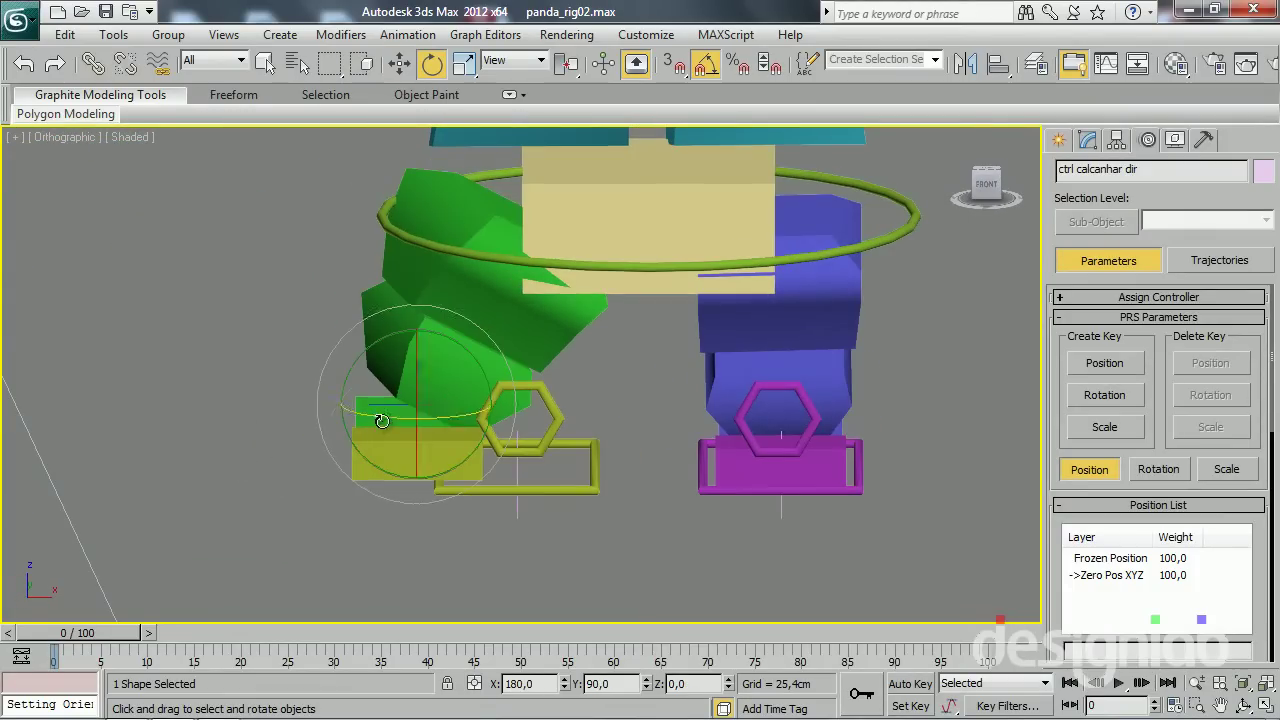
mouse_move(342, 481)
left_mouse_down()
mouse_move(365, 430)
mouse_move(395, 445)
left_mouse_up()
key("ctrl+z")
middle_click_drag(395, 445, 502, 447, "alt")
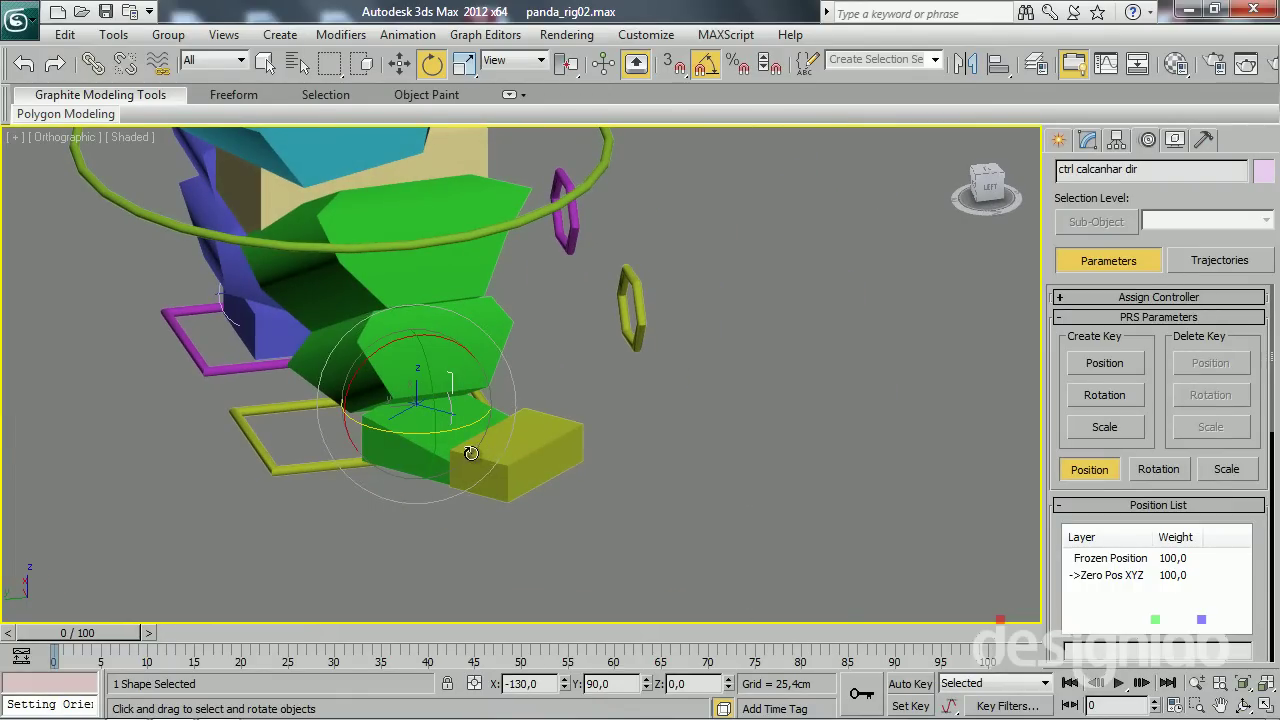
right_click(426, 412)
left_click(395, 363)
mouse_move(493, 431)
middle_mouse_down("alt")
mouse_move(286, 417)
mouse_move(371, 423)
mouse_move(438, 469)
middle_mouse_up("alt")
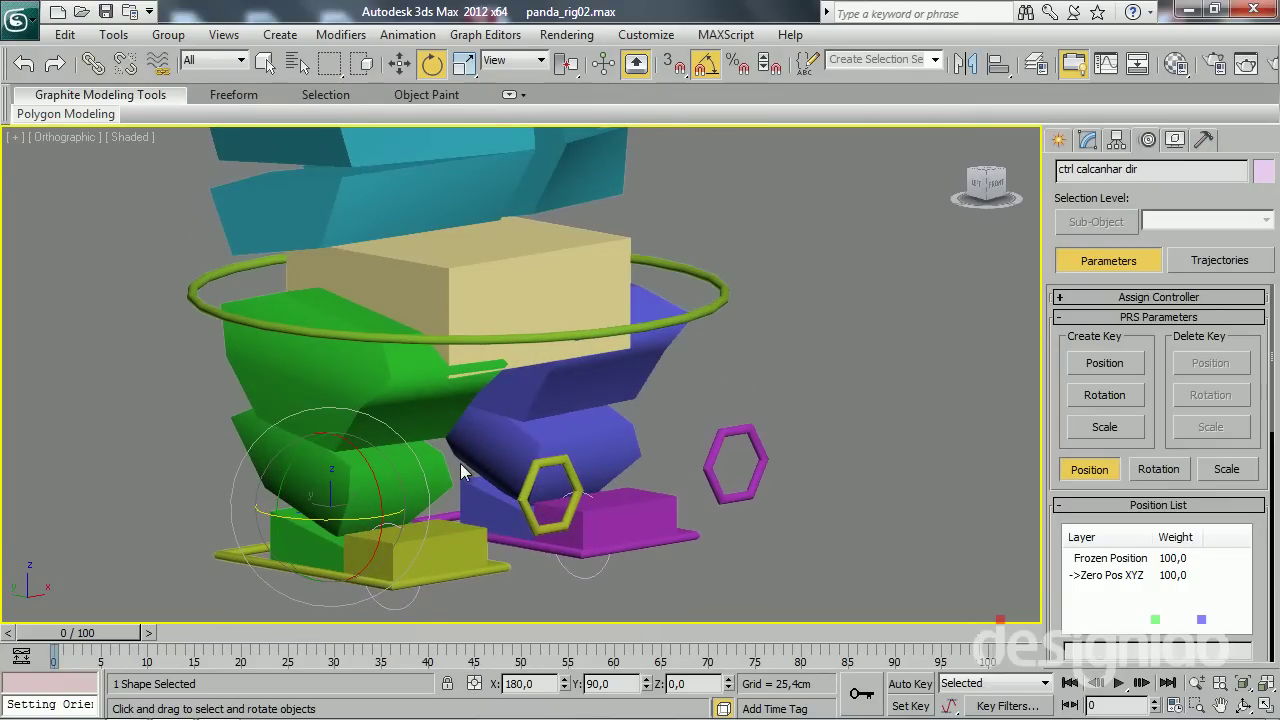
mouse_move(453, 466)
middle_mouse_down("alt")
mouse_move(420, 431)
mouse_move(551, 437)
mouse_move(414, 503)
middle_mouse_up("alt")
middle_click_drag(330, 522, 350, 500, "alt")
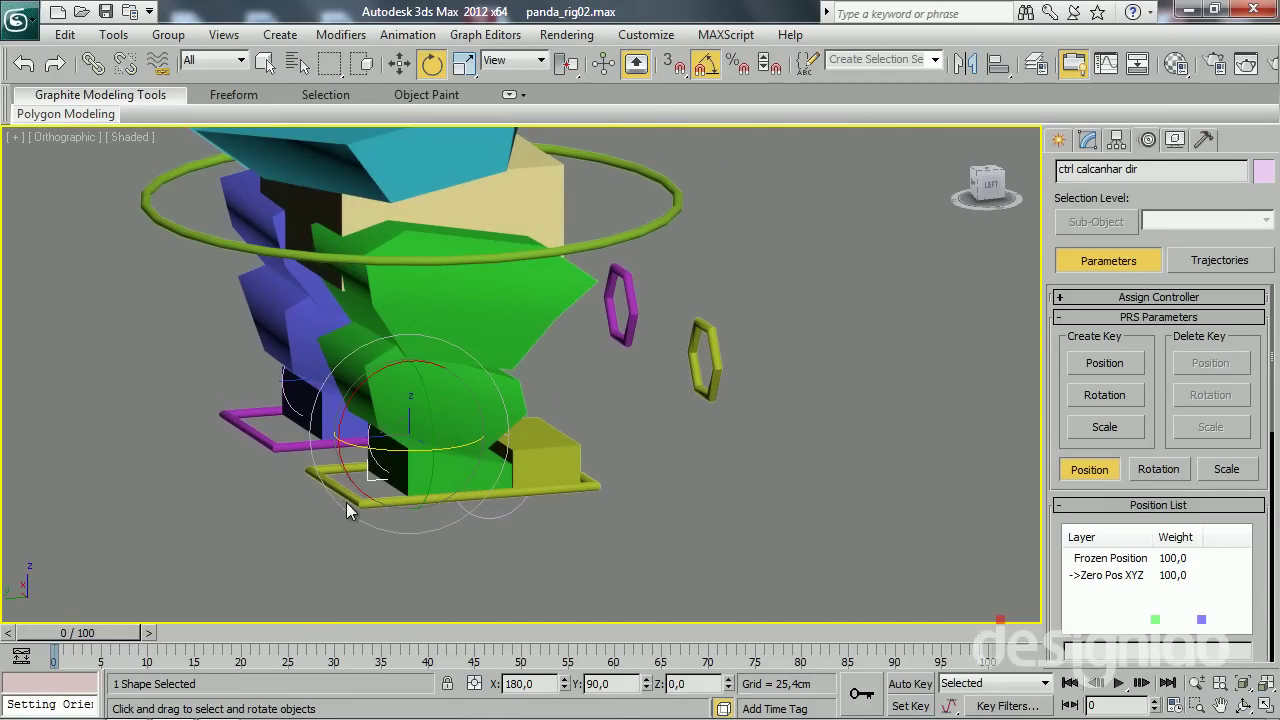
Select ctrl pe direito and the purple left foot control with Move and a changed transform centre
left_click(326, 490)
left_click(256, 434, "ctrl")
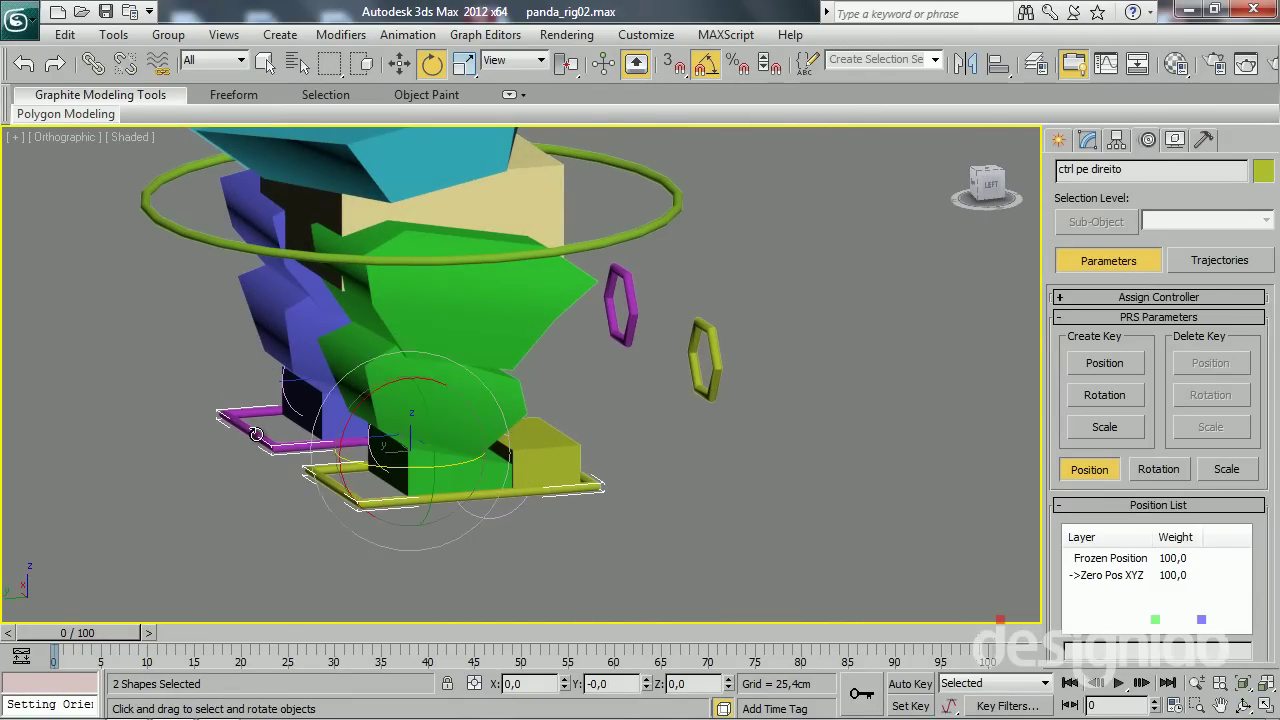
mouse_move(400, 525)
middle_mouse_down("alt")
mouse_move(333, 523)
mouse_move(375, 515)
middle_mouse_up("alt")
left_click(399, 63)
mouse_move(449, 322)
middle_mouse_down("alt")
mouse_move(430, 343)
mouse_move(459, 347)
middle_mouse_up("alt")
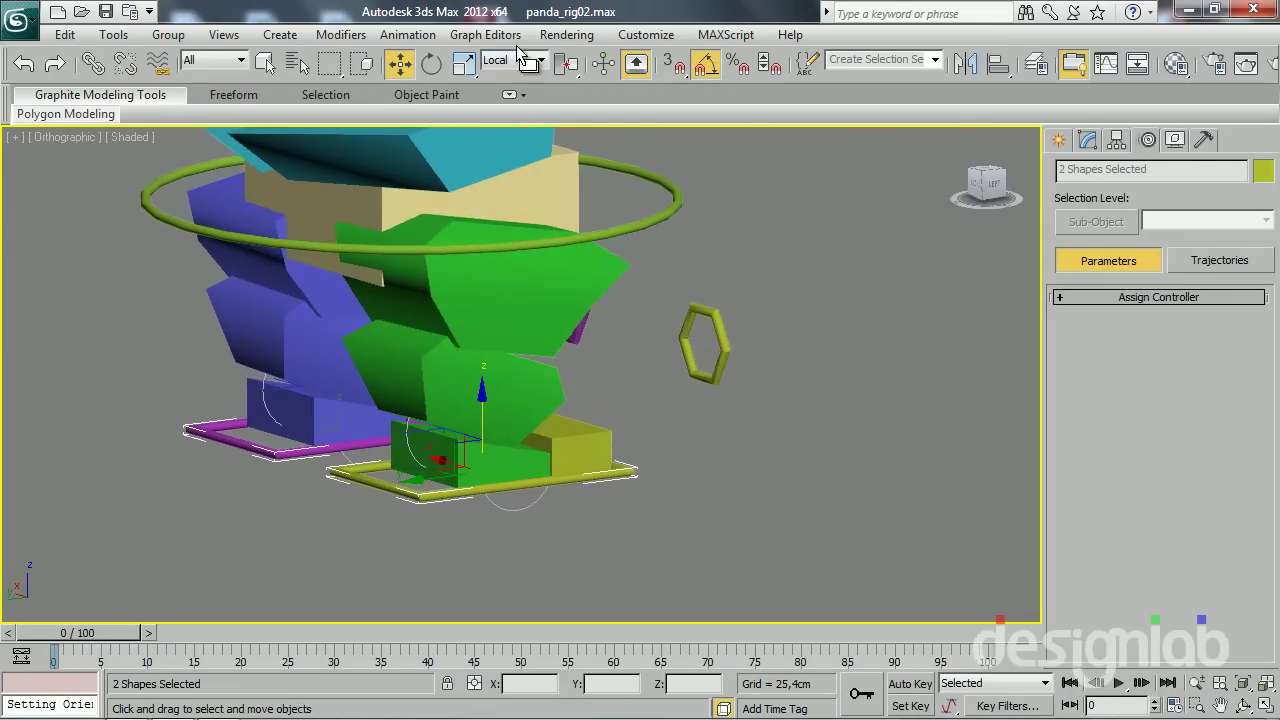
left_click_drag(568, 63, 568, 130)
middle_click_drag(420, 400, 436, 420, "alt")
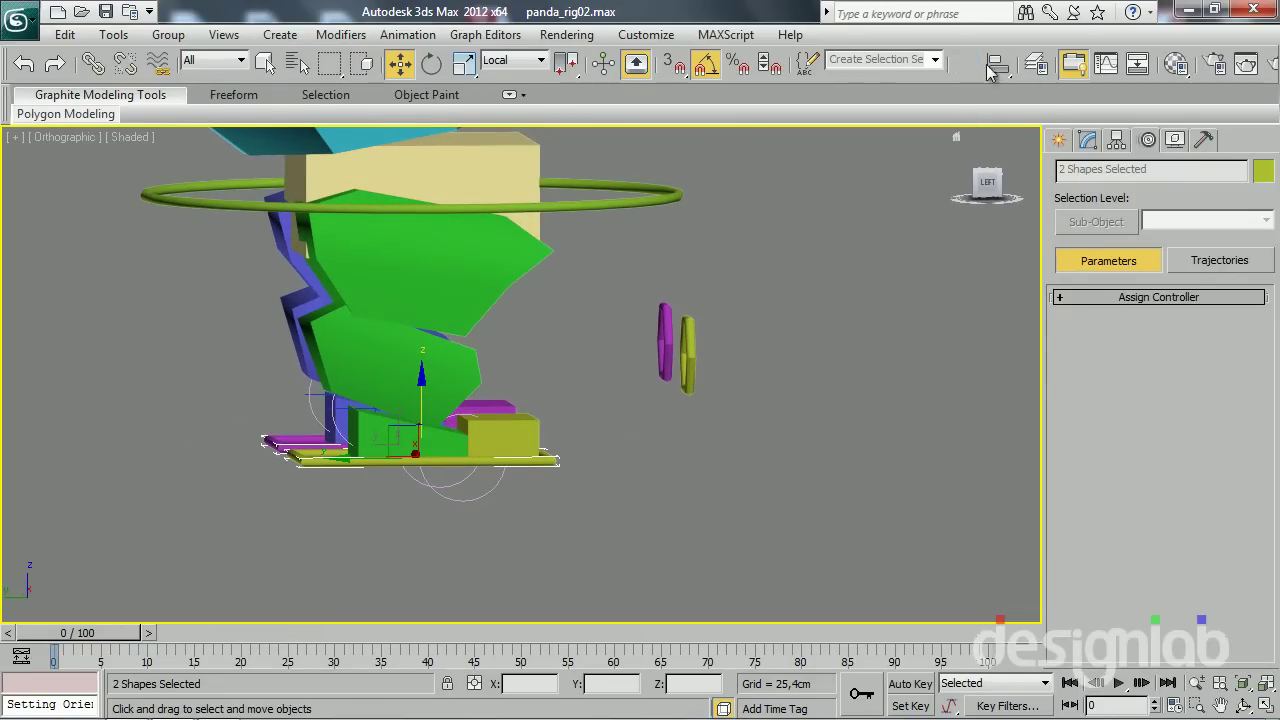
Unhide the malha panda mesh layer in the Layer Manager
left_click(1036, 63)
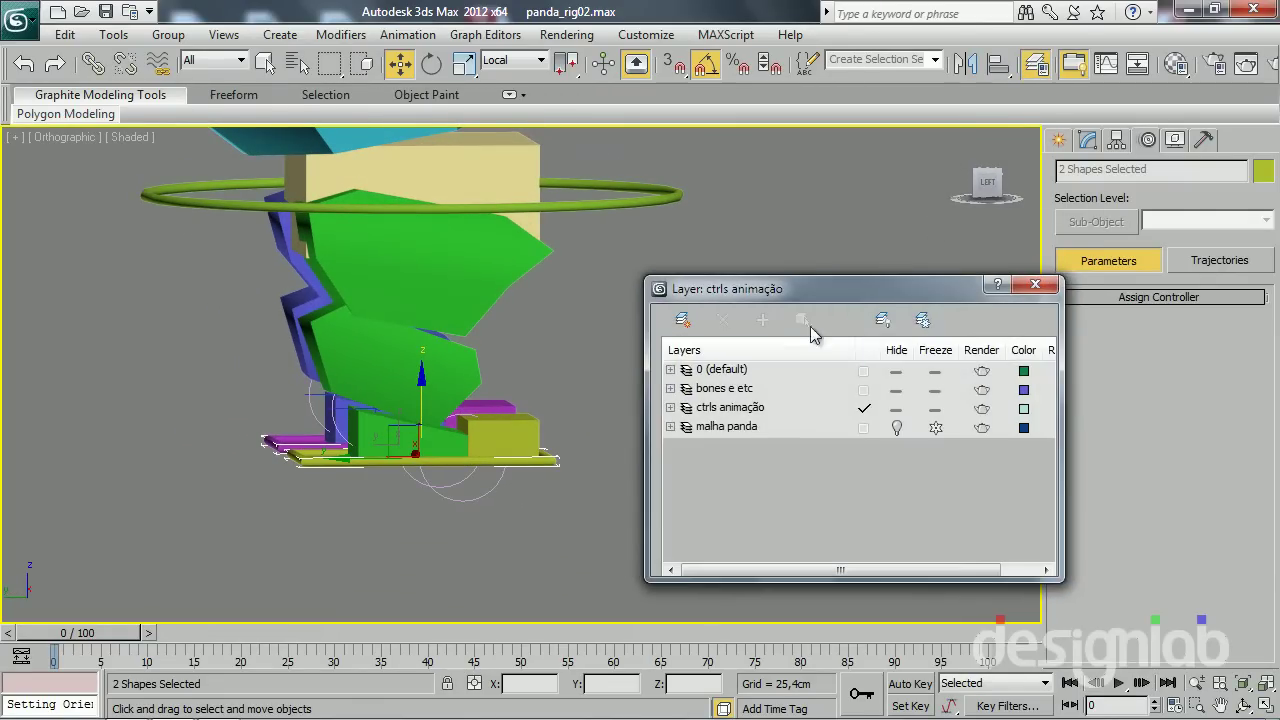
left_click(897, 428)
left_click(1036, 286)
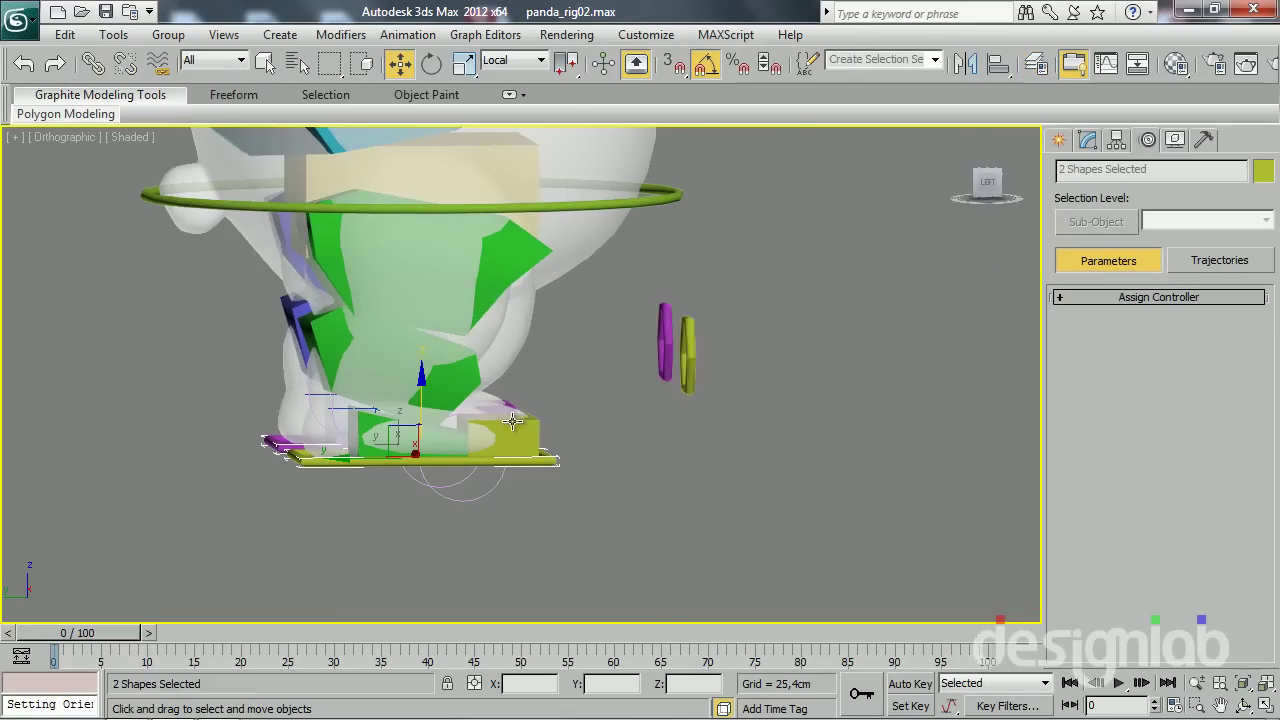
middle_click_drag(640, 420, 535, 439, "alt")
Turn on Affect Pivot Only for the two foot controls in the Hierarchy panel
left_click(1117, 140)
left_click(1108, 292)
middle_click_drag(546, 362, 614, 348)
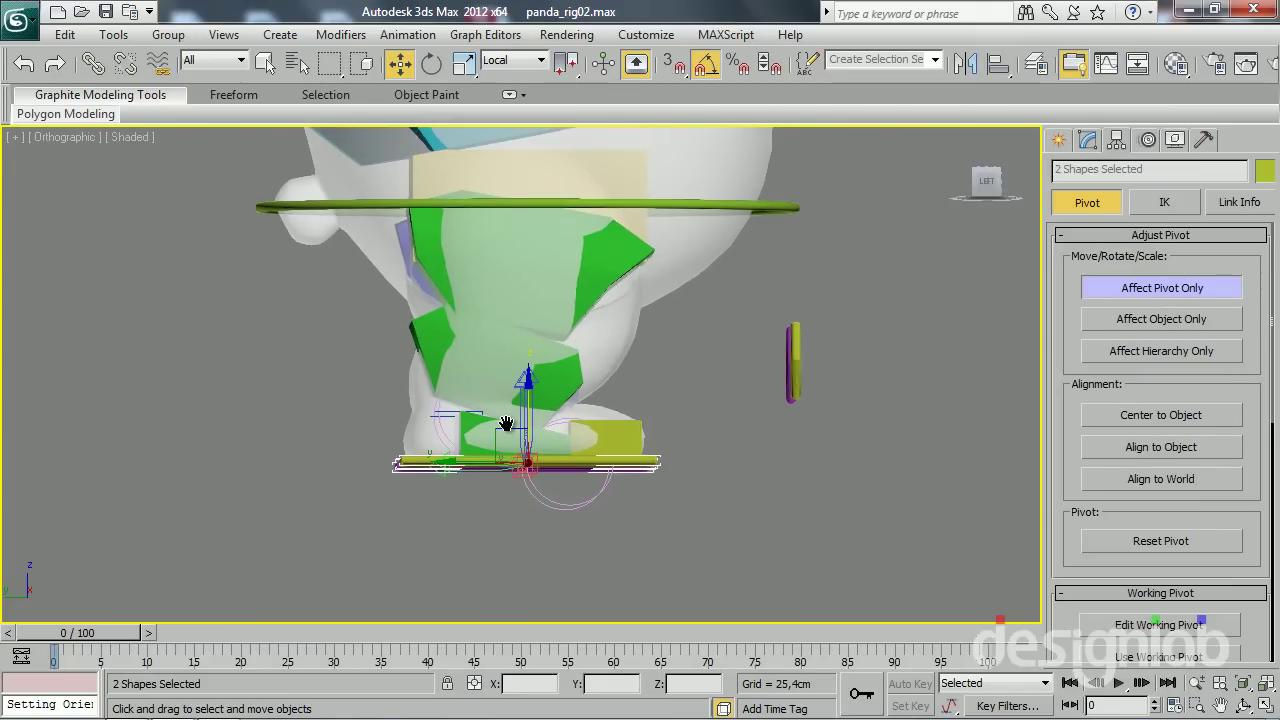
In the left view, slide both foot controls' pivots along Y to the heel end
key("l")
scroll(454, 398, "up", 4)
scroll(454, 398, "up", 3)
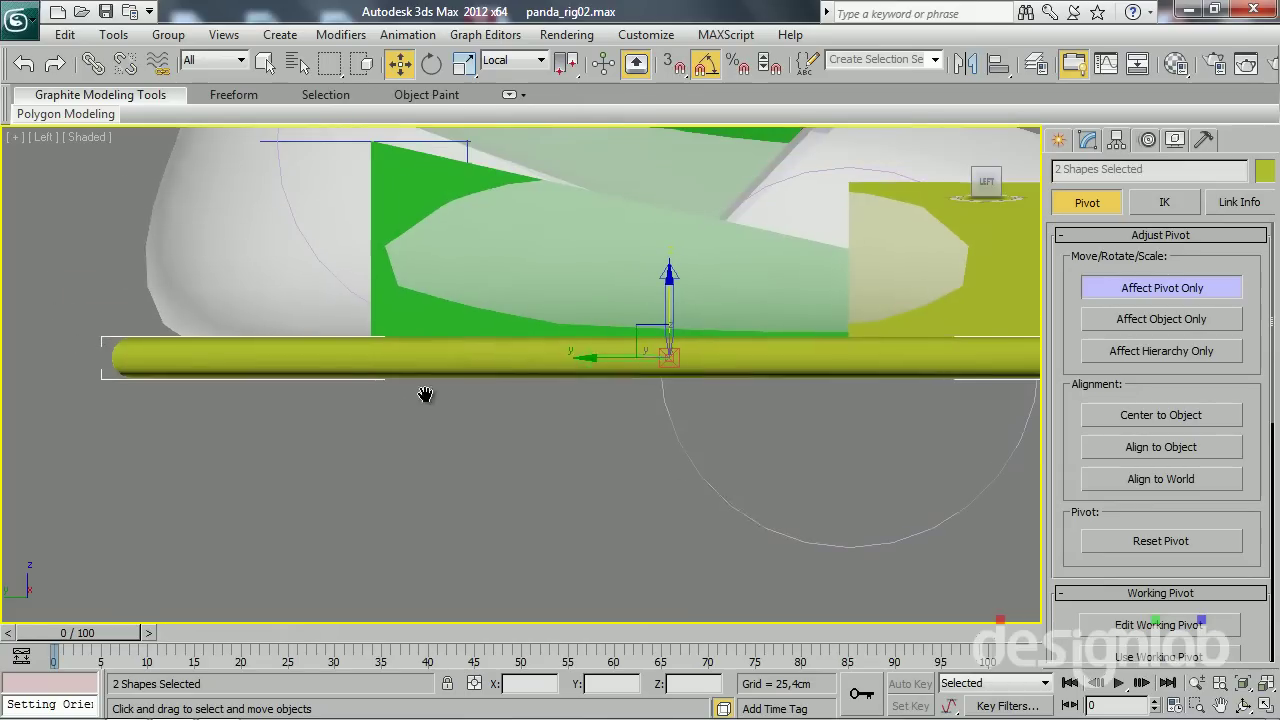
mouse_move(606, 356)
left_mouse_down()
mouse_move(192, 340)
mouse_move(225, 332)
mouse_move(201, 333)
left_mouse_up()
scroll(205, 466, "down", 3)
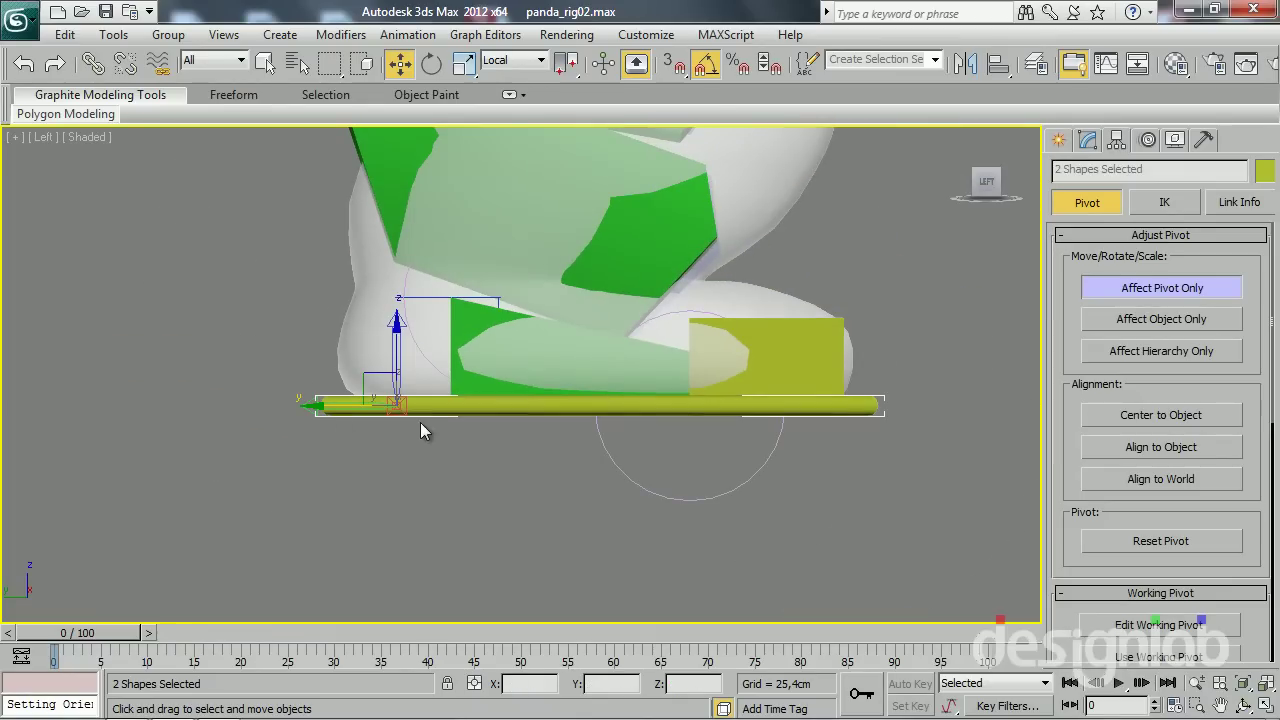
left_click_drag(345, 406, 338, 416)
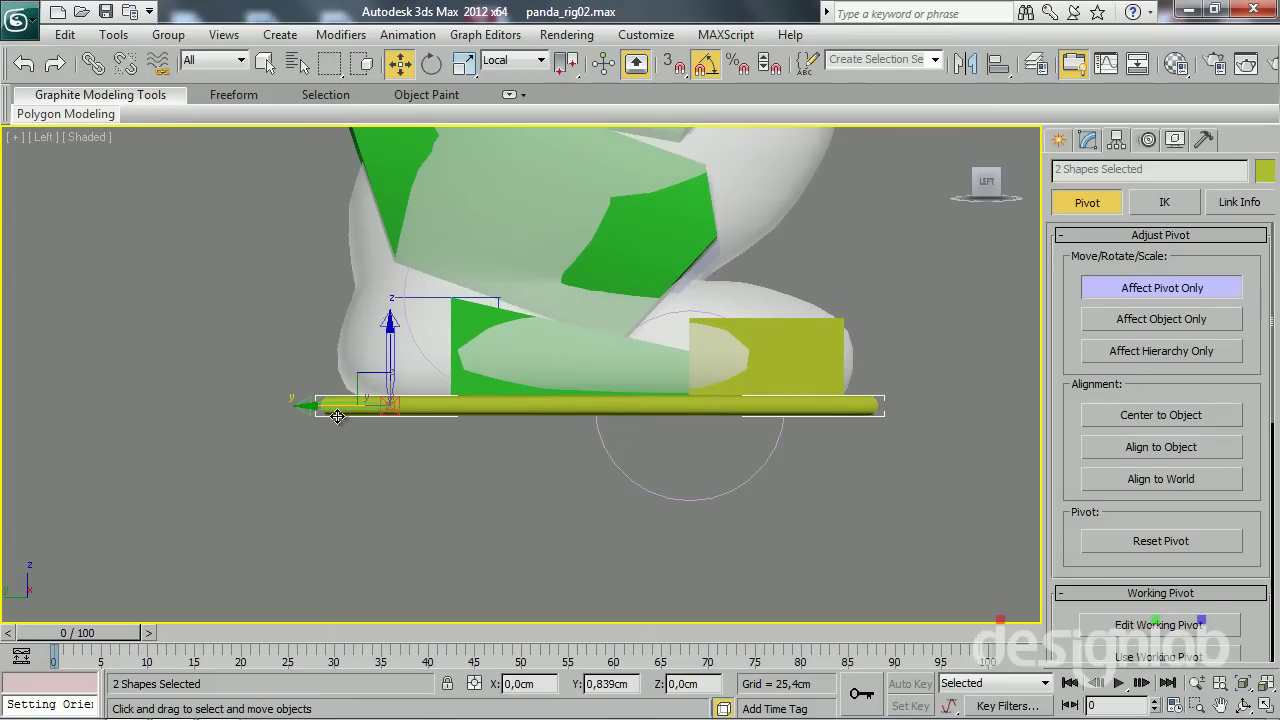
middle_click_drag(394, 465, 375, 490)
Save the scene with Ctrl+S
scroll(373, 457, "up", 3)
scroll(373, 457, "down", 2)
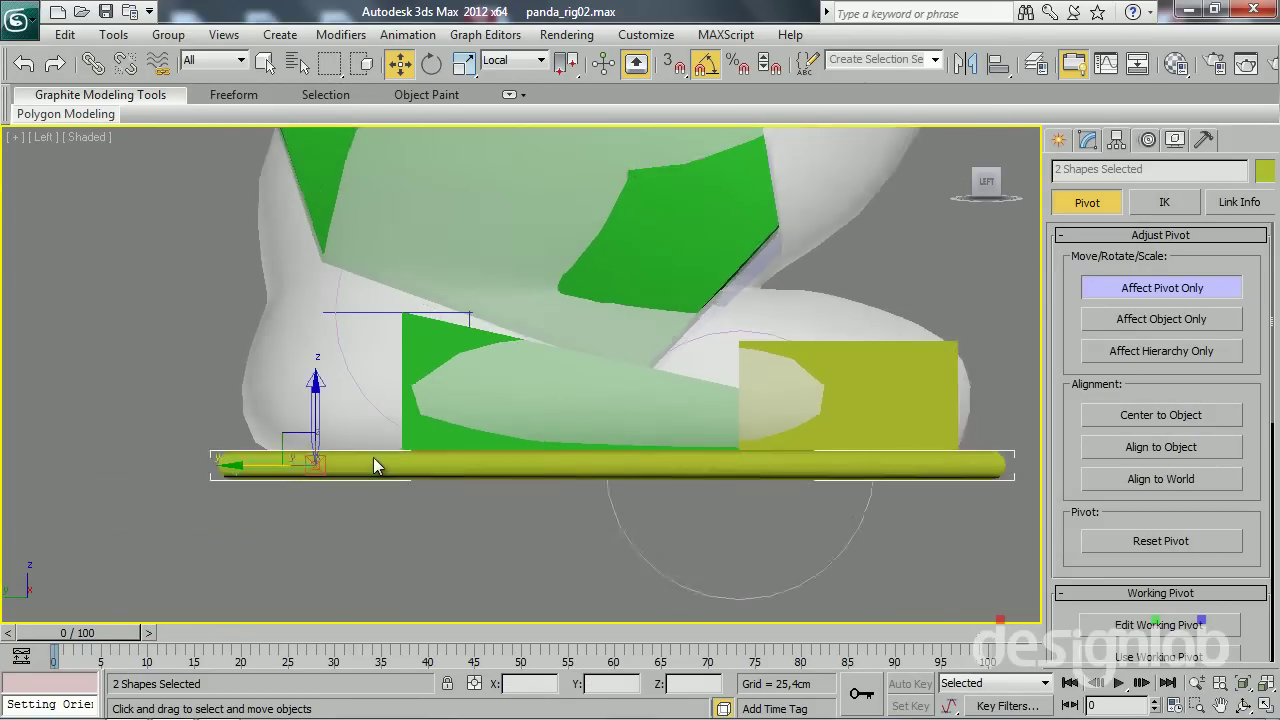
scroll(373, 457, "down", 1)
key("ctrl+s")
scroll(400, 440, "down", 1)
scroll(400, 440, "down", 1)
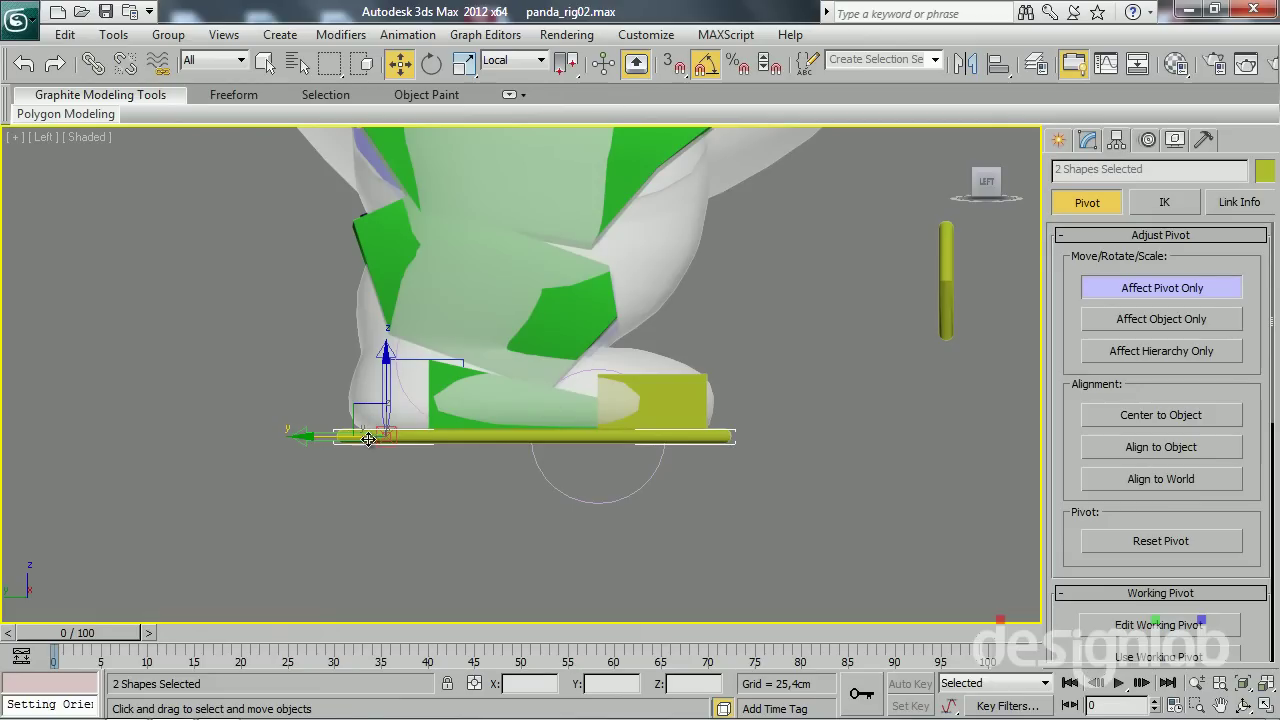
middle_click_drag(368, 440, 394, 510)
scroll(388, 505, "down", 2)
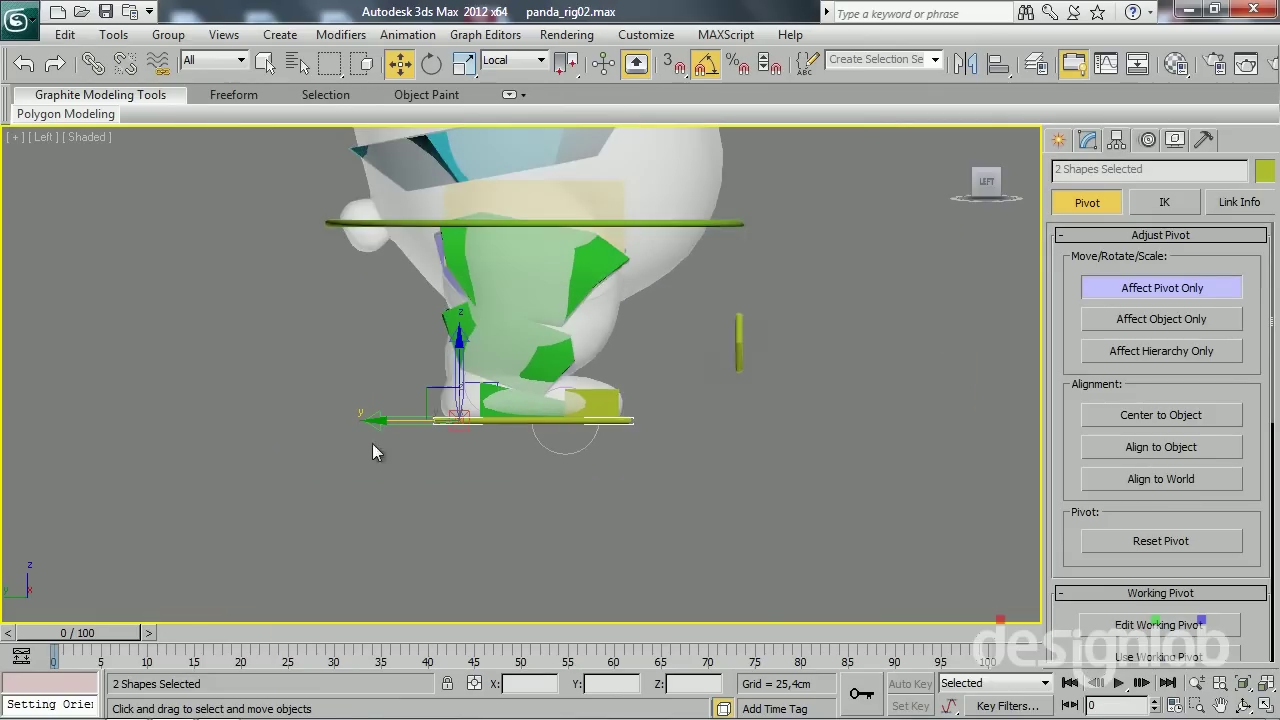
Exit pivot editing and apply Freeze Transform to both foot rectangles
left_click(1088, 139)
mouse_move(490, 432)
middle_mouse_down()
mouse_move(479, 482)
mouse_move(495, 522)
middle_mouse_up()
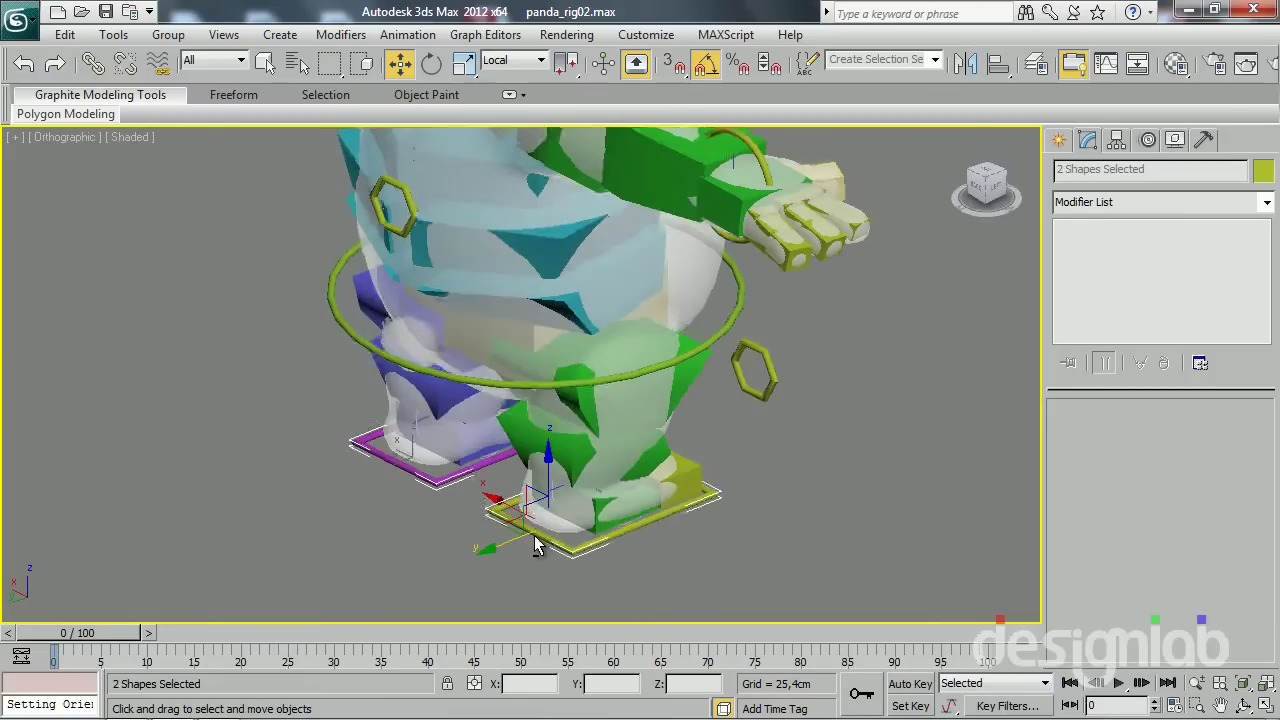
right_click(495, 522)
left_click(440, 446)
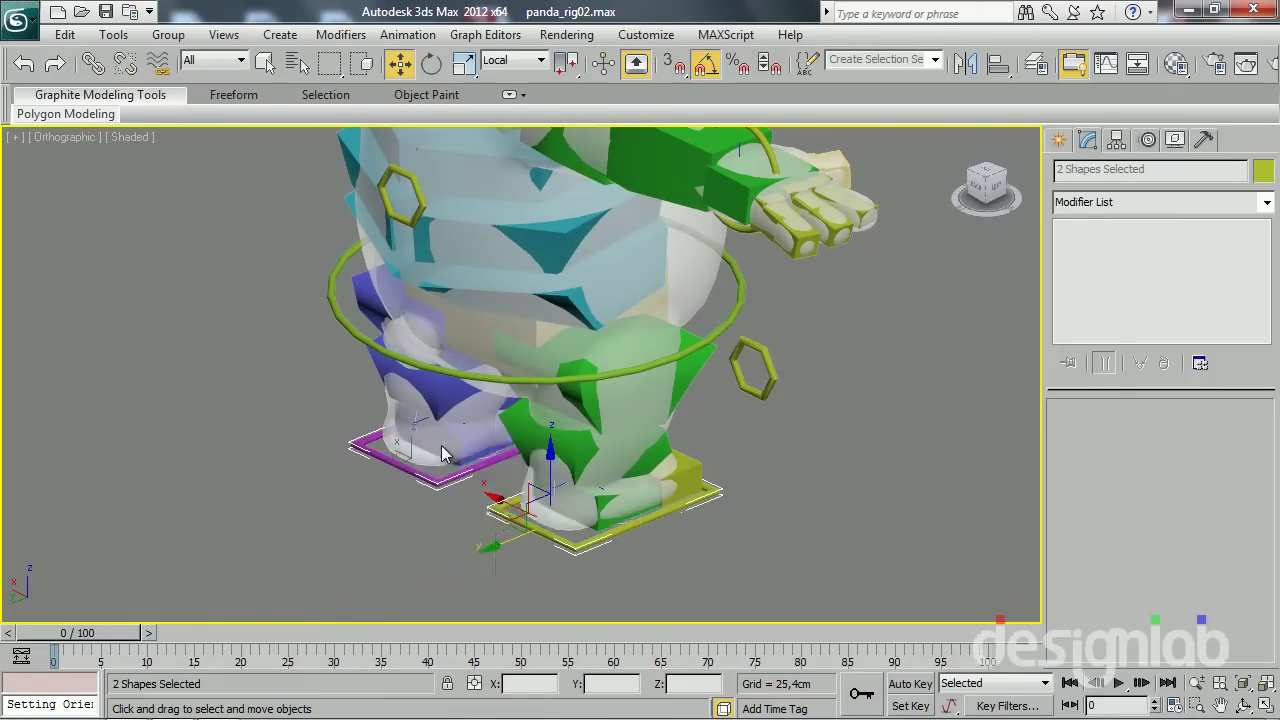
left_click(730, 481)
Select ctrl calcanhar dir and test-move it, then return it to its start position
mouse_move(640, 517)
middle_mouse_down("alt")
mouse_move(374, 527)
mouse_move(371, 306)
middle_mouse_up("alt")
scroll(371, 306, "up", 3)
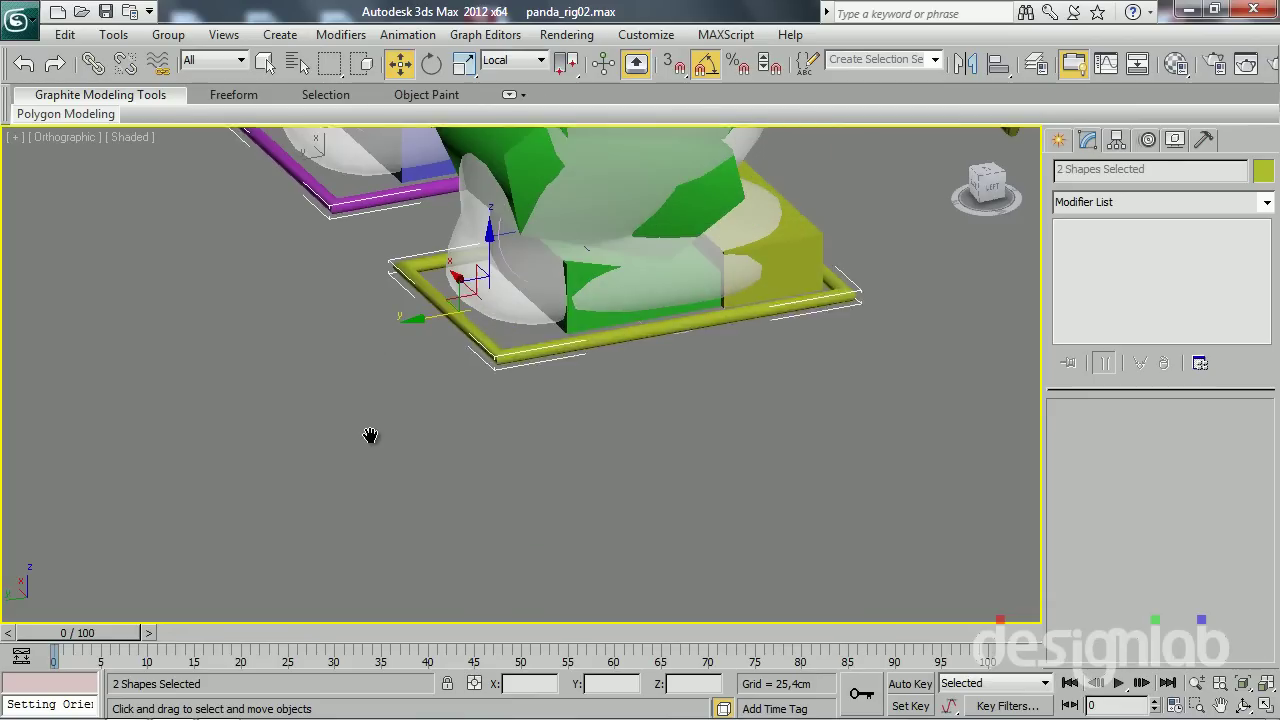
left_click(447, 305)
left_click(501, 268)
mouse_move(501, 268)
middle_mouse_down("alt")
mouse_move(491, 337)
mouse_move(443, 335)
mouse_move(486, 337)
mouse_move(497, 378)
middle_mouse_up("alt")
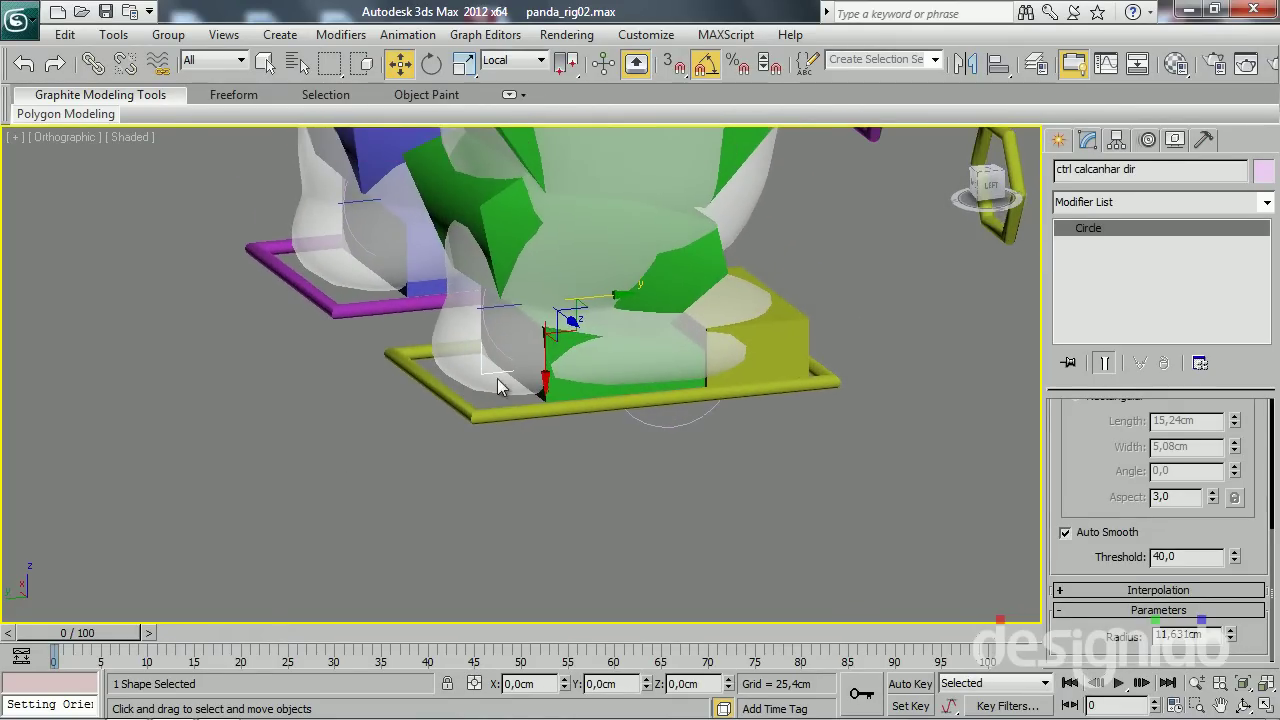
middle_click_drag(573, 323, 536, 307, "alt")
mouse_move(561, 338)
left_mouse_down()
mouse_move(654, 349)
mouse_move(706, 234)
mouse_move(734, 262)
mouse_move(512, 305)
mouse_move(525, 305)
left_mouse_up()
mouse_move(525, 305)
middle_mouse_down("alt")
mouse_move(477, 360)
mouse_move(320, 295)
middle_mouse_up("alt")
Link the right heel circle to its foot rectangle with Select and Link
left_click(93, 63)
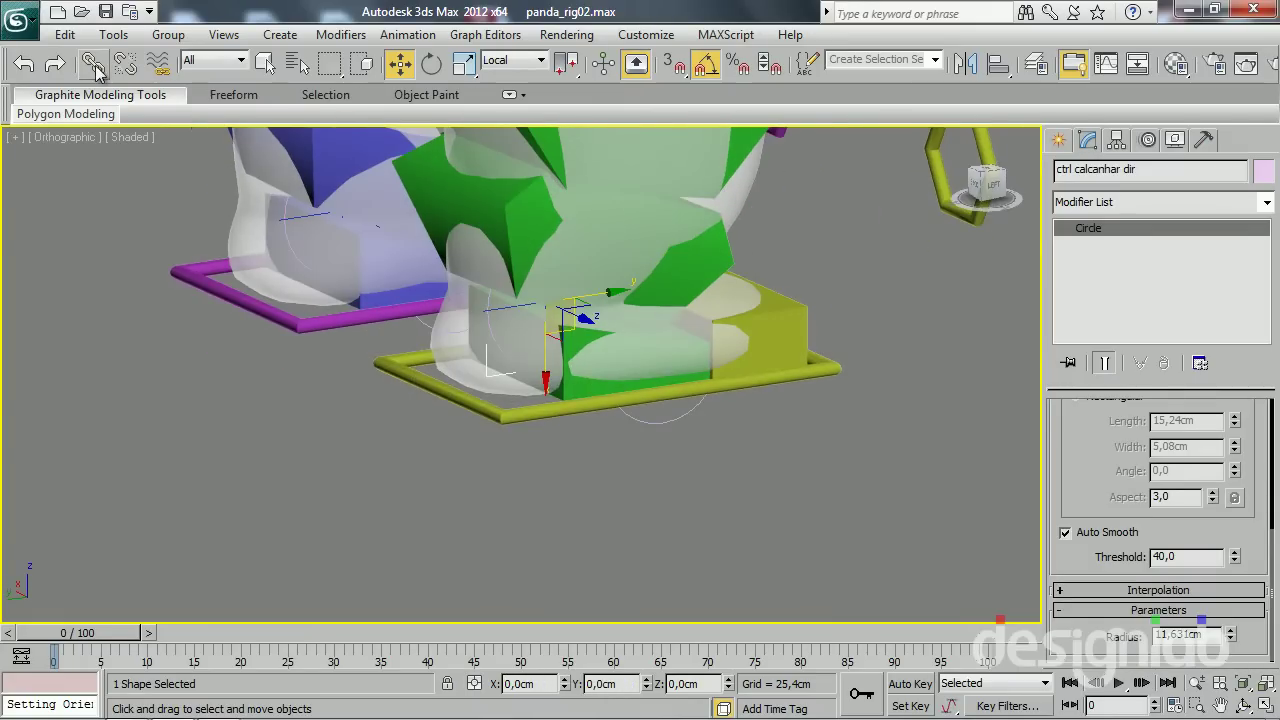
middle_click_drag(574, 365, 522, 381, "alt")
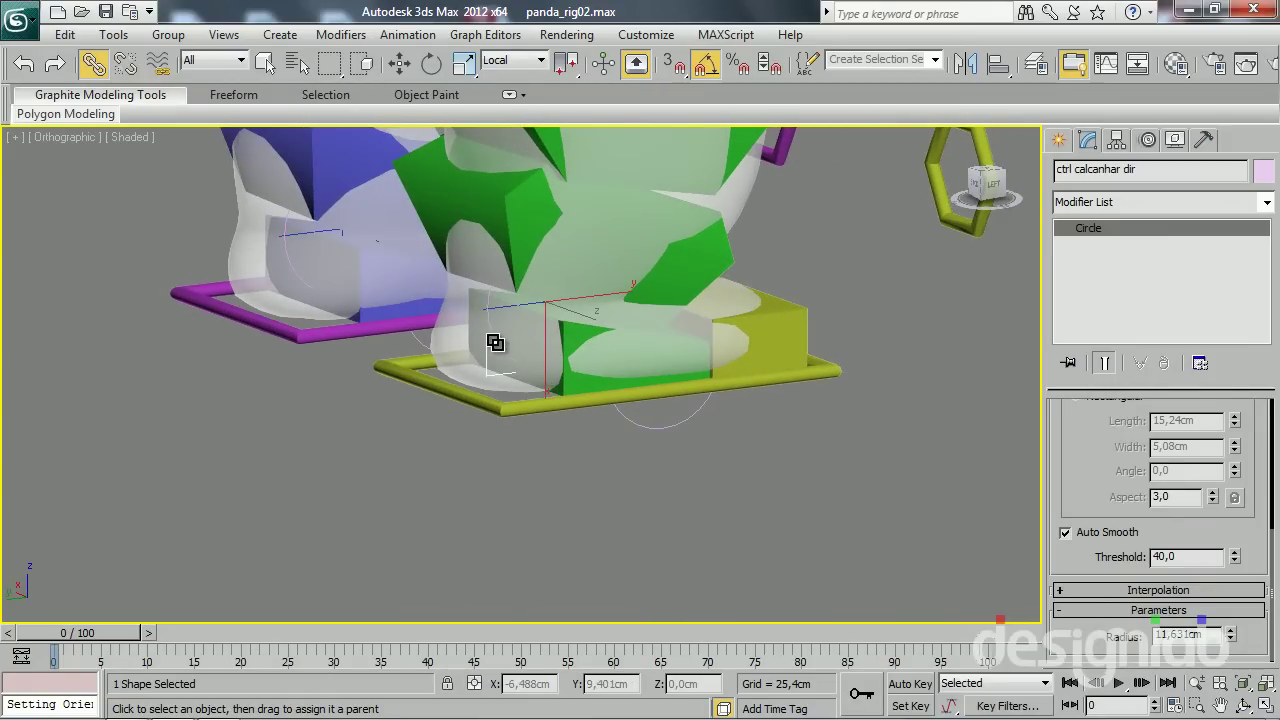
left_click_drag(497, 404, 496, 410)
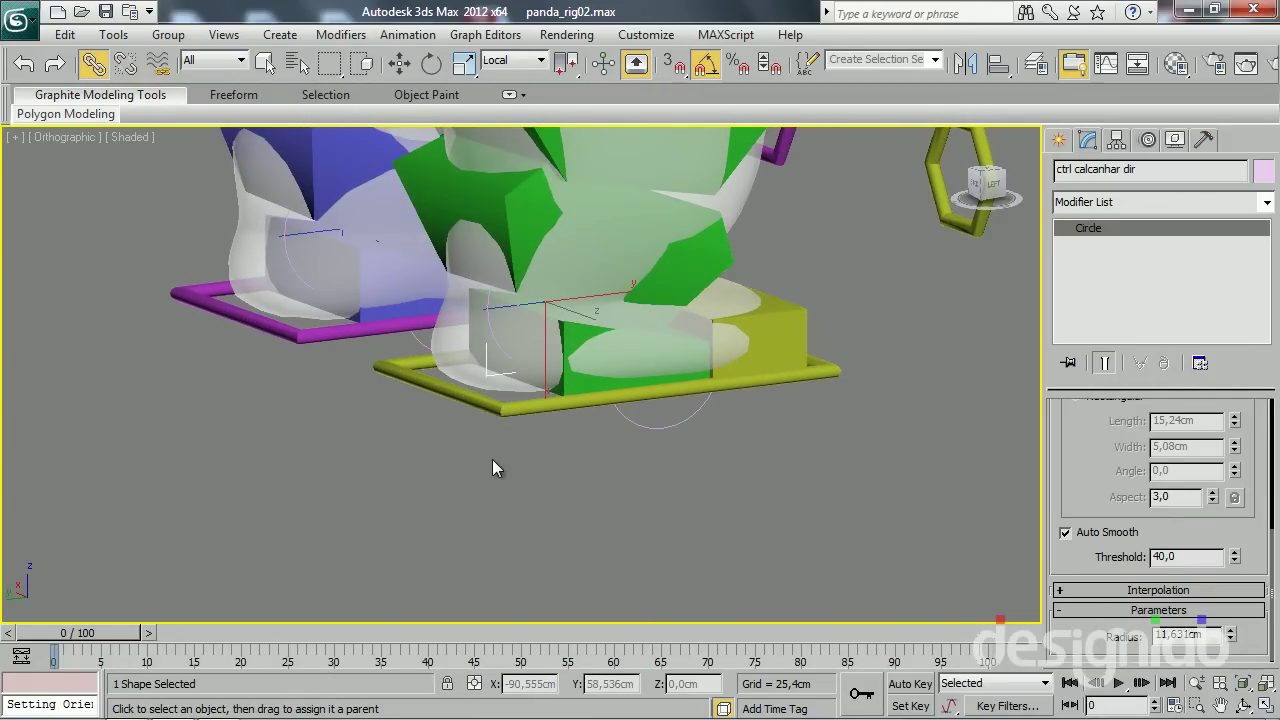
Test-rotate ctrl pe direito about its corner pivot to -25° and back to 0°
key("e")
mouse_move(530, 480)
middle_mouse_down("alt")
mouse_move(502, 416)
mouse_move(497, 130)
middle_mouse_up("alt")
left_click(500, 403)
left_click_drag(567, 64, 569, 140)
middle_click_drag(460, 330, 454, 318, "alt")
mouse_move(454, 318)
left_mouse_down()
mouse_move(436, 337)
mouse_move(459, 348)
mouse_move(464, 407)
mouse_move(418, 413)
left_mouse_up()
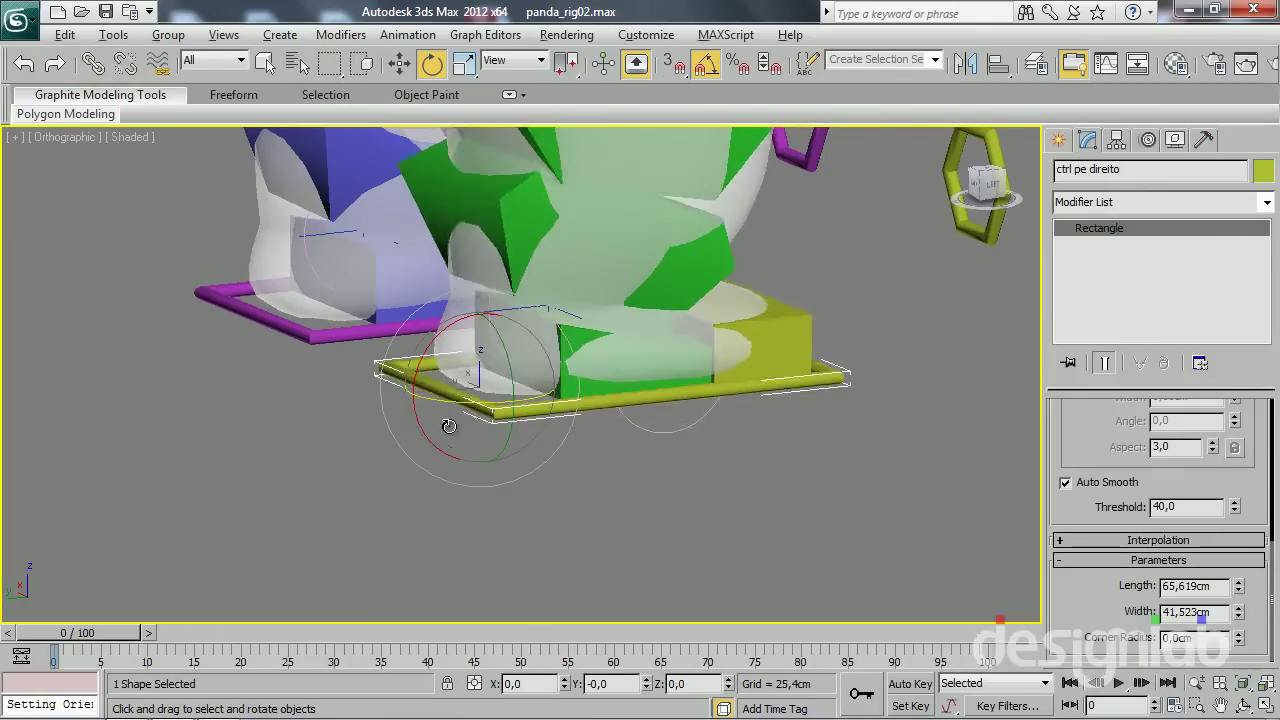
left_click_drag(418, 413, 504, 459)
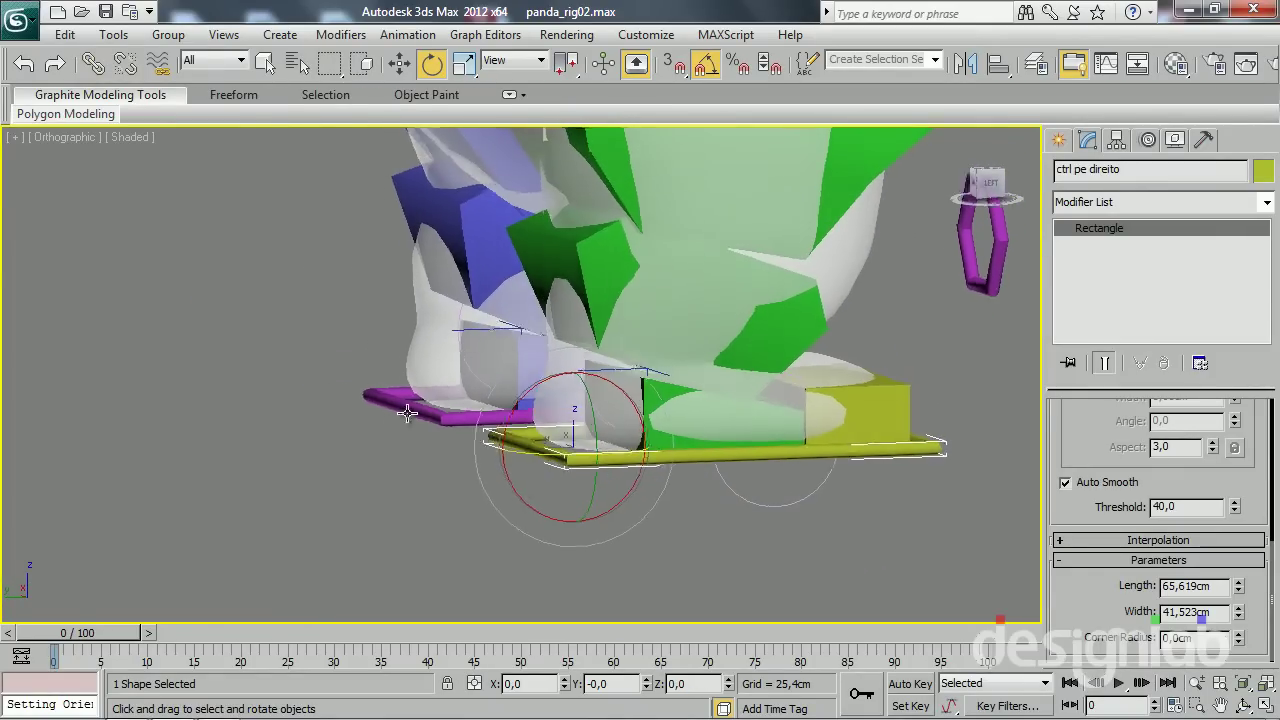
middle_click_drag(504, 459, 414, 397, "alt")
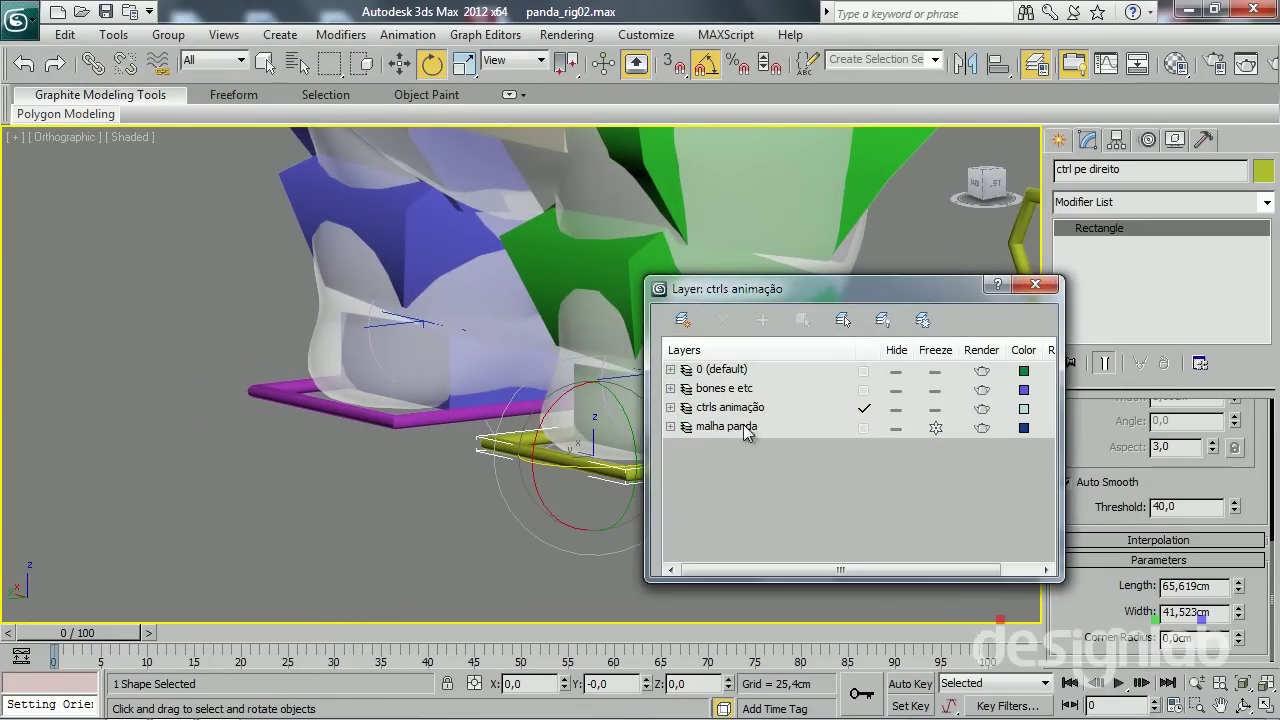
Show the malha panda layer solid, then link ctrl calcanhar esq to the purple rectangle
left_click(897, 432)
left_click(1035, 285)
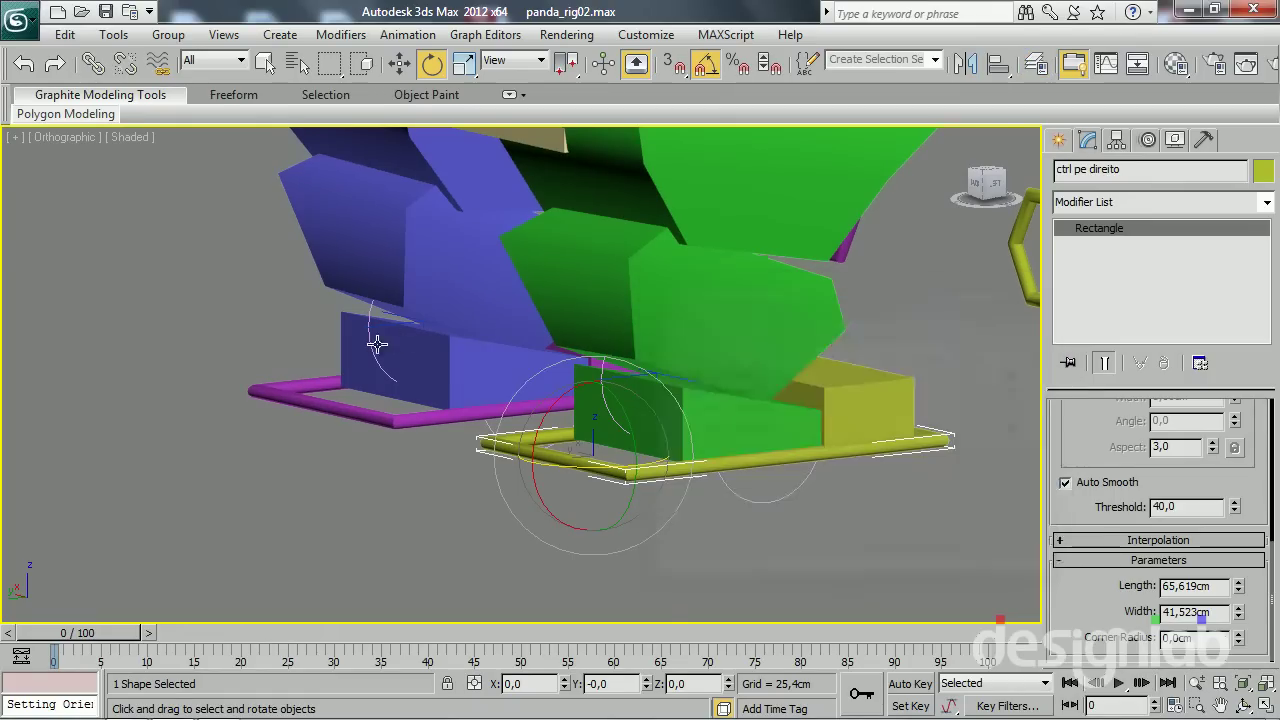
left_click(370, 344)
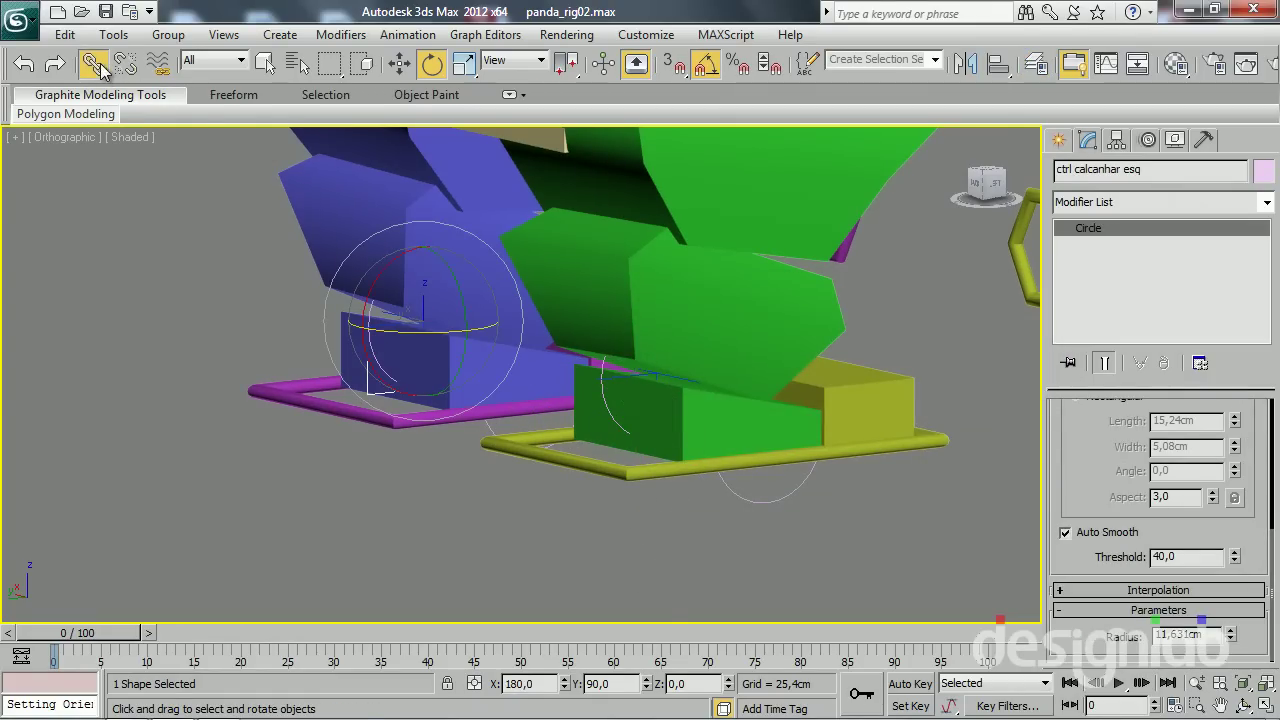
left_click(96, 64)
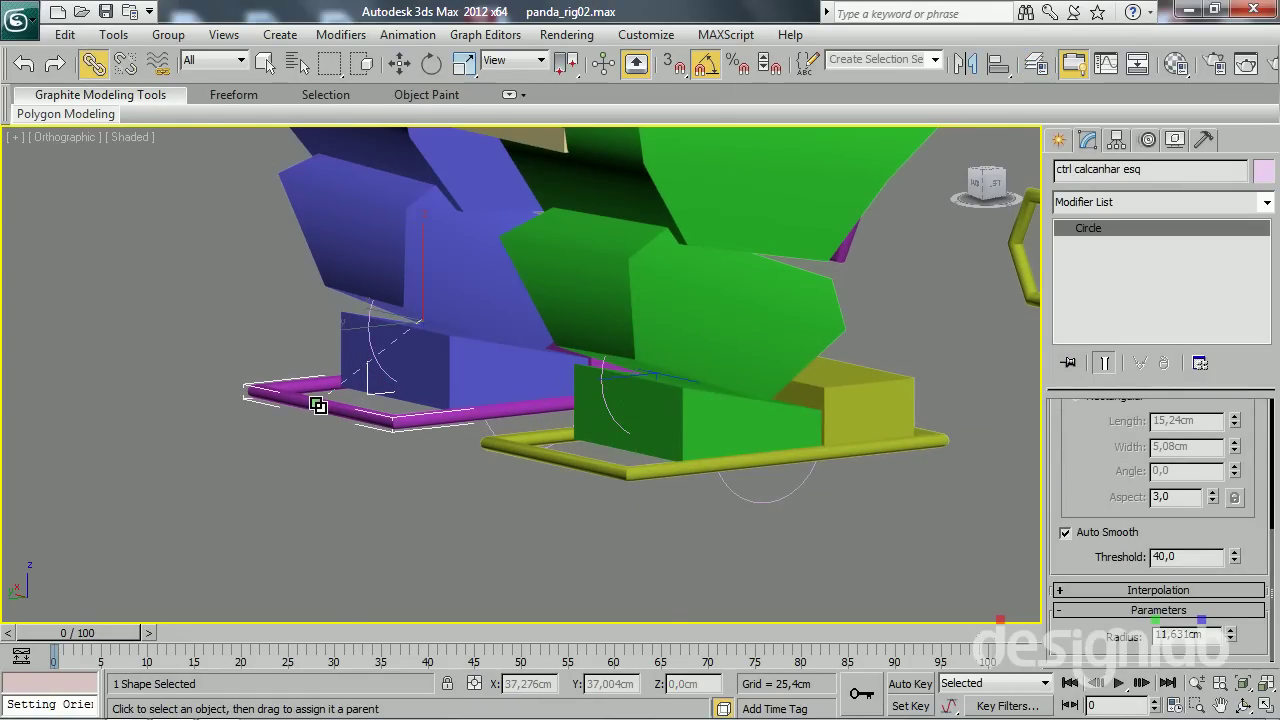
mouse_move(354, 437)
middle_mouse_down("alt")
mouse_move(475, 425)
mouse_move(500, 443)
mouse_move(569, 429)
mouse_move(518, 444)
middle_mouse_up("alt")
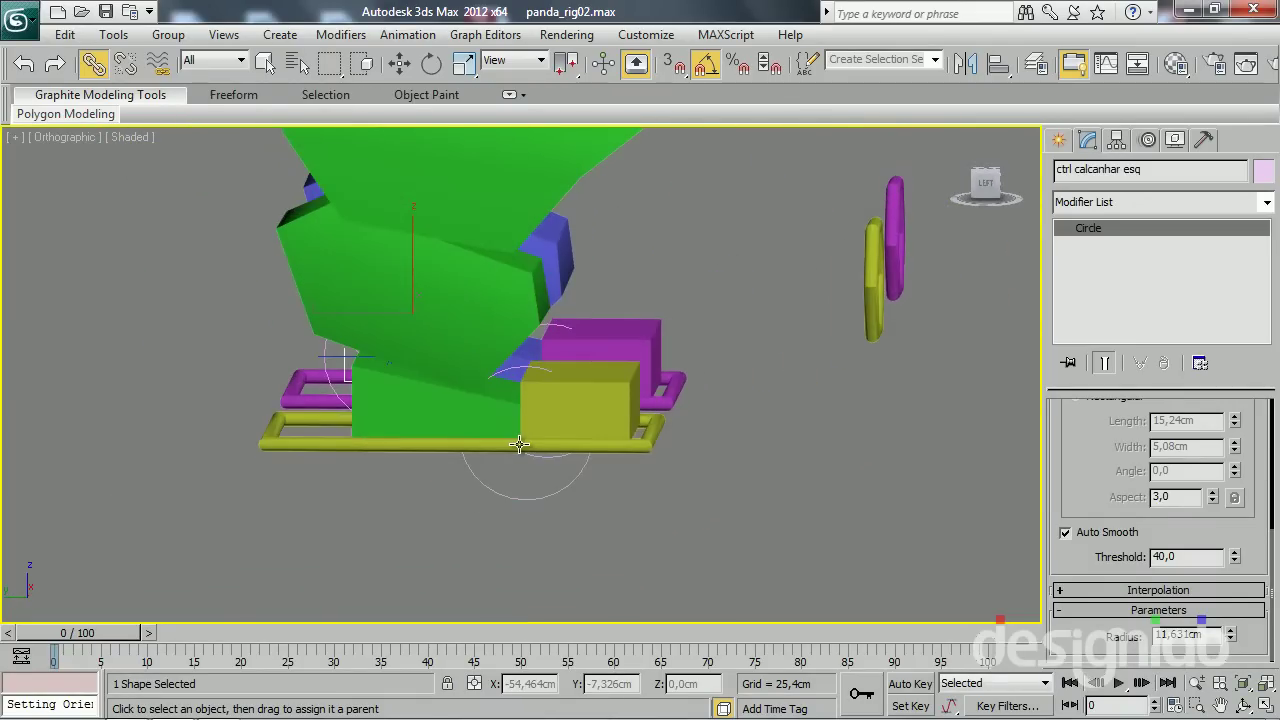
left_click(514, 495)
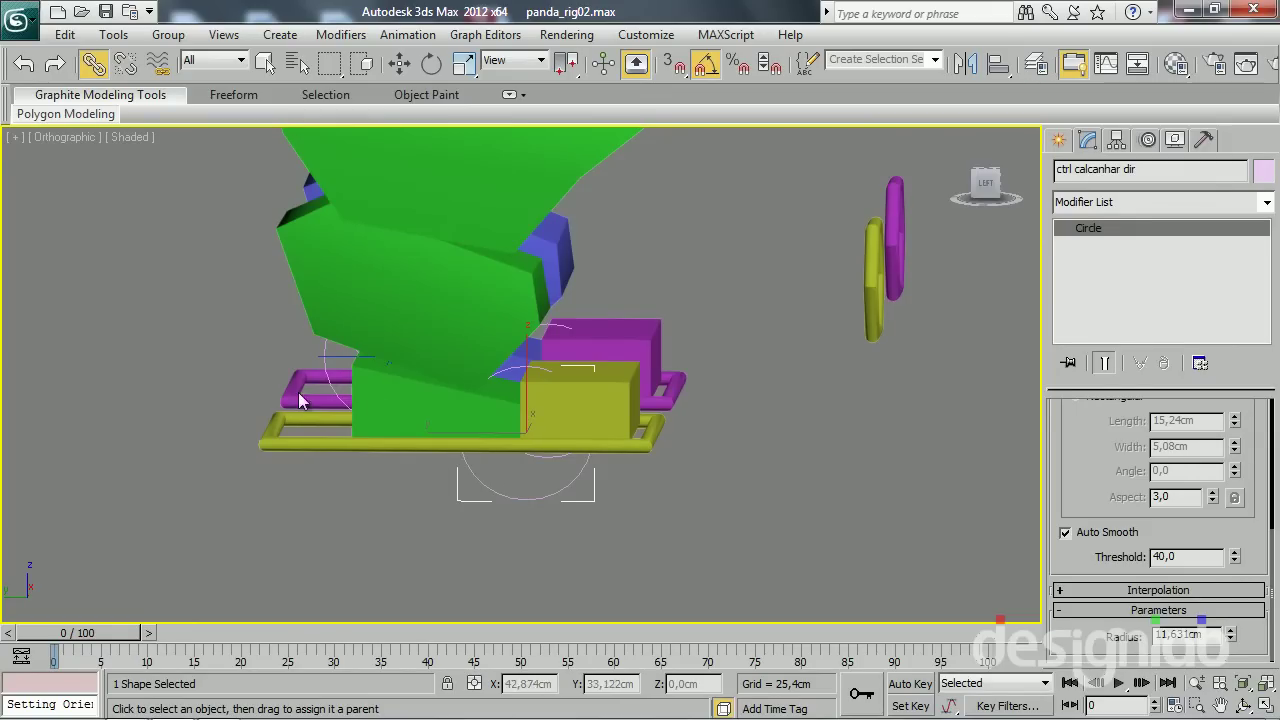
mouse_move(343, 446)
middle_mouse_down("alt")
mouse_move(357, 434)
mouse_move(338, 400)
middle_mouse_up("alt")
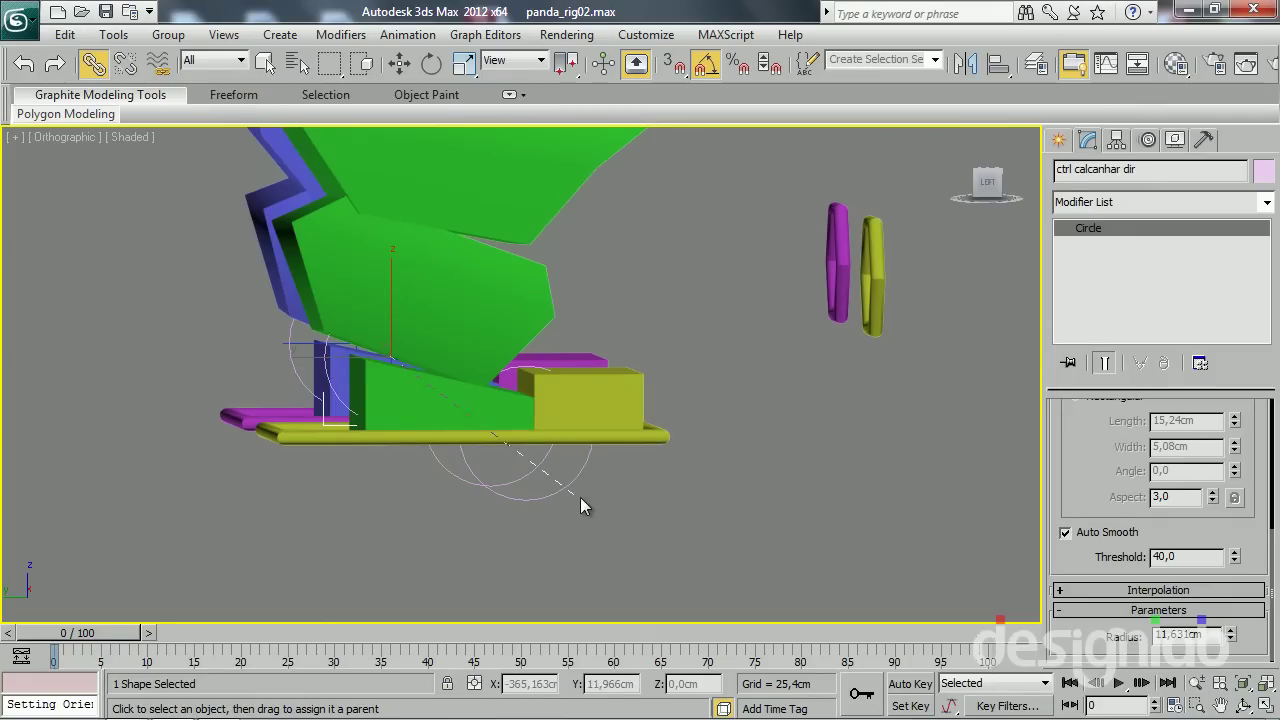
mouse_move(574, 556)
middle_mouse_down("alt")
mouse_move(487, 579)
mouse_move(570, 551)
middle_mouse_up("alt")
left_click(552, 508)
Test-rotate the right heel circle by 5°, then roll it back to rest
left_click(543, 500)
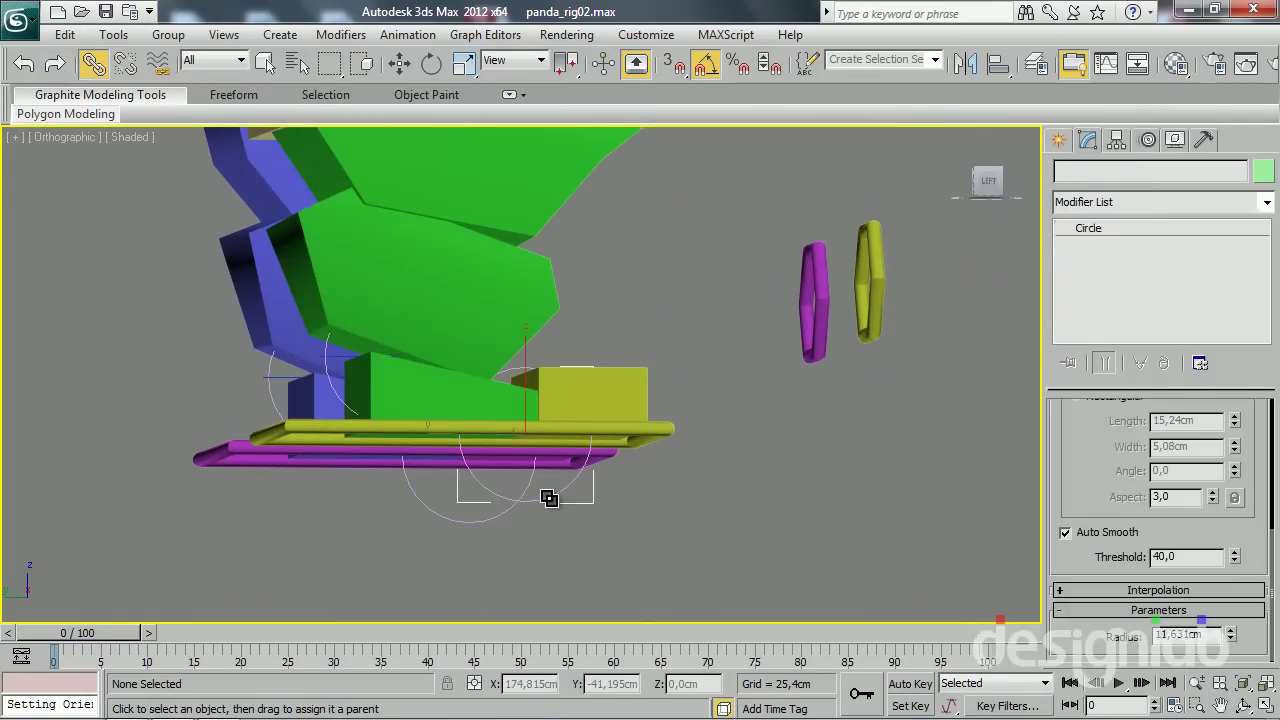
middle_click_drag(543, 500, 555, 530, "alt")
key("e")
mouse_move(539, 511)
left_mouse_down()
mouse_move(491, 503)
mouse_move(505, 504)
left_mouse_up()
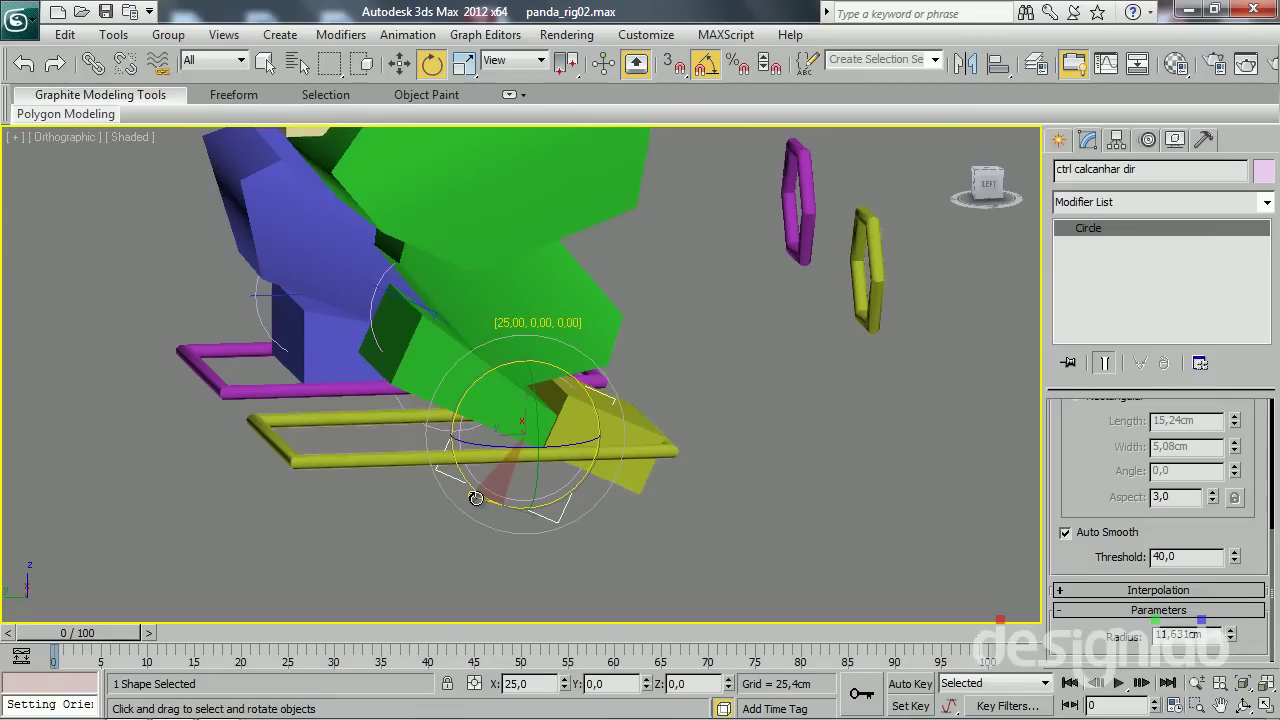
left_click_drag(505, 504, 514, 414)
Link the right heel circle to the yellow foot rectangle
left_click(92, 64)
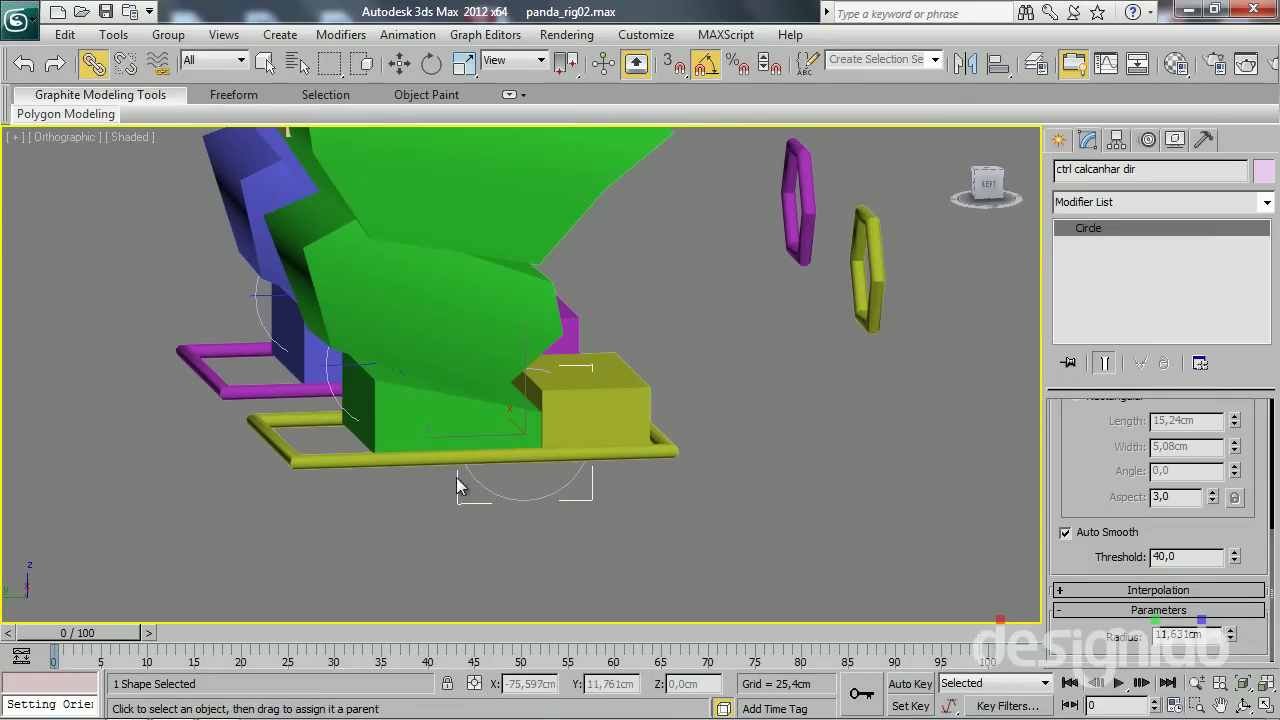
left_click_drag(296, 457, 296, 457)
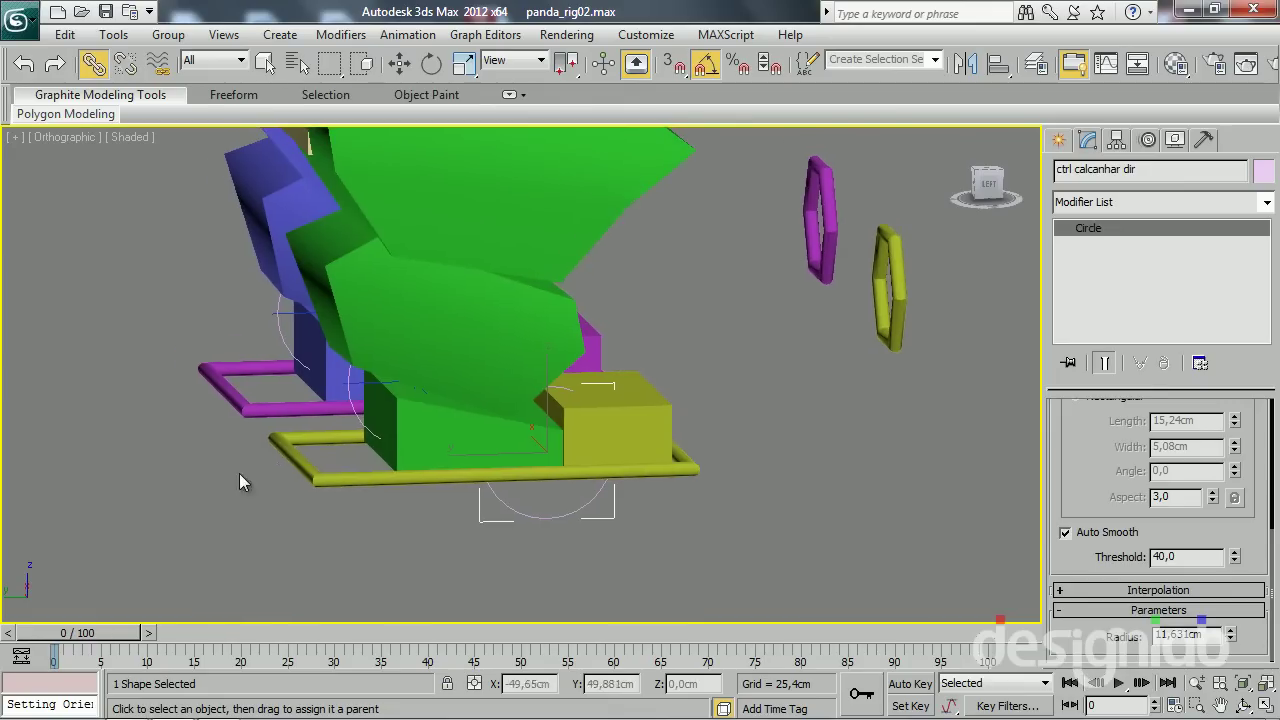
middle_click_drag(206, 445, 229, 463)
Tilt the yellow foot rectangle to -15° and back to 0°, then roll the heel circle 25°
left_click(283, 447)
key("e")
left_click_drag(376, 407, 359, 388)
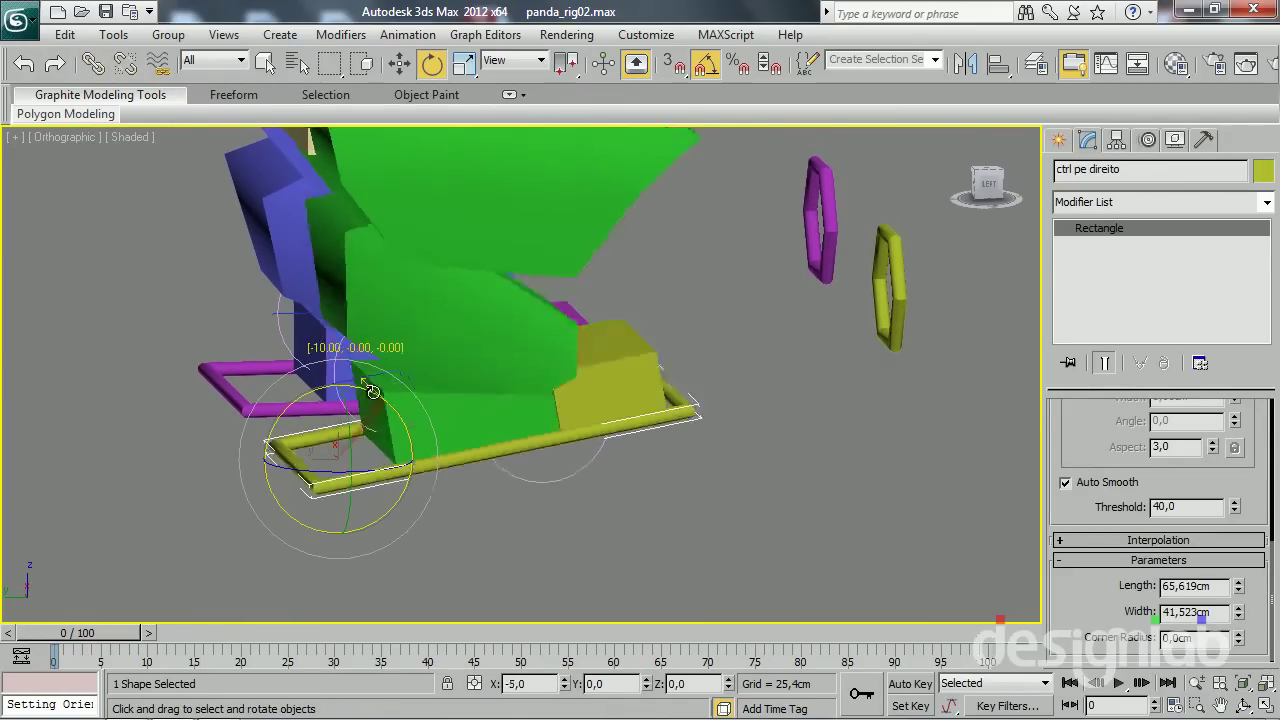
left_click_drag(345, 405, 417, 425)
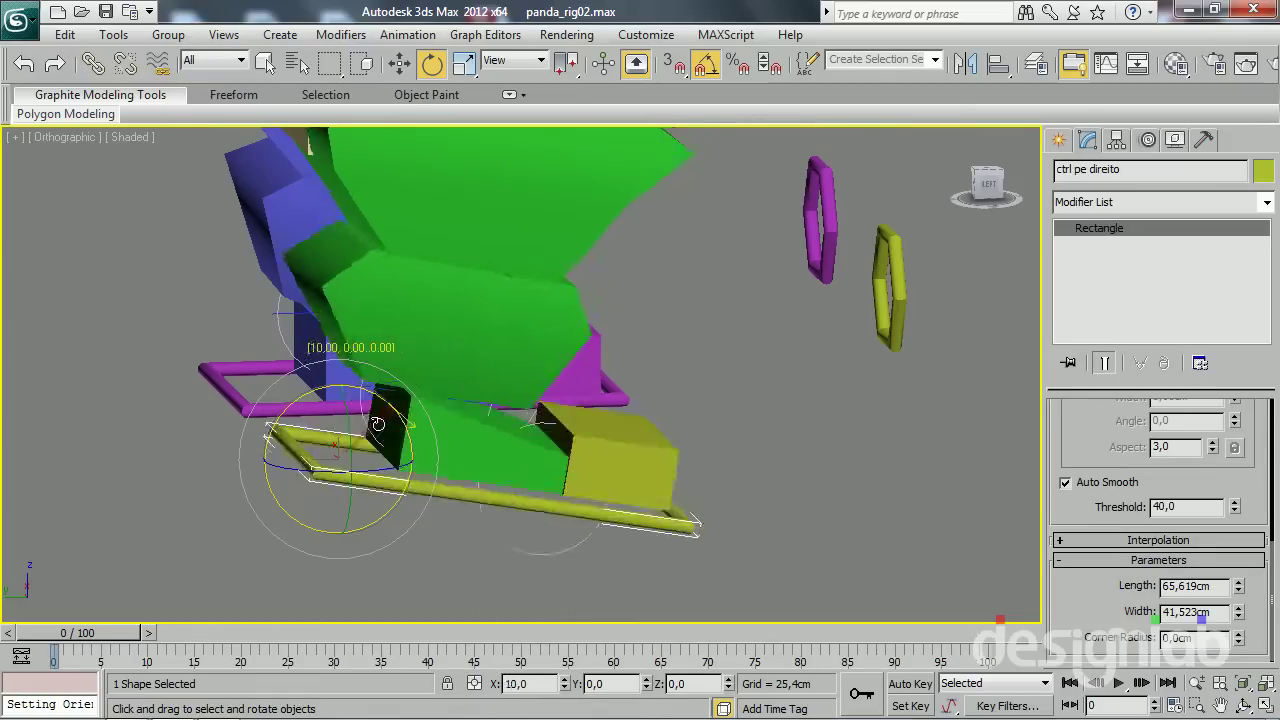
left_click(529, 515)
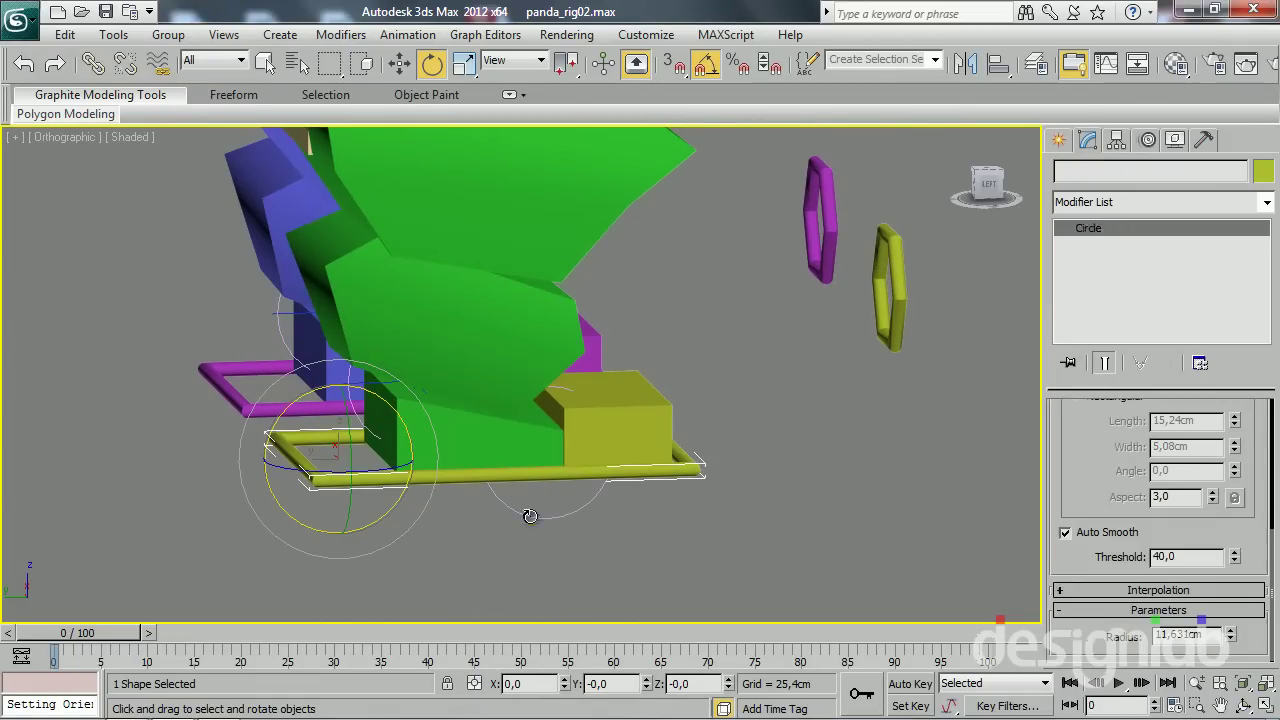
left_click_drag(515, 524, 498, 517)
mouse_move(498, 517)
middle_mouse_down("alt")
mouse_move(484, 474)
mouse_move(446, 510)
middle_mouse_up("alt")
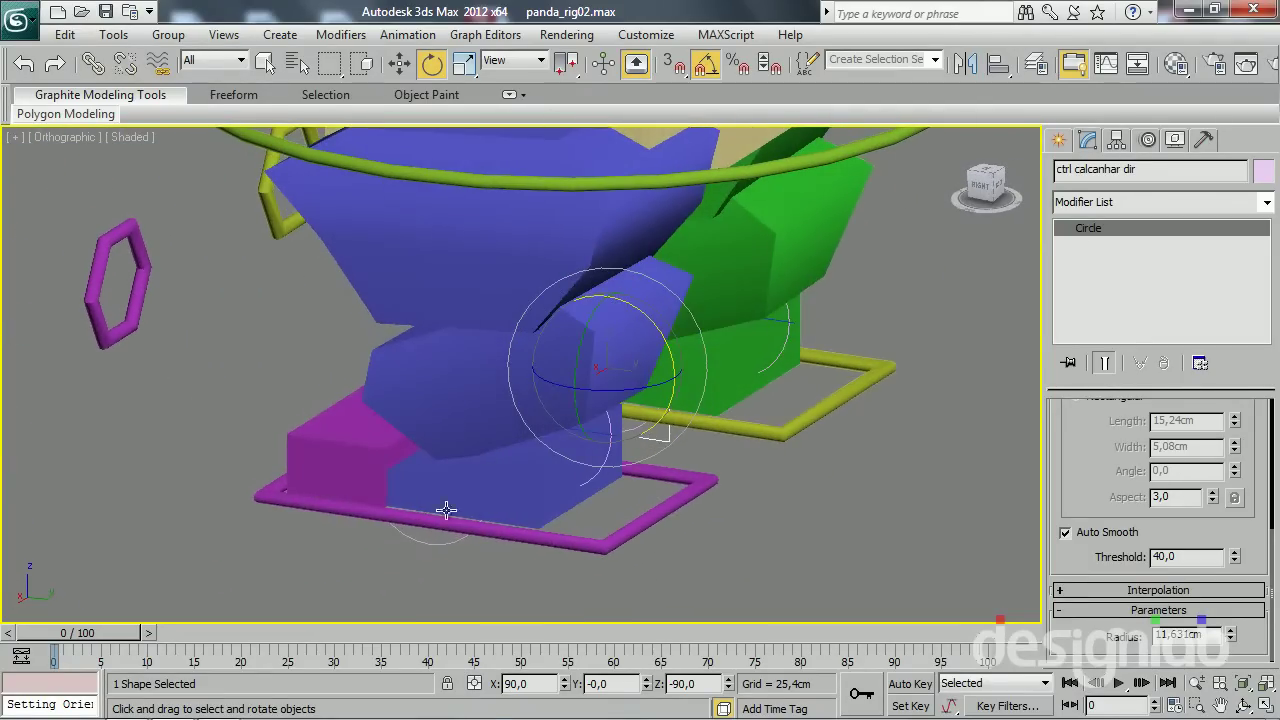
left_click(409, 526)
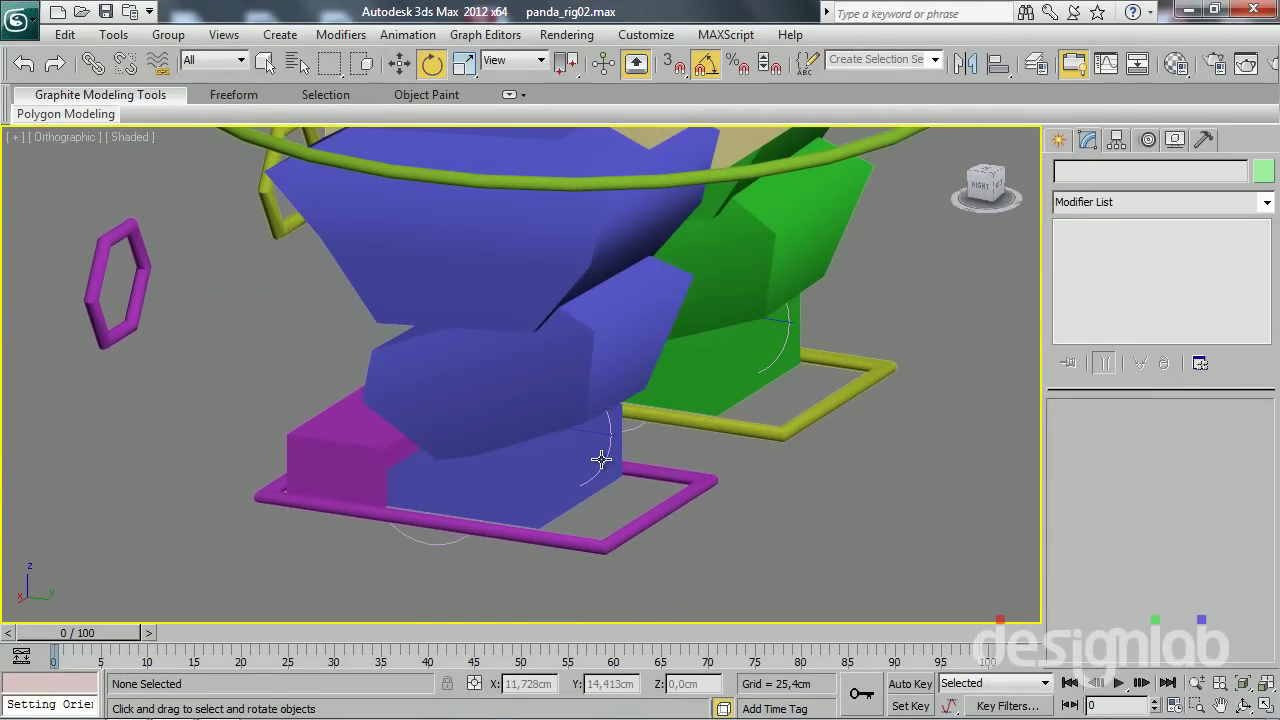
left_click(93, 63)
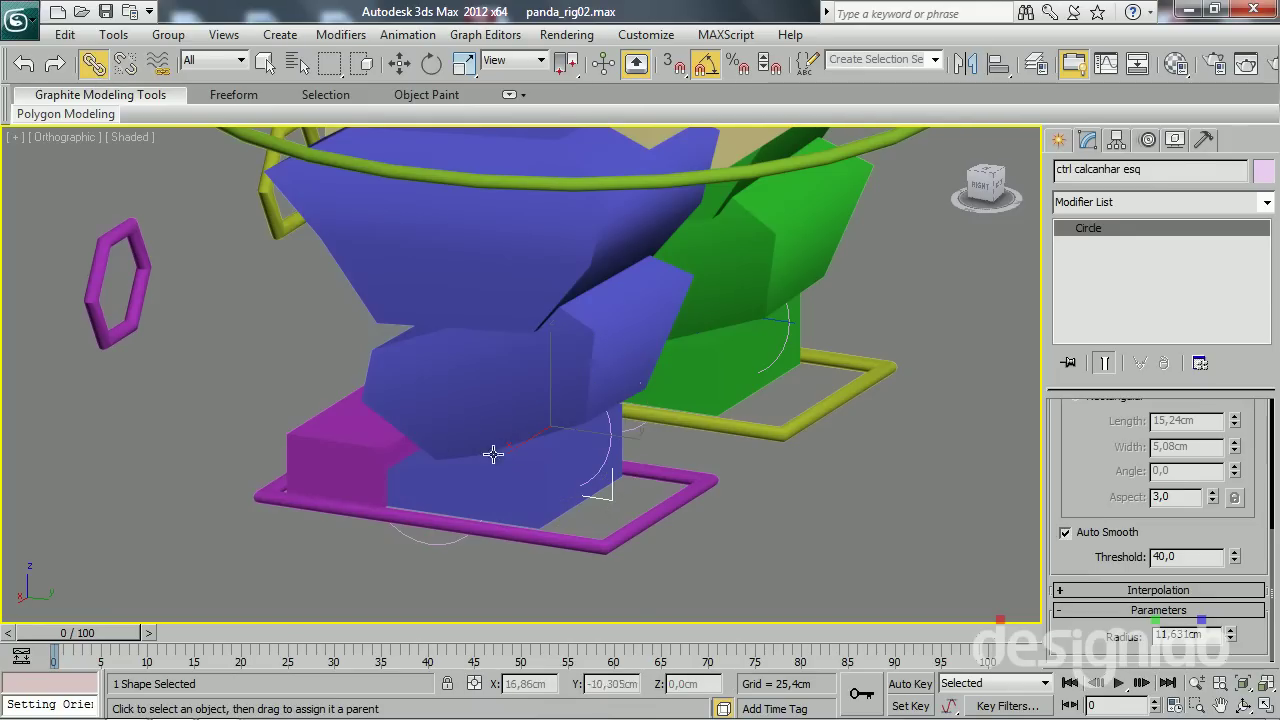
mouse_move(613, 474)
left_mouse_down()
mouse_move(446, 570)
mouse_move(412, 534)
mouse_move(634, 540)
left_mouse_up()
left_click(634, 525)
key("w")
mouse_move(681, 534)
middle_mouse_down("alt")
mouse_move(349, 475)
mouse_move(471, 554)
middle_mouse_up("alt")
left_click(471, 554)
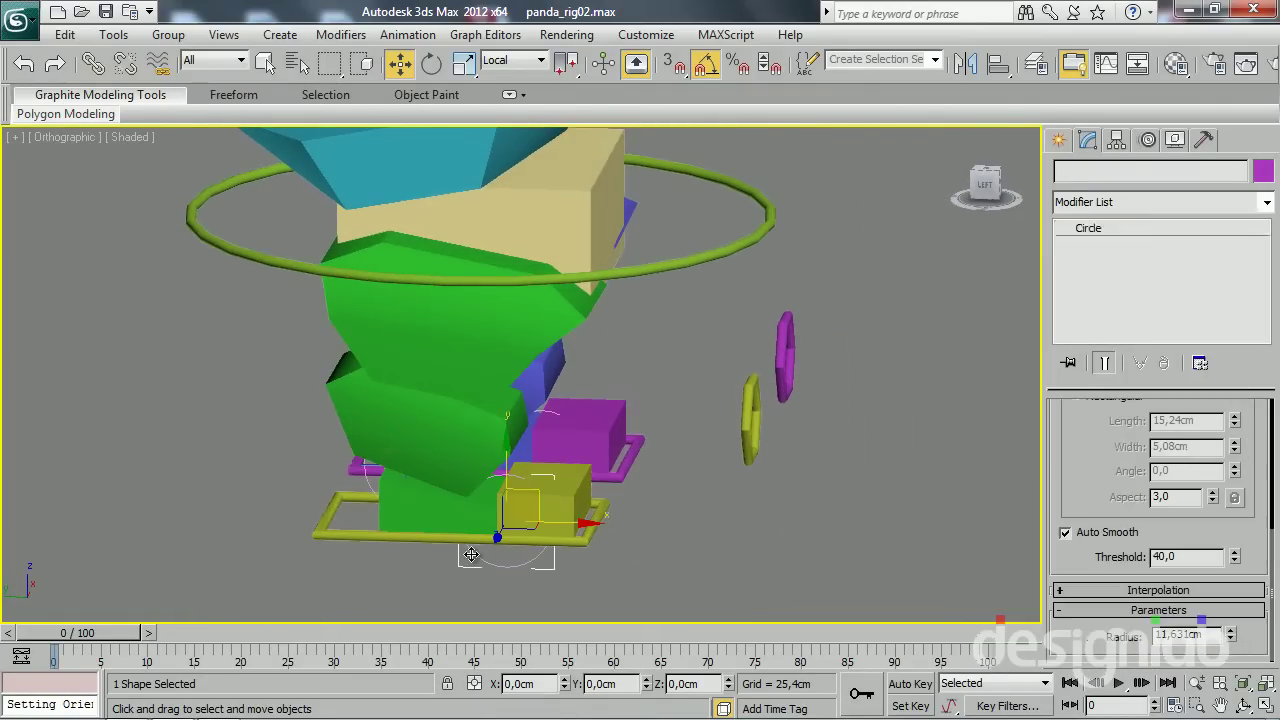
key("e")
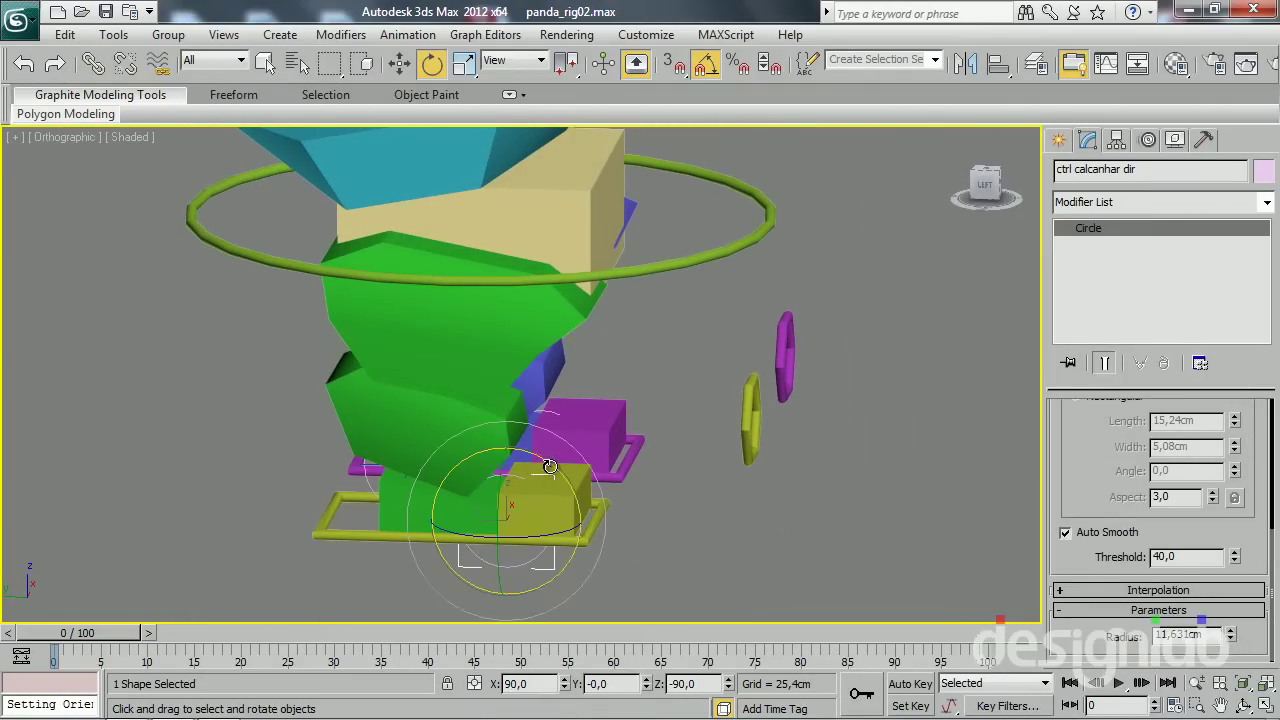
left_click_drag(540, 458, 568, 483)
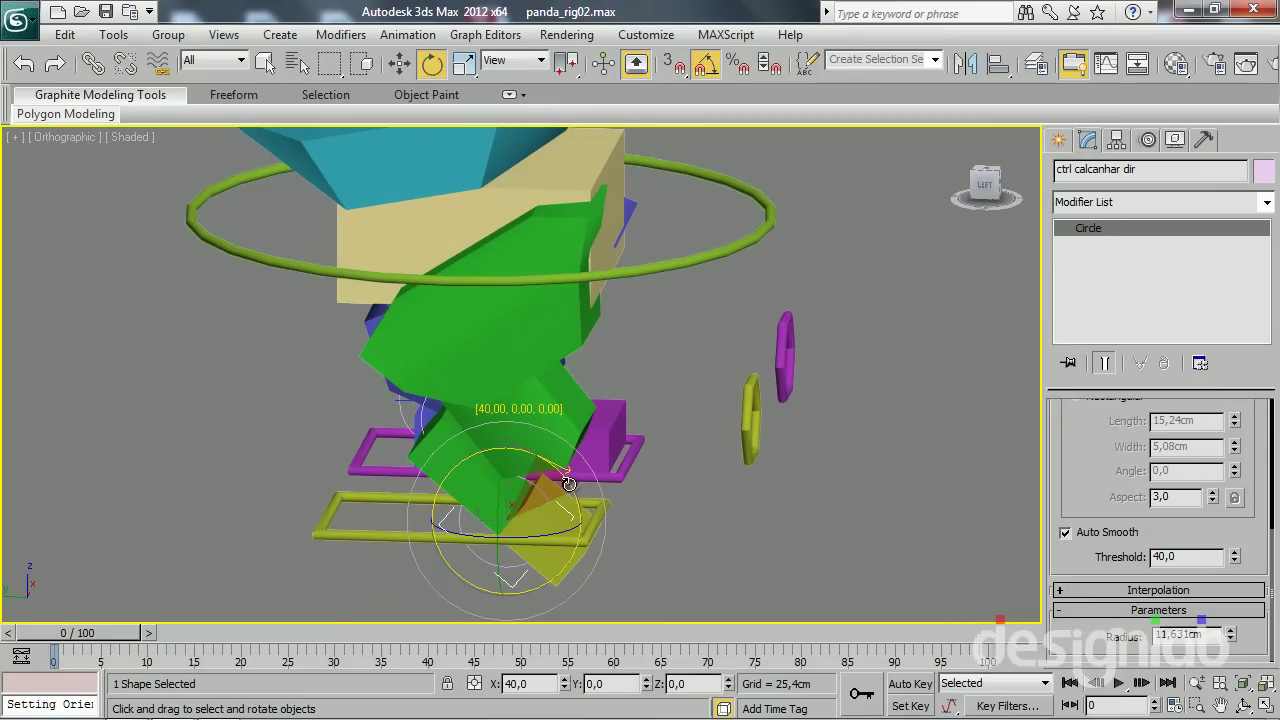
right_click(568, 483)
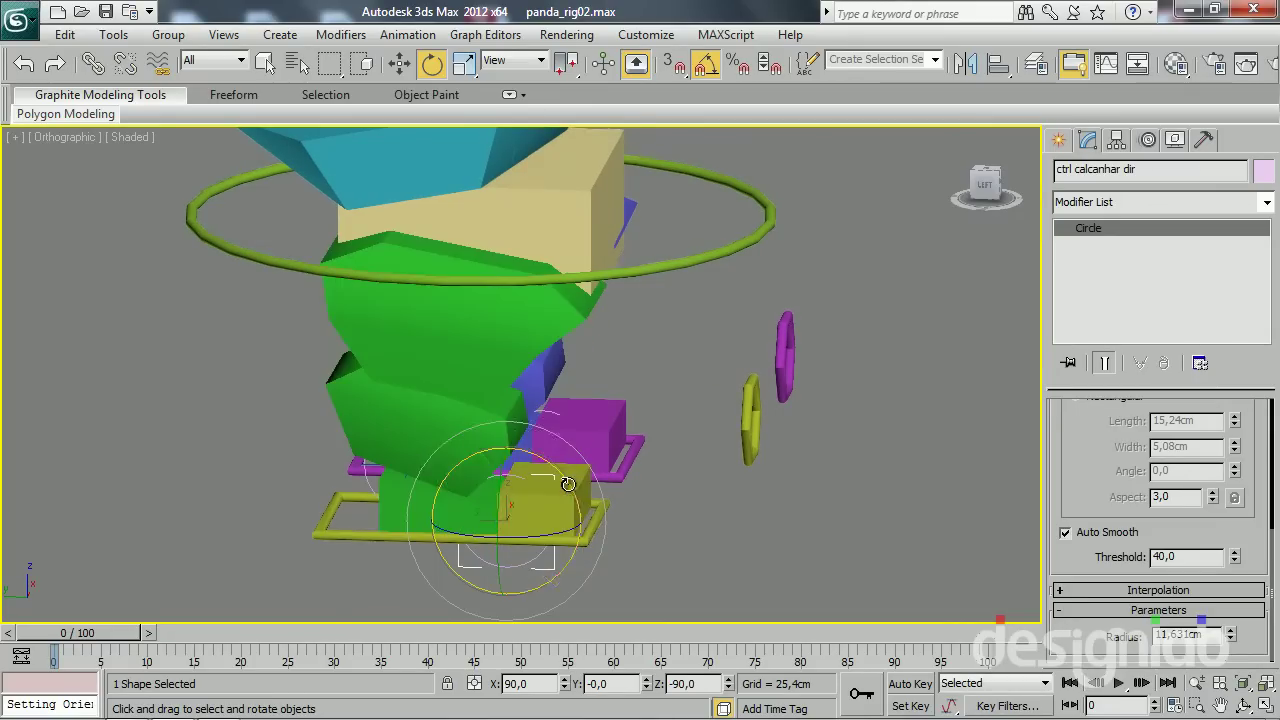
mouse_move(568, 483)
middle_mouse_down("alt")
mouse_move(540, 440)
mouse_move(505, 470)
middle_mouse_up("alt")
scroll(531, 425, "up", 3)
left_click(525, 445)
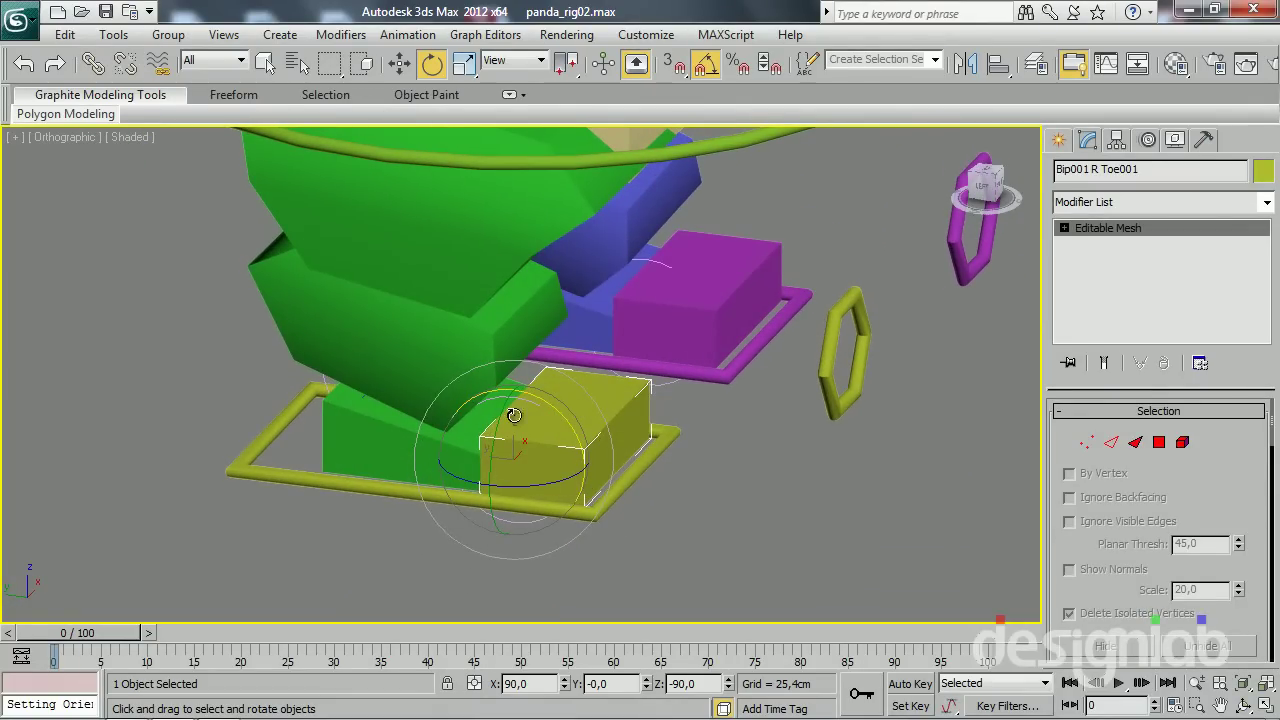
Add an Orientation Constraint to Bip001 R Toe001 targeting ctrl pe direito
left_click(408, 35)
mouse_move(438, 141)
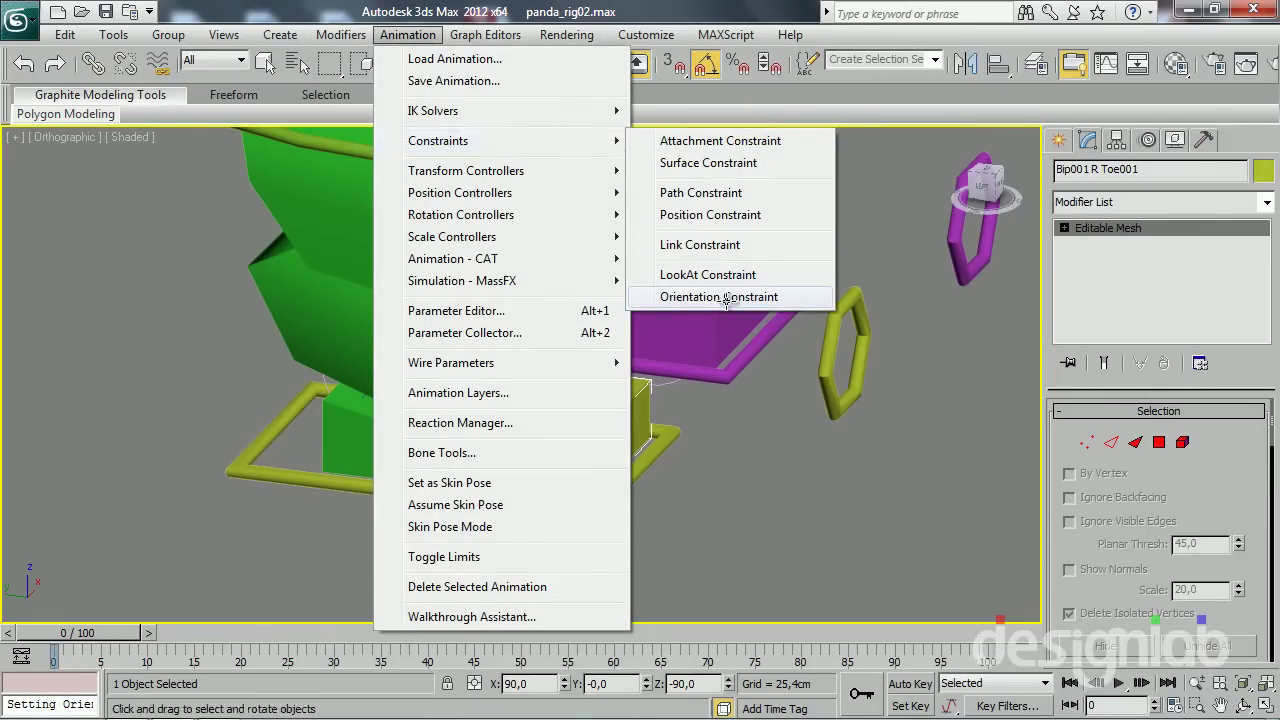
left_click(719, 297)
left_click(668, 443)
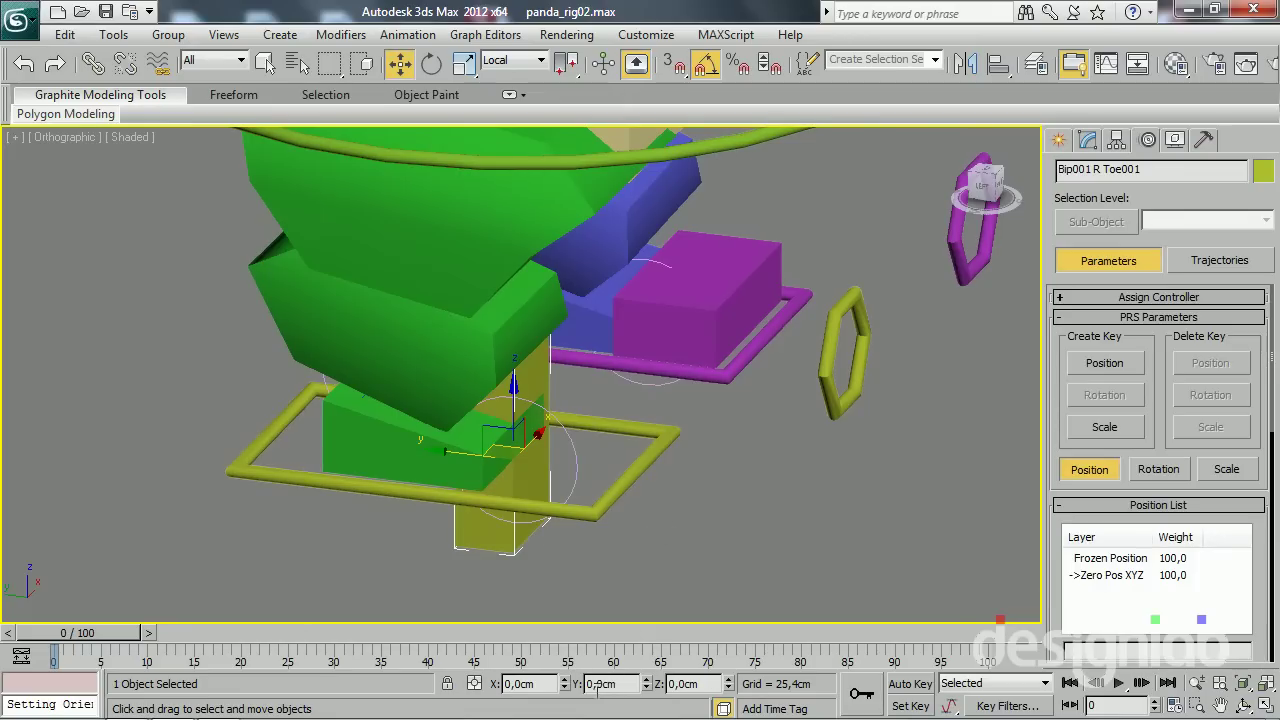
scroll(1060, 408, "down", 10)
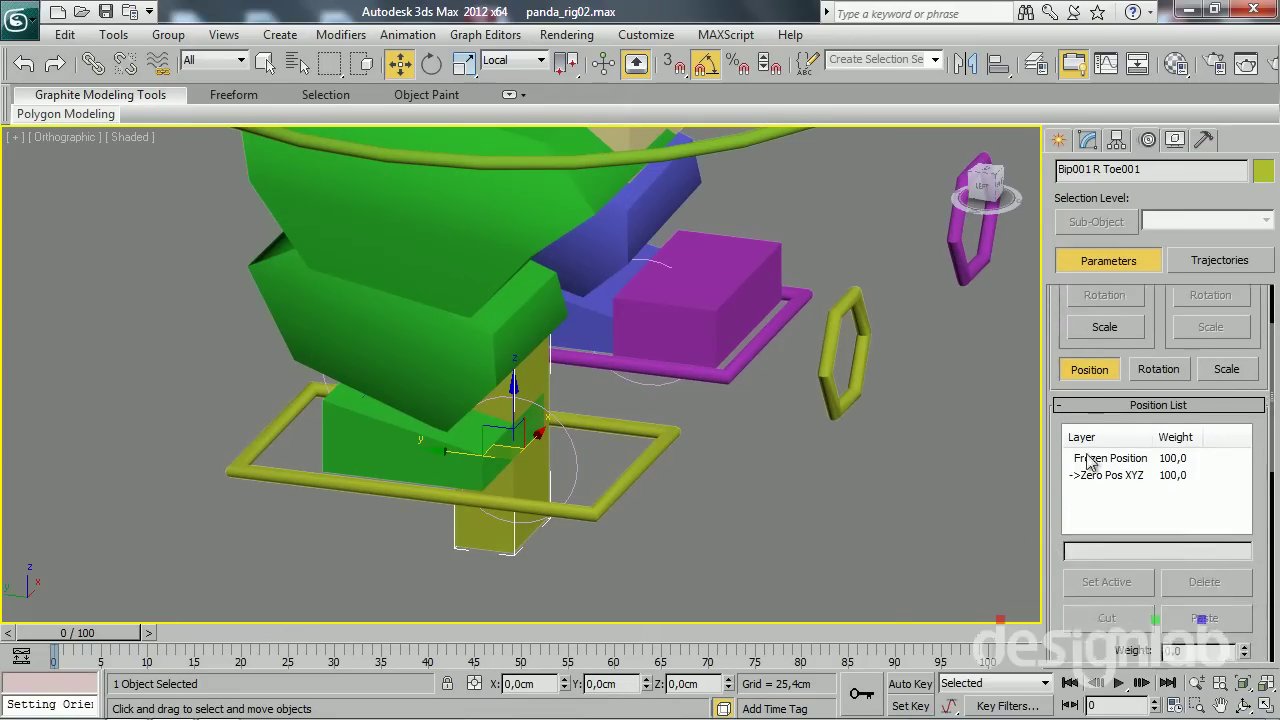
scroll(1072, 466, "up", 3)
scroll(1072, 460, "up", 2)
scroll(1075, 321, "up", 3)
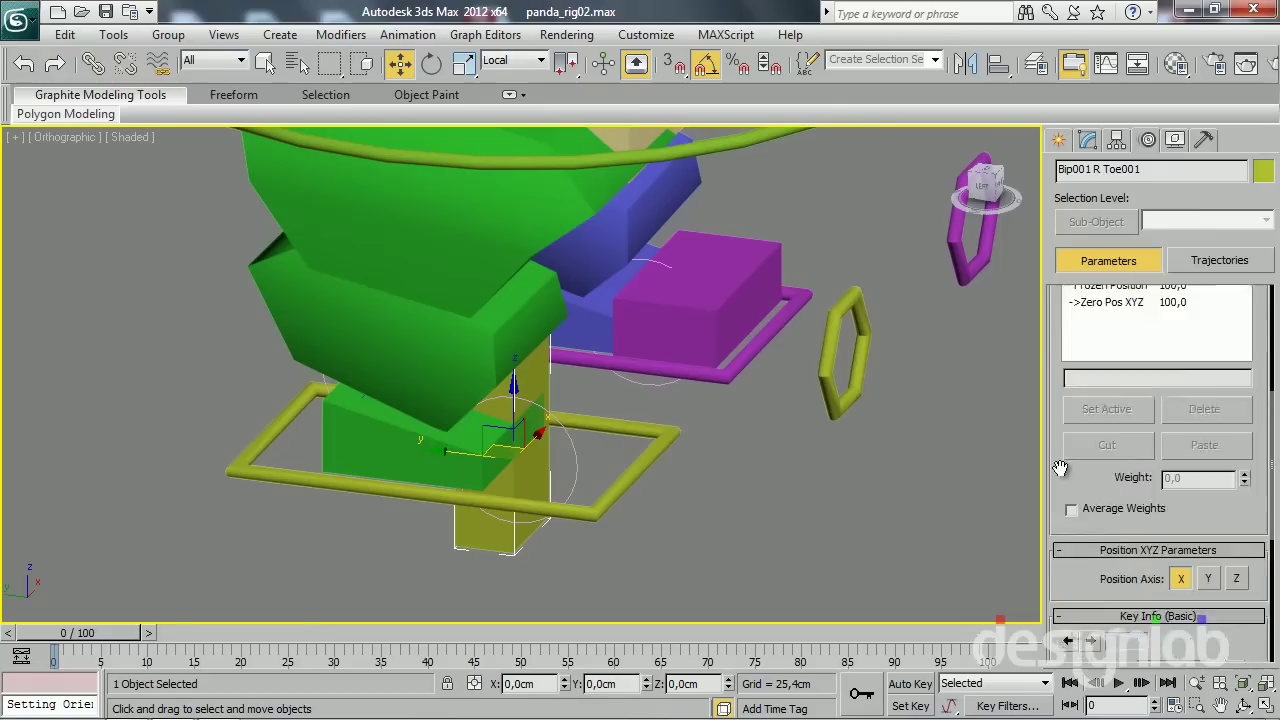
scroll(1075, 330, "up", 3)
Tick Keep Initial Offset in the toe's orientation constraint settings in the Motion panel
left_click(1160, 433)
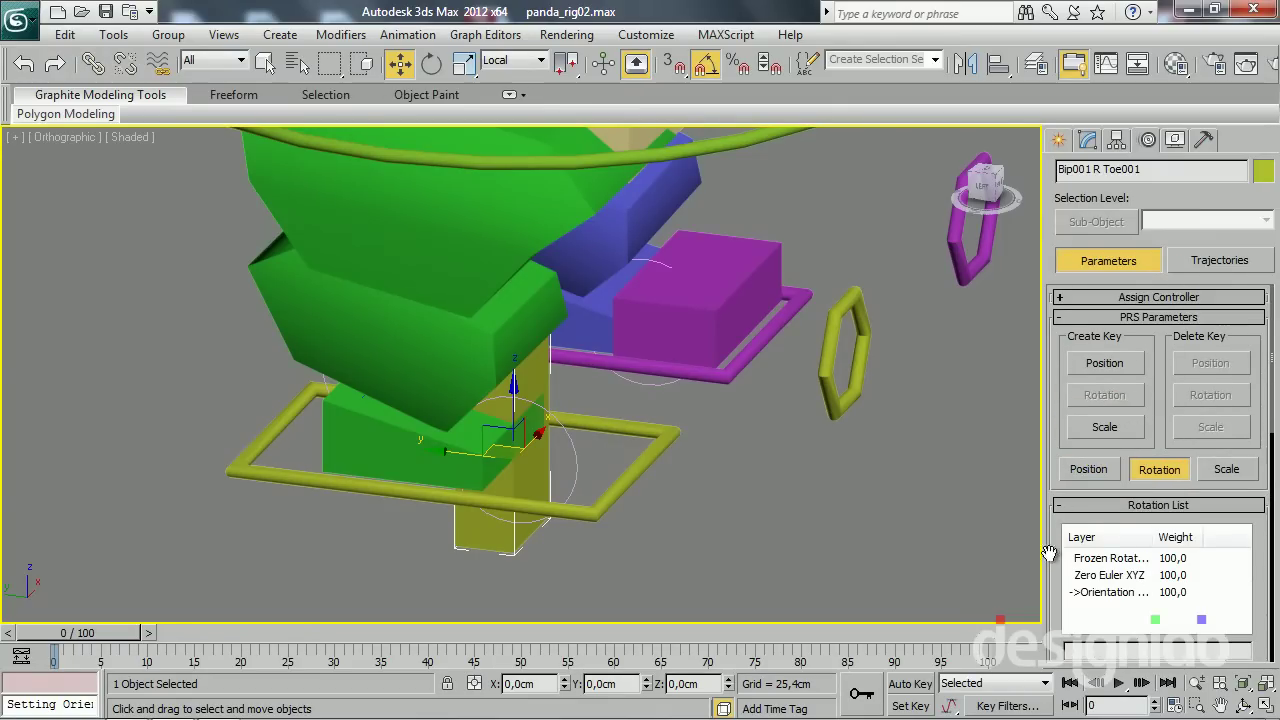
scroll(1091, 510, "down", 2)
scroll(1091, 507, "down", 3)
scroll(1091, 504, "down", 2)
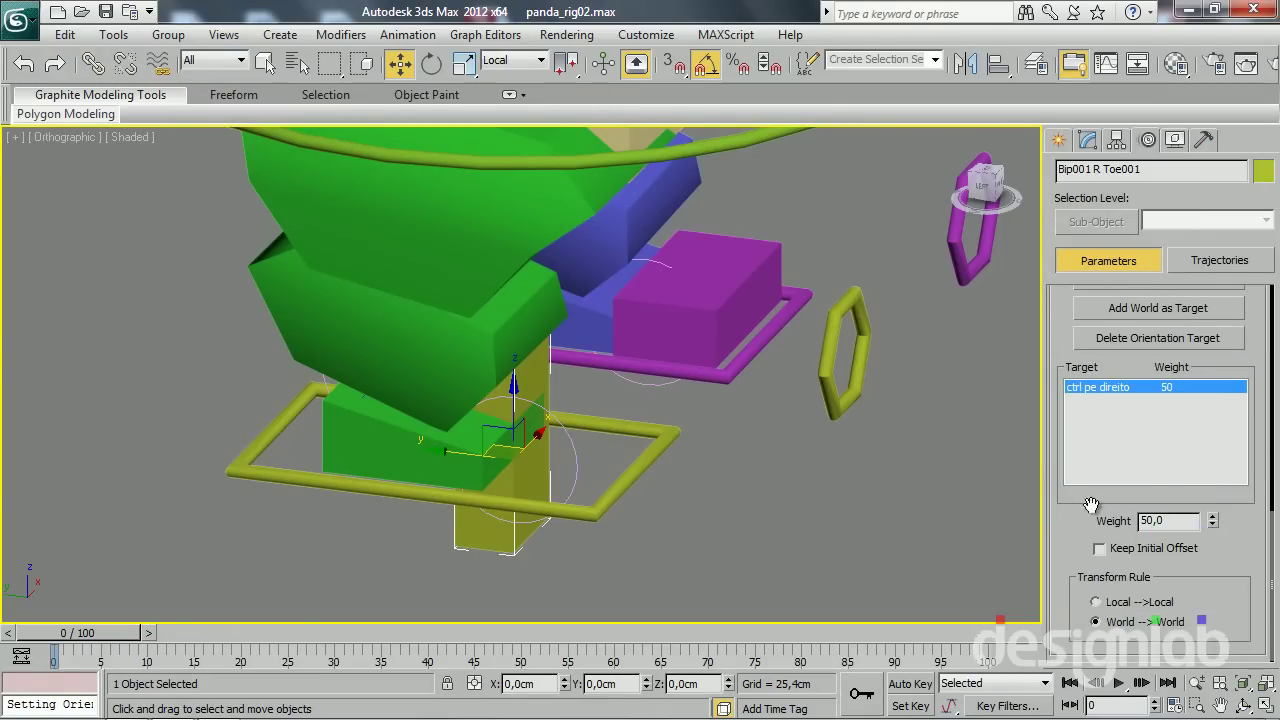
left_click(1121, 552)
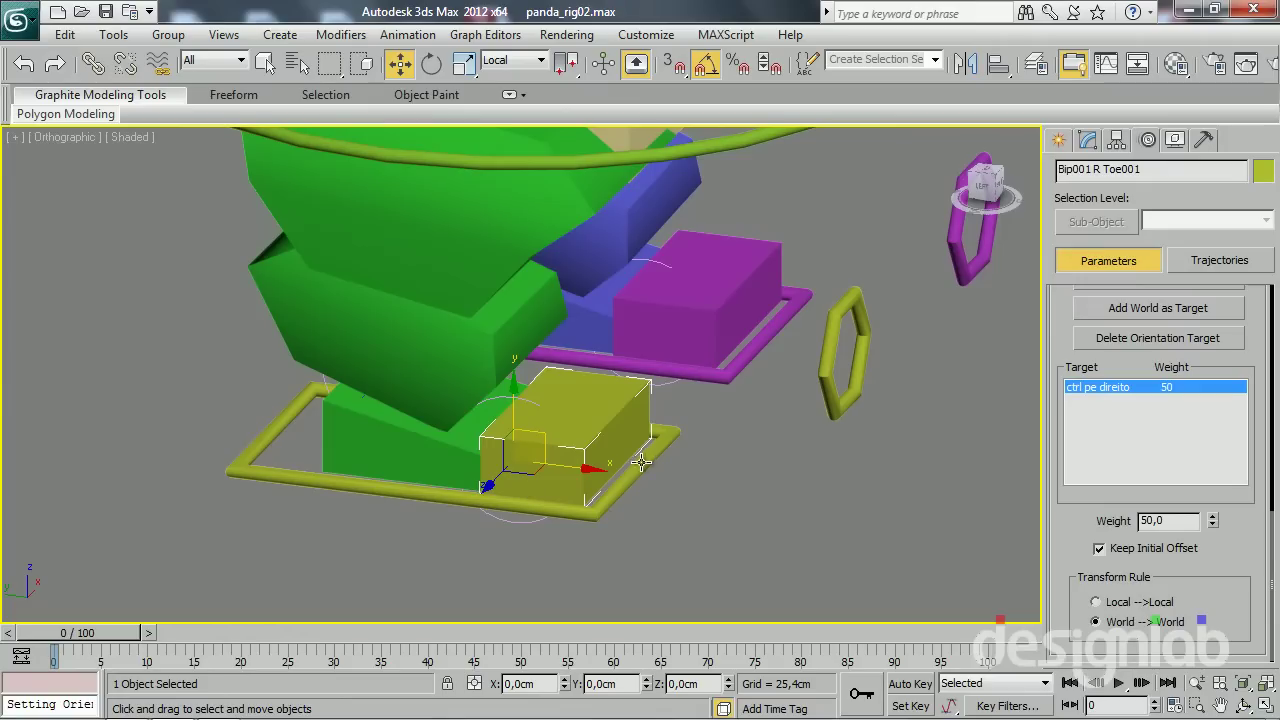
Test-rotate ctrl calcanhar dir and the ctrl pe direito foot frame to check the toe follows
middle_click_drag(641, 456, 476, 503, "alt")
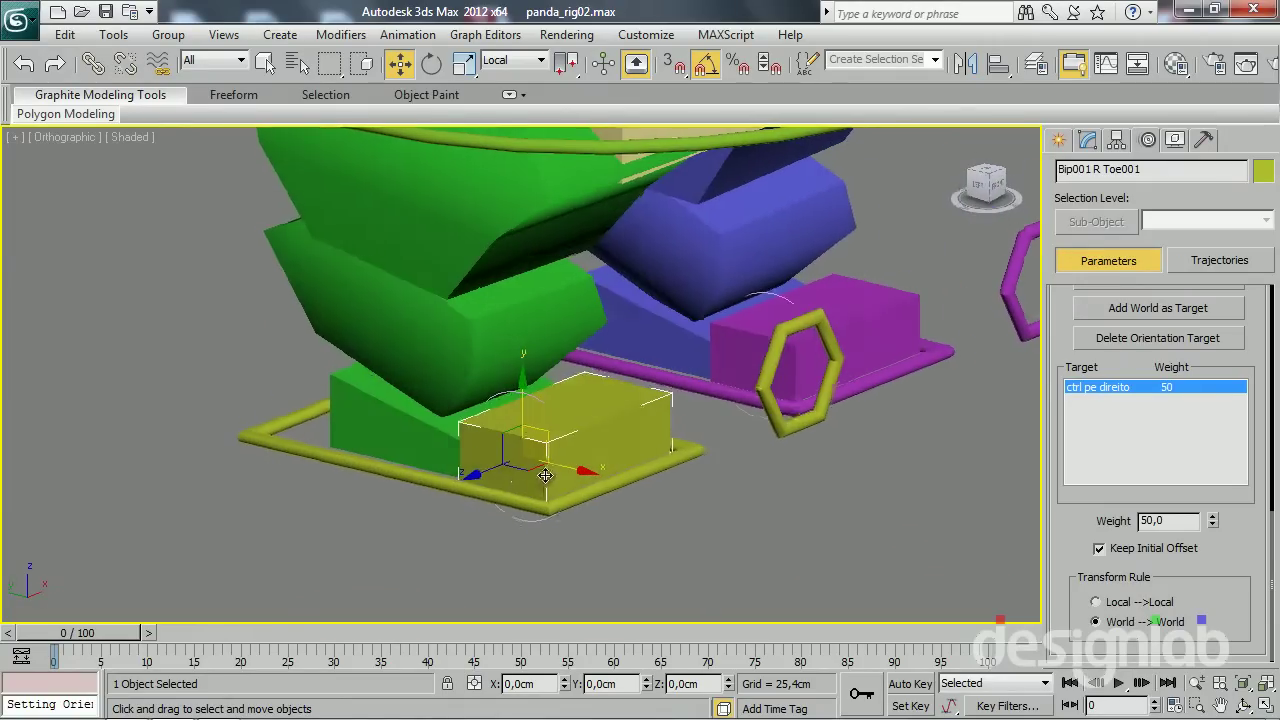
left_click(537, 523)
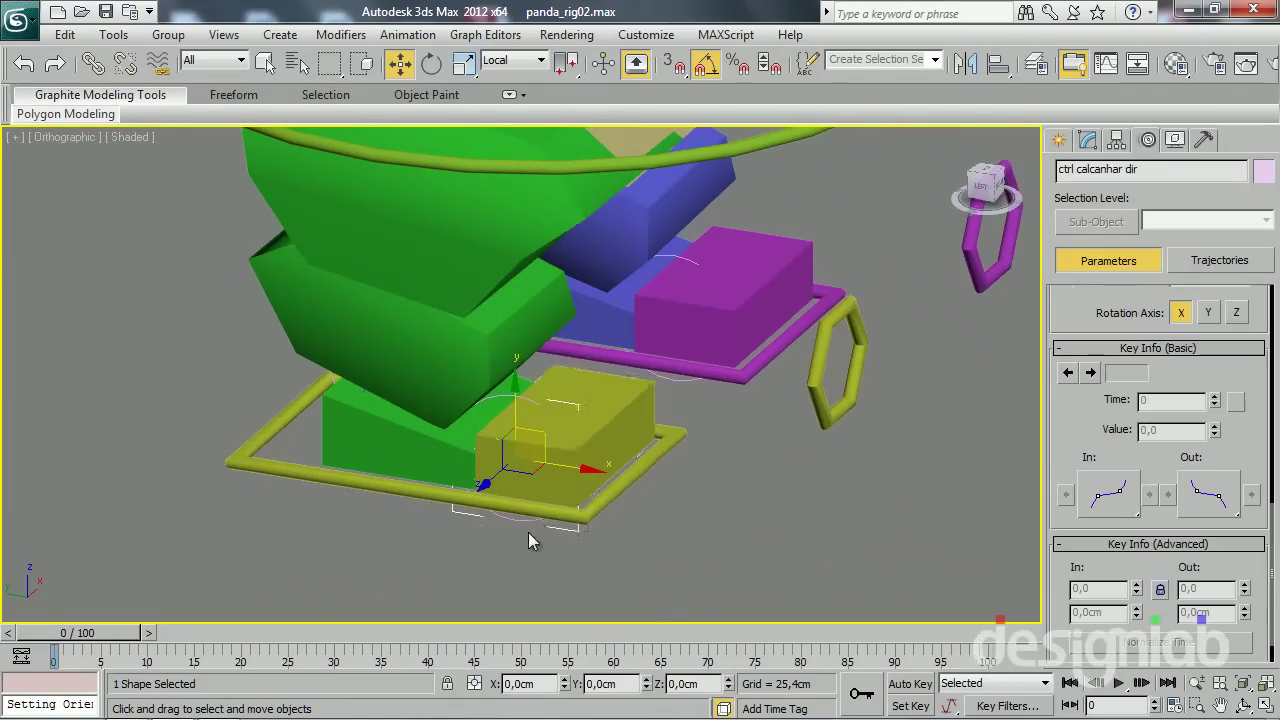
middle_click_drag(531, 534, 550, 545, "alt")
key("e")
mouse_move(548, 411)
left_mouse_down()
mouse_move(578, 446)
mouse_move(488, 436)
left_mouse_up()
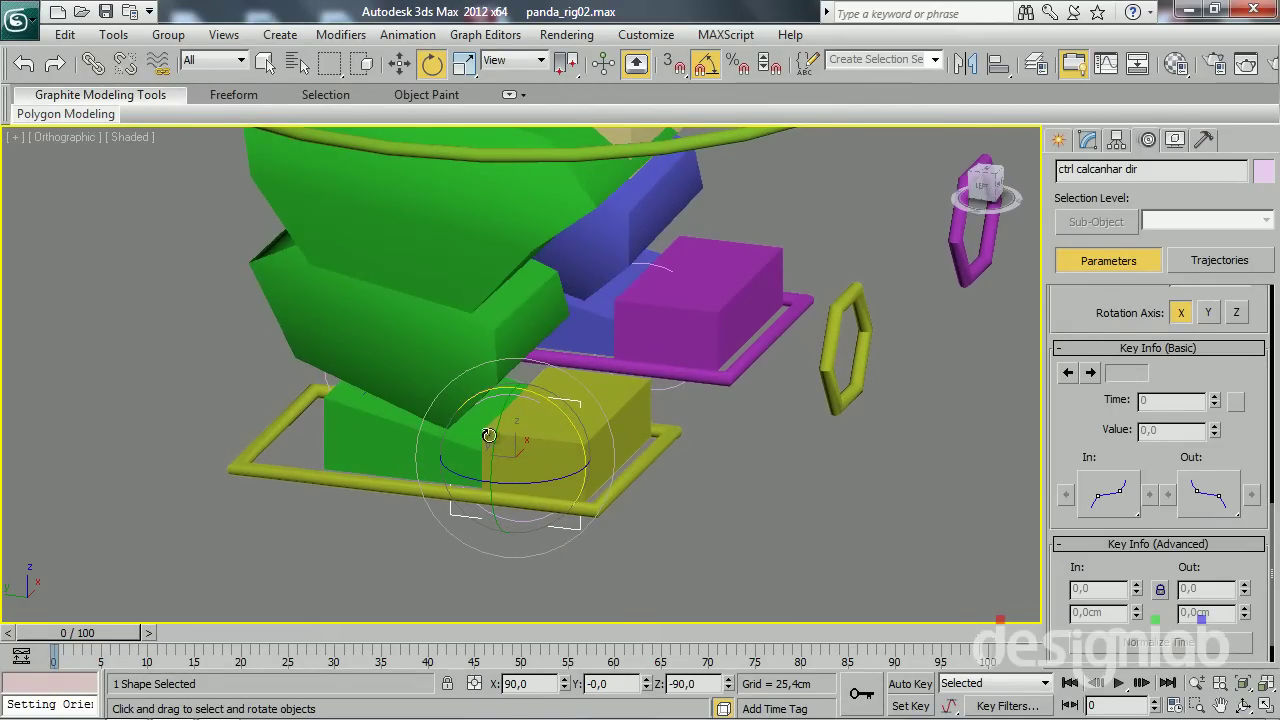
left_click(260, 465)
mouse_move(300, 395)
left_mouse_down()
mouse_move(349, 372)
mouse_move(330, 380)
mouse_move(340, 400)
left_mouse_up()
middle_click_drag(340, 400, 490, 489, "alt")
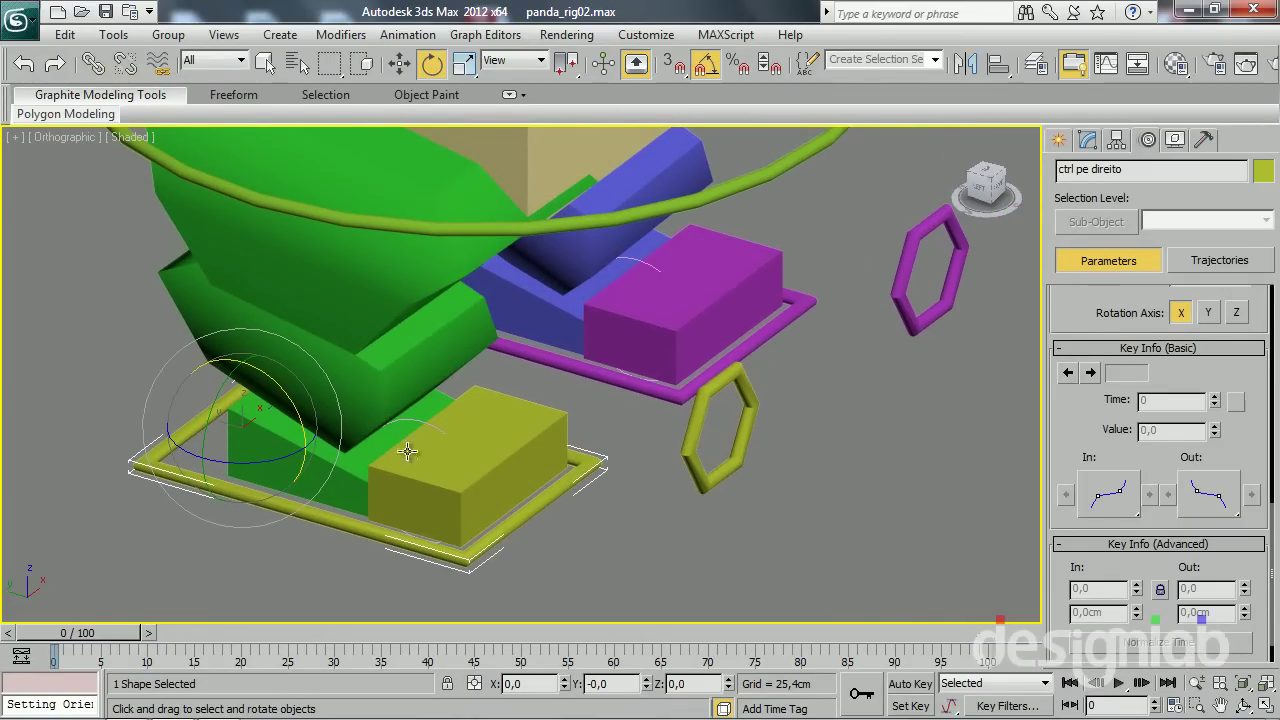
mouse_move(498, 373)
middle_mouse_down("alt")
mouse_move(480, 440)
mouse_move(430, 430)
mouse_move(509, 421)
middle_mouse_up("alt")
key("Page_Down")
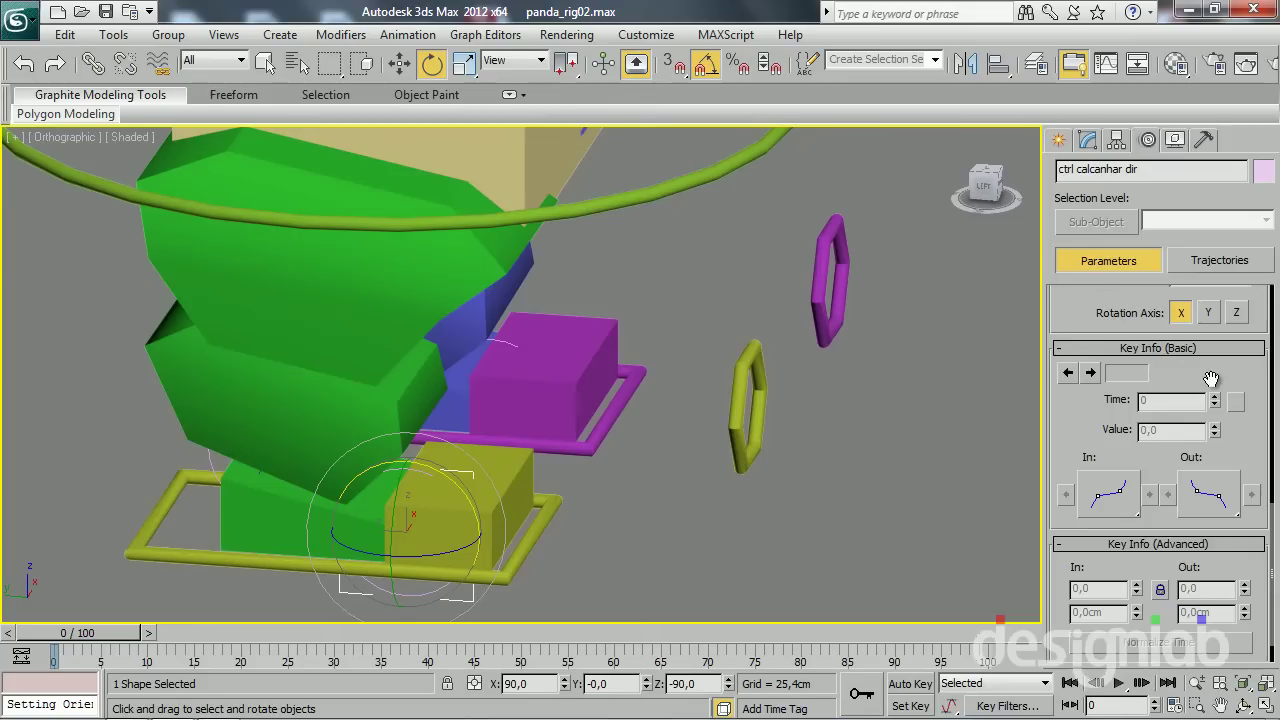
Enable viewport rendering on the ctrl calcanhar dir heel circle and colour it yellow-green
left_click(1097, 145)
scroll(1100, 494, "up", 3)
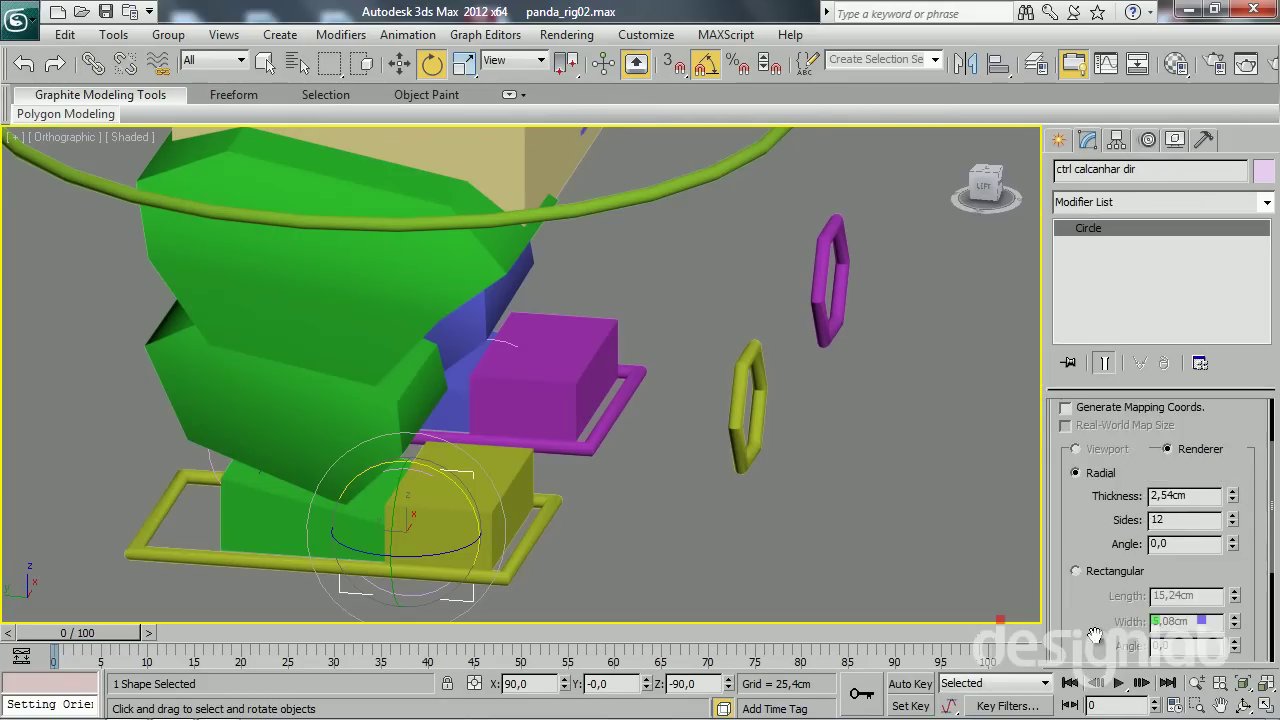
scroll(1105, 596, "up", 2)
left_click(1129, 456)
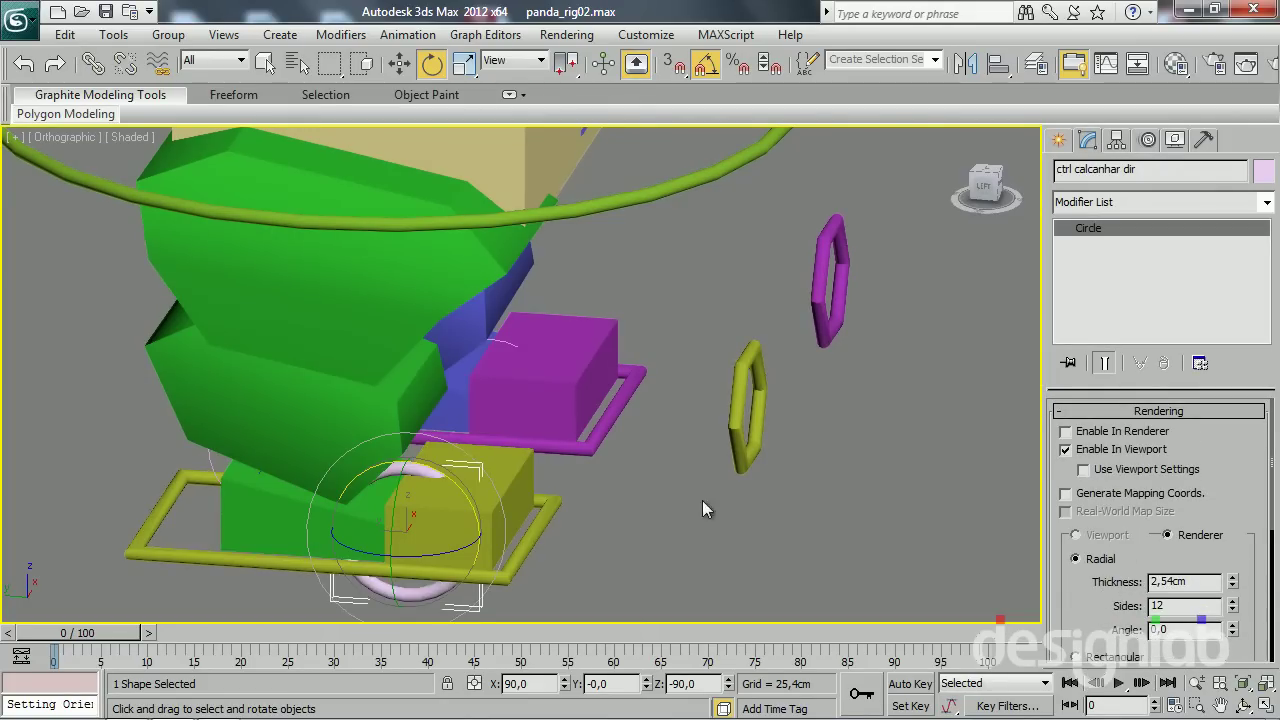
middle_click_drag(702, 500, 723, 453, "alt")
left_click(1264, 172)
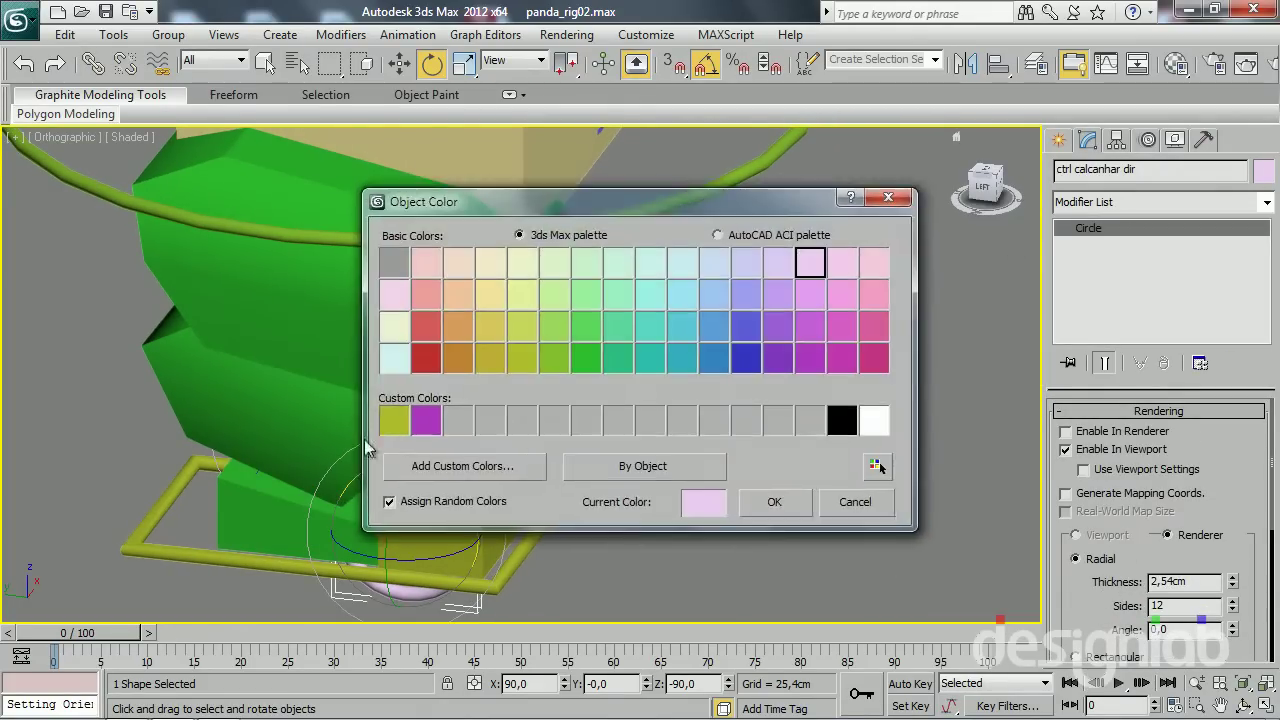
left_click(394, 420)
left_click(777, 503)
middle_click_drag(780, 506, 744, 492, "alt")
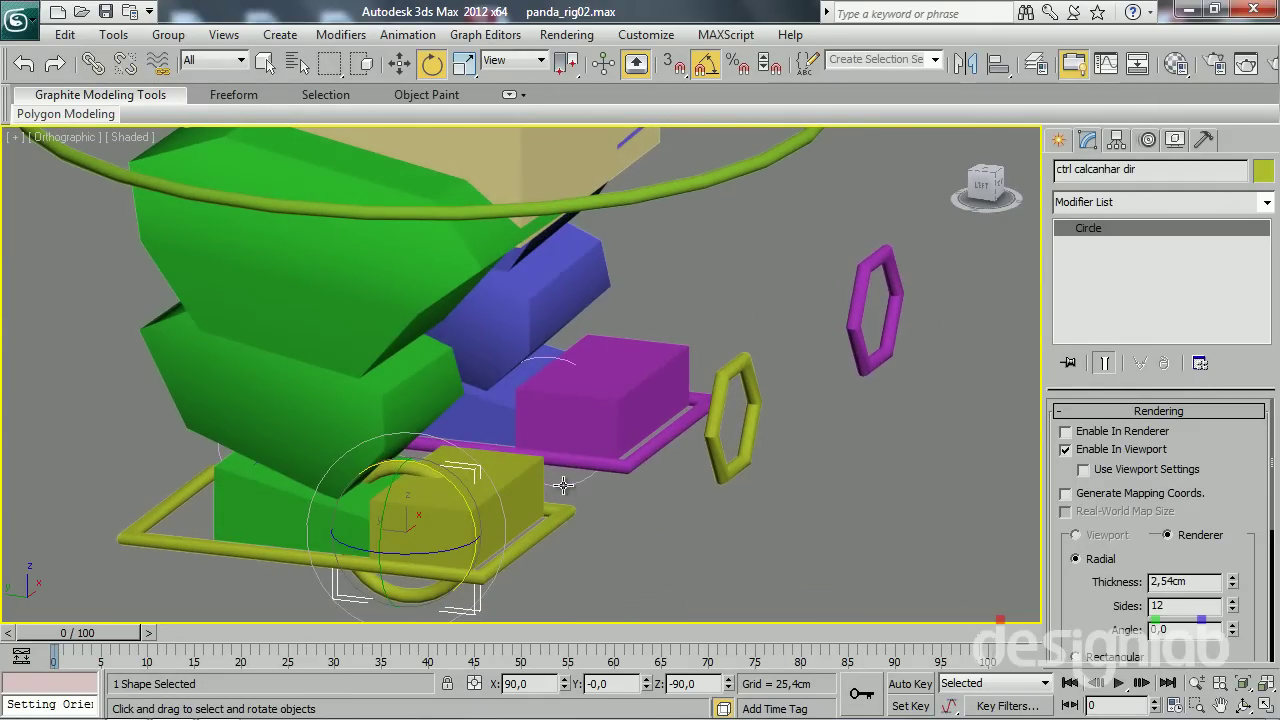
Colour the ctrl rot calcanhar esq heel circle purple and enable its viewport rendering
left_click(563, 486)
left_click(1262, 172)
left_click(429, 420)
left_click(772, 500)
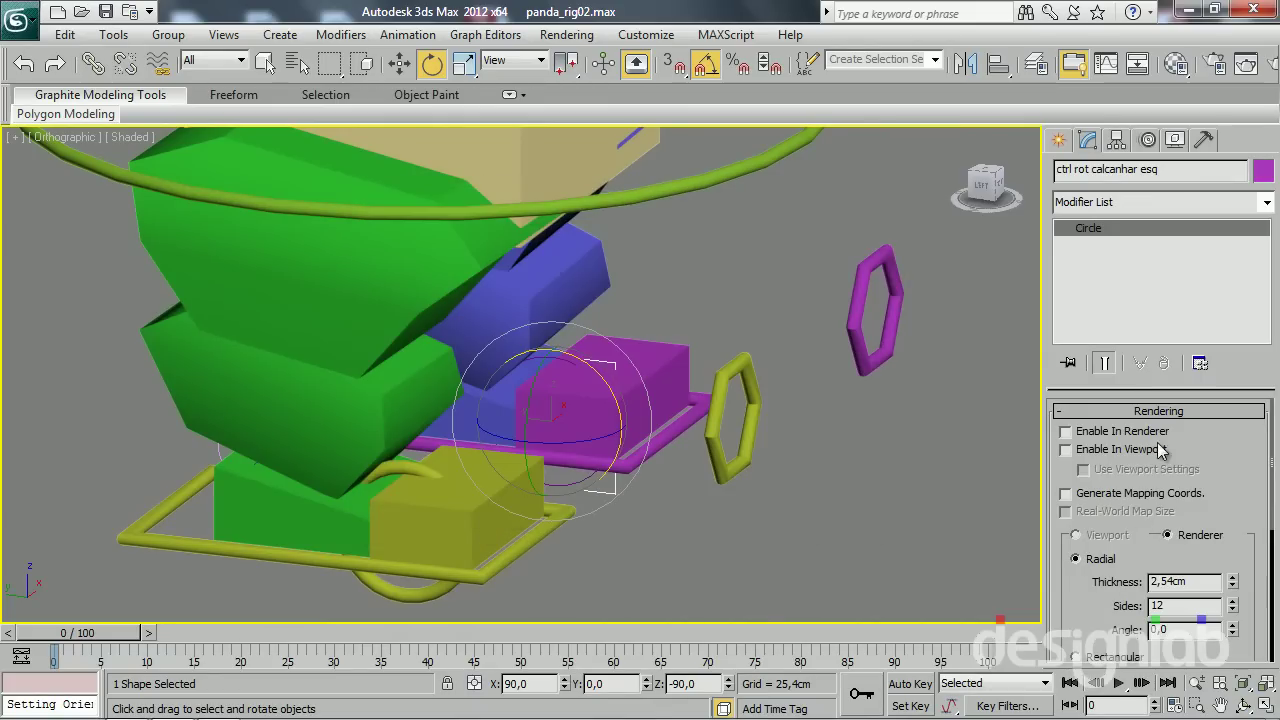
left_click(1065, 431)
left_click(1067, 450)
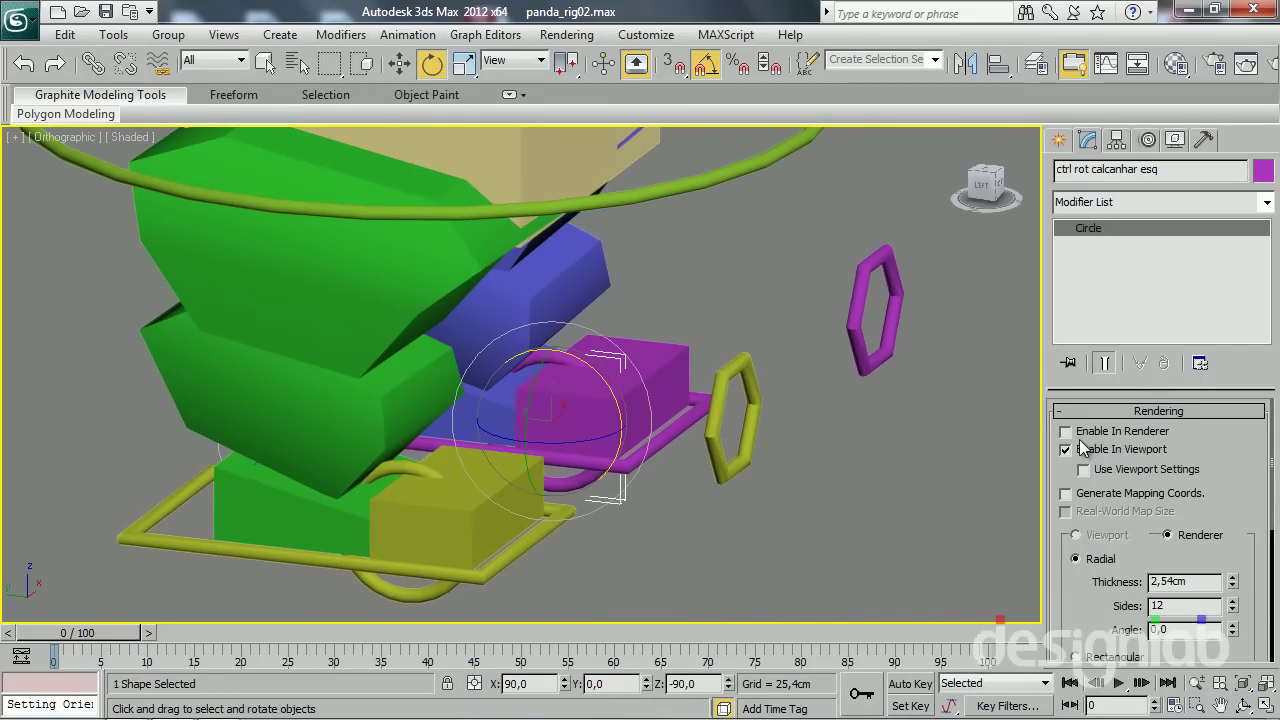
Test-rotate the left heel control, then select the left toe Bip001 L Toe001
mouse_move(452, 474)
middle_mouse_down("alt")
mouse_move(266, 500)
mouse_move(380, 486)
mouse_move(363, 486)
mouse_move(330, 493)
mouse_move(517, 496)
middle_mouse_up("alt")
scroll(517, 496, "up", 2)
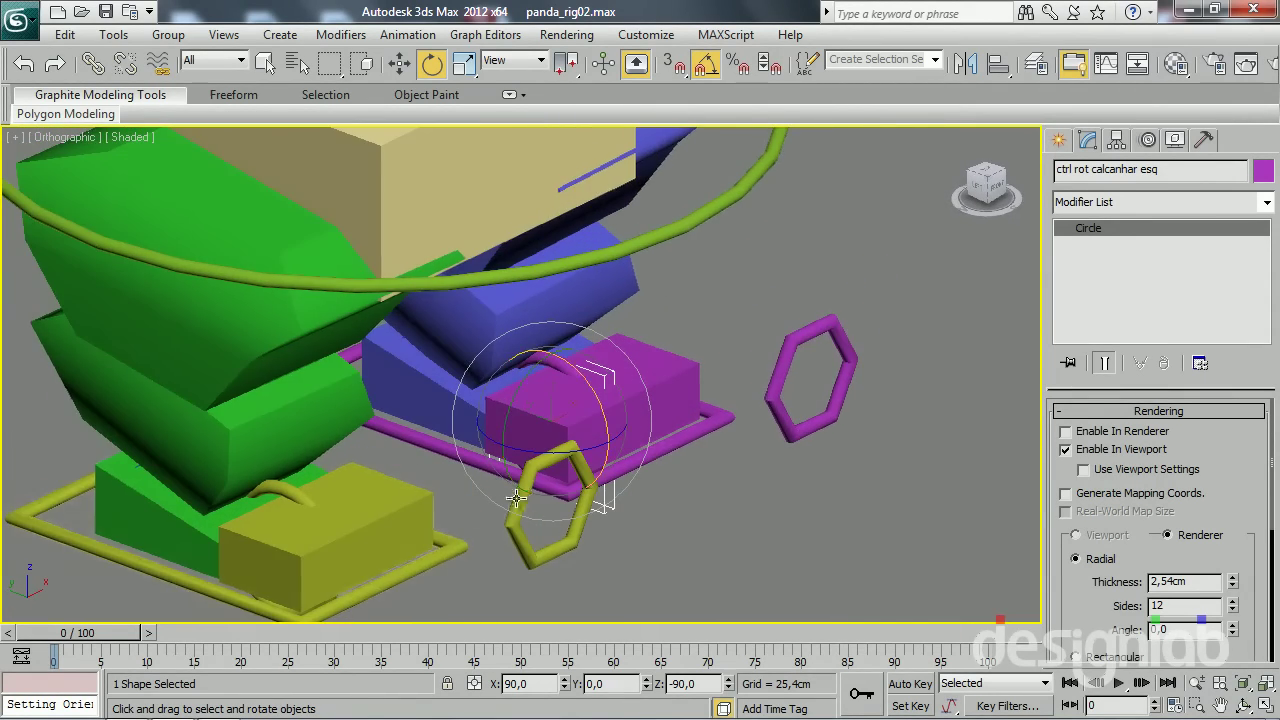
scroll(517, 496, "up", 3)
scroll(447, 503, "down", 2)
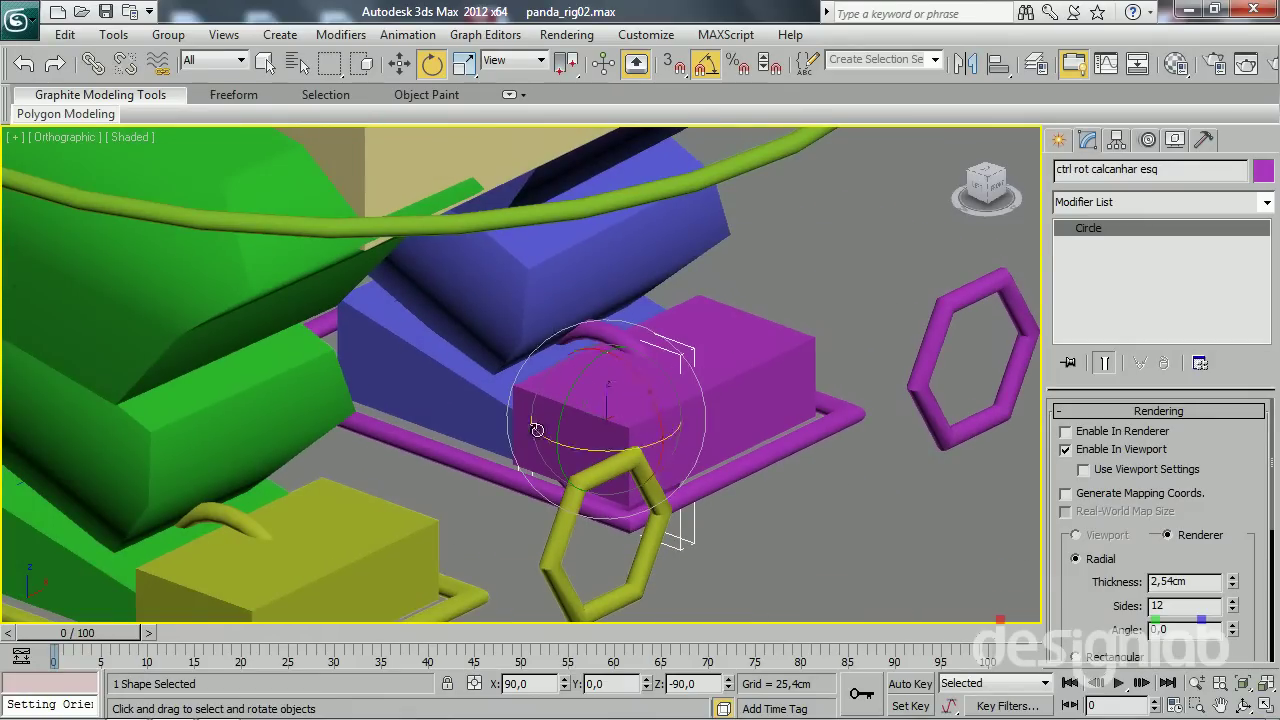
middle_click_drag(623, 363, 533, 363, "alt")
mouse_move(583, 362)
left_mouse_down()
mouse_move(552, 377)
mouse_move(580, 406)
left_mouse_up()
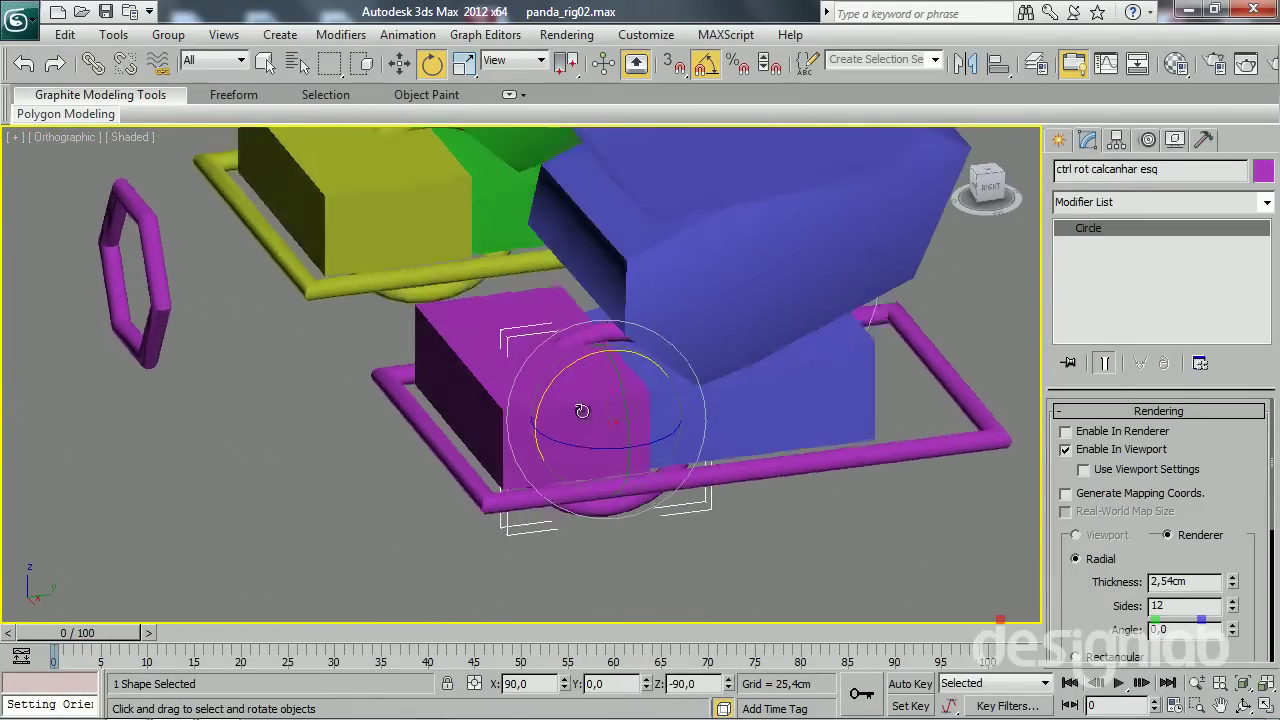
left_click(530, 405)
Orientation-constrain the left toe to ctrl pe esquerdo, keeping its initial offset
left_click(407, 34)
mouse_move(438, 141)
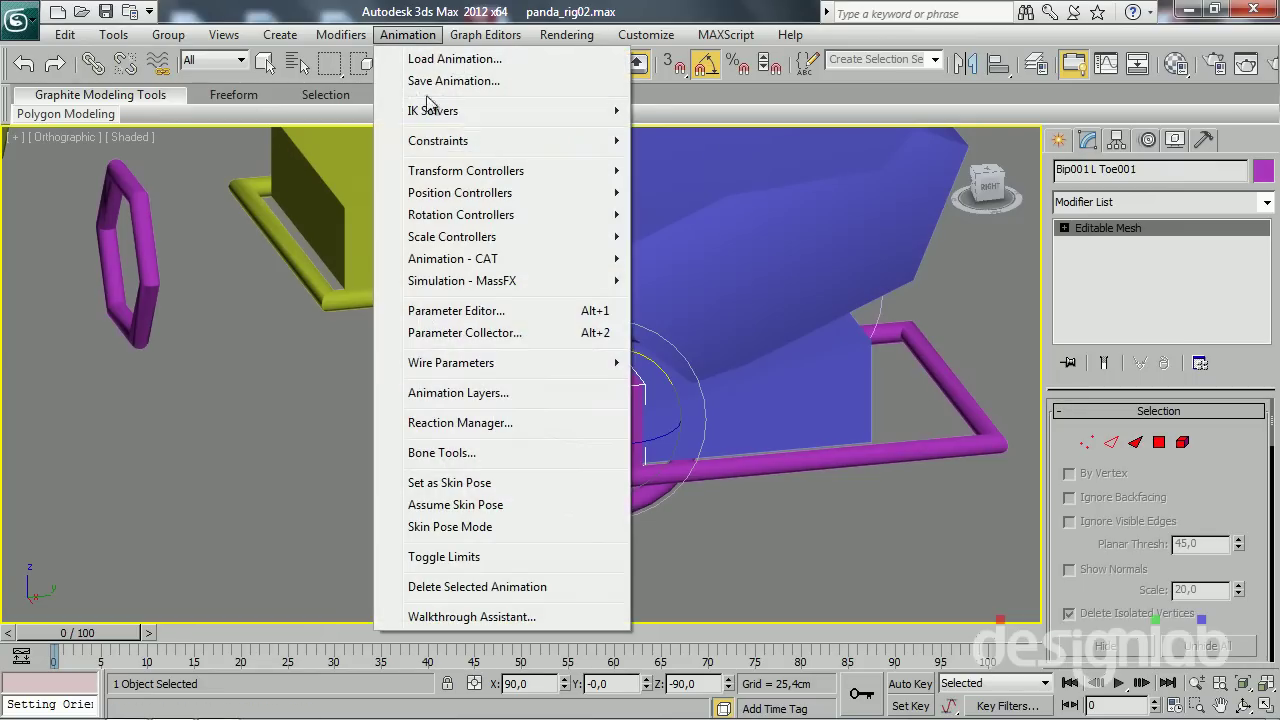
left_click(720, 296)
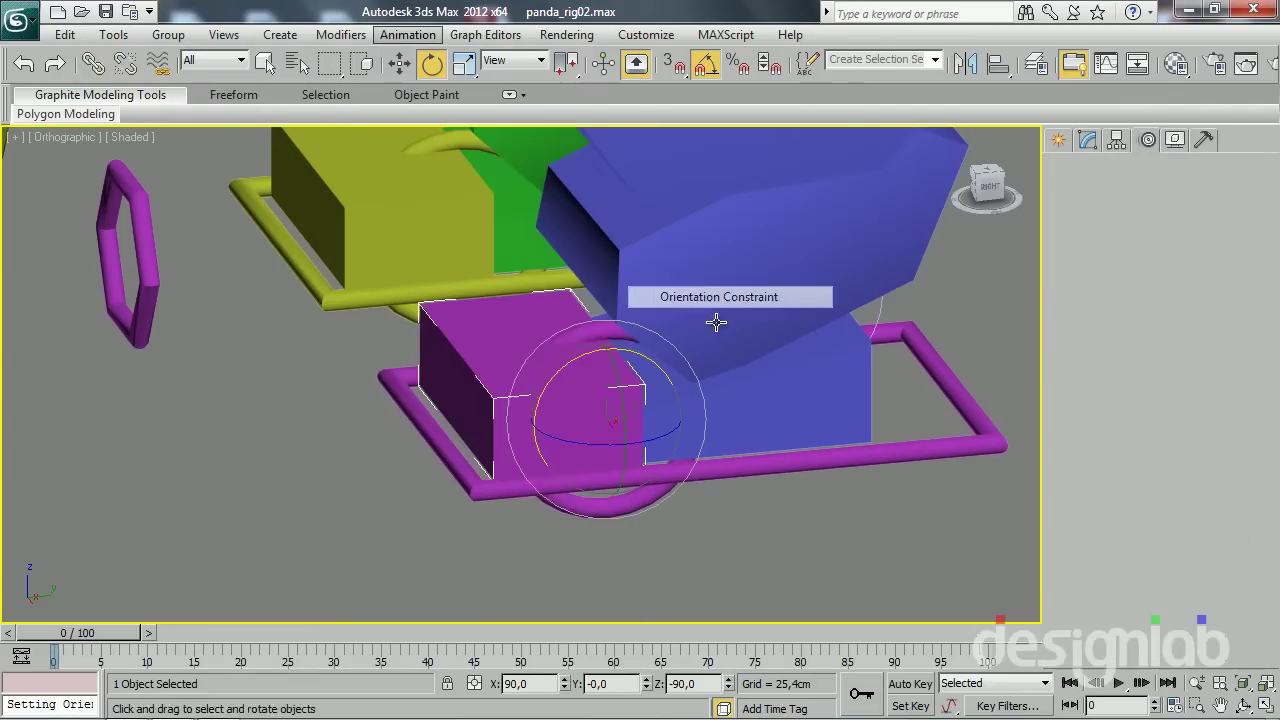
left_click(963, 471)
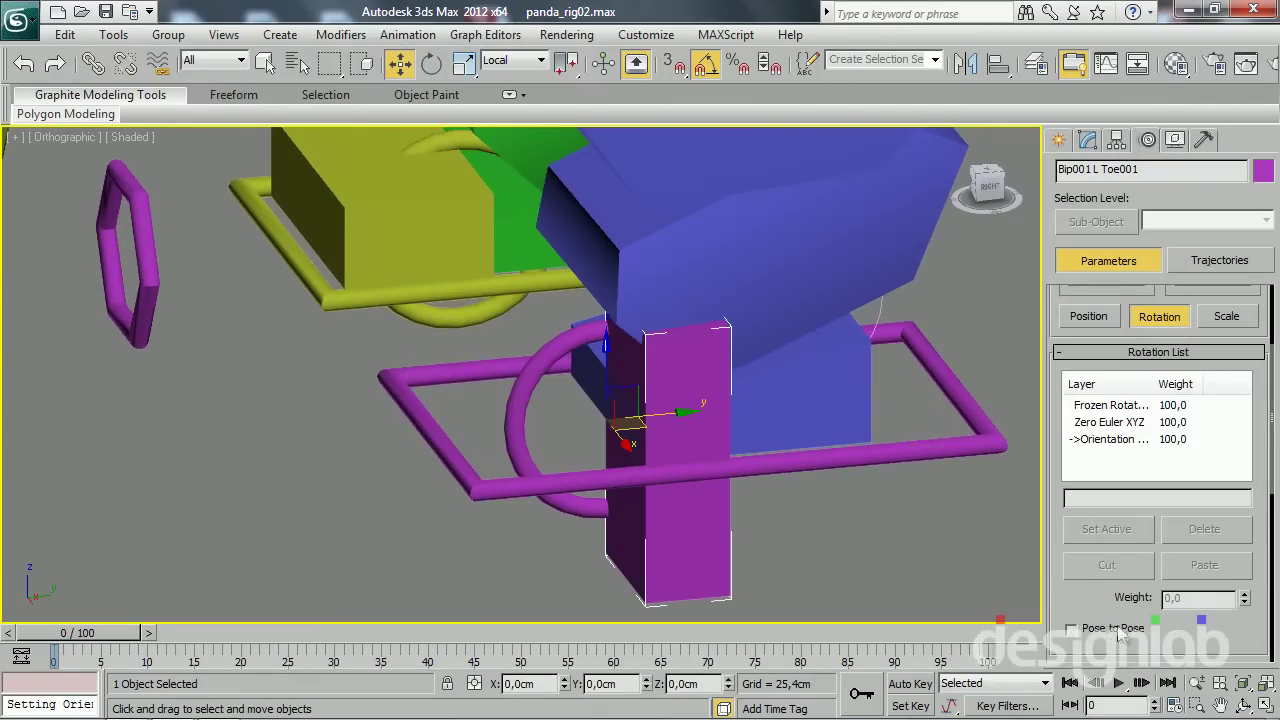
scroll(1100, 601, "down", 3)
scroll(1107, 482, "down", 3)
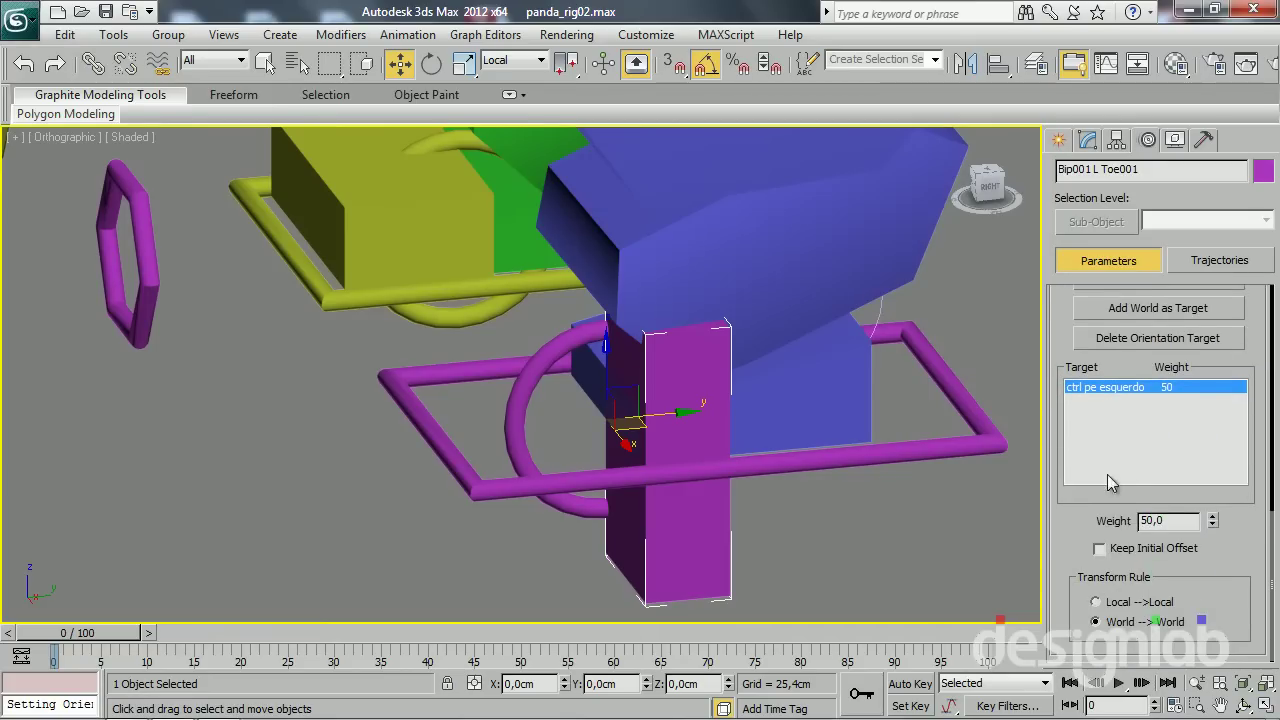
left_click(1130, 556)
Test-rotate the left foot frame ctrl pe esquerdo 40 degrees, then cancel the rotation
middle_click_drag(350, 503, 830, 547, "alt")
left_click(886, 478)
middle_click_drag(886, 478, 790, 503, "alt")
key("e")
left_click_drag(666, 363, 616, 378)
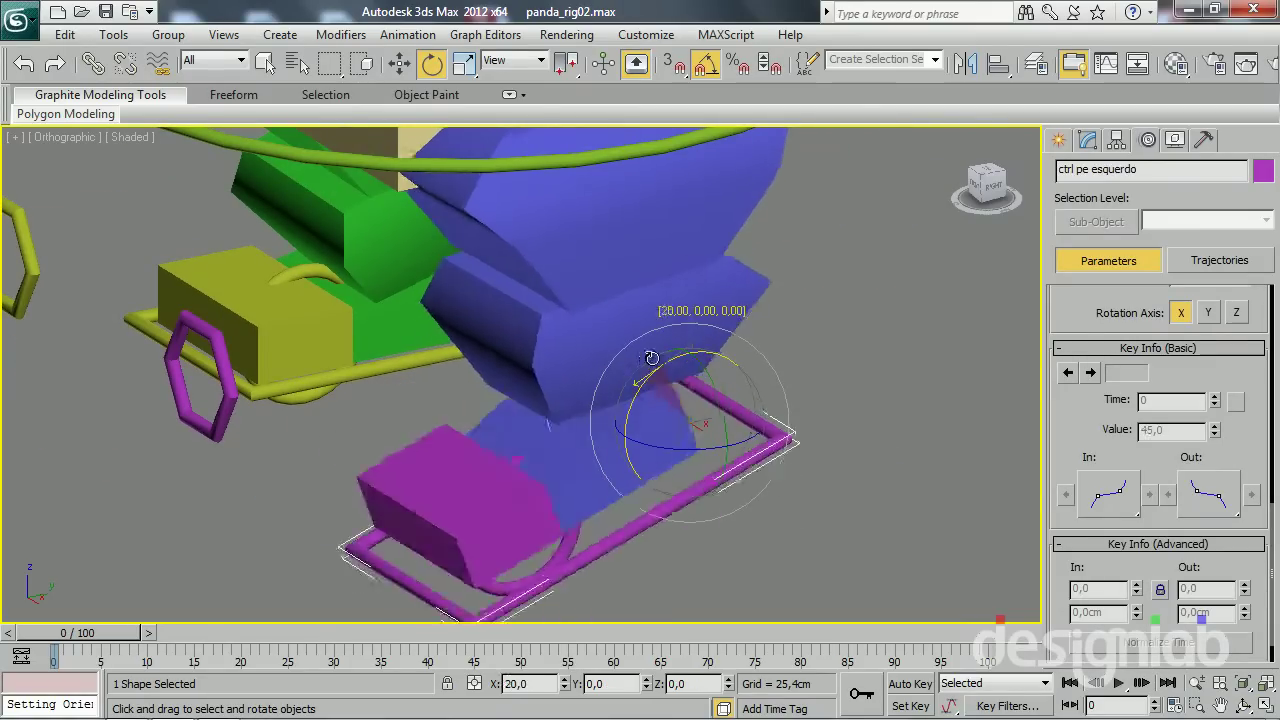
right_click(616, 378)
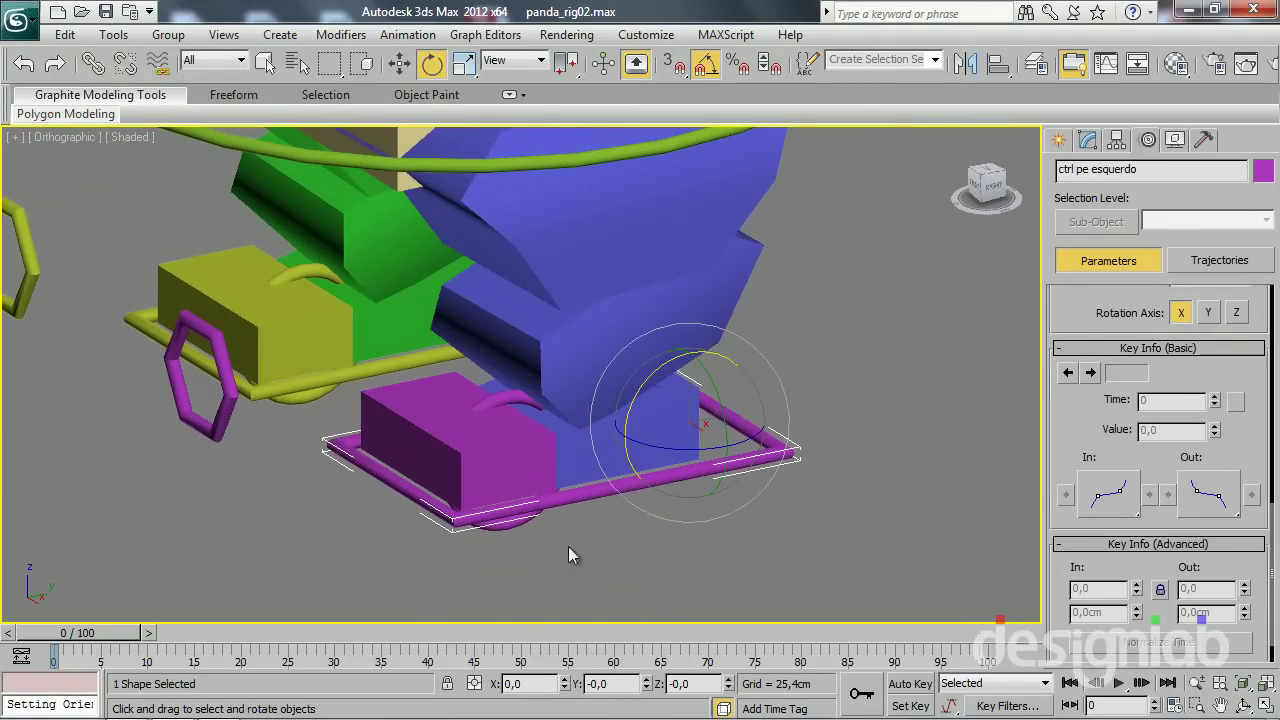
Select the left heel rotation controller and tilt it 30 degrees on Y
left_click(525, 523)
left_click(507, 388)
left_click_drag(486, 389, 413, 520)
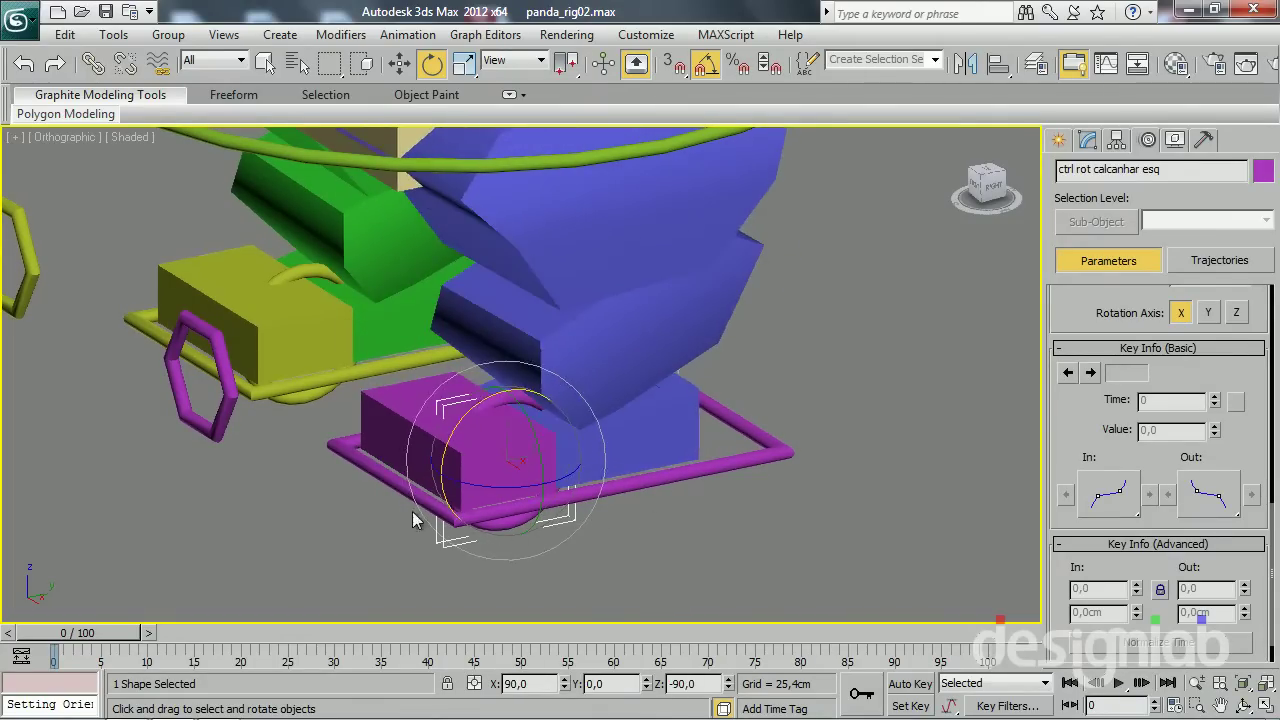
middle_click_drag(464, 477, 456, 439, "alt")
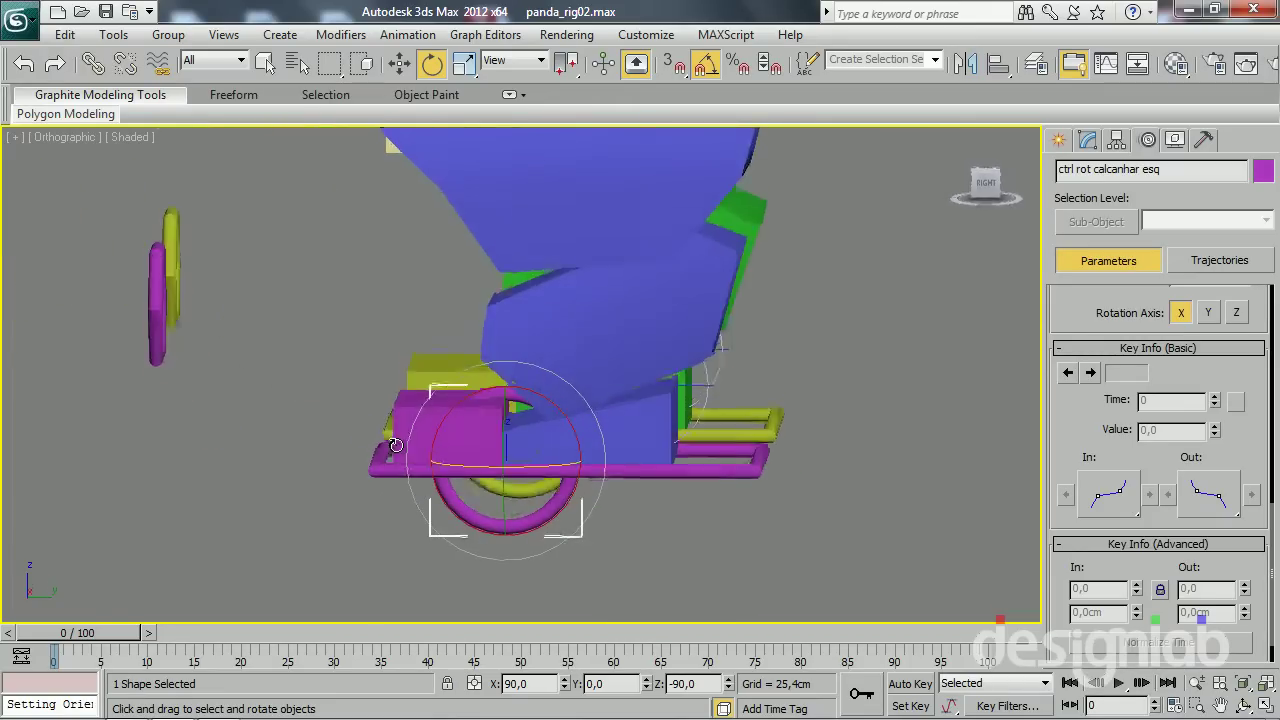
left_click_drag(458, 400, 463, 427)
Reset the left heel controller's rotation with Transform To Zero
right_click(463, 427)
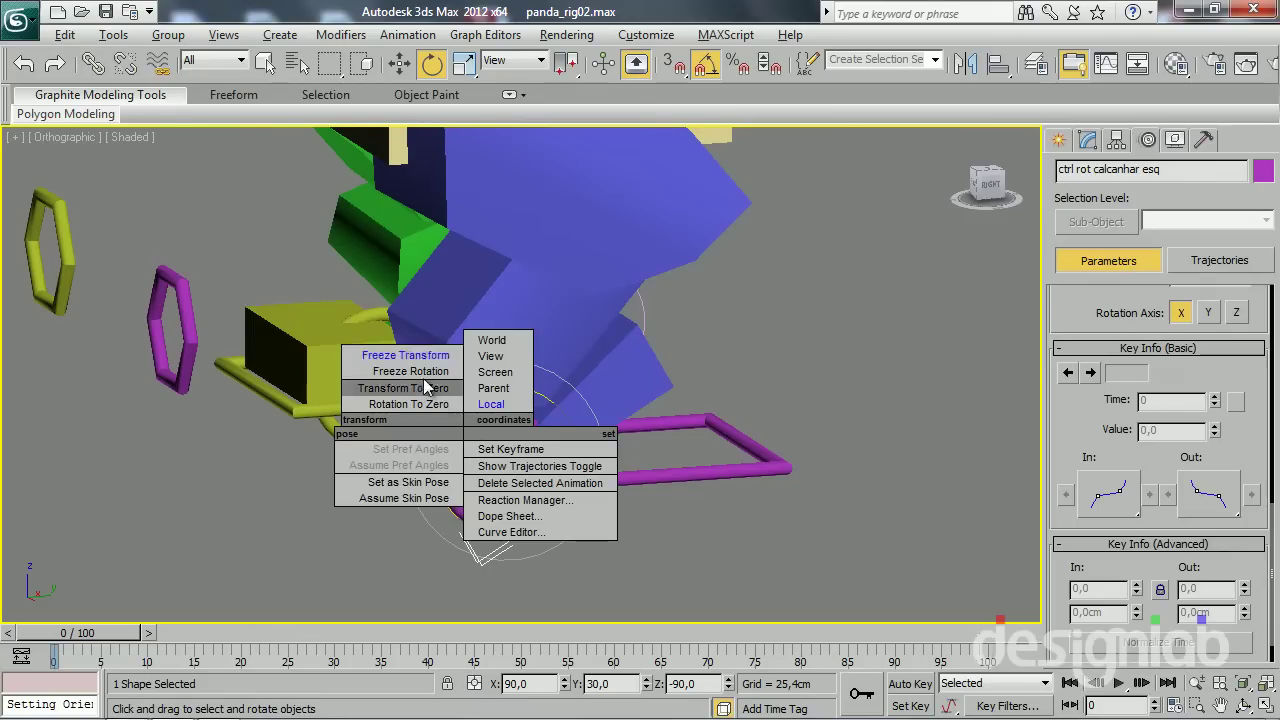
left_click(425, 387)
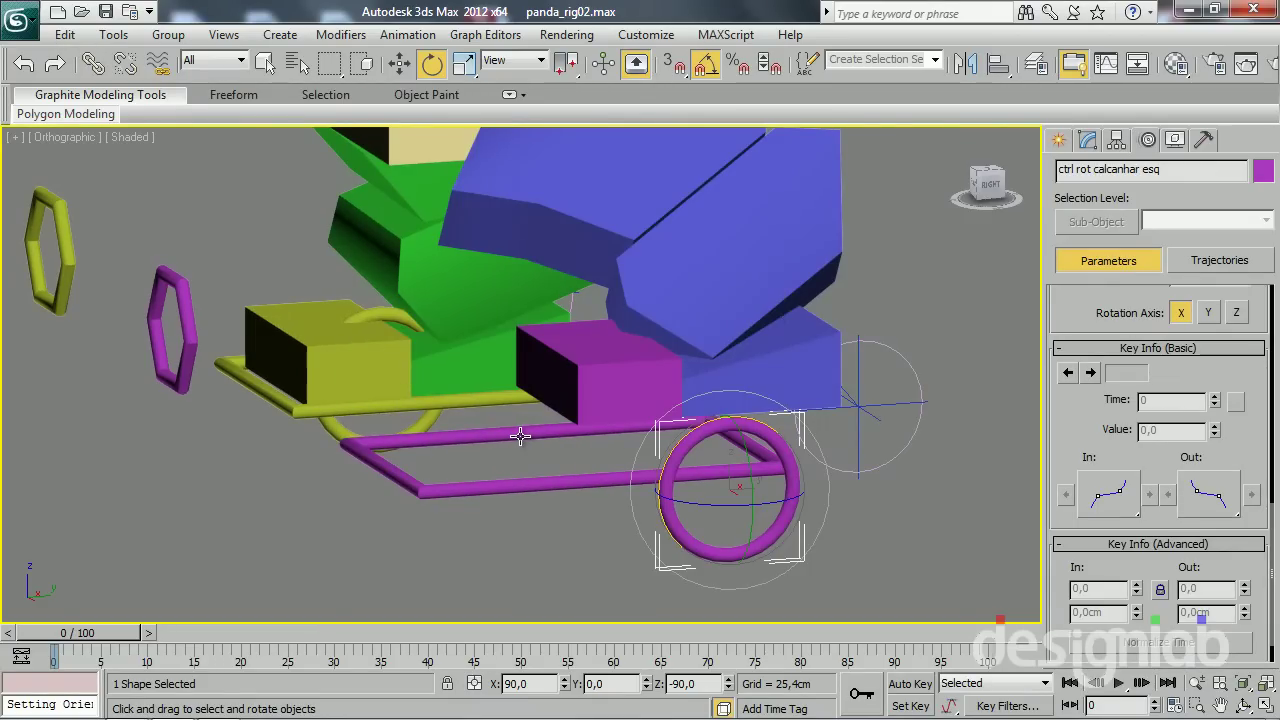
mouse_move(520, 436)
middle_mouse_down("alt")
mouse_move(491, 437)
mouse_move(620, 466)
mouse_move(561, 461)
middle_mouse_up("alt")
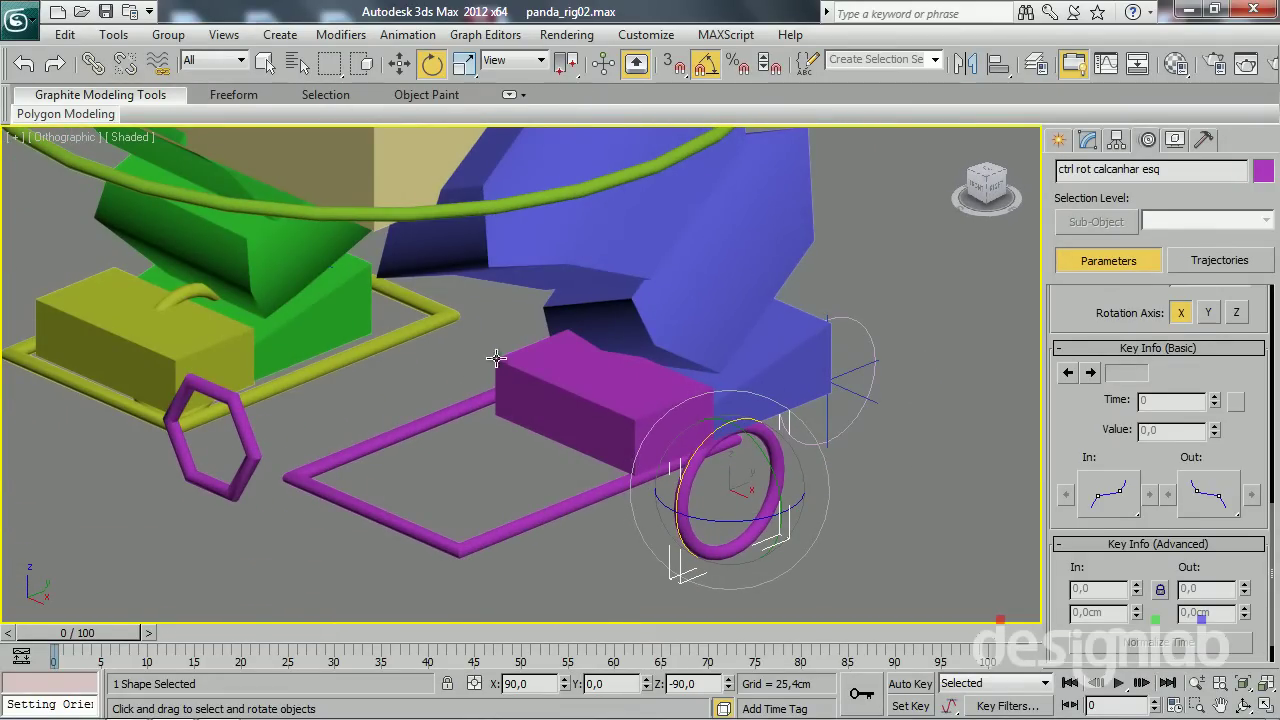
key("ctrl+z")
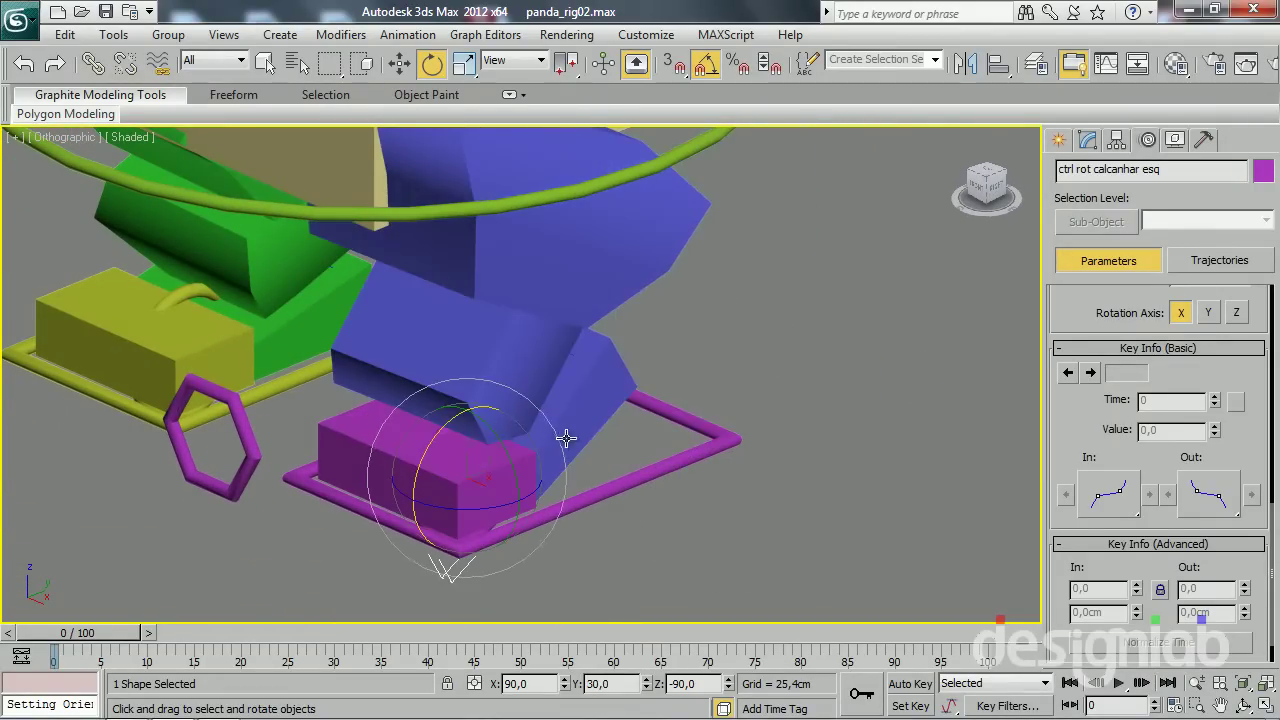
key("ctrl+y")
mouse_move(543, 478)
middle_mouse_down("alt")
mouse_move(500, 465)
mouse_move(513, 461)
middle_mouse_up("alt")
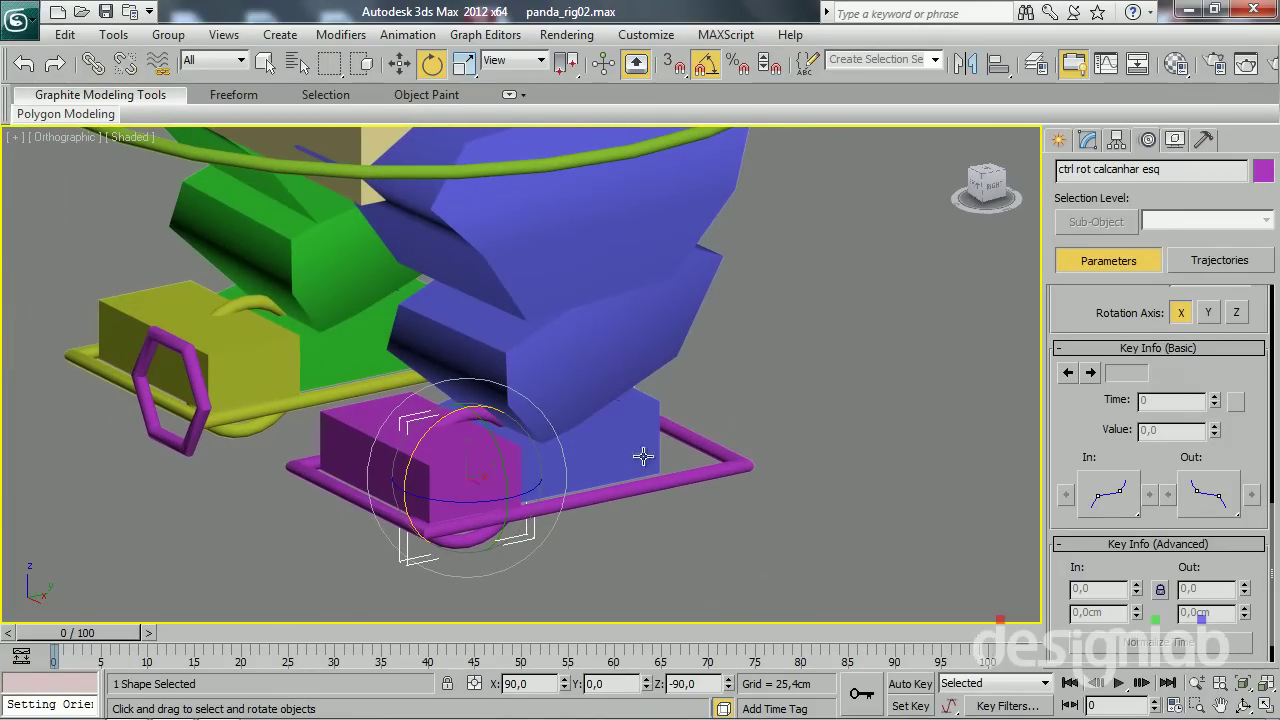
Freeze the transforms of both heel rotation controllers
left_click(250, 305, "ctrl")
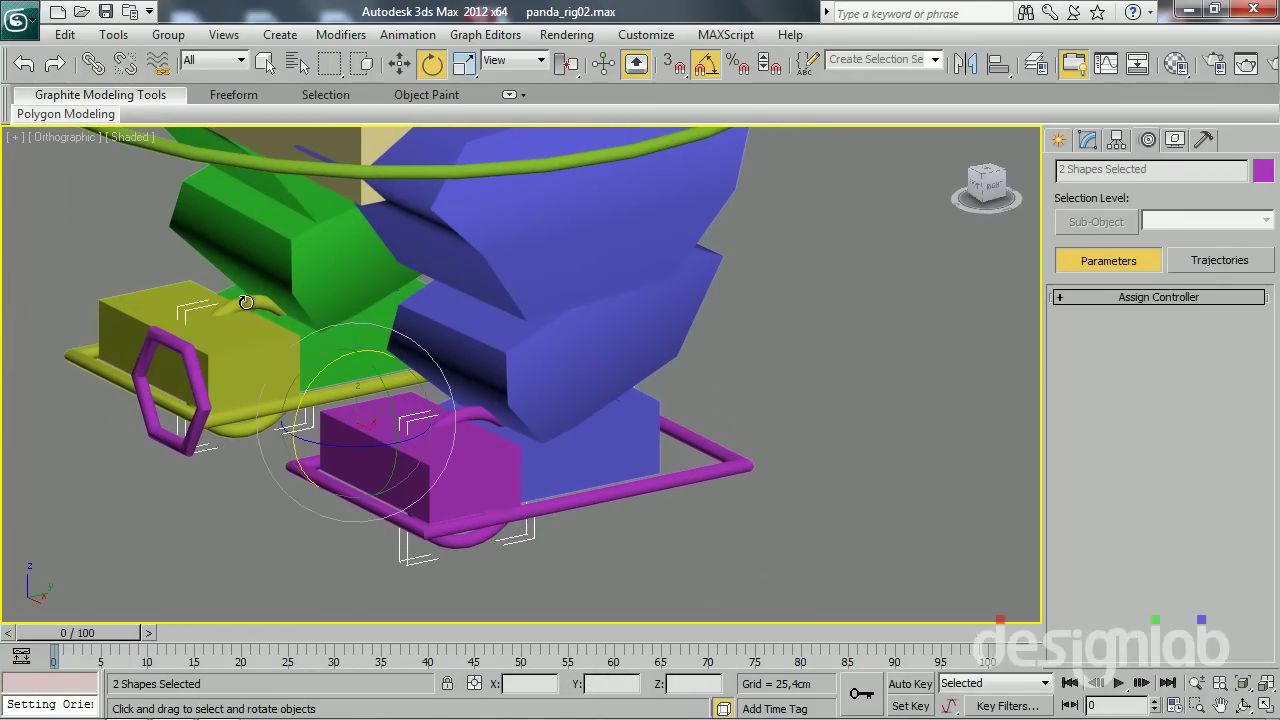
mouse_move(319, 411)
middle_mouse_down("alt")
mouse_move(304, 421)
mouse_move(470, 385)
middle_mouse_up("alt")
right_click(471, 383)
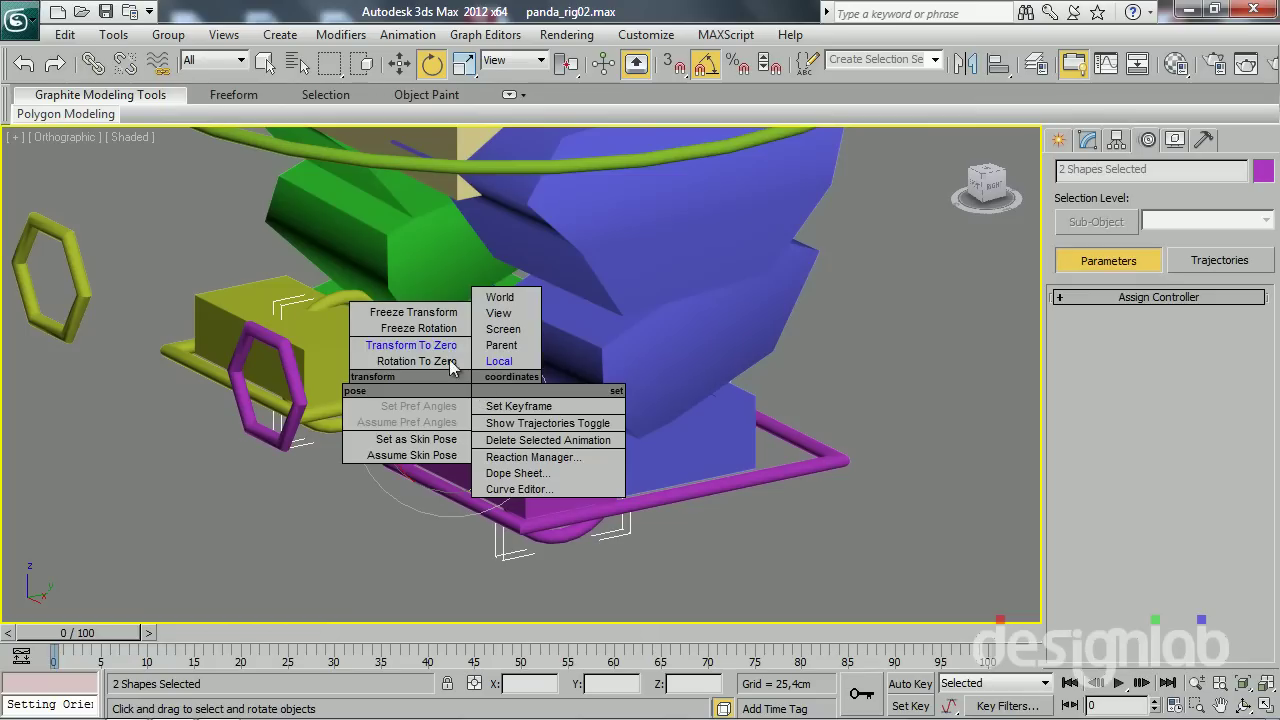
left_click(438, 313)
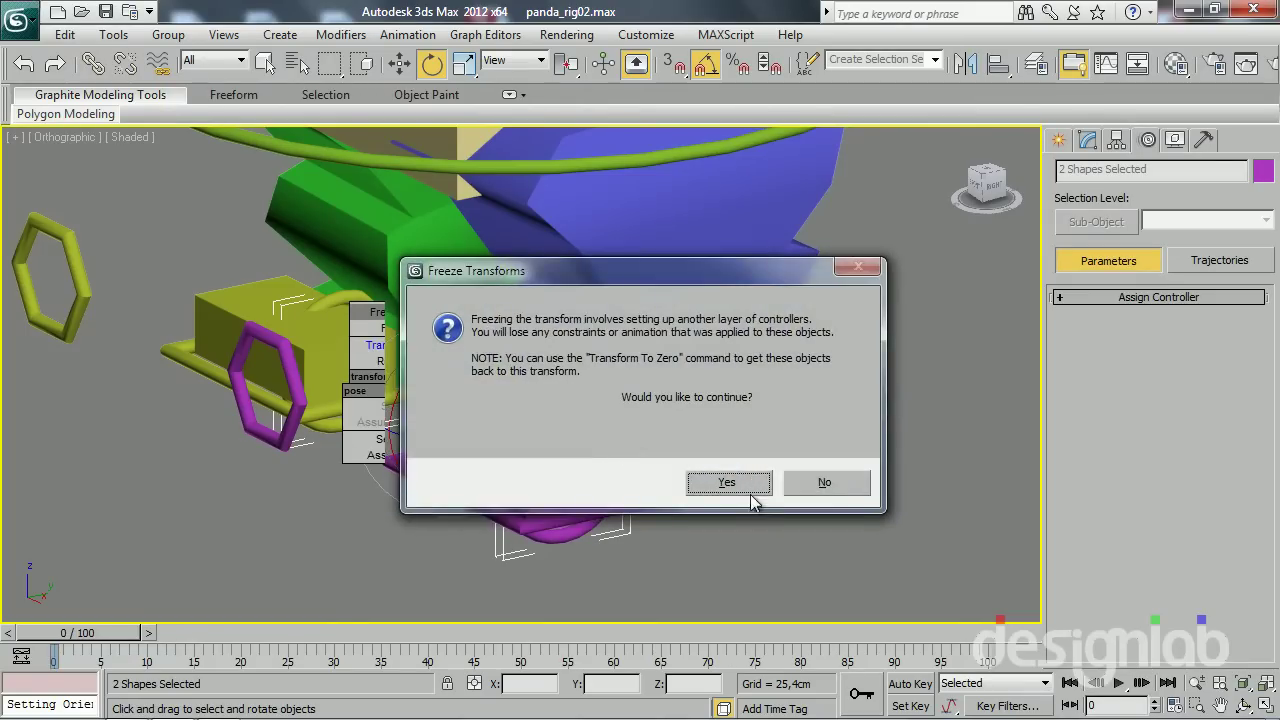
left_click(751, 492)
Reselect the left heel controller, test-rotate it, and zero its rotation again
left_click(479, 590)
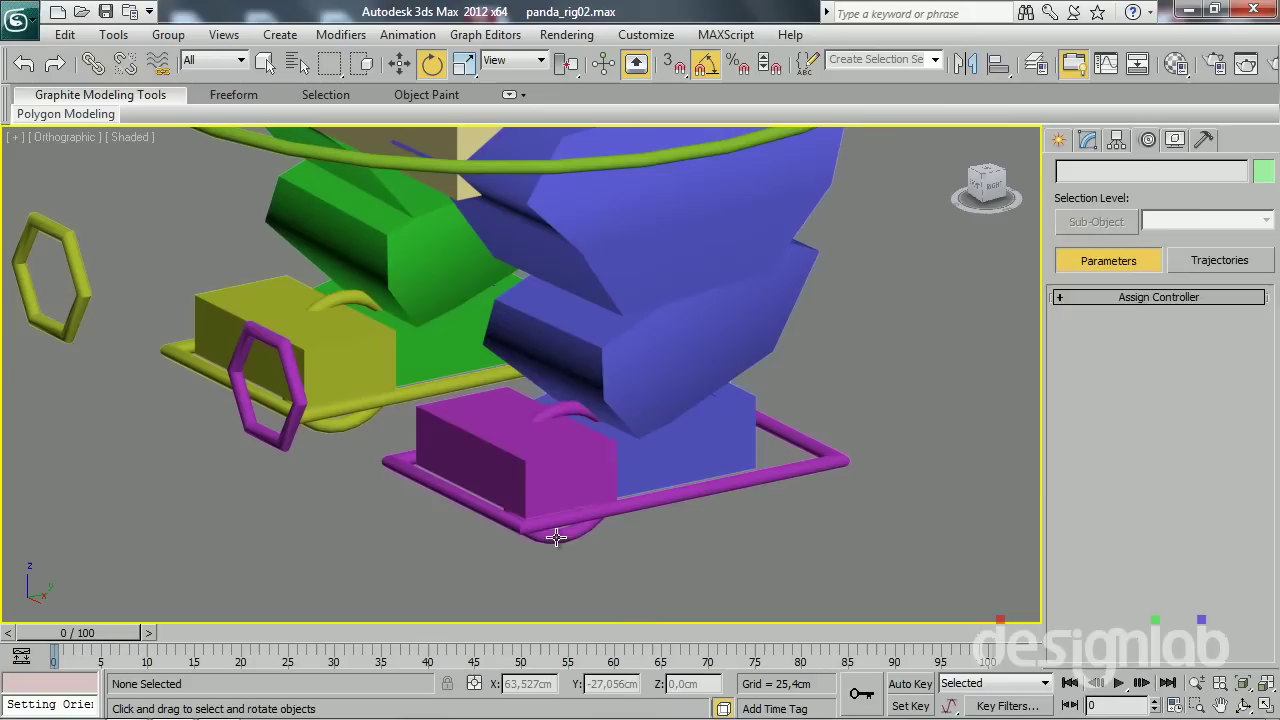
left_click(557, 538)
left_click_drag(533, 420, 527, 445)
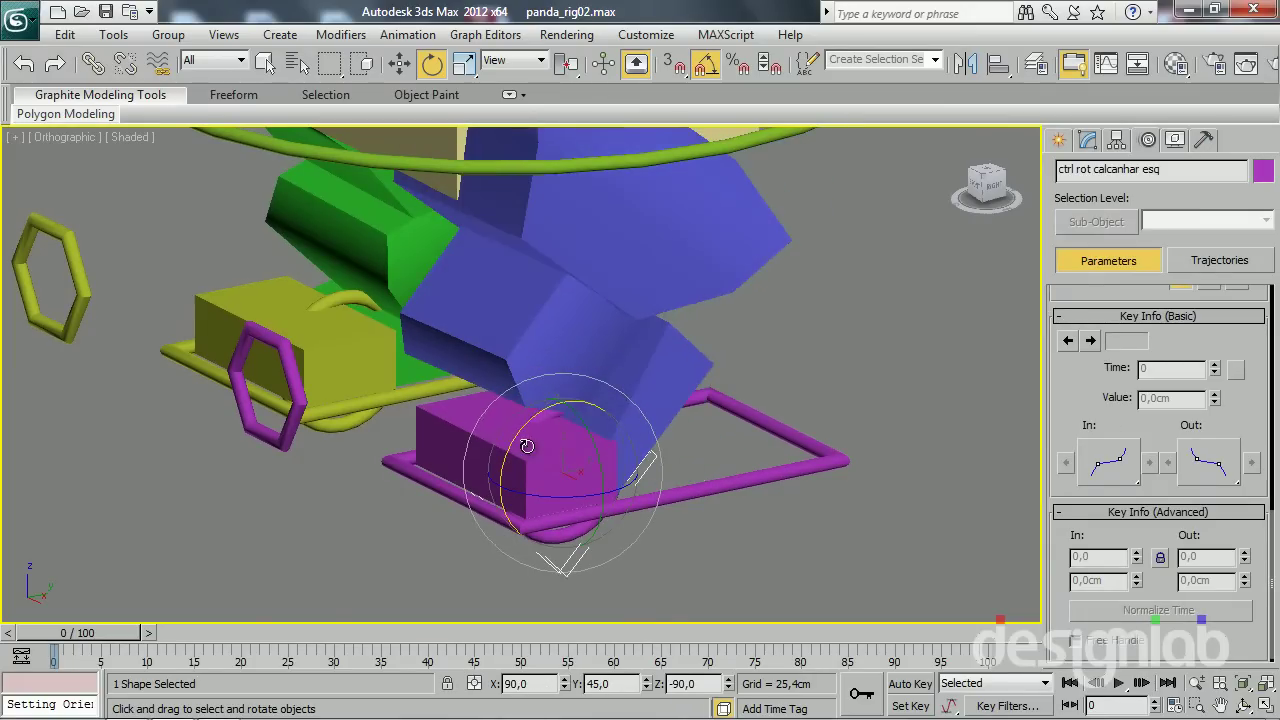
right_click(527, 445)
left_click(462, 410)
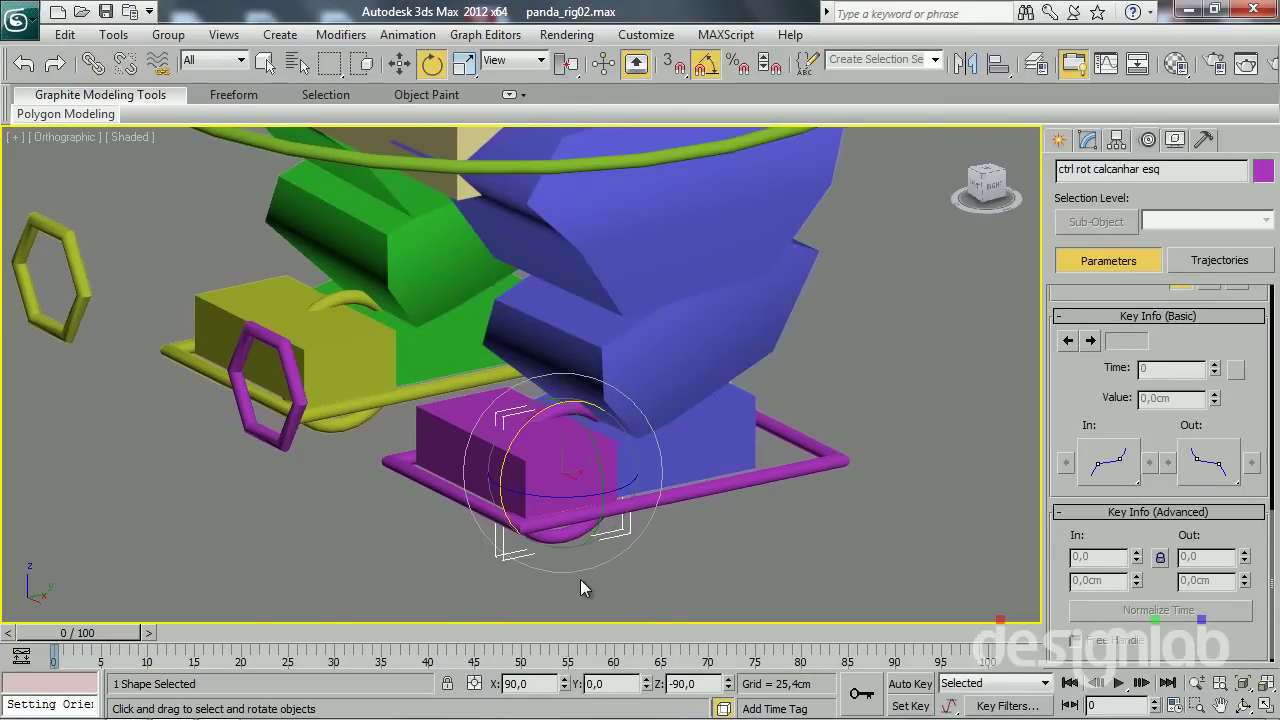
Orbit and zoom out to frame the whole panda rig and both heel circles
mouse_move(580, 580)
middle_mouse_down("alt")
mouse_move(539, 421)
mouse_move(579, 412)
middle_mouse_up("alt")
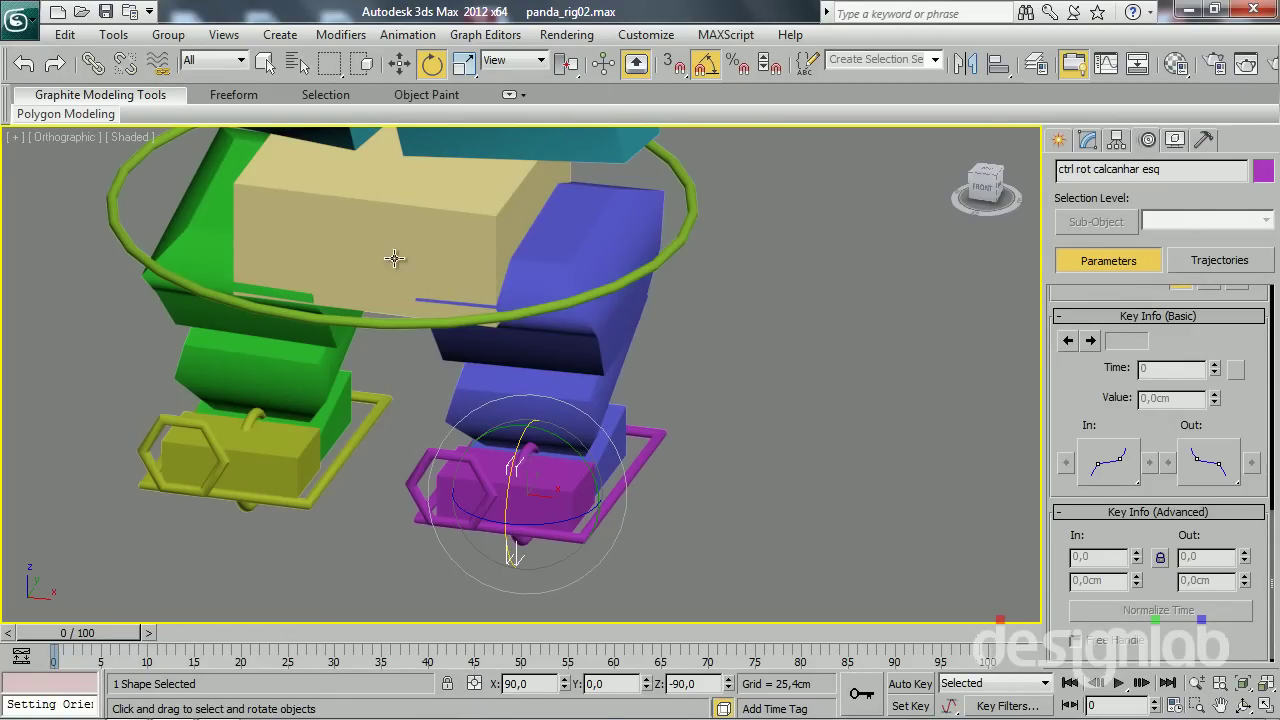
scroll(429, 429, "down", 2)
scroll(429, 429, "down", 4)
scroll(460, 455, "up", 1)
scroll(463, 459, "up", 2)
mouse_move(463, 459)
middle_mouse_down("alt")
mouse_move(528, 400)
mouse_move(491, 404)
mouse_move(466, 437)
mouse_move(425, 455)
mouse_move(380, 443)
mouse_move(540, 428)
mouse_move(524, 468)
mouse_move(526, 432)
mouse_move(540, 460)
mouse_move(530, 475)
mouse_move(543, 478)
middle_mouse_up("alt")
Link the biped pelvis Bip001 Pelvis001 to the ctrl pelvis ring with Select and Link
key("w")
left_click_drag(585, 465, 598, 452)
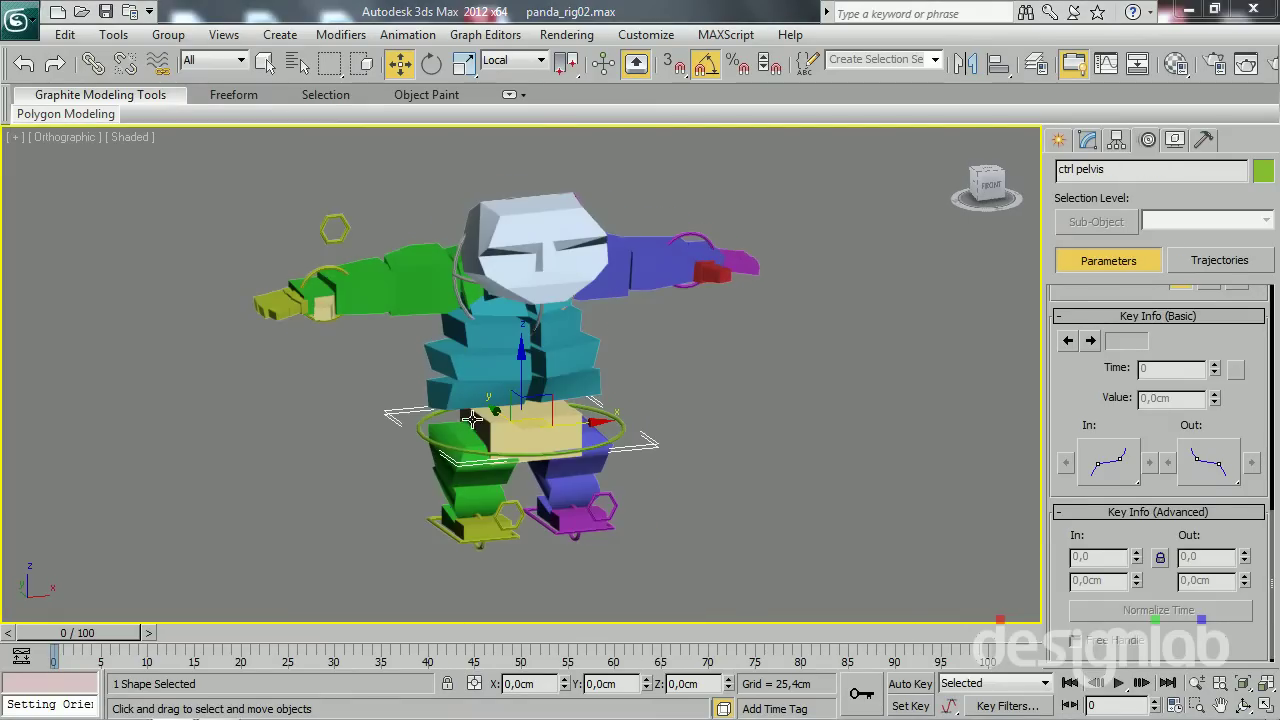
scroll(473, 418, "up", 2)
scroll(490, 440, "up", 2)
scroll(505, 455, "up", 1)
scroll(517, 469, "up", 2)
left_click(517, 469)
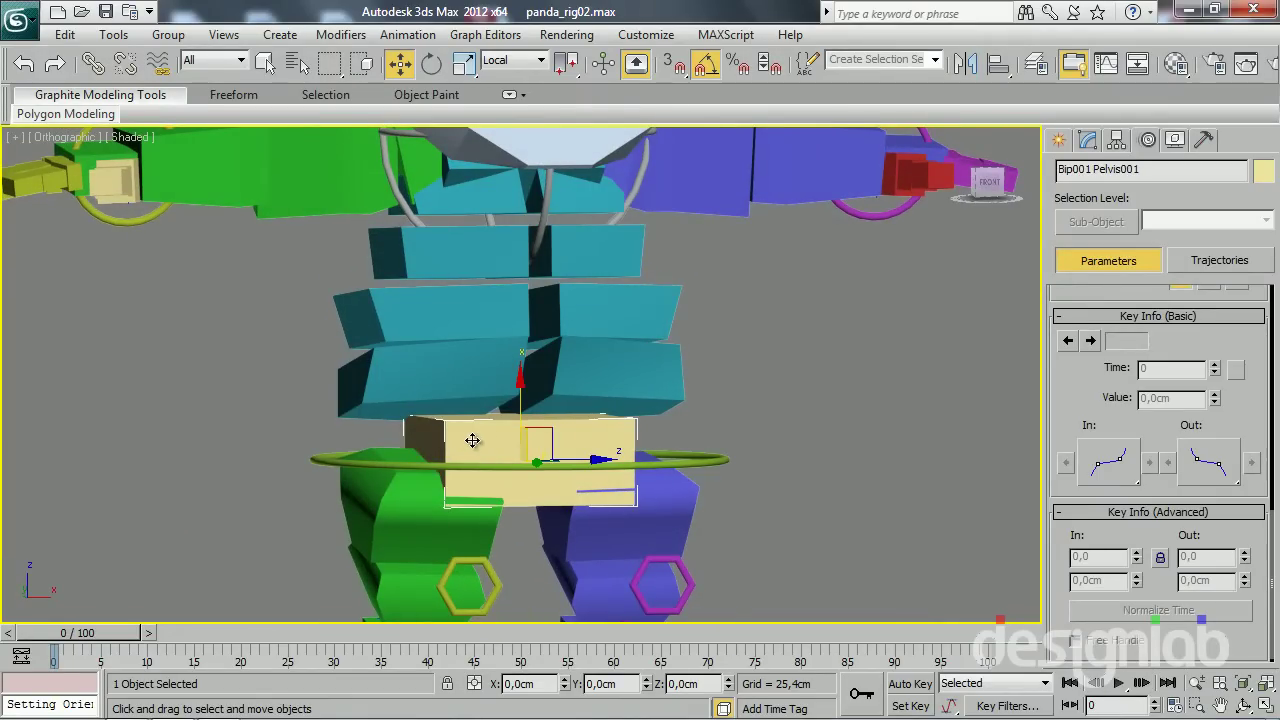
left_click(92, 65)
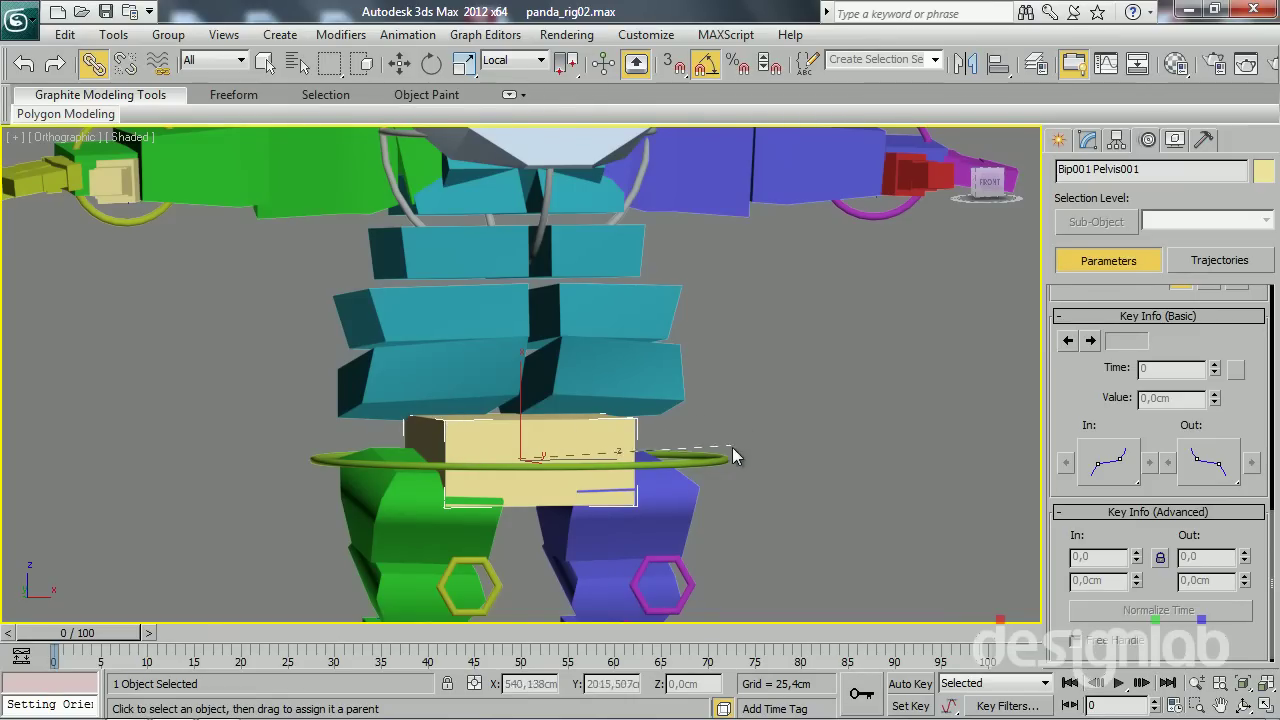
left_click_drag(728, 463, 728, 463)
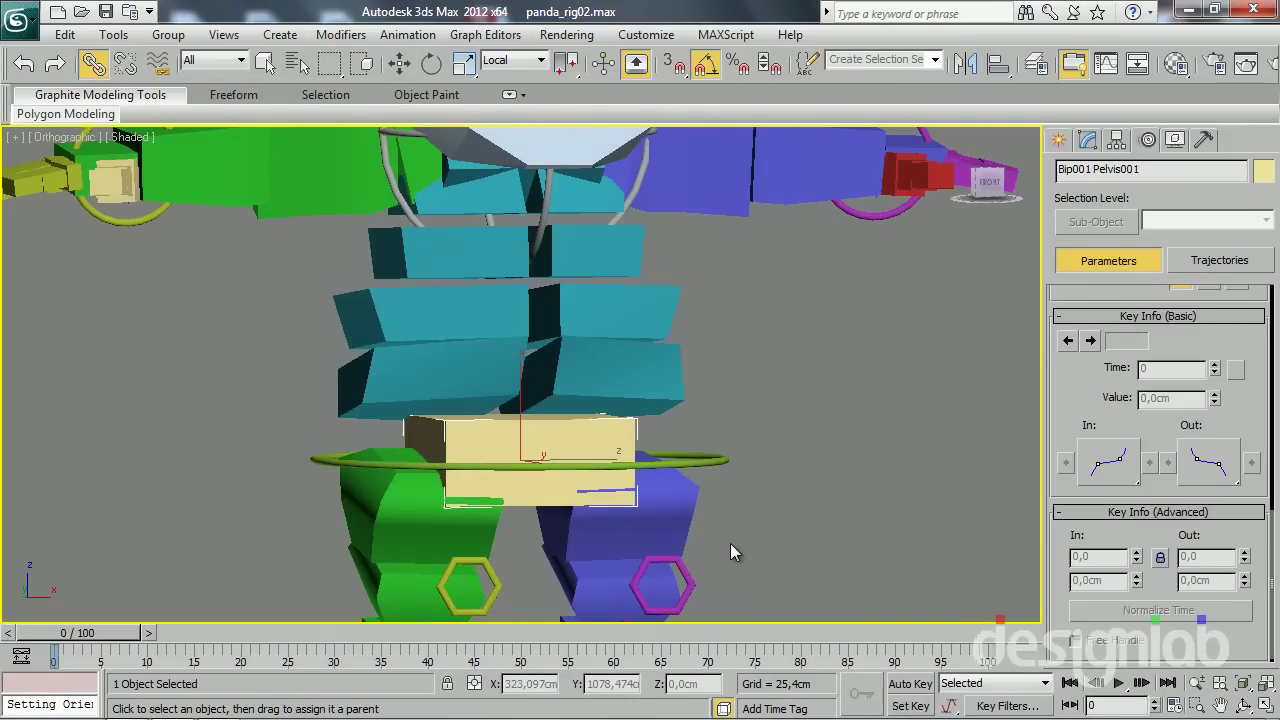
key("w")
Move ctrl pelvis in the front and left views to check the body follows
left_click(677, 458)
scroll(671, 450, "down", 2)
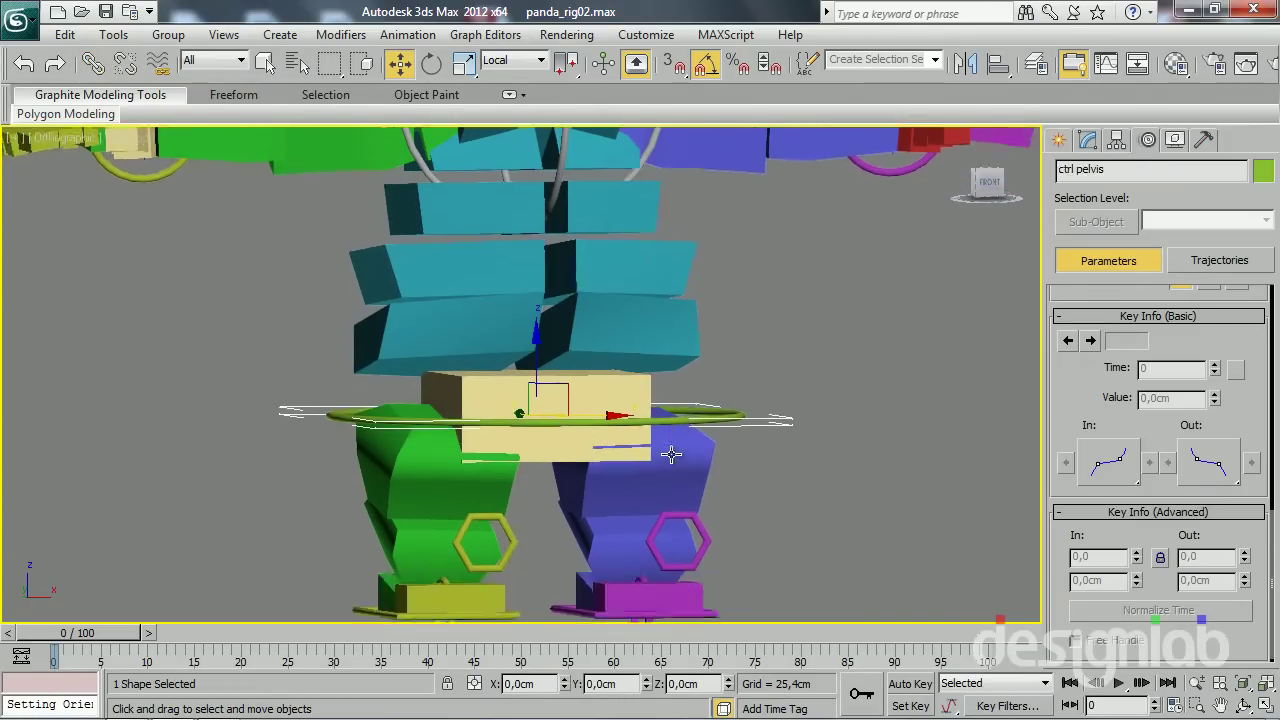
scroll(603, 471, "down", 2)
mouse_move(563, 385)
left_mouse_down()
mouse_move(491, 423)
mouse_move(583, 337)
mouse_move(503, 429)
mouse_move(509, 379)
mouse_move(574, 357)
mouse_move(567, 420)
left_mouse_up()
key("l")
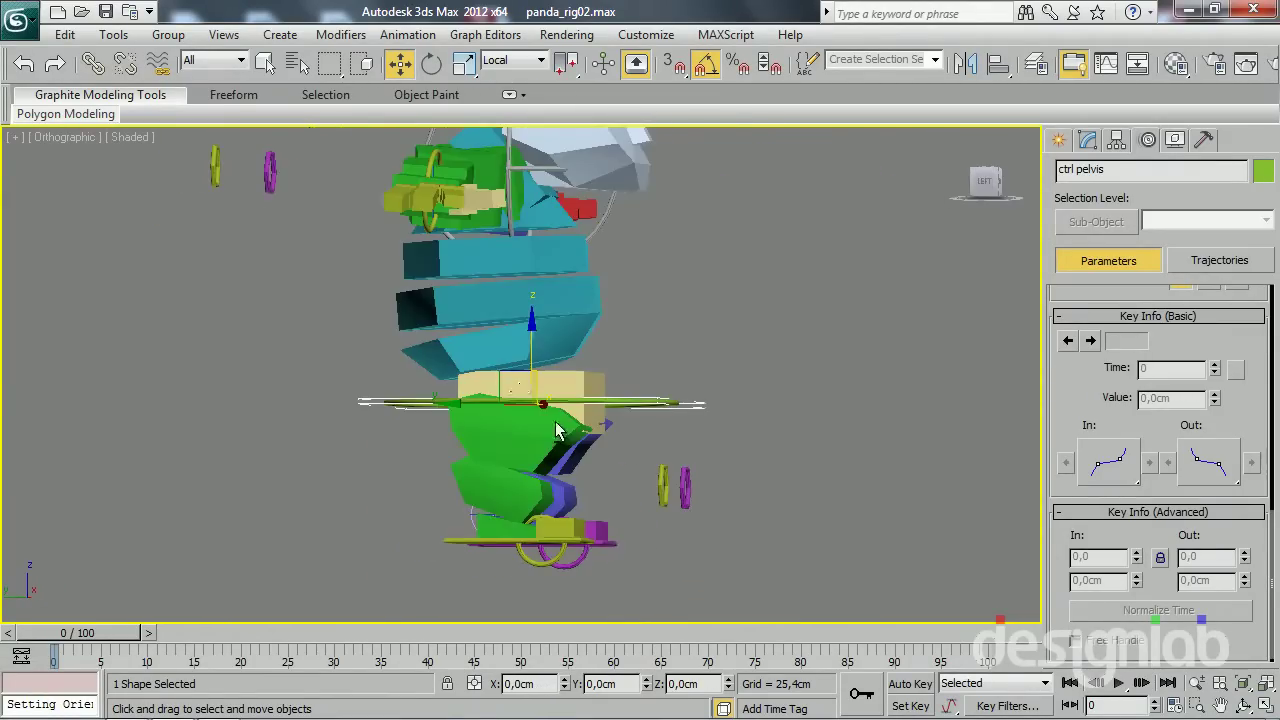
mouse_move(498, 376)
left_mouse_down()
mouse_move(543, 366)
mouse_move(466, 366)
mouse_move(523, 380)
mouse_move(509, 403)
mouse_move(506, 361)
left_mouse_up()
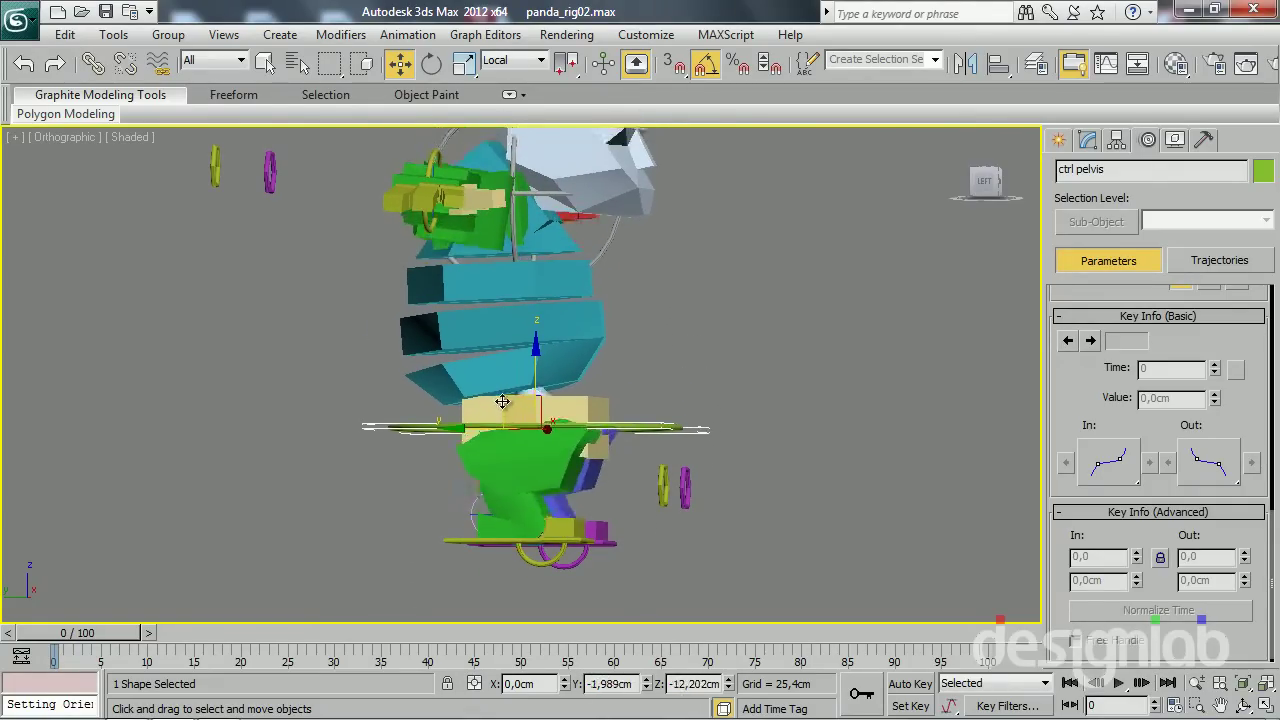
key("f")
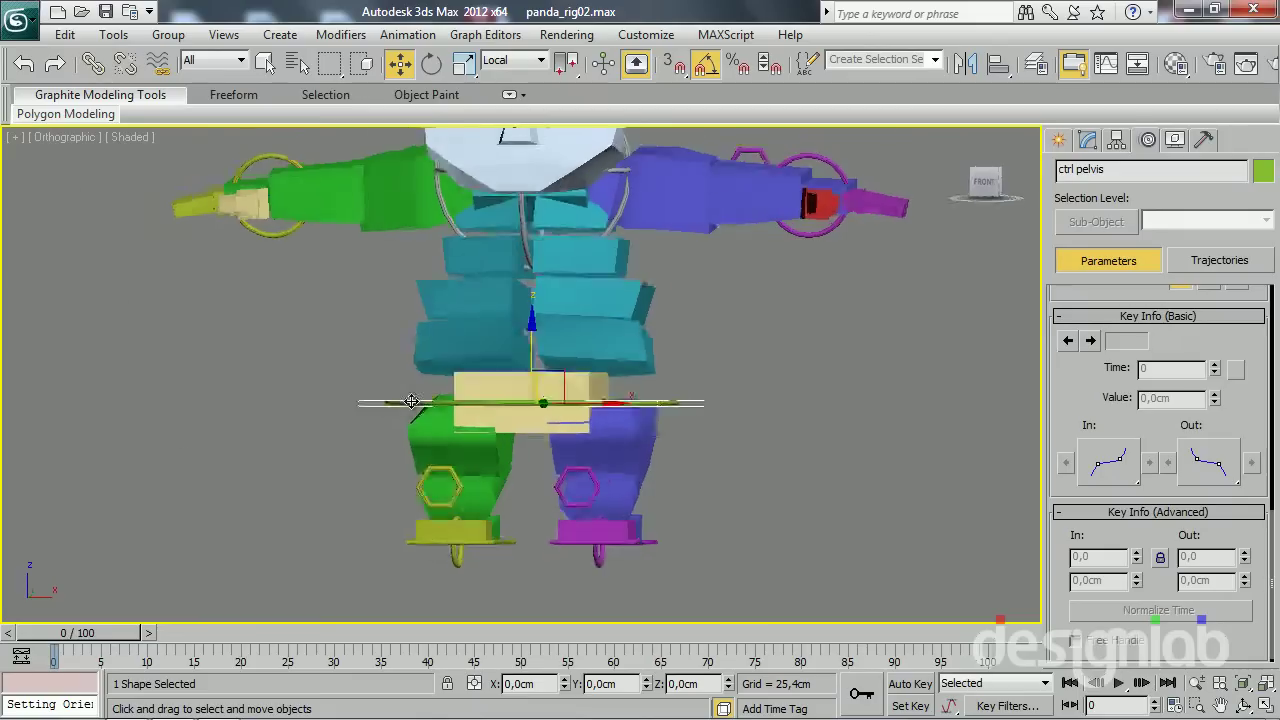
mouse_move(556, 377)
left_mouse_down()
mouse_move(537, 397)
mouse_move(586, 400)
mouse_move(531, 386)
mouse_move(559, 375)
mouse_move(574, 403)
mouse_move(551, 394)
mouse_move(577, 386)
mouse_move(553, 399)
left_mouse_up()
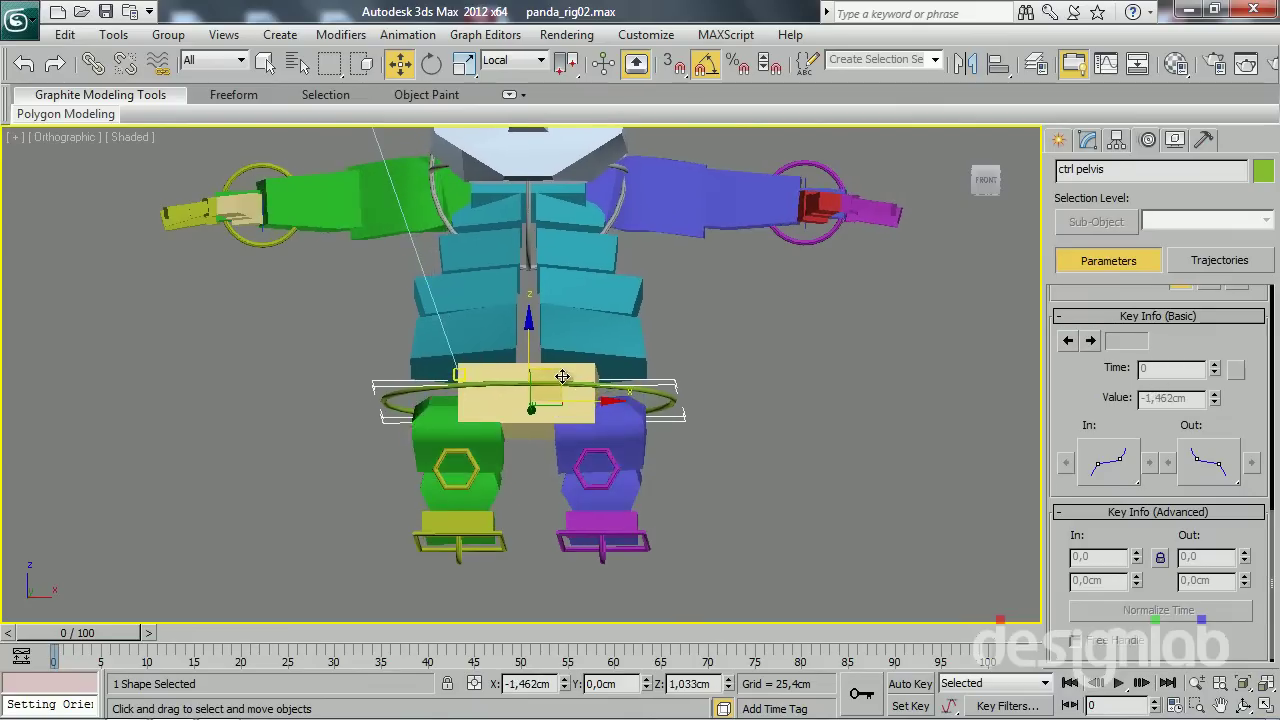
mouse_move(563, 376)
middle_mouse_down("alt")
mouse_move(531, 455)
mouse_move(471, 443)
mouse_move(474, 557)
middle_mouse_up("alt")
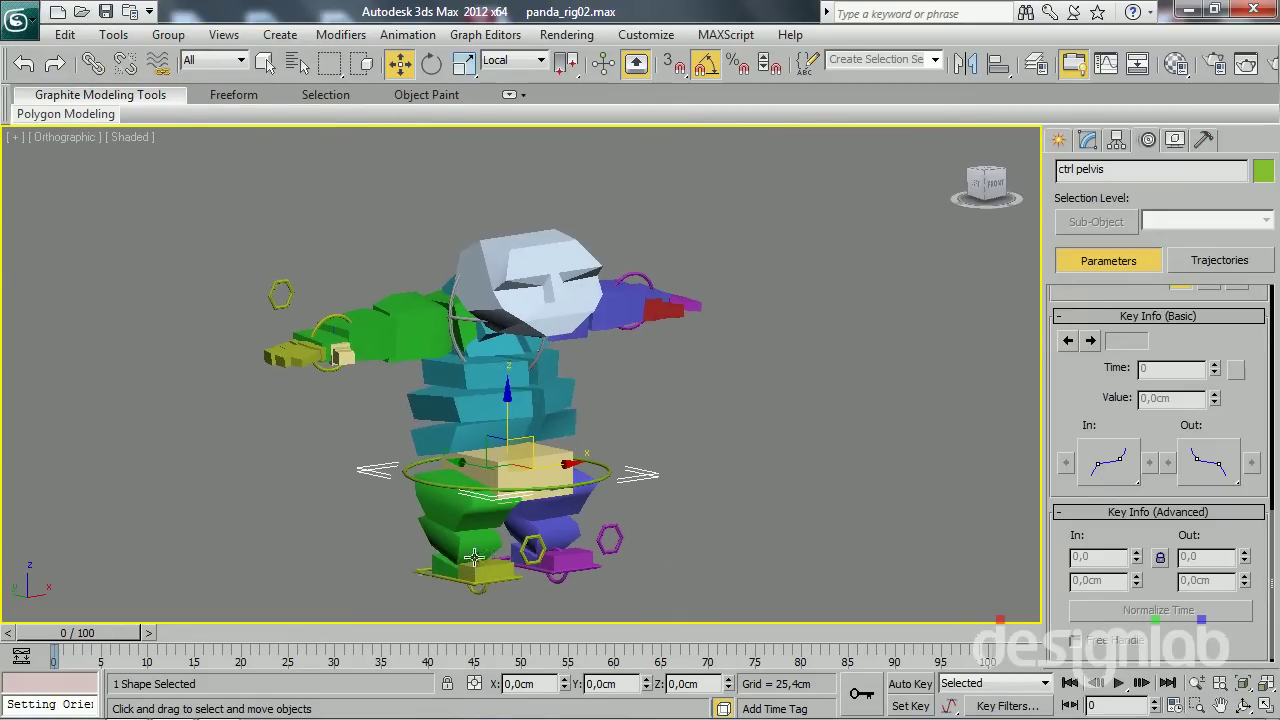
scroll(485, 500, "up", 3)
scroll(490, 480, "down", 3)
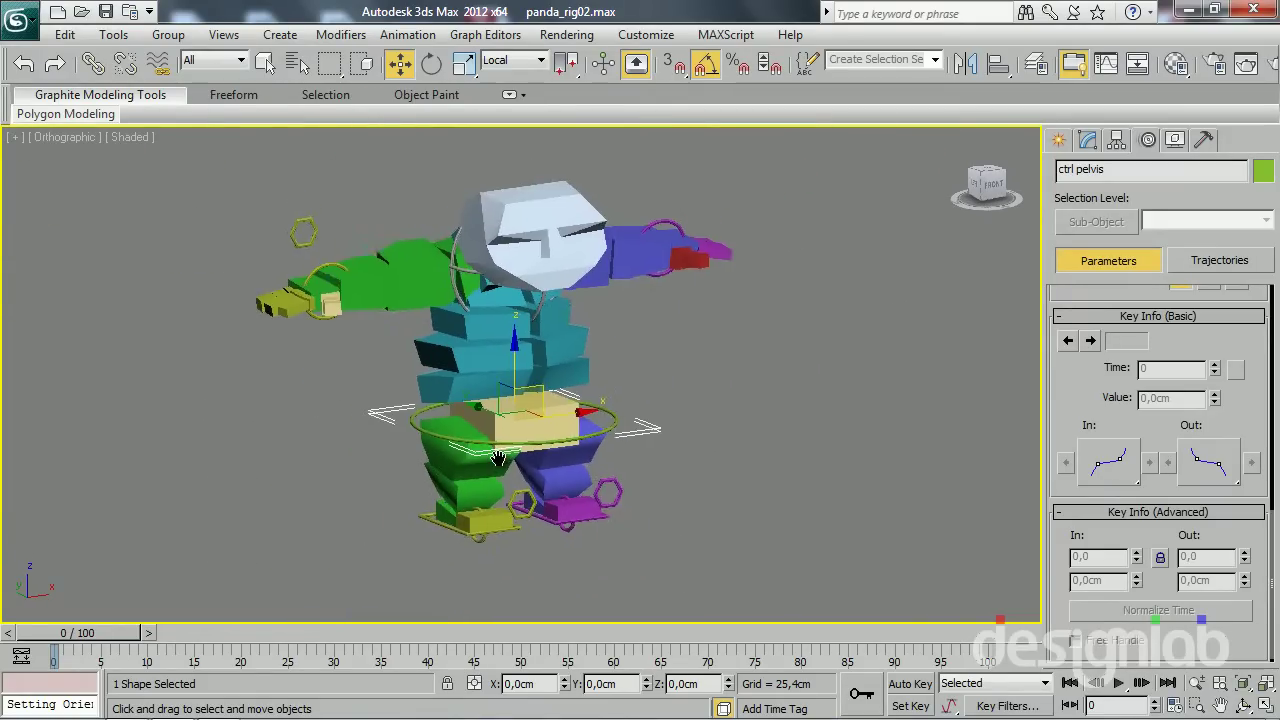